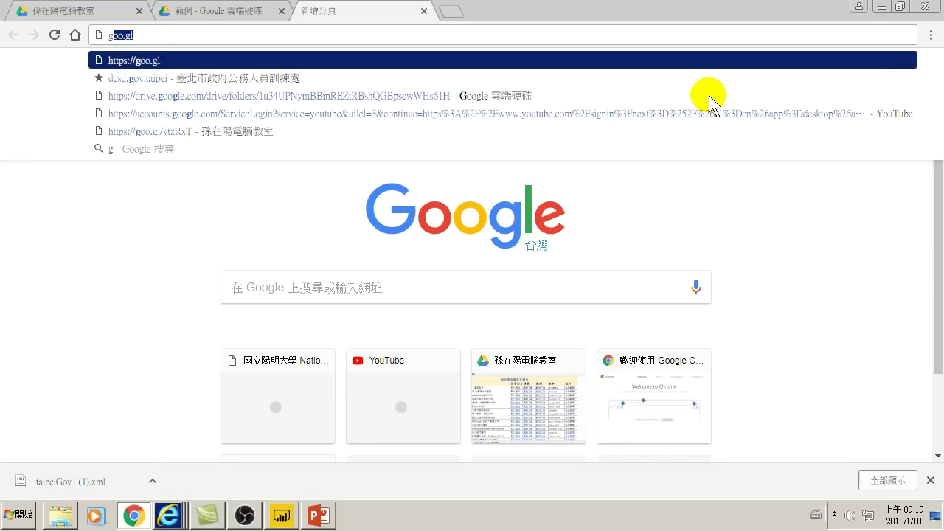
Search Google for 'google analytics' and open the official Google Analytics site
click(373, 286)
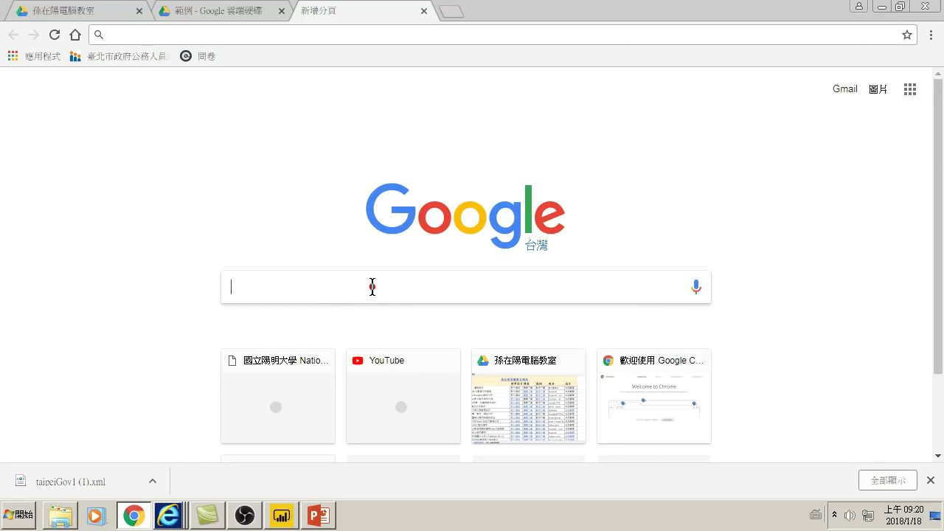
text(google)
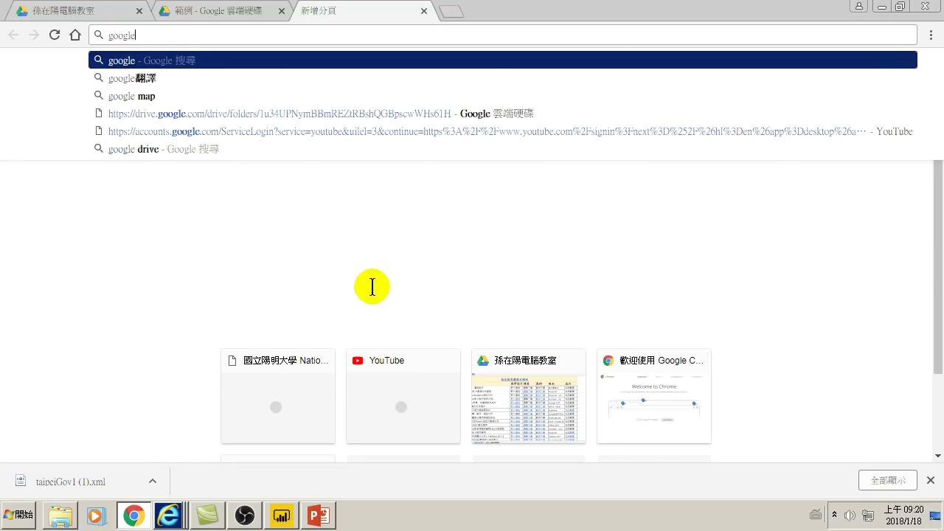
text( anal)
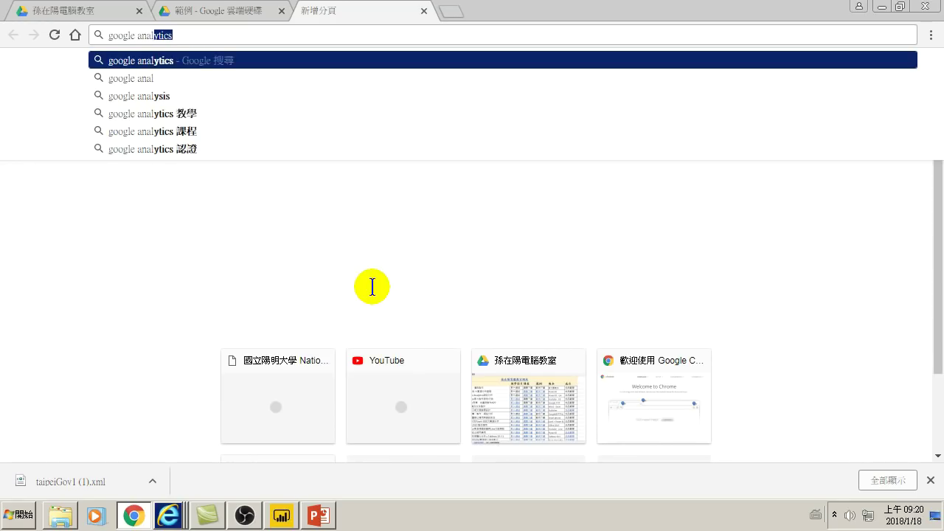
text(ytics)
key(Return)
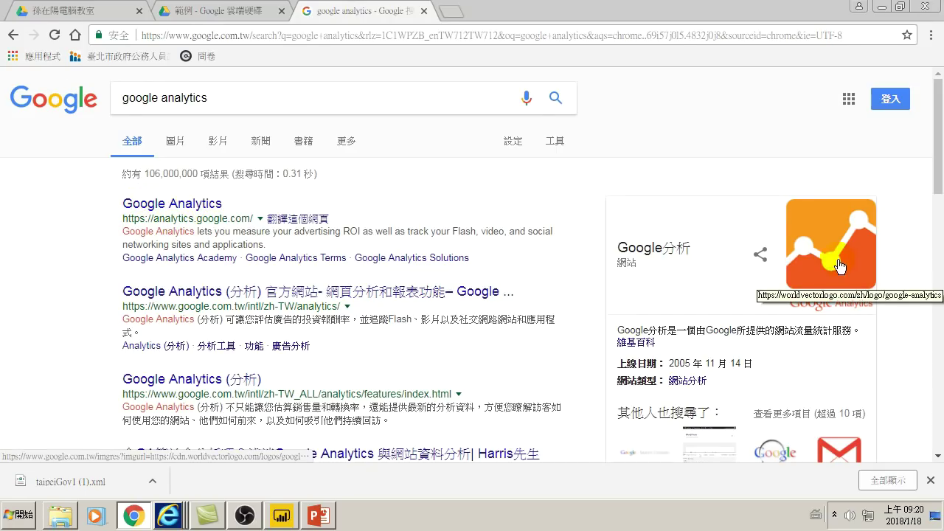
click(172, 204)
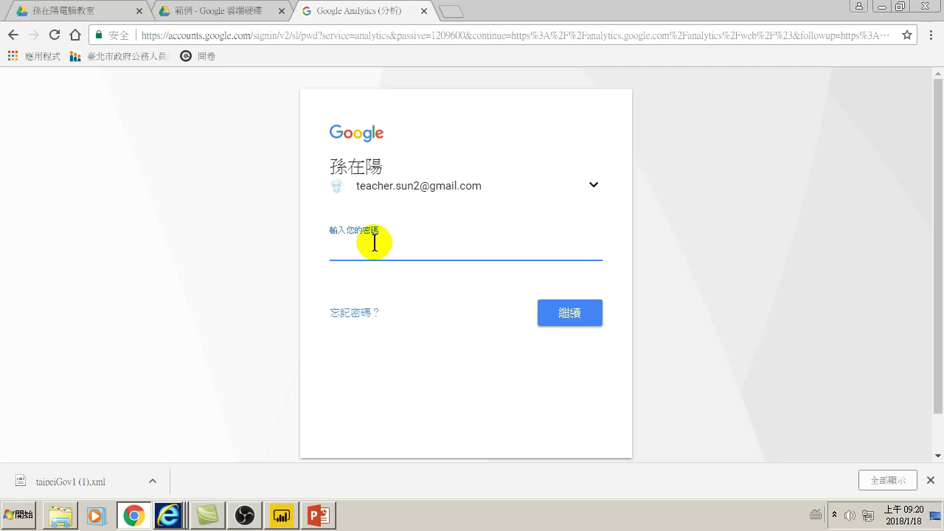
Enter the account password and sign in to Google Analytics
text(•••••••••)
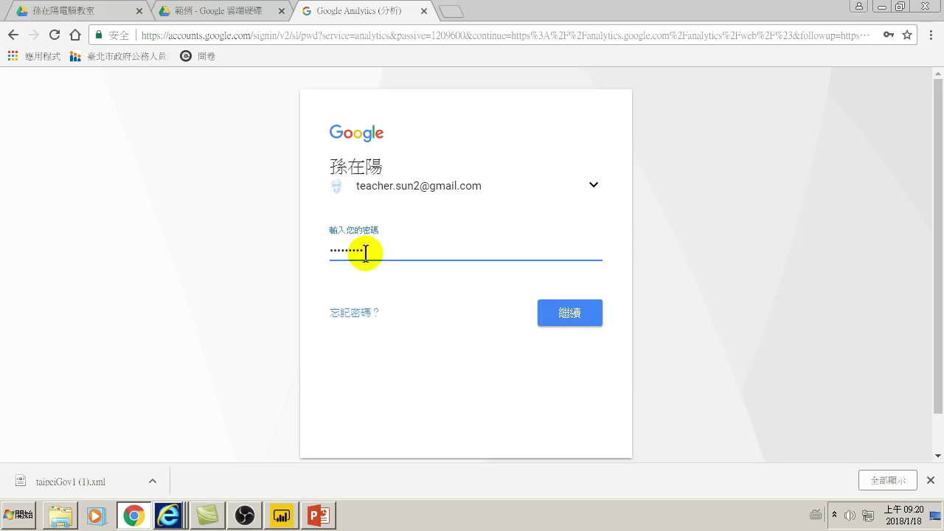
click(561, 313)
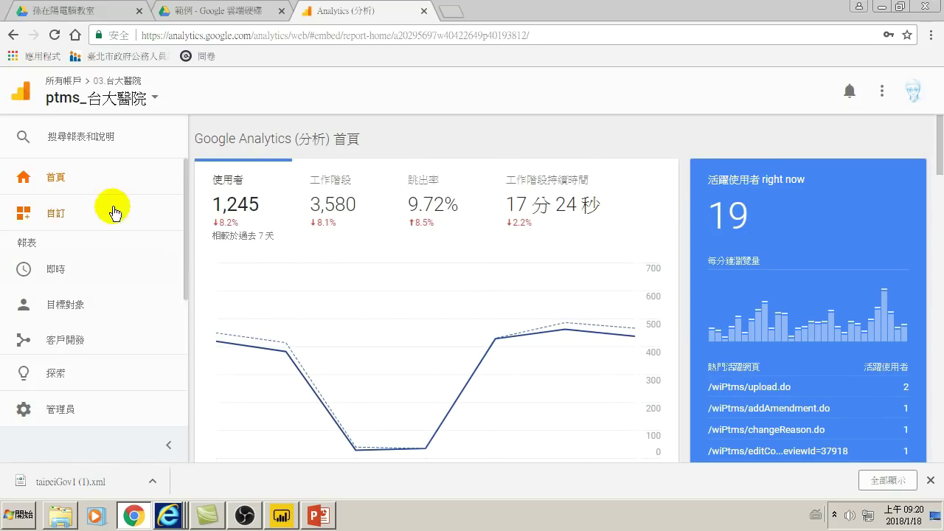
Switch Google Analytics to the teacher's account, the 孫在陽電腦教室 property and its 所有網站資料 view
click(116, 88)
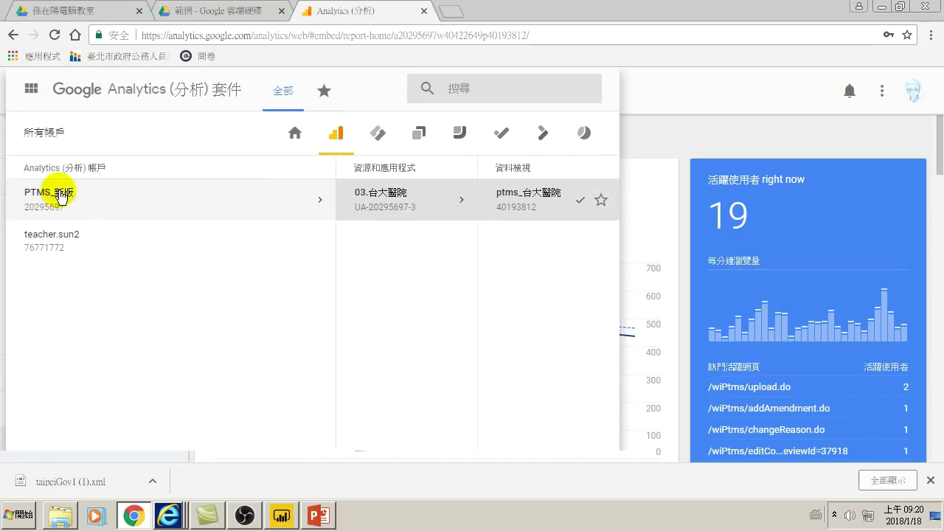
click(46, 241)
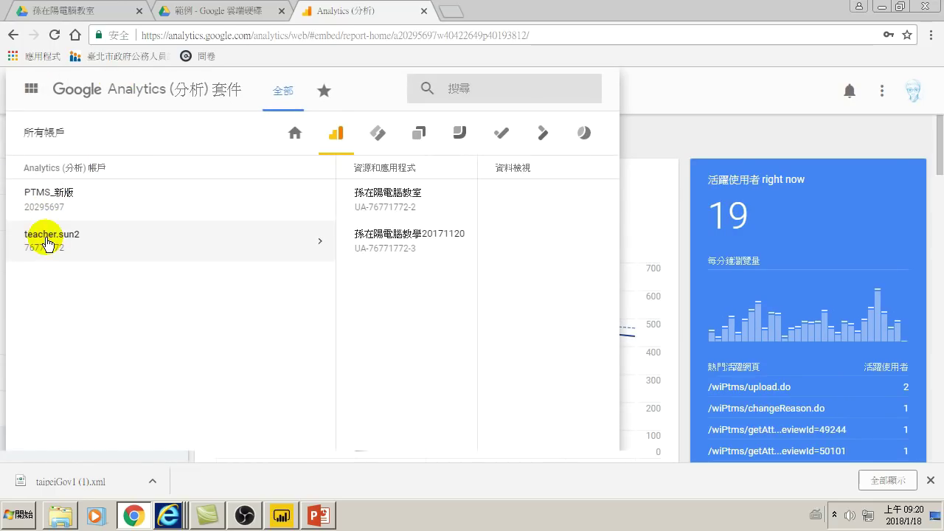
click(211, 241)
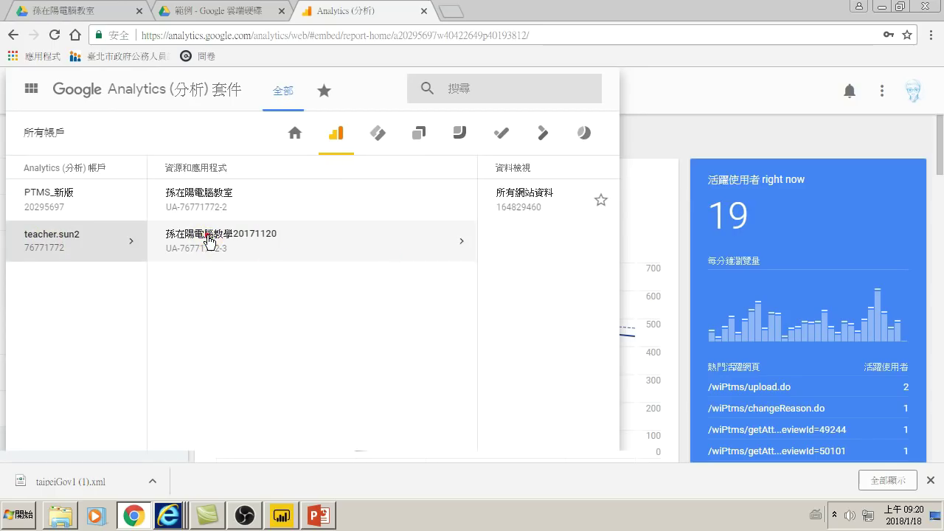
click(199, 203)
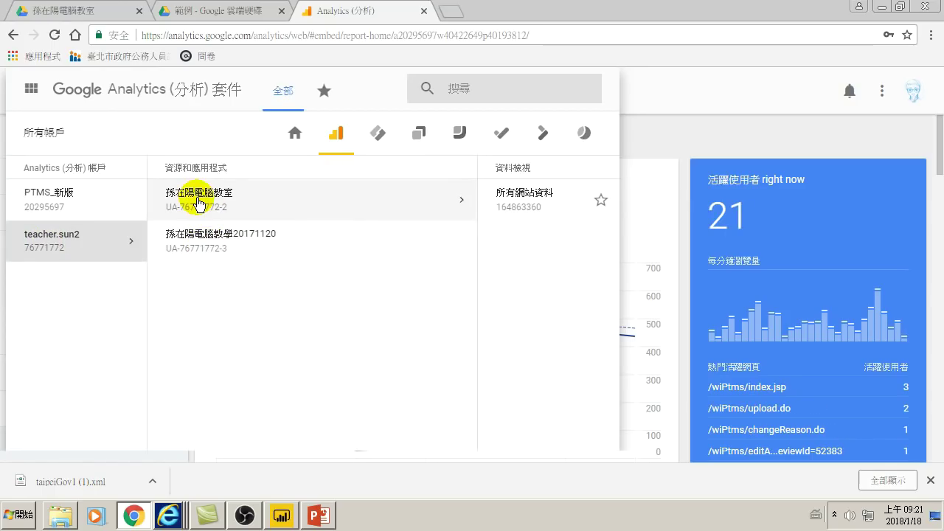
click(335, 201)
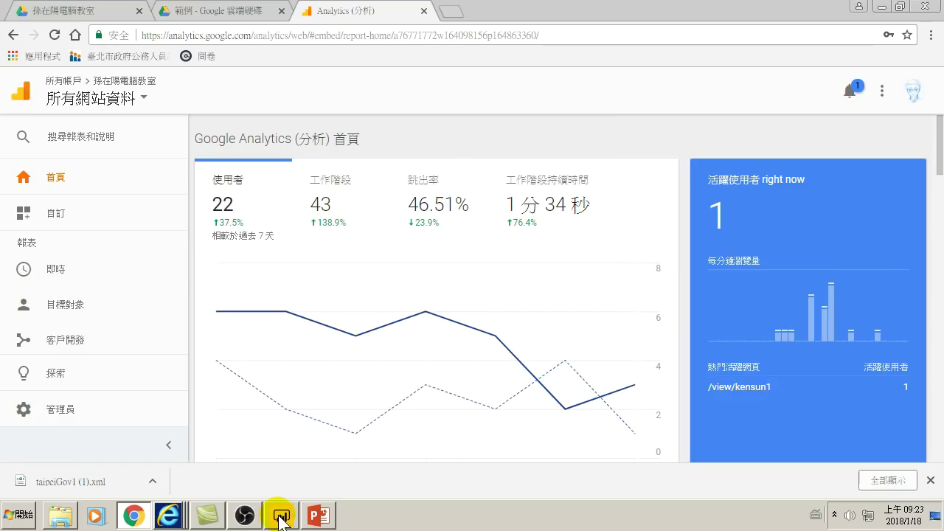
Read the daily user values on the 所有網站資料 home report's charts
mouse_move(280, 459)
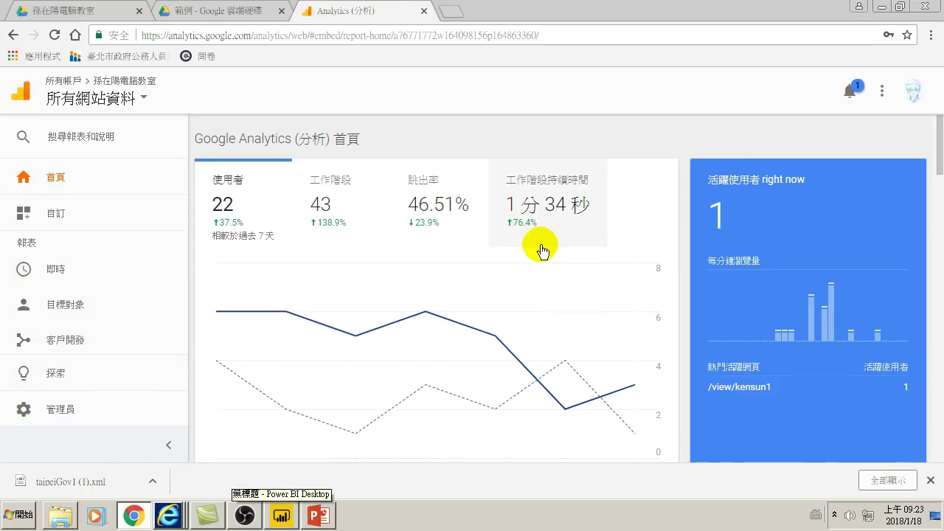
mouse_move(523, 273)
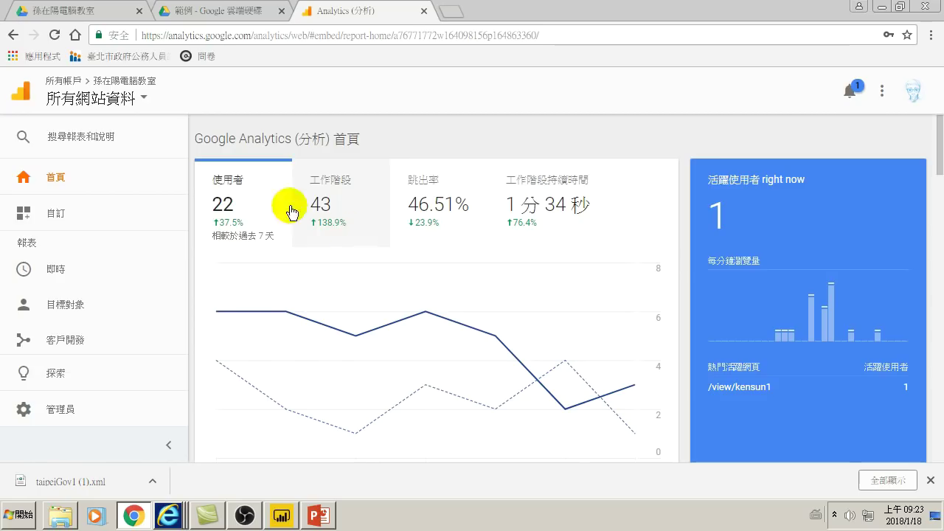
click(123, 97)
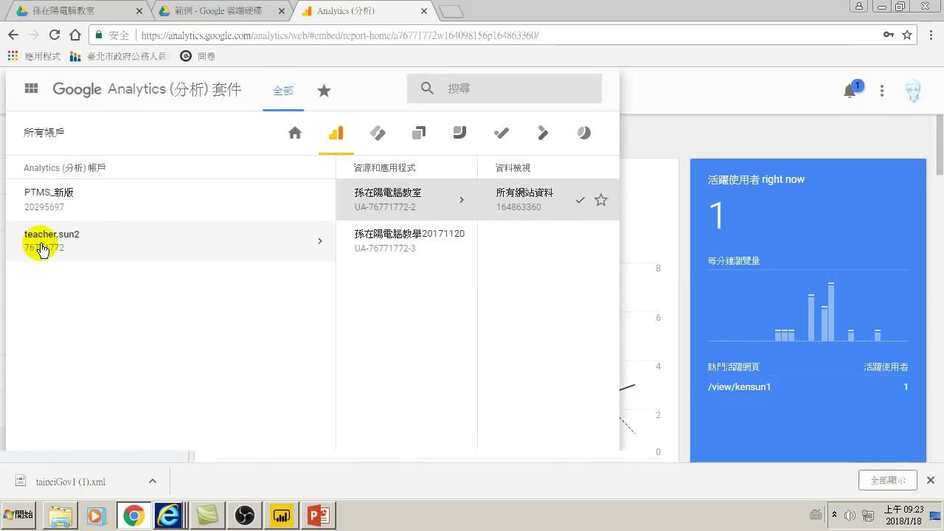
click(297, 248)
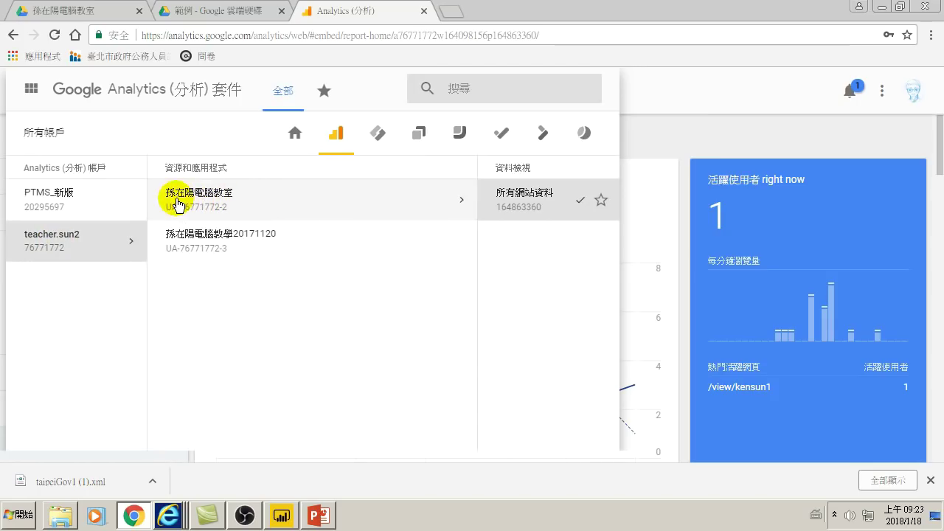
click(221, 202)
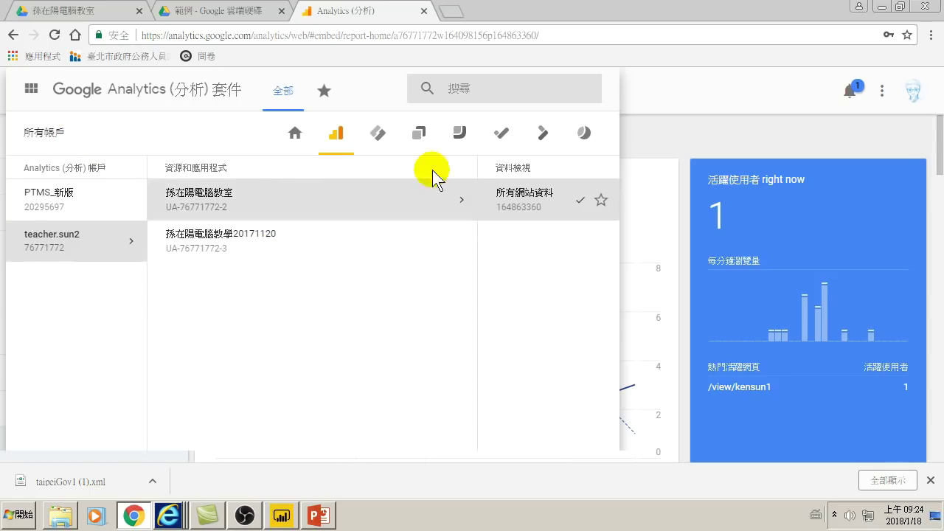
click(331, 203)
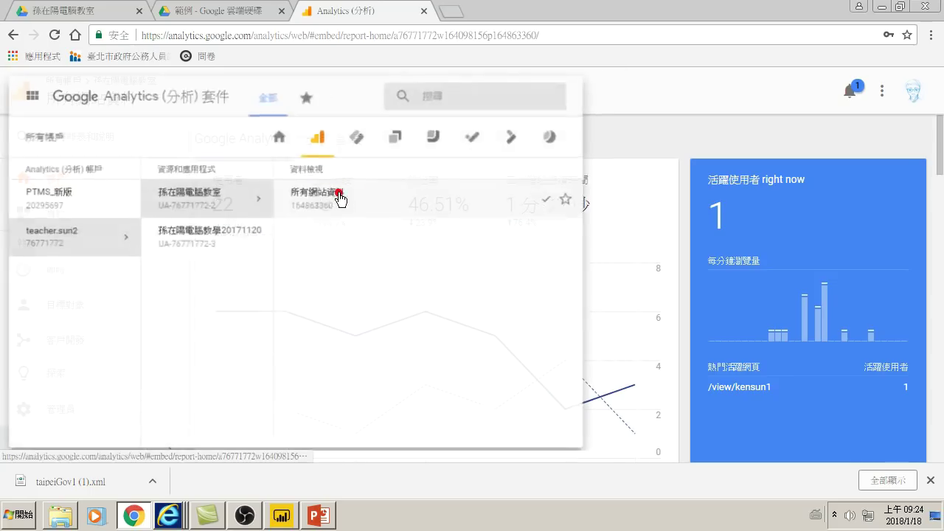
click(67, 304)
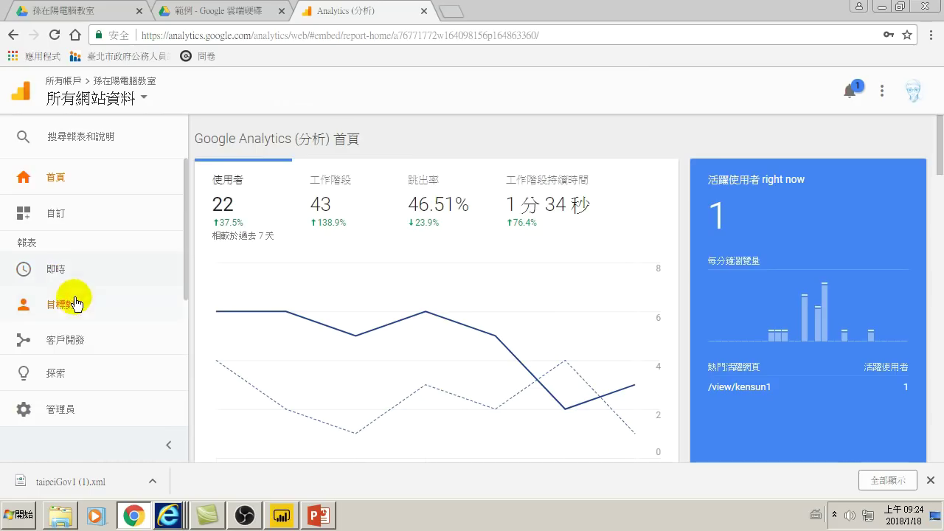
scroll(57, 215, up, 1)
click(76, 179)
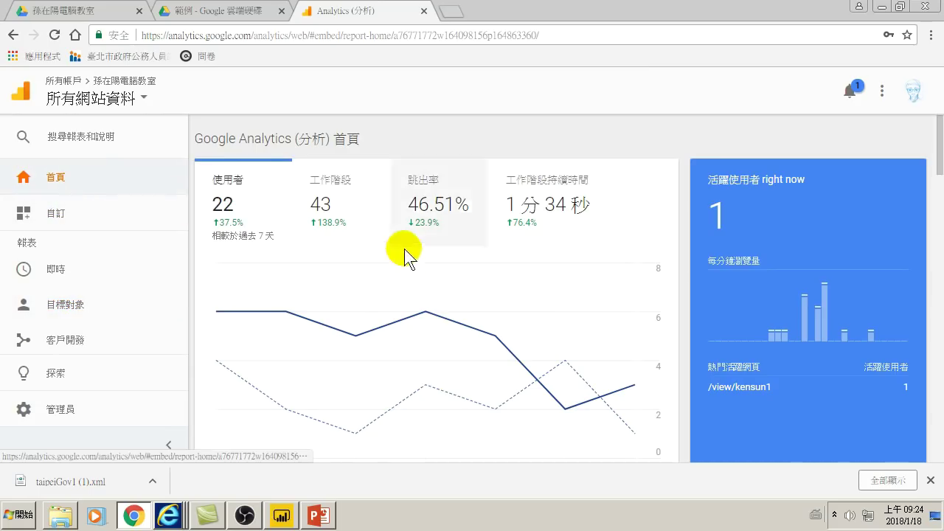
scroll(404, 253, down, 2)
scroll(410, 327, down, 8)
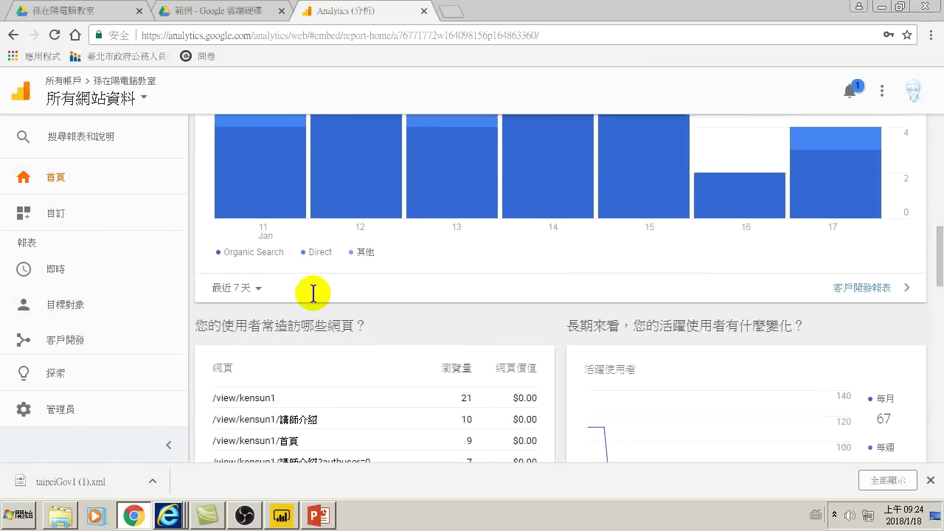
scroll(313, 318, down, 2)
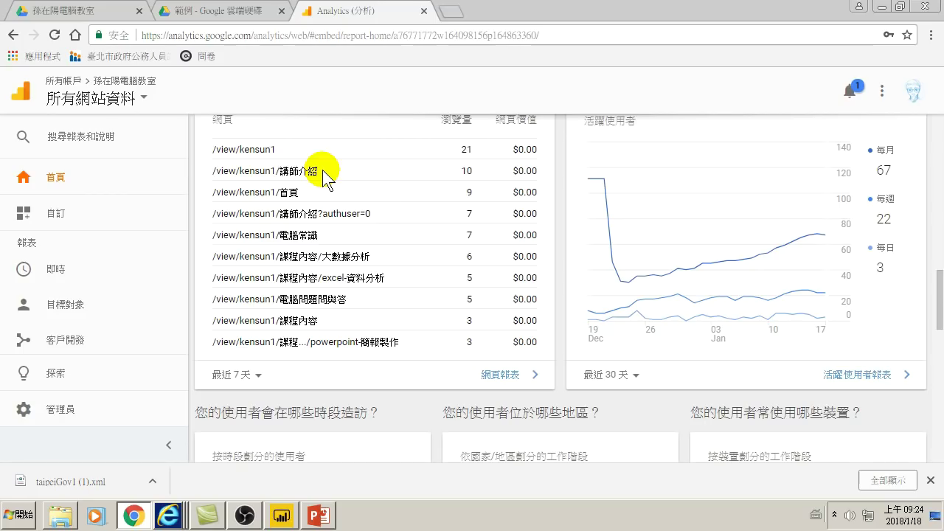
scroll(442, 199, up, 2)
scroll(517, 221, down, 1)
scroll(549, 255, down, 1)
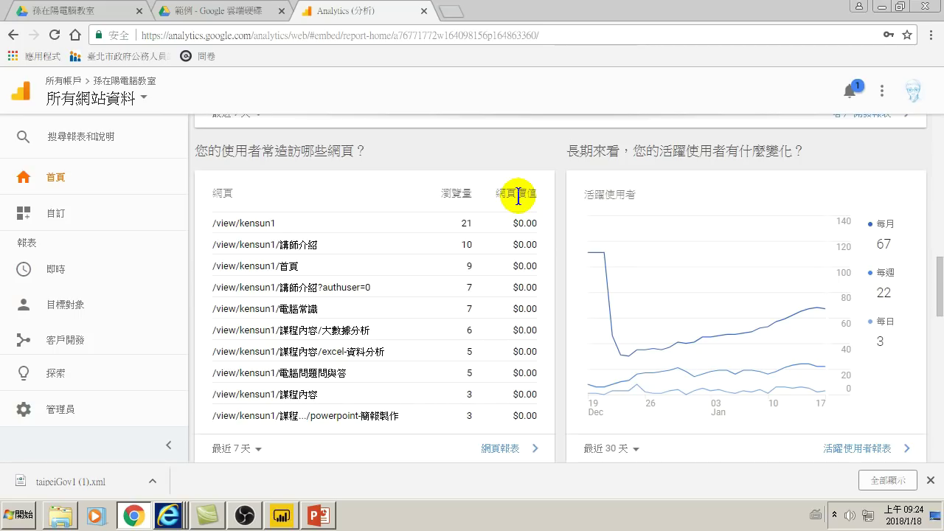
scroll(521, 263, down, 2)
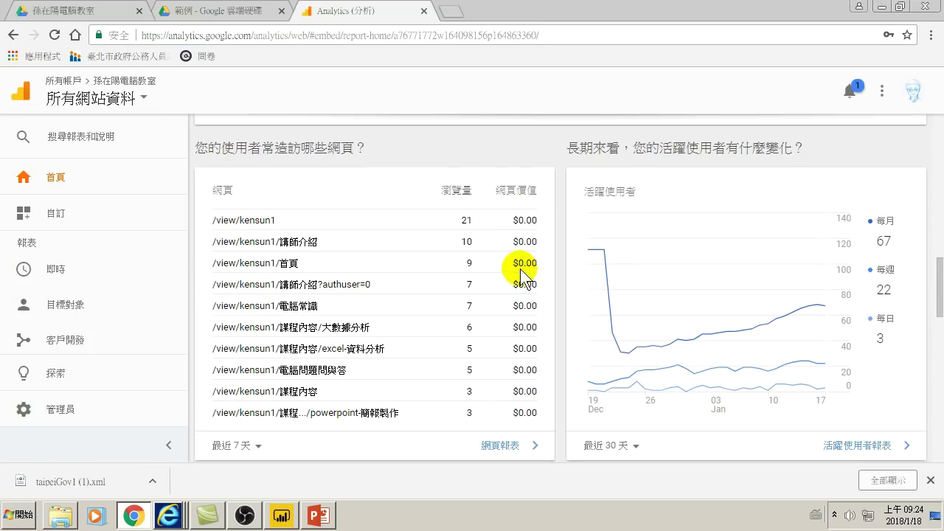
scroll(512, 236, down, 3)
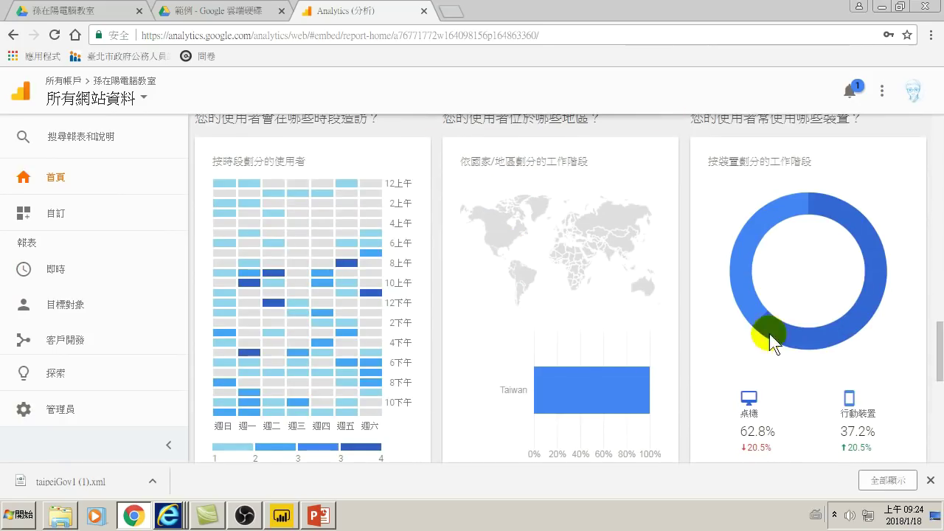
scroll(336, 322, up, 10)
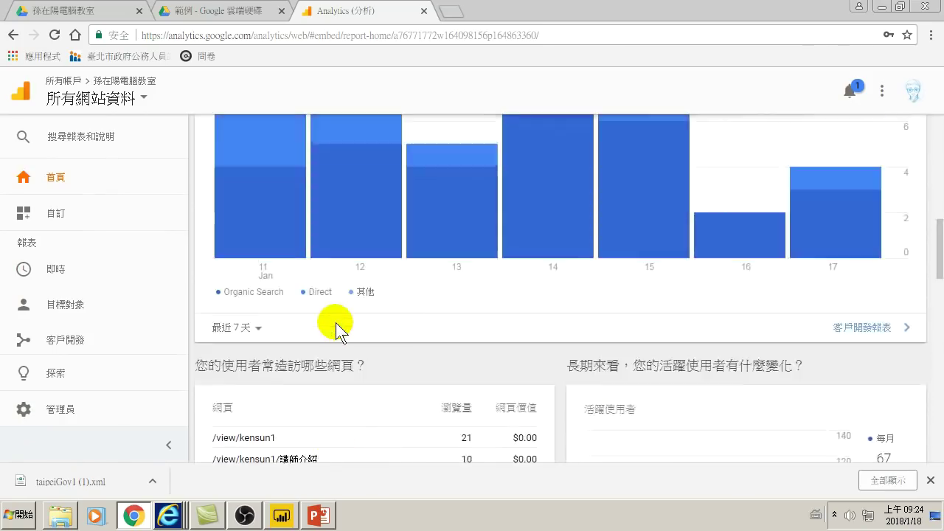
scroll(339, 303, up, 4)
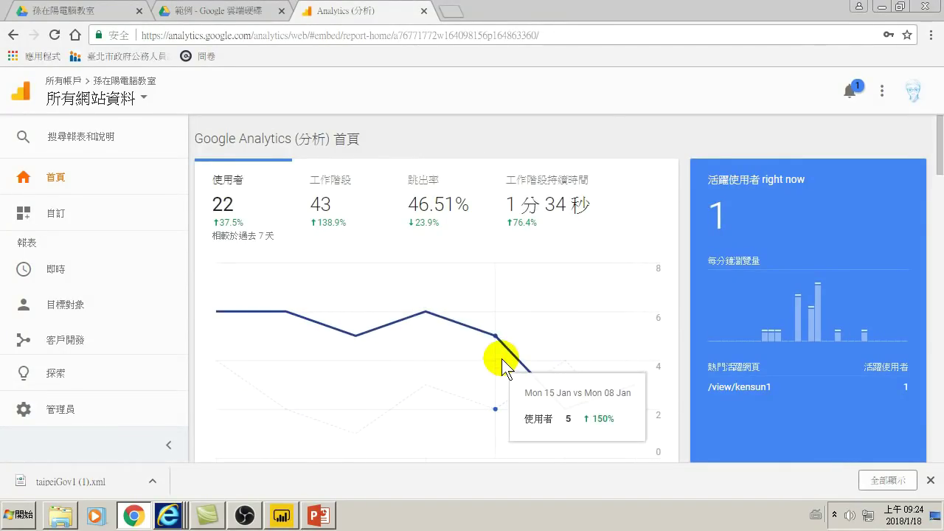
scroll(500, 354, down, 1)
scroll(492, 299, down, 5)
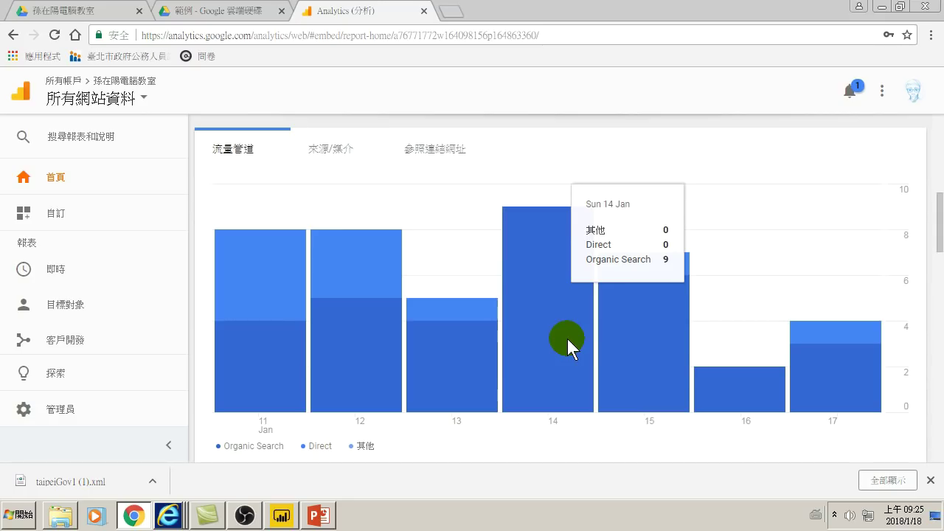
scroll(546, 351, down, 5)
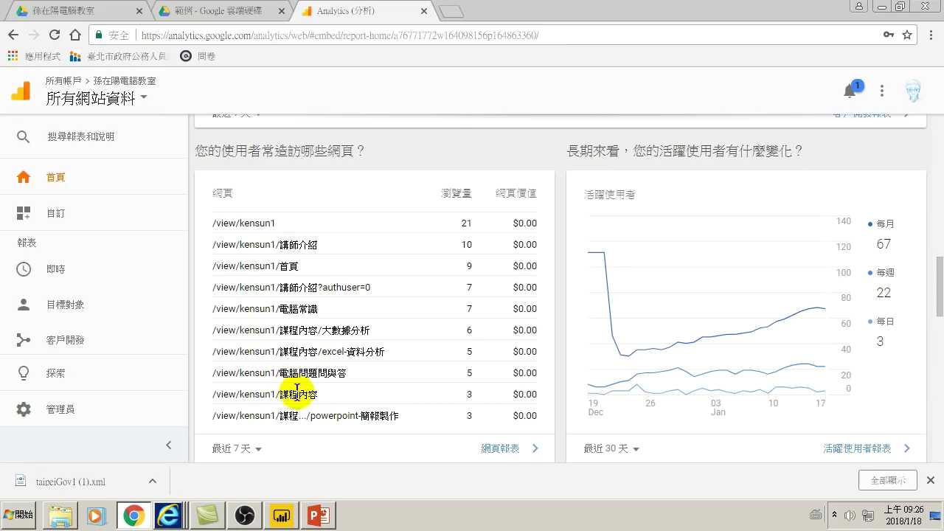
scroll(298, 396, down, 1)
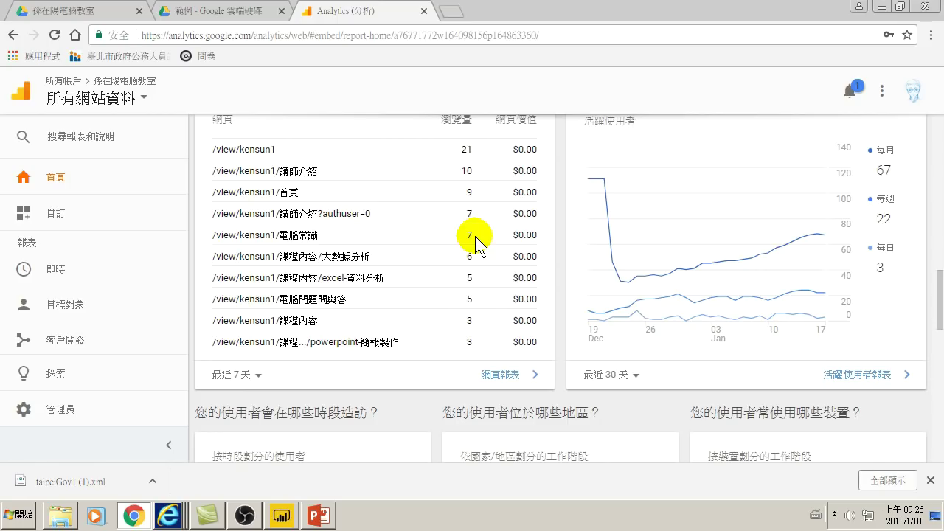
scroll(791, 261, up, 2)
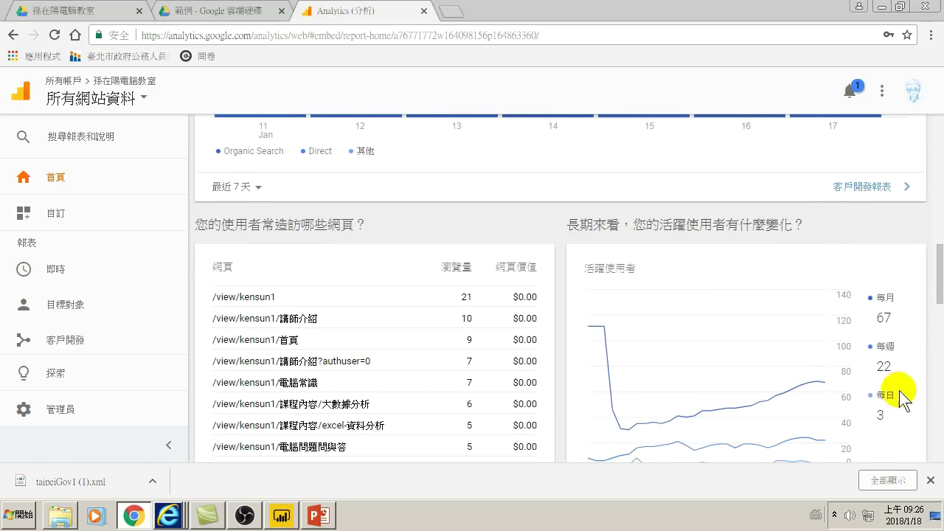
mouse_move(728, 335)
scroll(728, 335, down, 1)
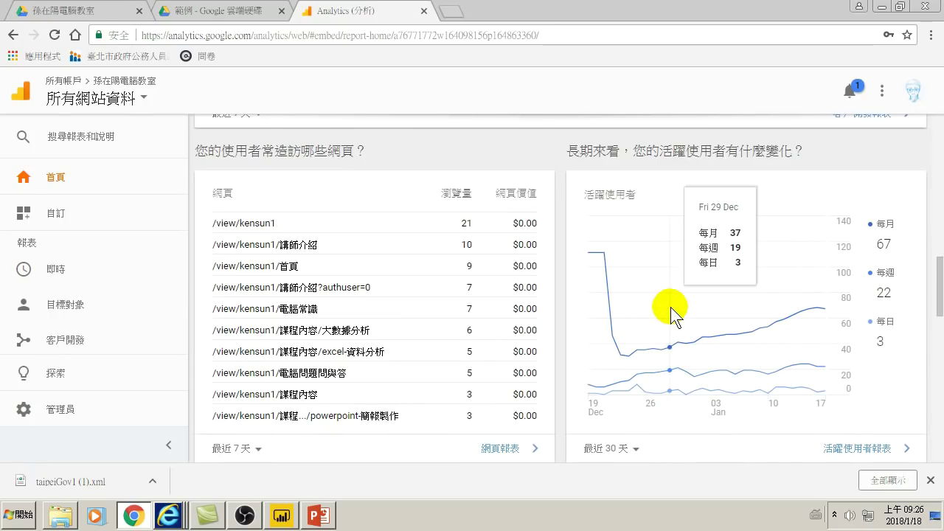
scroll(662, 310, down, 3)
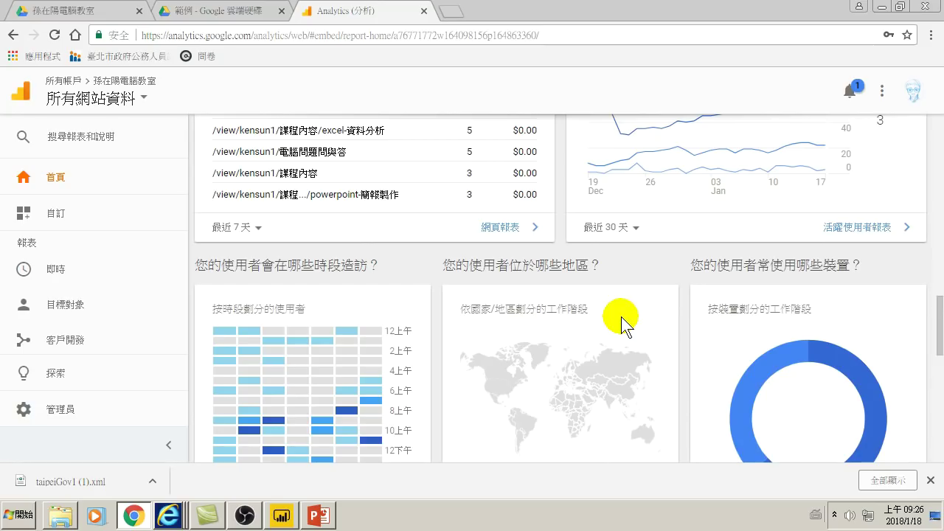
scroll(576, 325, down, 1)
scroll(531, 323, down, 2)
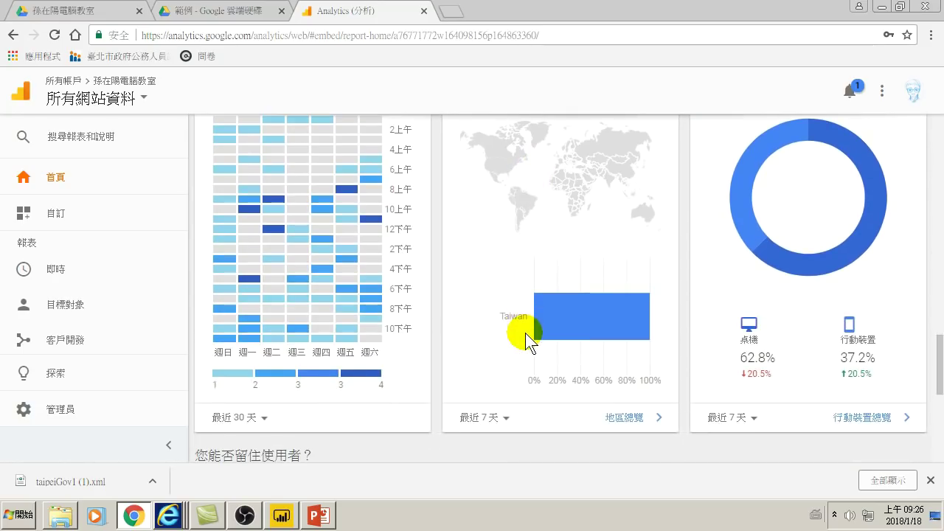
scroll(465, 305, up, 1)
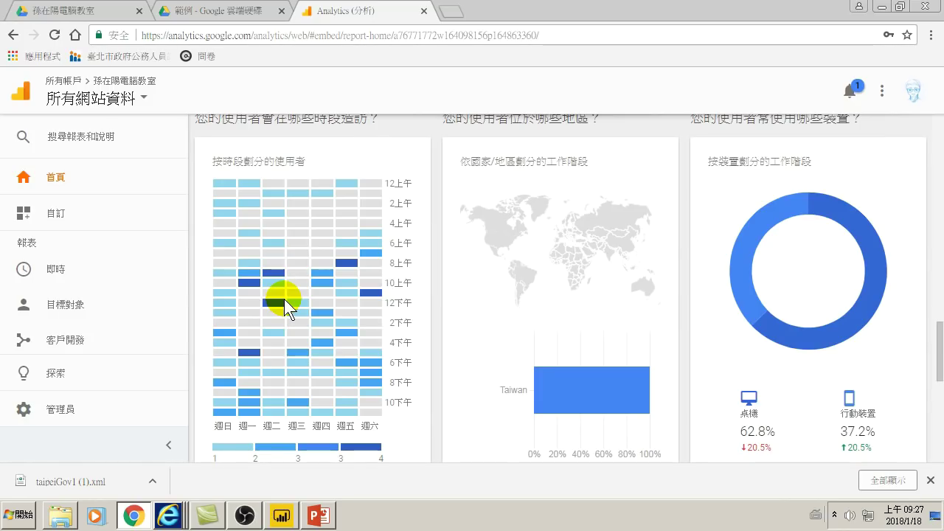
mouse_move(290, 305)
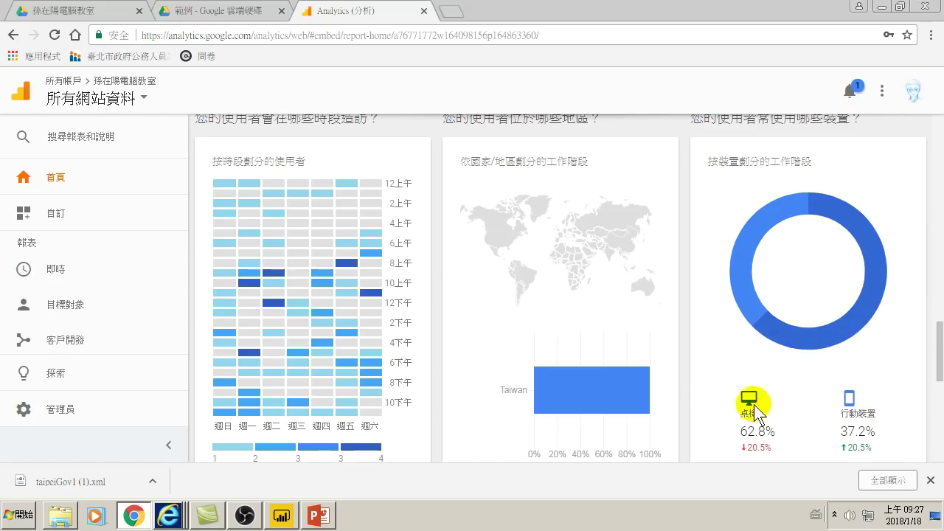
mouse_move(843, 222)
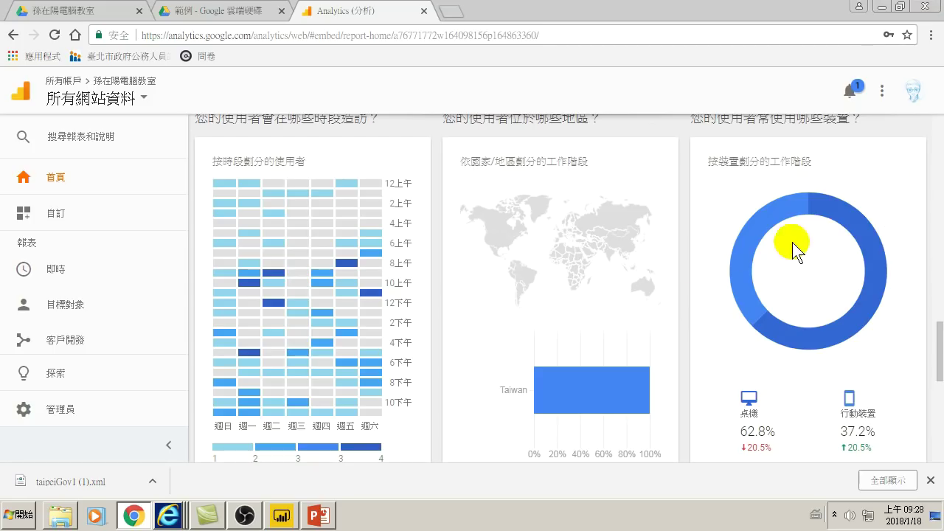
mouse_move(823, 203)
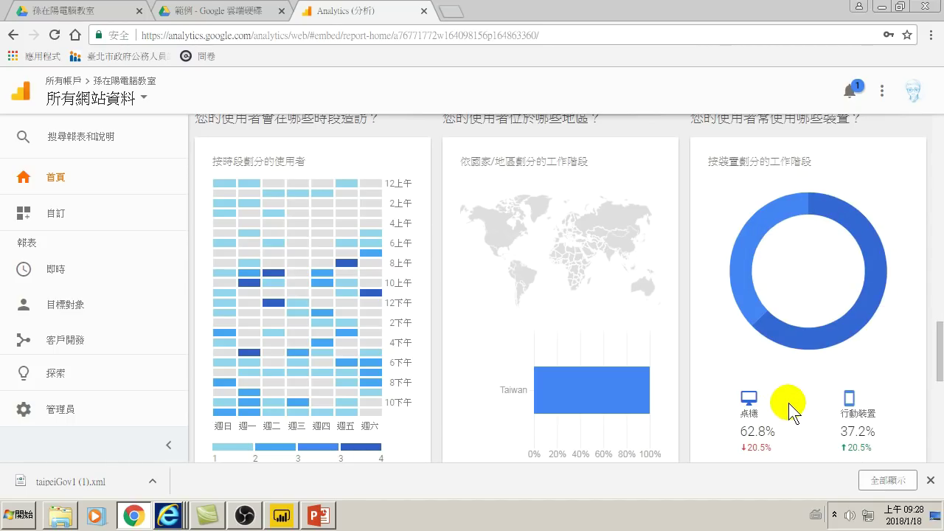
scroll(784, 396, down, 5)
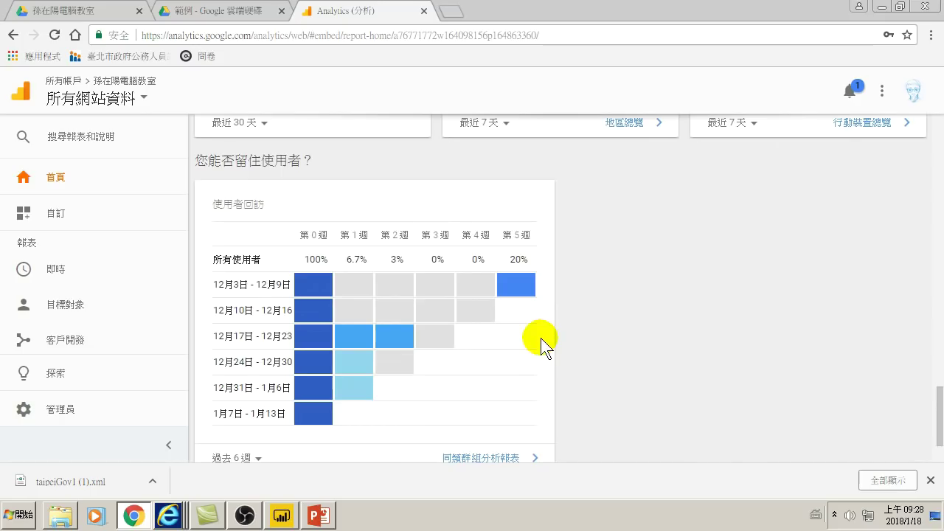
scroll(421, 350, down, 2)
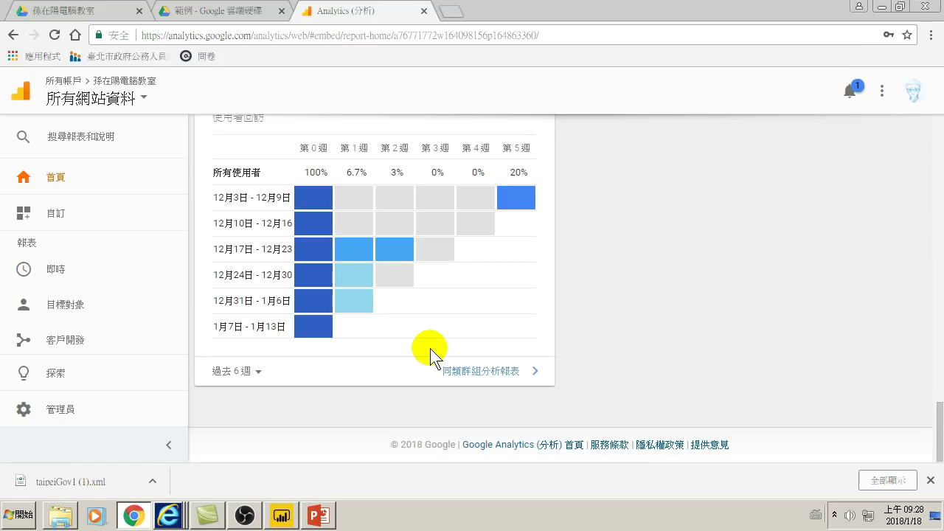
scroll(678, 280, up, 15)
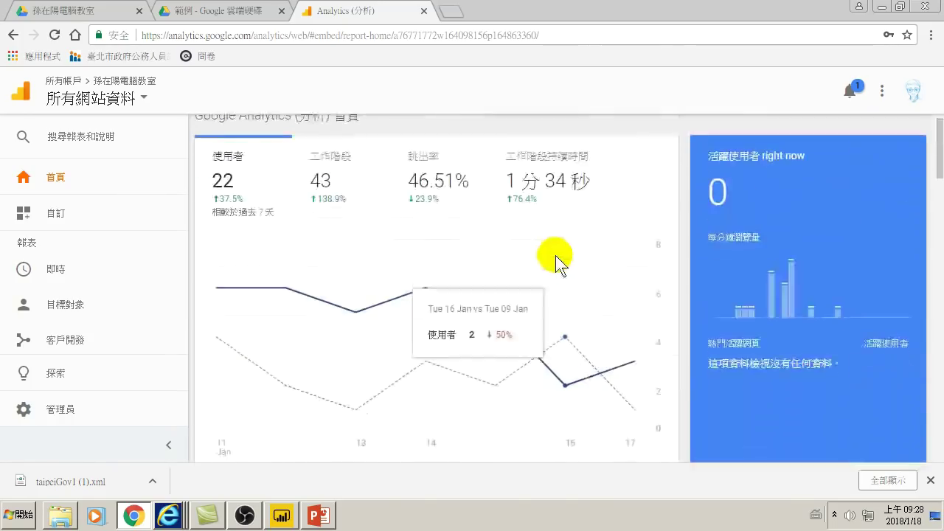
Sign out of the Google account and close every Chrome tab until the browser exits
click(913, 91)
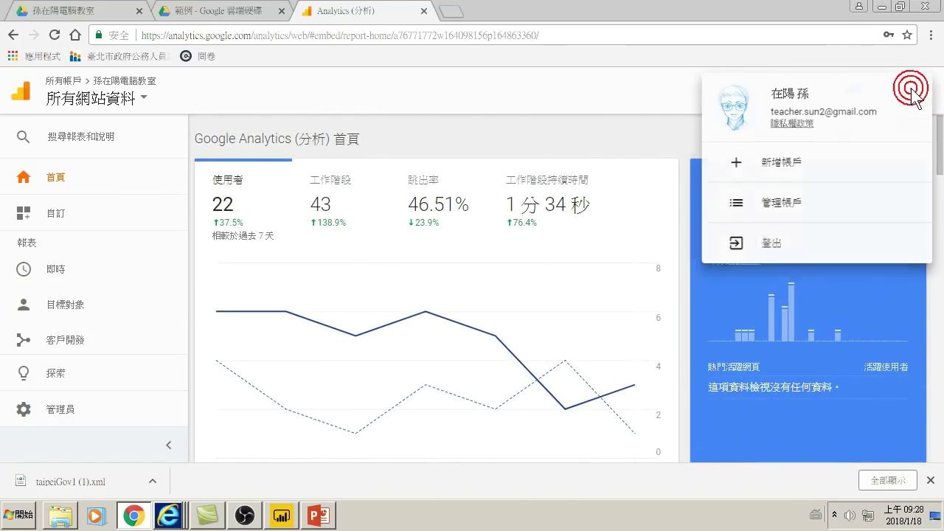
click(767, 249)
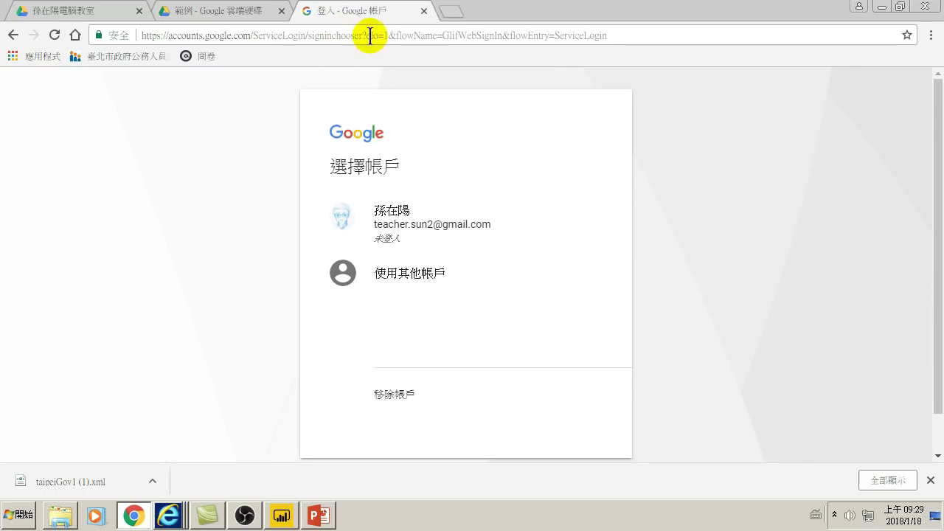
click(228, 13)
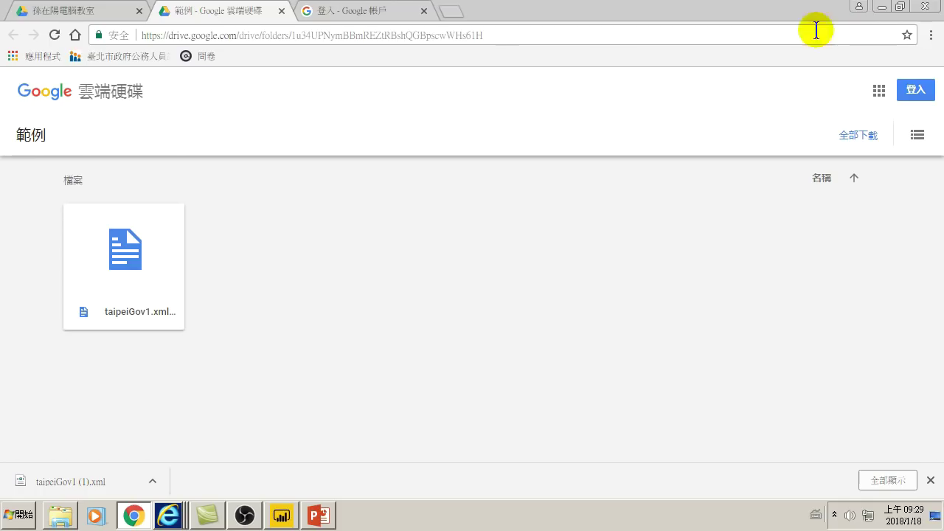
click(281, 11)
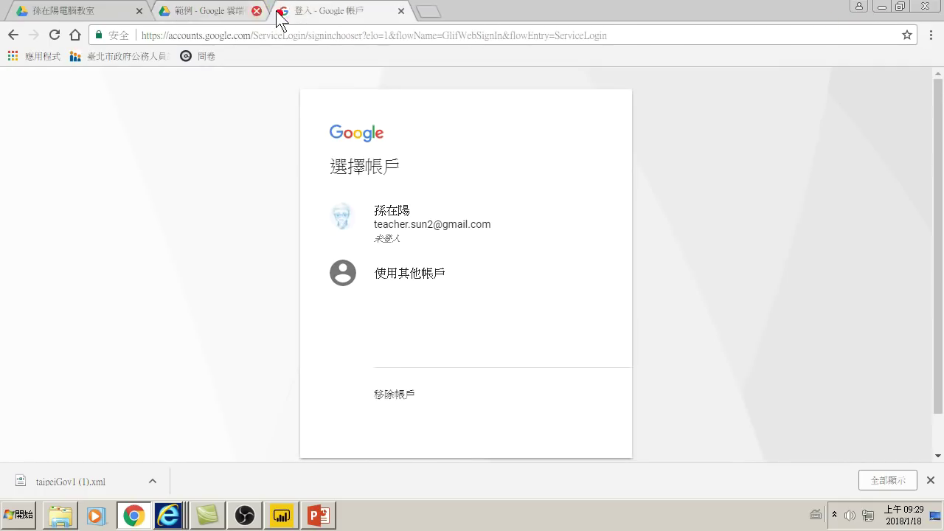
click(139, 12)
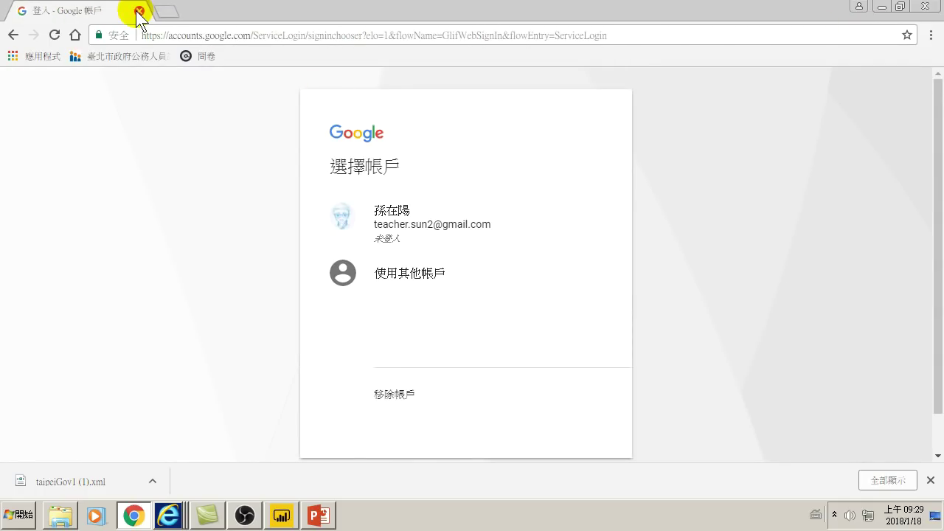
click(139, 12)
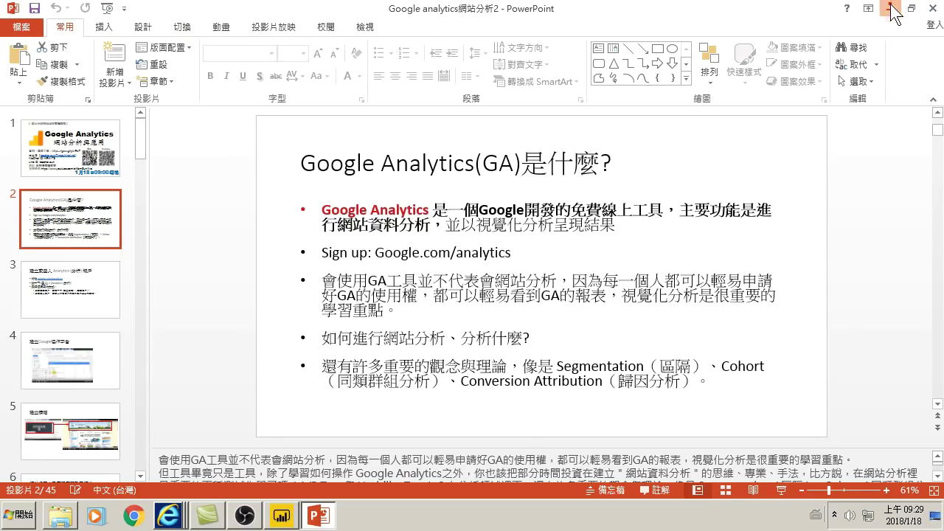
Minimize PowerPoint and quit Power BI Desktop without saving the report
click(899, 7)
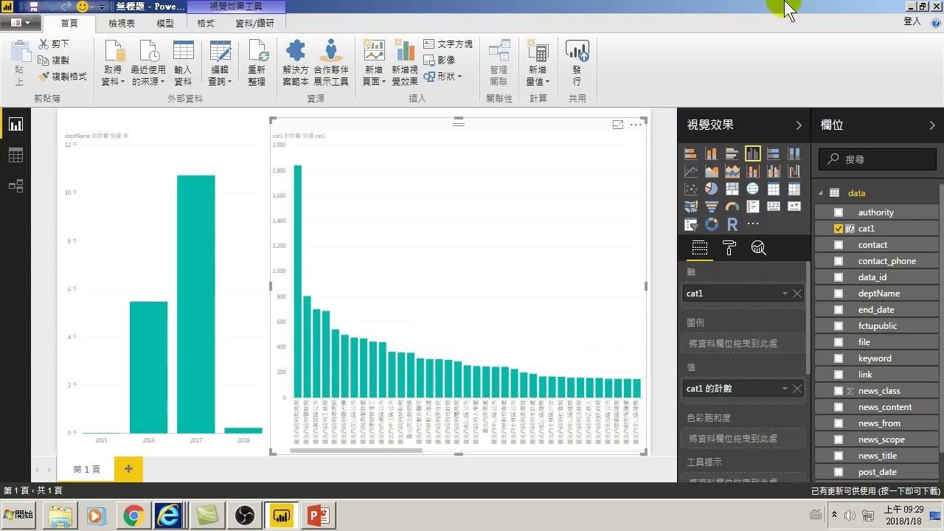
click(936, 6)
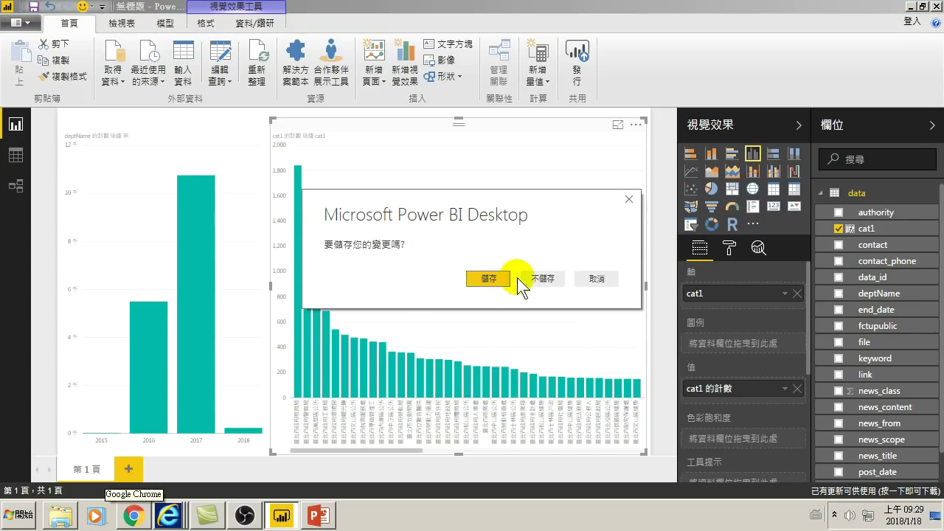
click(543, 279)
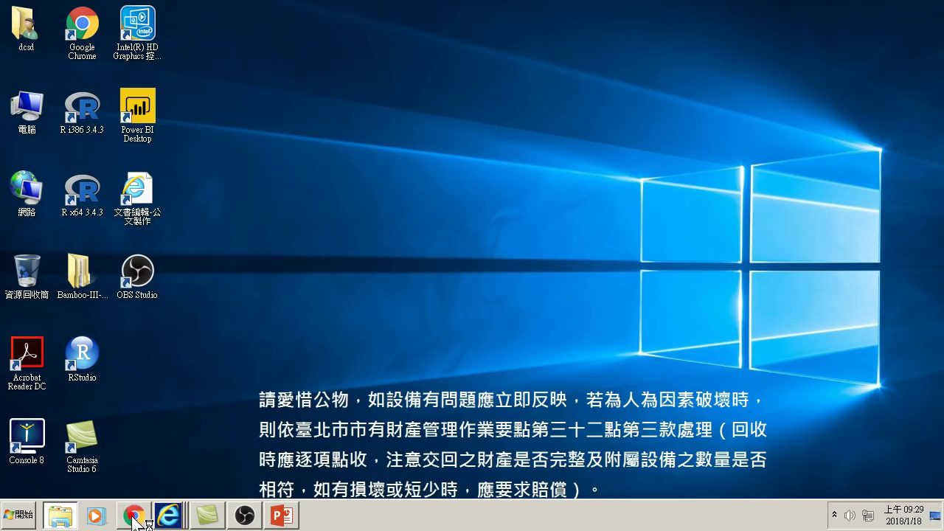
click(133, 517)
right_click(191, 120)
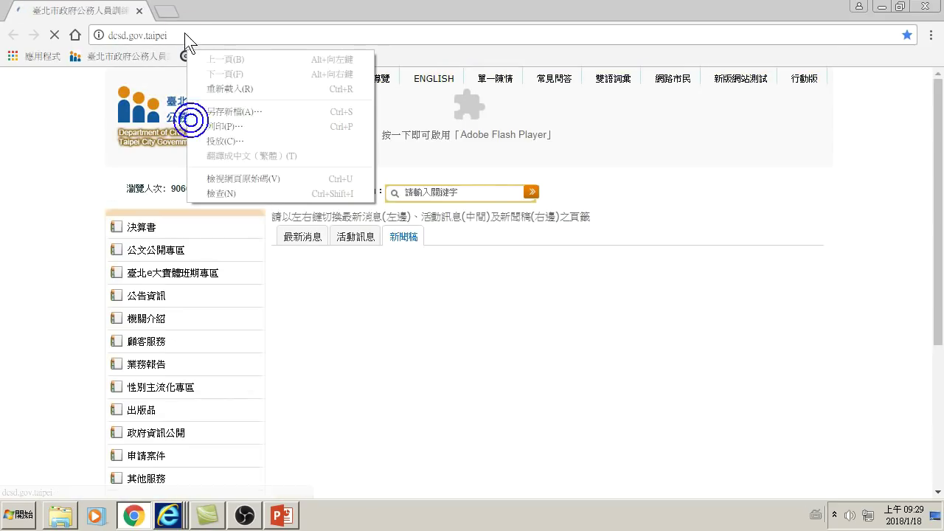
click(185, 35)
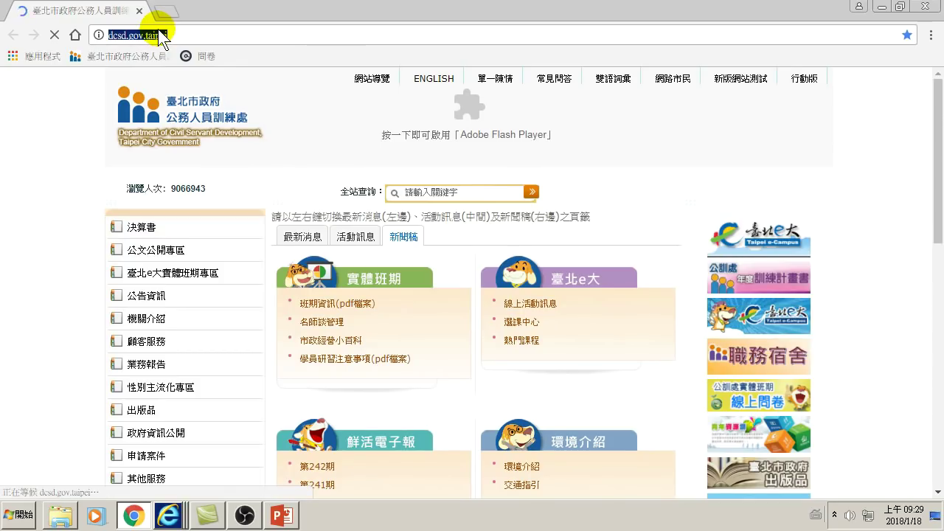
text(www.google.com)
key(Return)
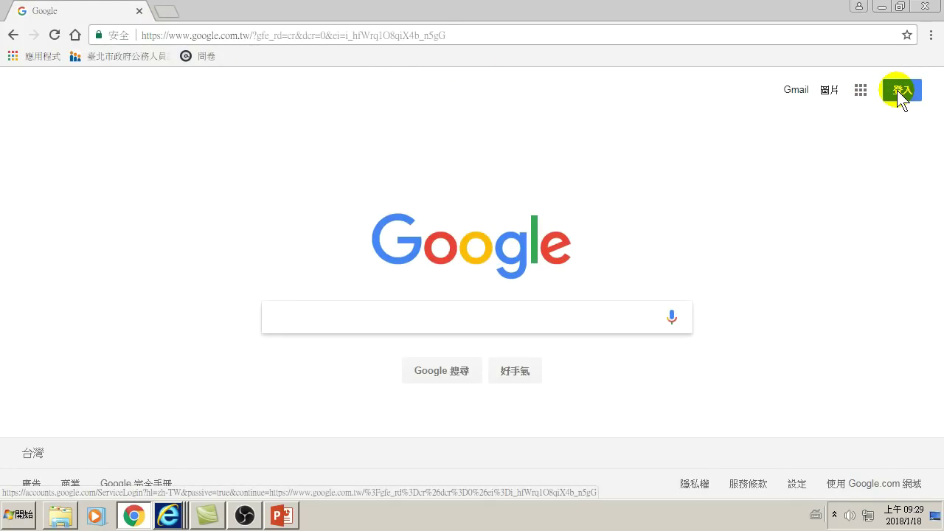
Sign in to Google with the account password and open Google Drive
click(897, 90)
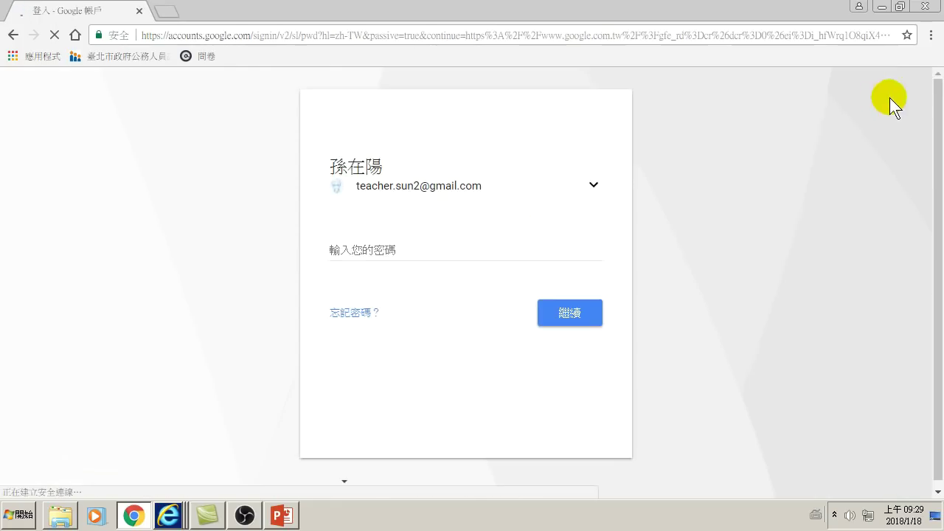
text(•••••••••)
key(Return)
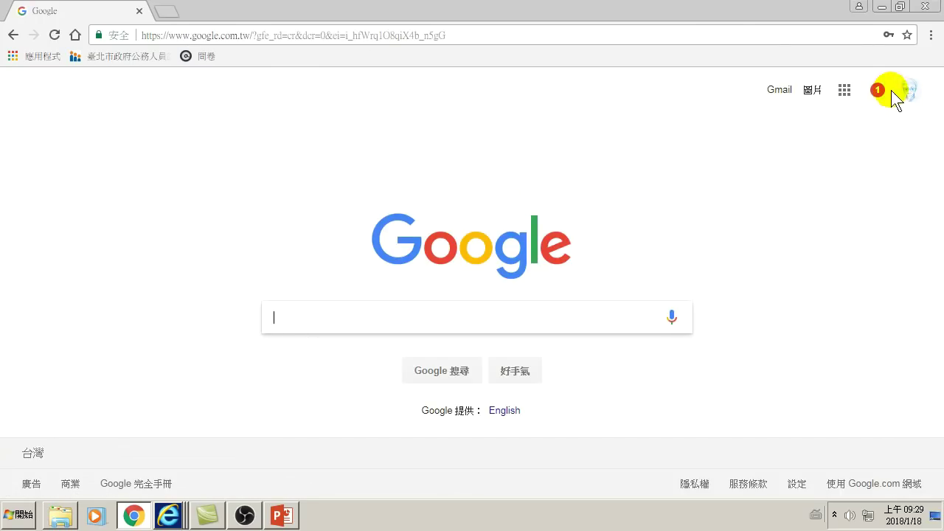
click(846, 92)
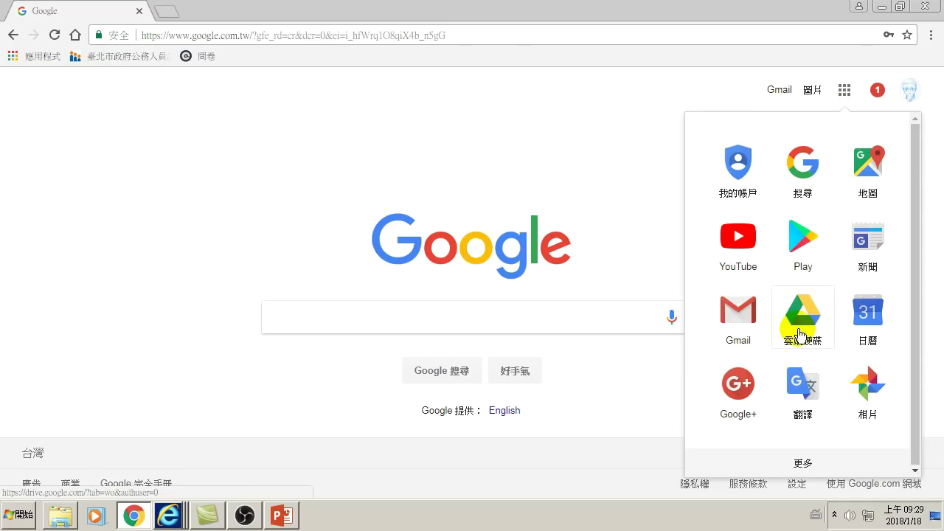
click(801, 334)
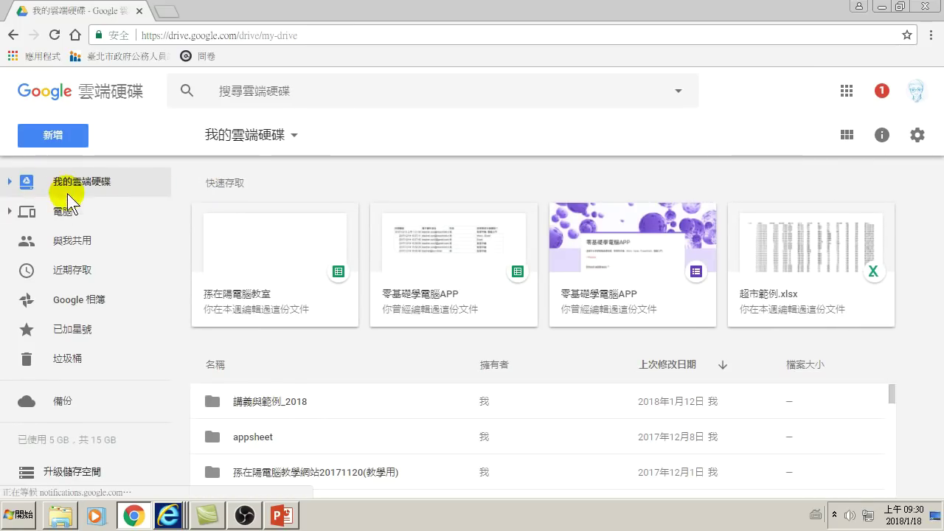
mouse_move(95, 436)
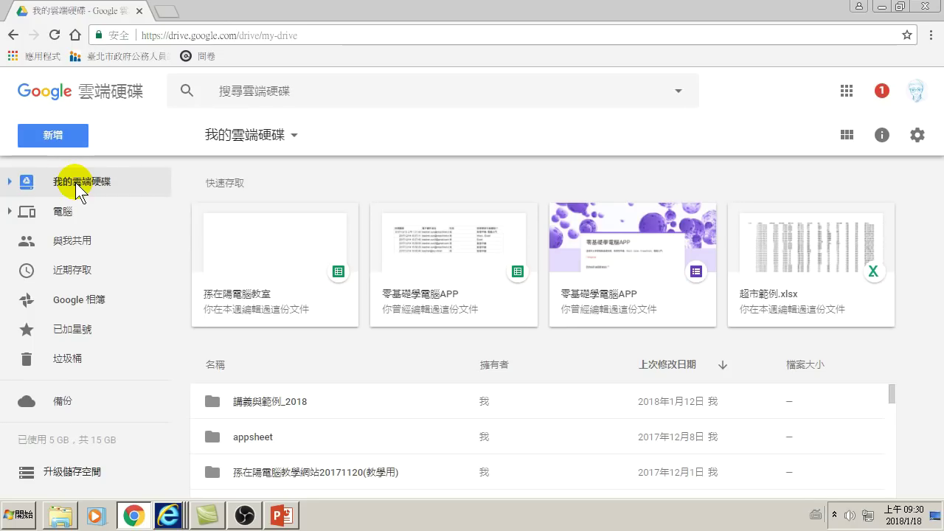
Create the folder 孫在陽電腦教室網站20180118 in My Drive and open it
click(53, 137)
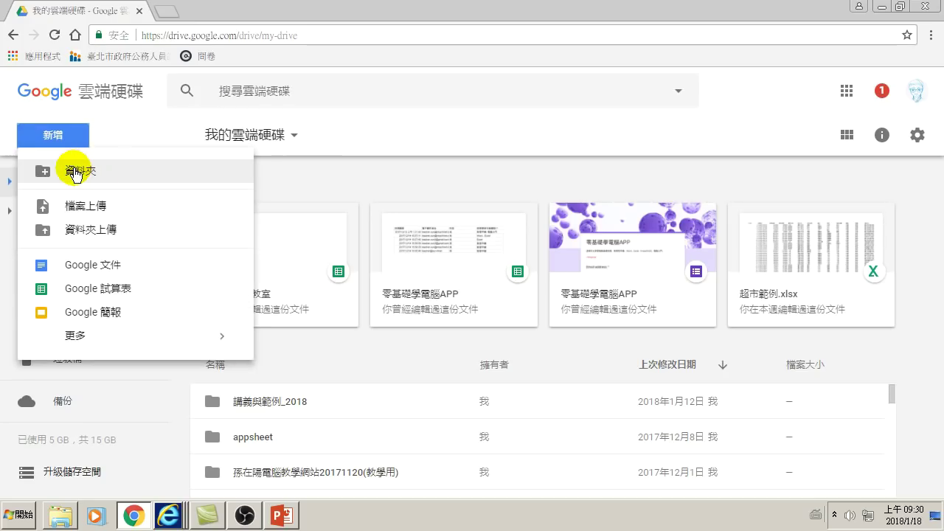
click(73, 172)
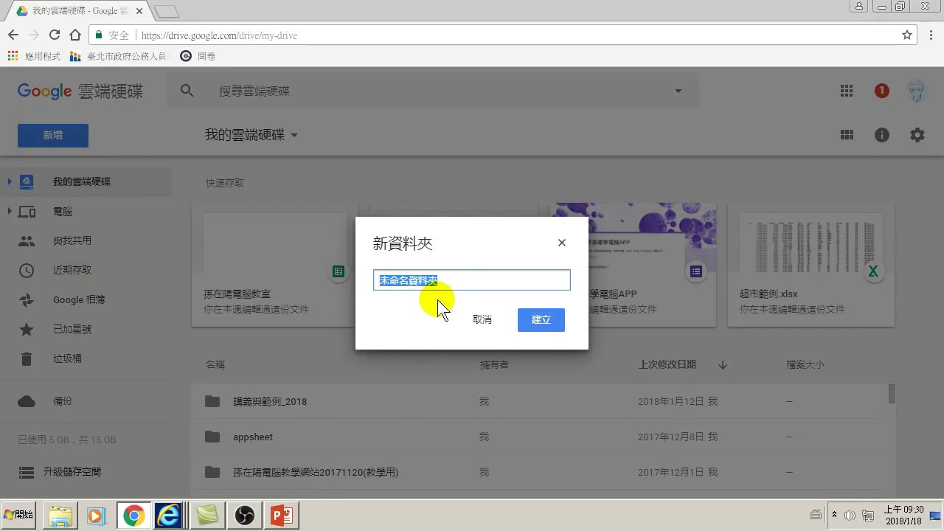
key(ctrl+space)
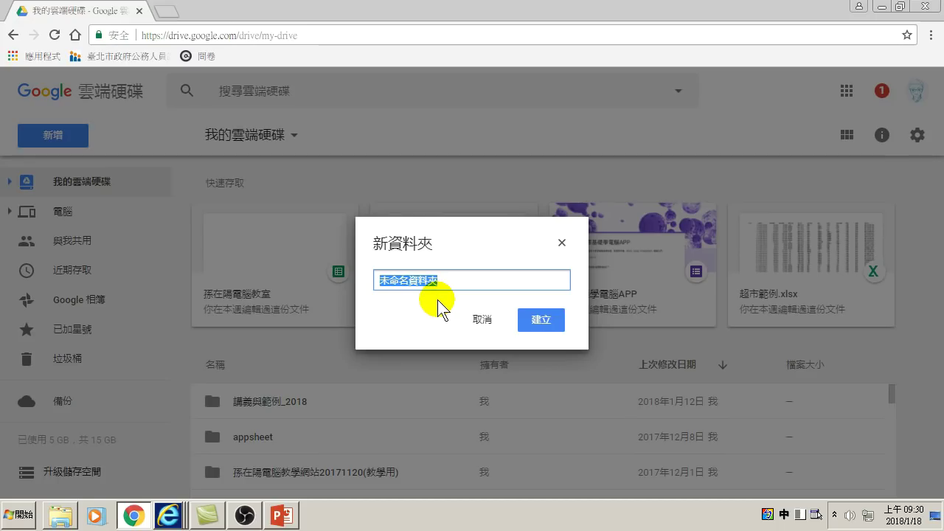
key(BackSpace)
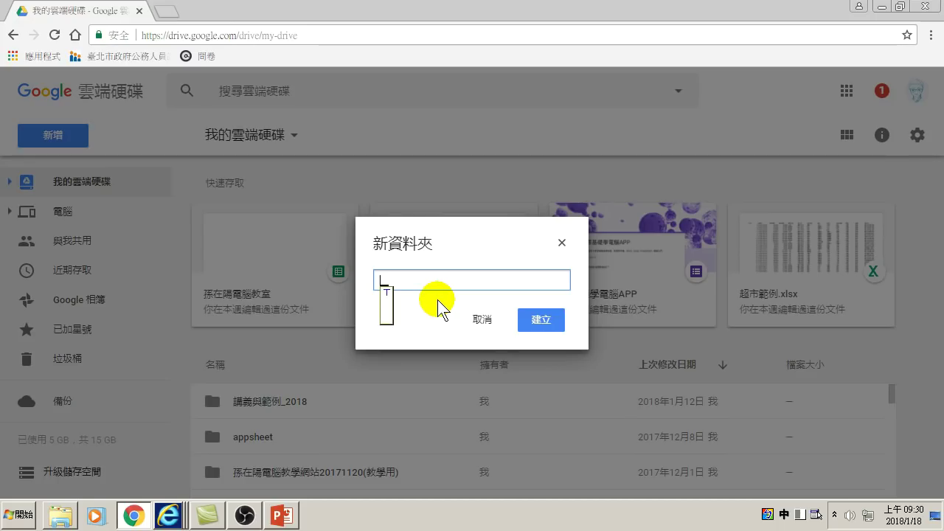
key(ctrl+space)
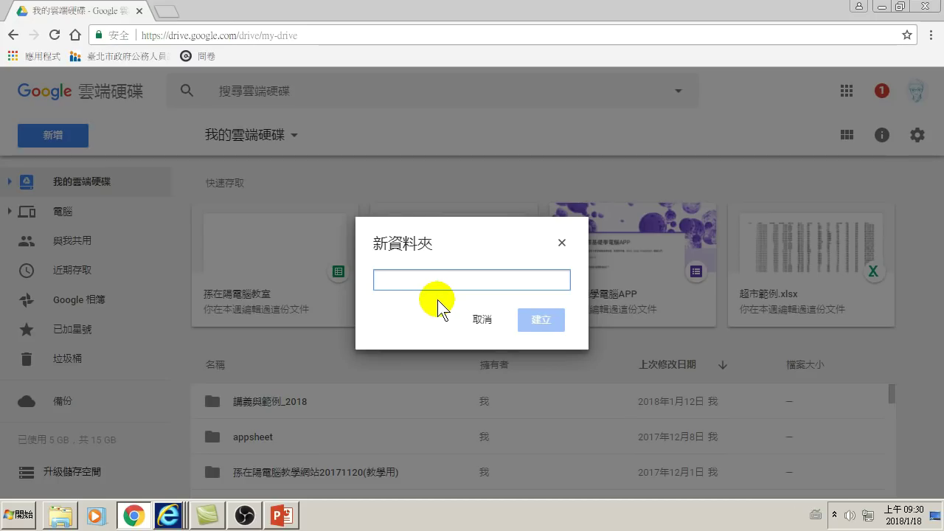
key(ctrl+space)
text(孫在陽電腦教室網站)
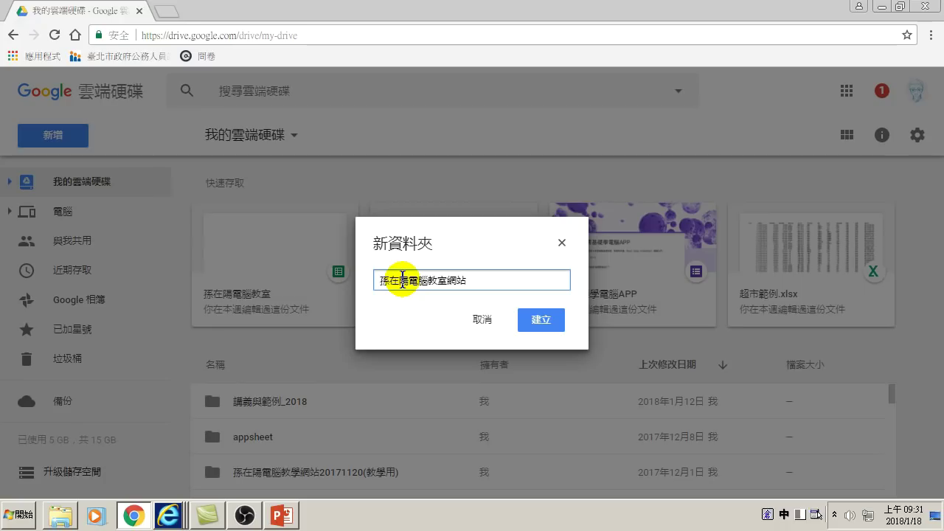
key(ctrl+space)
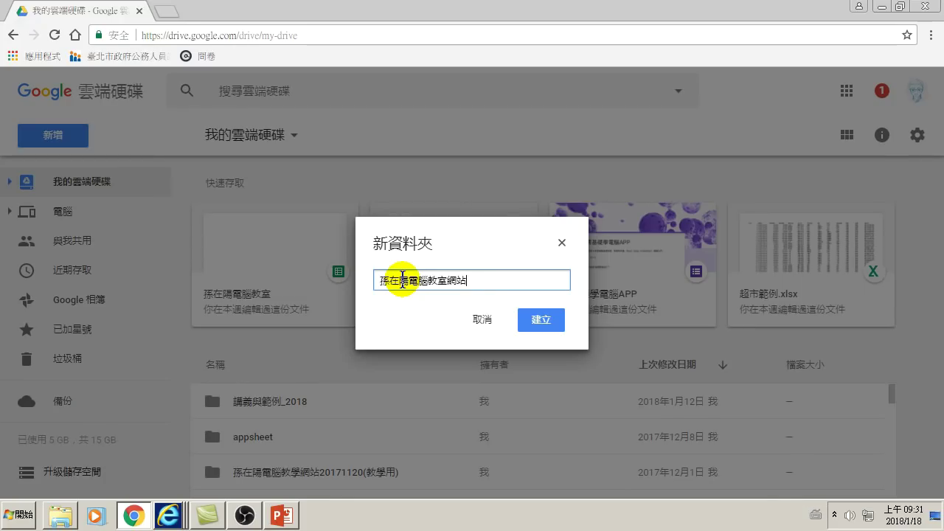
text(20180118)
key(Return)
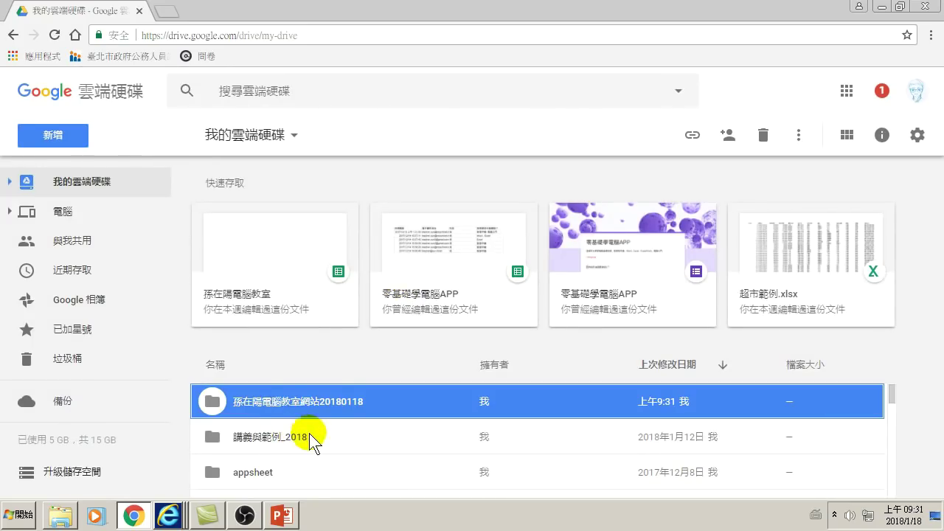
double_click(249, 399)
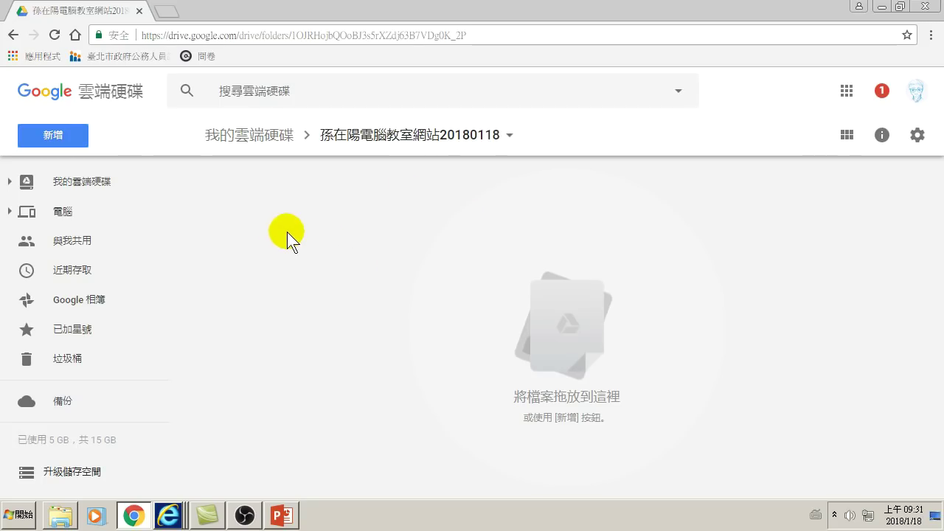
Create a new Google Sites site inside the 孫在陽電腦教室網站20180118 folder
click(55, 135)
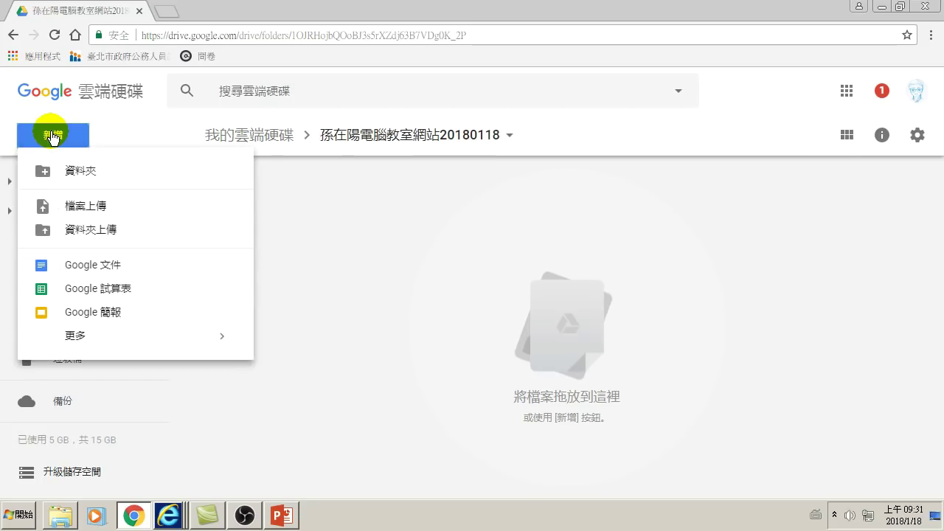
mouse_move(78, 335)
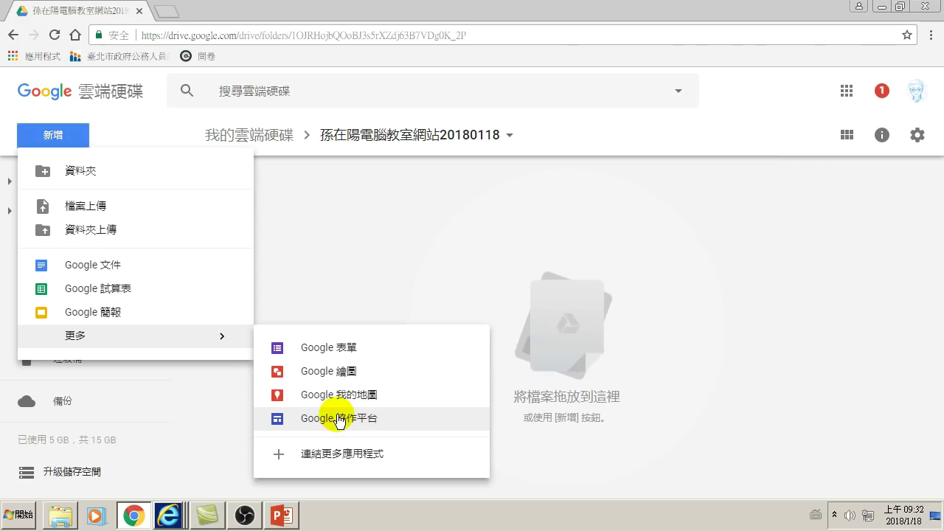
click(336, 421)
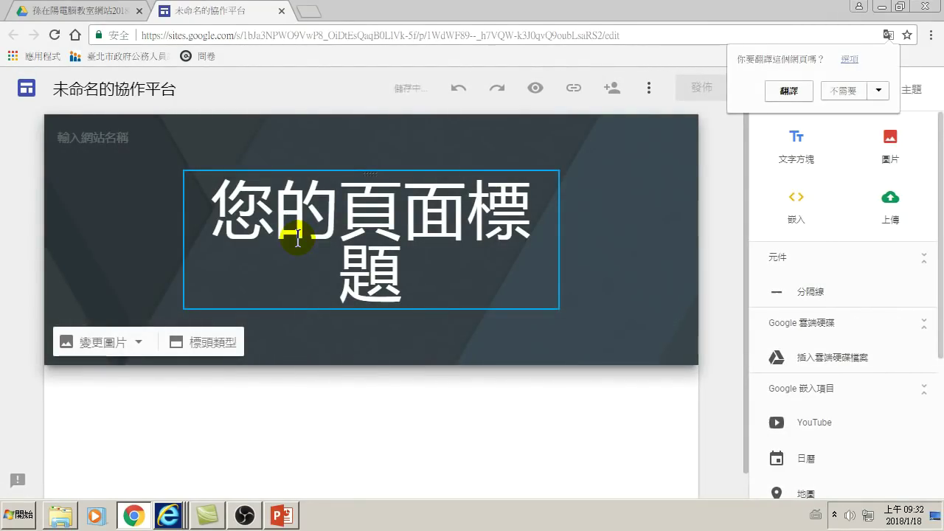
Replace the placeholder header title with 電腦教學
click(241, 210)
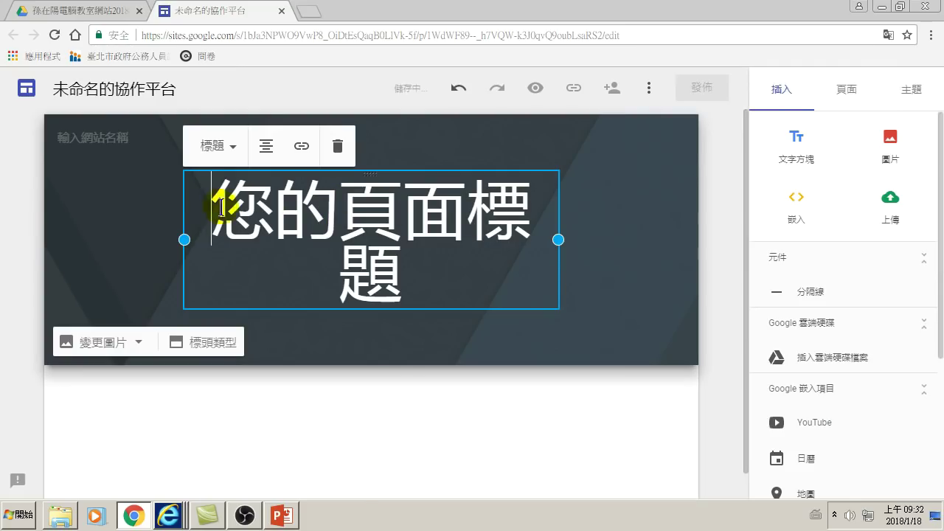
triple_click(216, 206)
text(ndh)
key(BackSpace)
key(BackSpace)
key(BackSpace)
key(ctrl+space)
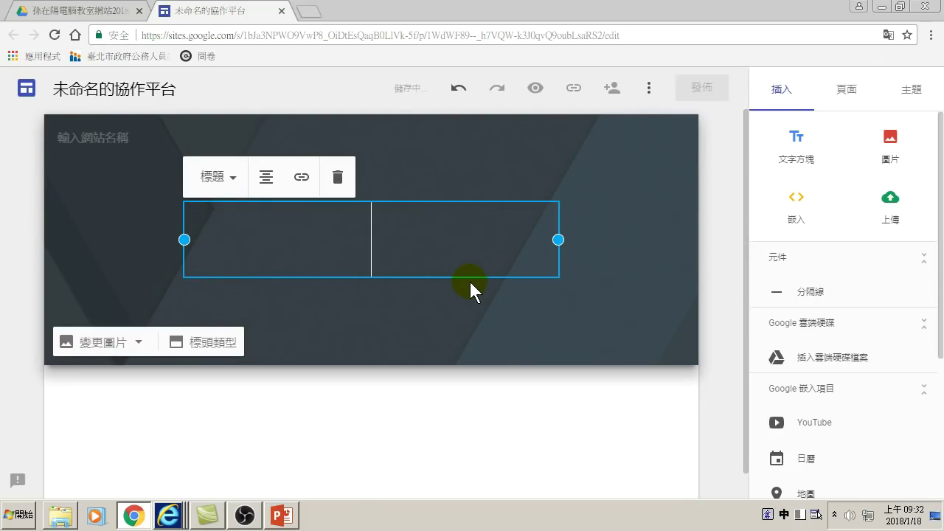
text(電腦教)
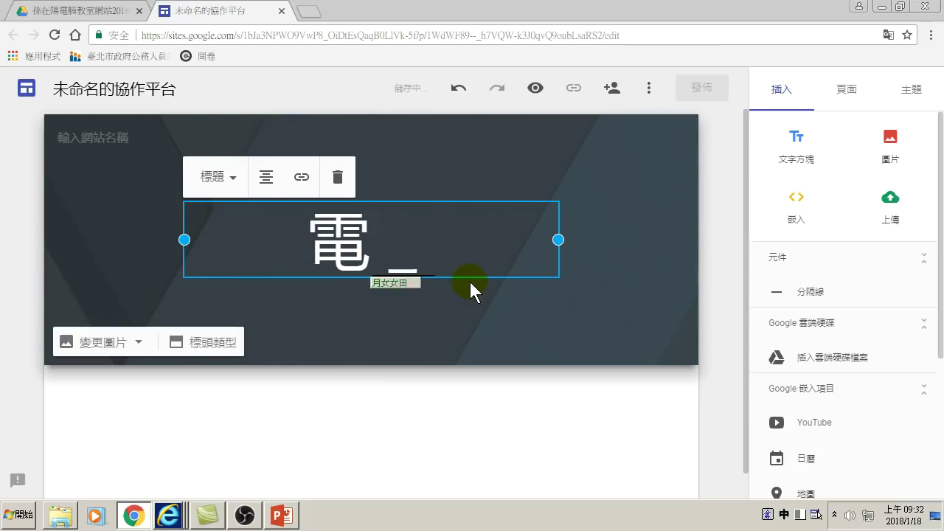
text(學)
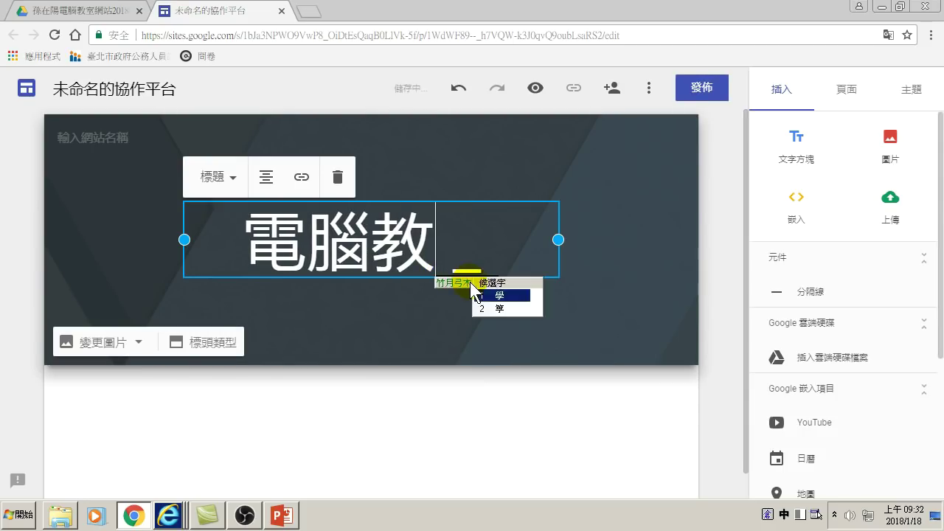
click(623, 273)
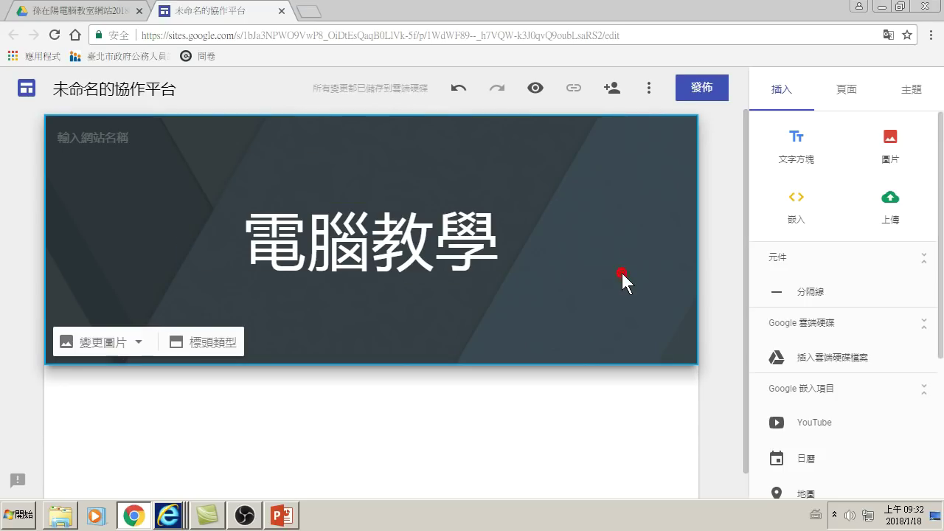
Change the title's last character 學 to 室 and select the whole title 電腦教室
click(460, 245)
drag(499, 243, 443, 243)
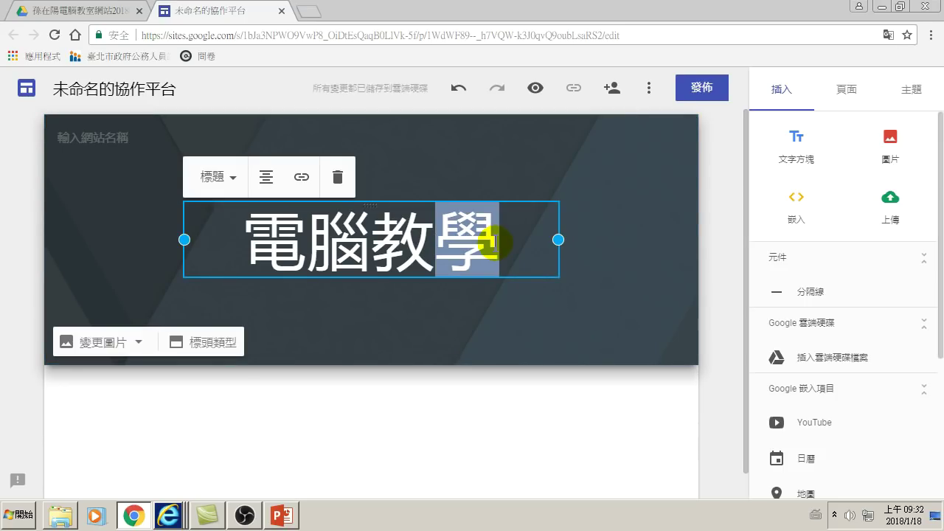
text(室)
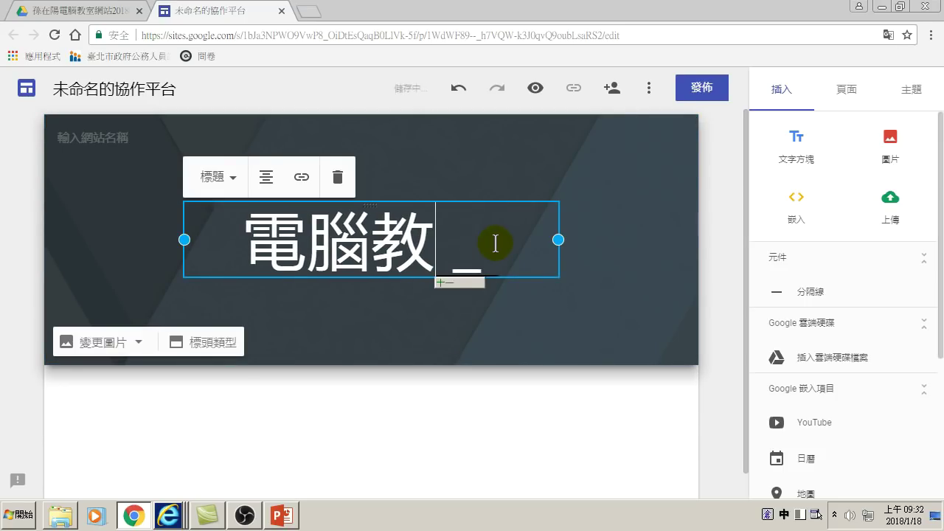
click(642, 251)
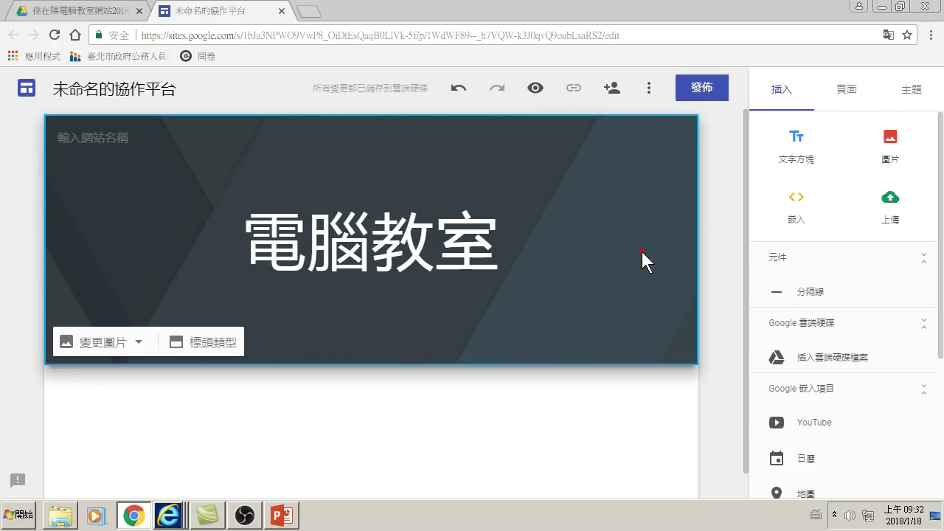
click(261, 235)
drag(261, 235, 554, 228)
key(ctrl+c)
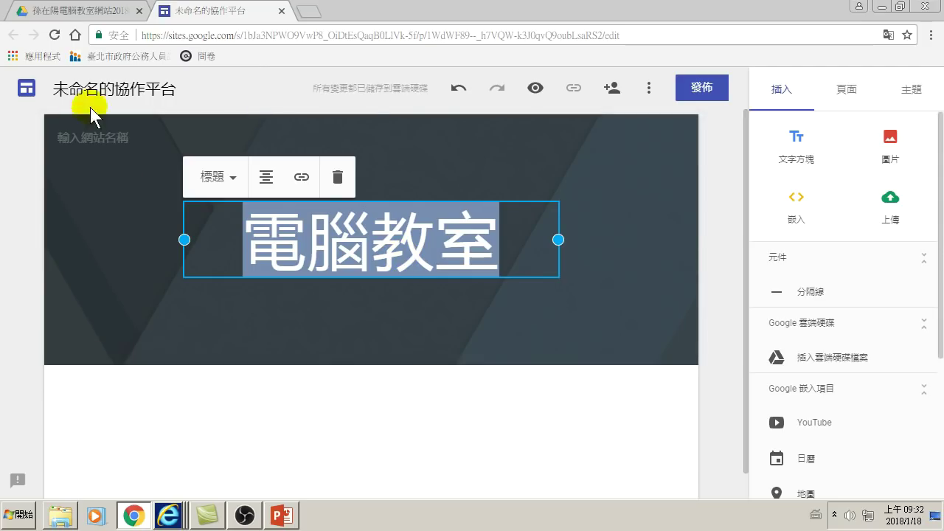
Name the site 電腦教室 and close the Sites tab to return to the Drive folder
click(91, 135)
key(ctrl+v)
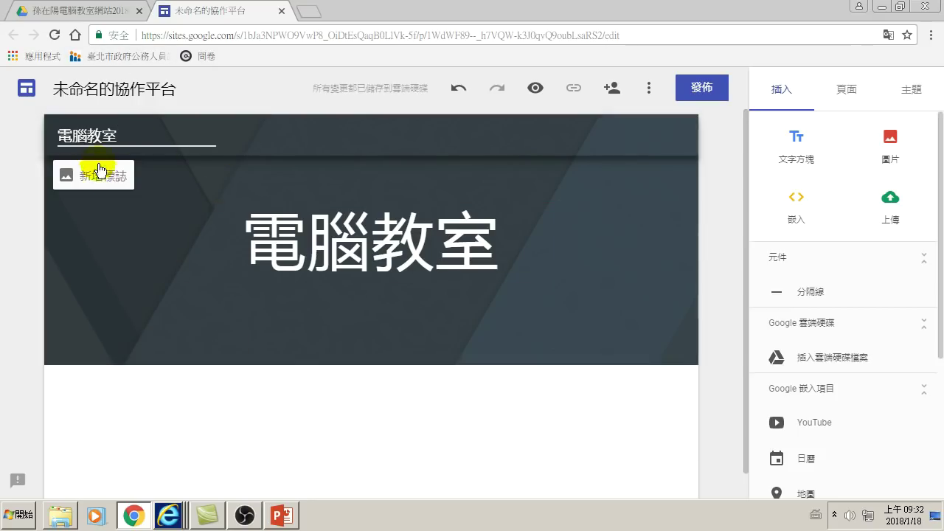
click(316, 238)
click(432, 251)
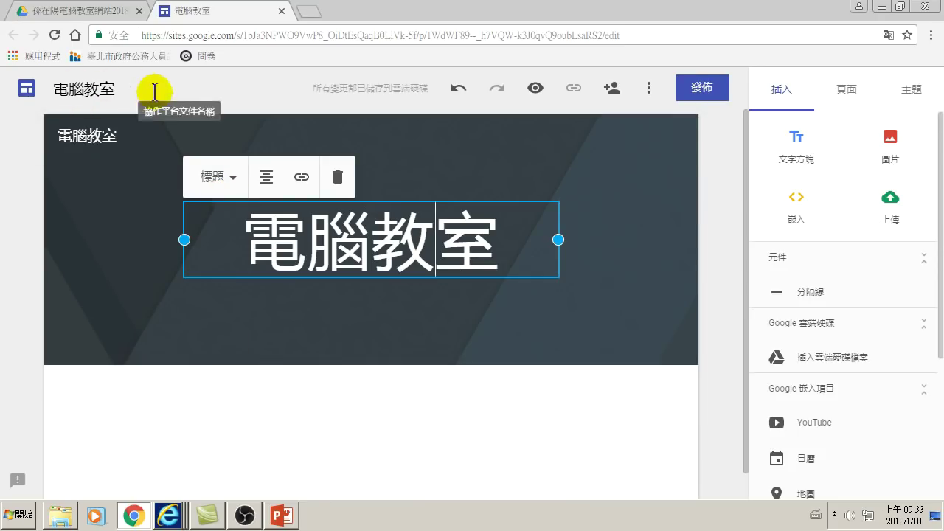
click(281, 11)
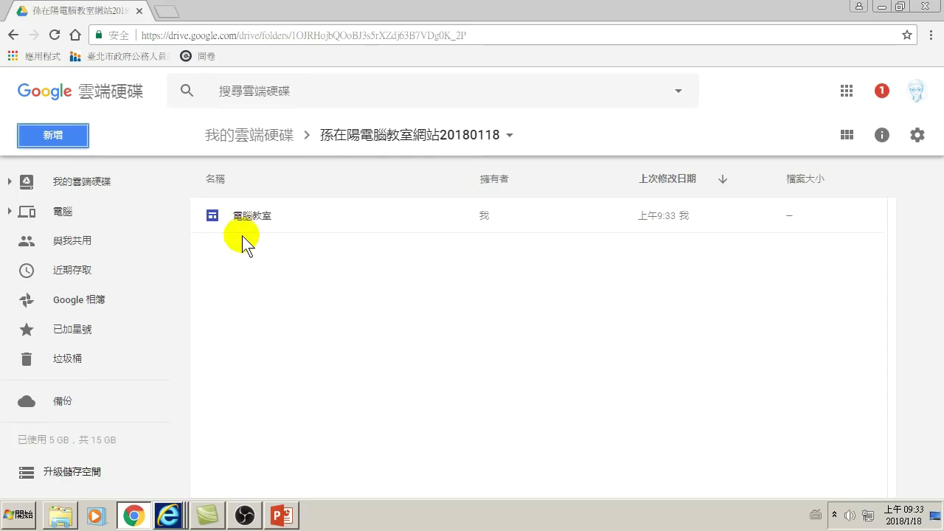
Reopen the 電腦教室 site from the Drive folder and decline the translation offer
double_click(253, 216)
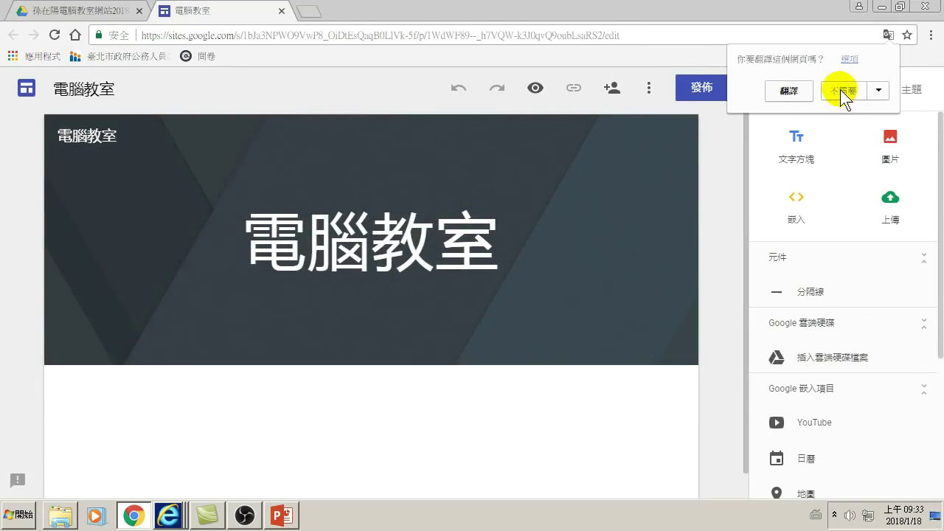
click(841, 90)
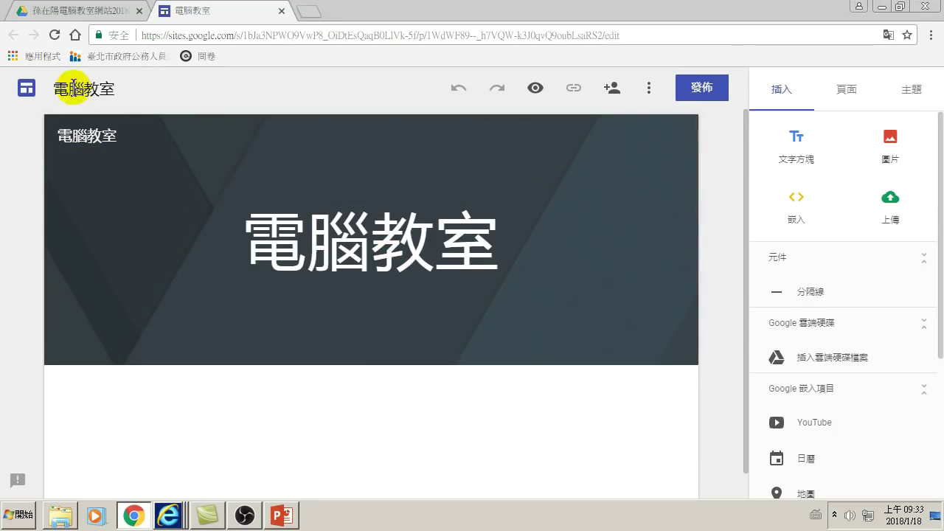
Widen the page title box to one line and change the title and site name to 孫老師電腦教室
click(356, 276)
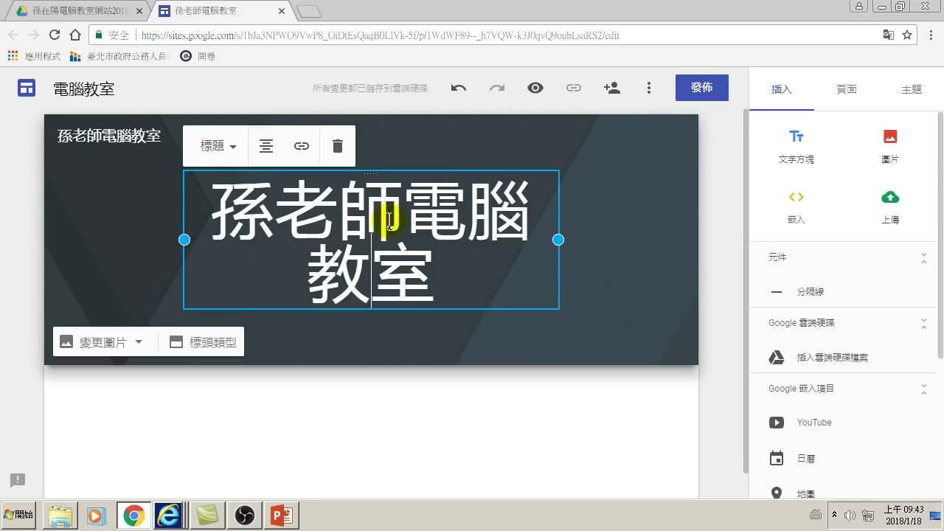
drag(559, 241, 654, 244)
drag(184, 239, 87, 239)
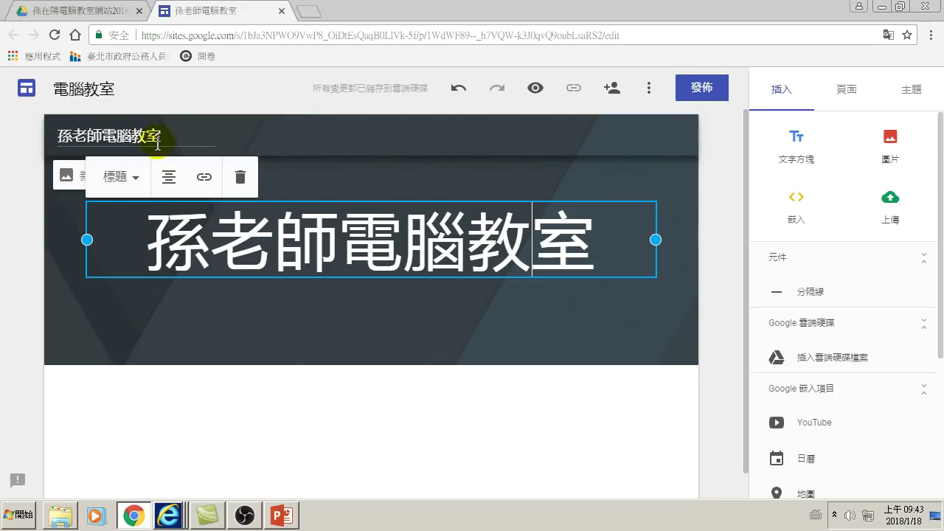
click(158, 135)
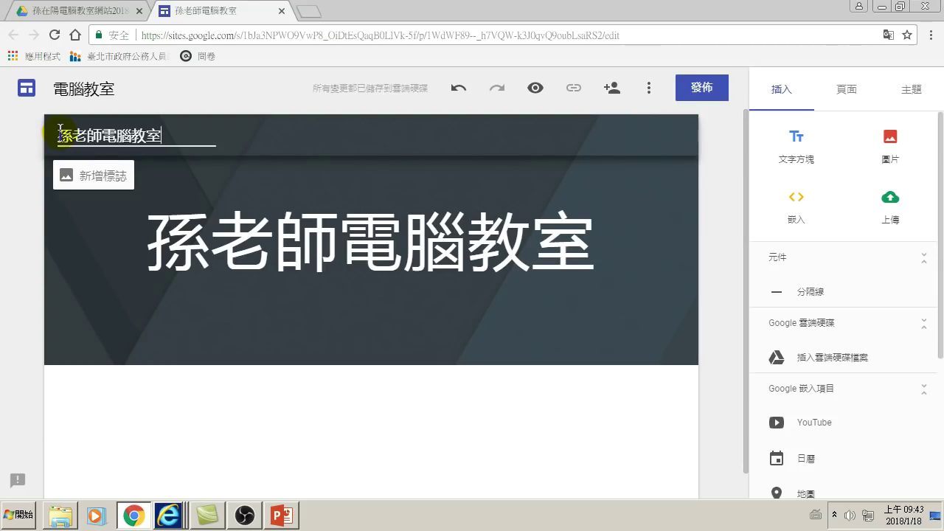
click(83, 177)
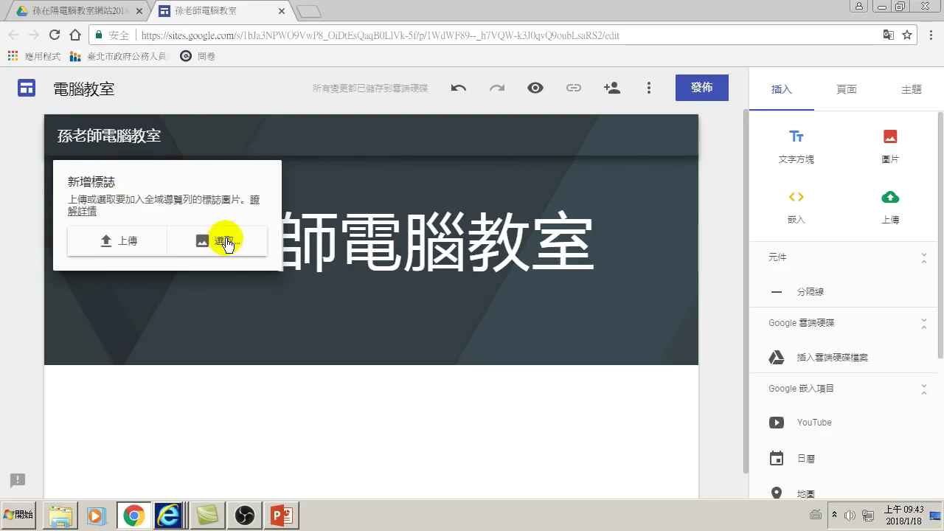
Upload the 企鵝 penguin picture from the 範例圖片 folder as the site logo
click(130, 242)
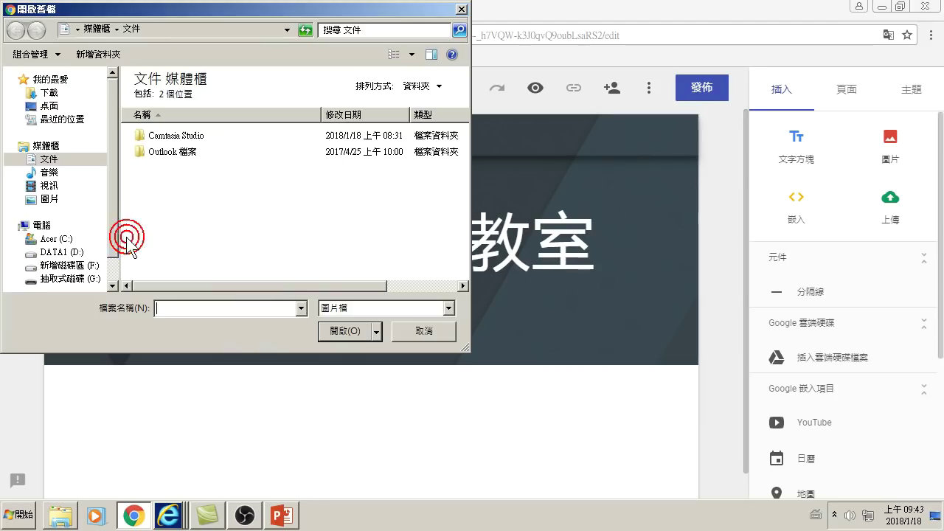
click(48, 199)
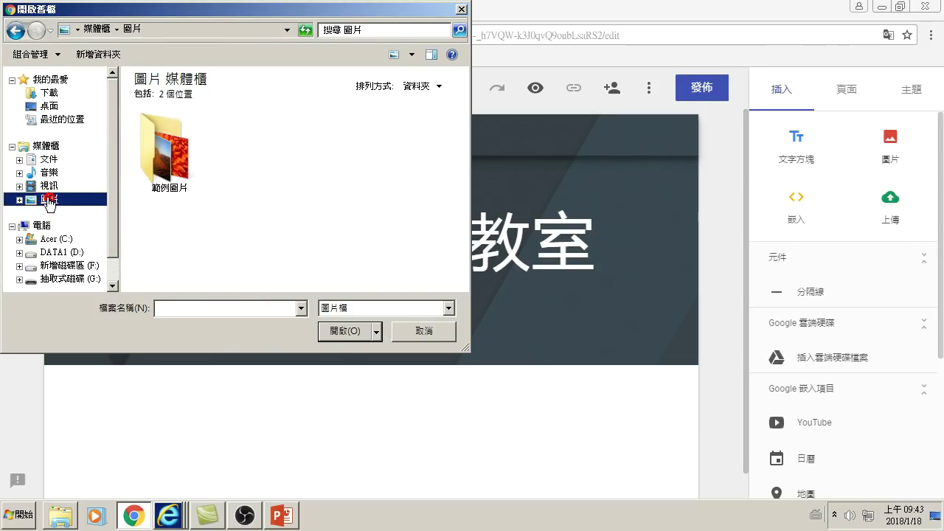
double_click(170, 166)
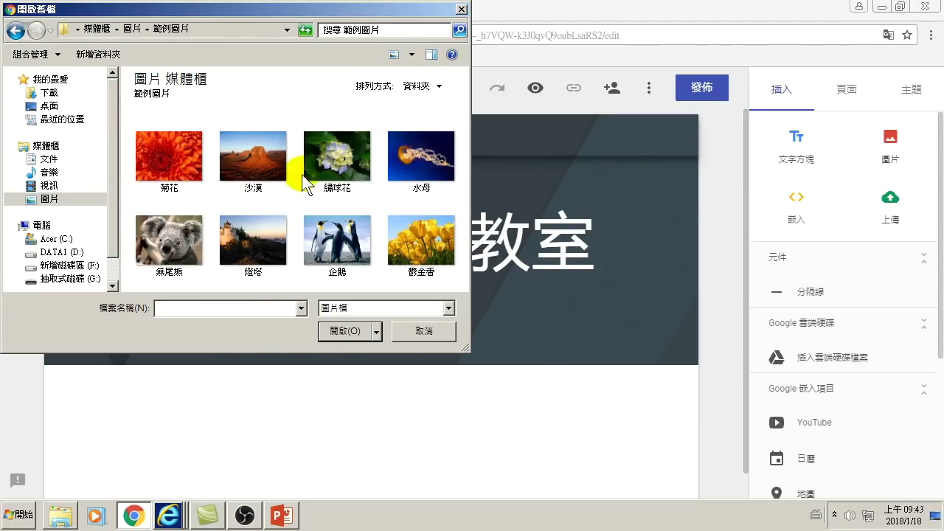
click(335, 244)
click(345, 332)
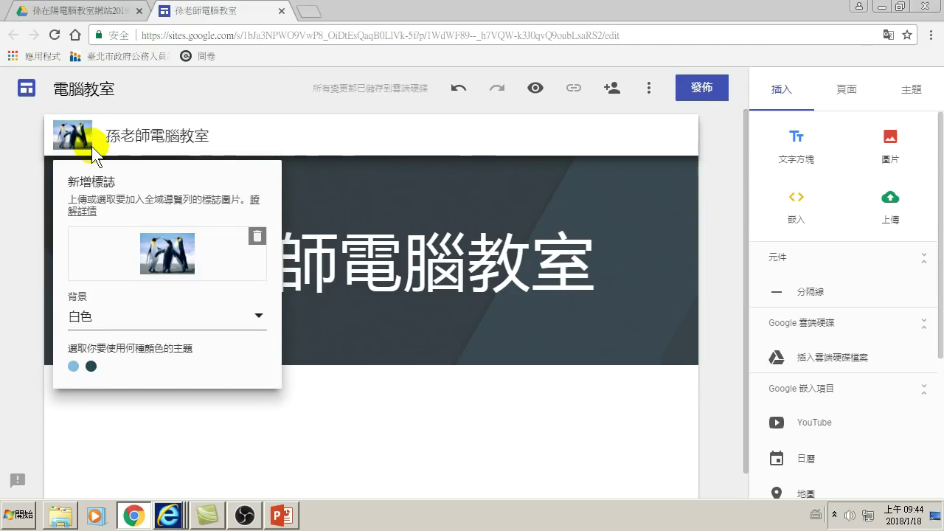
click(384, 194)
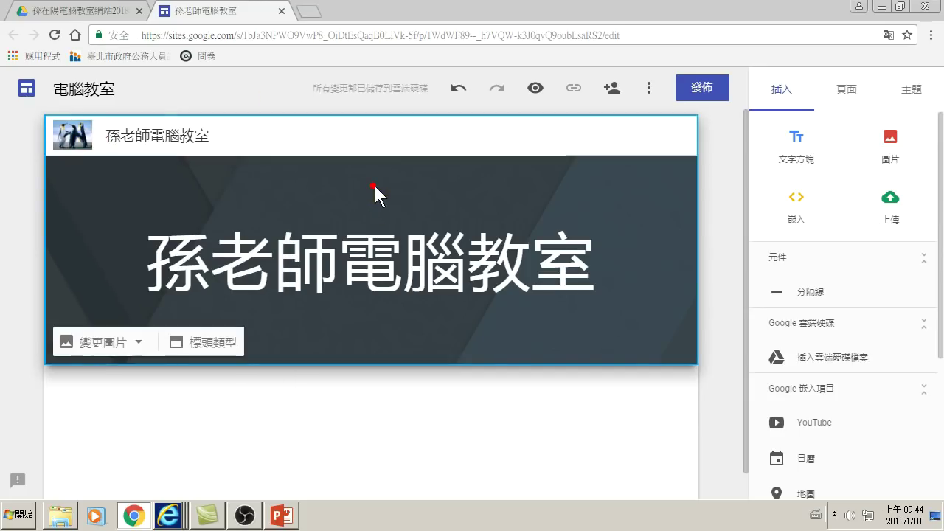
mouse_move(118, 141)
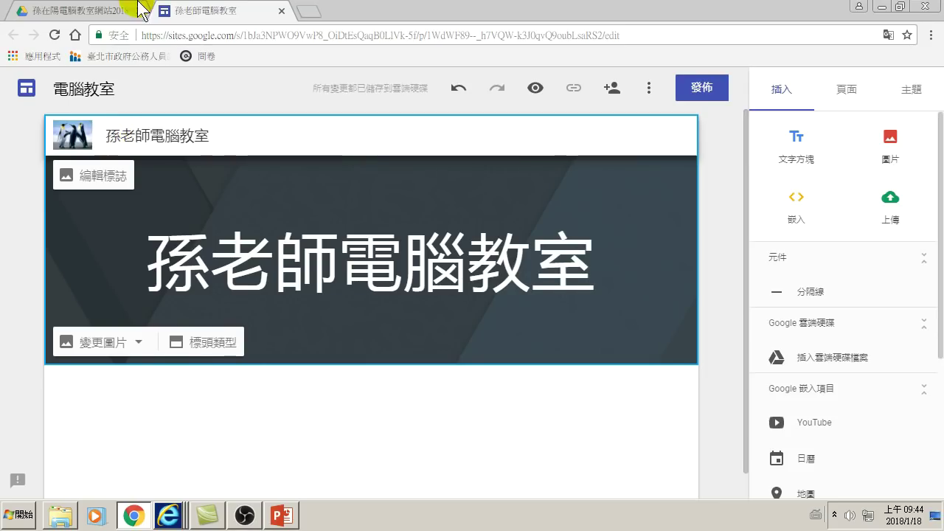
click(197, 197)
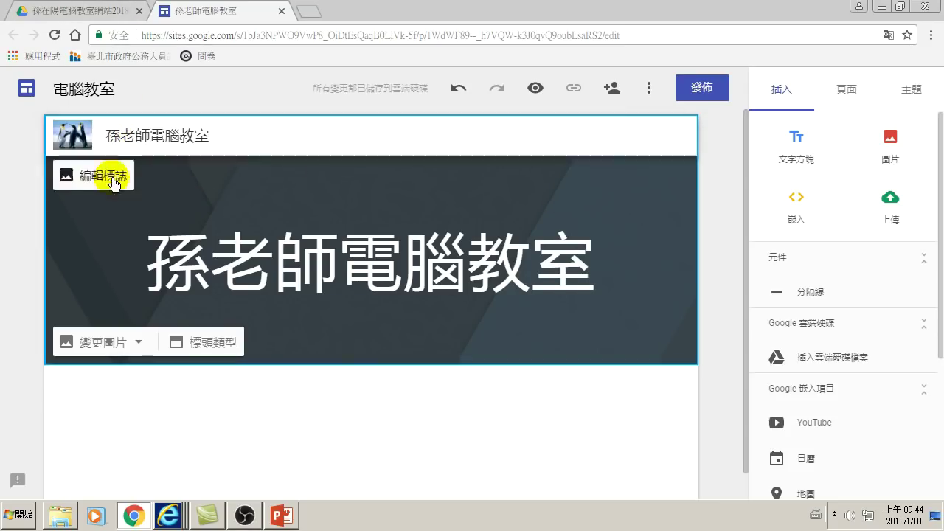
Replace the header background with a misty beach-and-waves photo from the image gallery
click(135, 344)
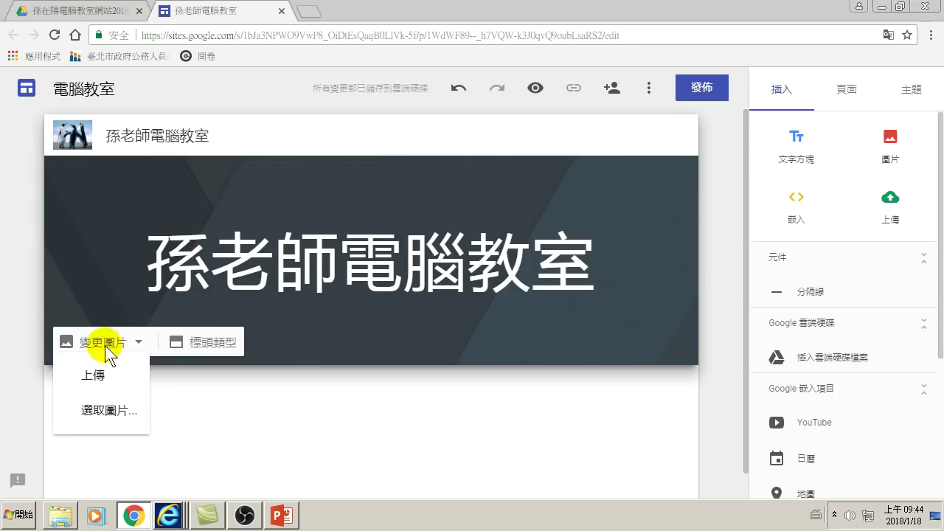
mouse_move(93, 133)
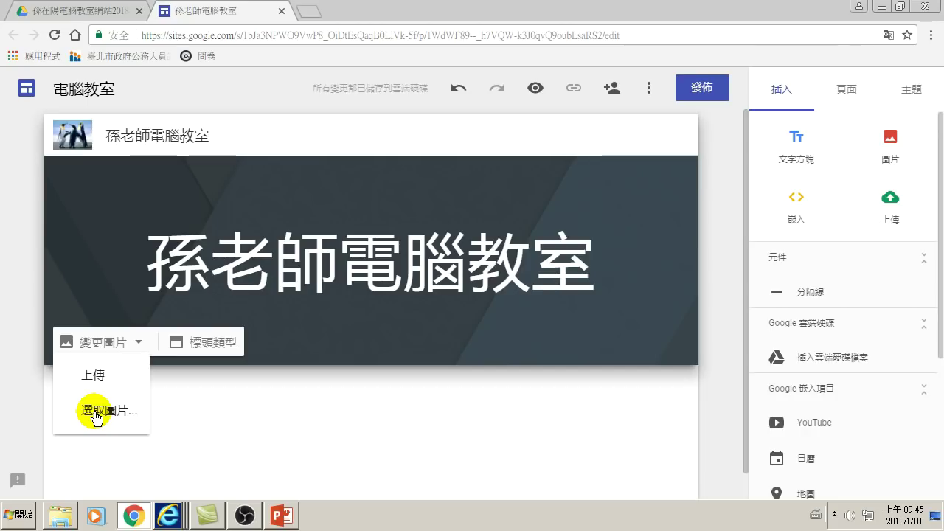
click(96, 415)
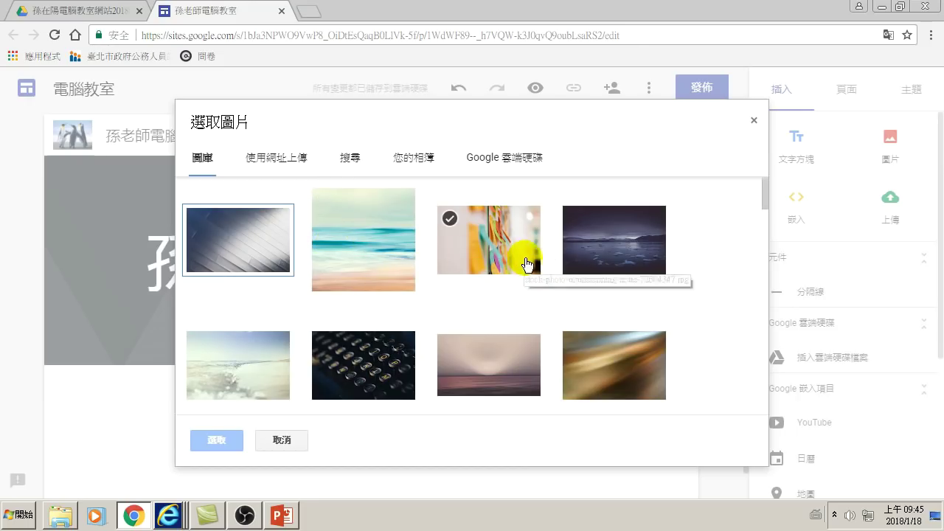
scroll(535, 265, down, 1)
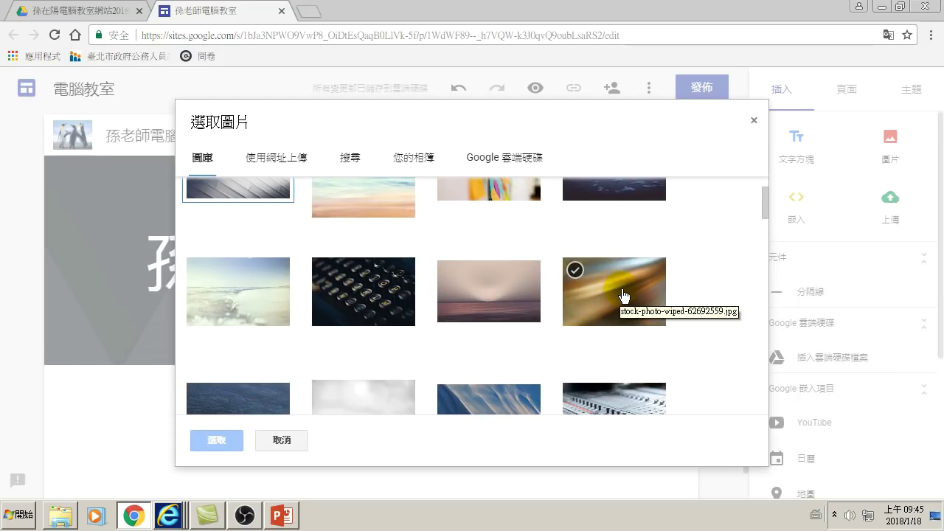
scroll(509, 340, down, 1)
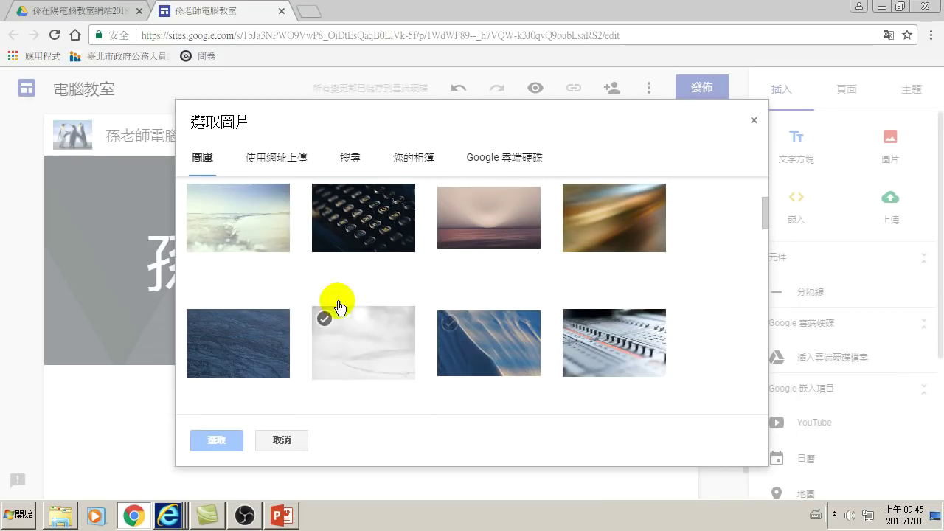
click(249, 227)
click(216, 440)
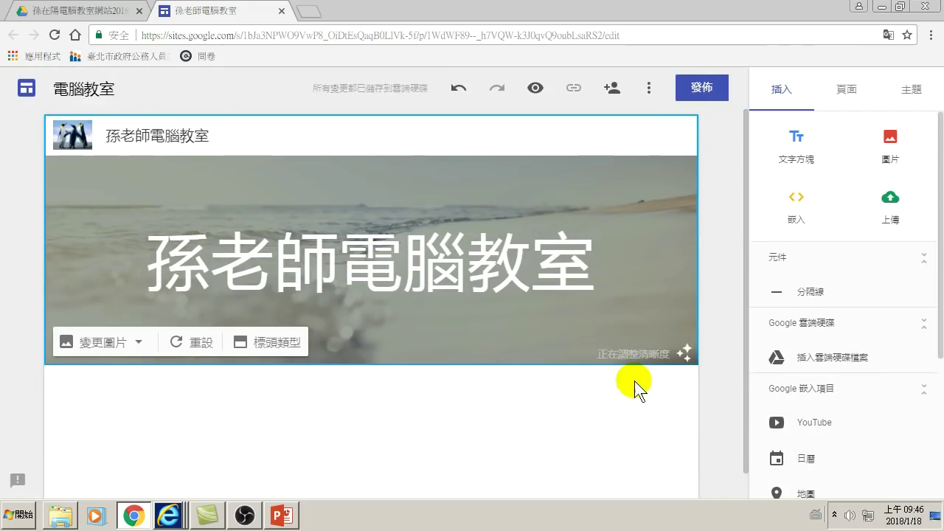
Apply the readability adjustment so the header photo brightens and the title turns dark
click(682, 357)
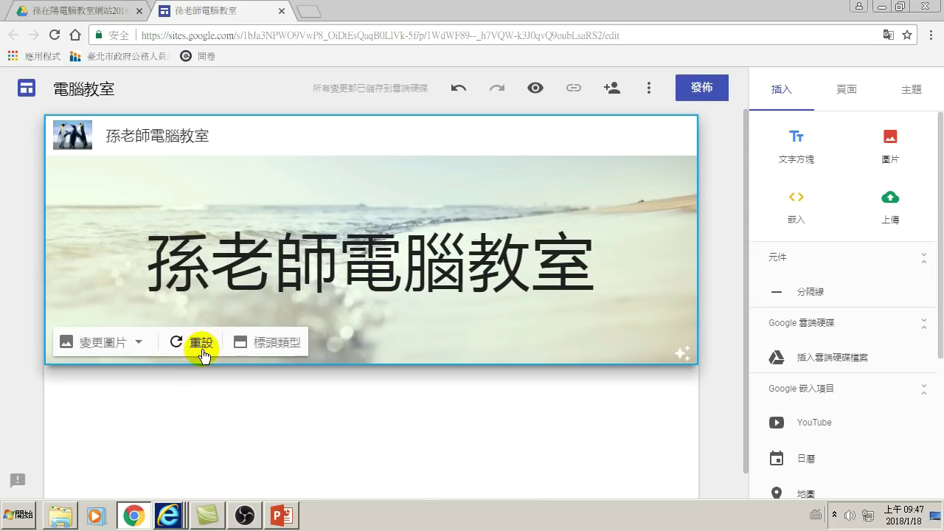
click(451, 316)
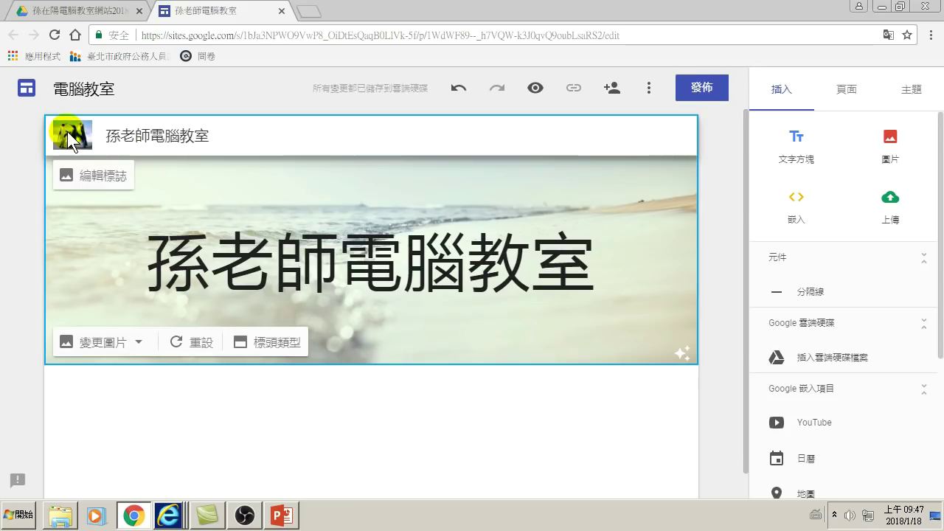
mouse_move(55, 134)
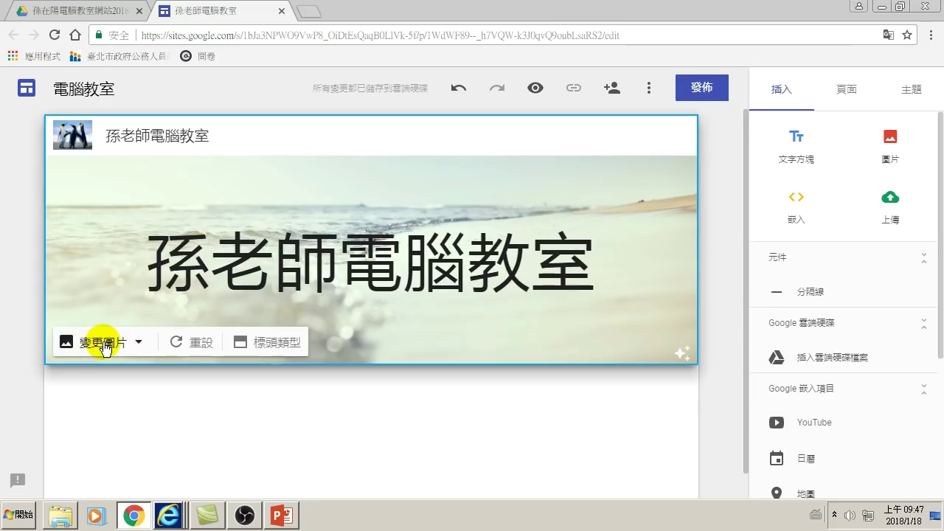
click(138, 343)
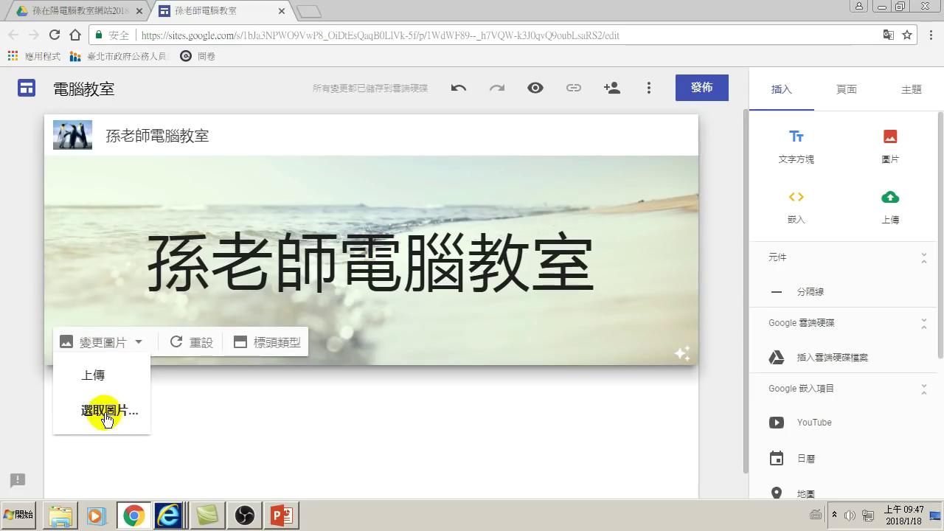
click(332, 187)
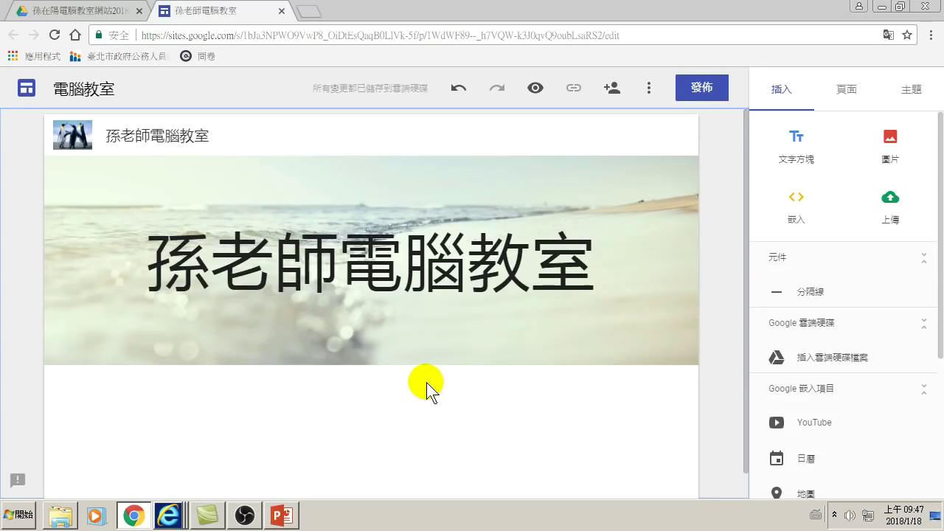
scroll(423, 386, down, 1)
Insert a text box and type 努力,再努力, followed by 歡迎大家來到孫老師電腦教室 with the Chinese IME
click(797, 145)
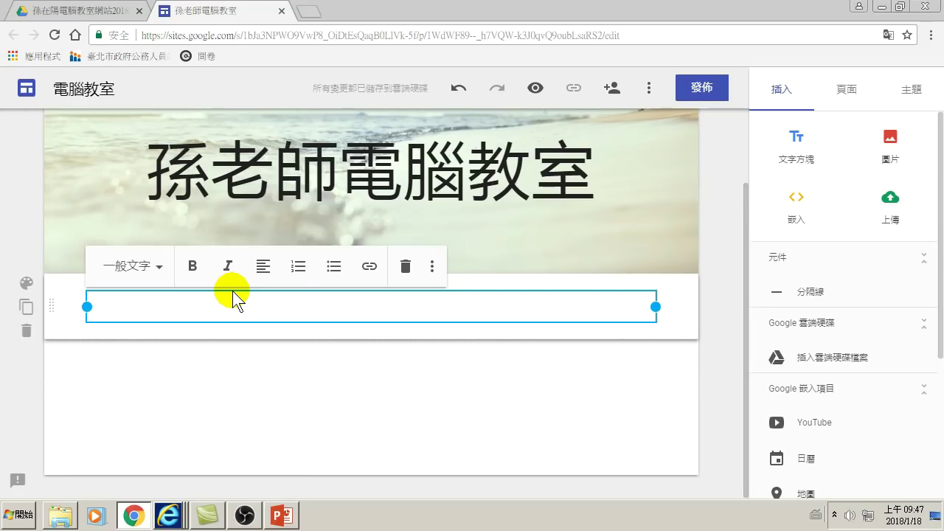
key(ctrl+space)
text(veks)
key(space)
key(shift+2)
key(Escape)
text(mgb)
key(space)
text(veks)
key(space)
key(shift+2)
text(,再努力,)
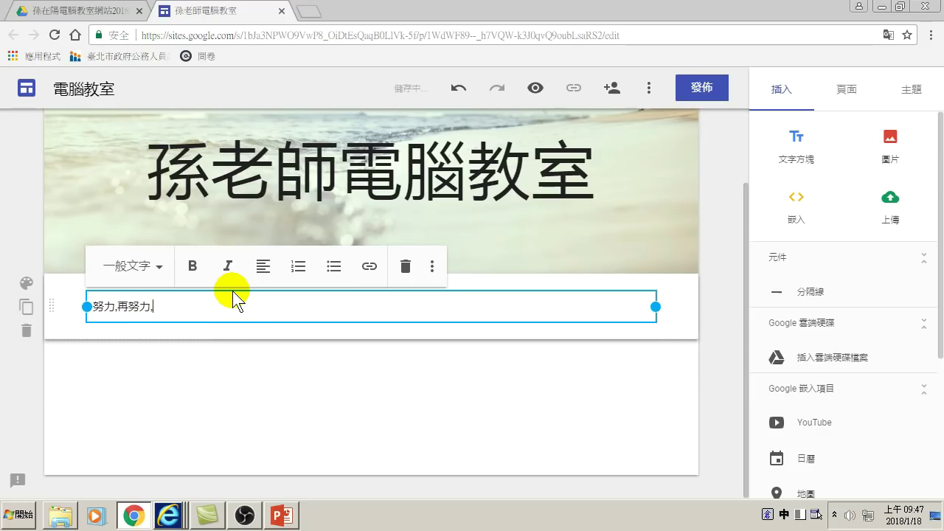
text(tgno)
key(space)
key(space)
text(yhvl)
key(space)
text(k)
key(space)
text(jmso)
key(space)
text(doo)
key(space)
text(m)
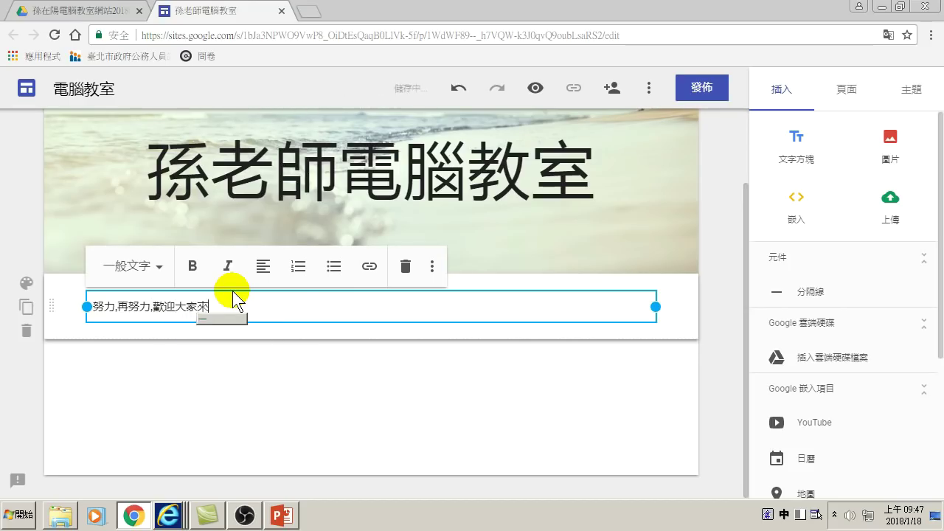
text(gln)
key(space)
text(nhvf)
key(space)
text(jkp)
key(space)
text(hrmlb)
key(space)
text(mbwu)
key(space)
text(bvvw)
key(space)
text(jdok)
key(space)
text(jmig)
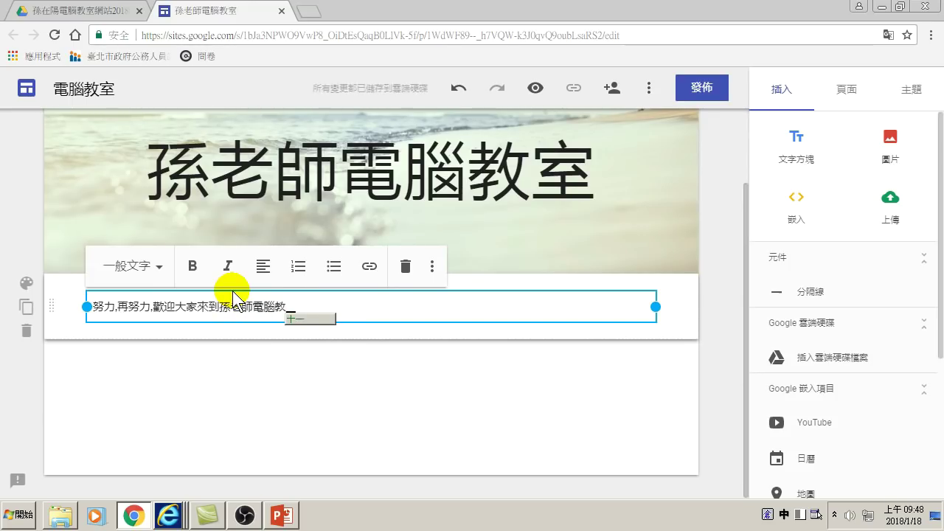
key(space)
text(.)
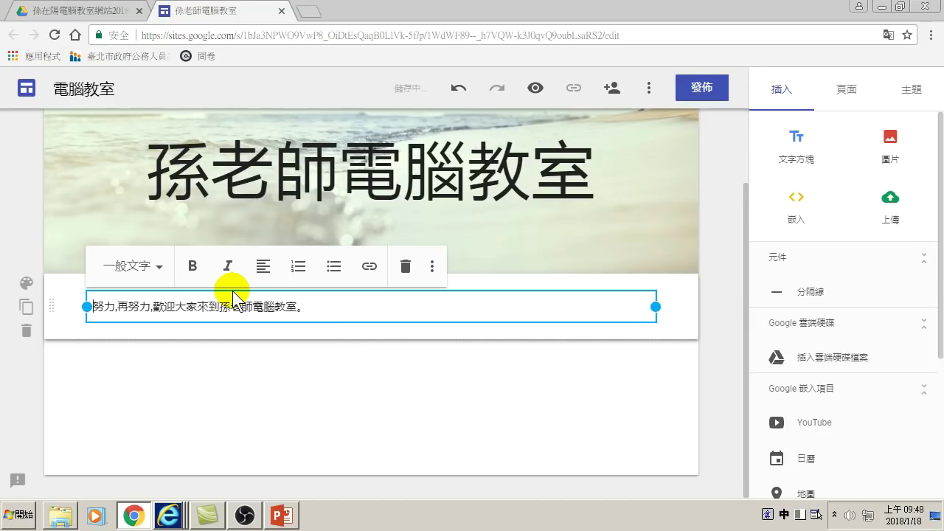
Move 努力,再努力 from the start to the end of the line, dropping the trailing comma
key(Home)
key(shift+Right)
key(shift+Right)
key(shift+Right)
key(shift+Right)
key(shift+Right)
key(shift+Right)
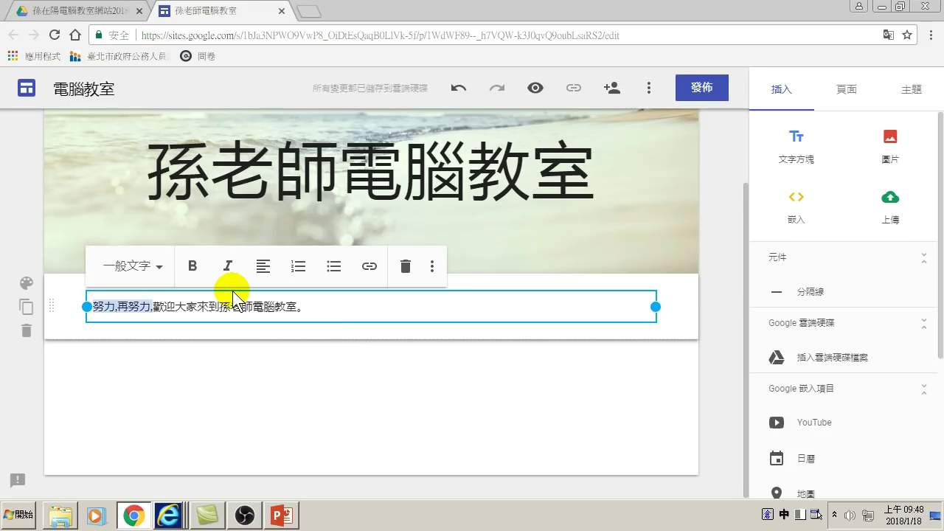
key(ctrl+x)
key(End)
key(ctrl+v)
key(BackSpace)
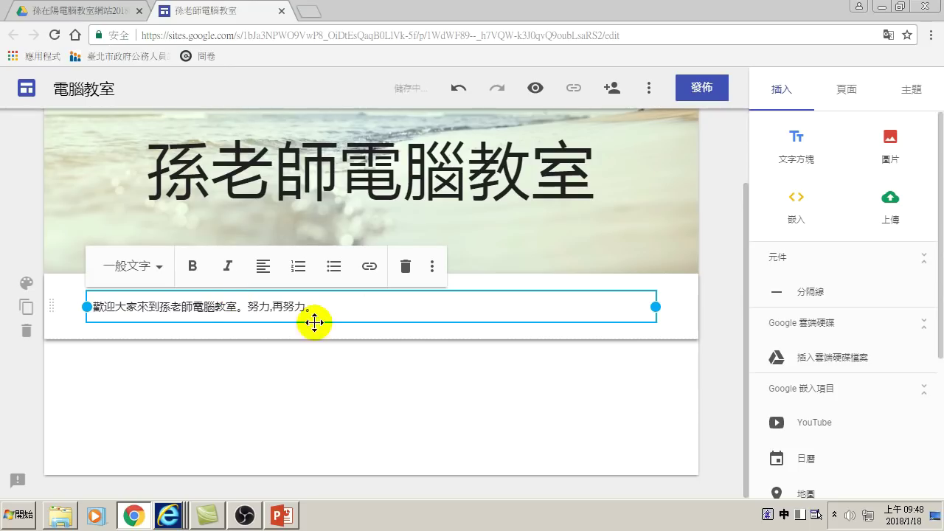
Append 期待您的回應。 to the welcome text and finish editing the box
text(期待)
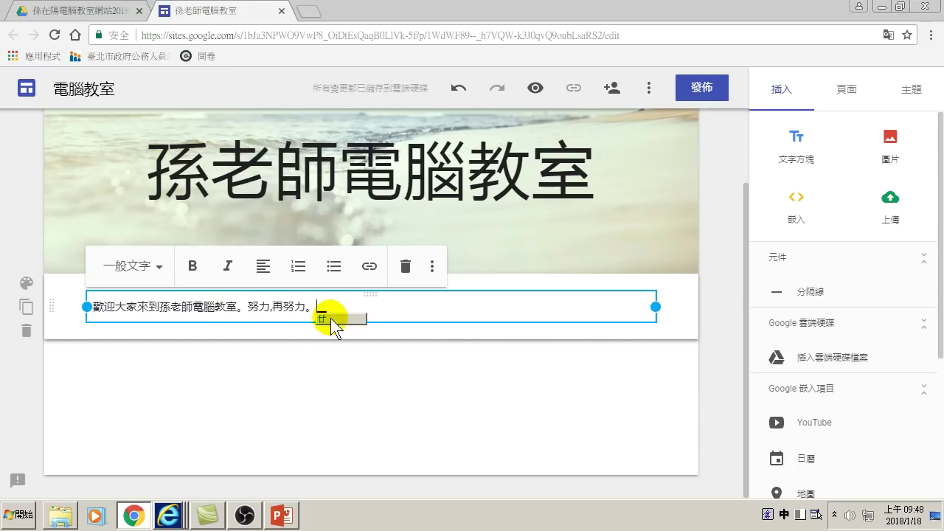
text(您的)
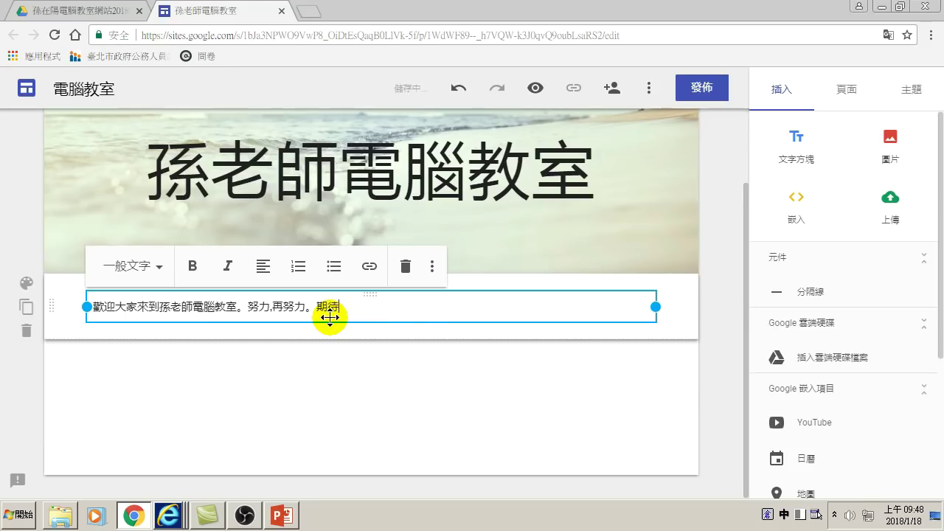
text(回應。)
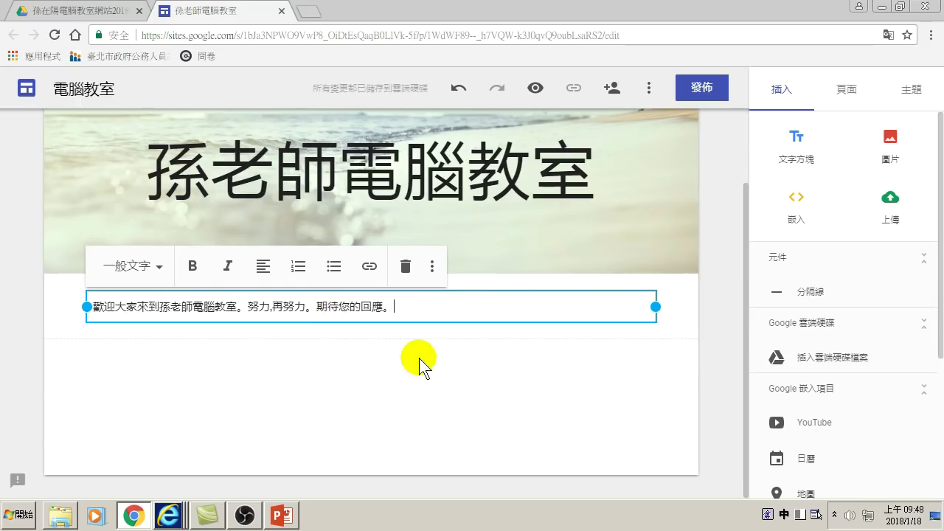
click(265, 354)
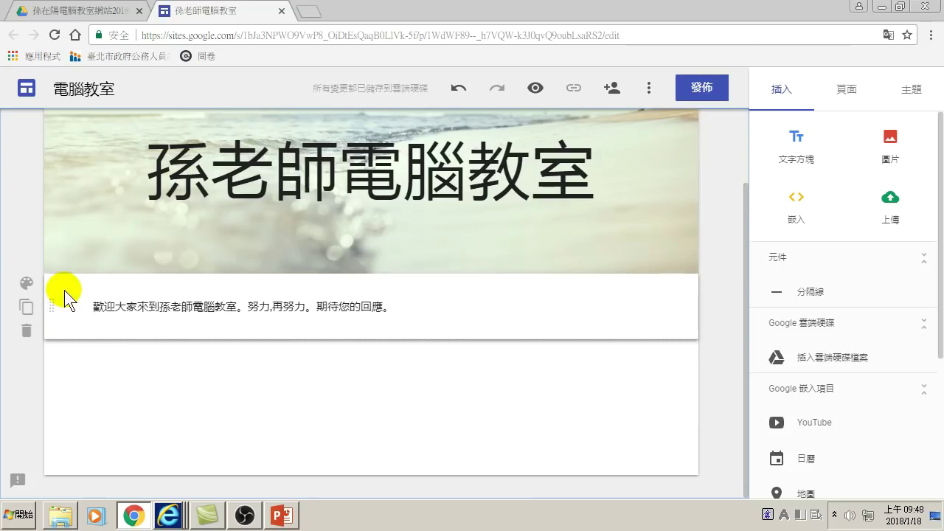
click(252, 302)
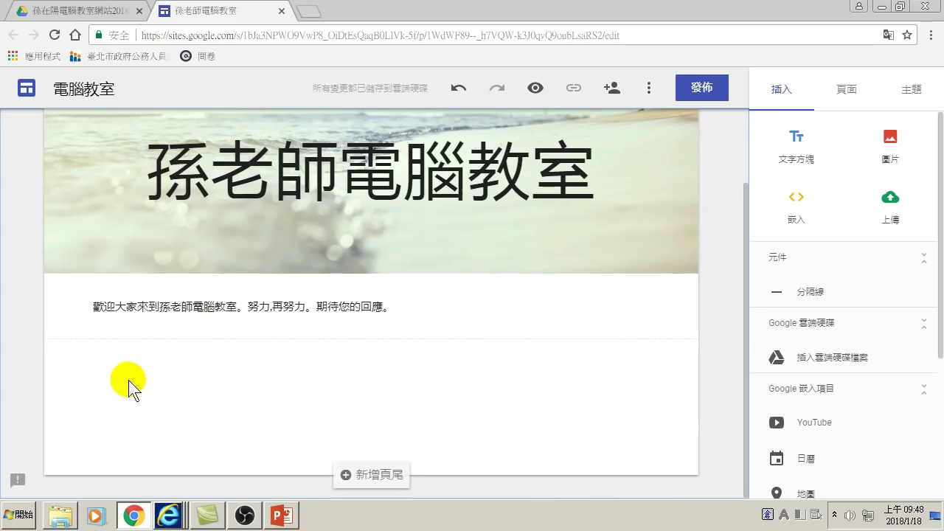
Insert the Word 文書處理技巧 (提升工作效率2) poster from the 範例 album below the welcome text
click(151, 365)
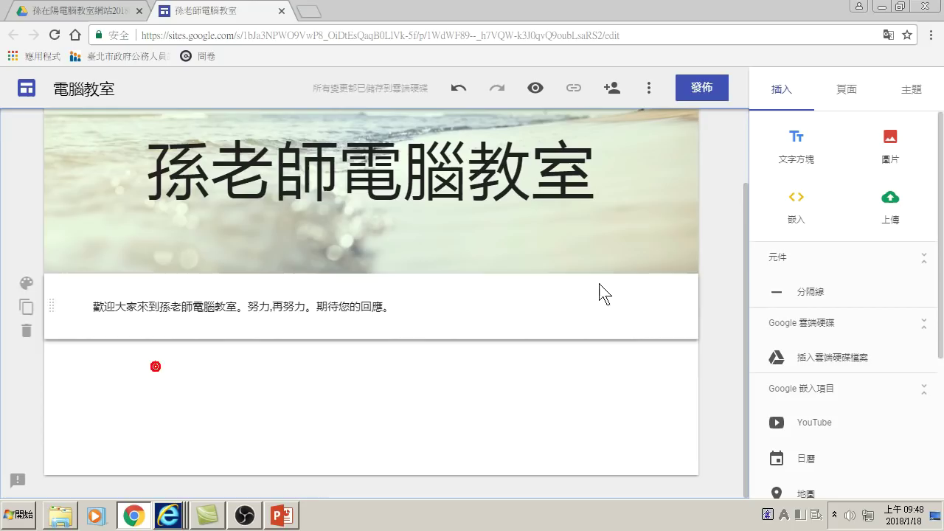
click(891, 138)
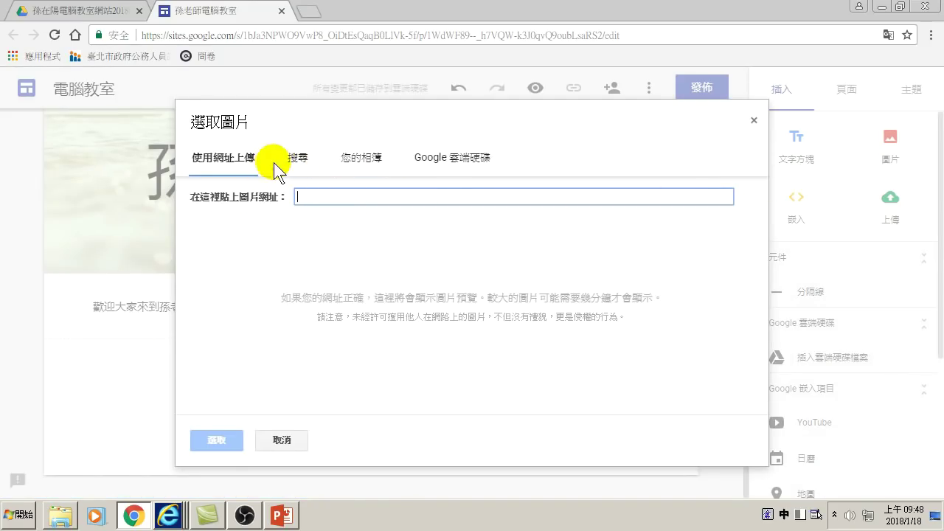
click(368, 161)
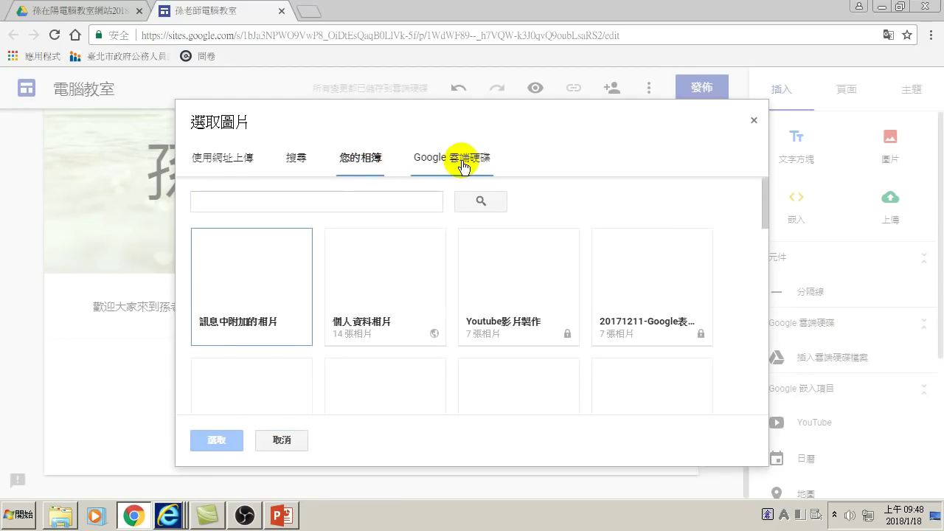
scroll(389, 351, down, 1)
scroll(389, 351, up, 1)
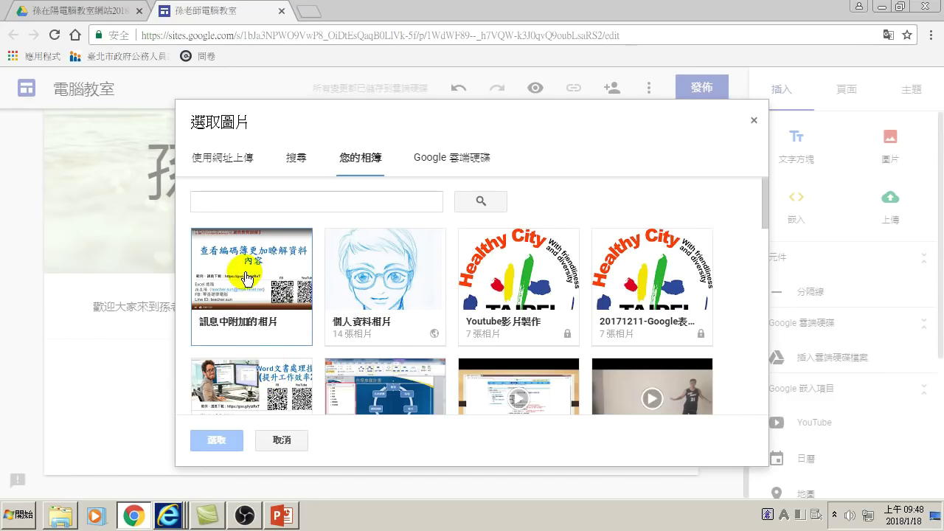
click(247, 399)
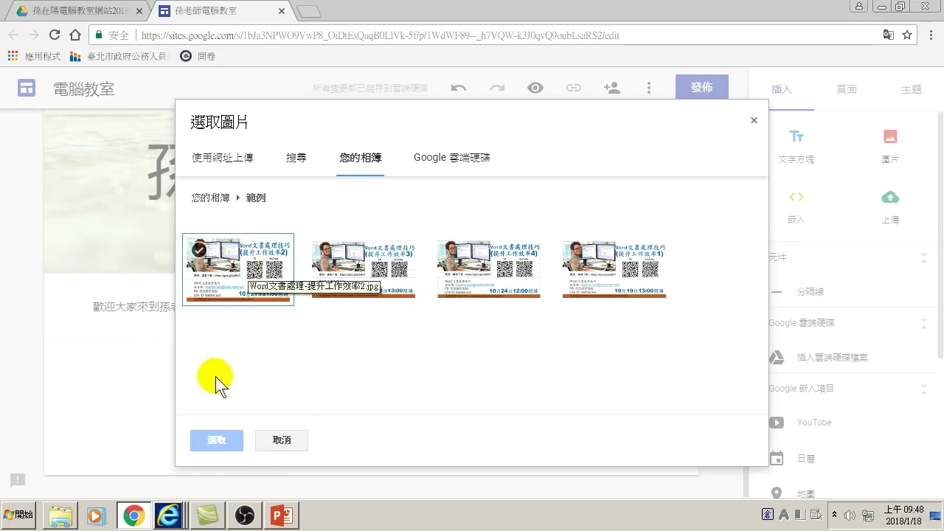
click(236, 252)
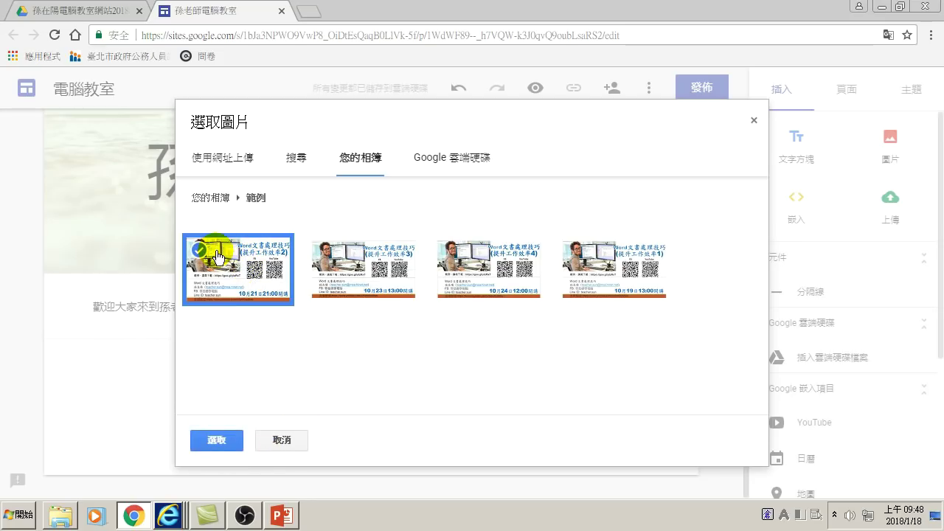
click(216, 443)
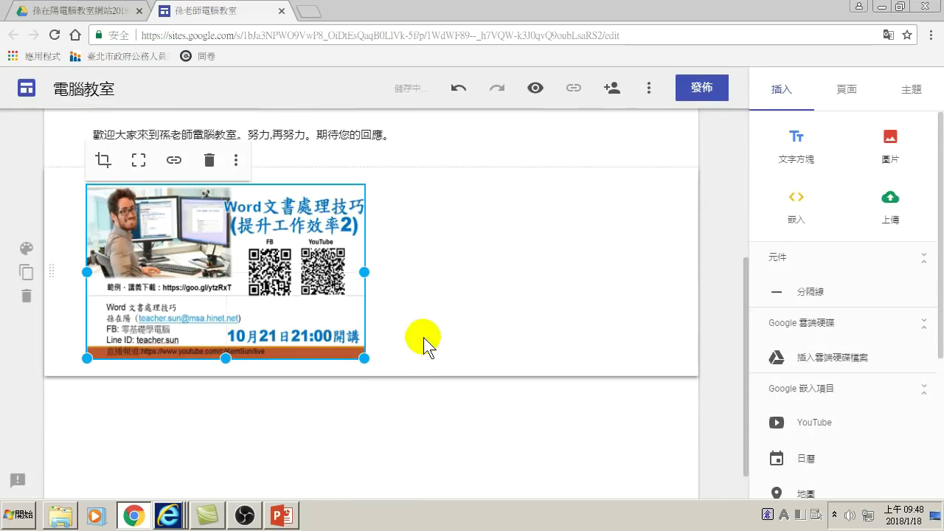
click(402, 237)
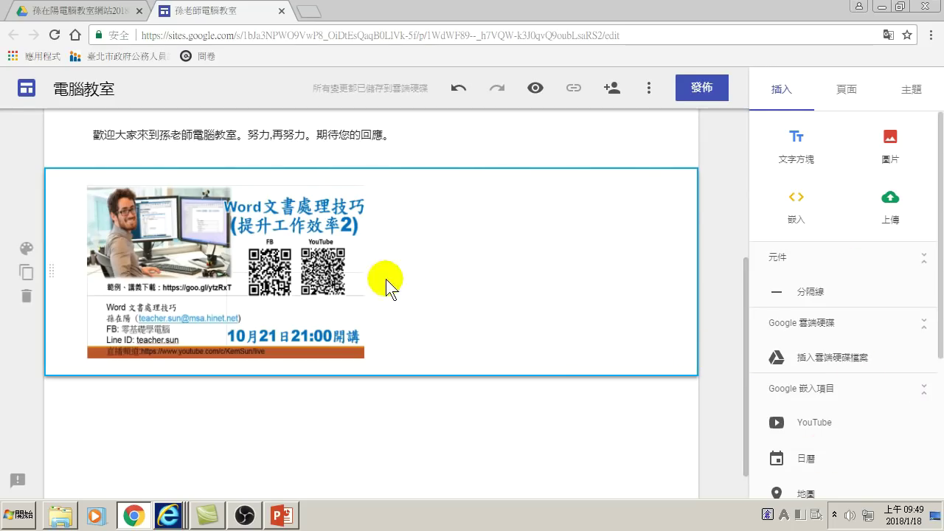
scroll(427, 284, up, 3)
scroll(426, 283, up, 1)
scroll(274, 327, down, 4)
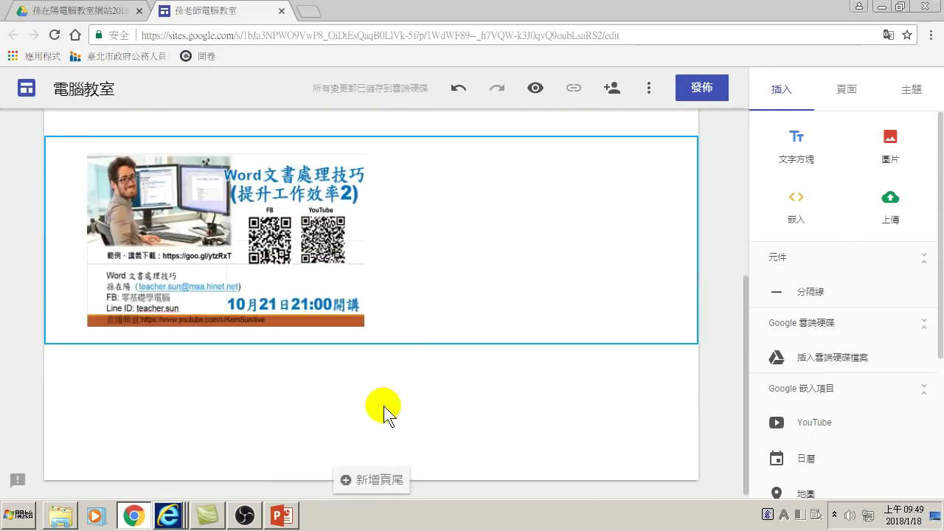
click(433, 178)
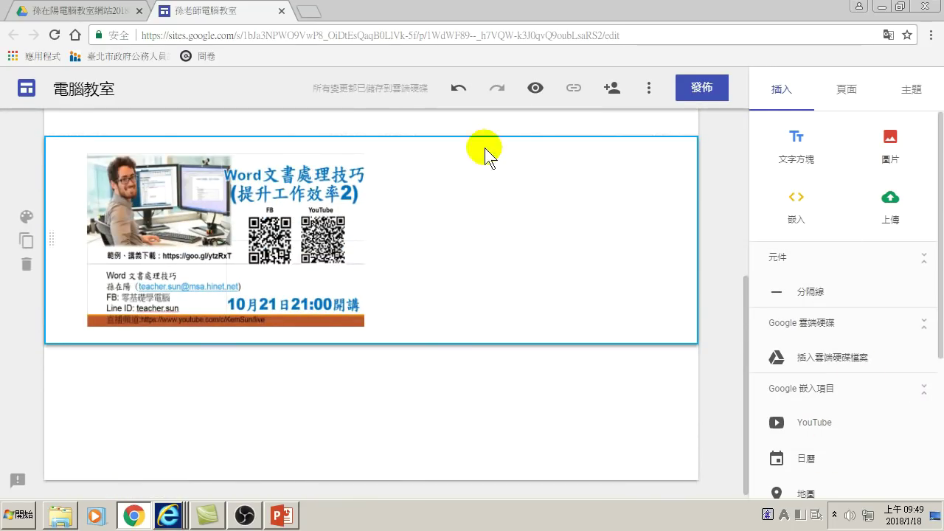
Add a new text box with the heading 最新消息
click(795, 142)
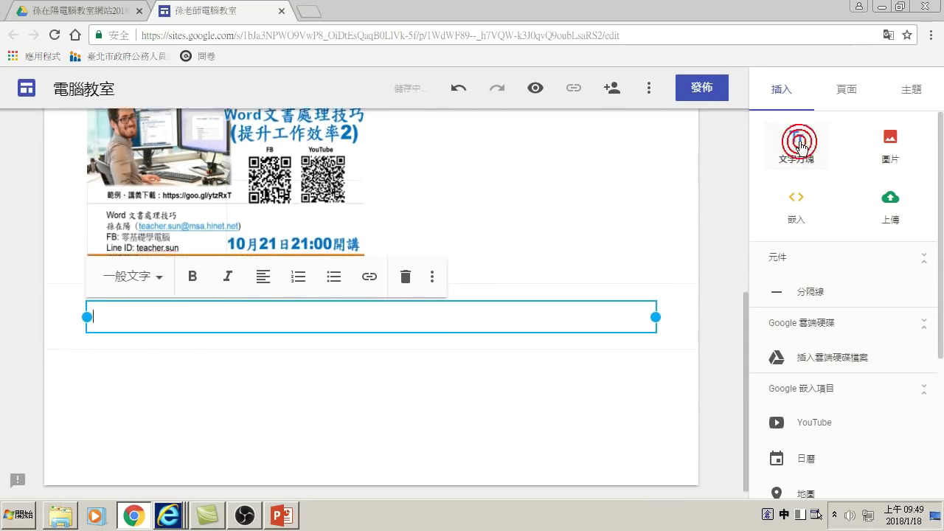
click(136, 301)
text(asje)
key(space)
key(shift+1)
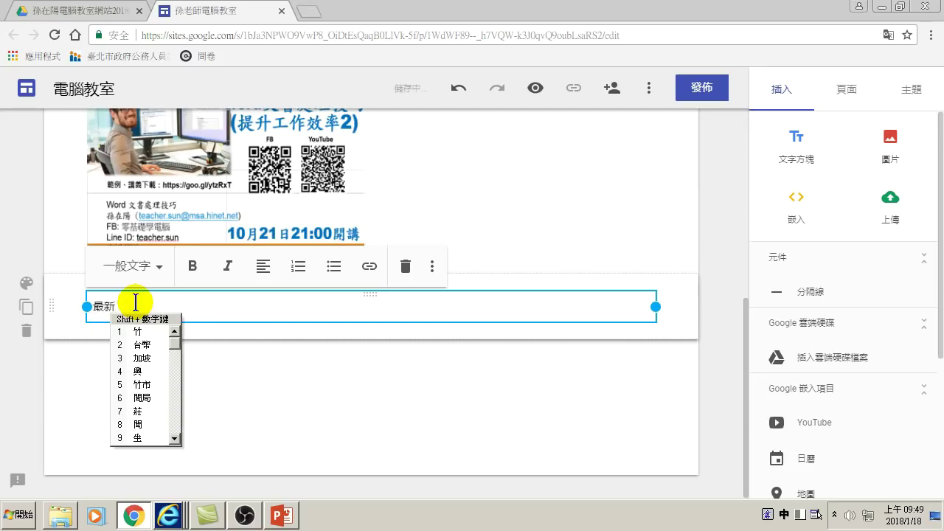
text(efb)
key(space)
text(hup)
key(space)
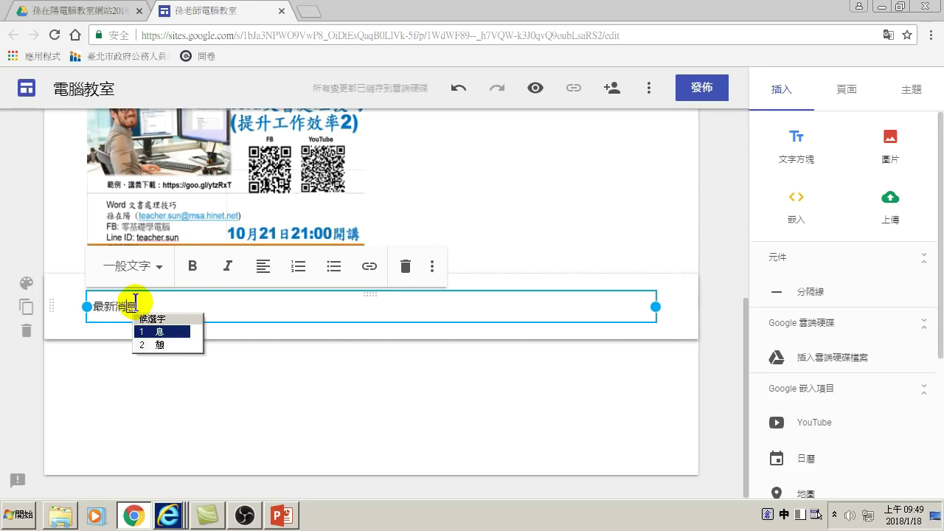
key(1)
click(394, 314)
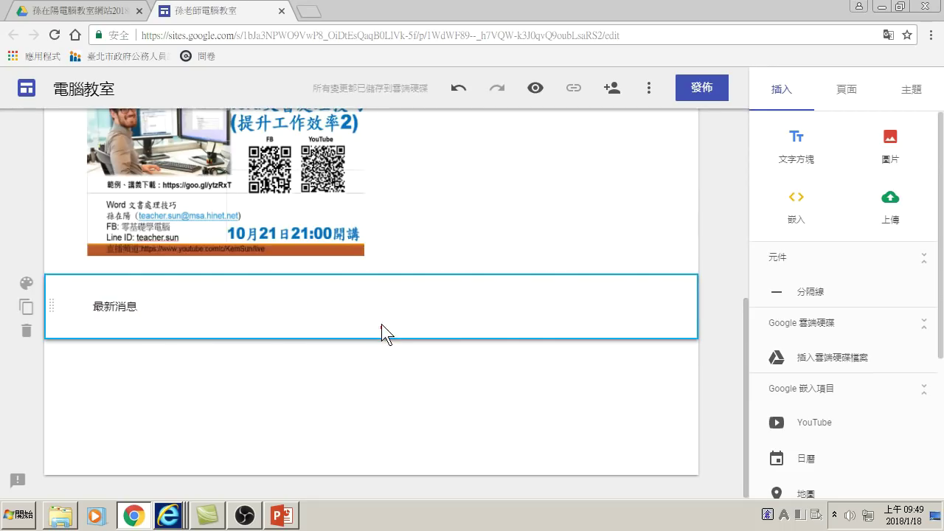
Narrow the 最新消息 box and place it beside the Word poster image
click(387, 312)
drag(655, 310, 218, 310)
drag(156, 293, 442, 155)
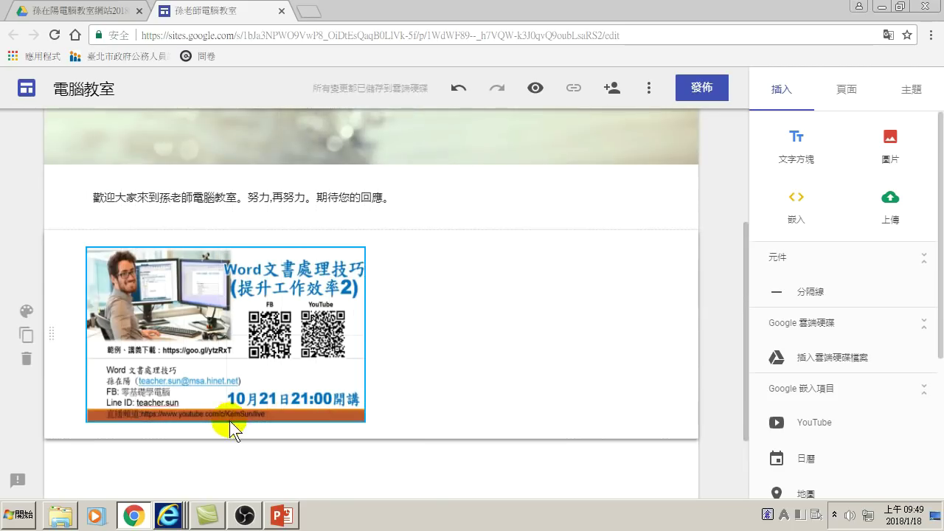
scroll(262, 366, down, 2)
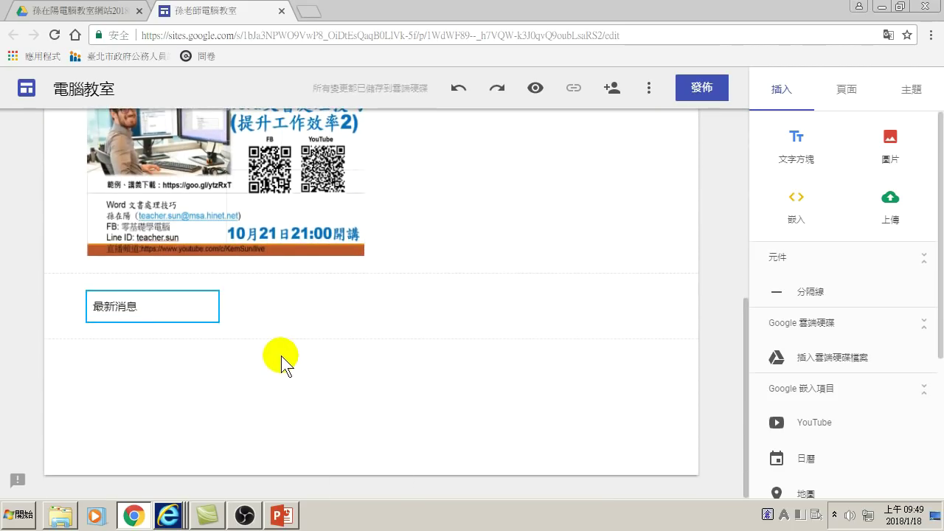
scroll(281, 355, up, 1)
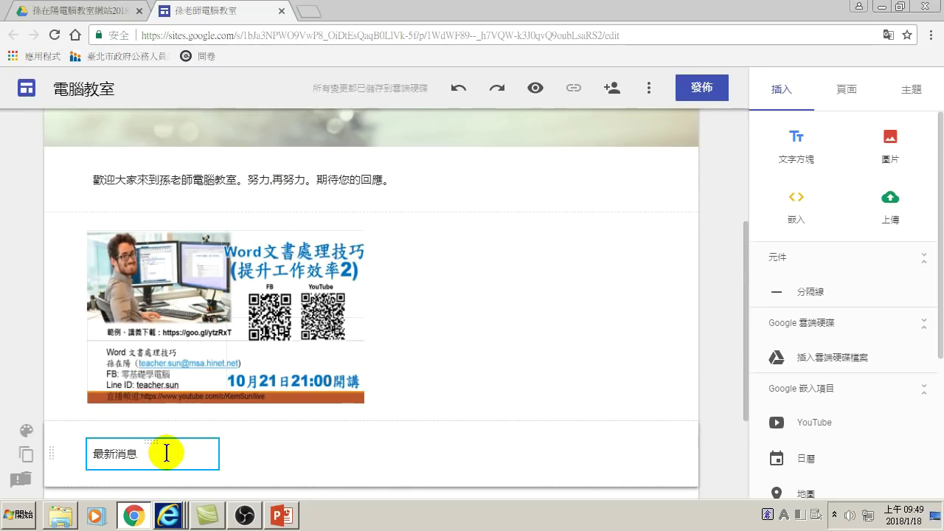
drag(185, 442, 418, 237)
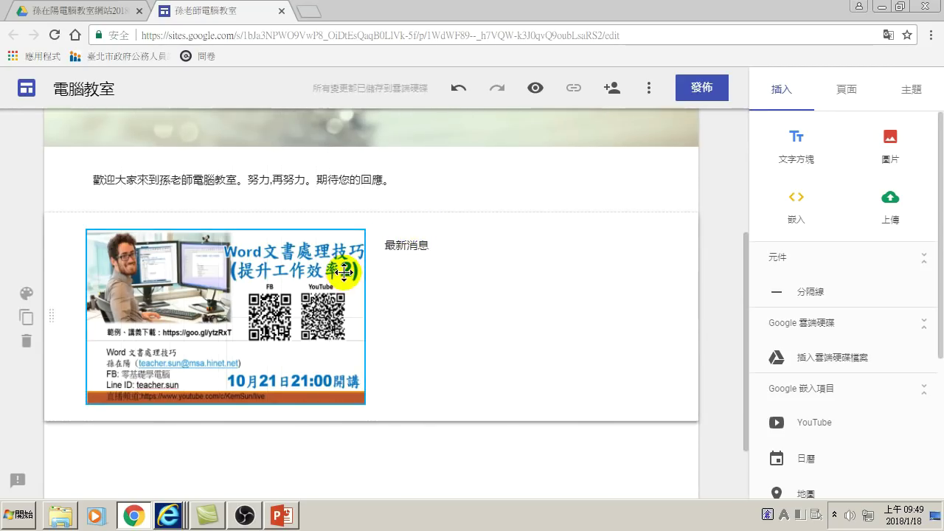
Add the news line 1月18日 AAAA under the 最新消息 heading
click(433, 253)
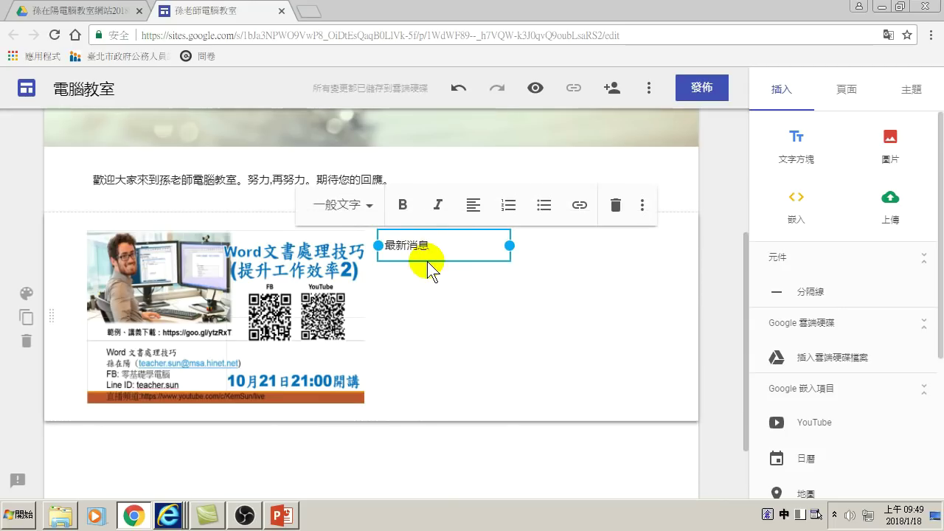
key(Return)
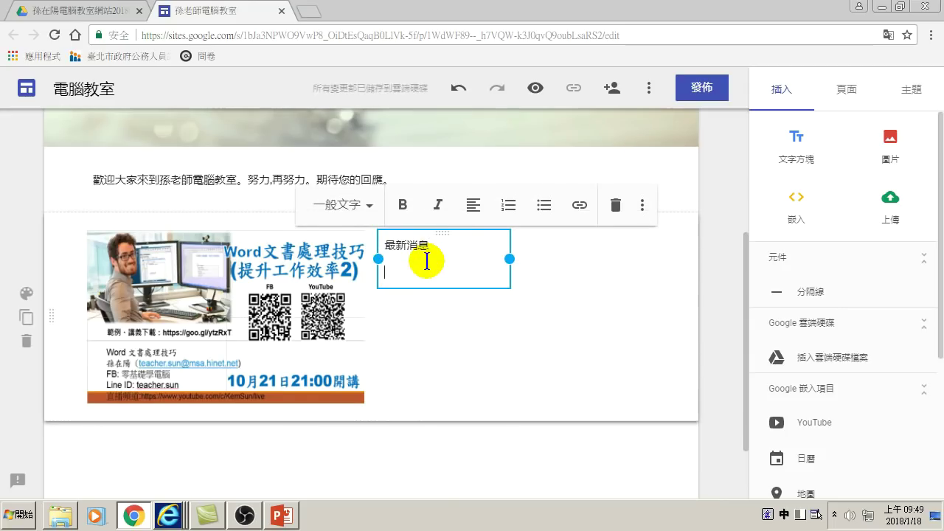
text(1)
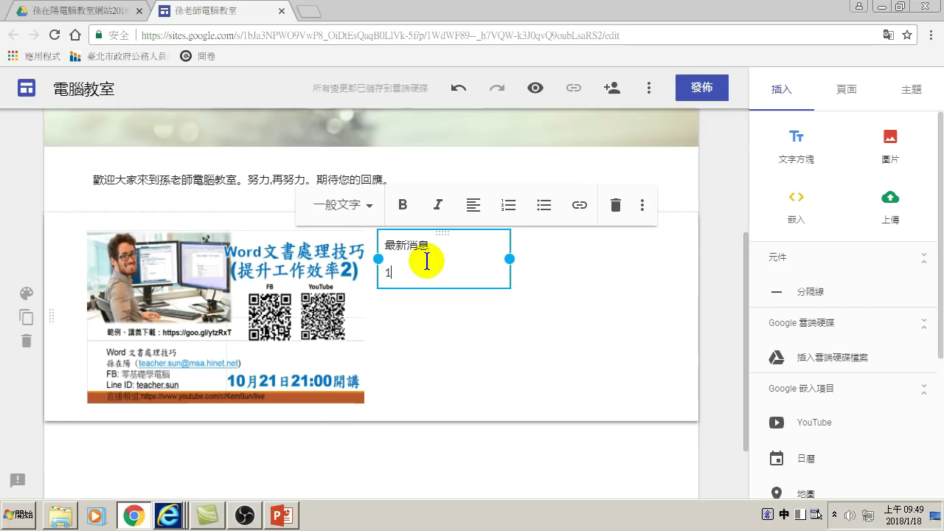
text(月)
key(Down)
key(Return)
text(18日)
key(Down)
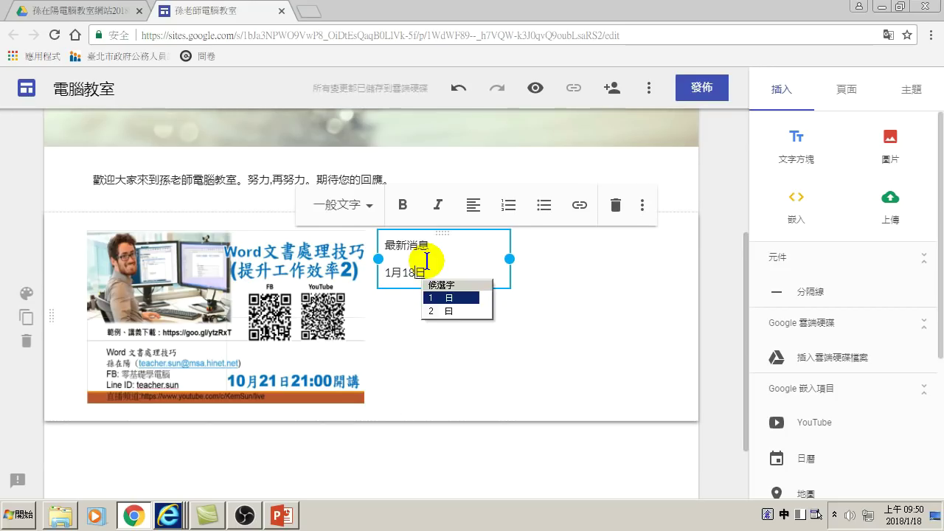
key(Return)
key(Page_Down)
key(Page_Down)
key(Escape)
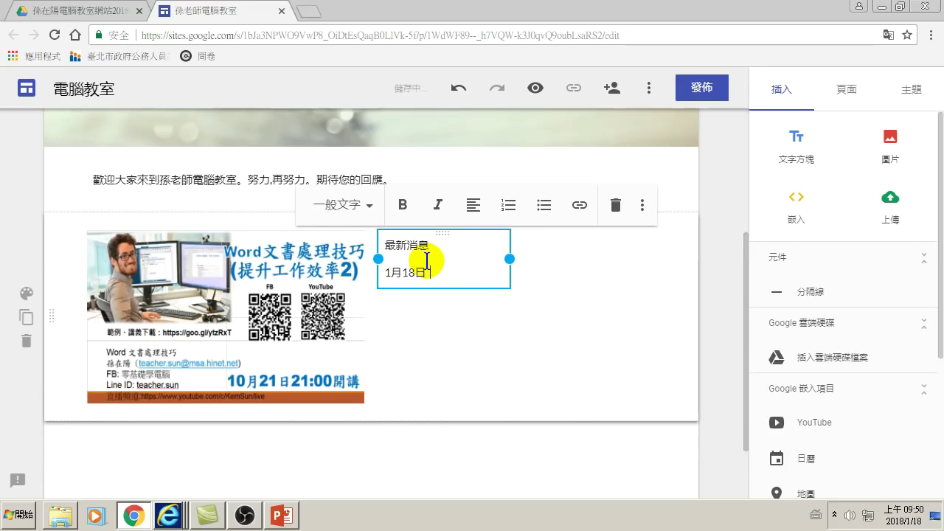
text(AAAA)
key(Return)
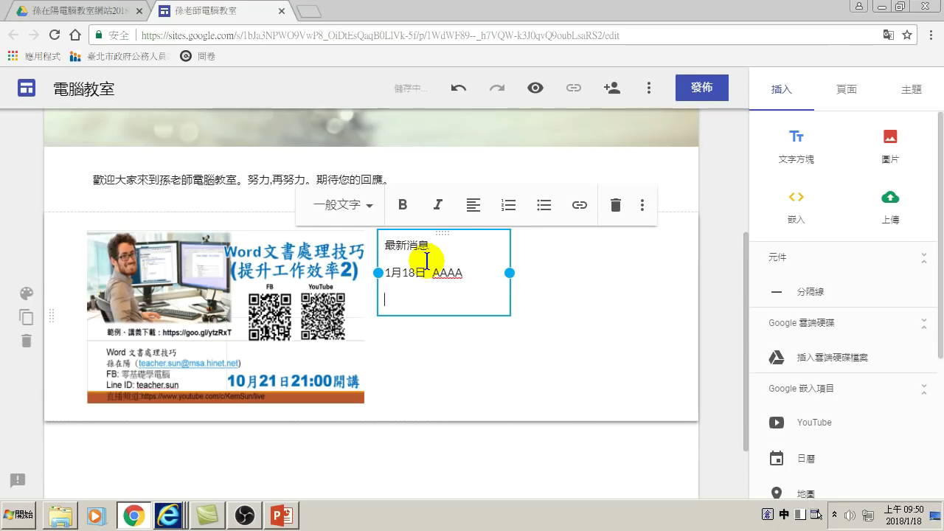
Add a second news line 1月17日 BBB
text(1月17日)
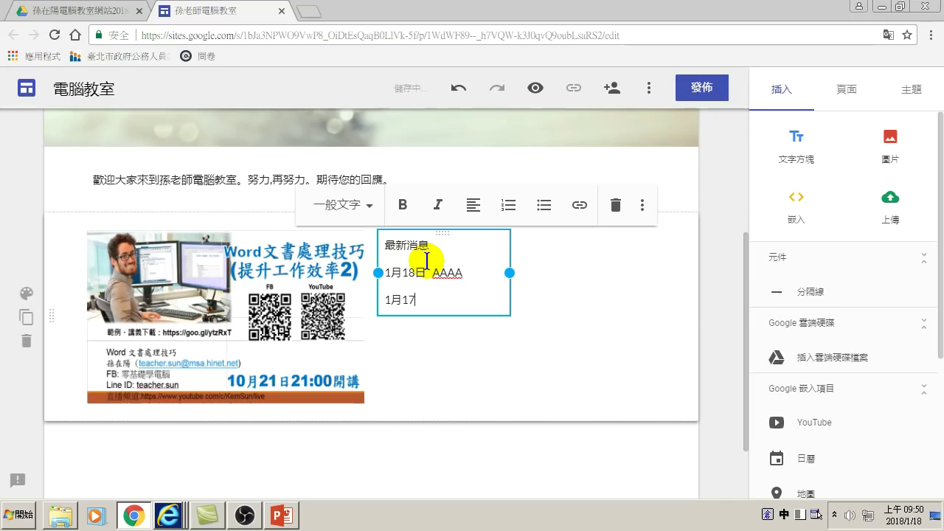
key(Down)
key(Down)
key(Down)
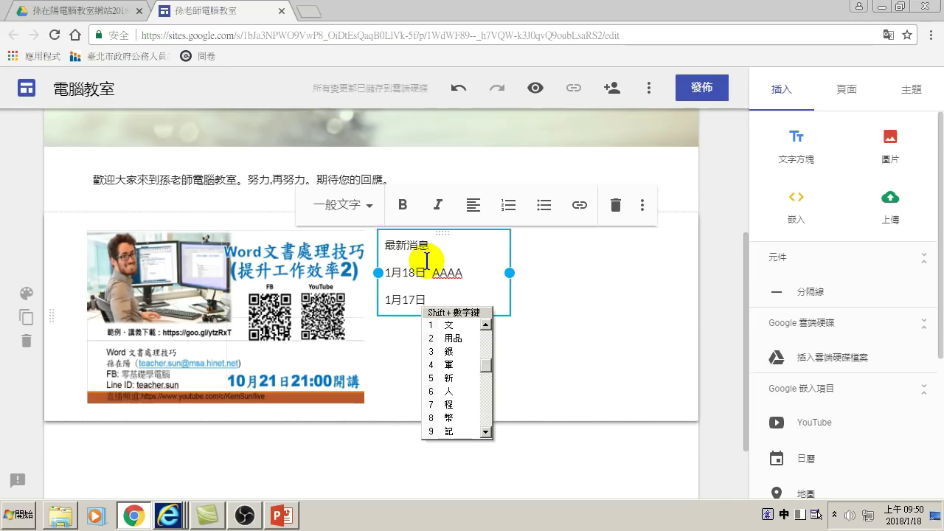
key(ctrl+space)
text(BBB)
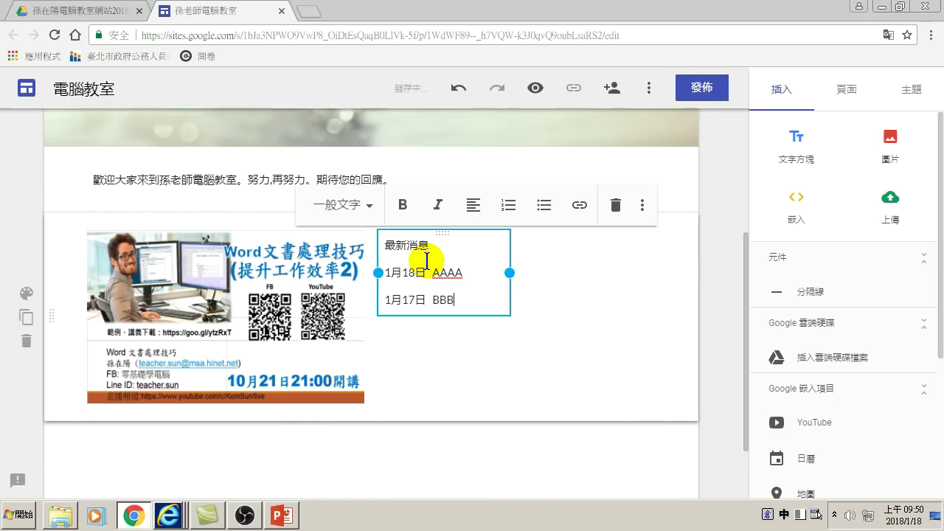
key(Return)
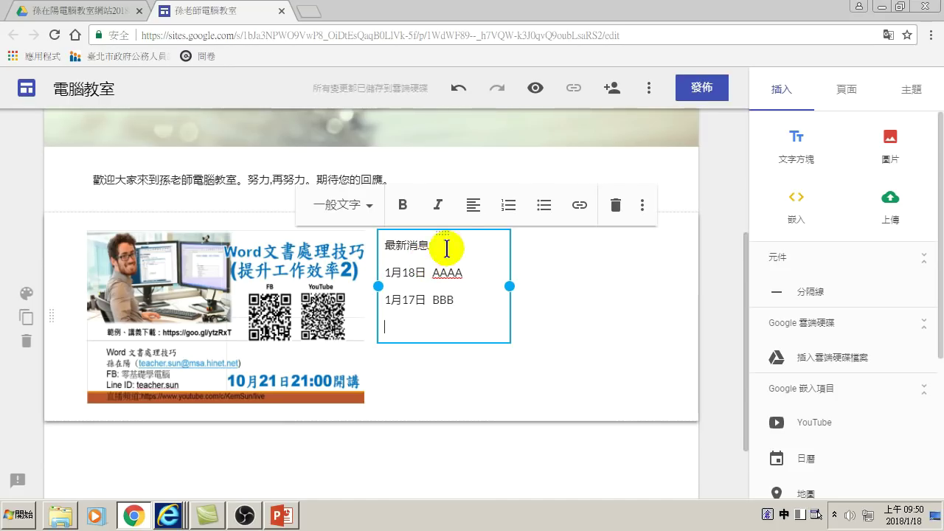
Widen the news text box to the right and bring up the site's page list
drag(508, 285, 655, 286)
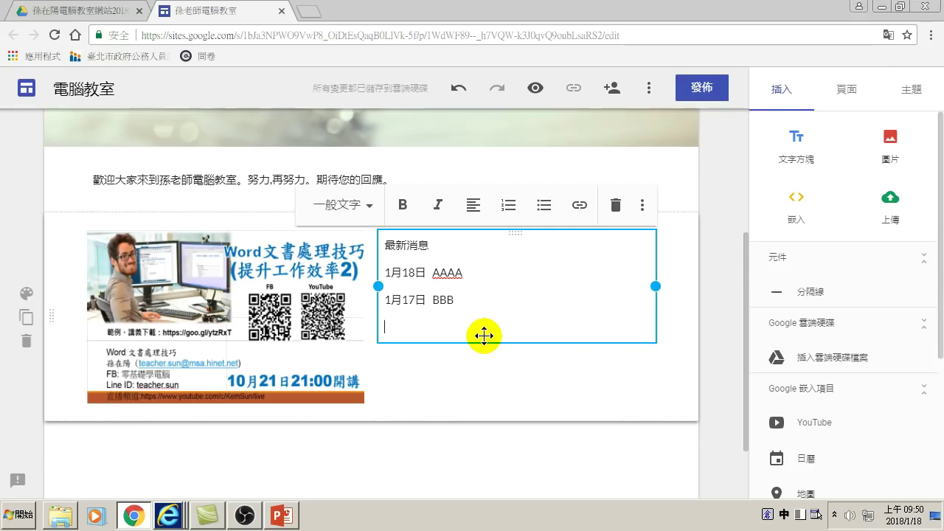
scroll(369, 365, up, 3)
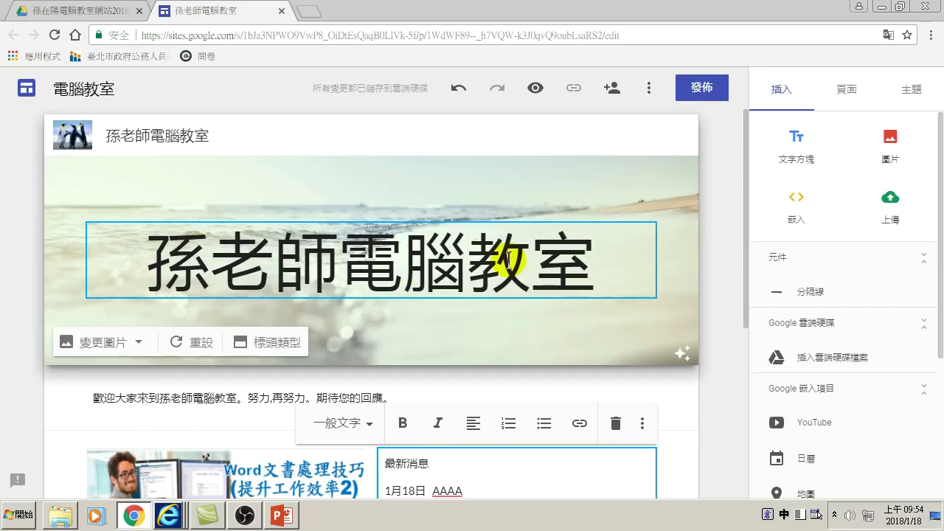
click(846, 97)
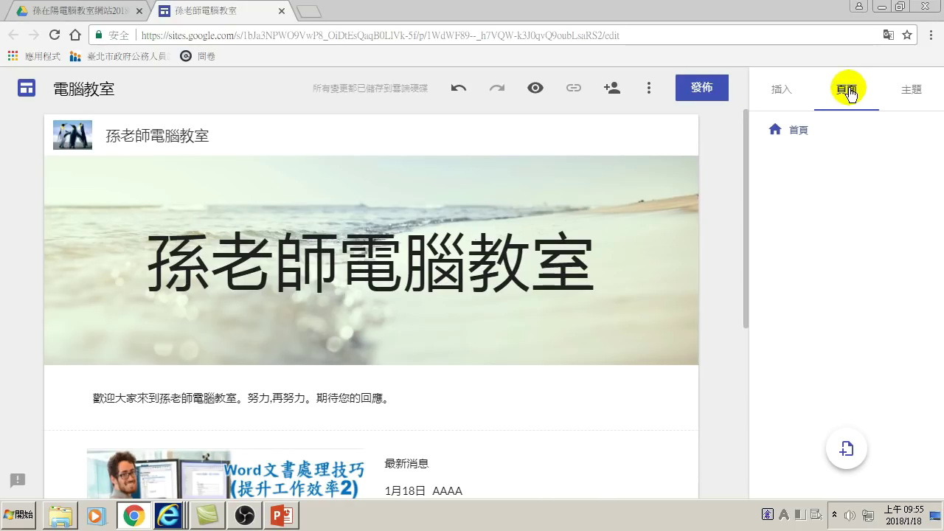
mouse_move(830, 126)
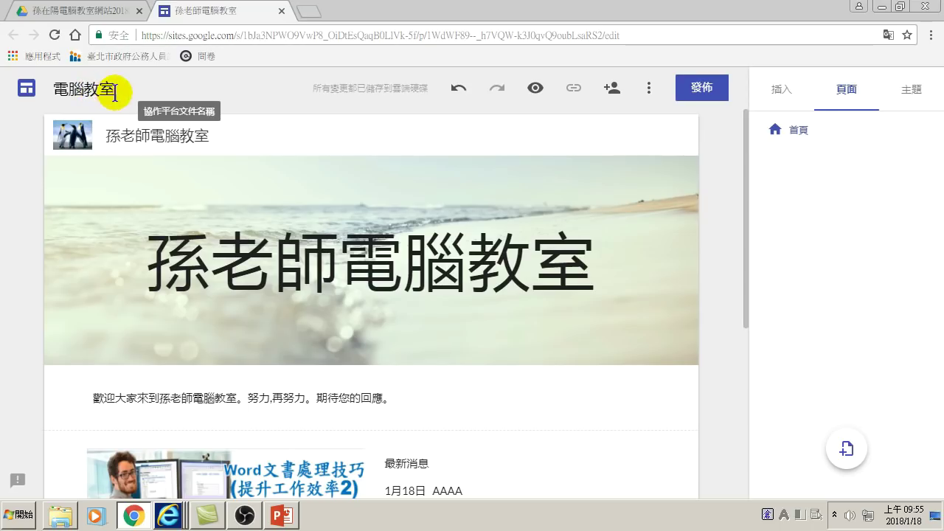
Rename the site to 孫在陽電腦教室 by prefixing 孫在陽, then bring up the 首頁 page options
drag(59, 82, 79, 98)
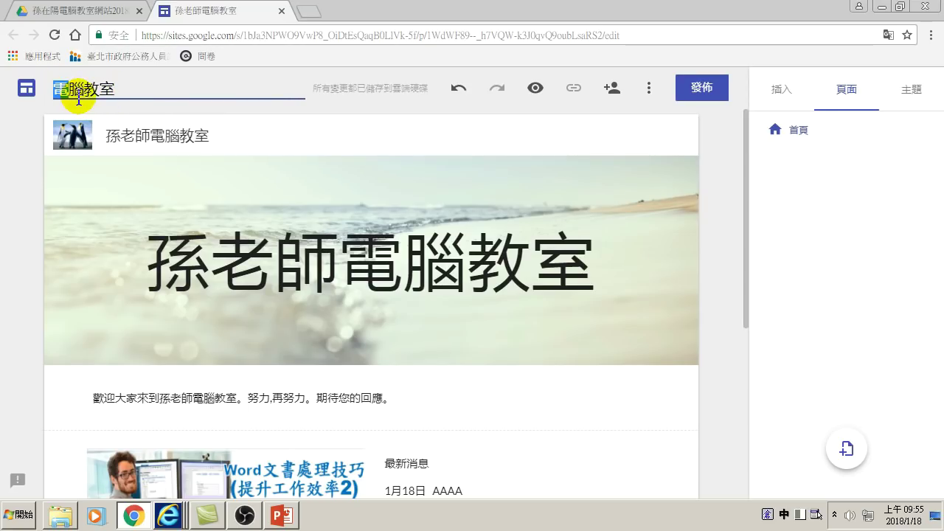
key(Left)
text(孫)
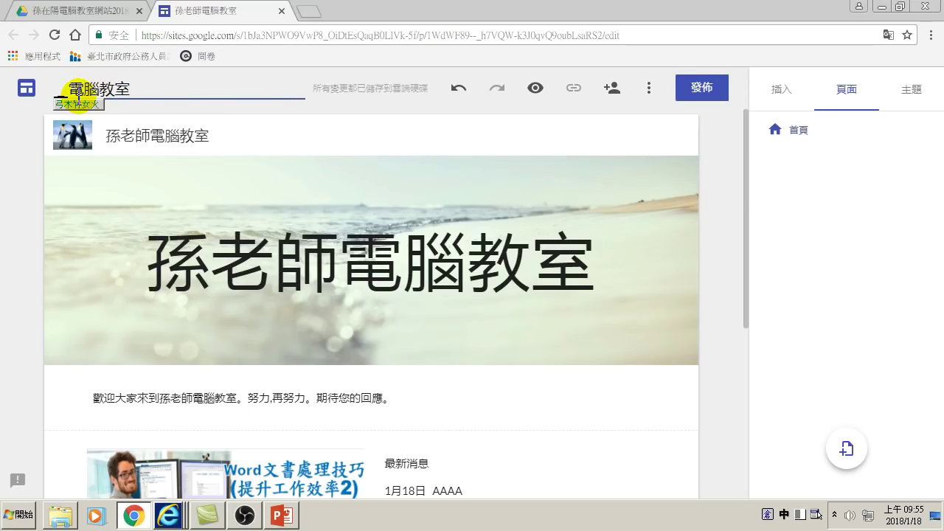
text(在陽)
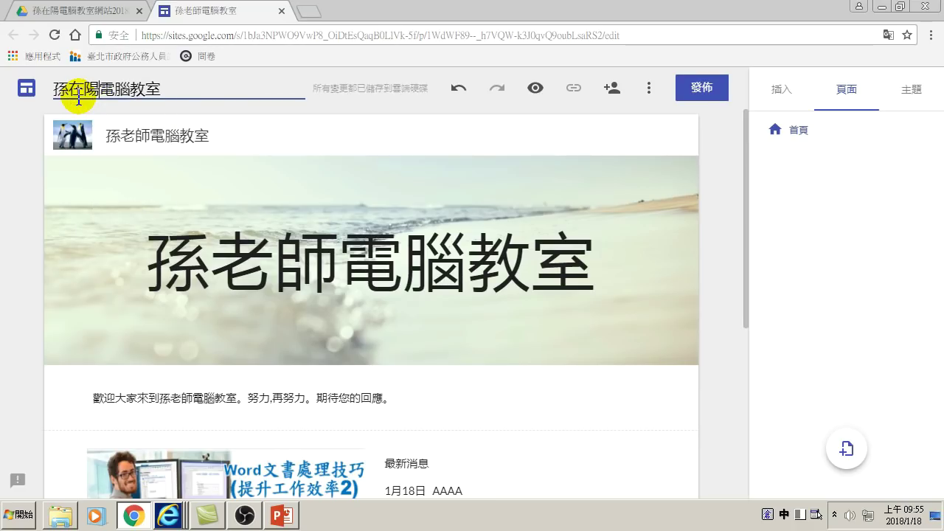
click(25, 169)
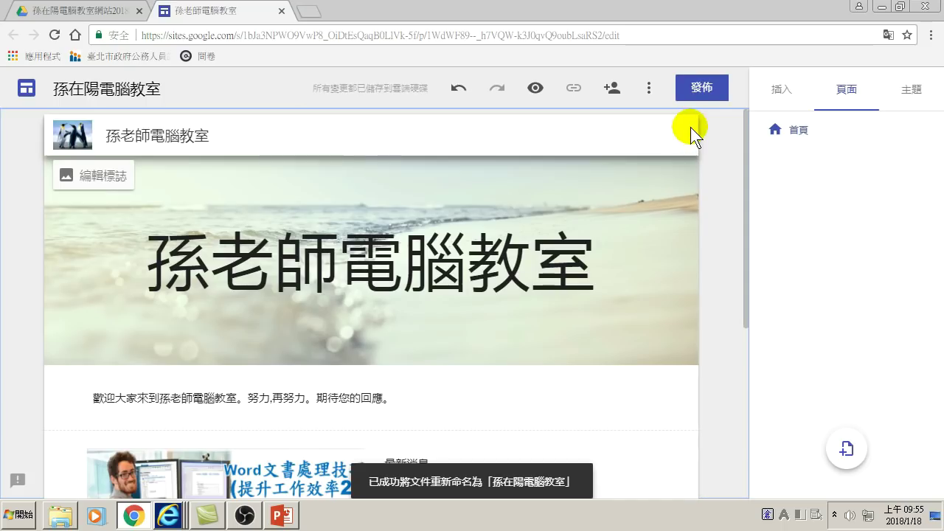
click(845, 93)
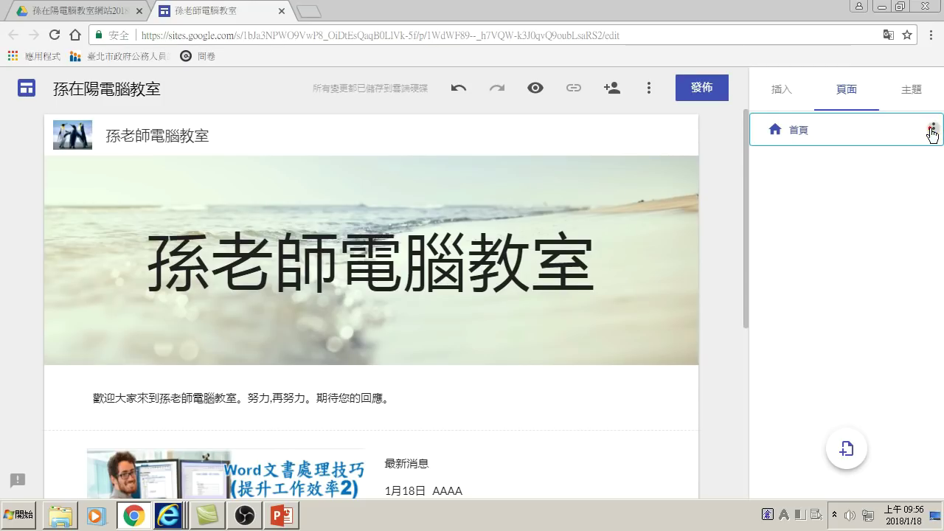
click(933, 129)
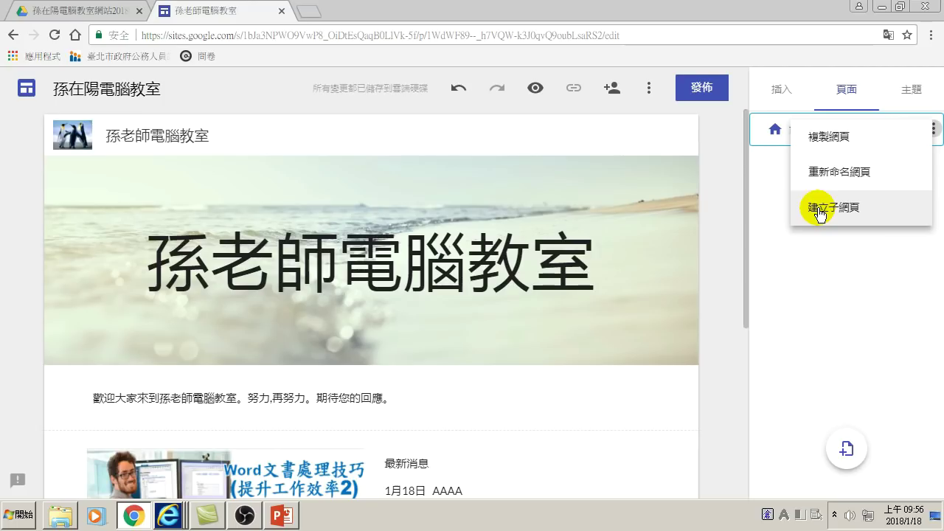
In a new Chrome window, search Google for 臺北市政府 and open the first result
right_click(135, 520)
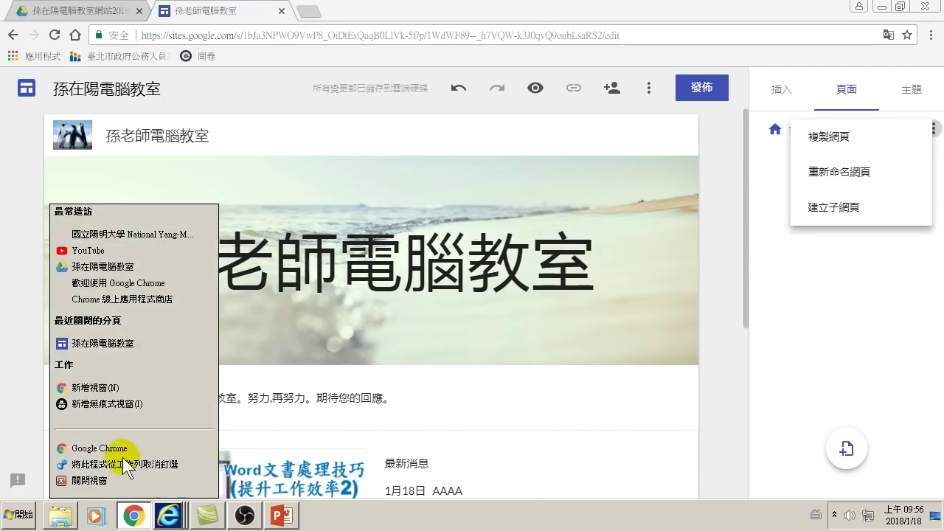
click(124, 509)
click(261, 34)
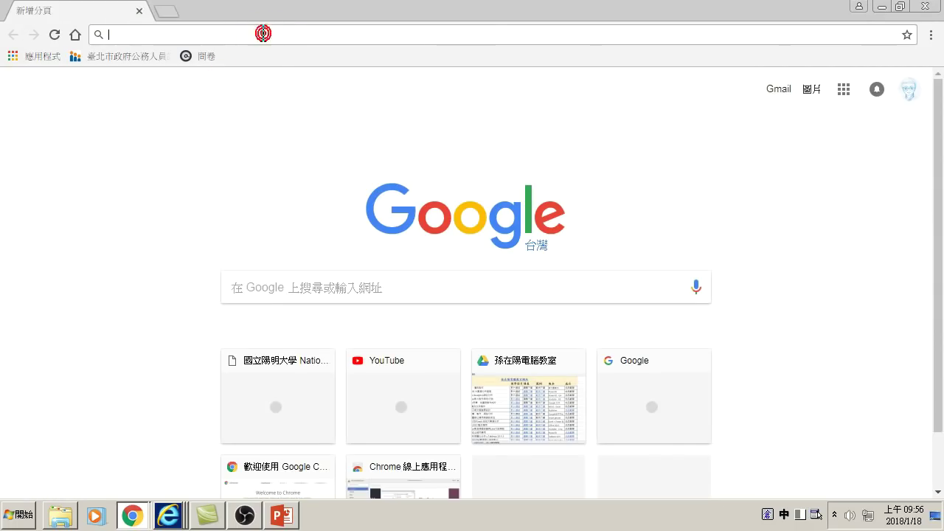
text(臺北市政府)
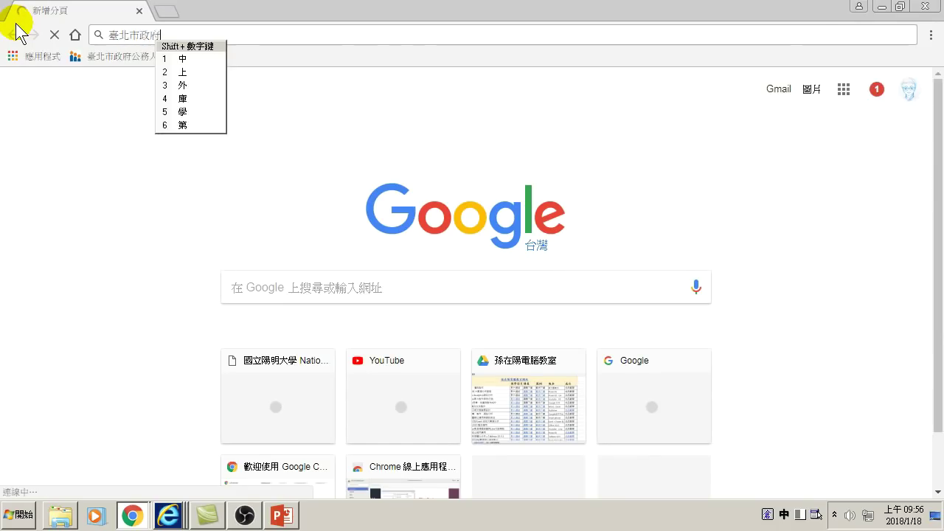
key(Return)
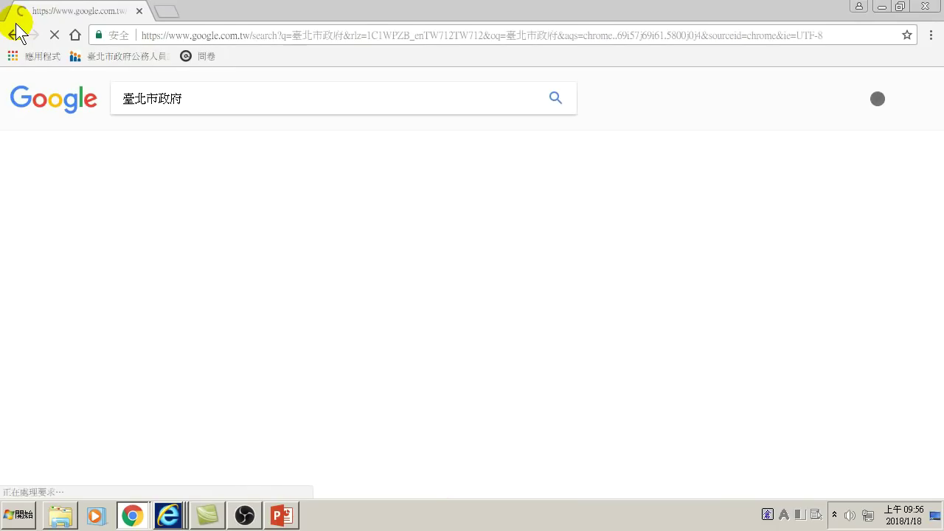
click(151, 206)
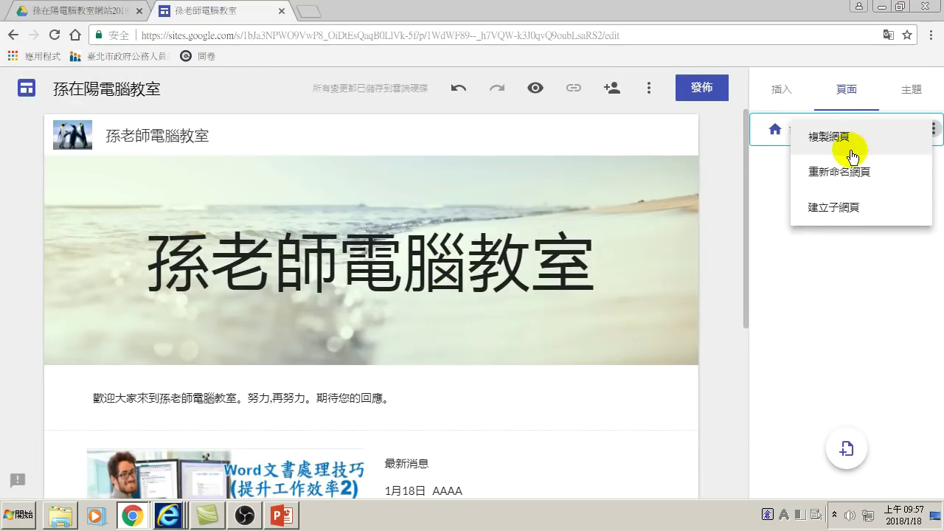
Create a subpage named 電腦知識 under 首頁
click(832, 209)
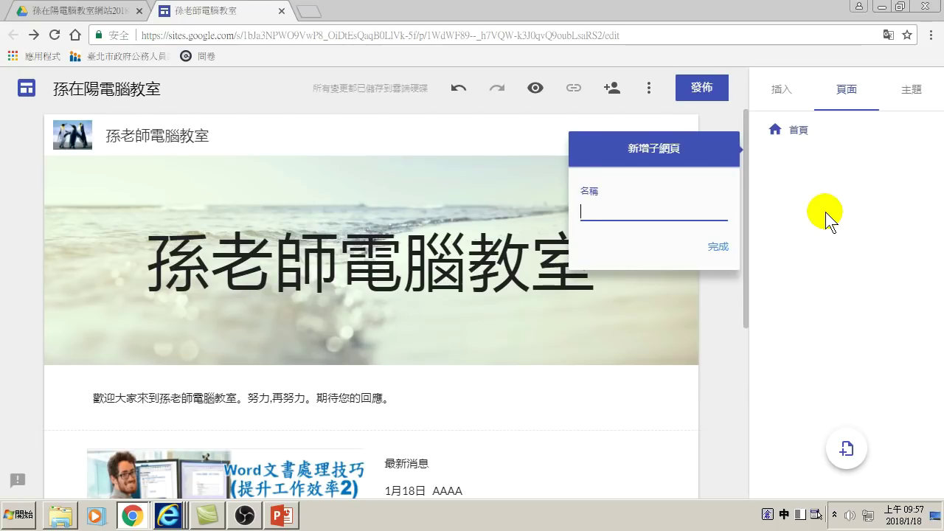
text(電)
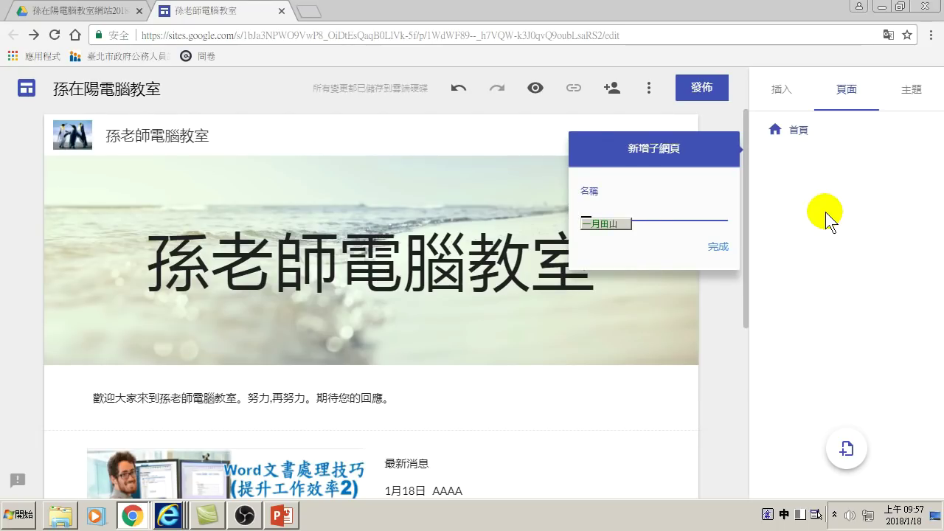
text(腦)
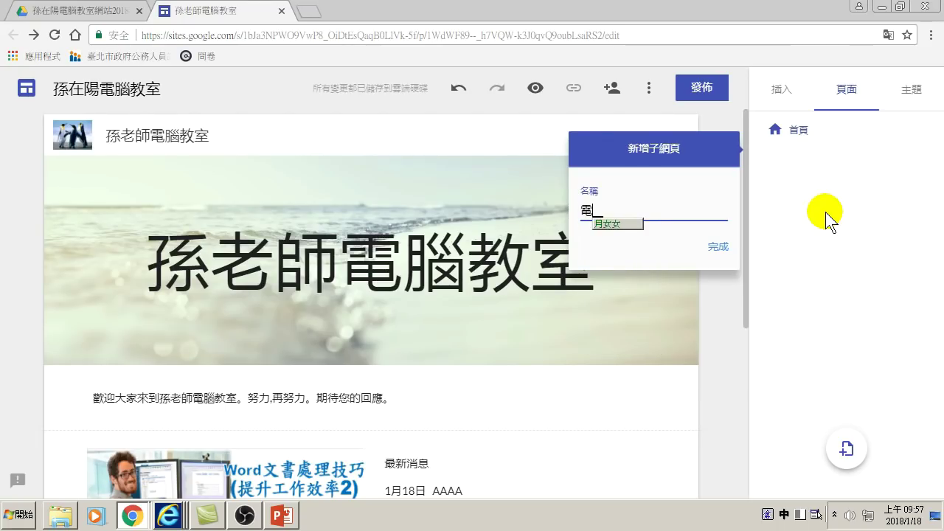
text(知識)
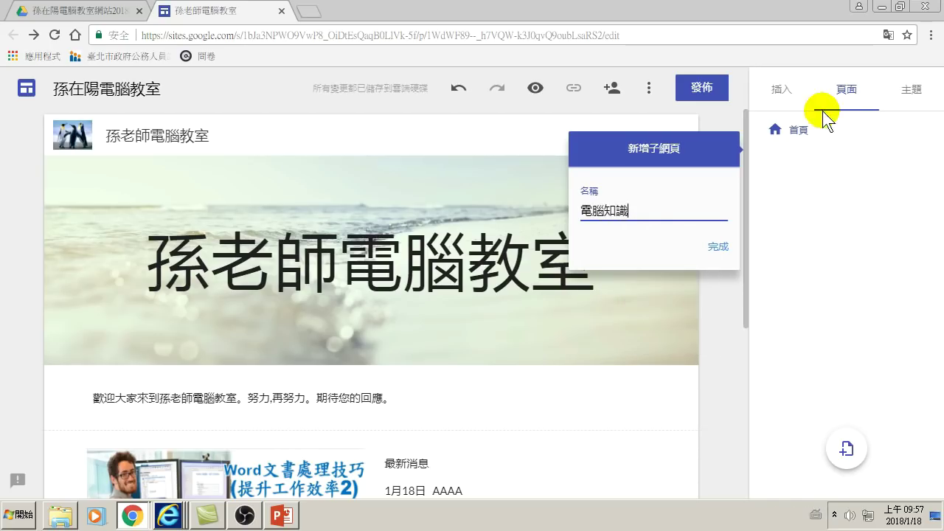
click(717, 247)
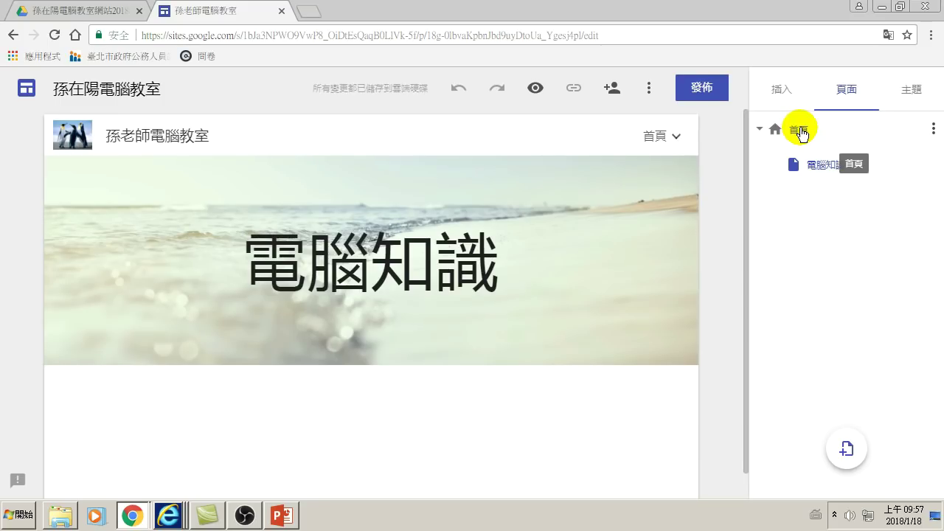
mouse_move(143, 270)
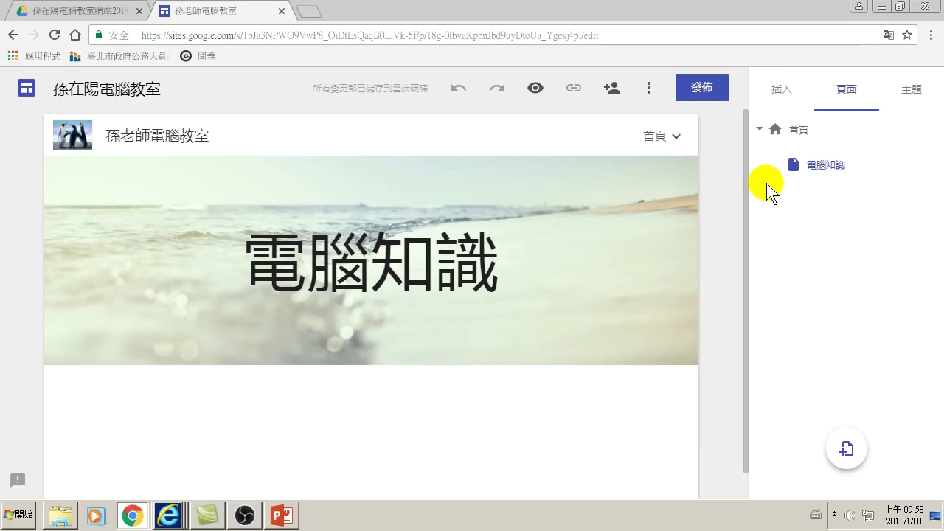
mouse_move(683, 124)
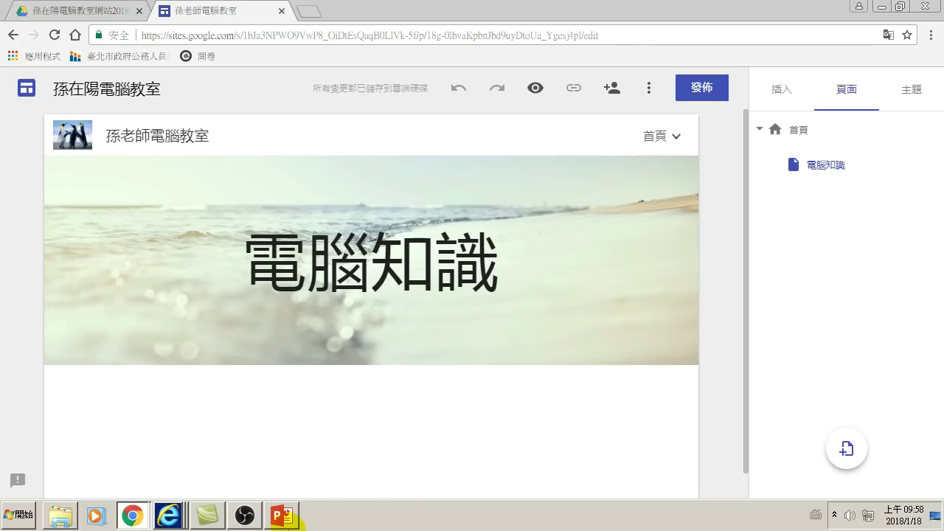
click(132, 515)
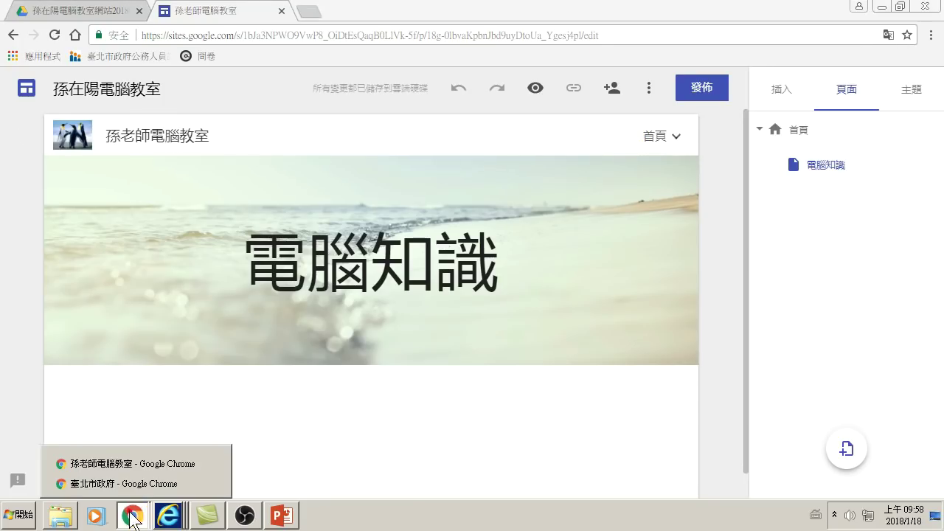
click(107, 462)
click(132, 514)
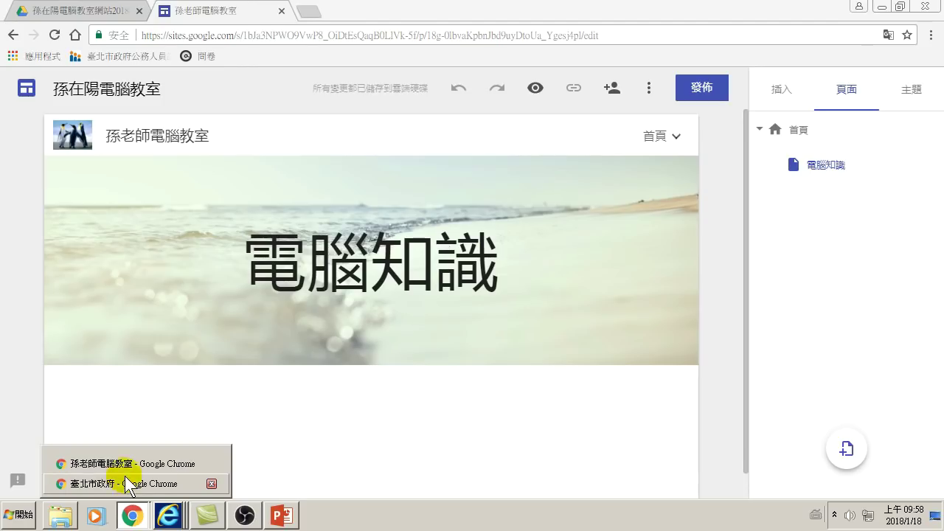
click(127, 483)
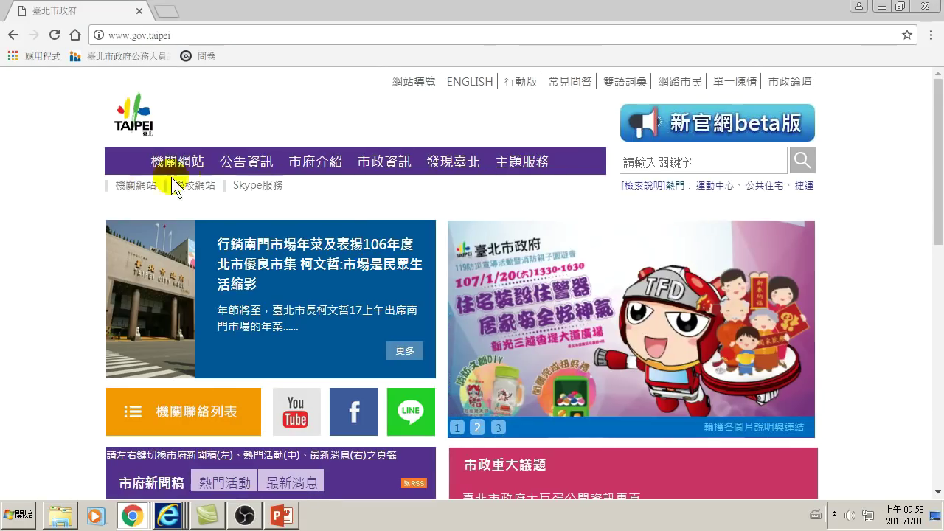
mouse_move(448, 151)
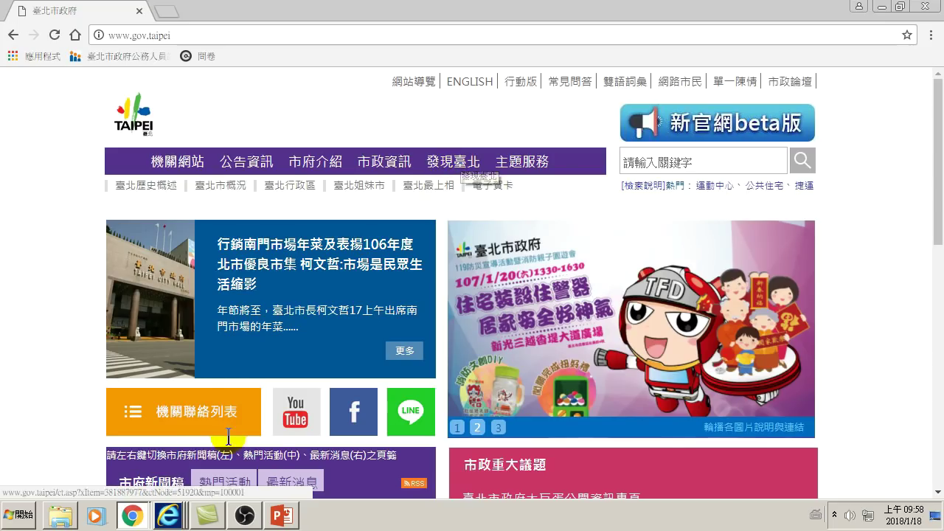
click(141, 515)
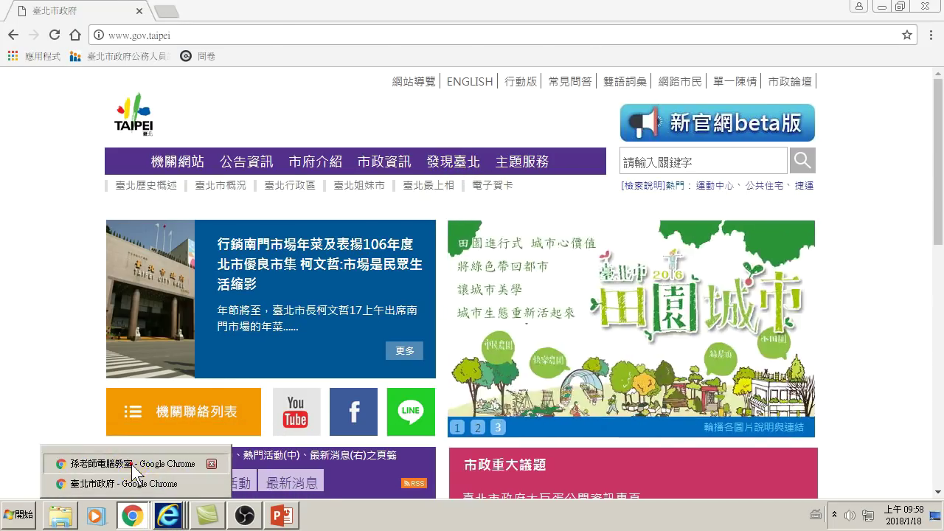
click(132, 461)
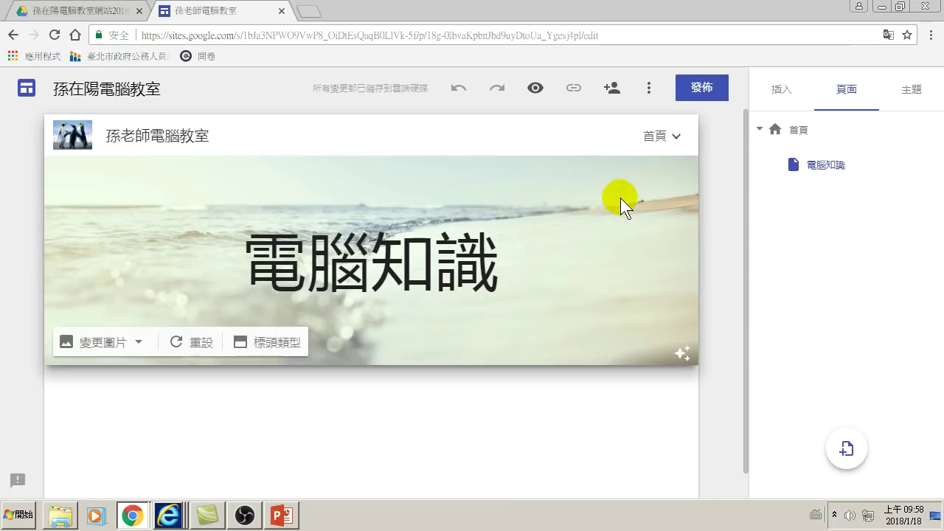
Add a 大數據分析 subpage under 首頁, then begin another new subpage under 首頁
click(933, 130)
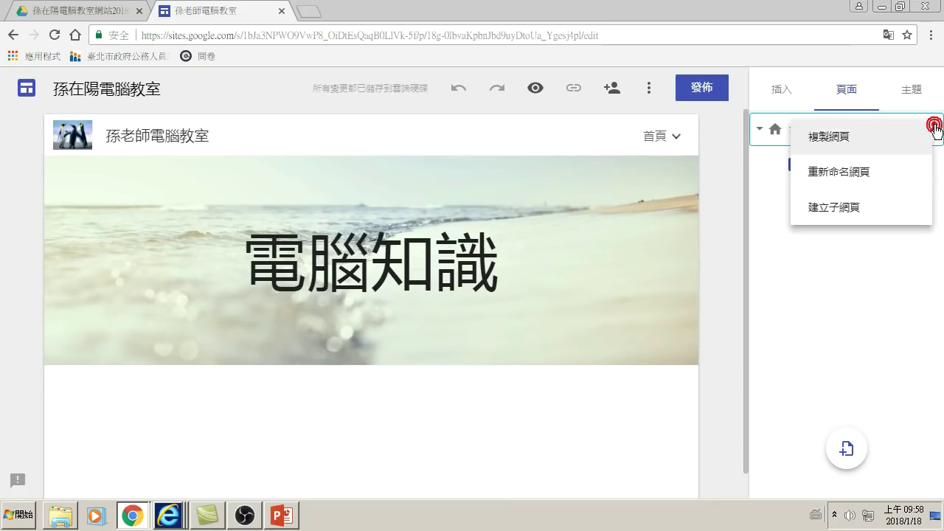
click(829, 212)
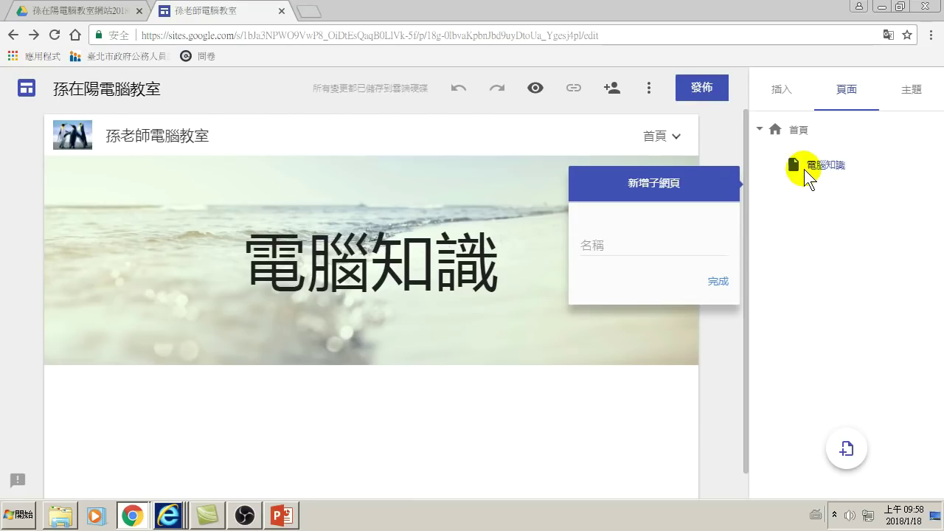
click(675, 245)
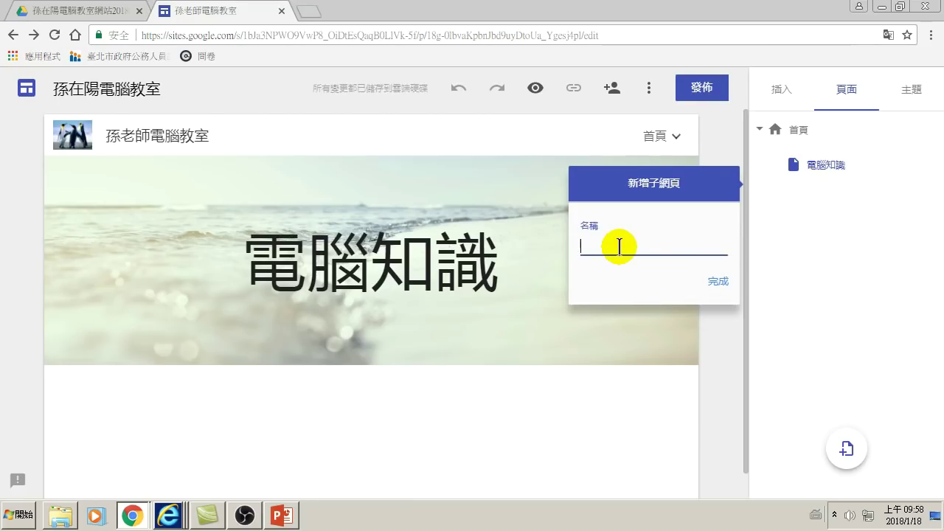
text(大)
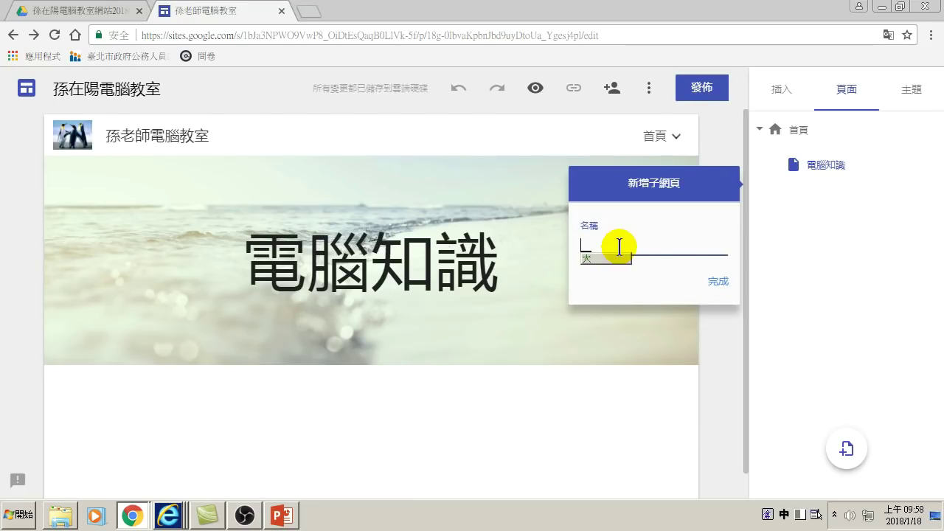
text(數據分析)
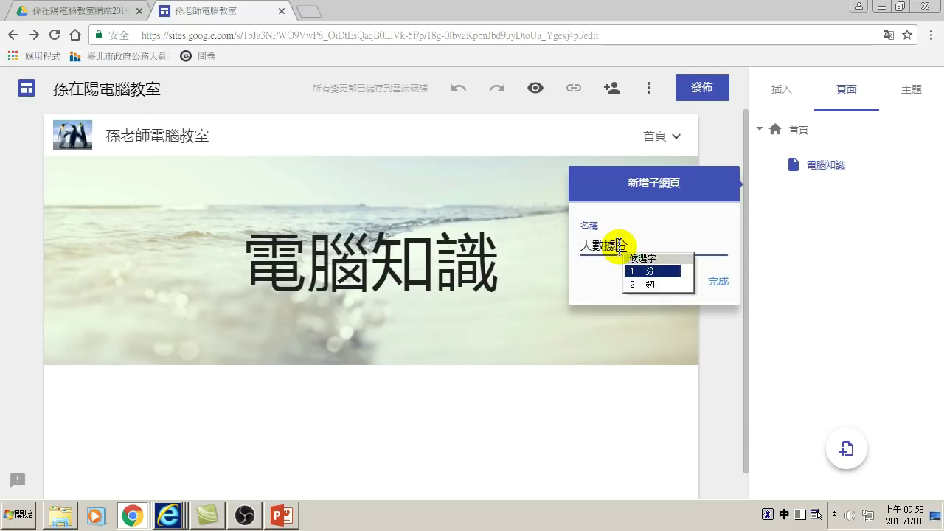
click(718, 281)
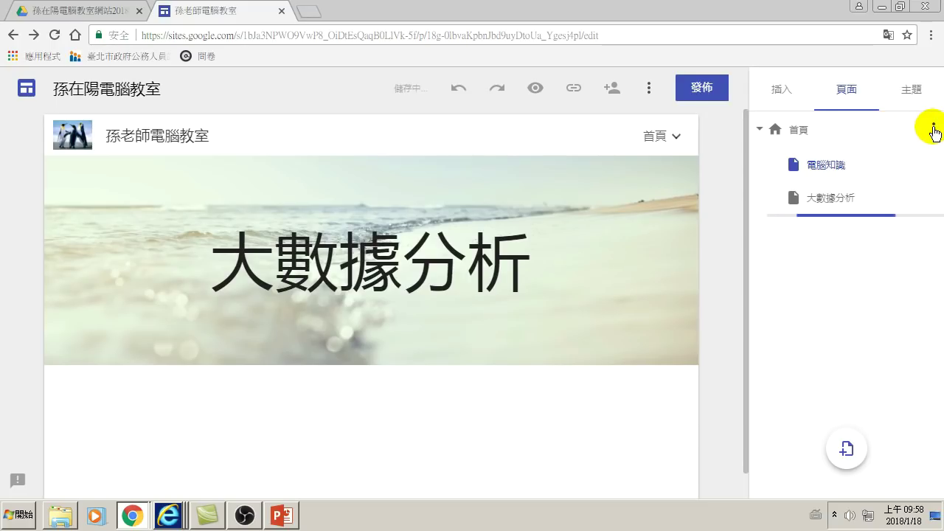
click(934, 130)
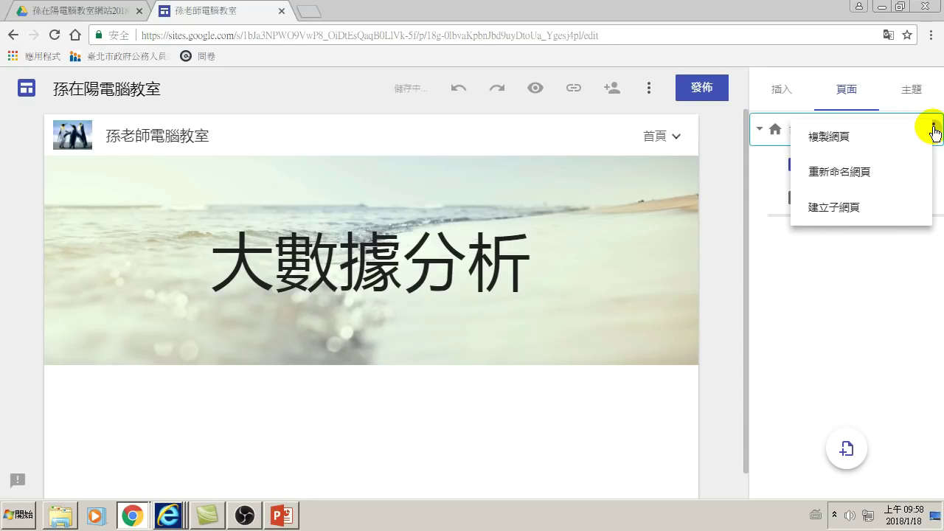
click(840, 216)
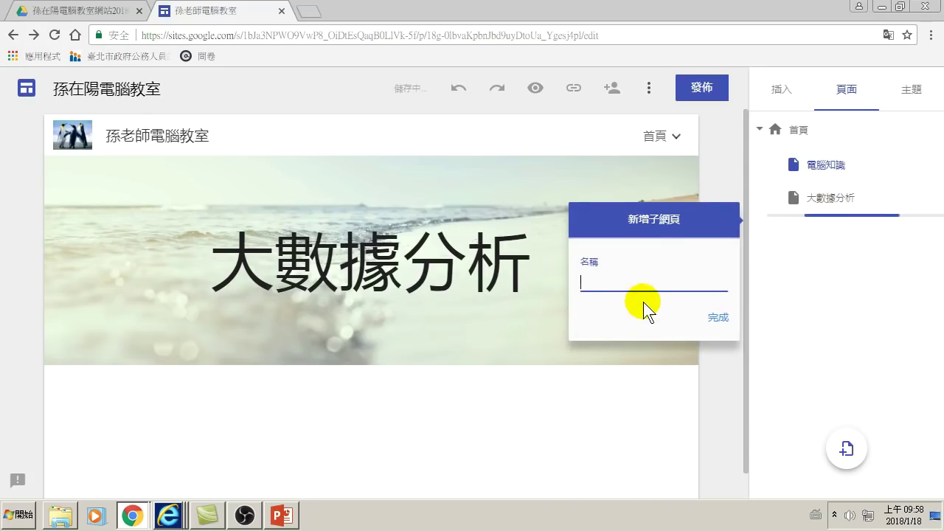
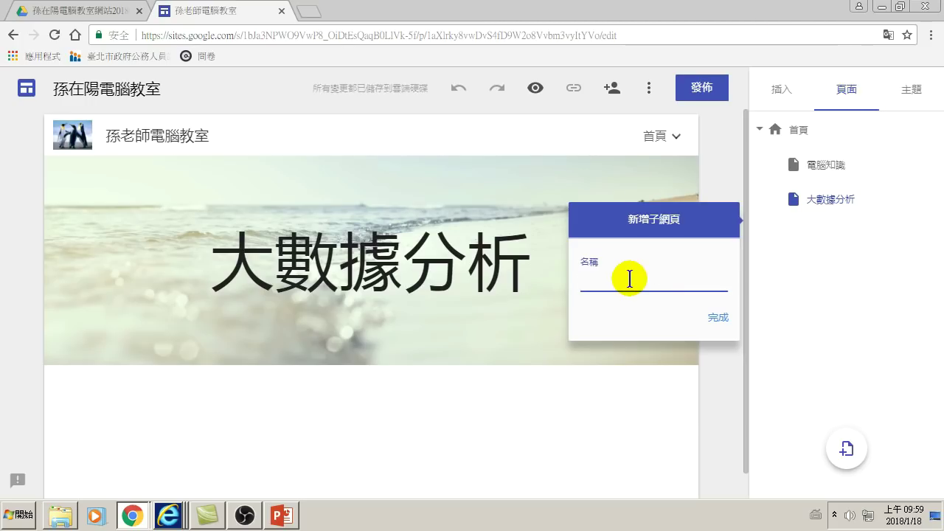
Enter 辦公室應用 as the new page's name using Chinese input
text(yjci)
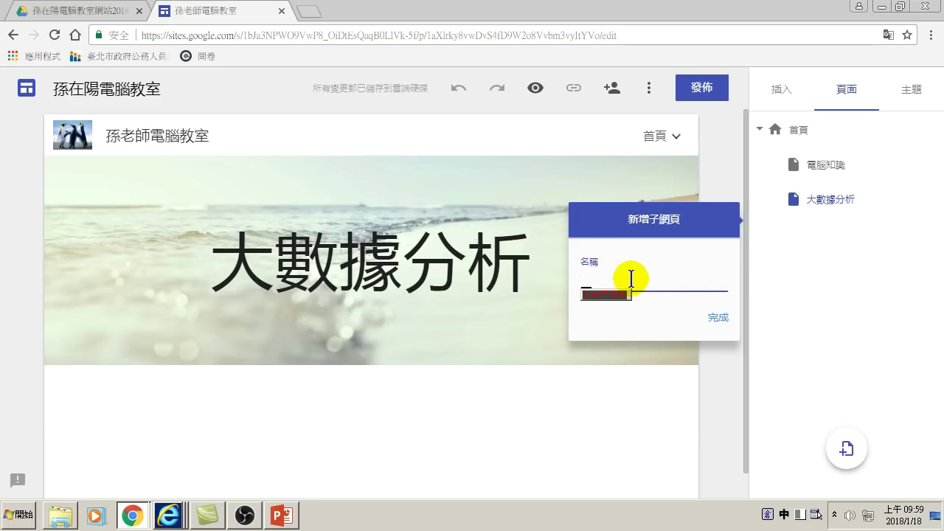
key(space)
key(Escape)
key(Escape)
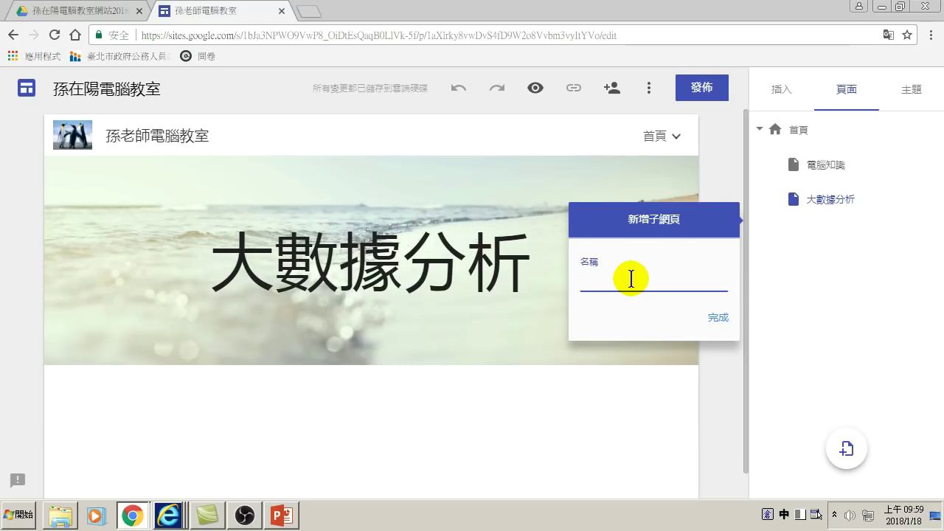
text(yj)
key(space)
text(ci)
key(space)
text(jm)
key(space)
text(iogp)
key(space)
key(1)
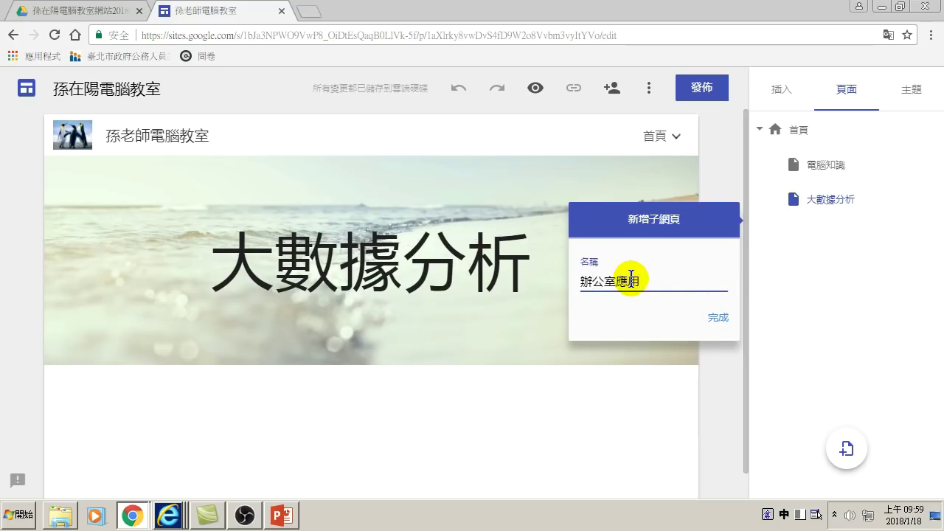
Create the 辦公室應用 page, then open and close its options menu without choosing anything
click(718, 317)
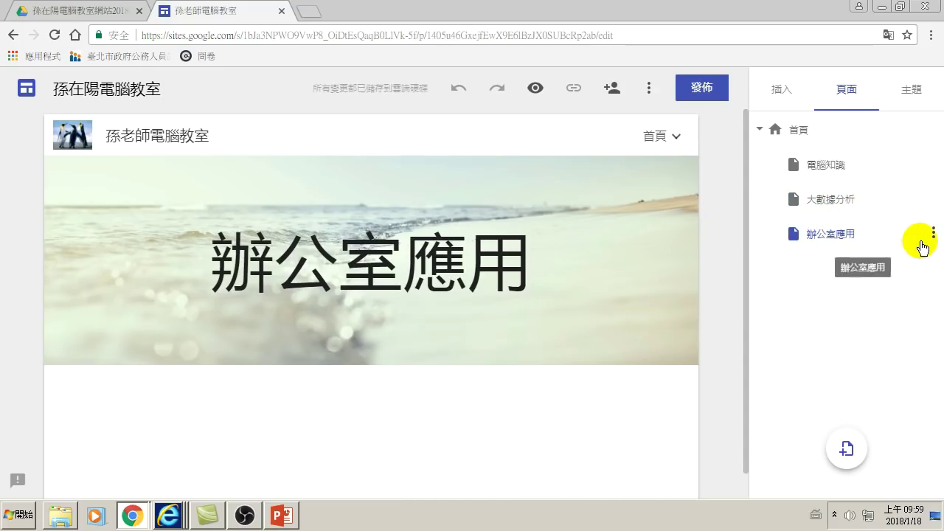
click(933, 235)
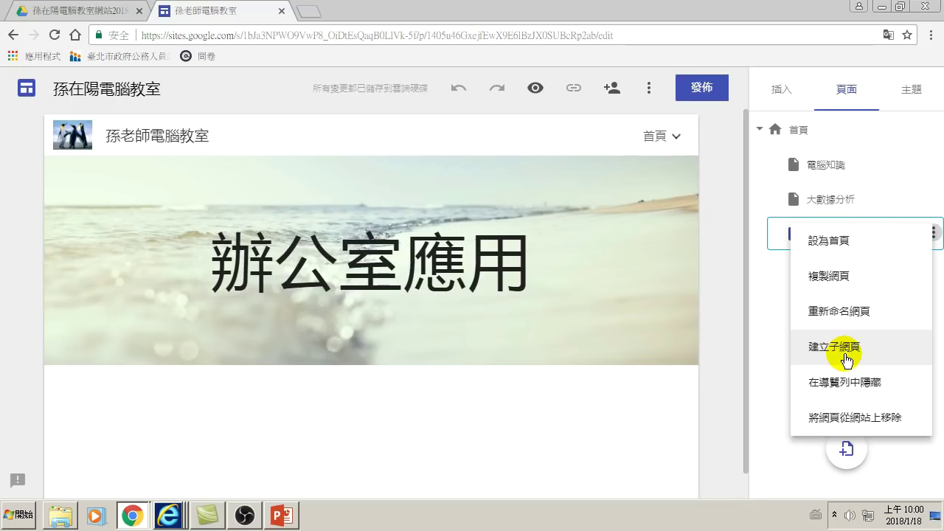
click(730, 340)
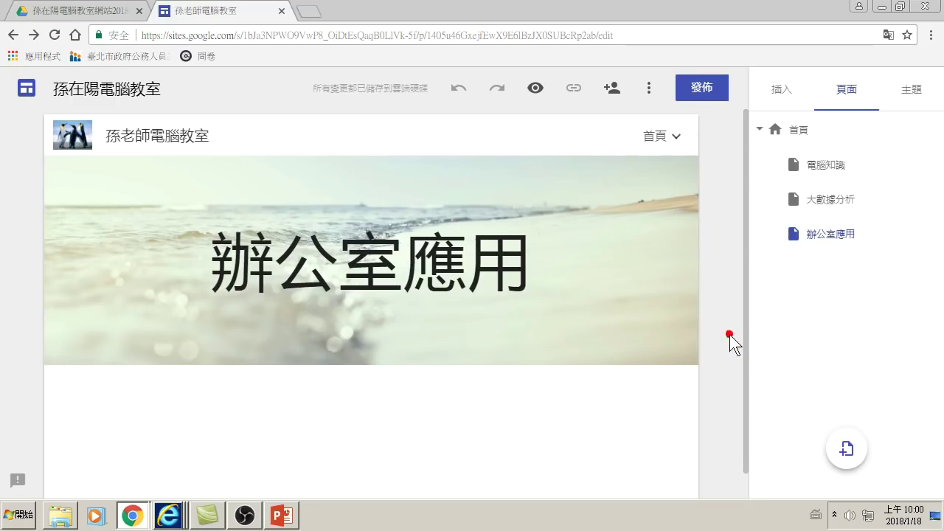
Add and remove a blank line in the home page welcome text, then open 電腦知識
click(799, 133)
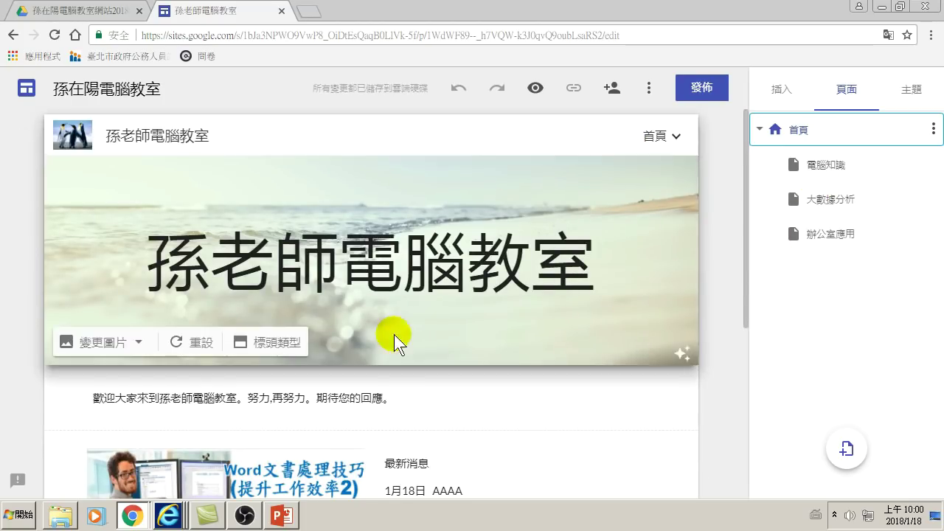
click(101, 399)
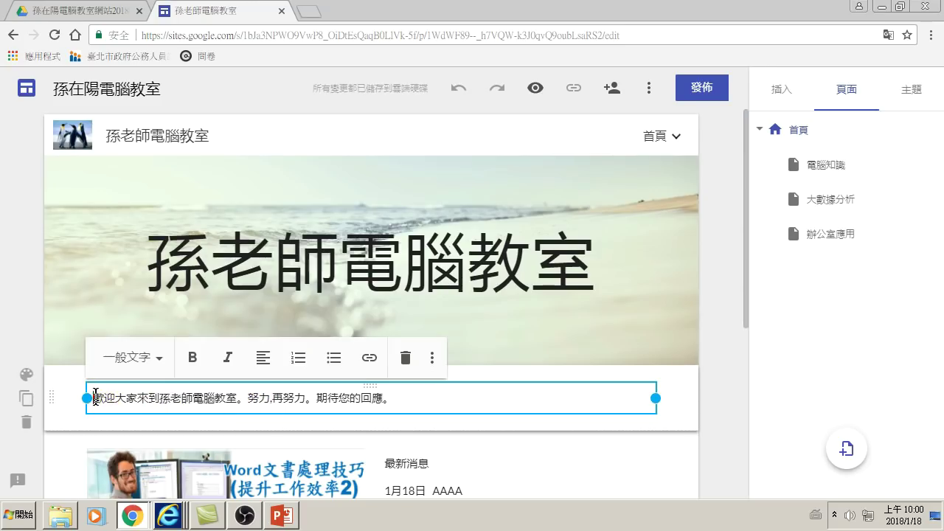
key(Return)
key(Up)
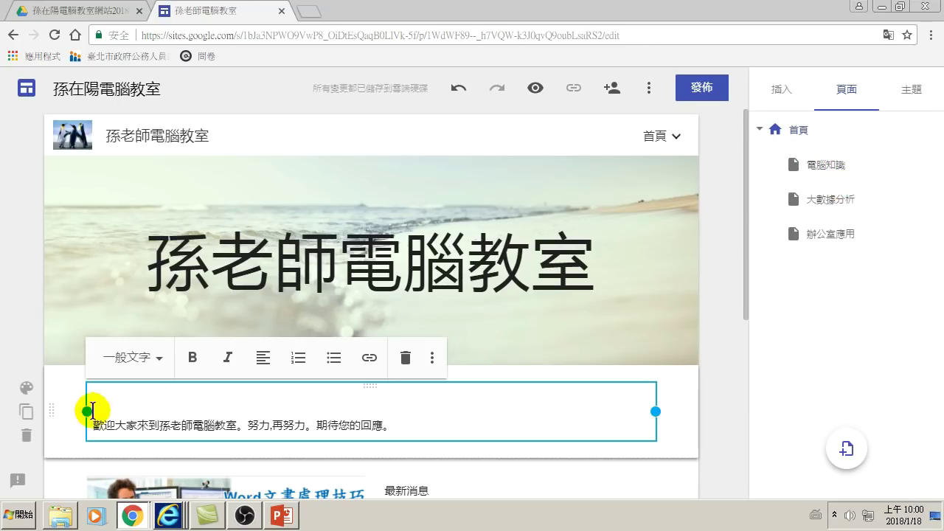
drag(88, 421, 101, 425)
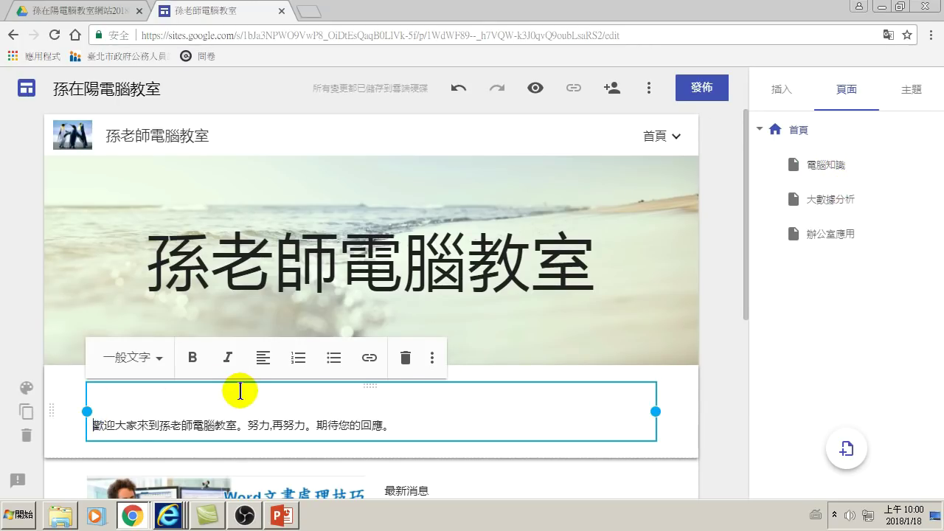
key(BackSpace)
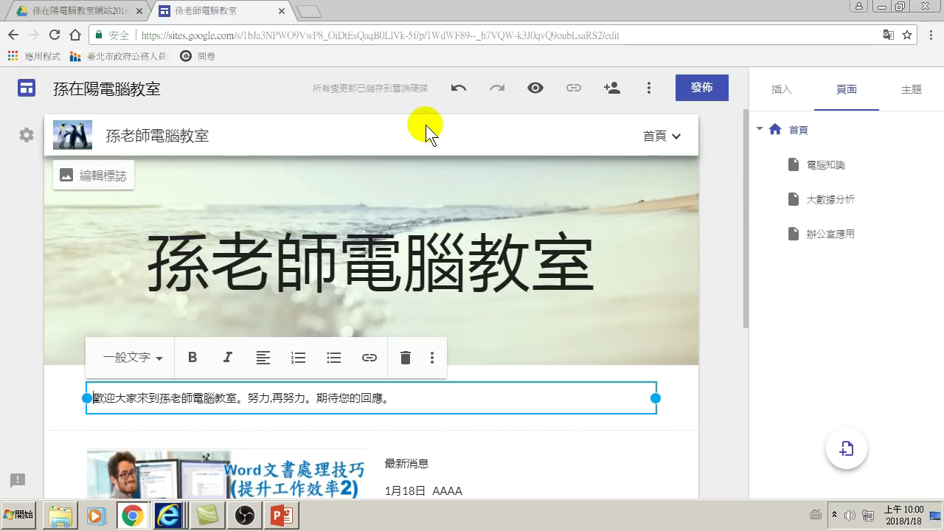
click(827, 167)
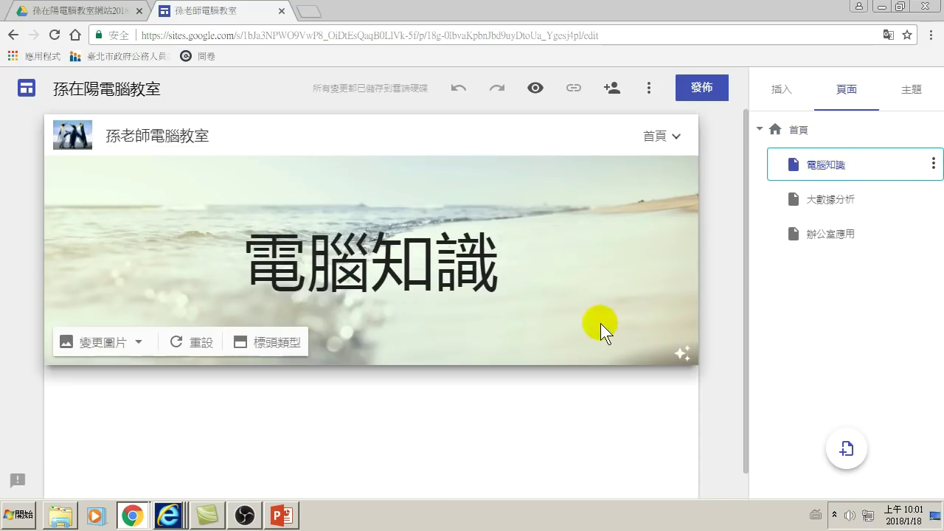
Visit the 大數據分析 and 辦公室應用 pages, then show the site's page list on the home page
scroll(560, 369, down, 1)
scroll(539, 413, up, 1)
scroll(537, 413, down, 1)
scroll(536, 399, up, 1)
click(826, 206)
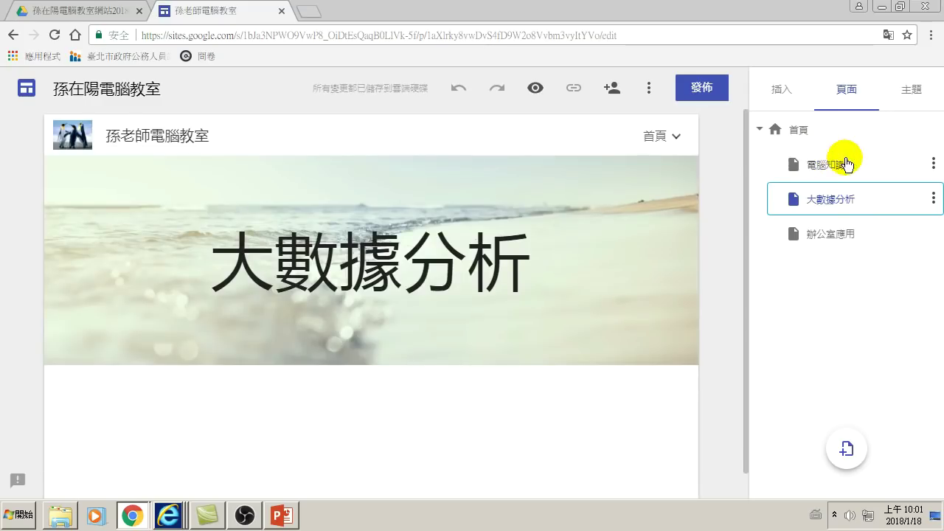
click(821, 242)
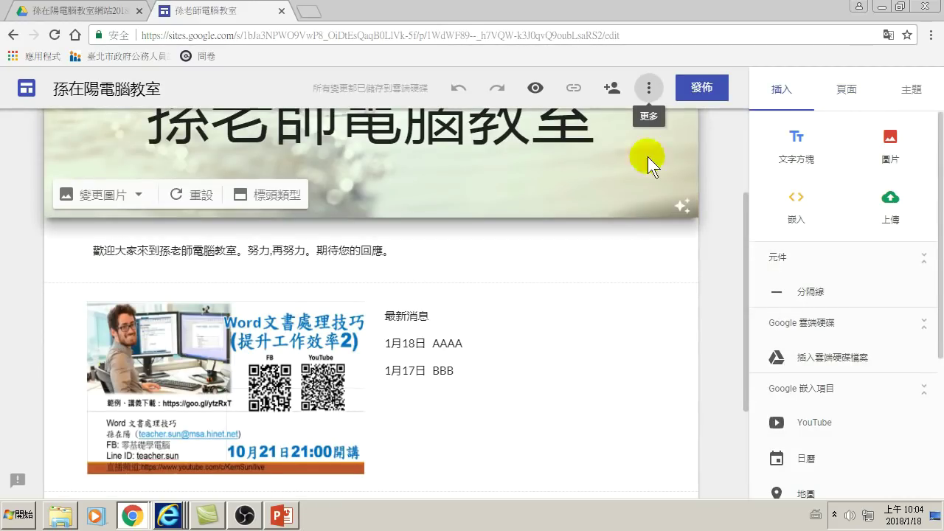
scroll(551, 240, up, 3)
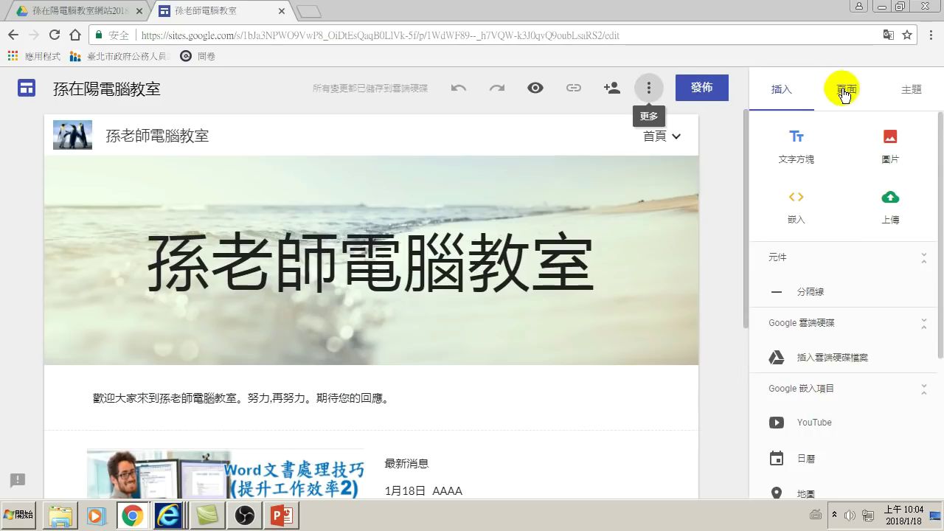
click(846, 89)
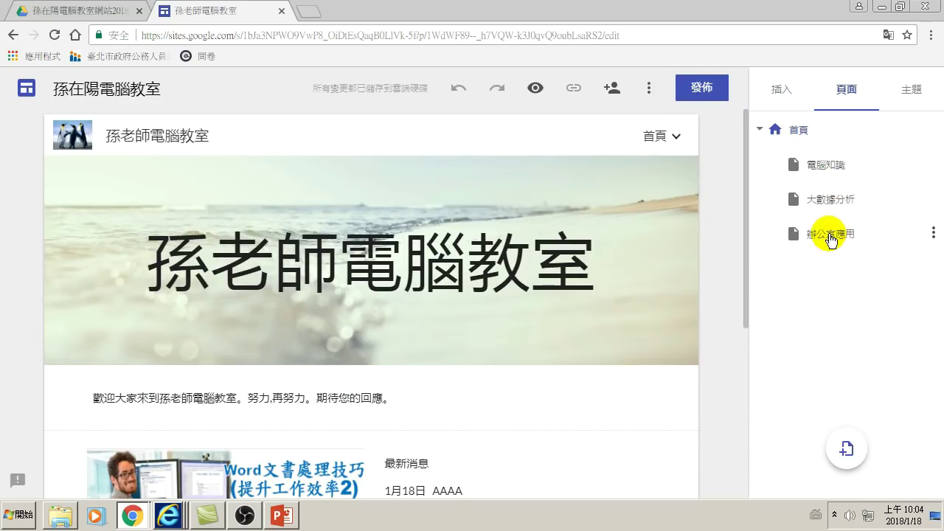
Add a subpage named Word文書處理 under 辦公室應用
click(934, 235)
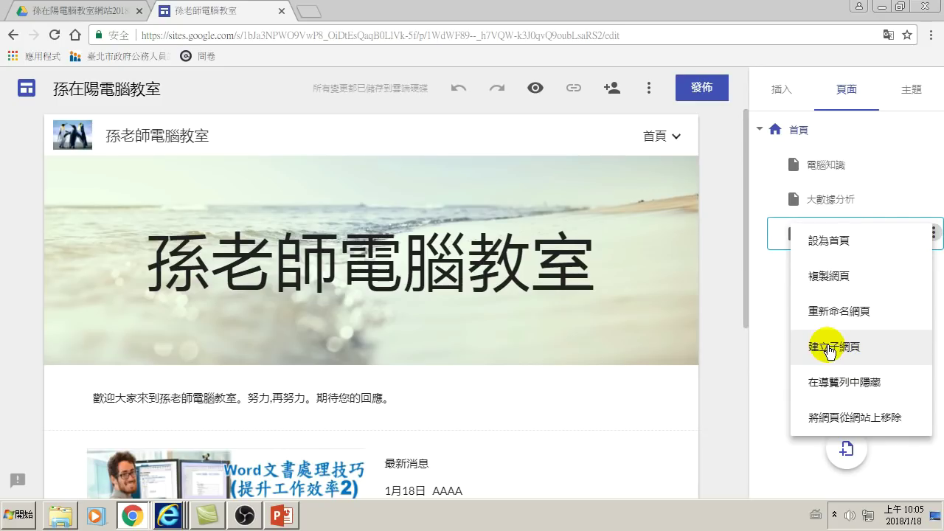
click(830, 350)
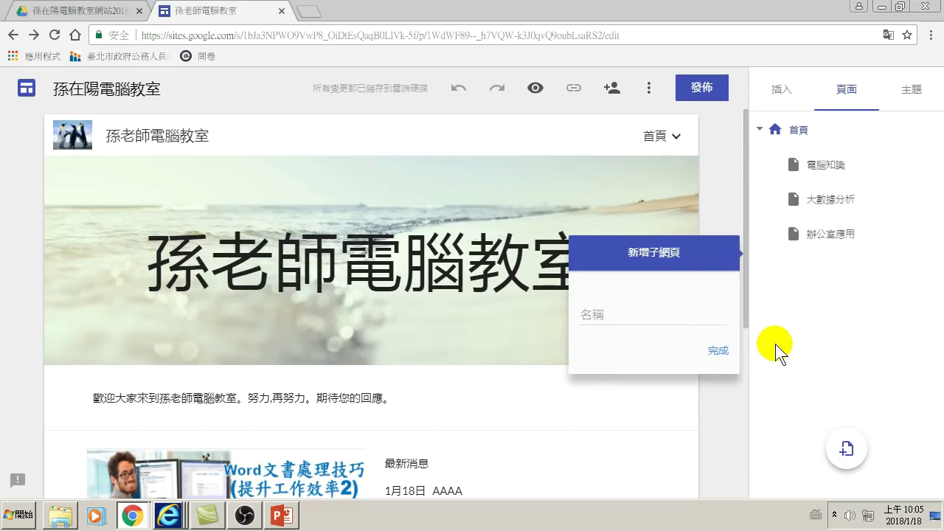
click(624, 313)
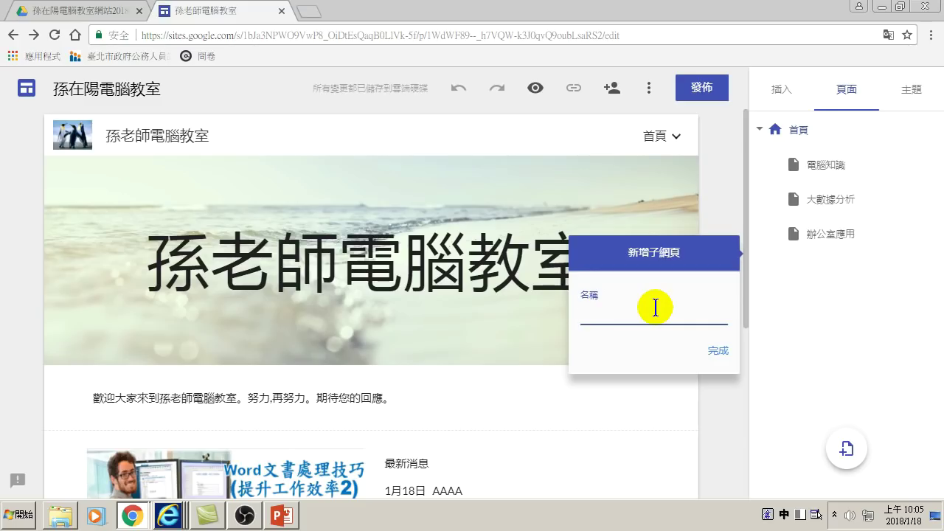
text(ord文書處理)
click(720, 351)
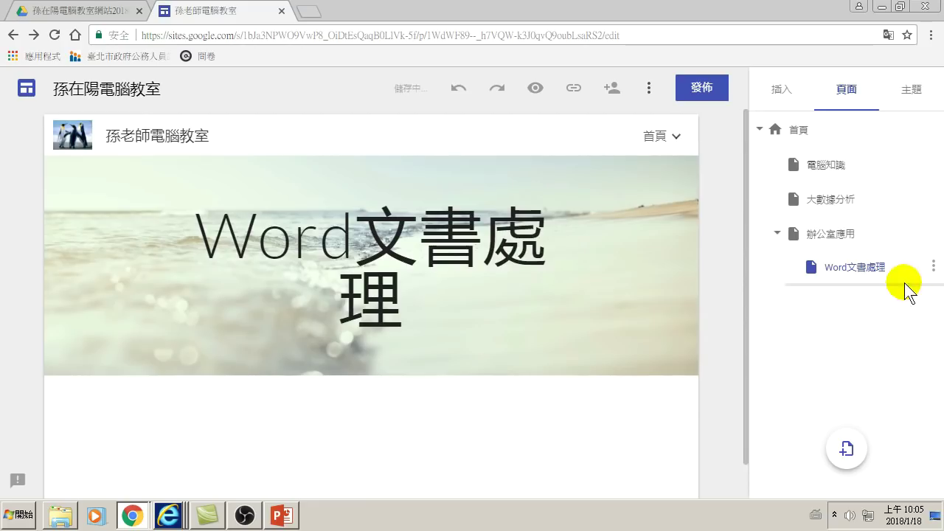
Add a second subpage named Excel 試算表 under 辦公室應用
click(932, 233)
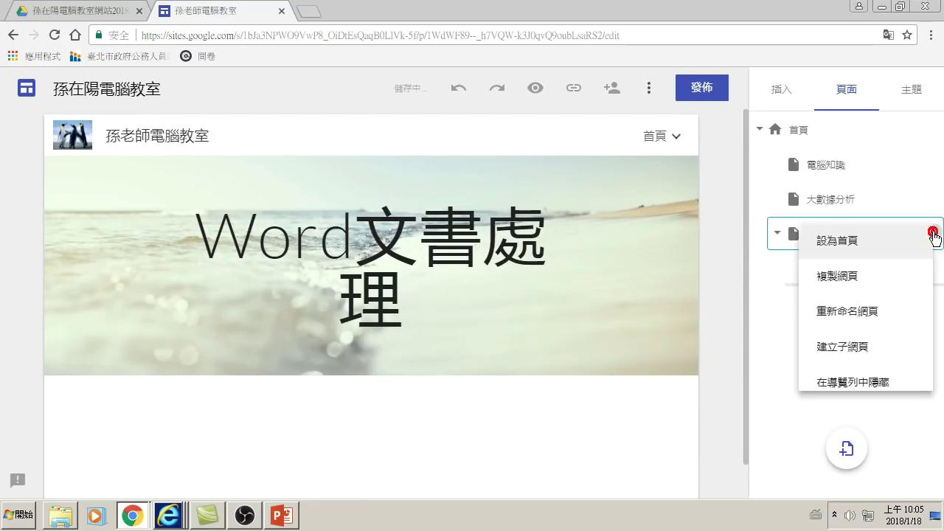
click(835, 349)
click(625, 359)
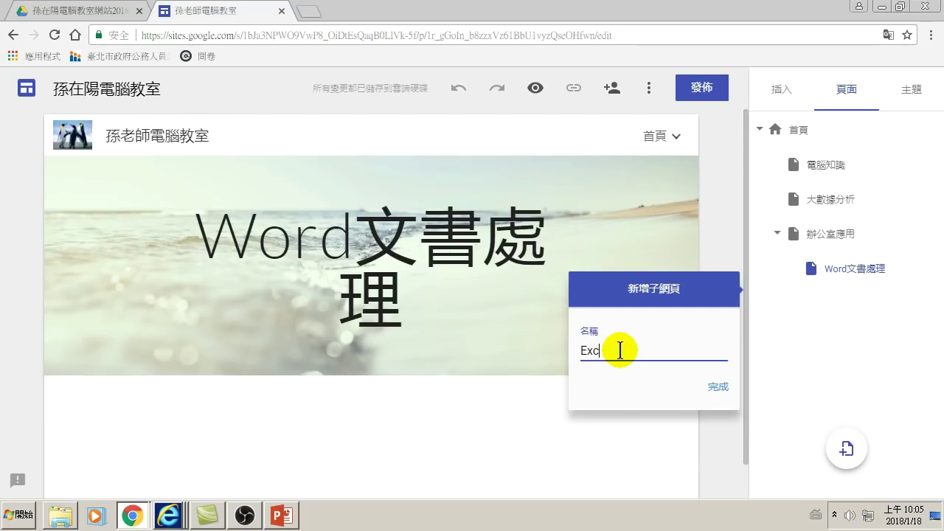
text(Excel)
key(ctrl+space)
text(yrpbut qmv)
key(ctrl+space)
text(yr)
key(ctrl+space)
text(試算表)
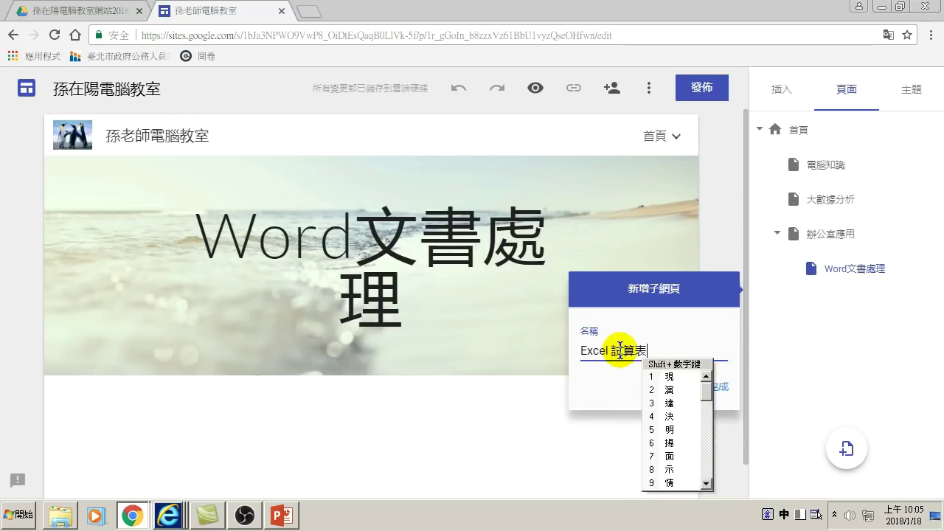
key(ctrl+space)
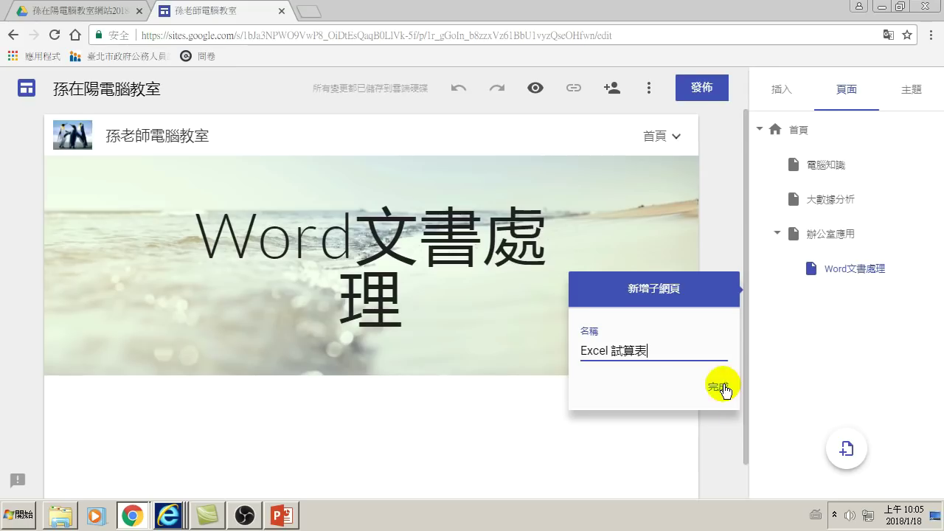
click(723, 386)
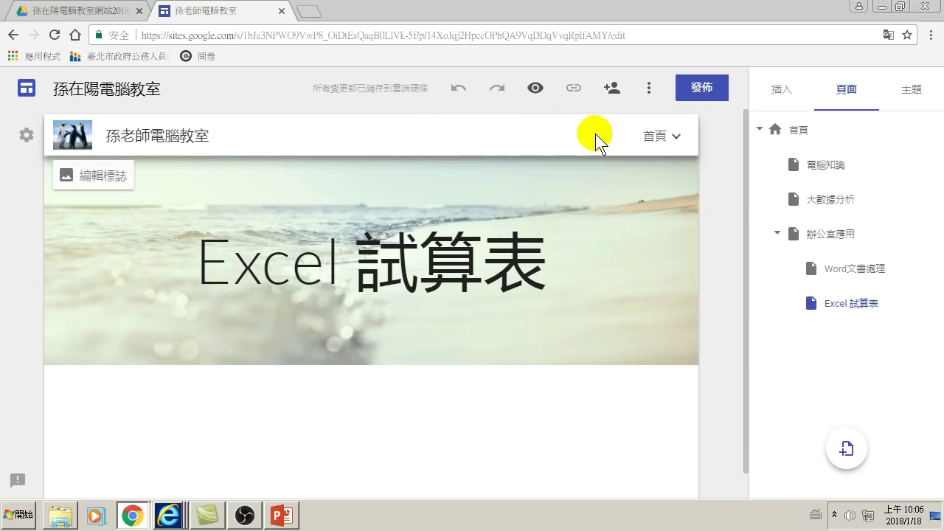
Preview the site, browse 辦公室應用's subpages and 電腦知識, and try phone and tablet widths
click(537, 89)
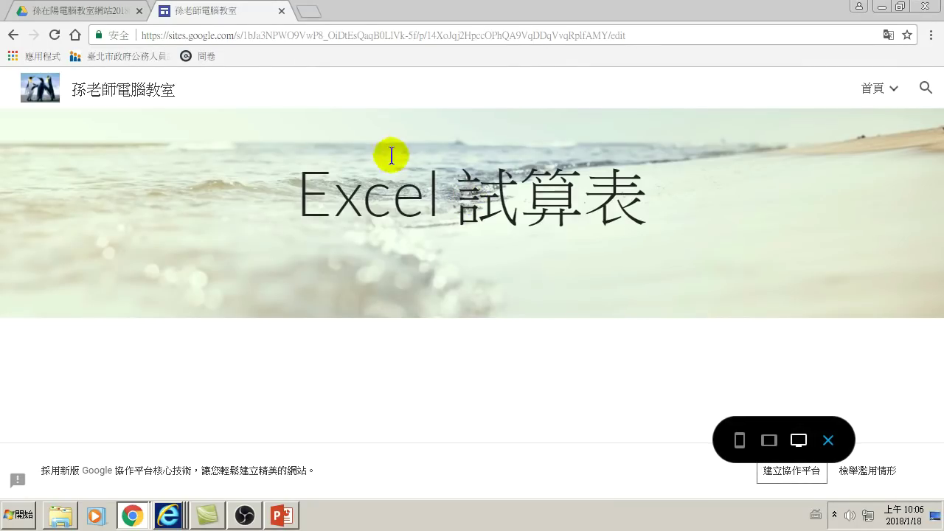
mouse_move(872, 86)
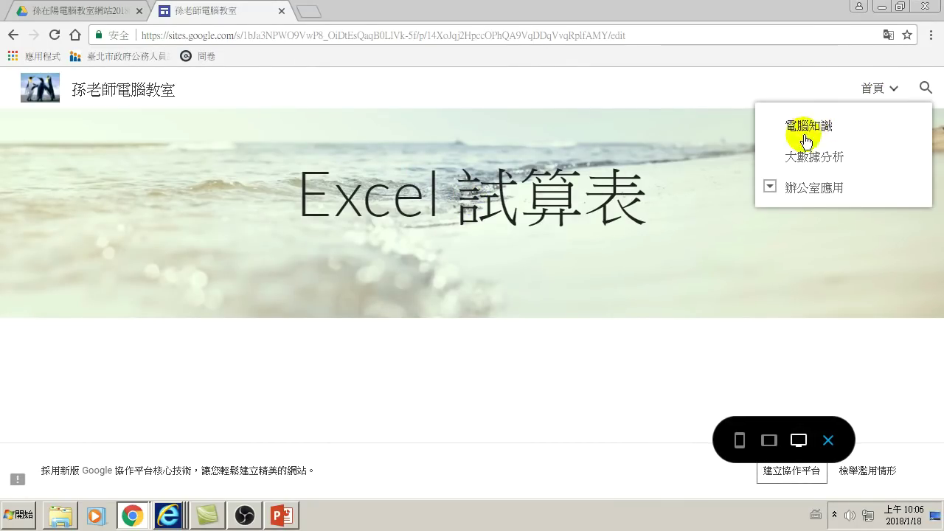
click(769, 189)
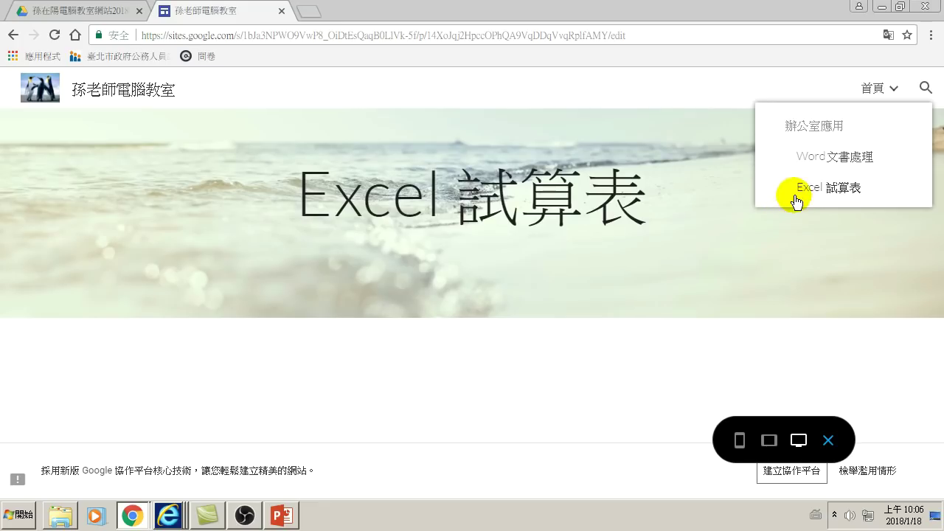
click(813, 125)
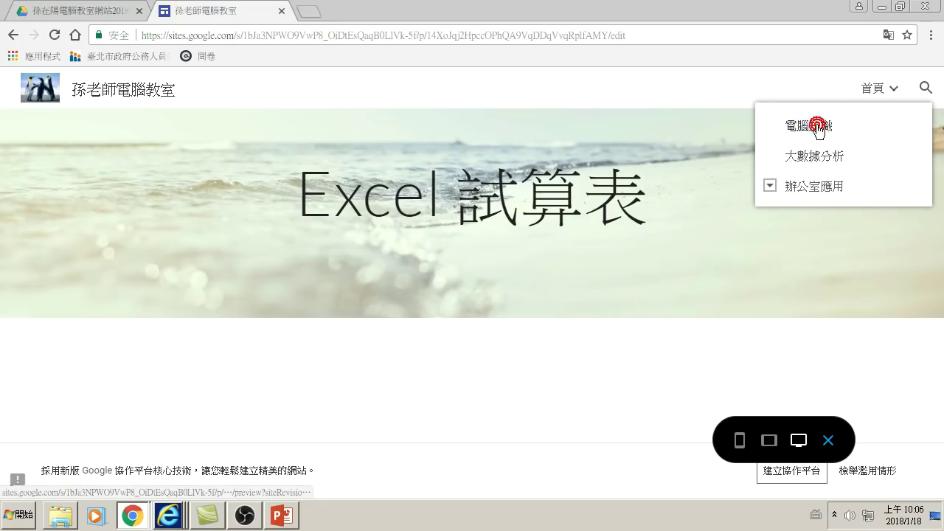
click(796, 128)
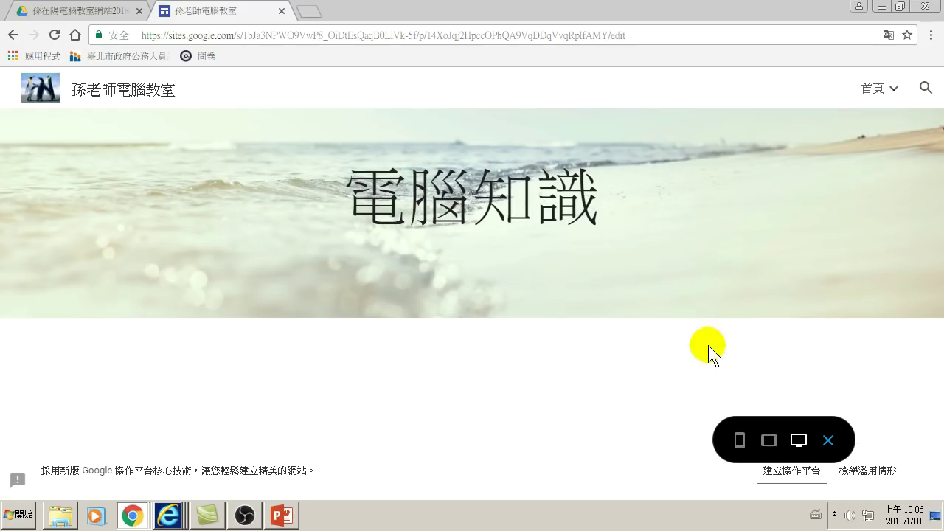
click(739, 441)
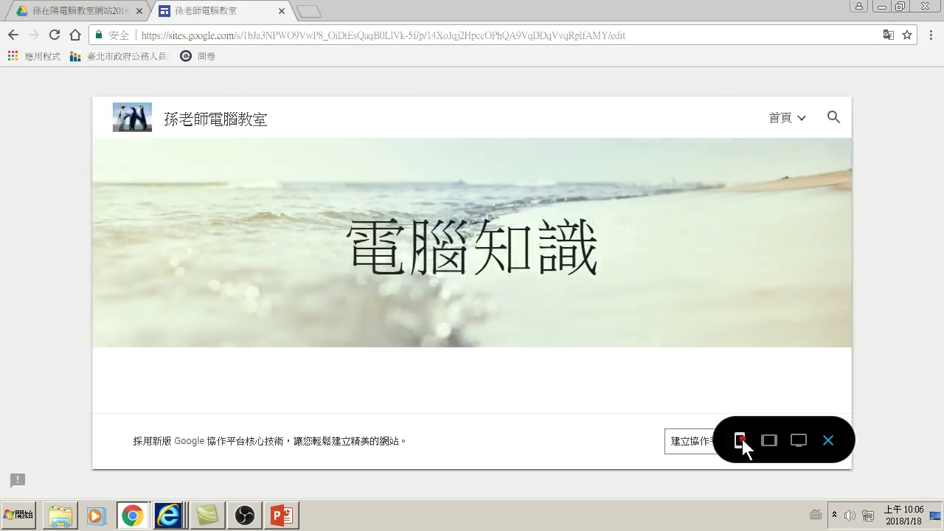
click(769, 446)
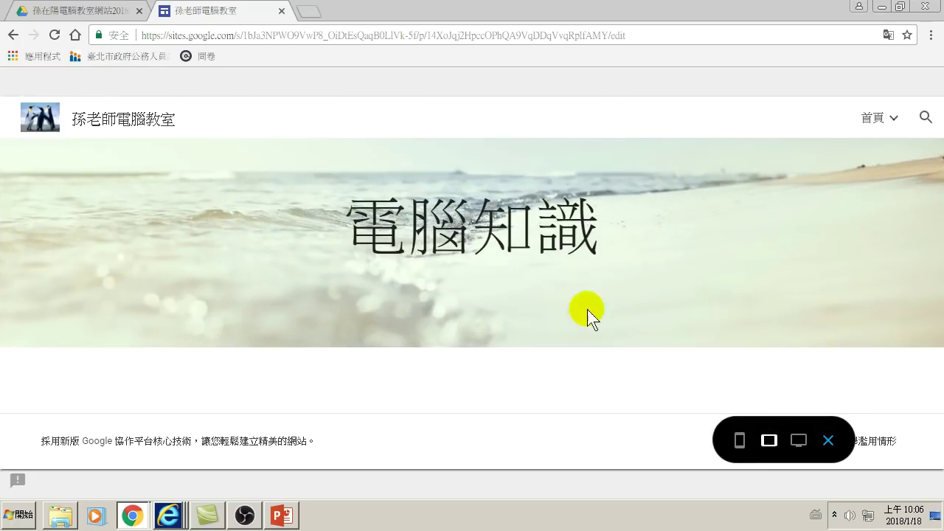
Close the editor tab, reopen the site file from Drive, and decline the translation offer
click(281, 11)
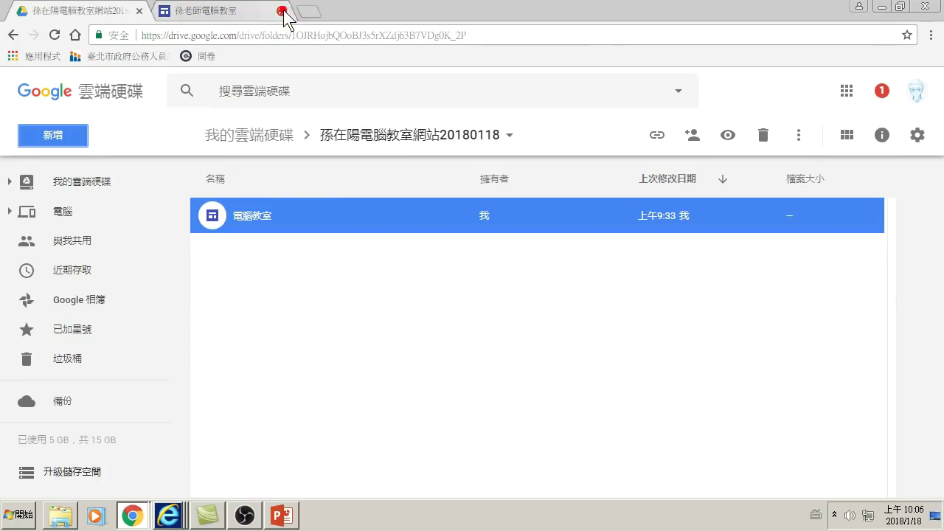
double_click(258, 210)
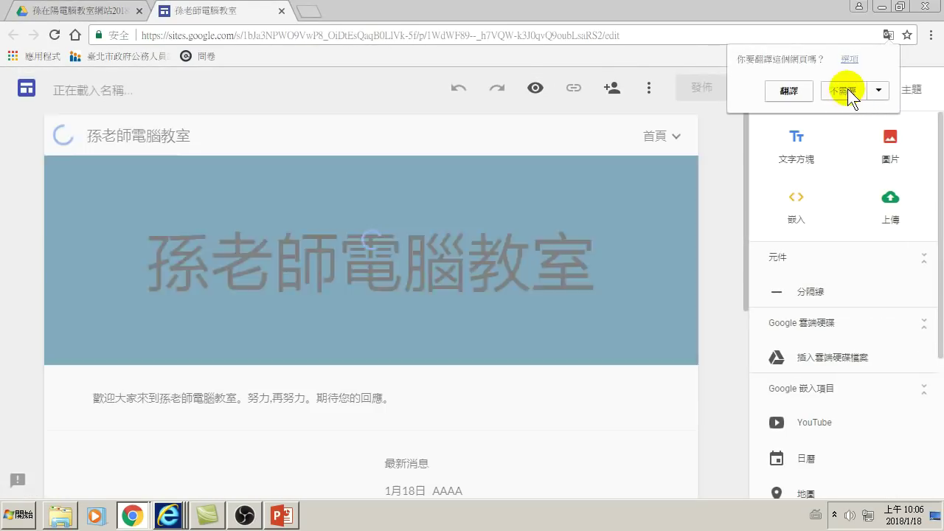
click(845, 91)
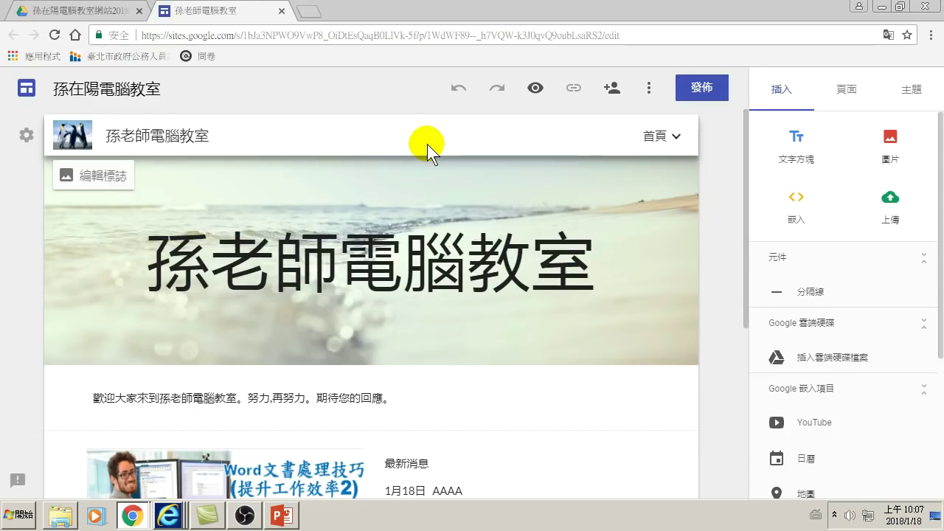
mouse_move(480, 232)
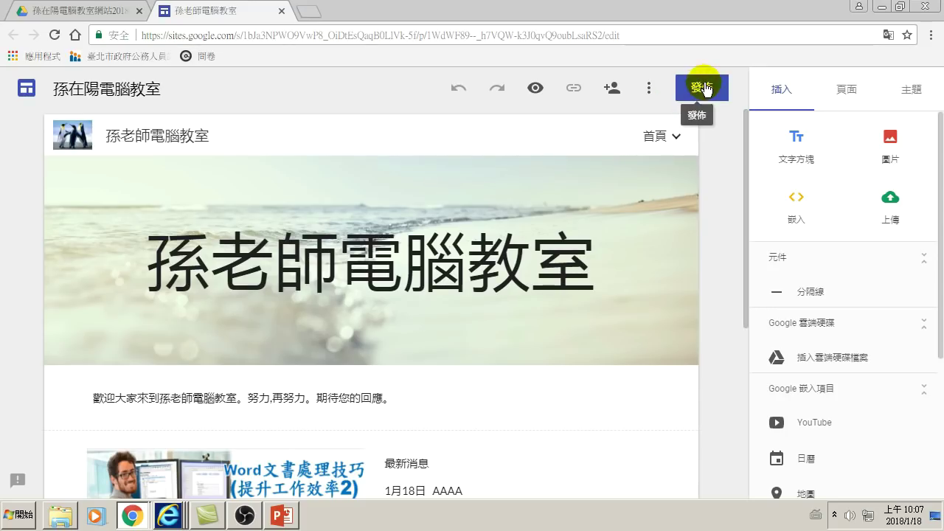
click(697, 91)
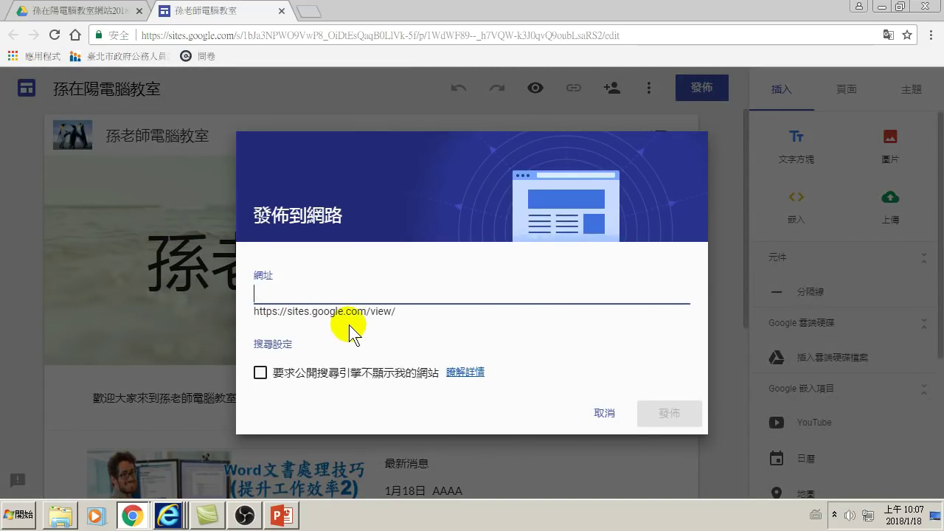
drag(254, 311, 378, 308)
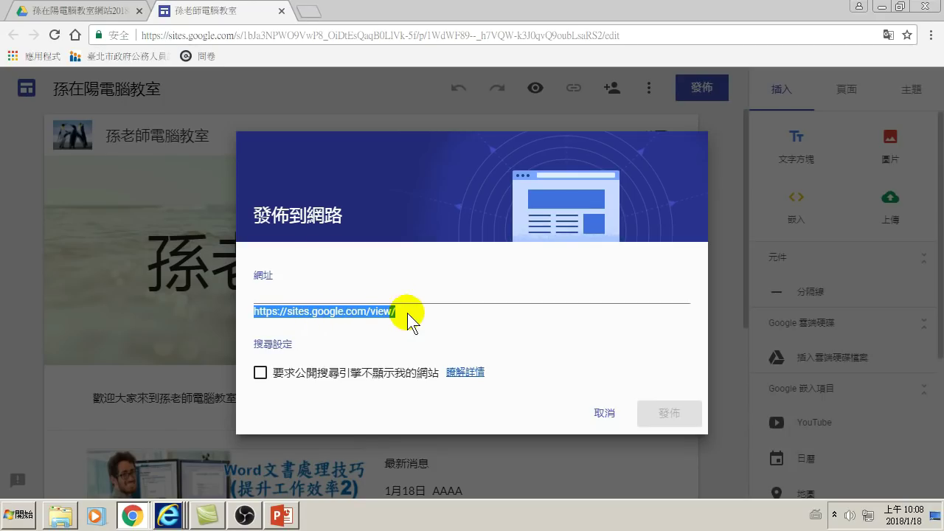
click(305, 295)
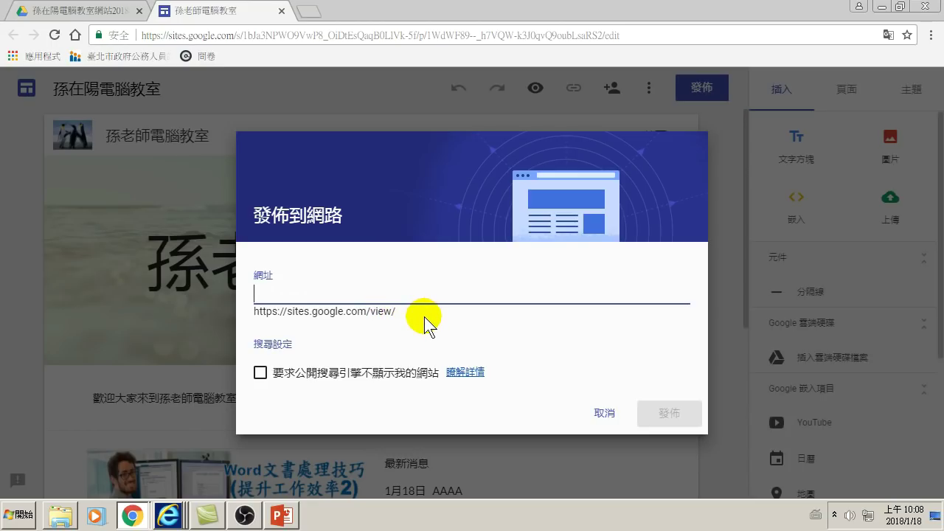
text(k)
key(BackSpace)
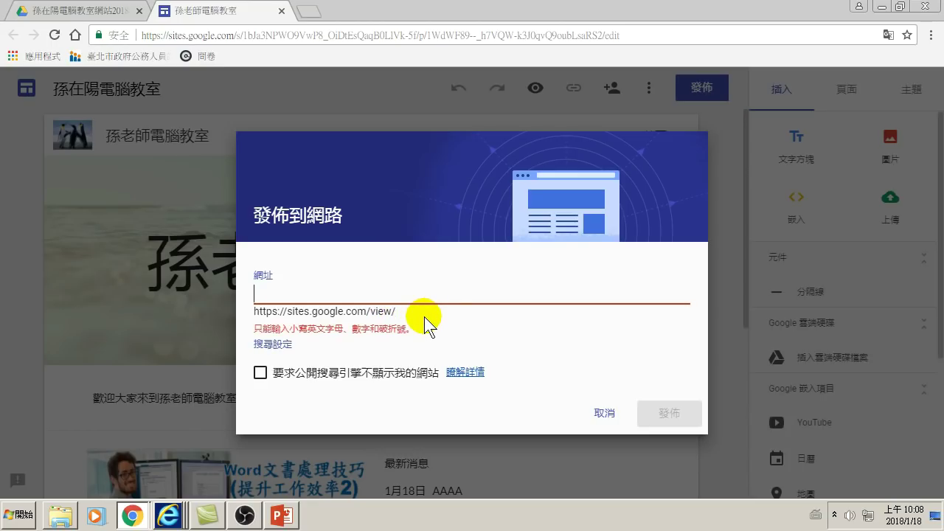
text(kensun3)
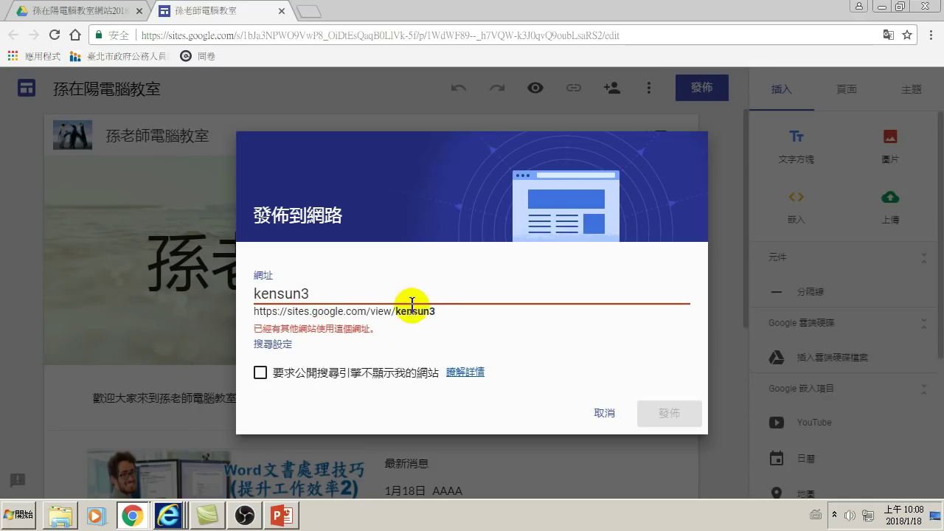
click(300, 293)
drag(299, 292, 318, 294)
text(4)
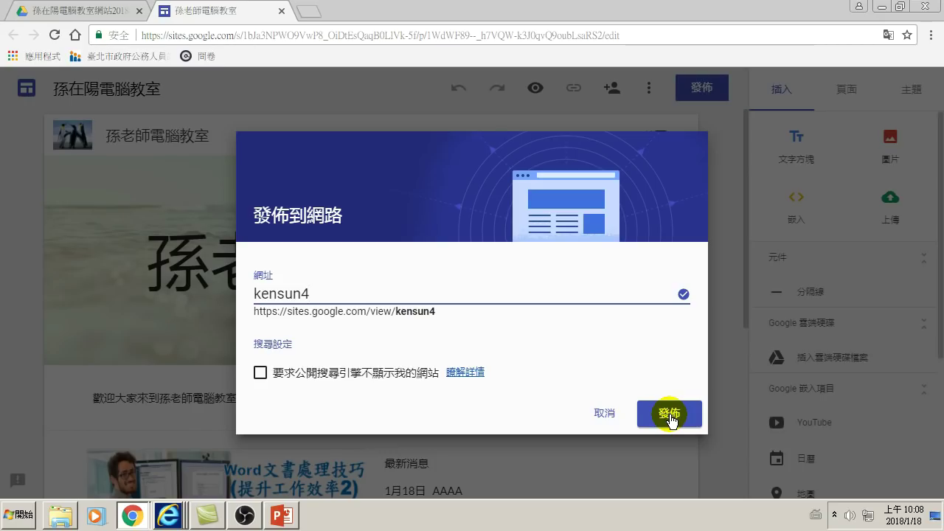
click(613, 416)
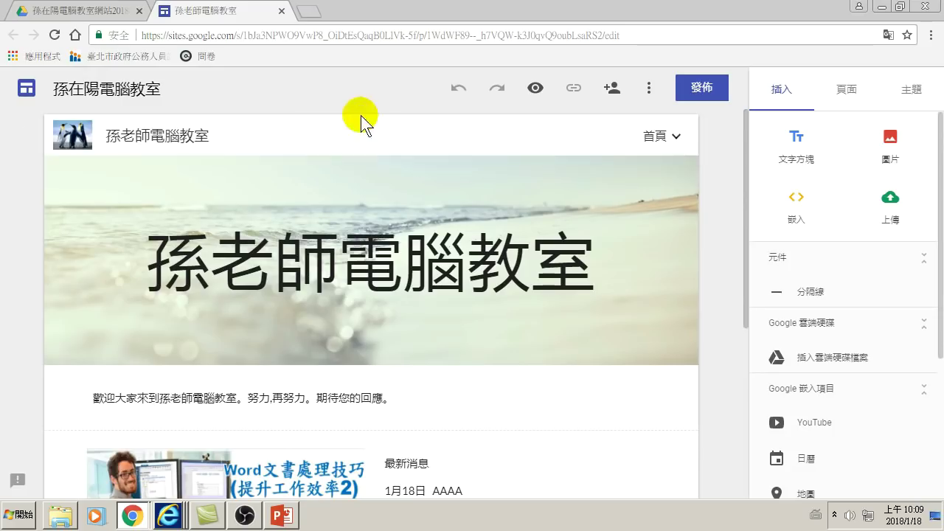
Preview the home page at phone width, opening and closing the navigation drawer and scrolling
click(537, 89)
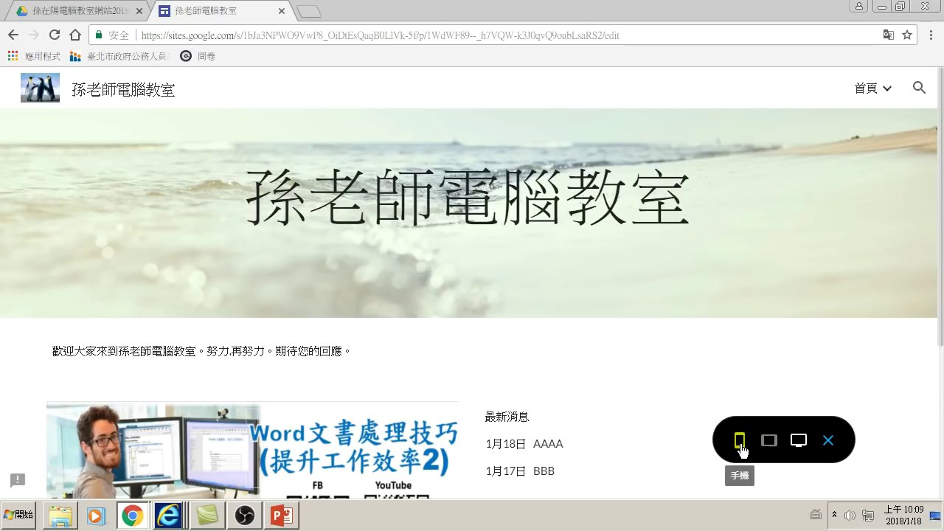
click(739, 441)
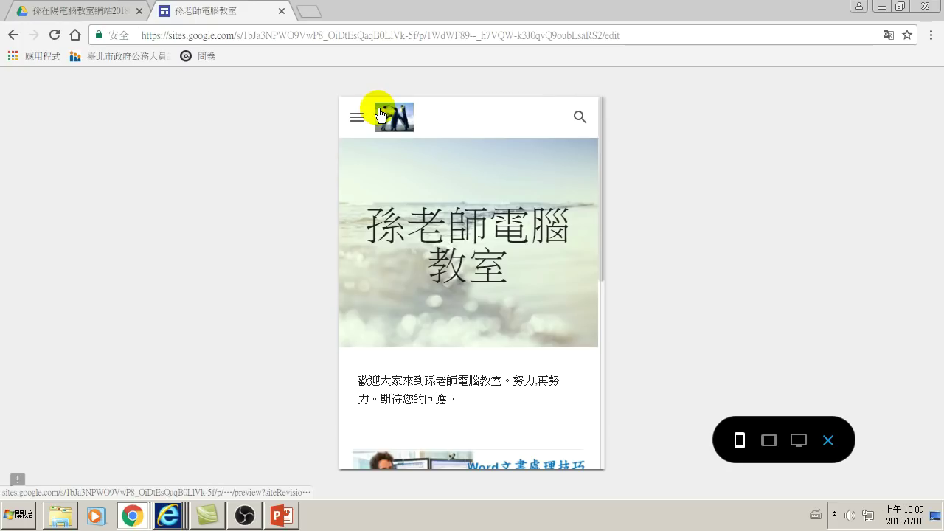
click(358, 119)
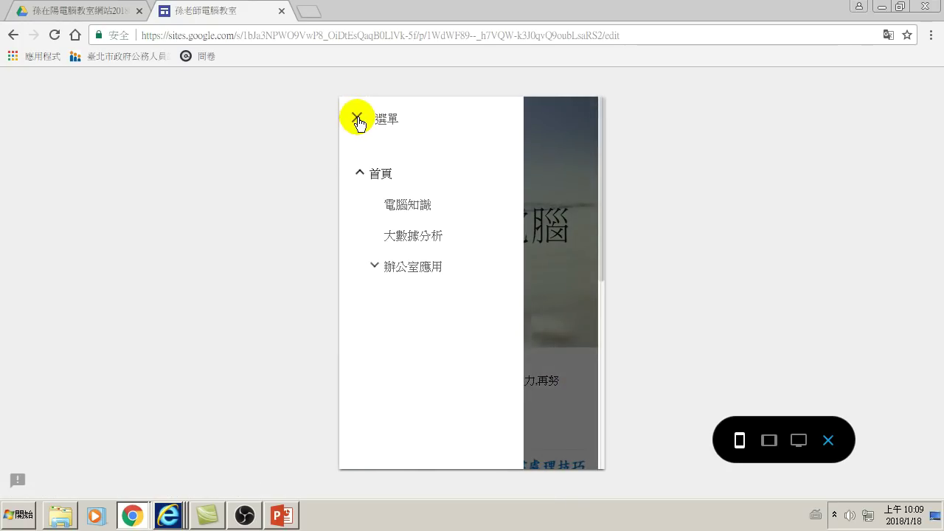
click(359, 121)
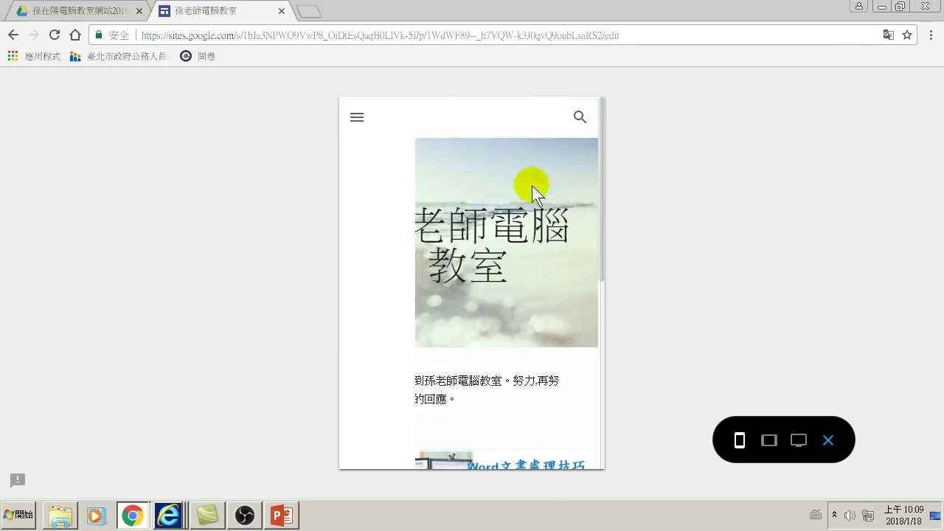
scroll(492, 292, down, 5)
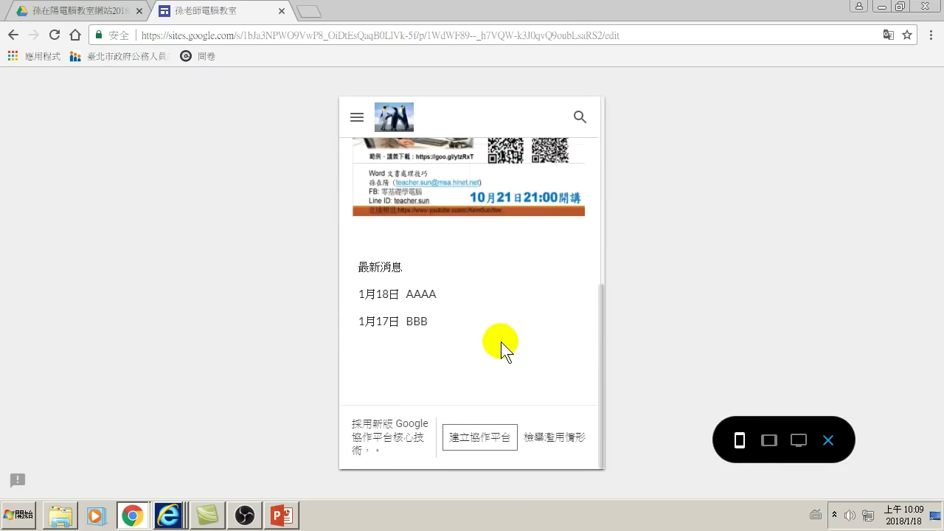
scroll(500, 358, up, 5)
right_click(510, 312)
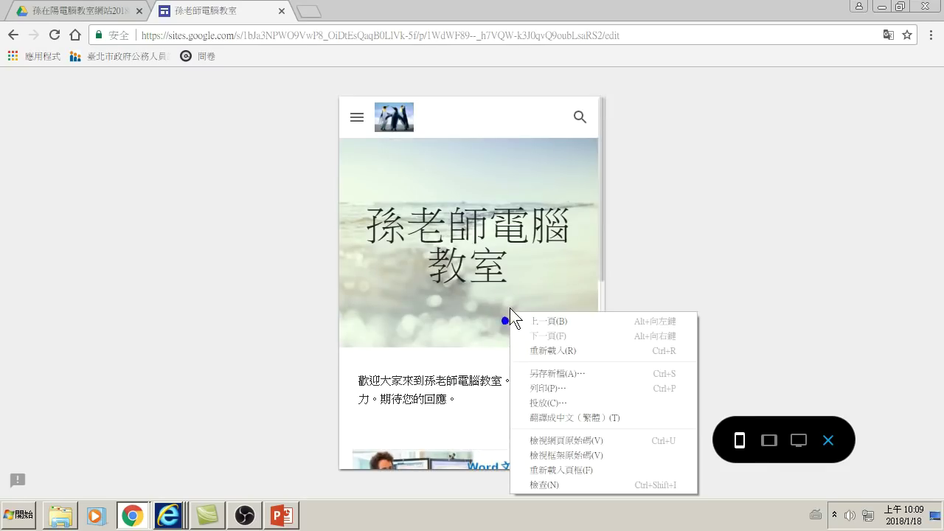
click(678, 194)
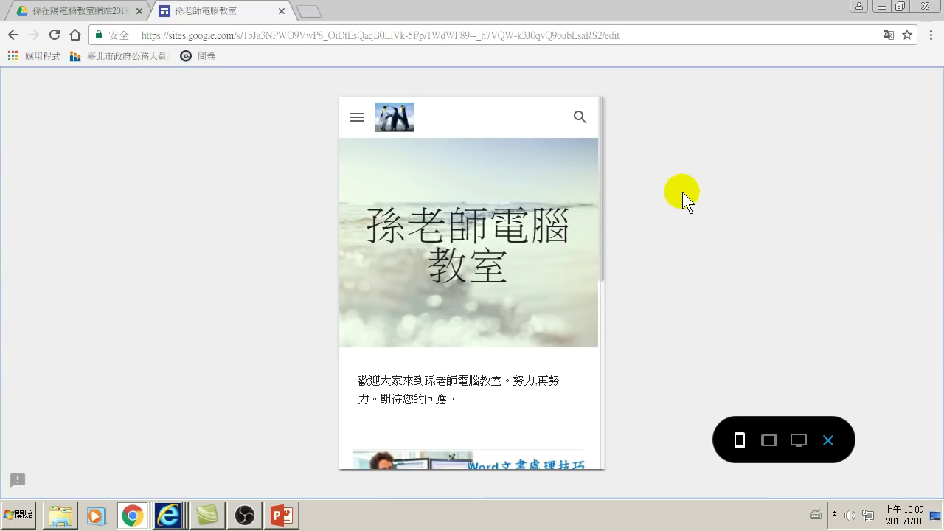
In the phone preview, visit Word文書處理 and 大數據分析, switch to desktop width, and exit preview
click(355, 121)
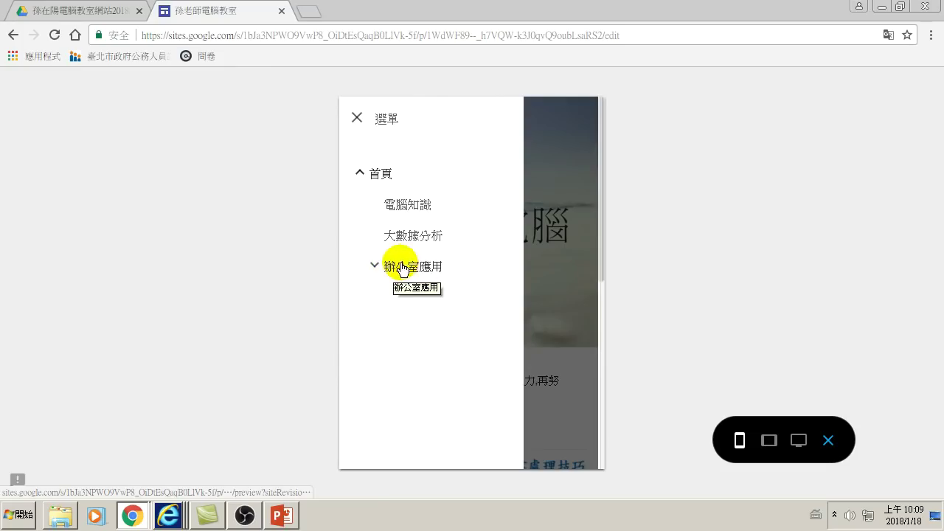
click(376, 269)
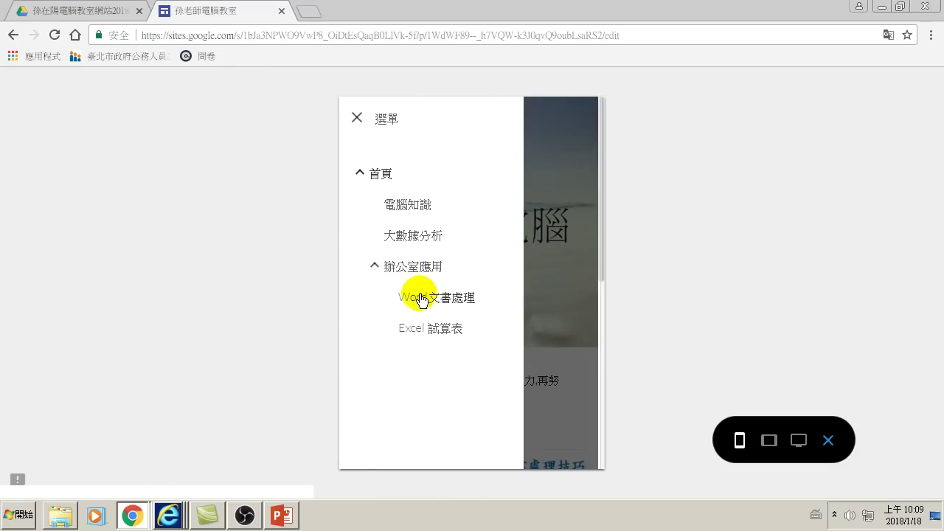
click(440, 301)
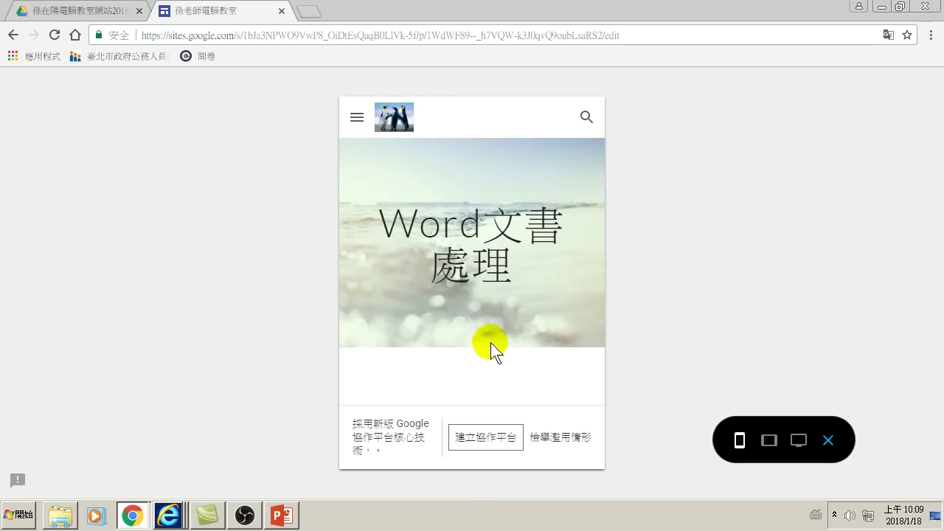
click(358, 117)
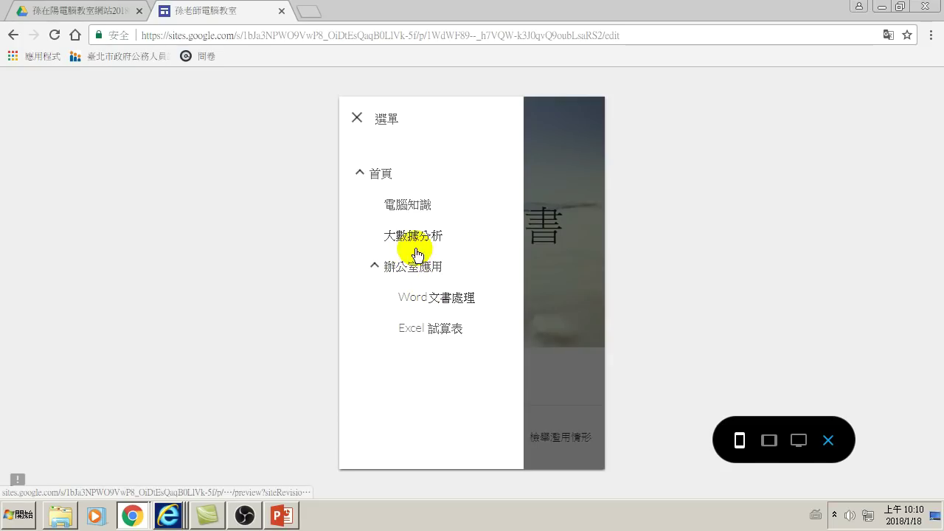
click(410, 235)
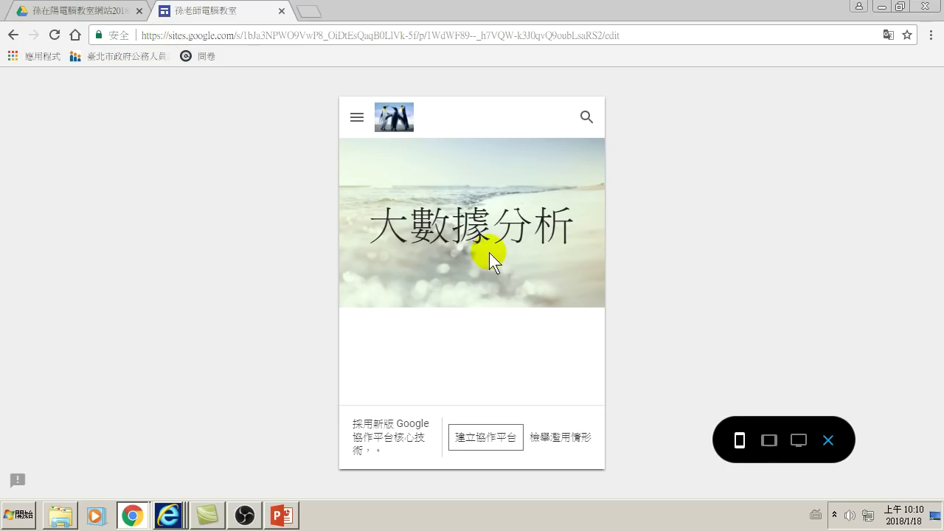
click(799, 442)
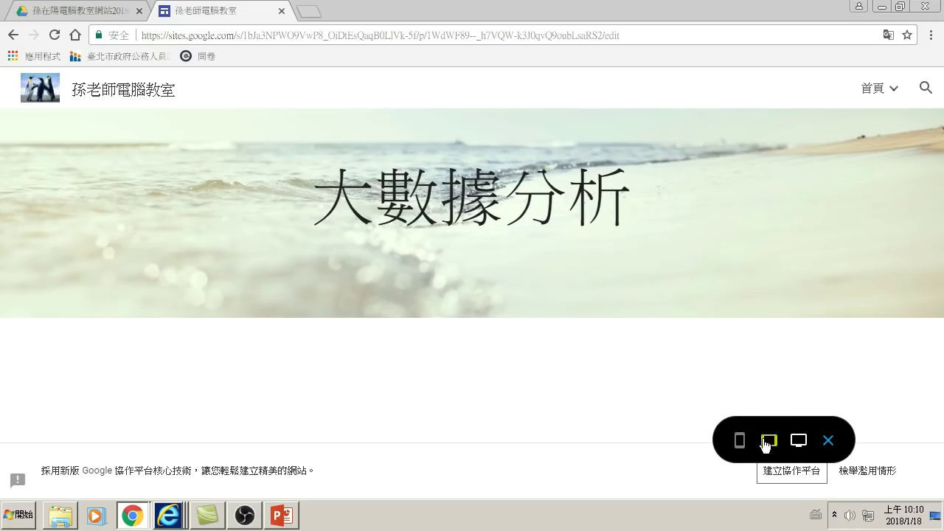
click(828, 441)
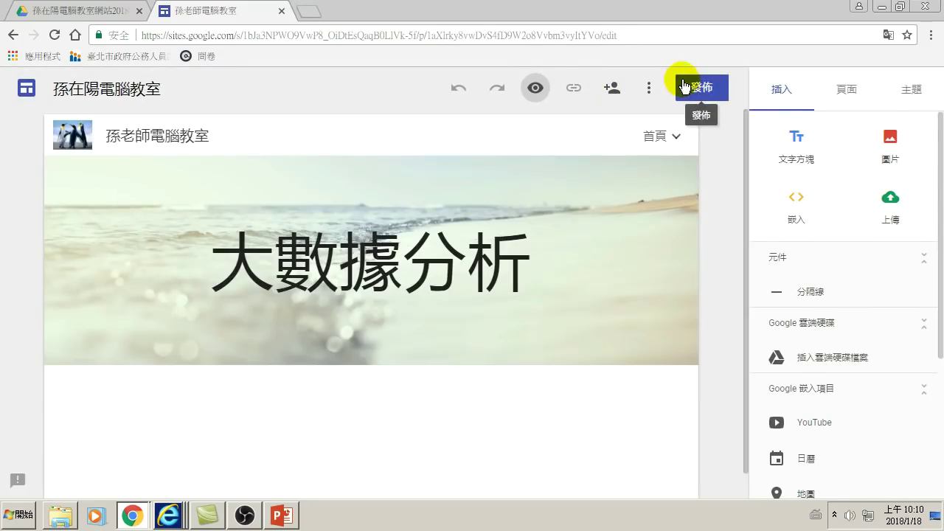
Publish the site at the web address kensun4
click(700, 96)
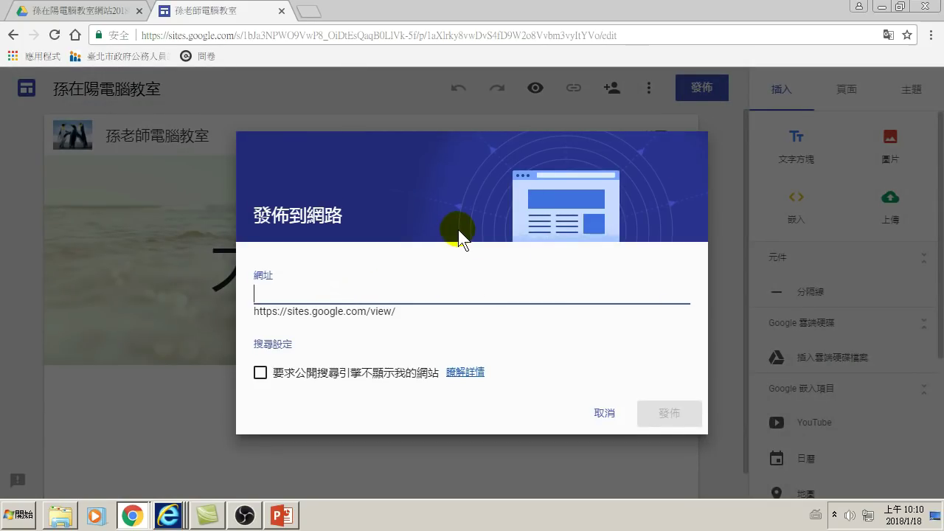
text(k)
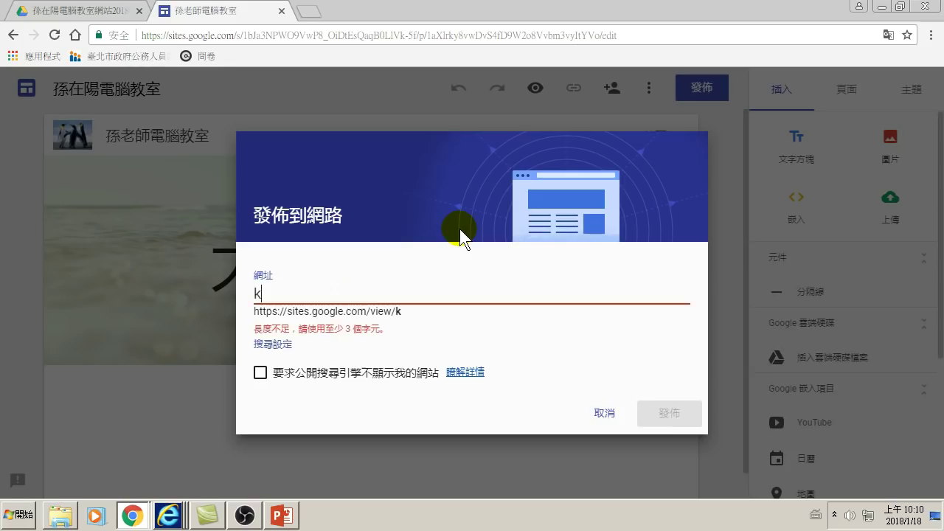
text(ensun)
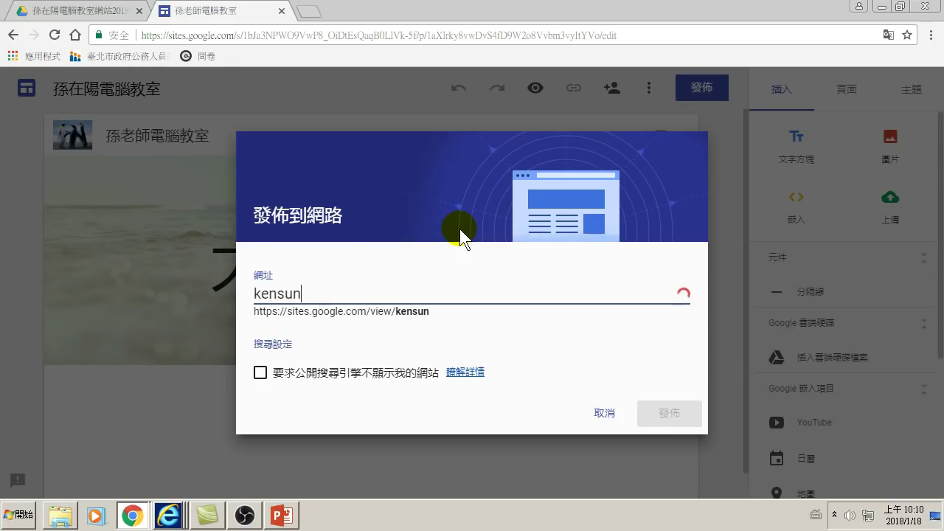
text(4)
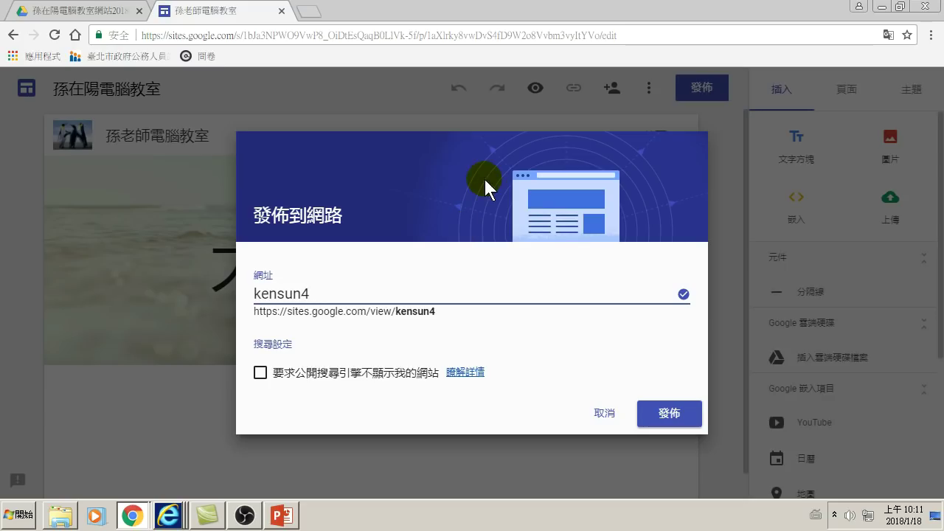
click(666, 415)
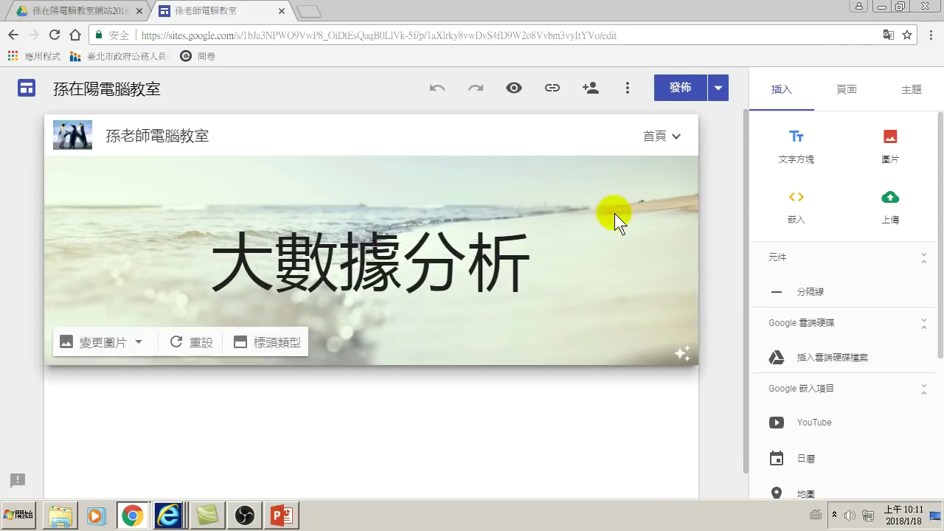
Open the published site and trim its address to sites.google.com/view/kensun4/ to load the home page
click(717, 90)
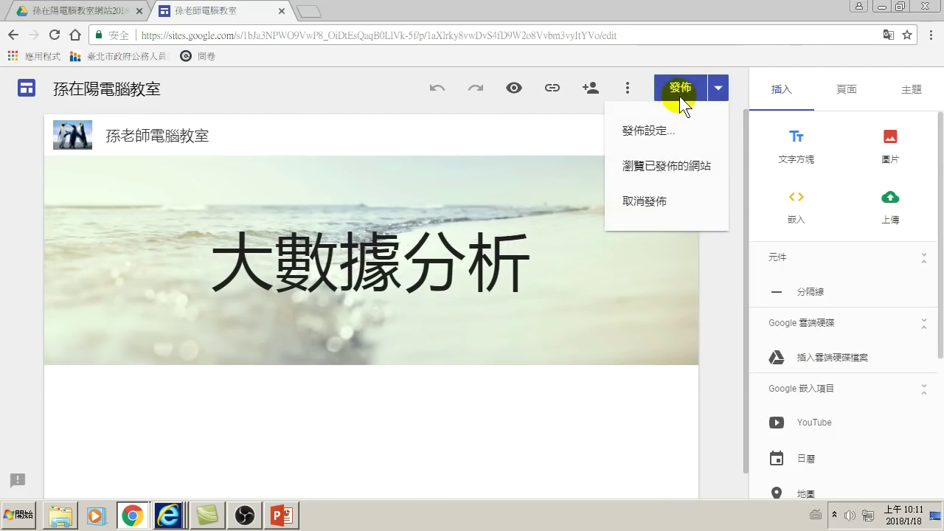
click(664, 167)
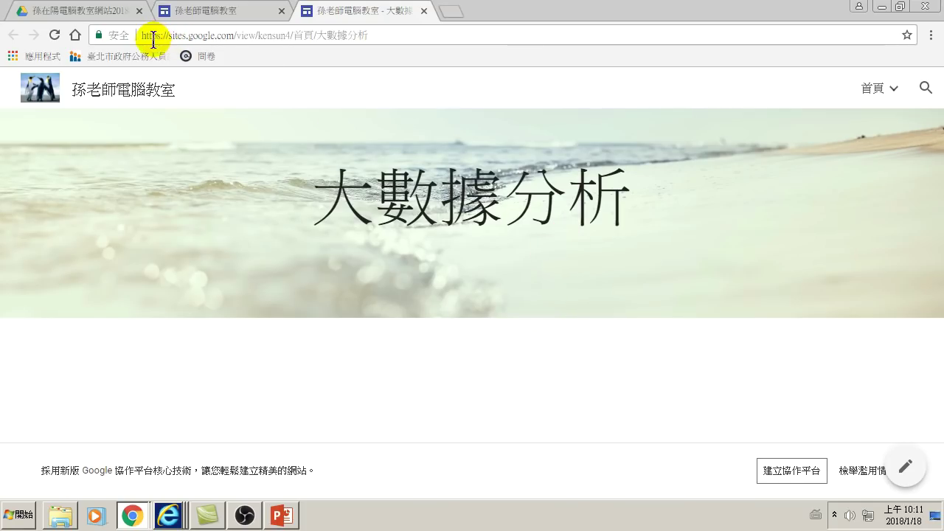
drag(140, 35, 163, 34)
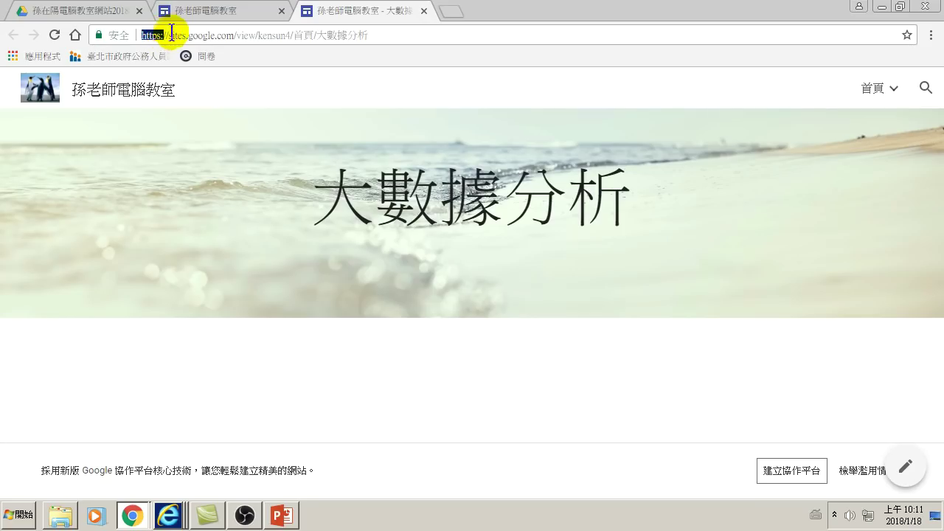
drag(168, 35, 336, 36)
click(285, 35)
key(shift+End)
key(Delete)
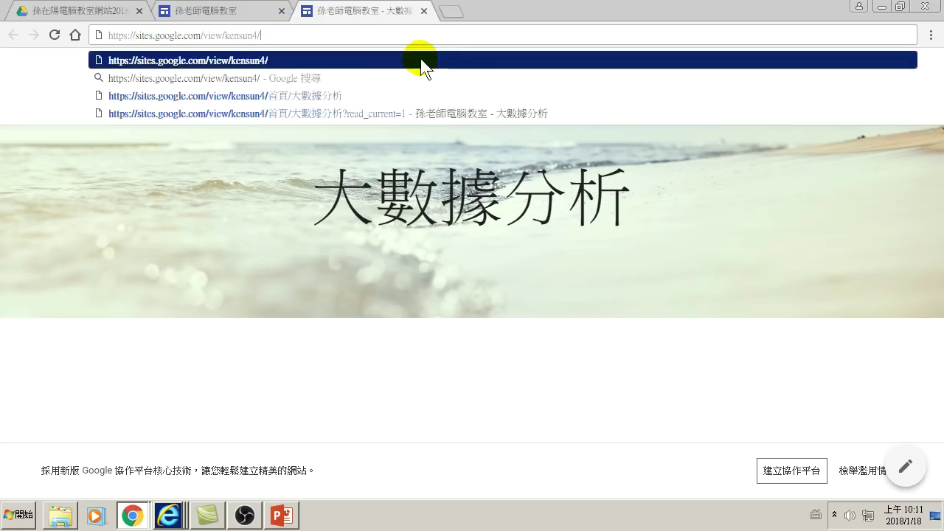
key(Return)
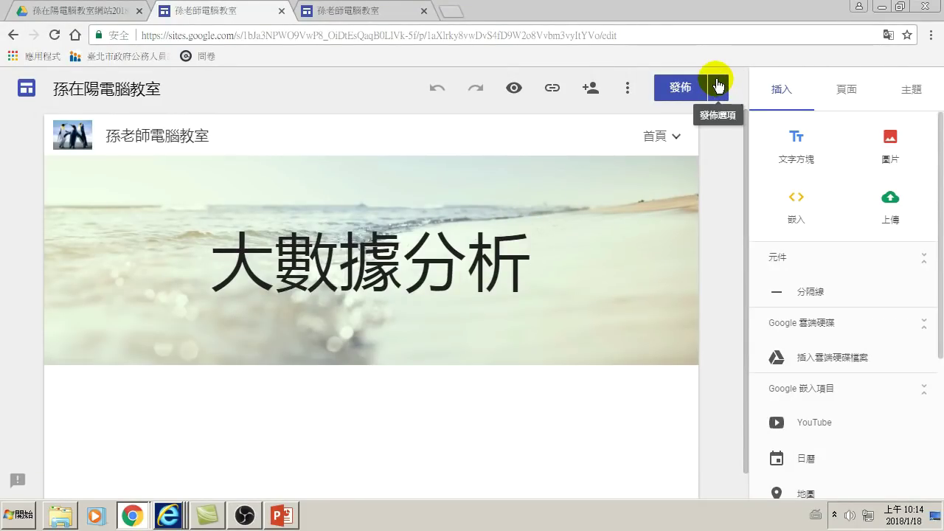
click(717, 86)
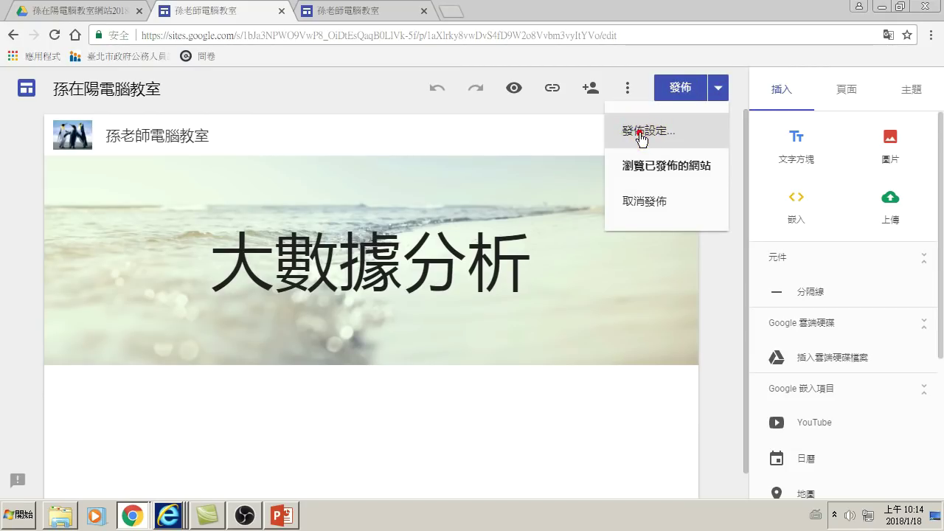
click(642, 133)
click(490, 266)
drag(490, 261, 308, 256)
right_click(334, 262)
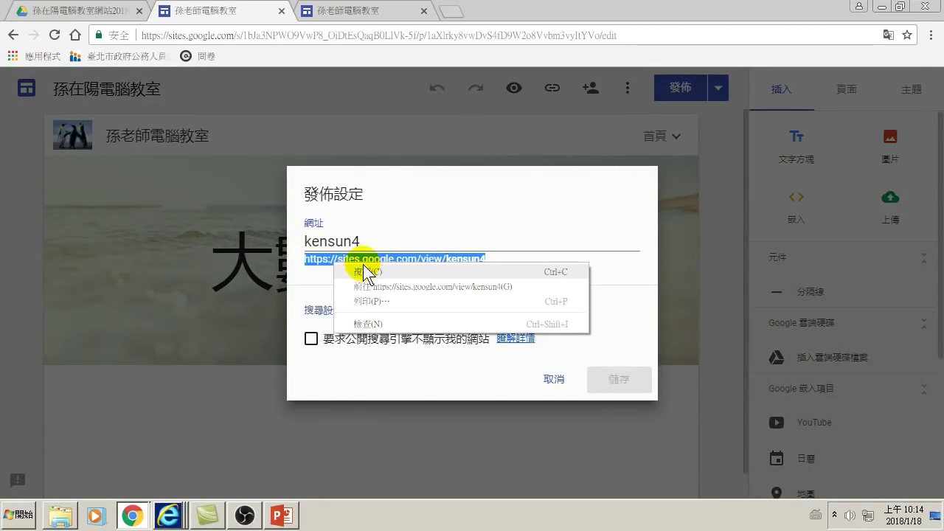
click(365, 271)
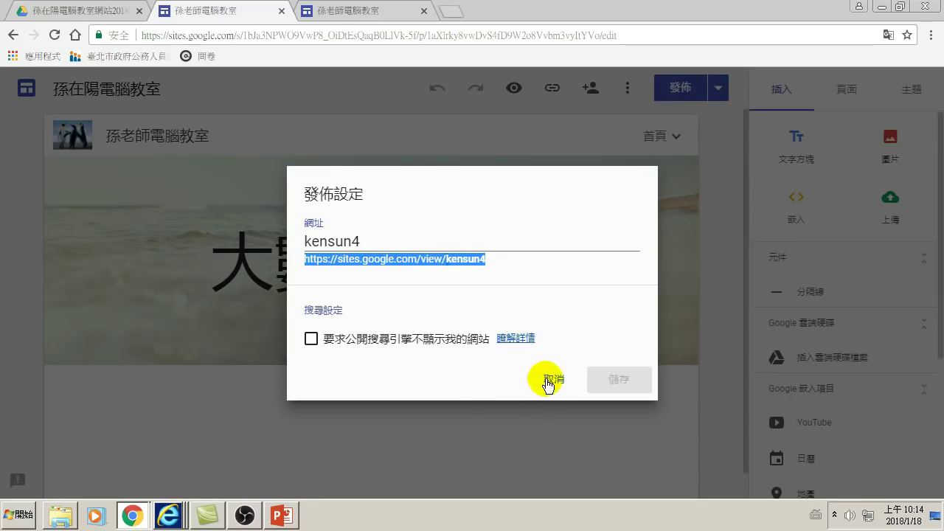
click(552, 379)
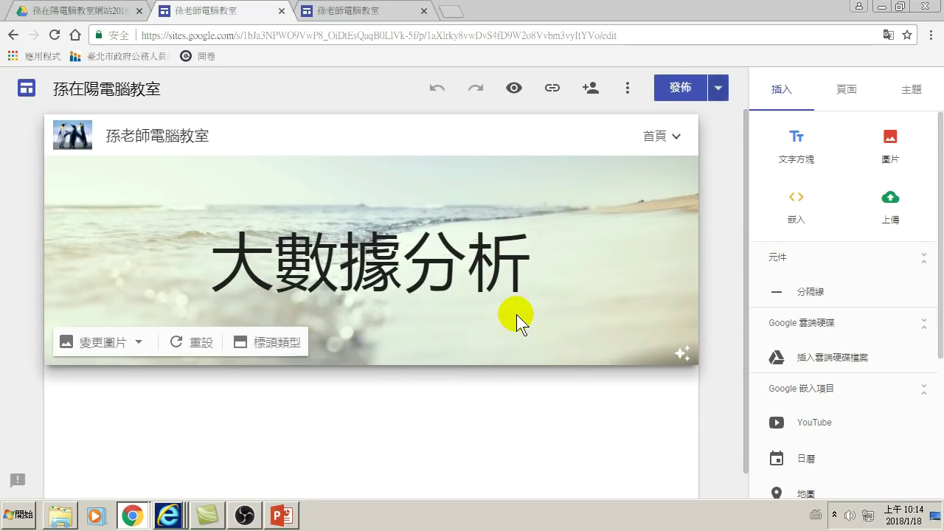
Go to the 首頁 home page and show the page list in the right panel
click(627, 88)
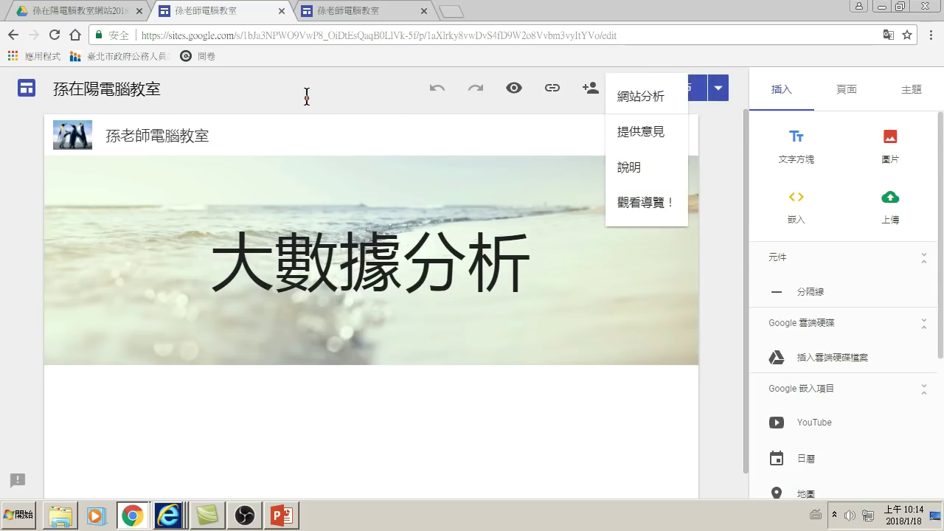
click(341, 82)
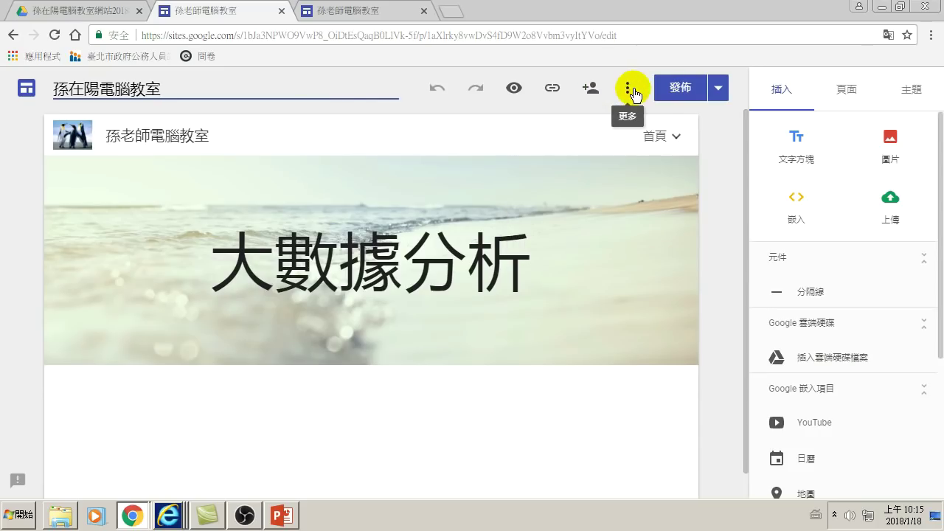
mouse_move(676, 169)
click(652, 139)
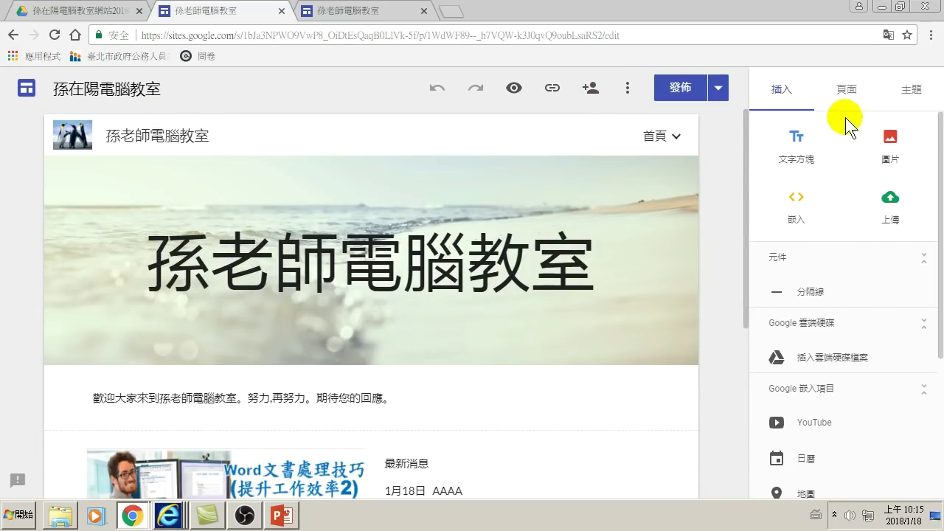
click(846, 89)
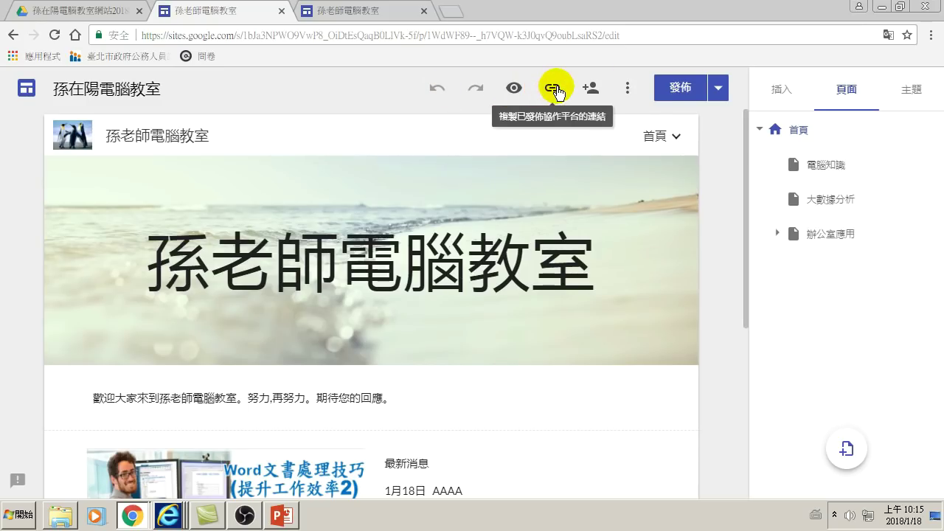
Select the end of the welcome sentence, then bring up the More menu offering 網站分析
click(386, 398)
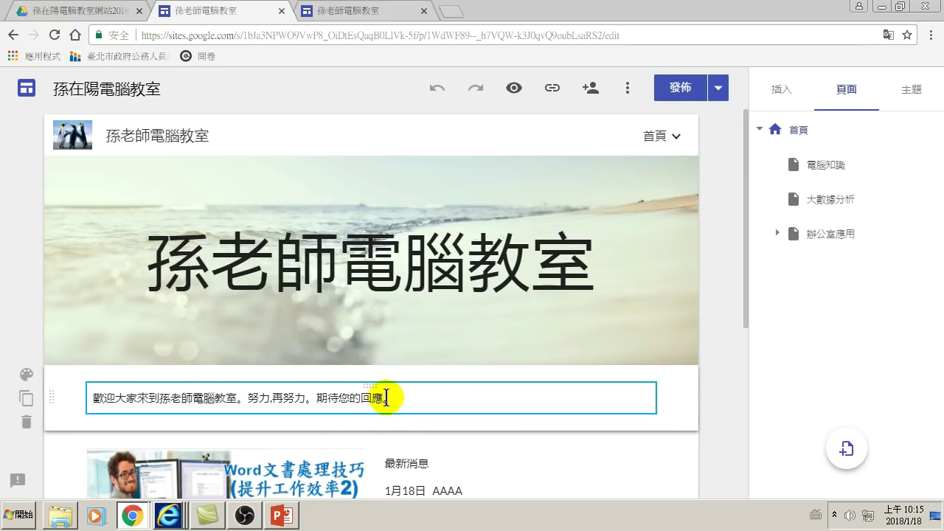
double_click(386, 398)
drag(385, 399, 335, 405)
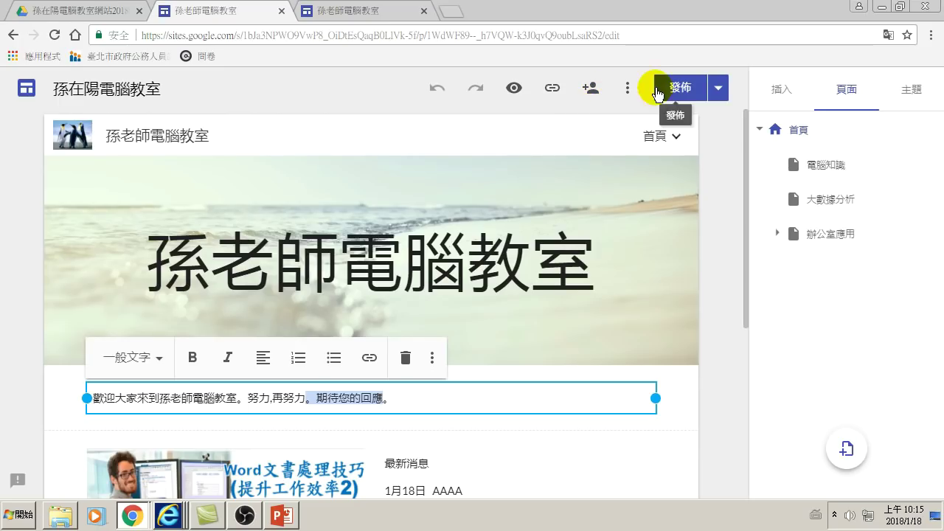
click(628, 94)
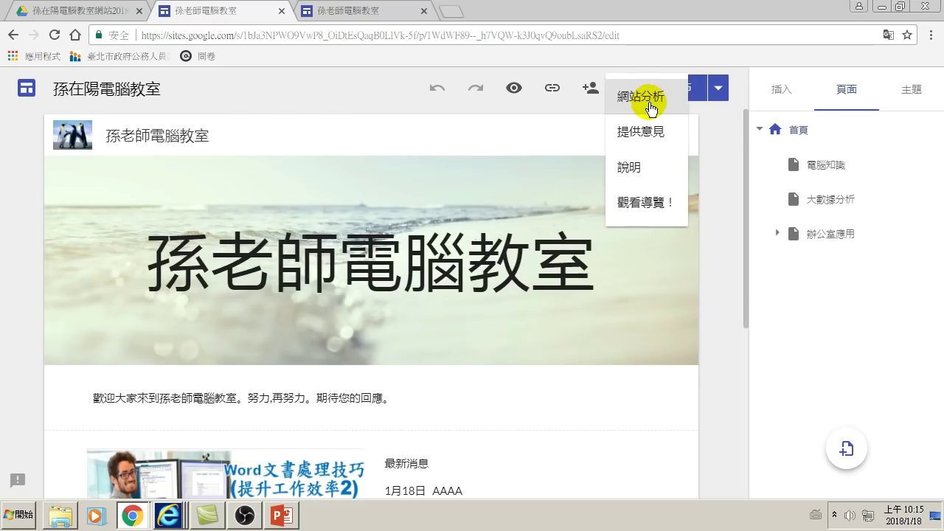
click(649, 104)
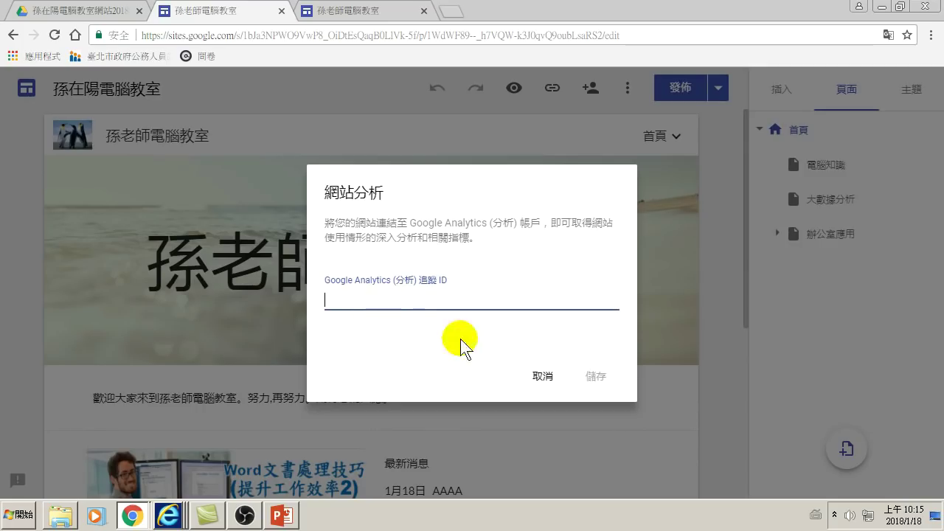
click(543, 376)
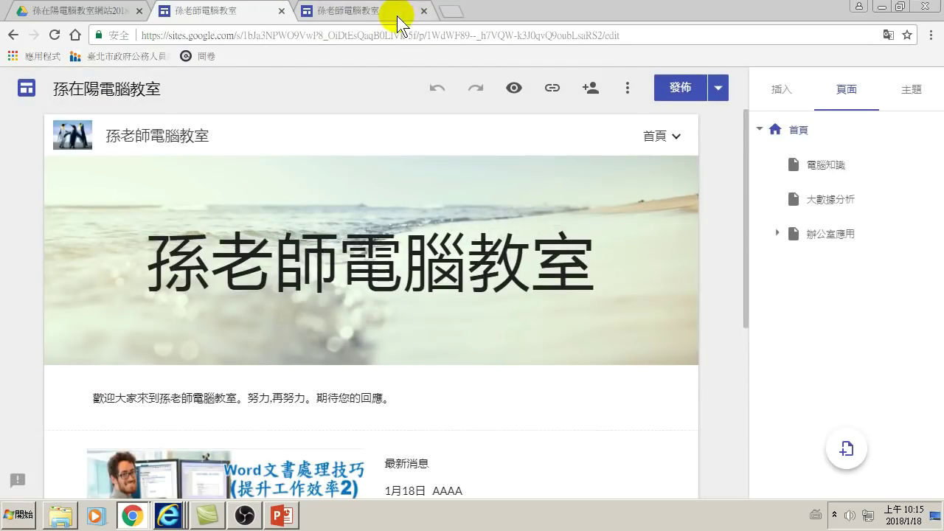
Search 'google analytics' in a new tab and open the Google Analytics site
click(459, 12)
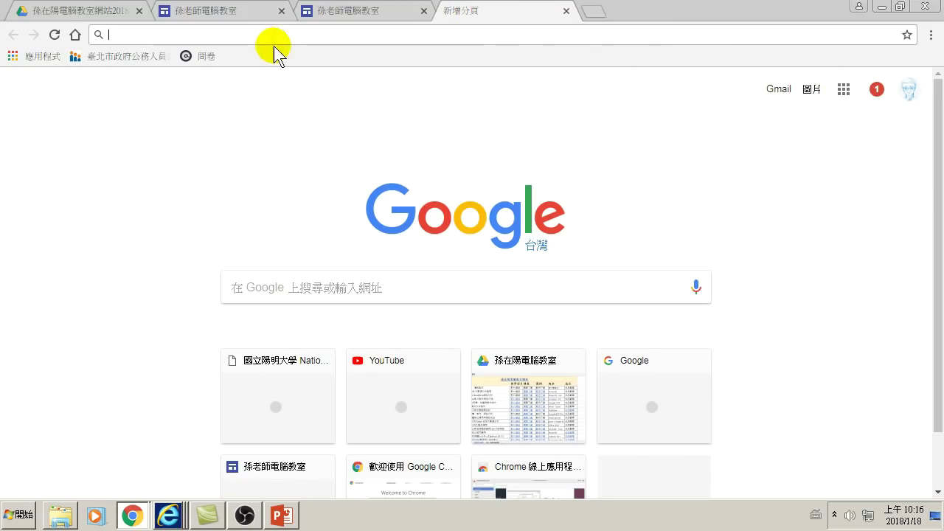
click(279, 284)
text(google)
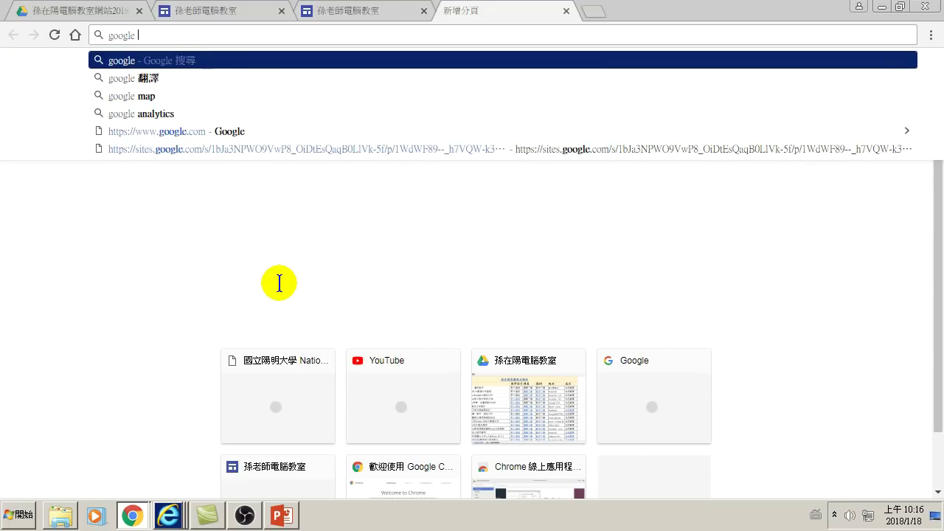
text( analytics)
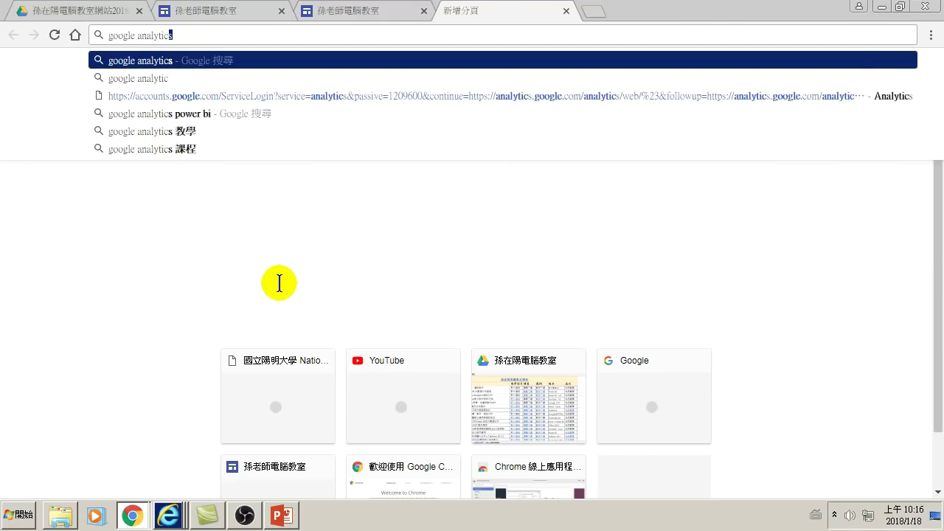
key(Return)
click(156, 206)
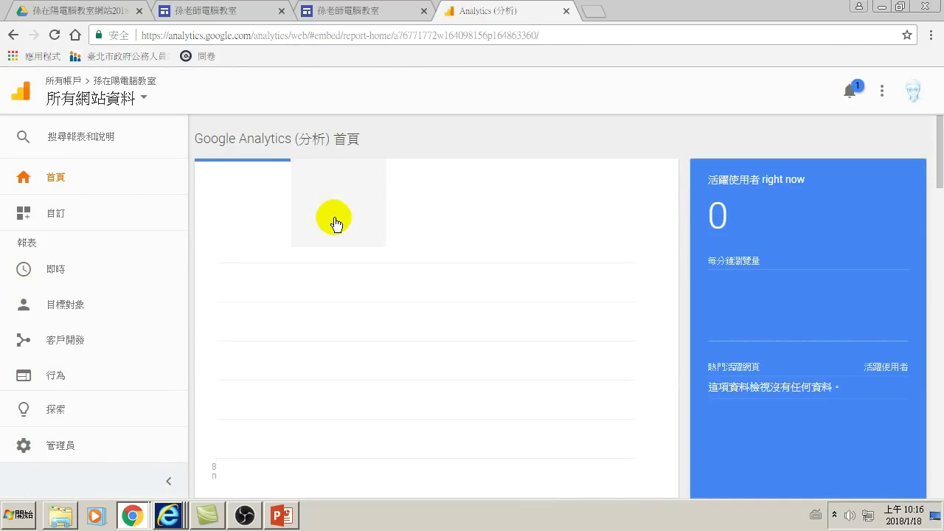
Go to the Google Analytics 管理員 page showing account, property and view settings
mouse_move(286, 270)
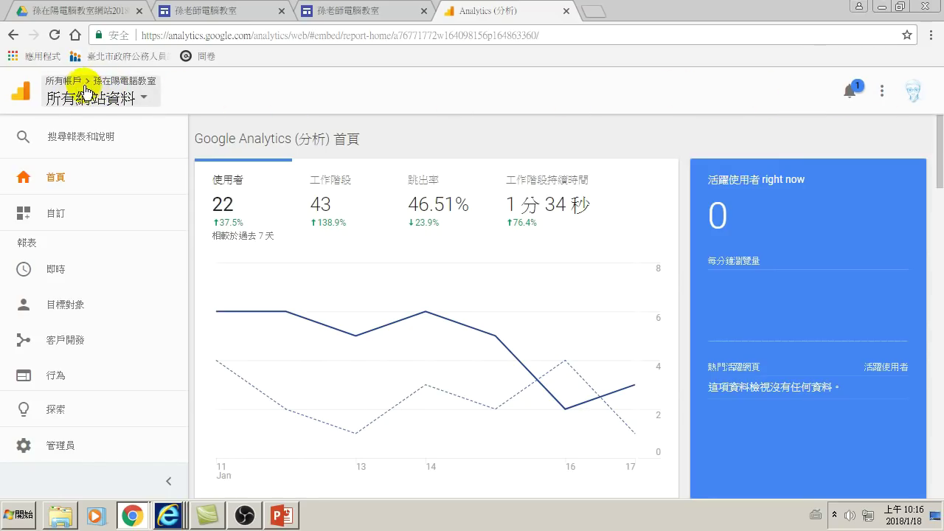
click(59, 447)
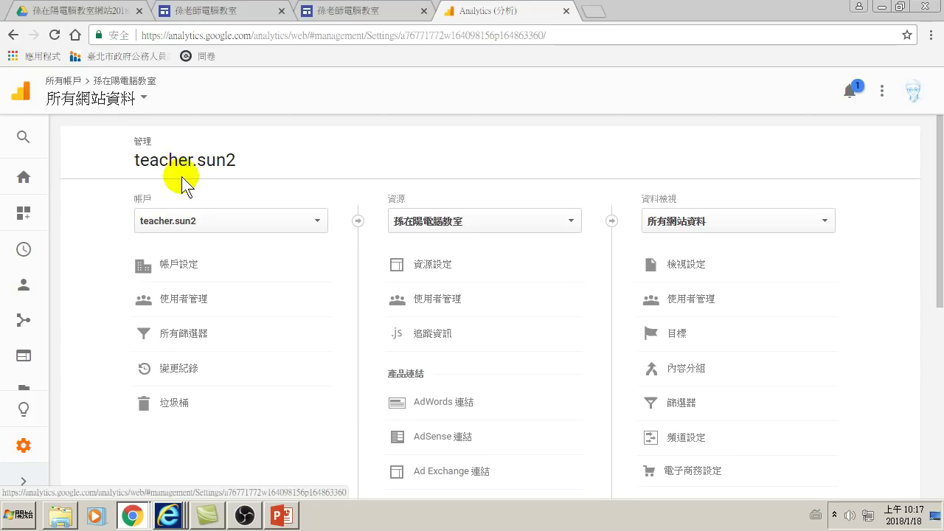
Reselect the account and start a new property via 資源 > 新建資源
click(178, 221)
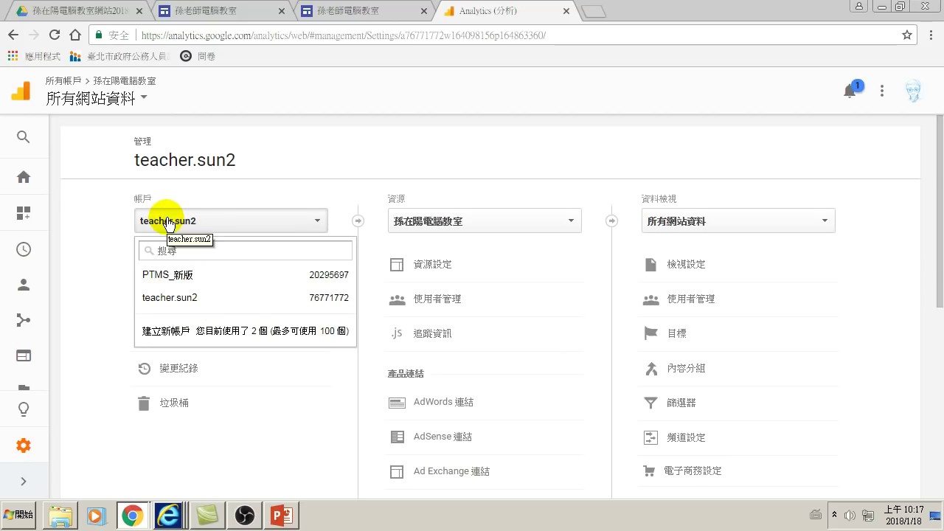
click(190, 215)
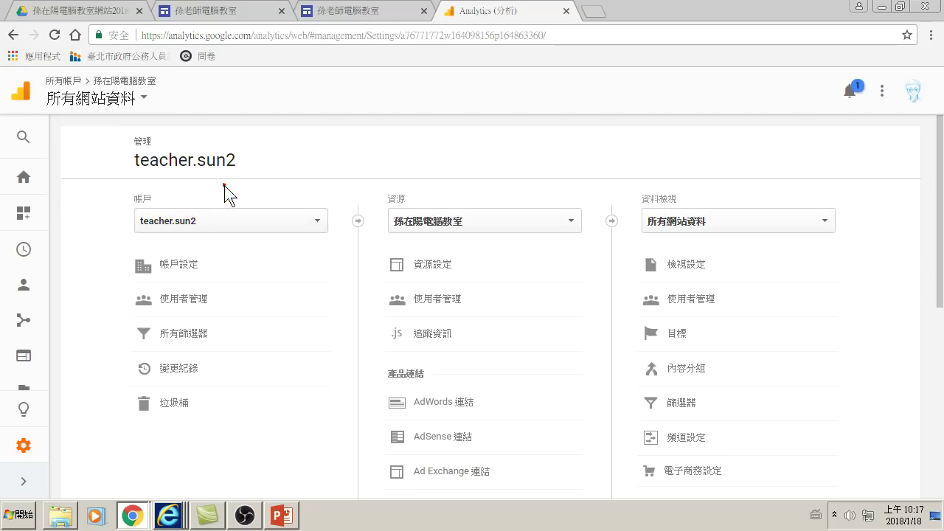
click(197, 225)
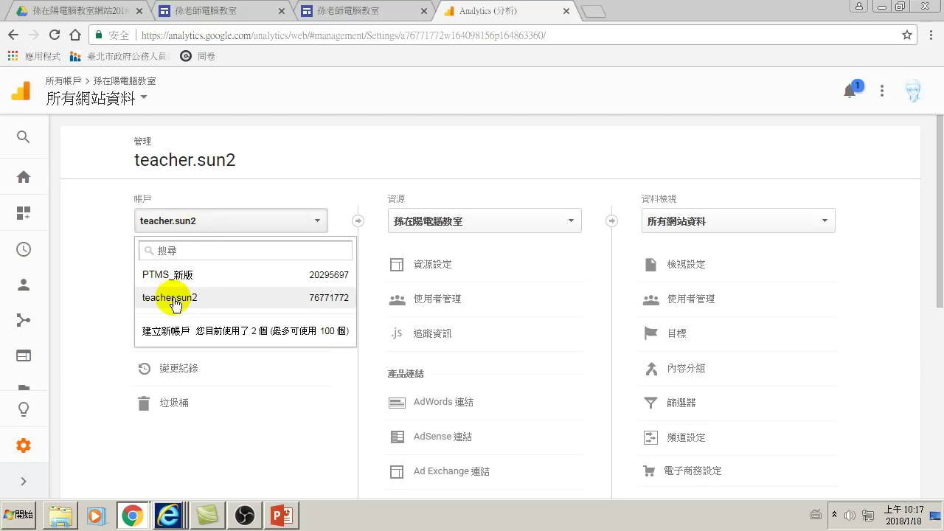
click(181, 298)
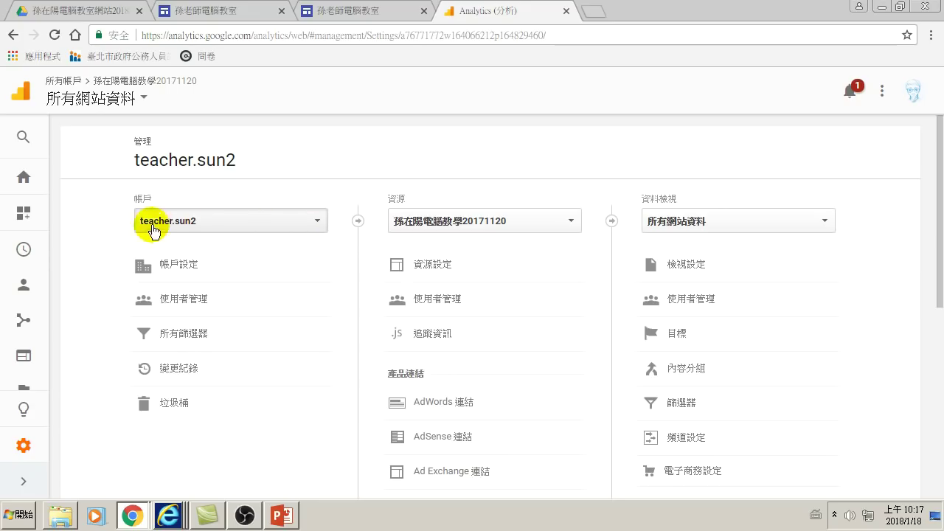
click(568, 221)
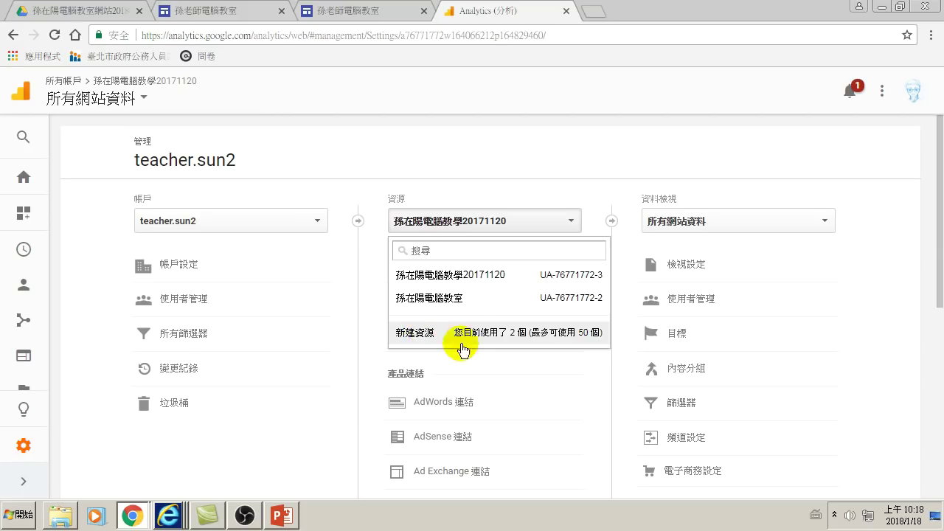
click(464, 328)
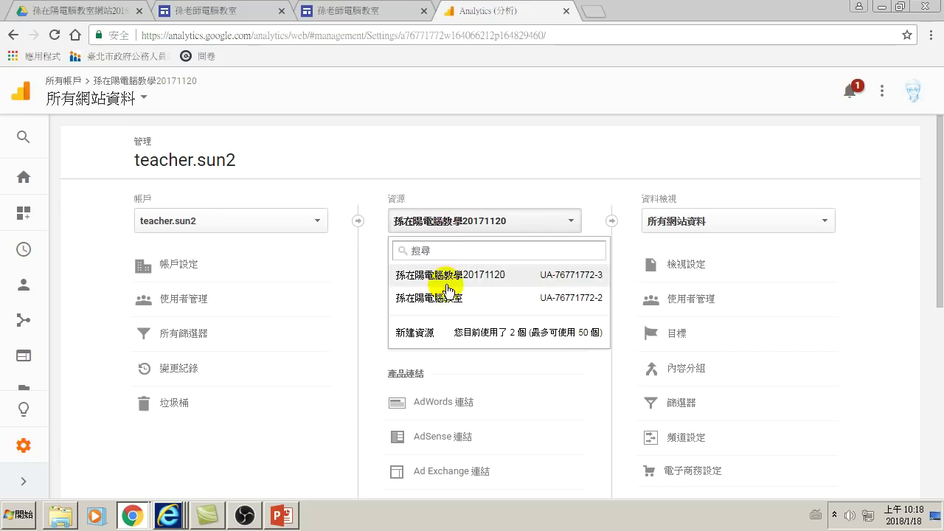
click(411, 333)
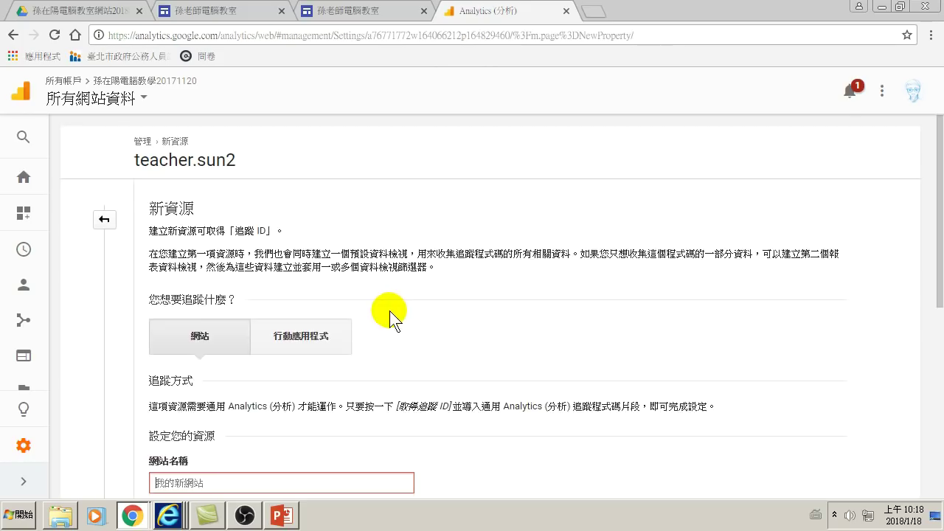
Paste the copied Sites address into the site-name field, then switch to the published site tab
scroll(317, 258, down, 3)
scroll(284, 233, up, 2)
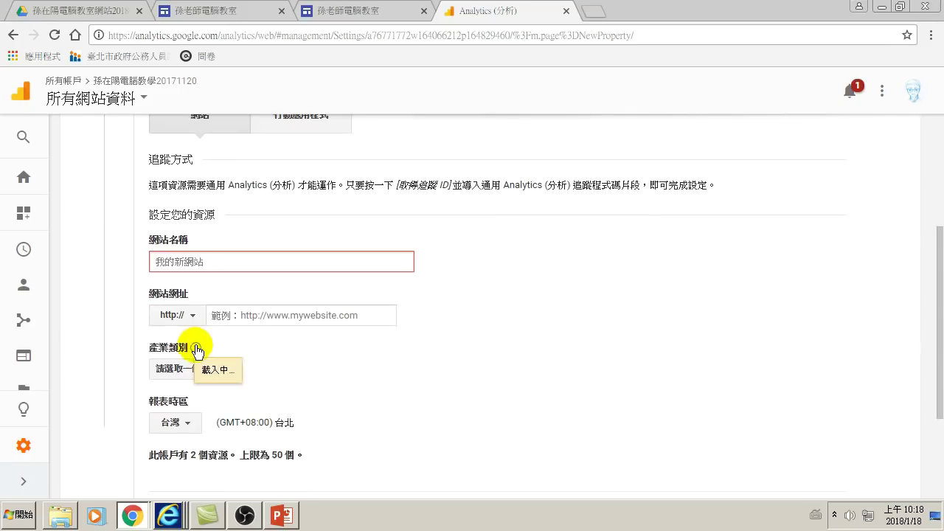
scroll(195, 312, down, 2)
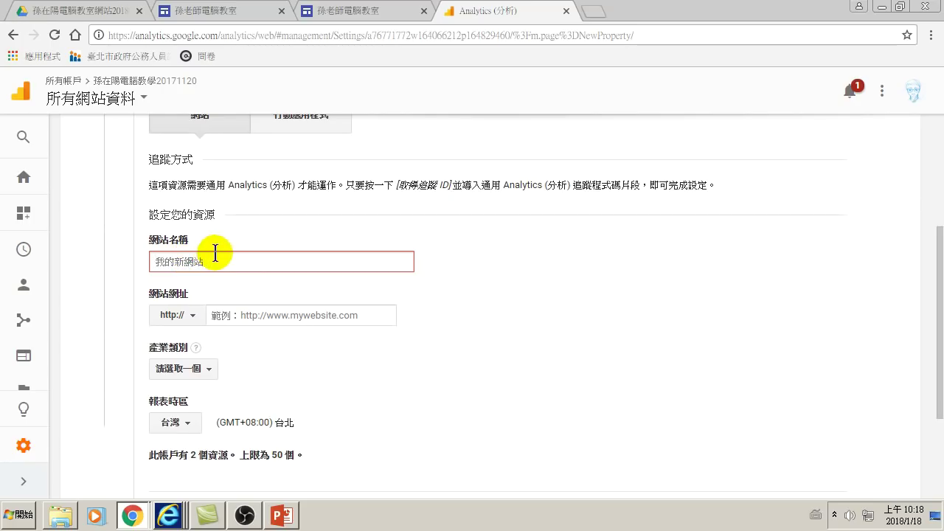
text(https://sites.google.com/view/kensun4)
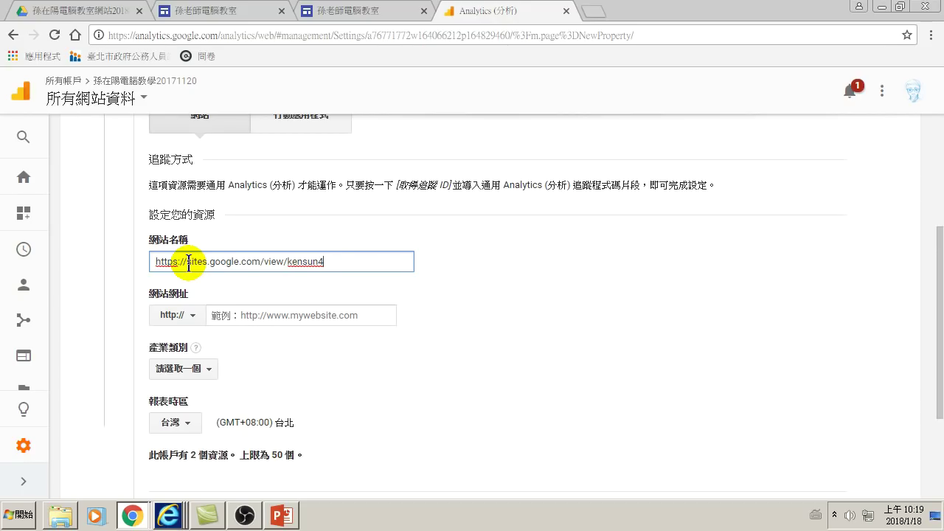
scroll(214, 339, down, 2)
scroll(218, 307, up, 4)
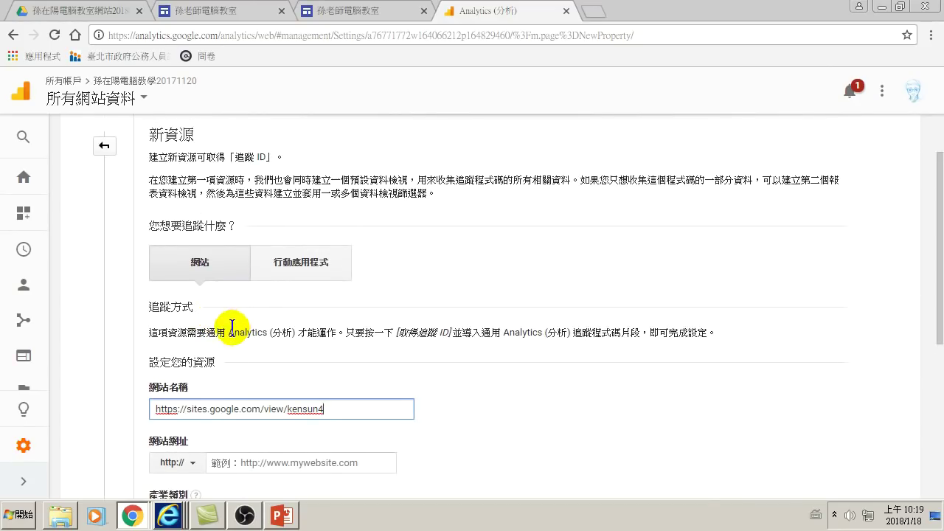
scroll(233, 328, down, 2)
scroll(220, 379, down, 2)
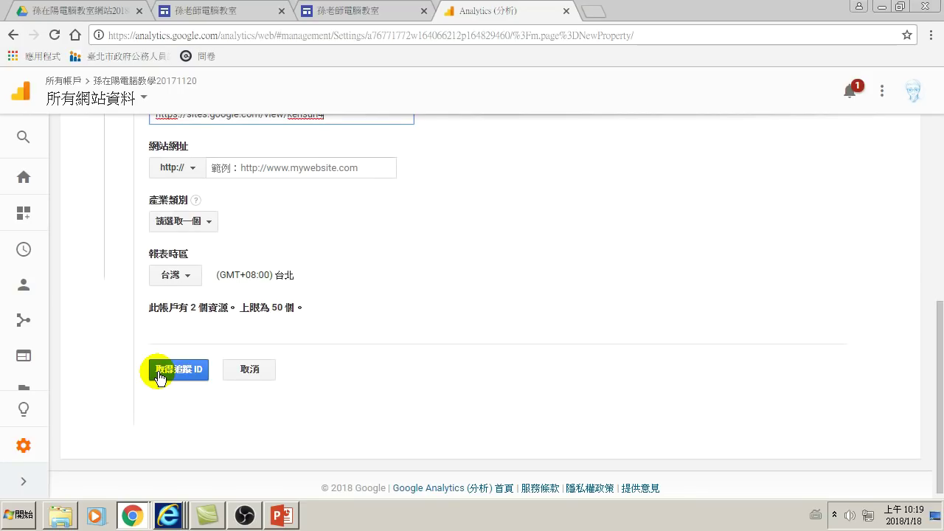
click(380, 12)
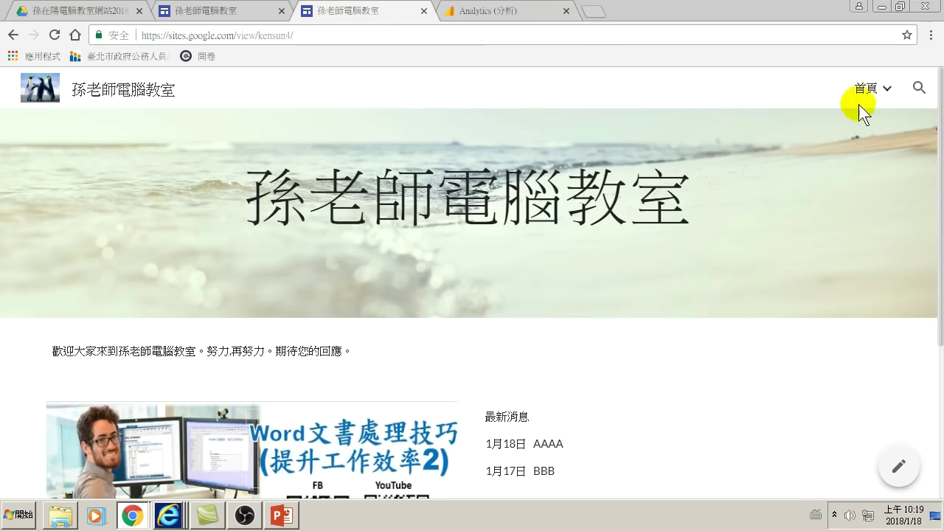
Open the Sites editor's 網站分析 tracking-ID dialog, cancel it, and return to the Analytics tab
click(221, 13)
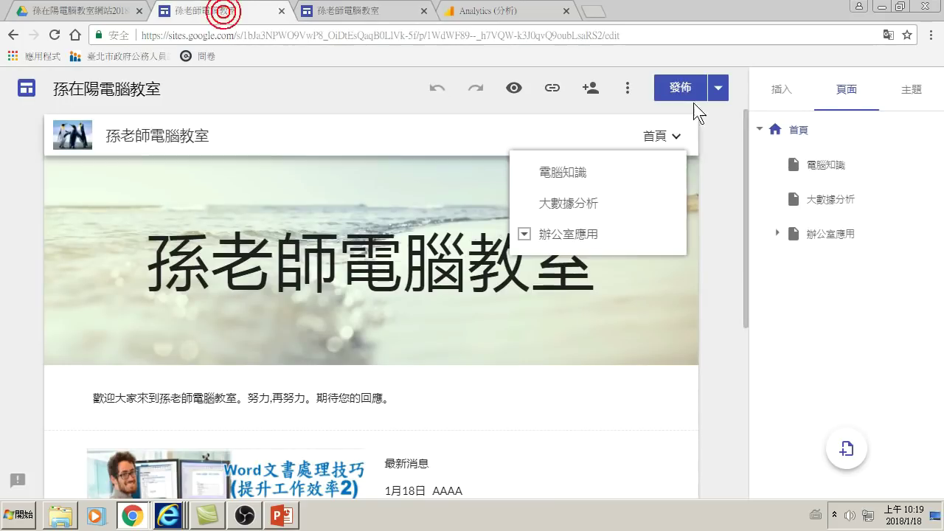
click(627, 88)
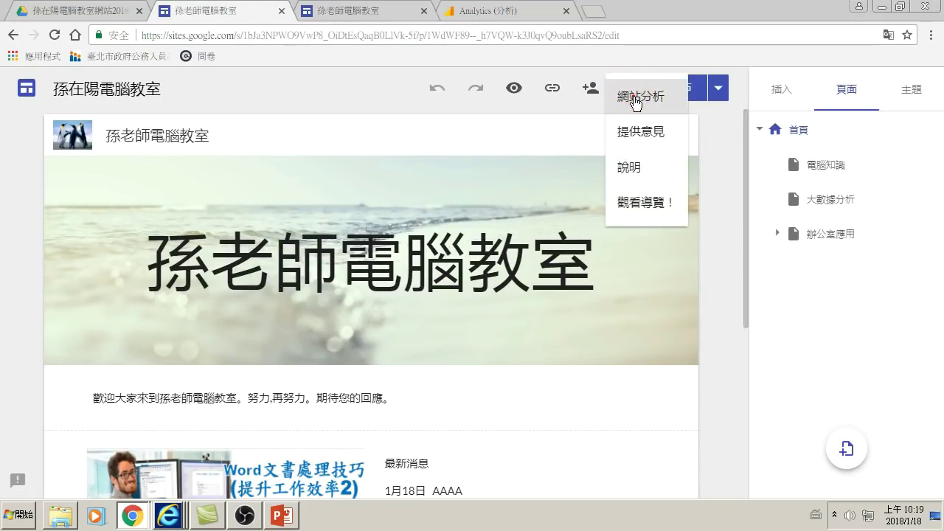
click(637, 102)
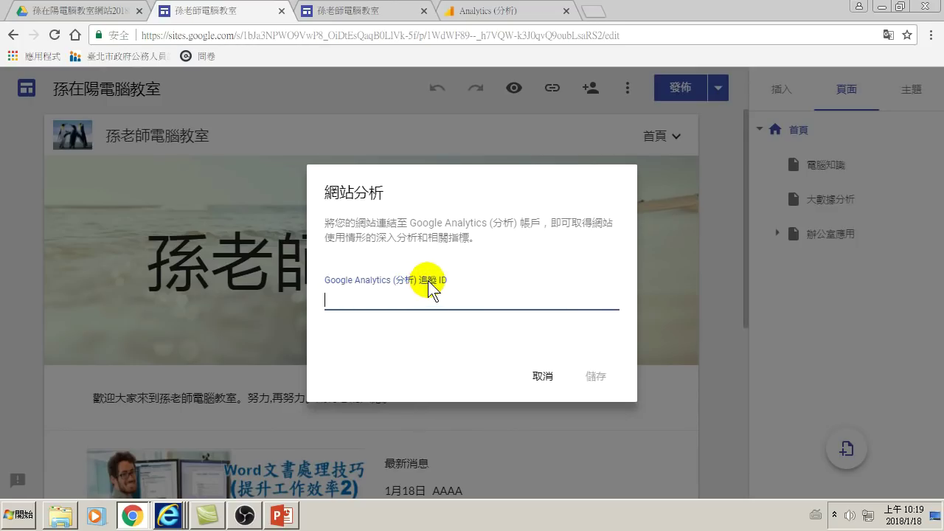
click(543, 377)
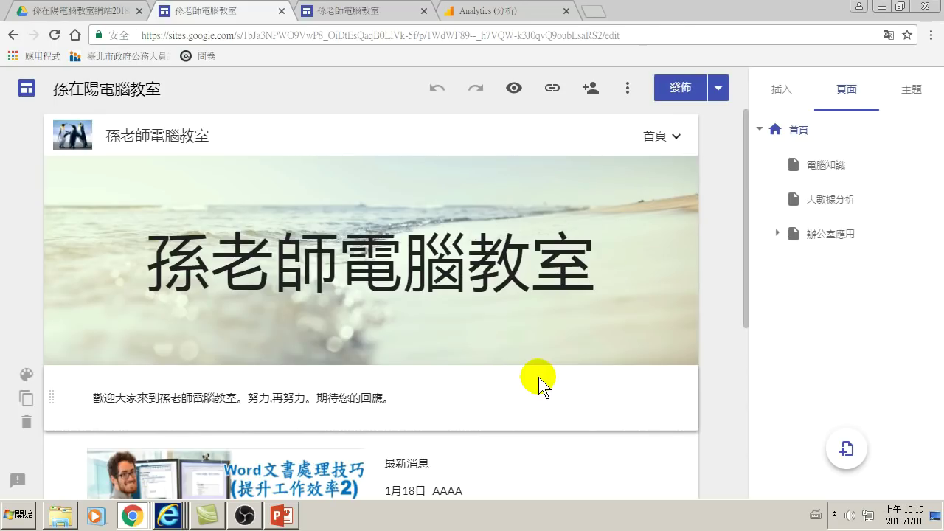
click(487, 11)
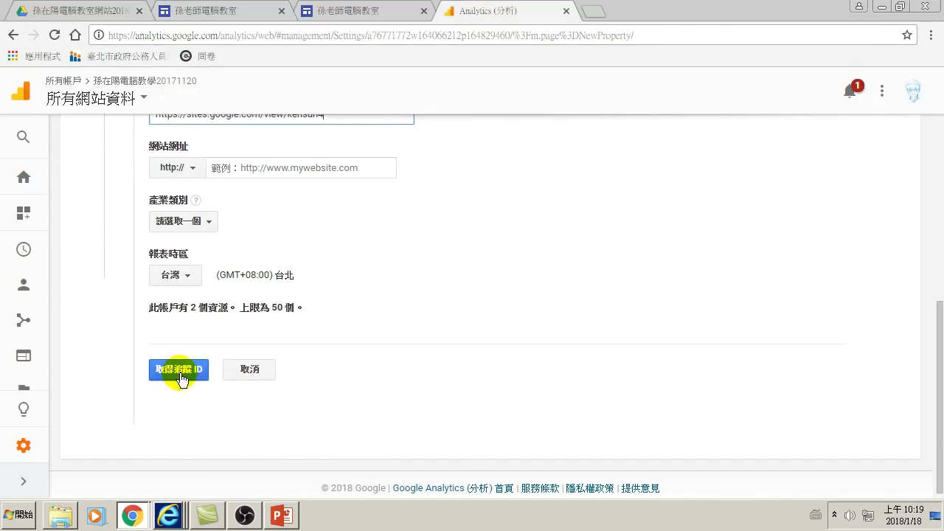
scroll(281, 331, up, 3)
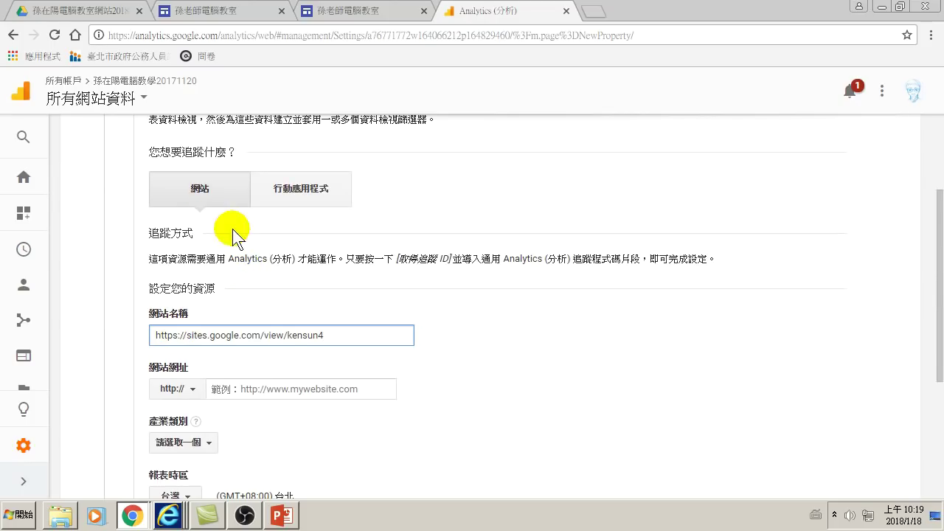
scroll(232, 236, up, 2)
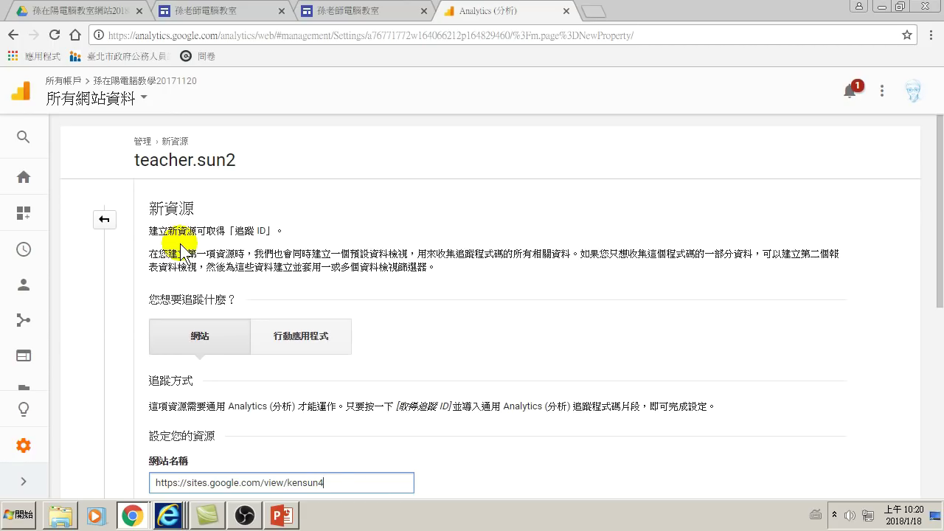
scroll(181, 247, down, 5)
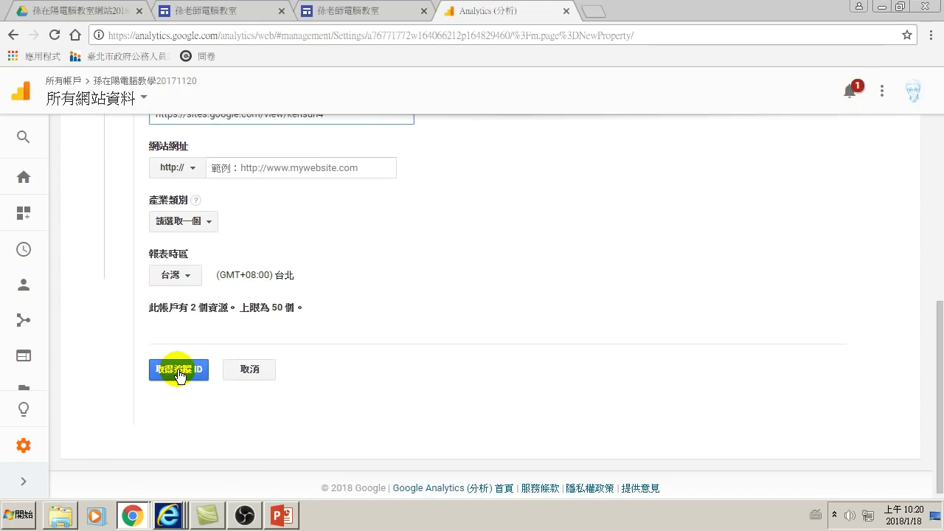
scroll(221, 244, up, 2)
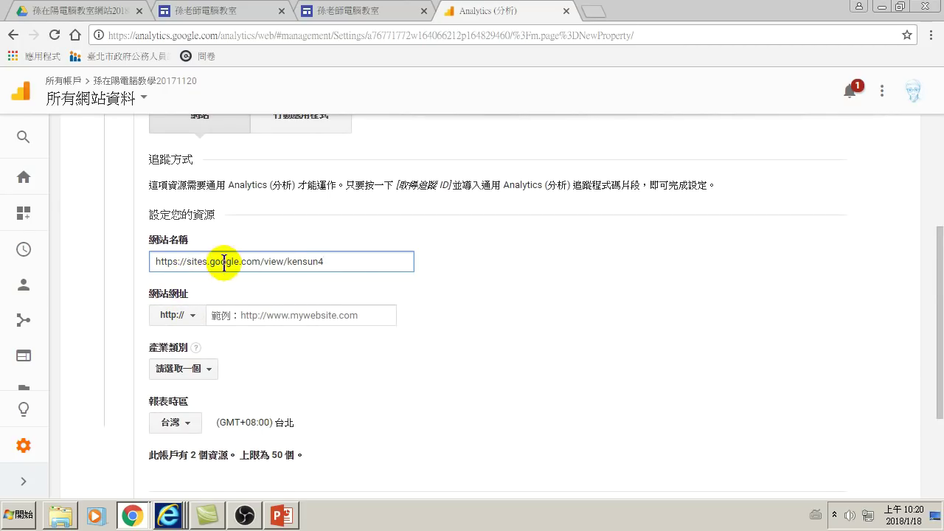
drag(343, 261, 127, 251)
key(ctrl+c)
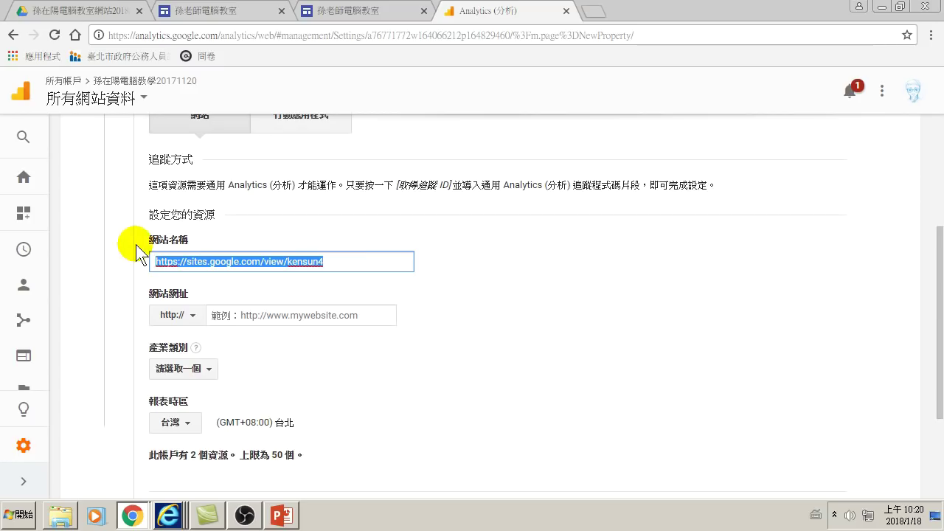
key(BackSpace)
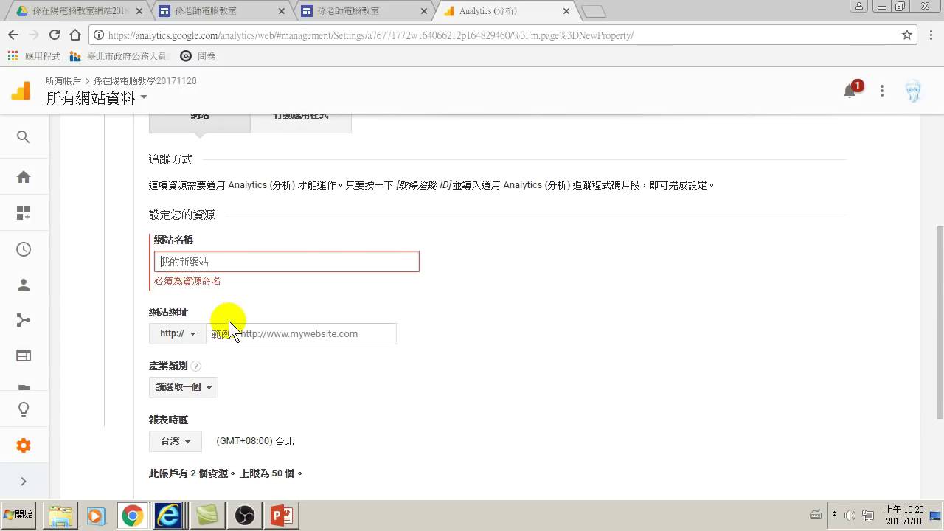
click(230, 333)
click(194, 334)
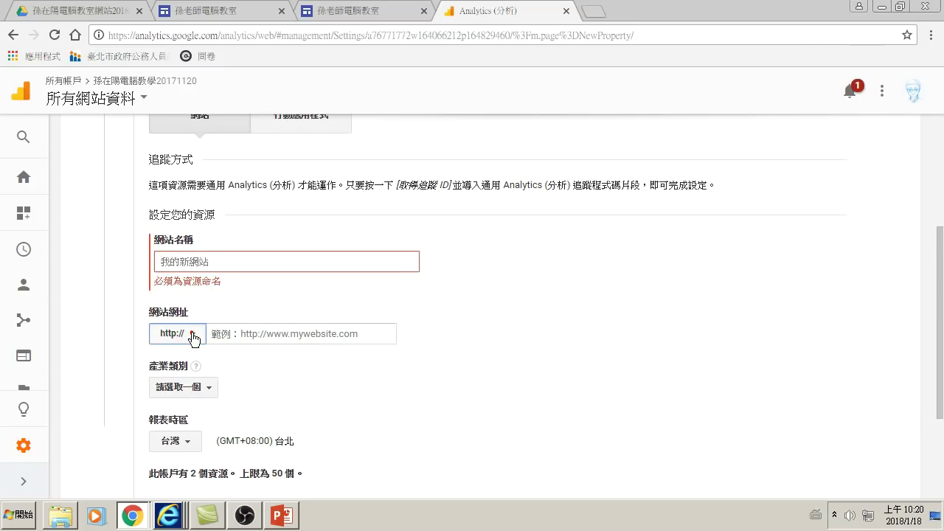
click(177, 385)
click(225, 336)
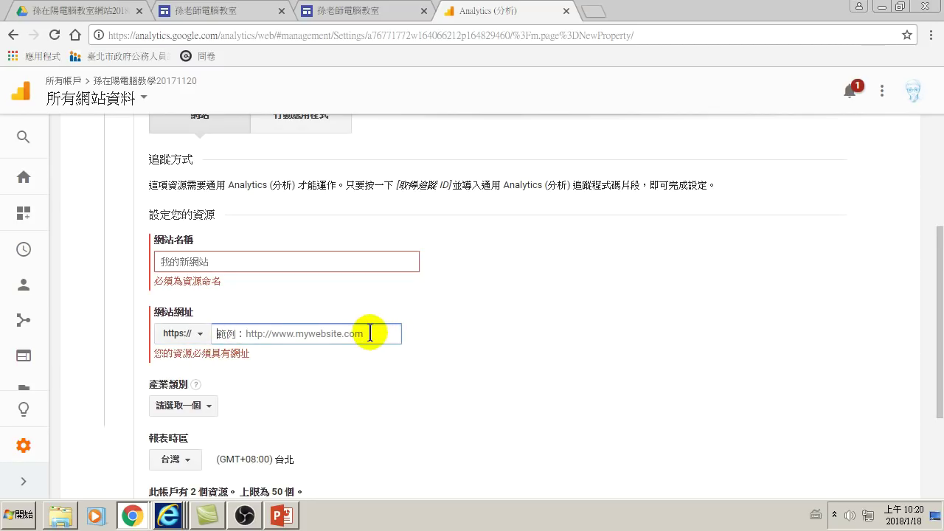
key(ctrl+v)
click(249, 334)
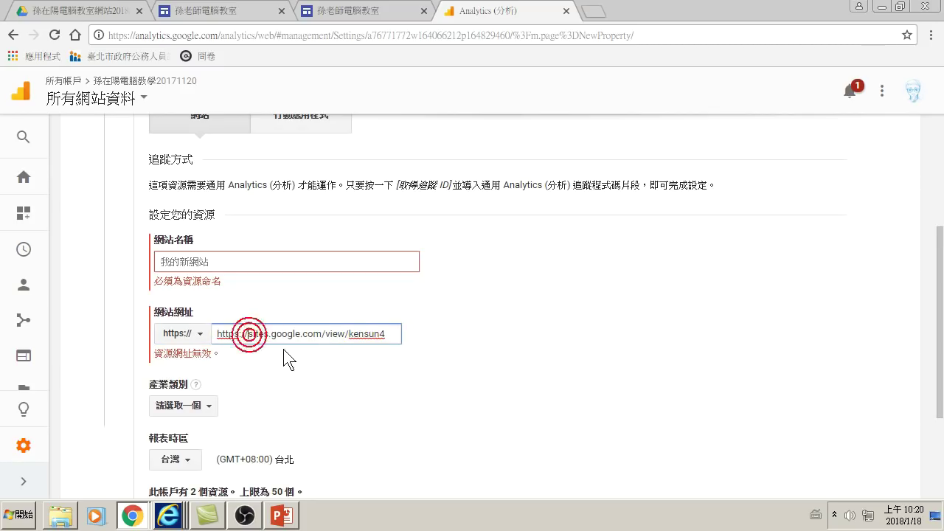
key(BackSpace)
key(BackSpace)
key(BackSpace)
key(BackSpace)
key(BackSpace)
key(BackSpace)
key(BackSpace)
key(BackSpace)
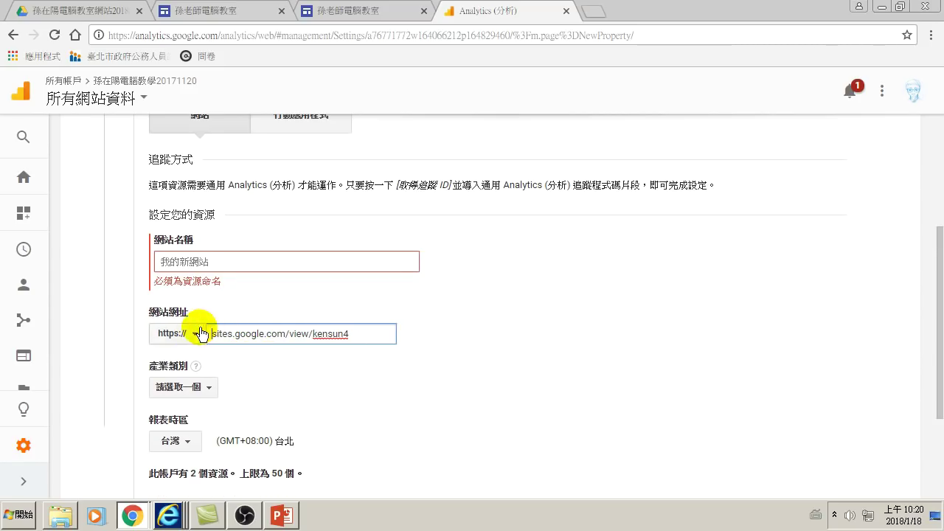
Enter 孫老師電腦教室 as the site name, keeping the Taiwan time zone
click(203, 261)
text(sdf)
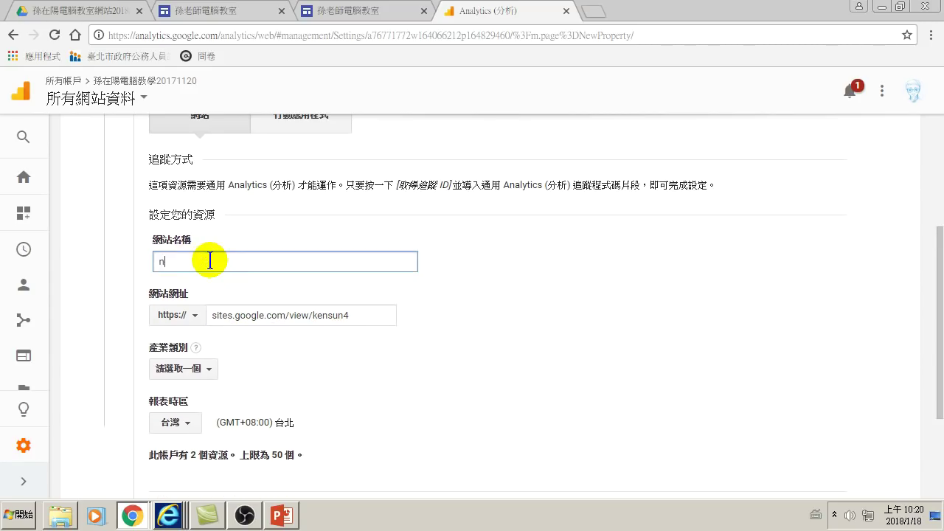
key(BackSpace)
key(BackSpace)
key(BackSpace)
key(ctrl+space)
text(孫)
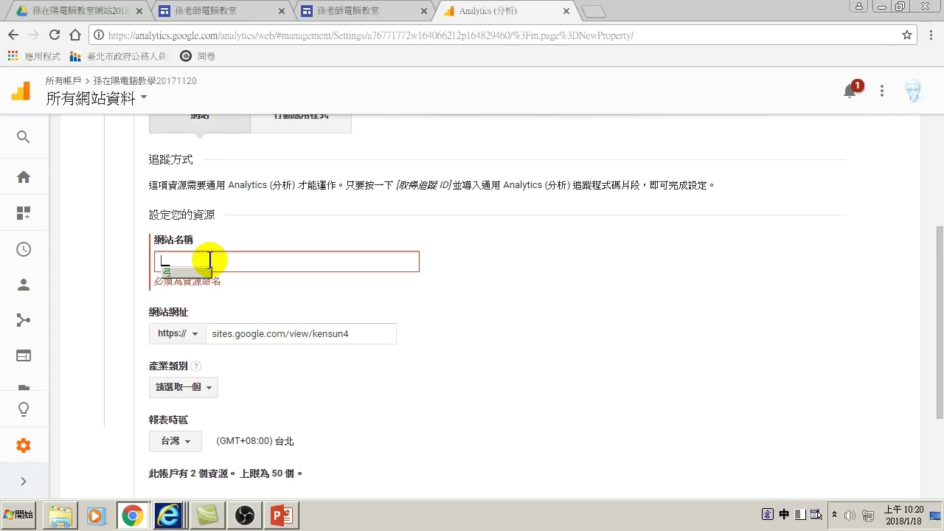
key(space)
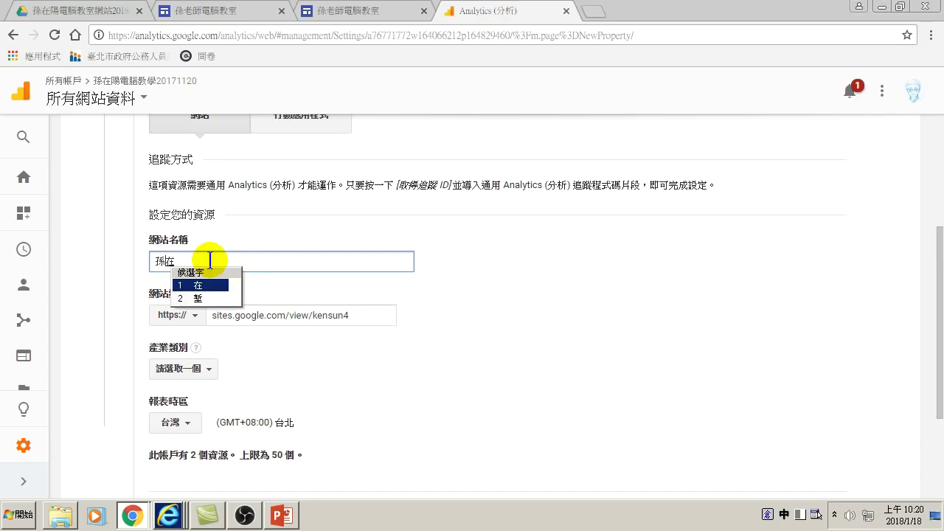
key(BackSpace)
key(BackSpace)
text(jkp hrmlb mbwu b)
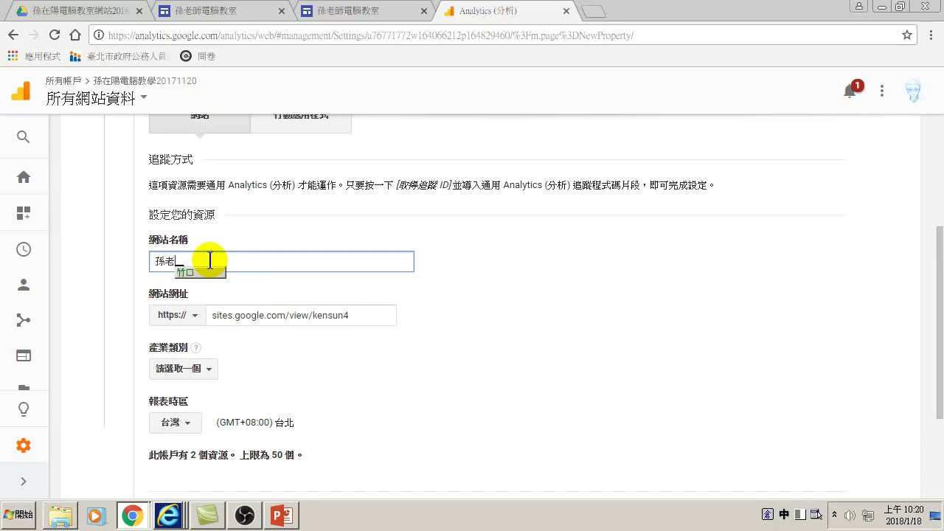
text(vvw 1jdok jm)
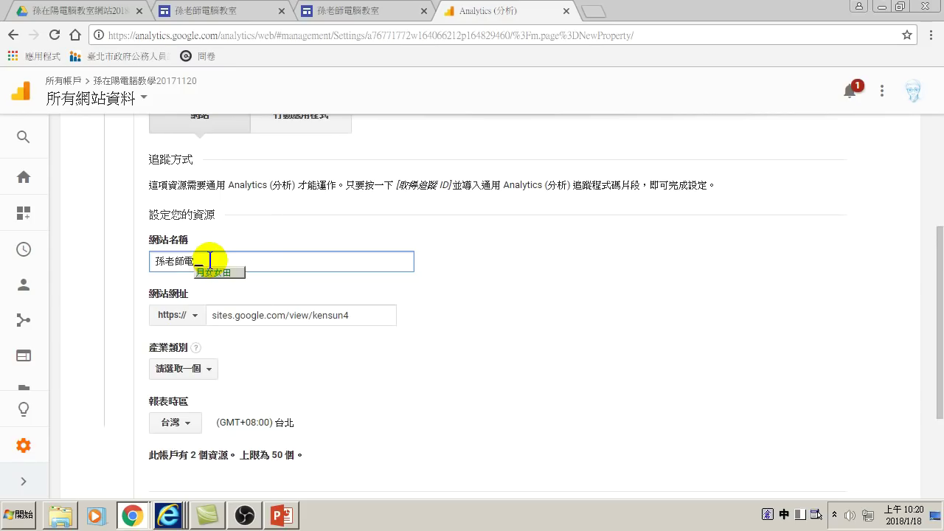
text(ig 1)
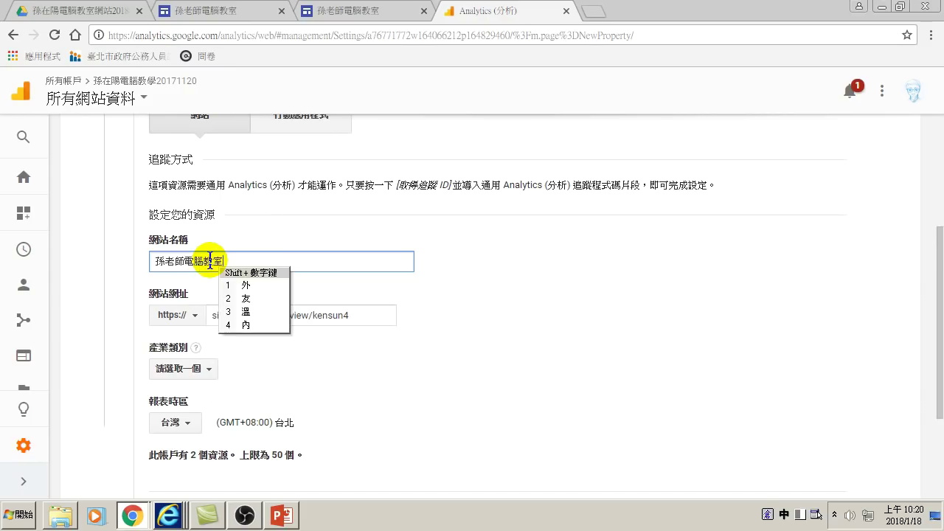
key(ctrl+a)
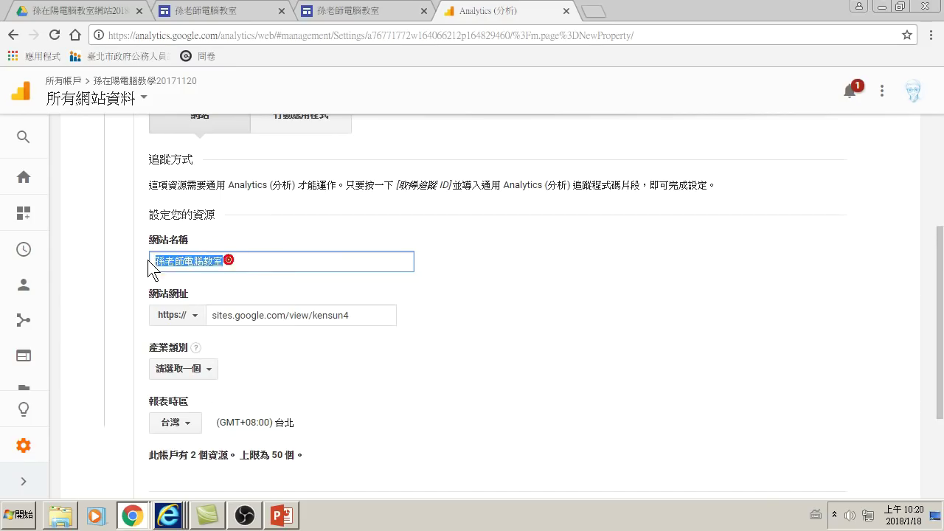
scroll(253, 341, down, 1)
scroll(253, 341, down, 2)
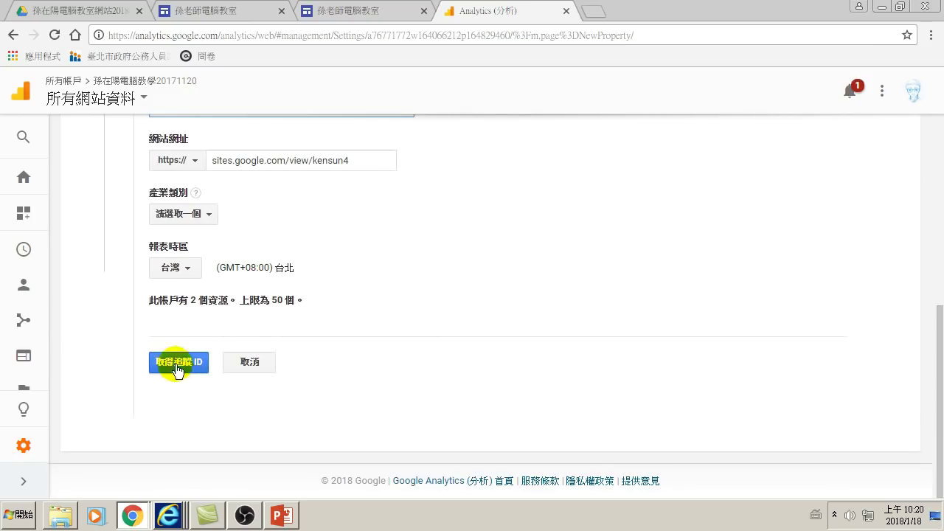
scroll(192, 293, up, 5)
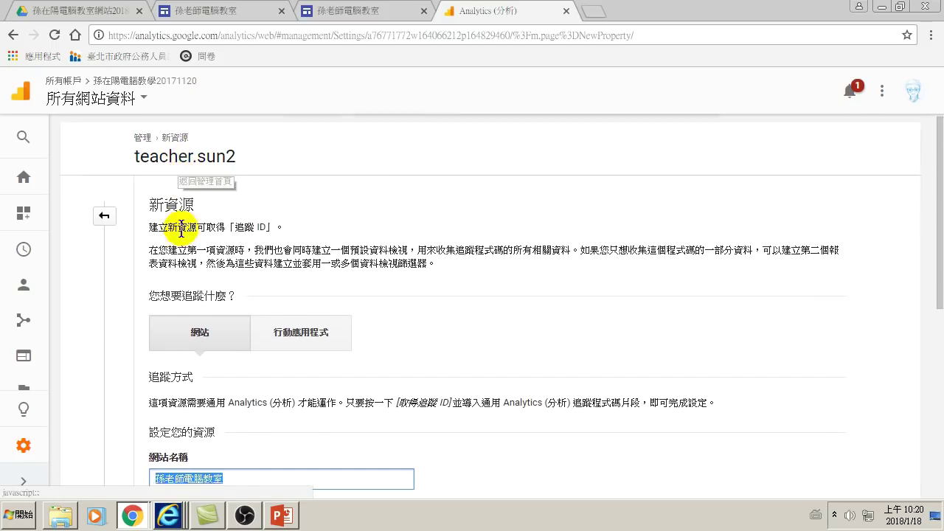
scroll(129, 221, down, 4)
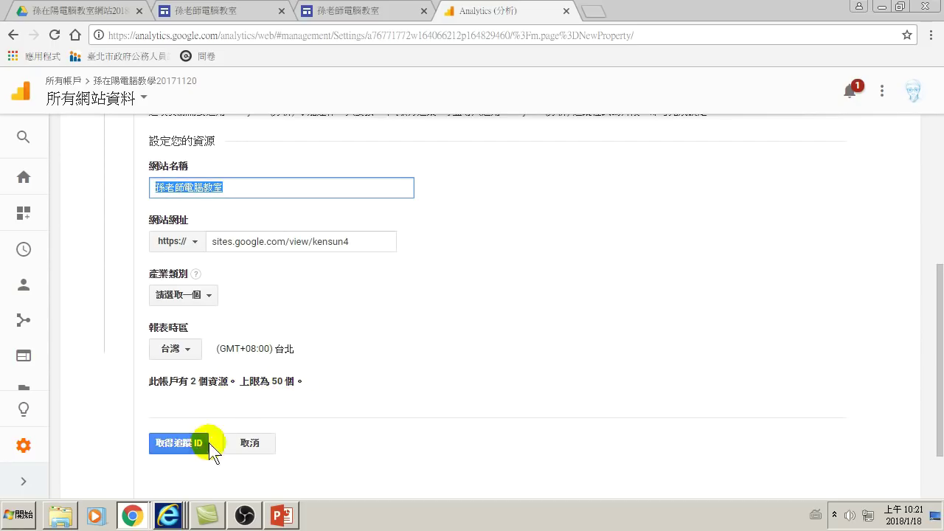
Create the property with 取得追蹤ID and select its gtag.js tracking code
click(170, 447)
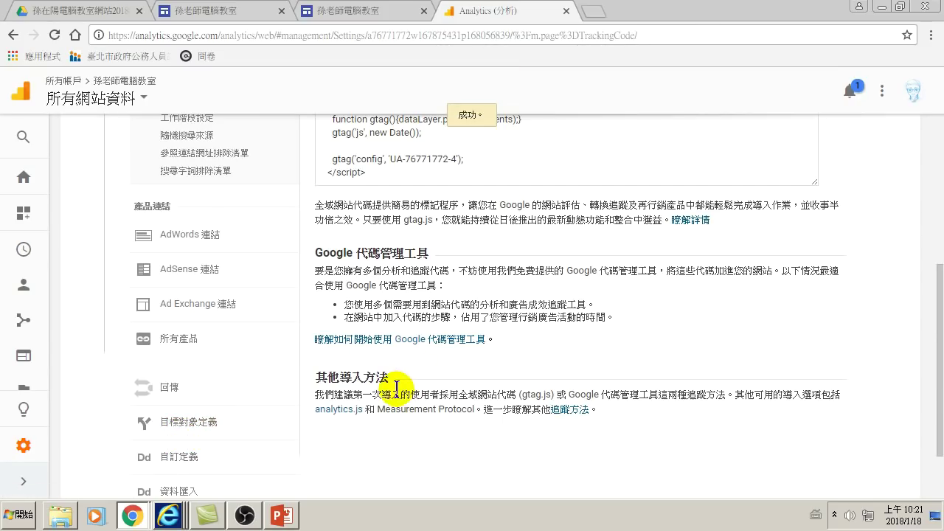
scroll(442, 362, up, 4)
click(333, 361)
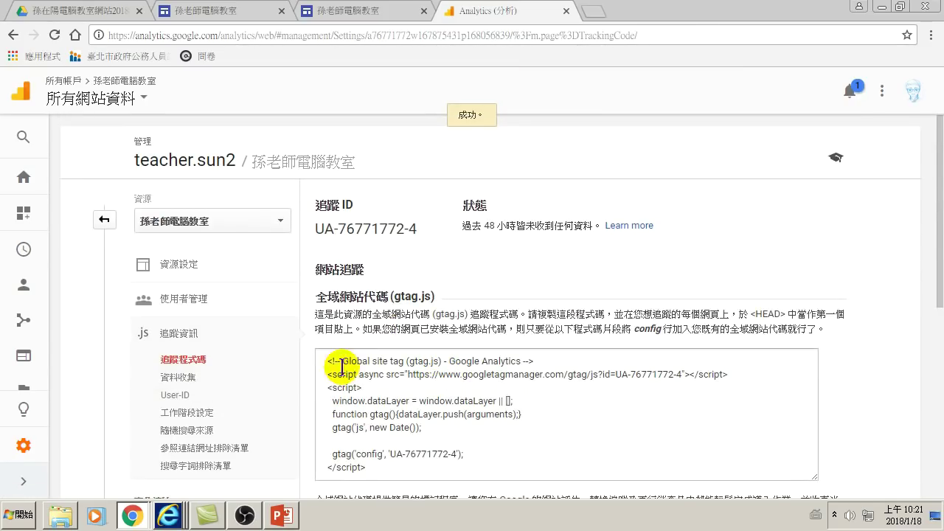
drag(325, 363, 402, 467)
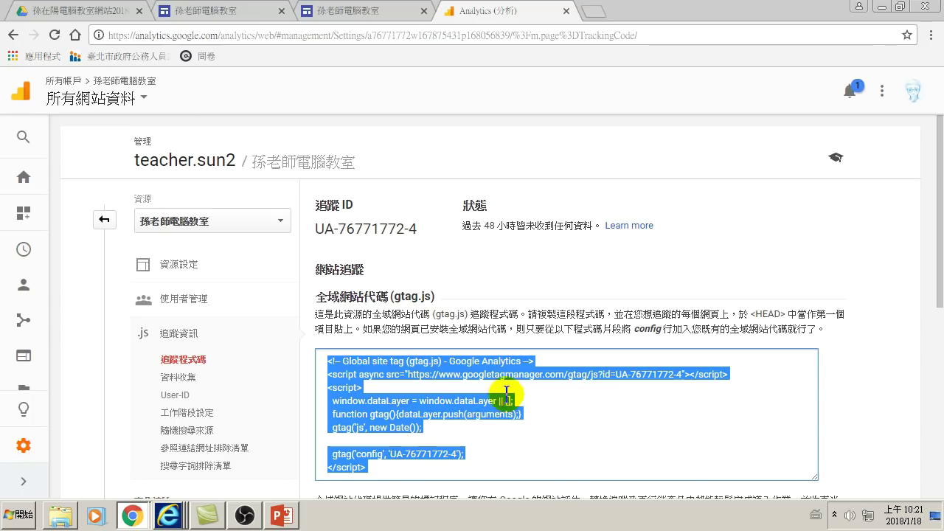
Copy the new property's tracking ID
drag(319, 231, 417, 230)
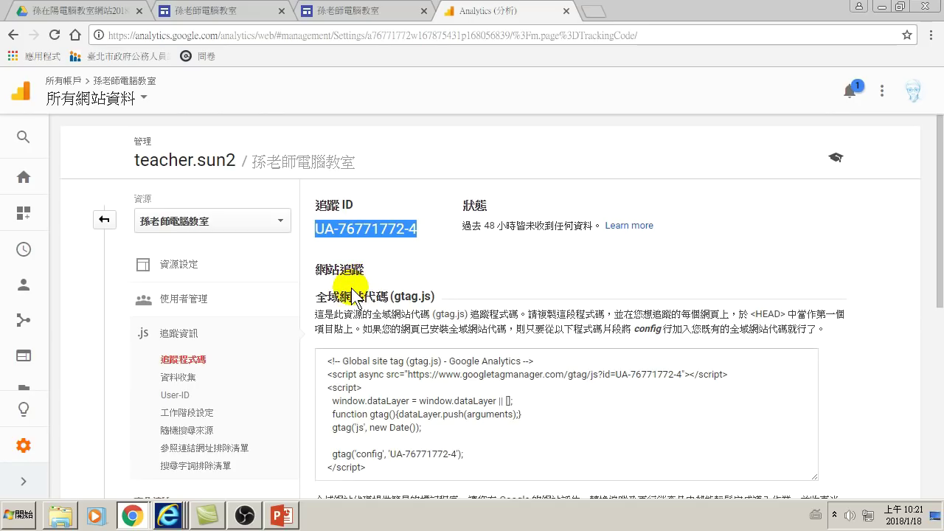
right_click(357, 229)
click(379, 238)
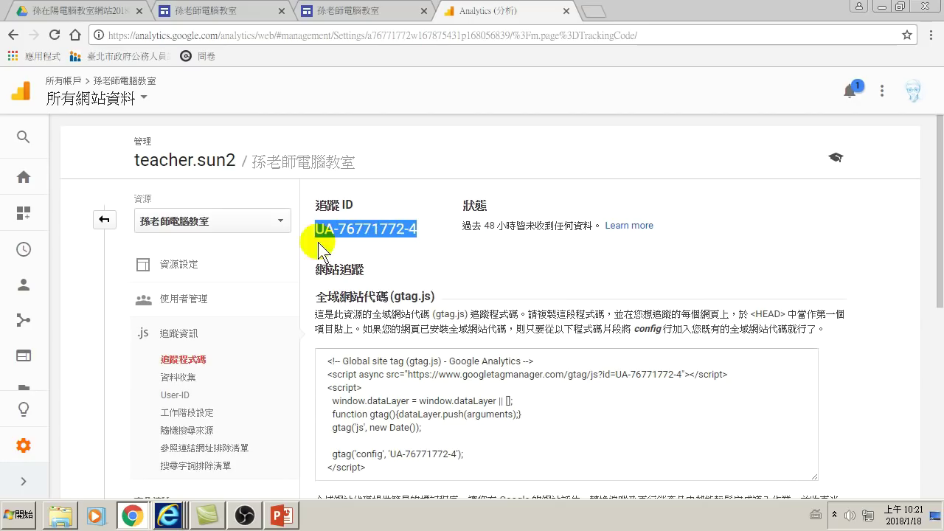
In the Sites editor, paste the new tracking ID into More > 網站分析 and save
click(225, 10)
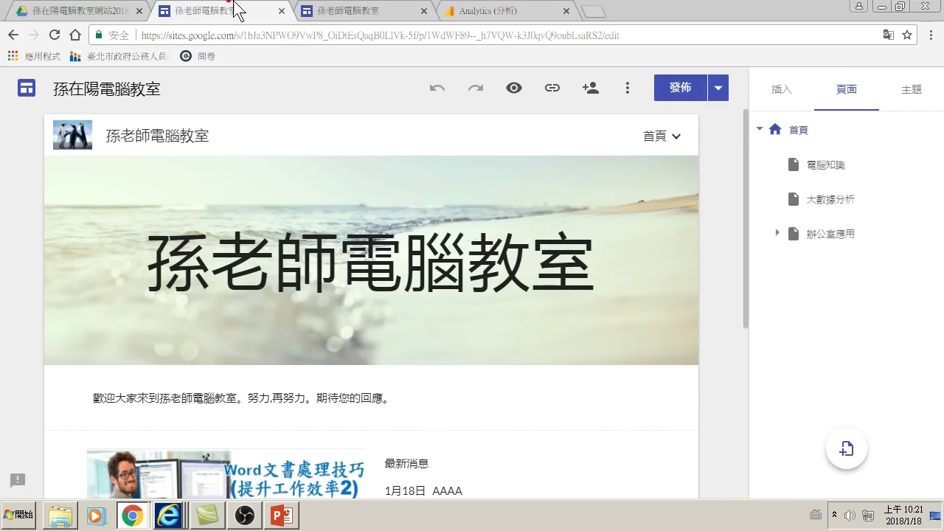
click(629, 91)
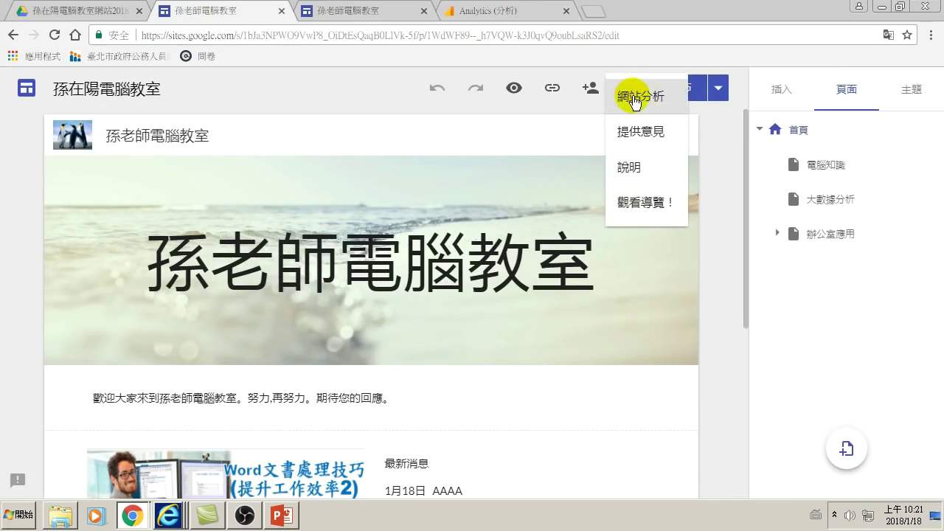
click(631, 101)
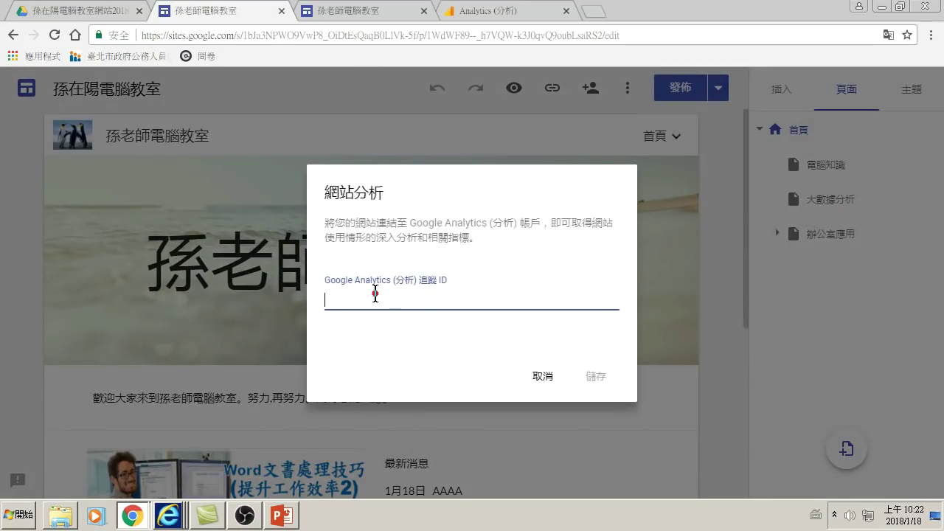
key(ctrl+v)
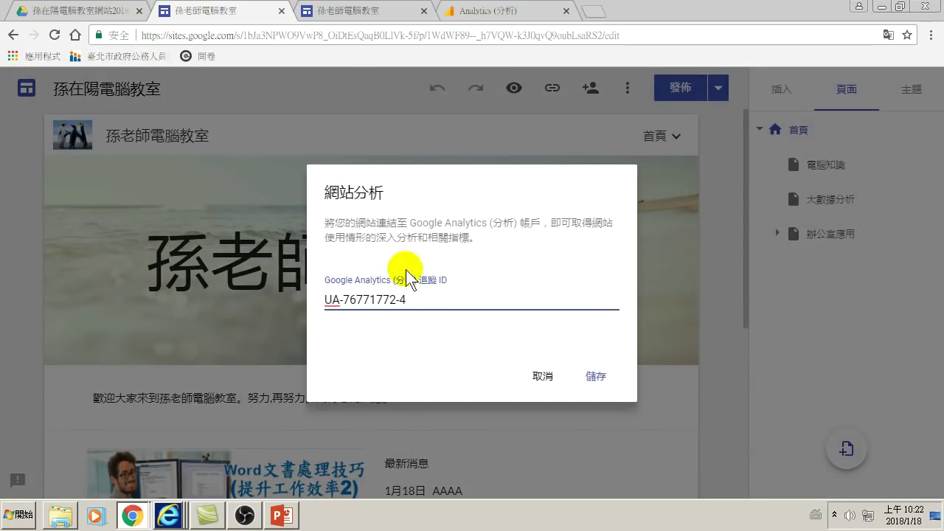
click(599, 382)
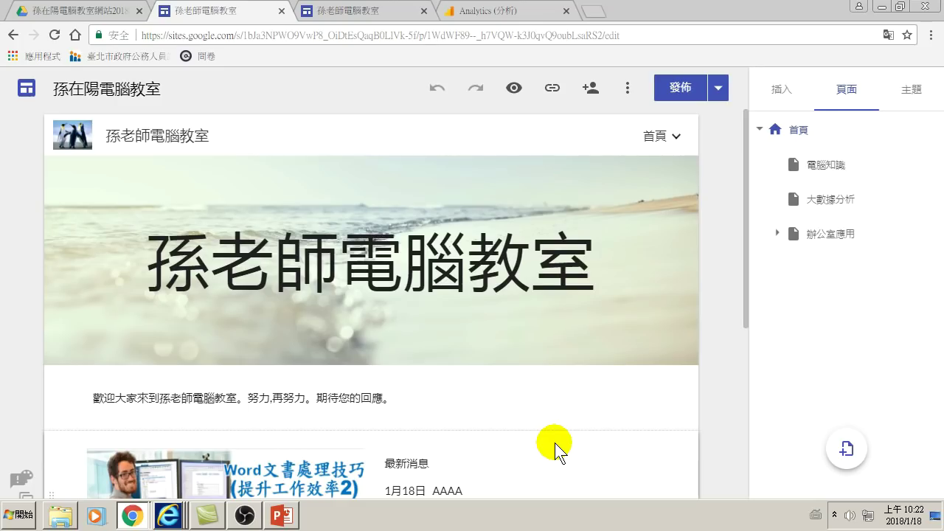
In Analytics, select the gtag code and check the Home report showing zero users
click(476, 11)
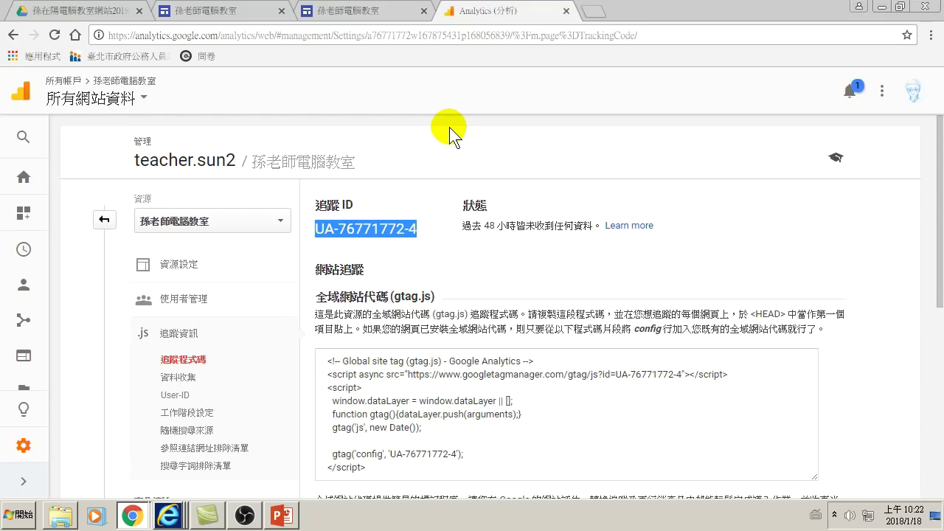
drag(329, 362, 389, 468)
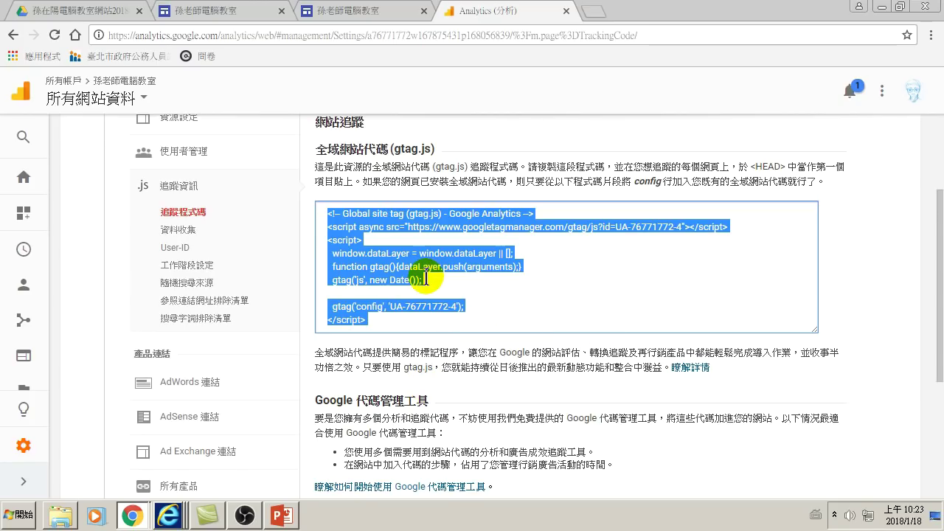
scroll(395, 254, up, 2)
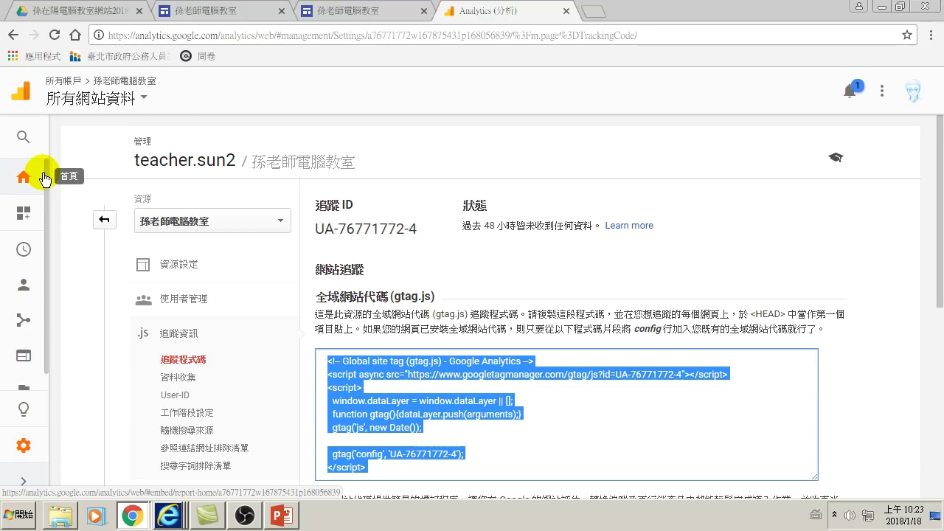
click(25, 178)
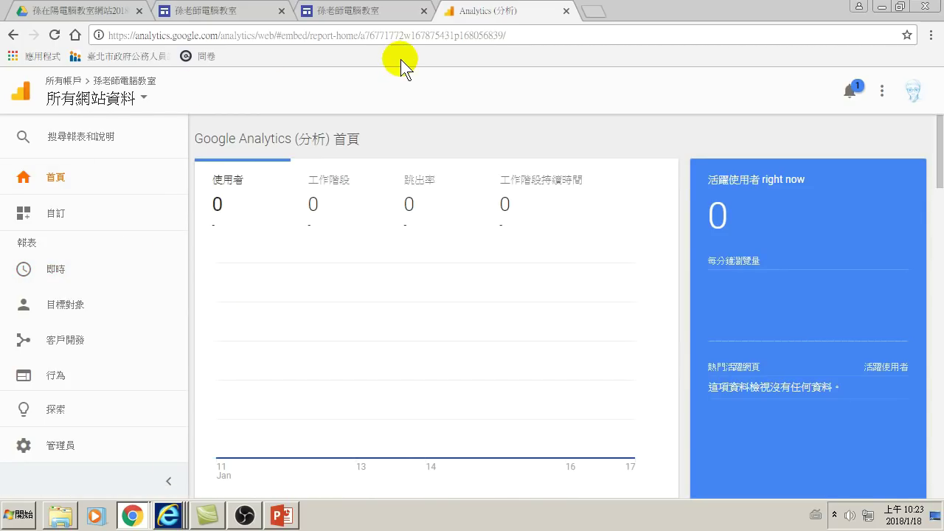
click(265, 13)
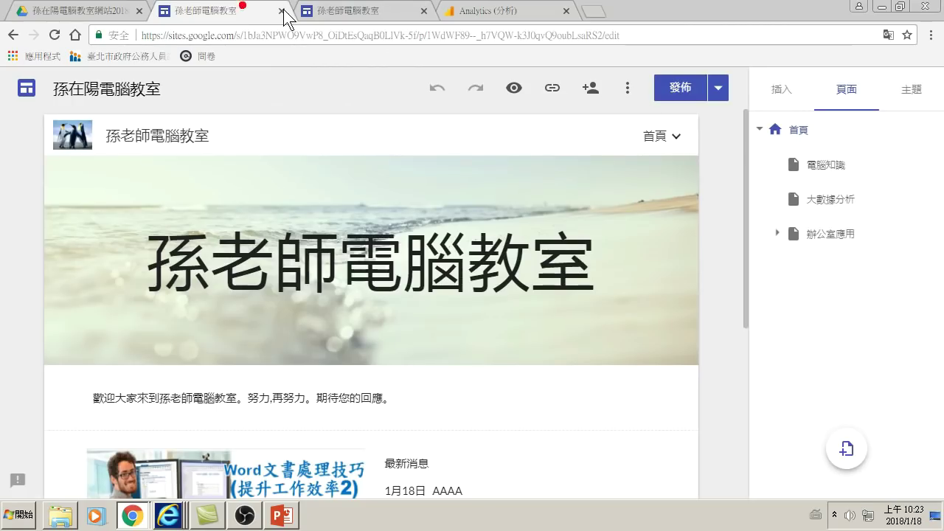
click(717, 90)
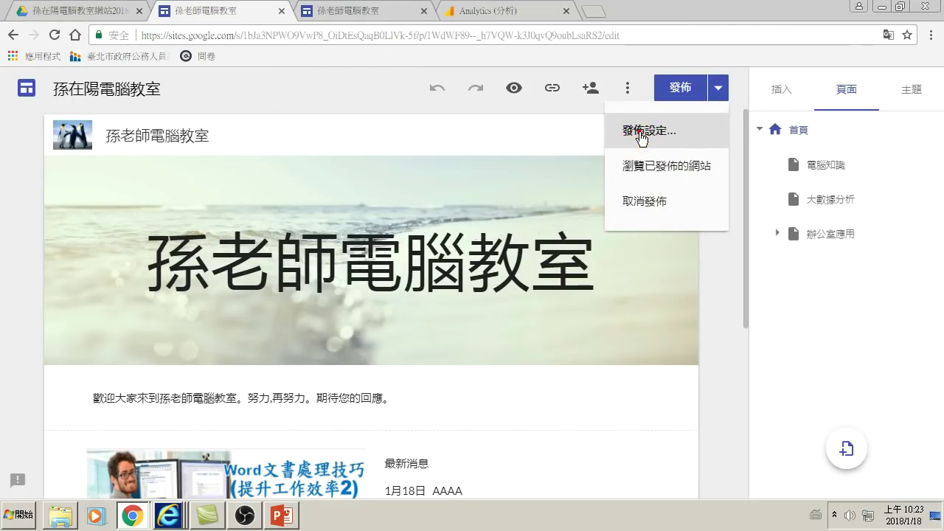
click(641, 138)
drag(487, 259, 311, 273)
click(311, 271)
triple_click(310, 258)
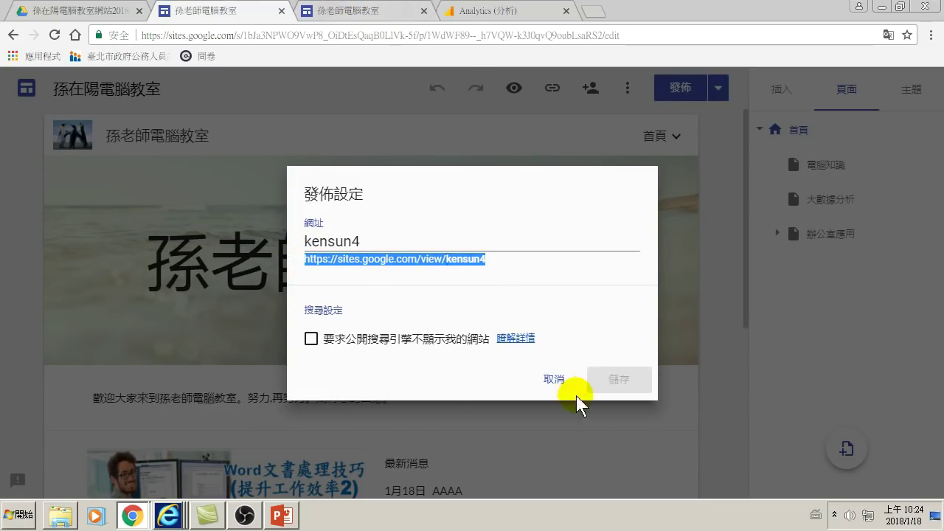
click(556, 379)
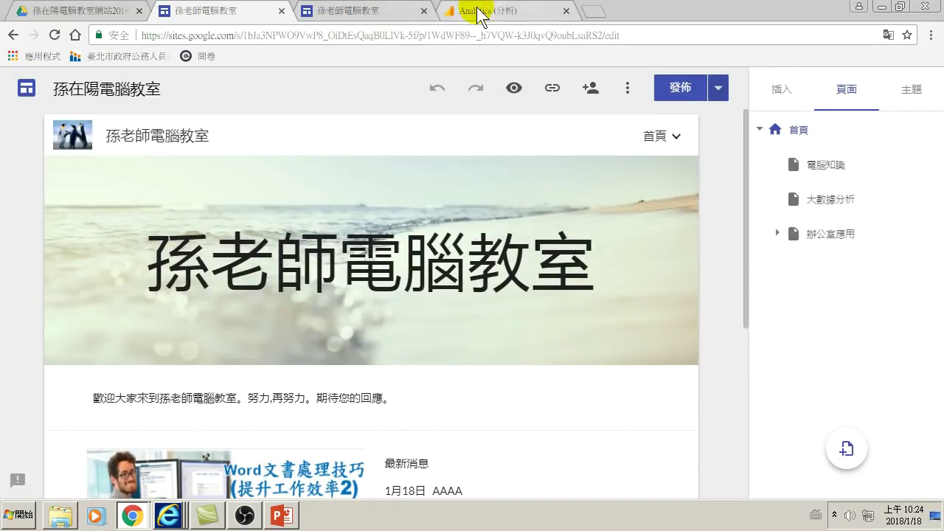
click(481, 15)
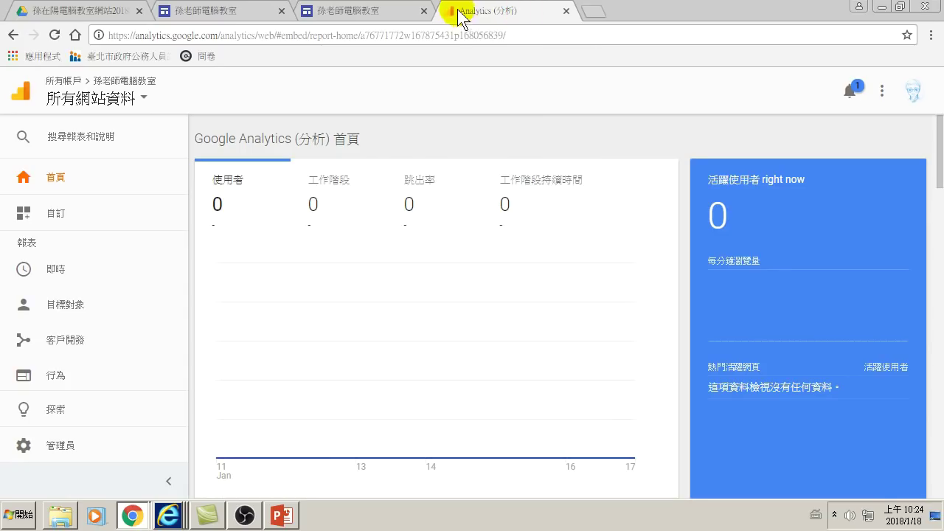
Open Analytics 管理員 and list the account's three properties, including 孫老師電腦教室
click(58, 445)
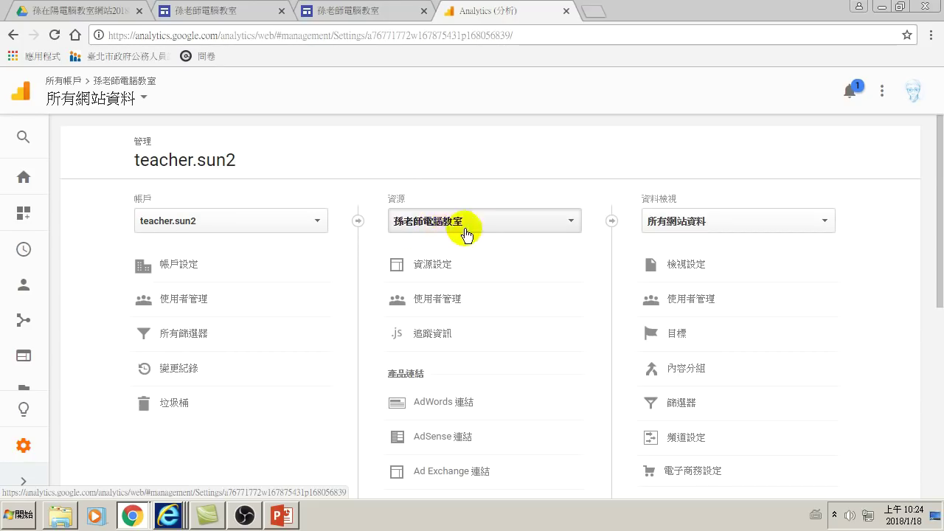
click(512, 225)
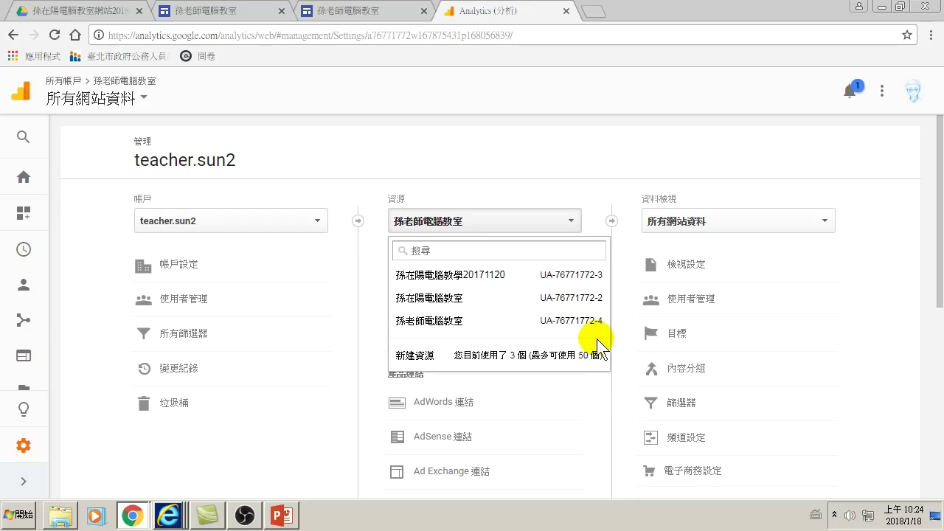
Close the property list, end the slideshow, and bring Chrome showing YouTube forward
click(497, 153)
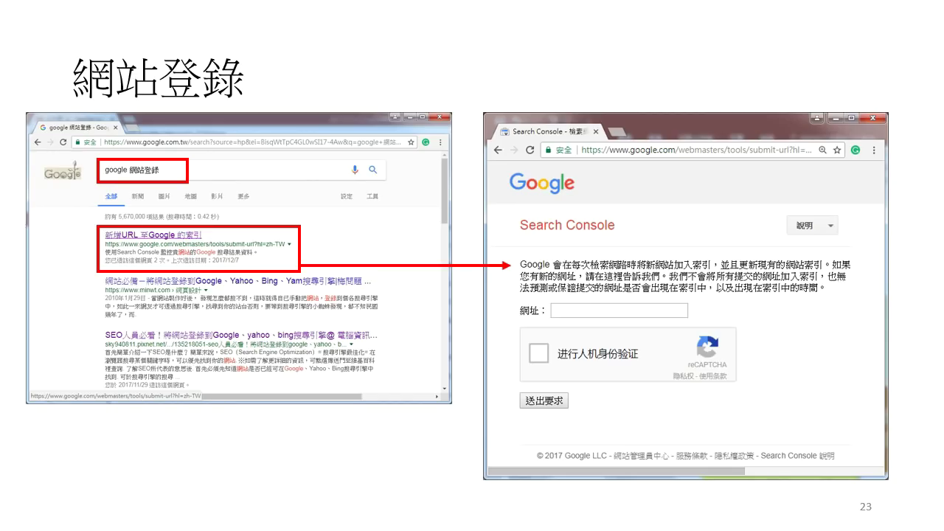
key(Escape)
click(131, 518)
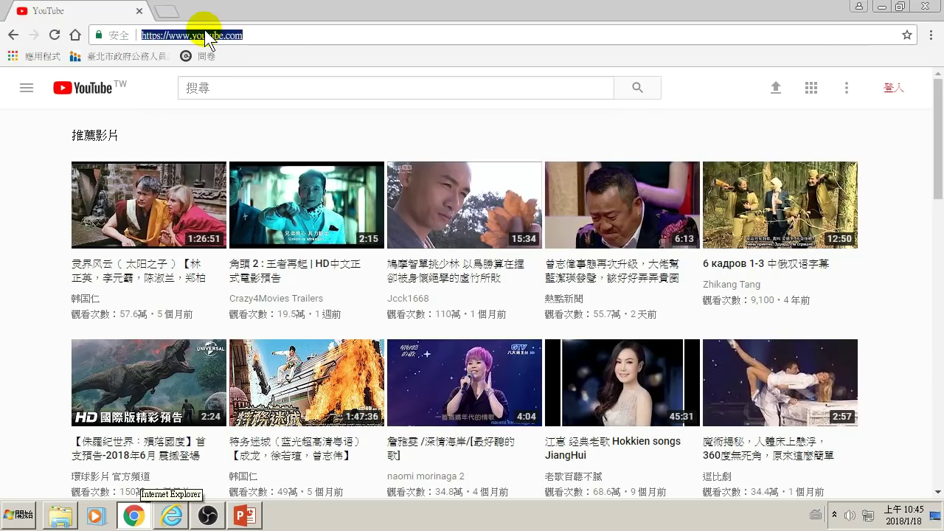
text(www.google)
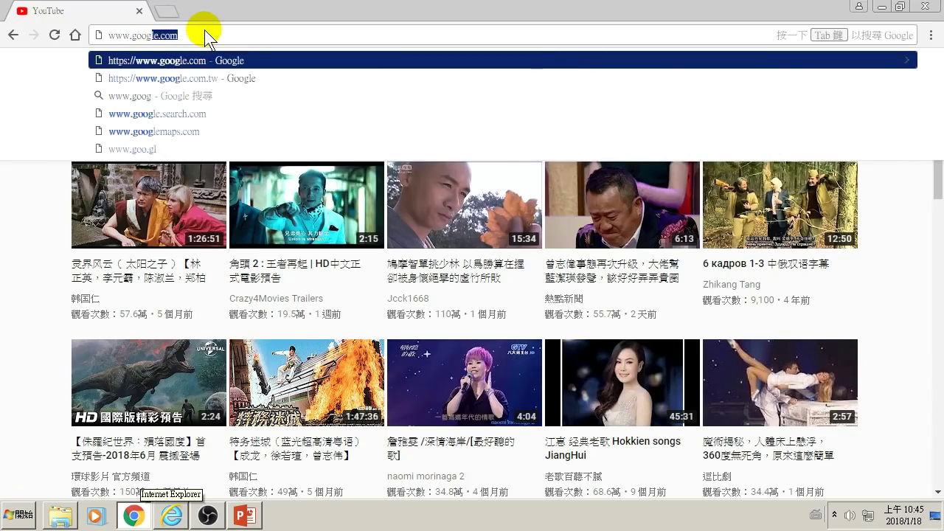
key(Return)
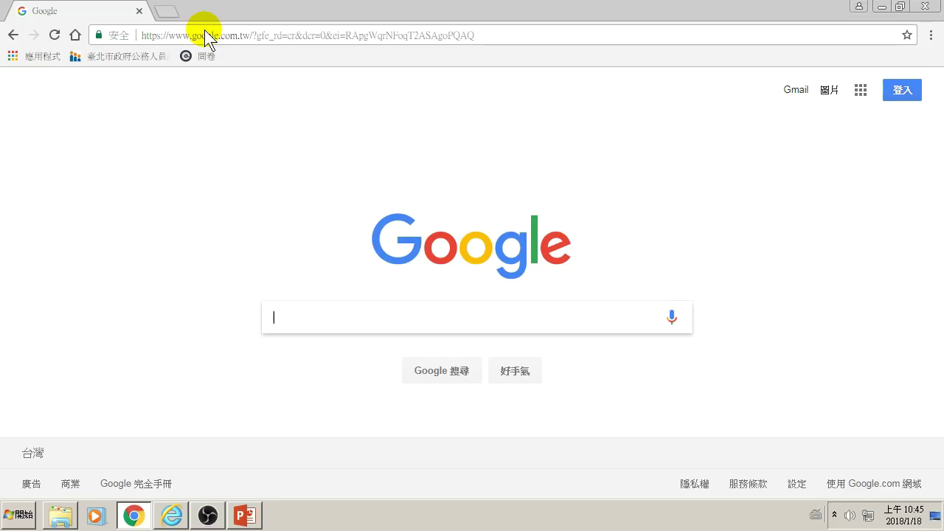
text(v)
key(BackSpace)
Search Google for 網站登錄
text(網)
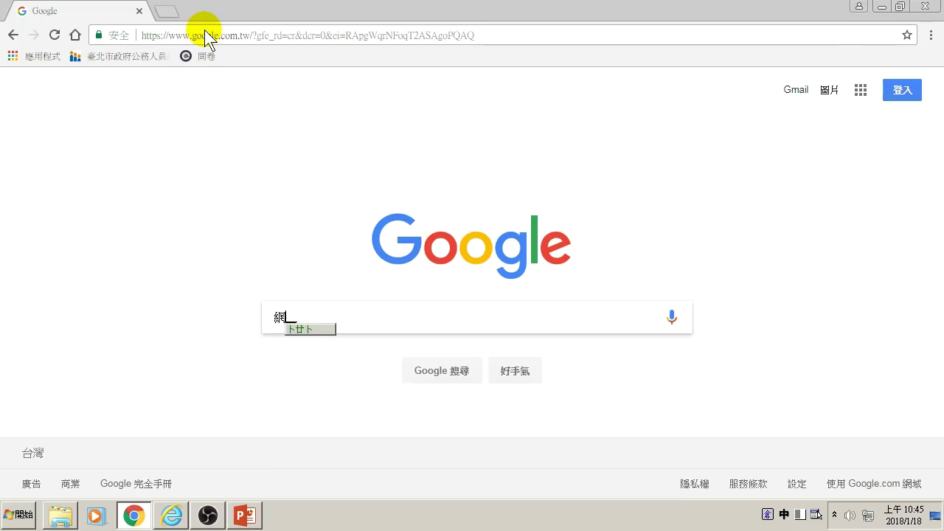
text(站登錄)
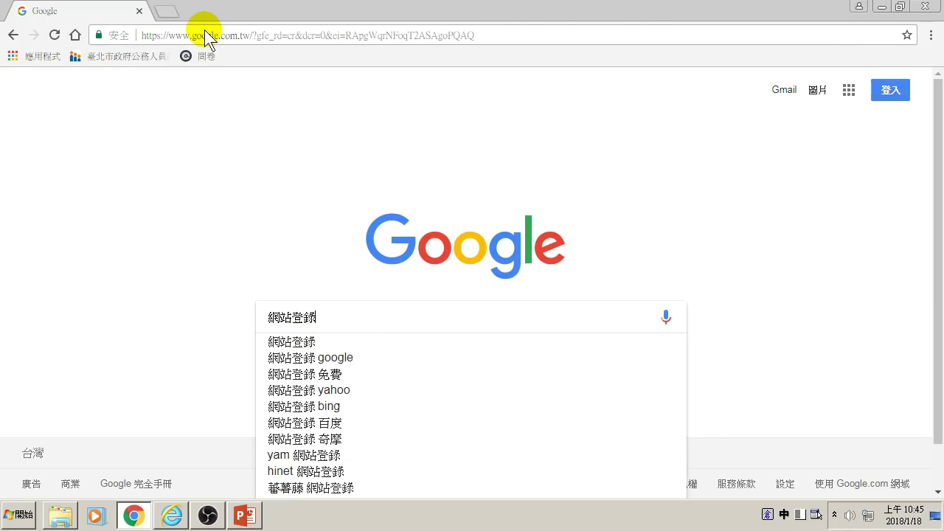
key(Return)
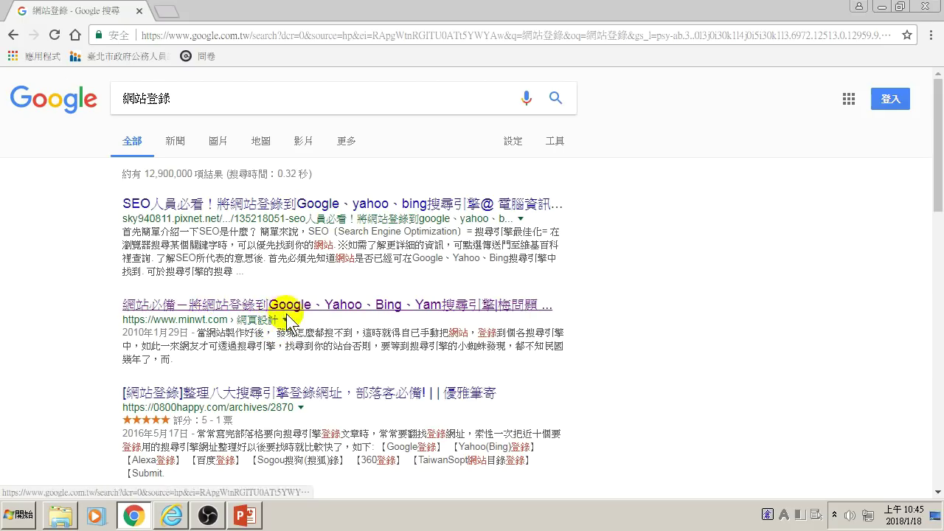
Open the minwt.com submission guide and follow its google.com/addurl link in a new tab
click(269, 305)
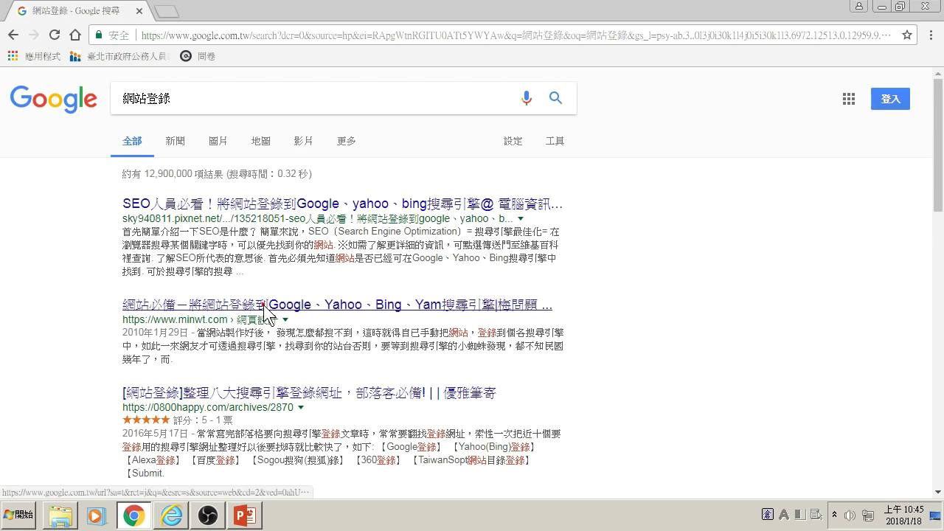
scroll(244, 336, down, 15)
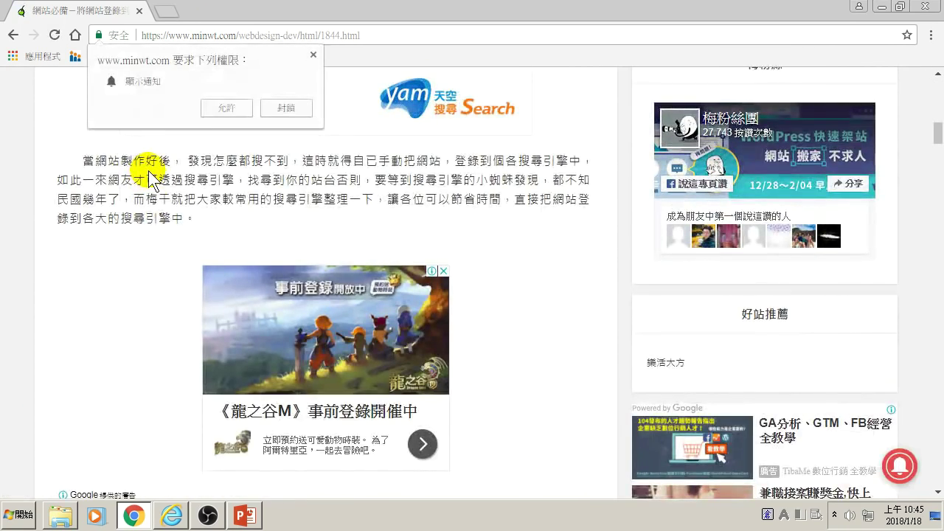
scroll(139, 185, down, 2)
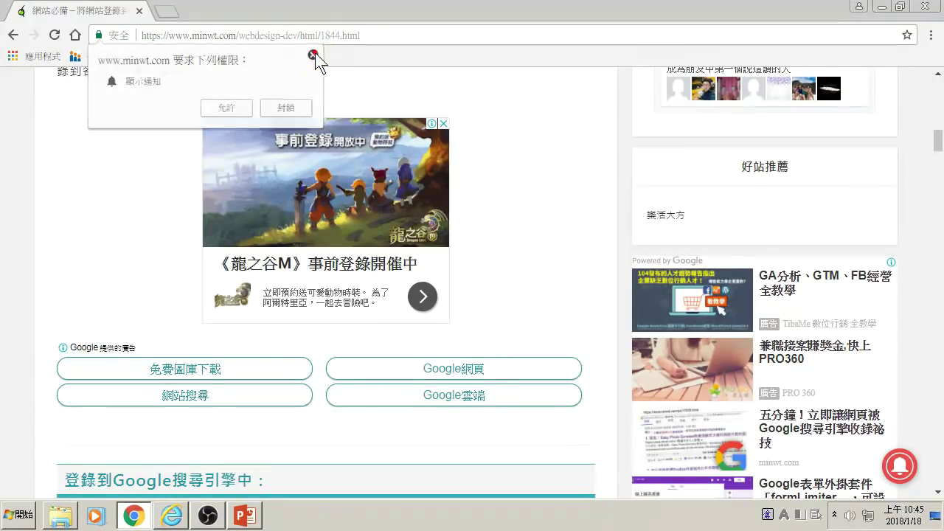
click(314, 54)
scroll(255, 243, down, 5)
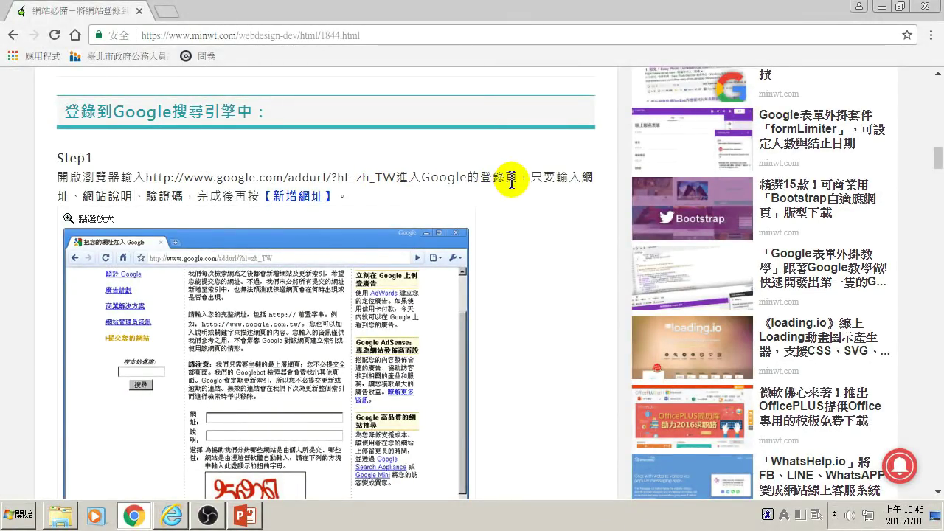
click(284, 177)
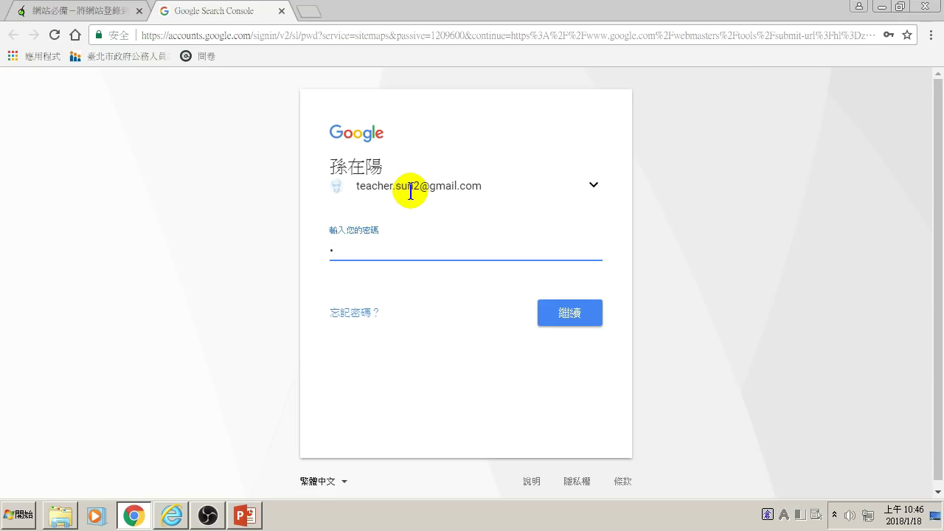
Sign in to Search Console and clear a mistakenly typed tracking ID from the URL field
key(Return)
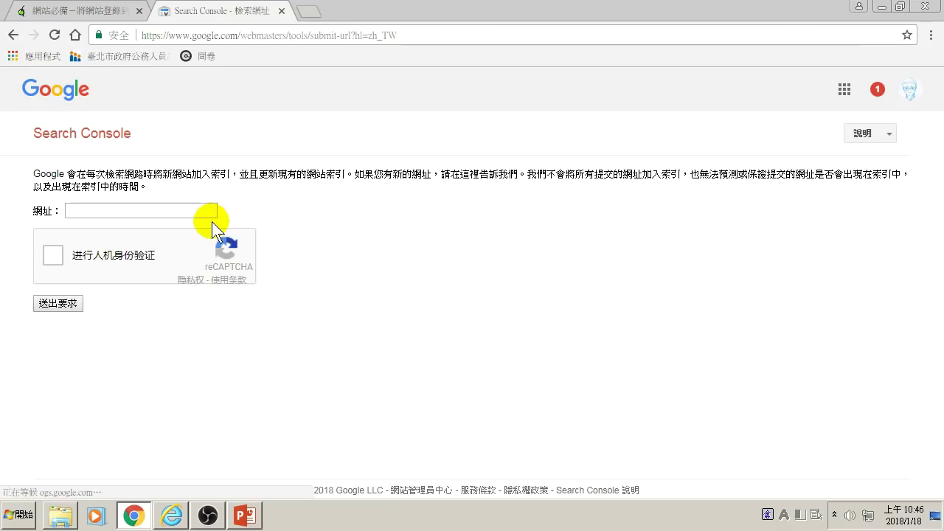
click(86, 213)
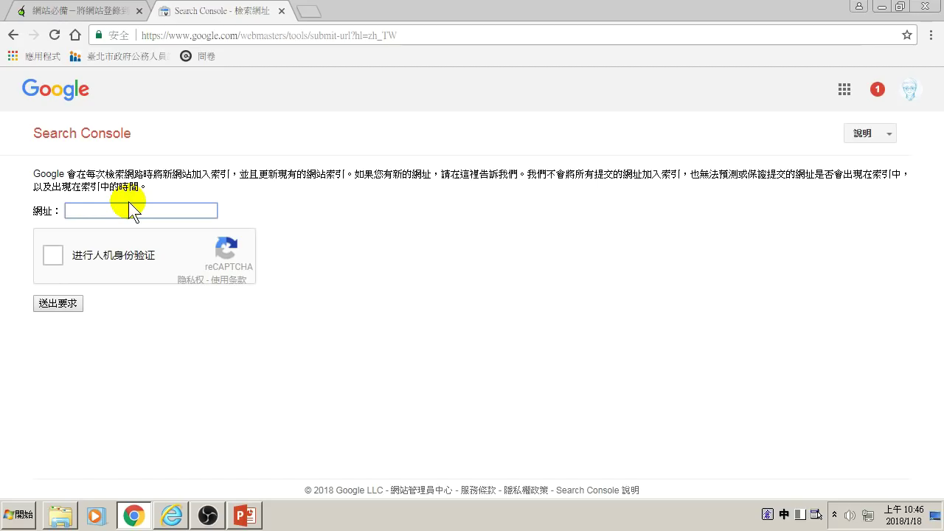
text(UA-76771772-4)
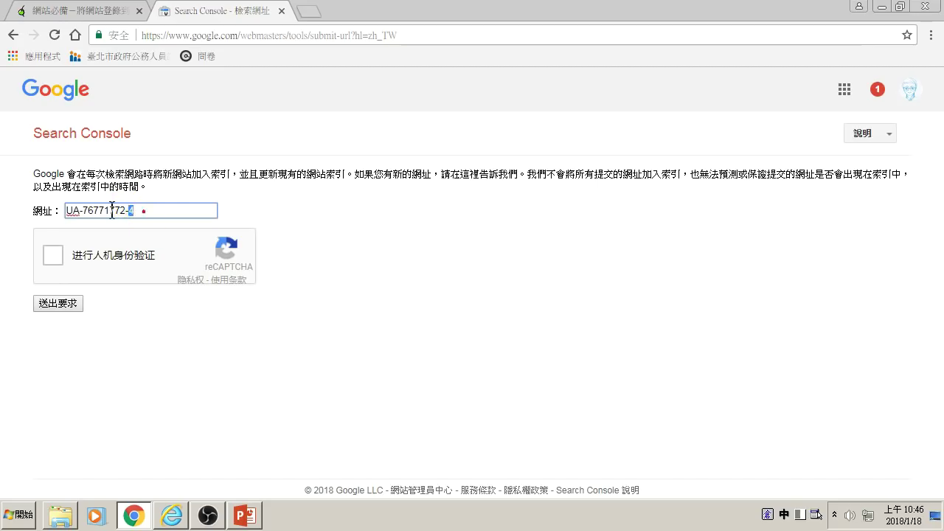
drag(144, 211, 32, 203)
key(ctrl+x)
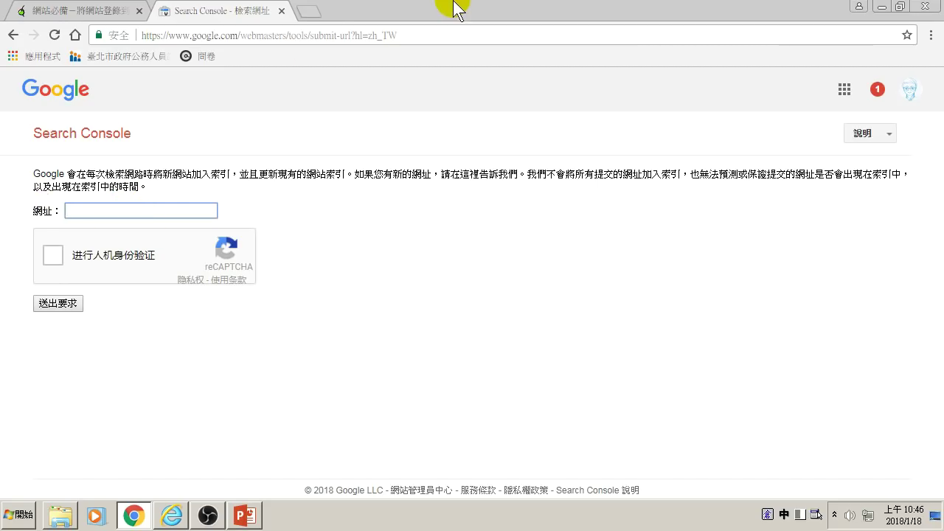
click(309, 11)
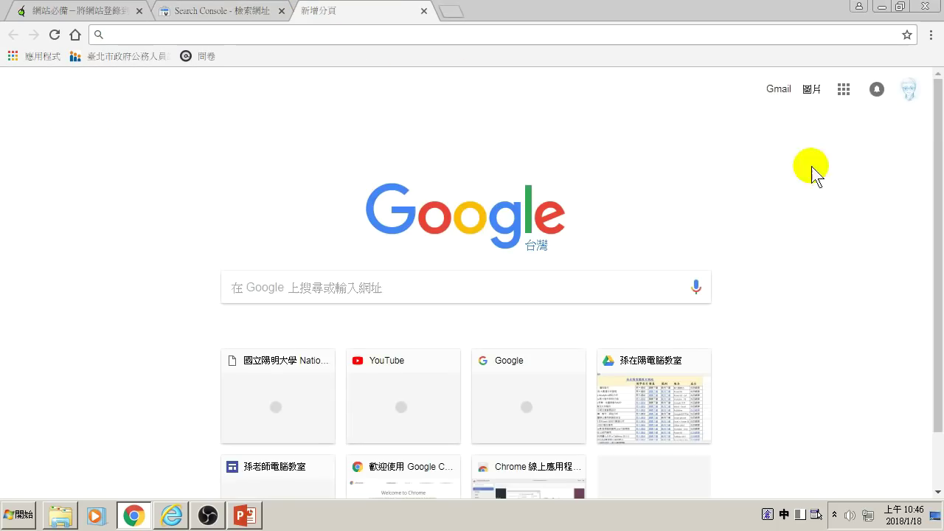
Open the classroom site file from Google Drive in the Sites editor
click(842, 90)
click(801, 314)
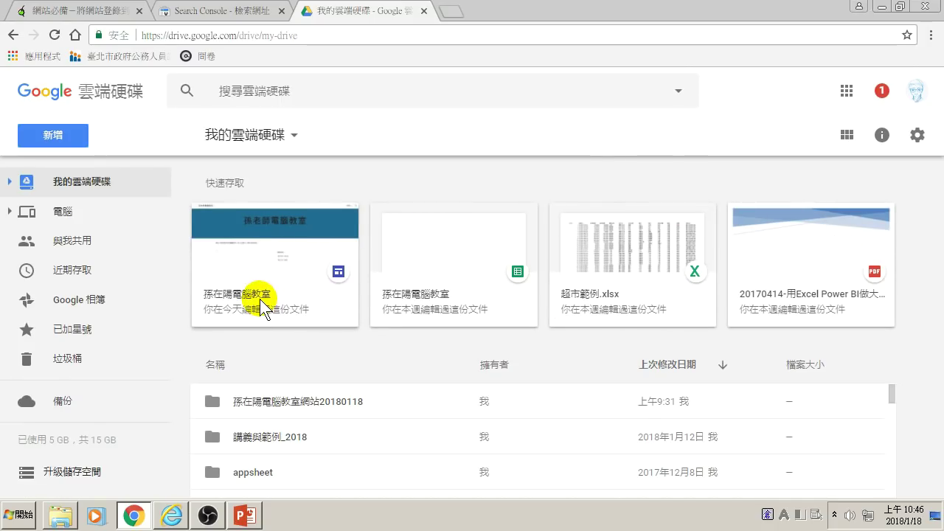
double_click(277, 259)
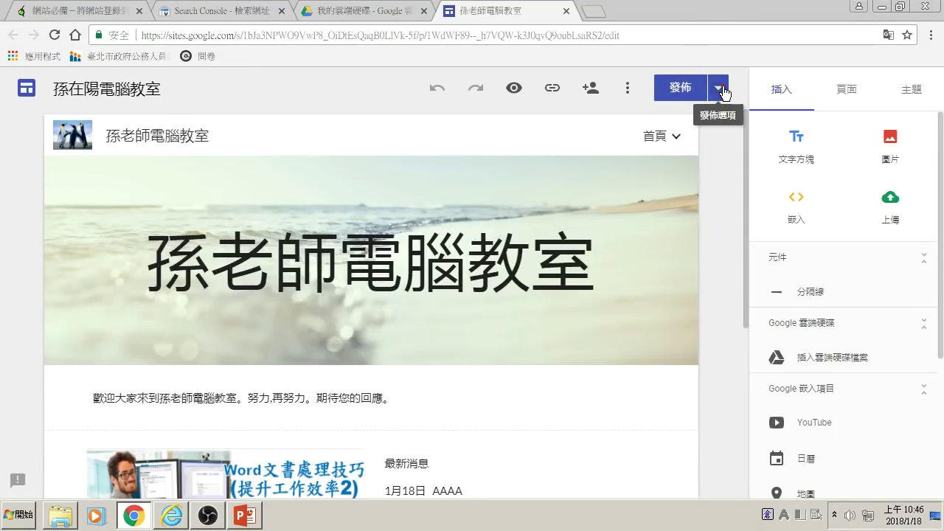
click(717, 88)
click(646, 133)
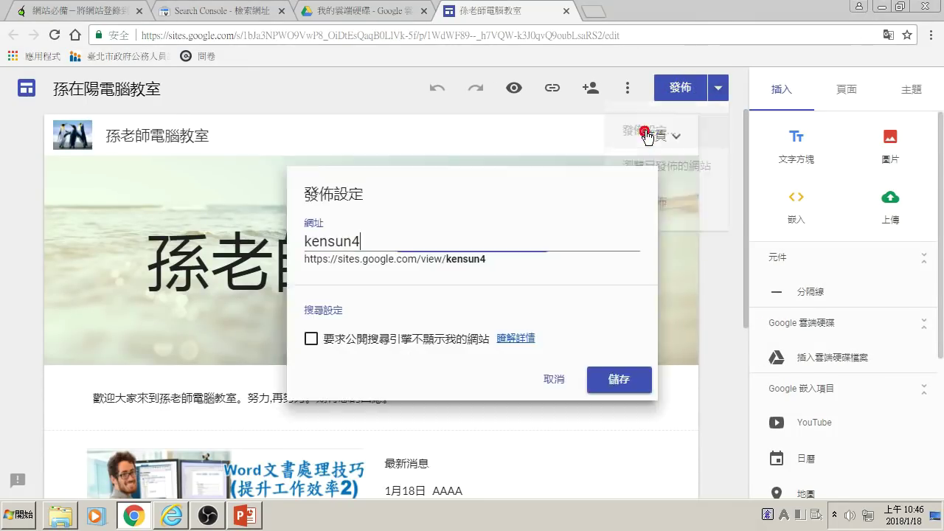
drag(486, 259, 303, 266)
right_click(305, 254)
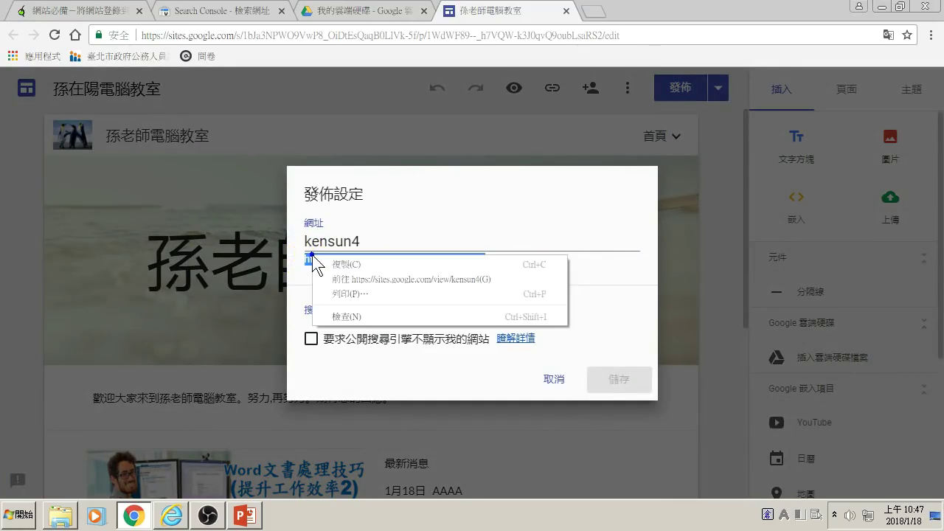
click(342, 263)
click(346, 11)
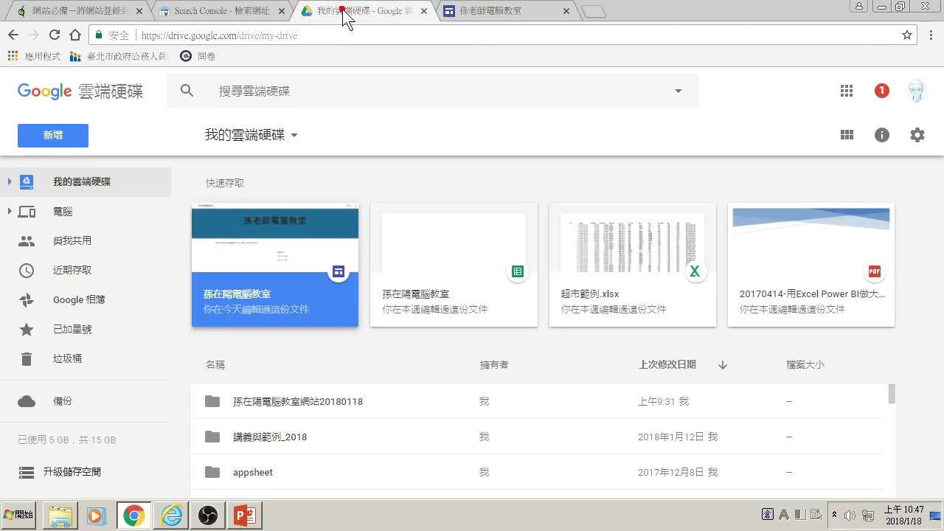
click(231, 8)
Paste the published Sites address into Search Console's 網址 field, pass reCAPTCHA, and submit it
click(118, 209)
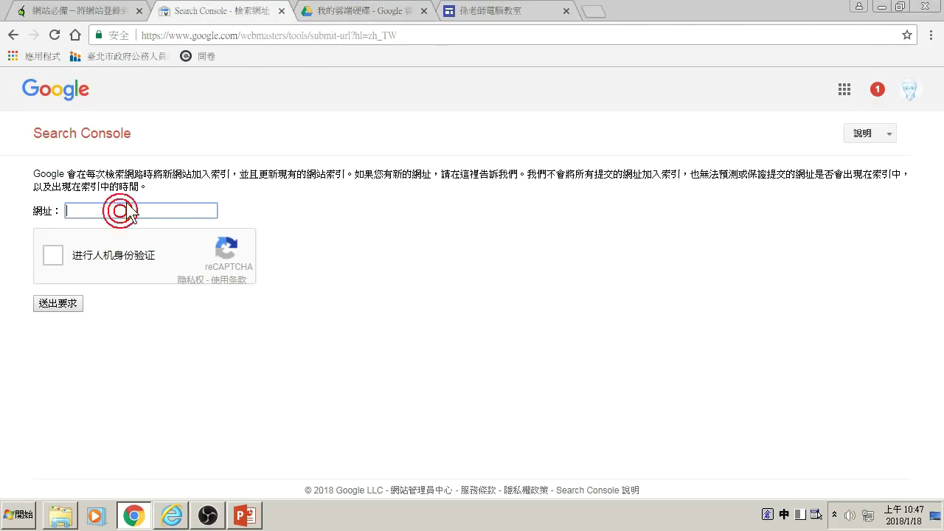
key(ctrl+v)
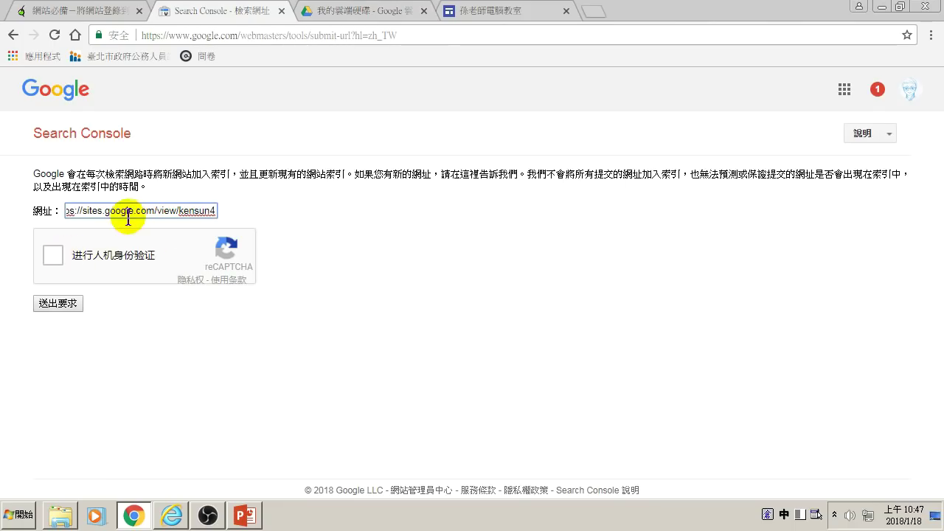
drag(101, 211, 34, 210)
drag(194, 211, 228, 211)
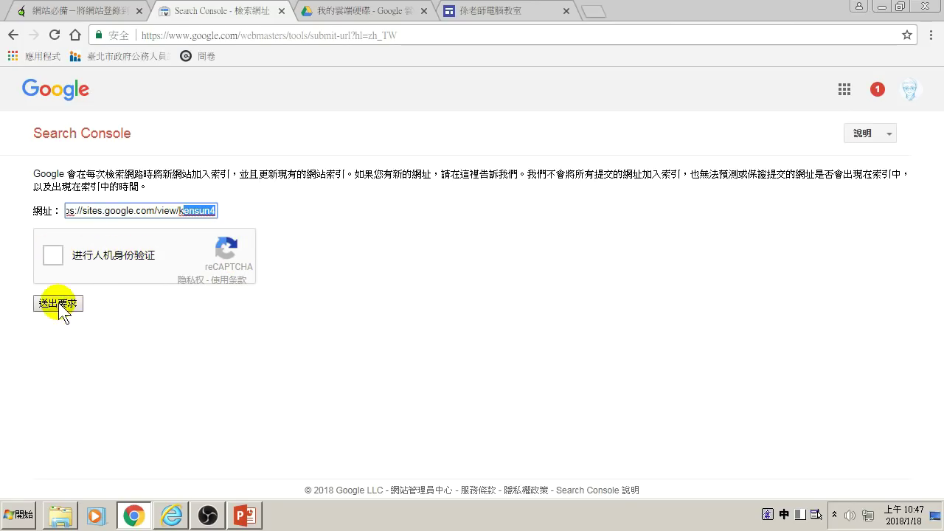
click(59, 256)
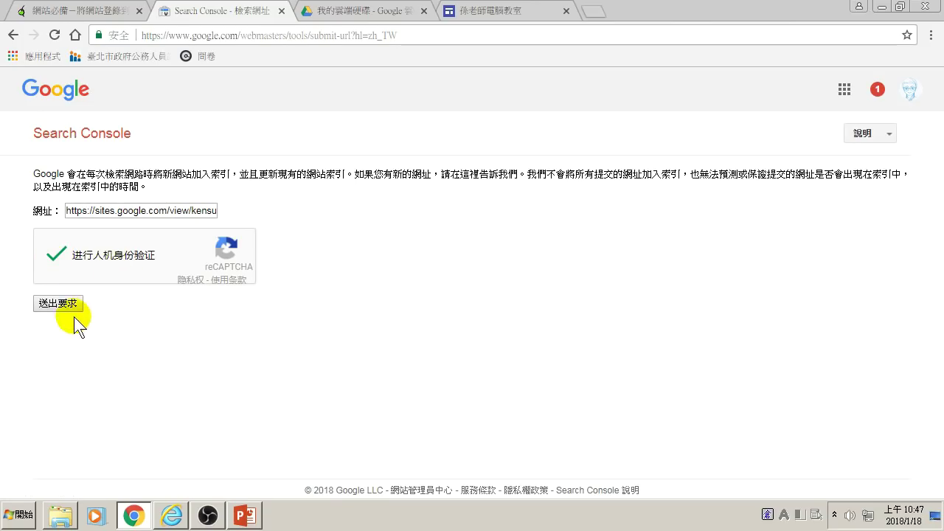
click(56, 302)
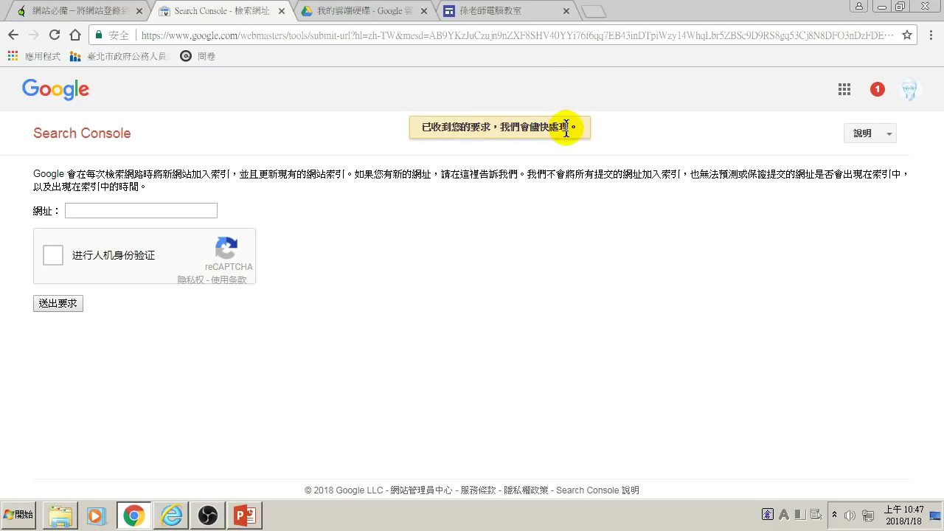
click(276, 37)
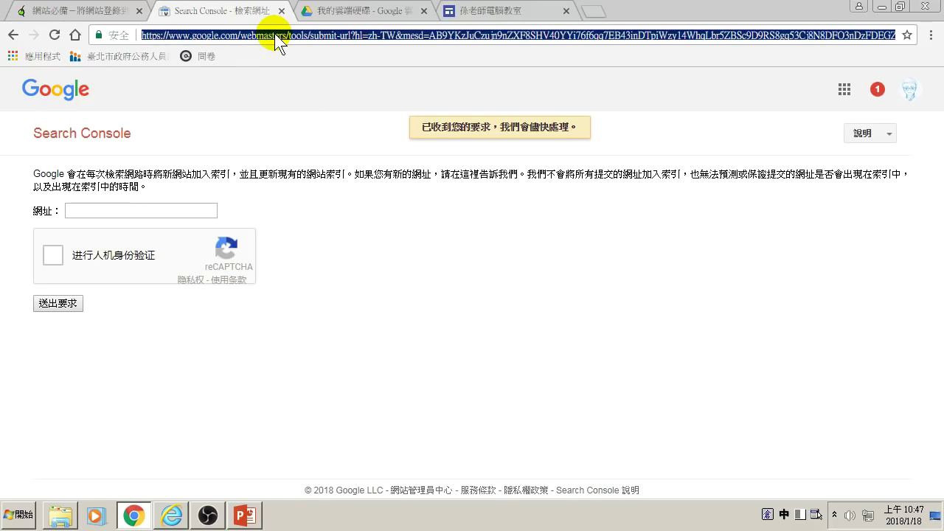
text(w)
key(BackSpace)
text(www.google.com)
key(Return)
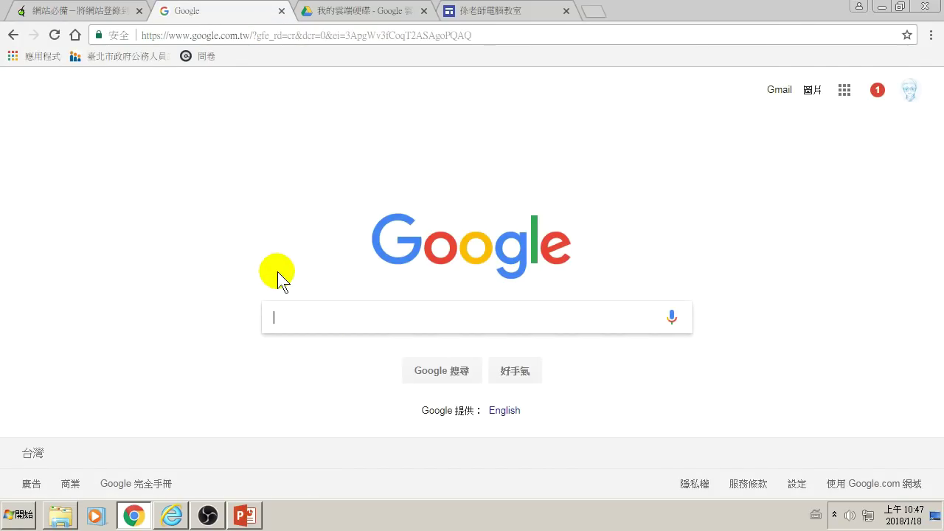
Search Google for the classroom site's title, typed with the Chinese IME
text(孫在)
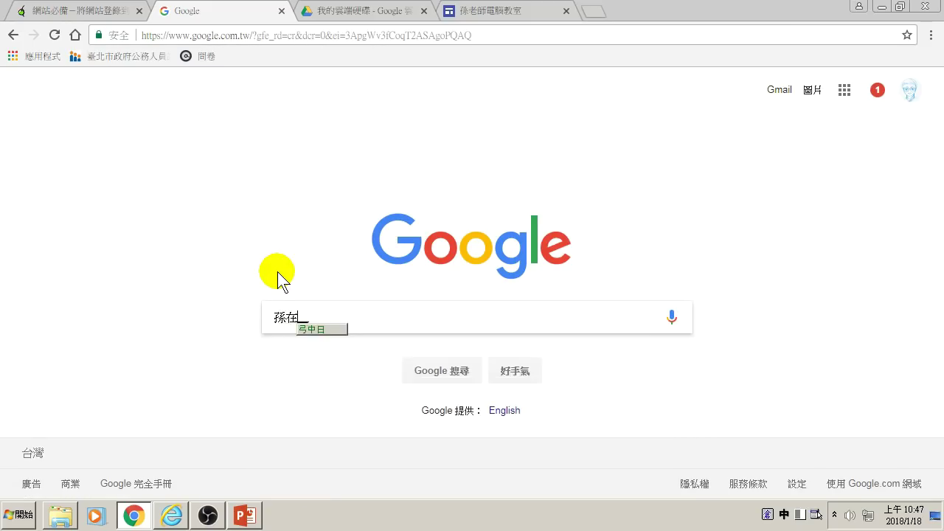
key(space)
key(Escape)
key(BackSpace)
text(老)
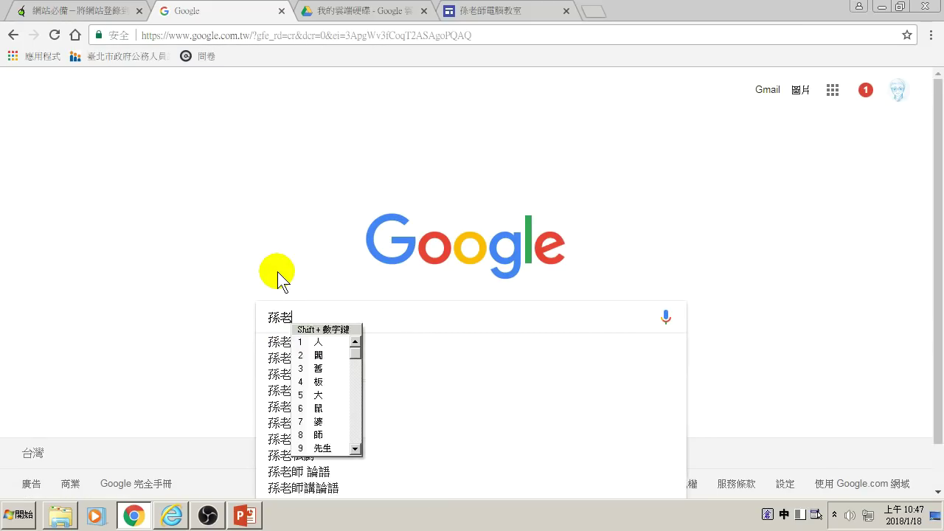
text(hr)
key(Escape)
text(hr)
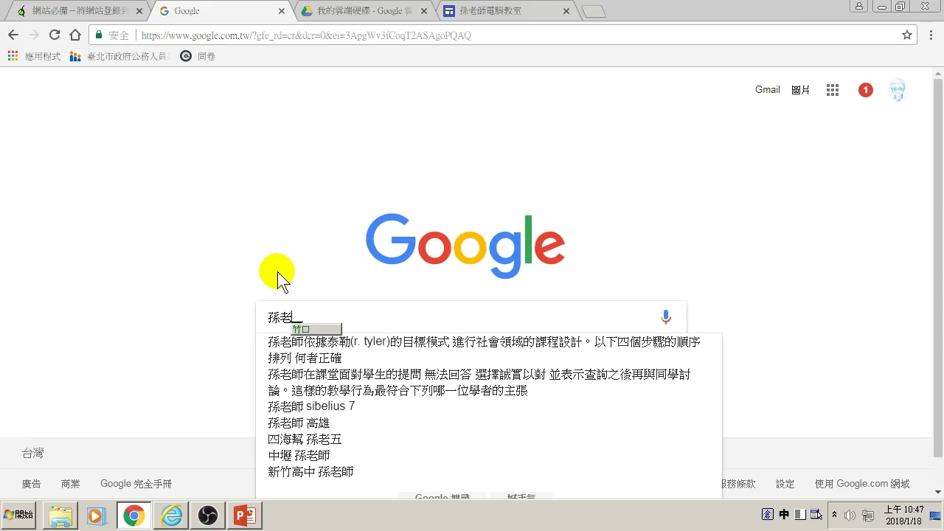
text(師)
key(Escape)
text(電bv)
key(space)
text(腦jdo教jn)
key(BackSpace)
text(mvg室)
key(Return)
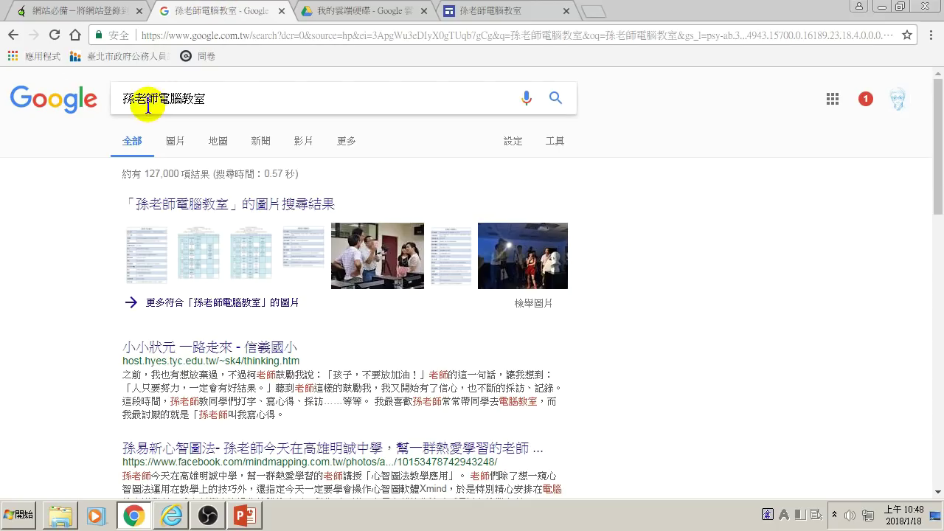
Search again for the full classroom site title and open the top Google Sites result
click(13, 34)
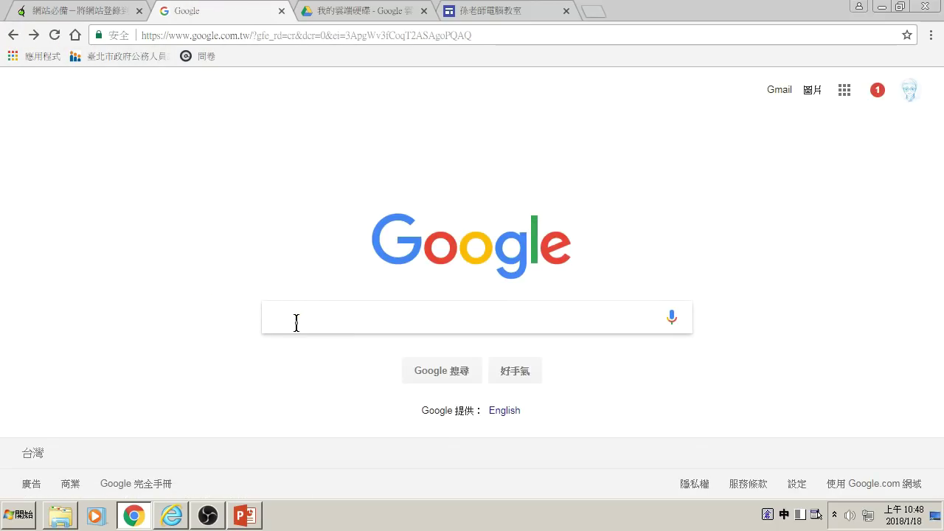
click(297, 322)
text(nd)
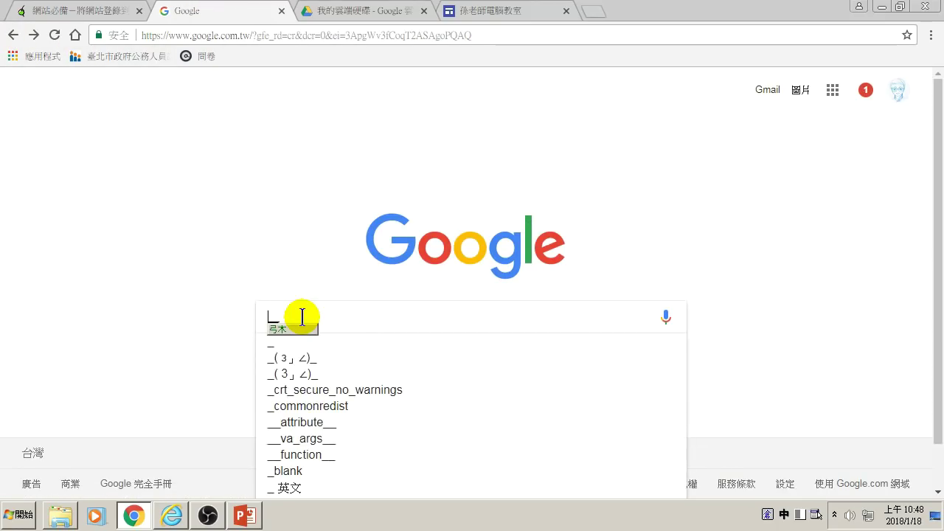
text(hvf klg nlamh mb)
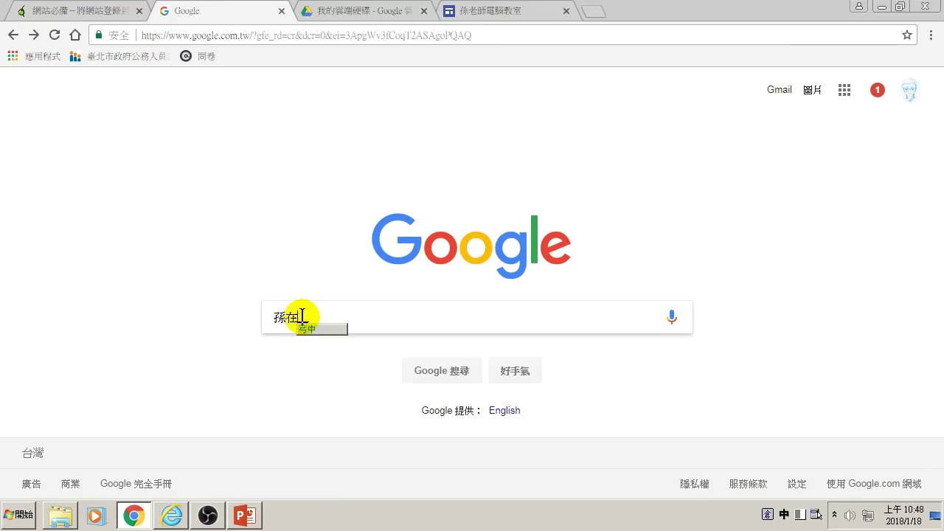
text(wu bvvw jdok )
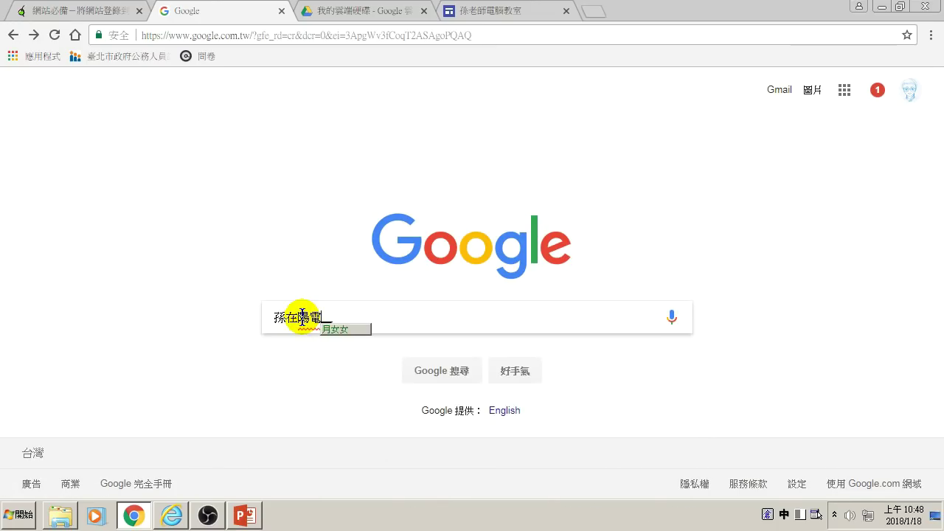
text(jmig)
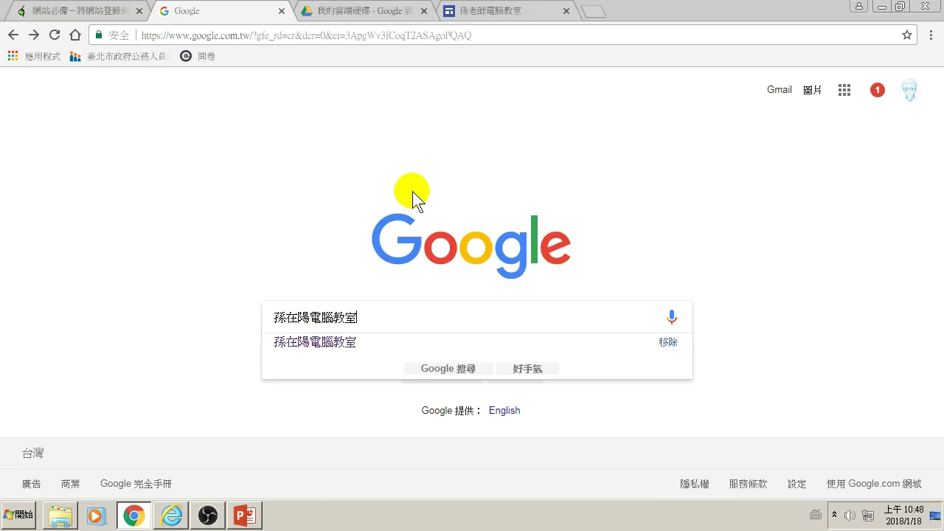
key(Return)
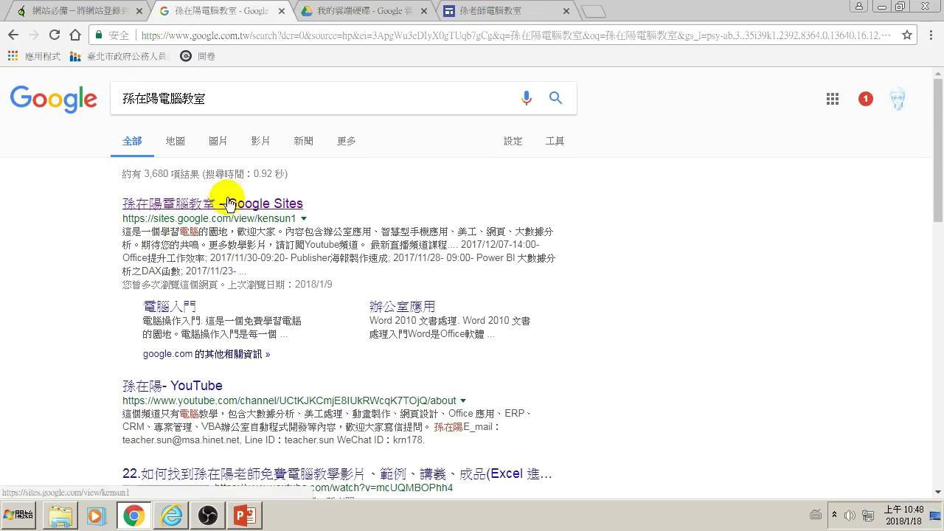
click(146, 207)
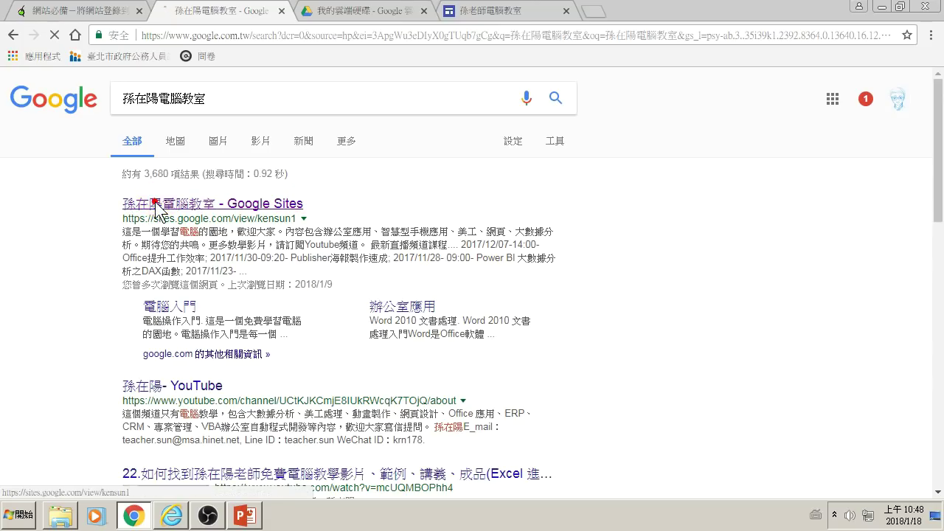
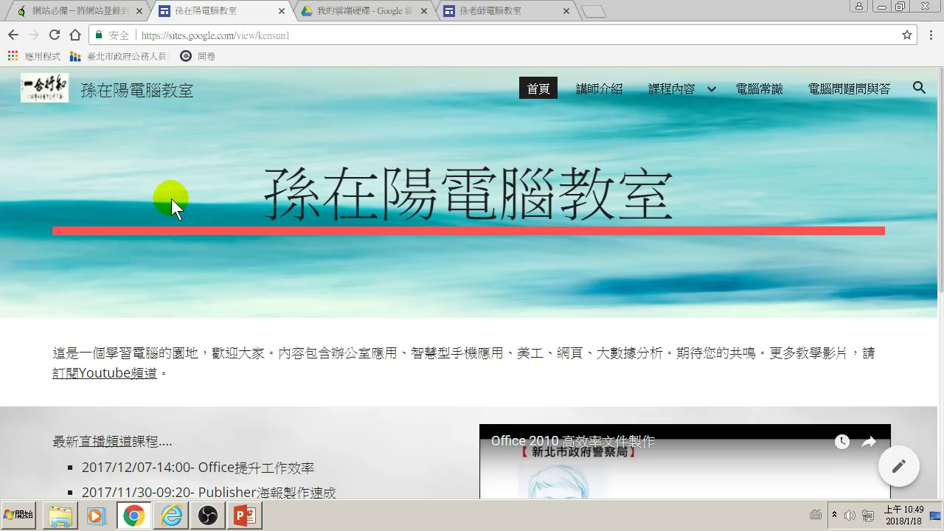
Bring Chrome forward and read through the minwt.com article's steps for registering a site with Google
click(133, 516)
click(133, 516)
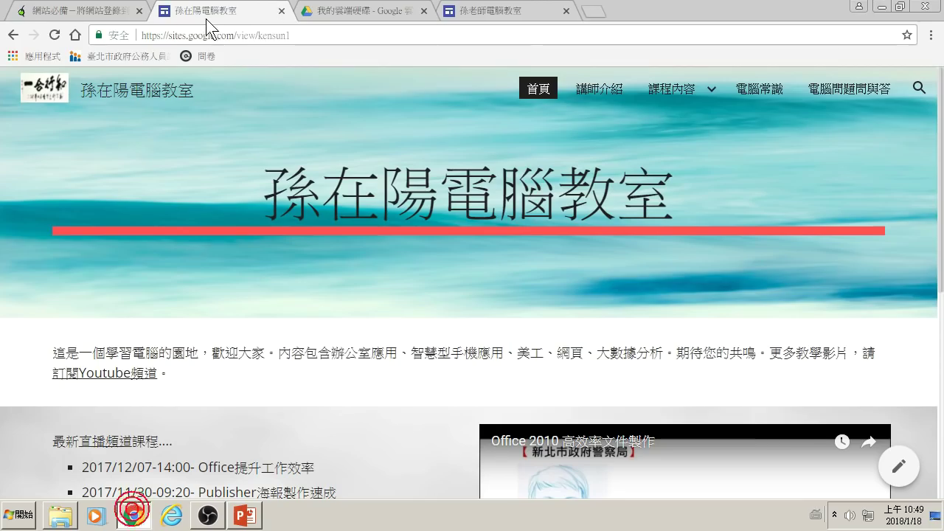
click(89, 10)
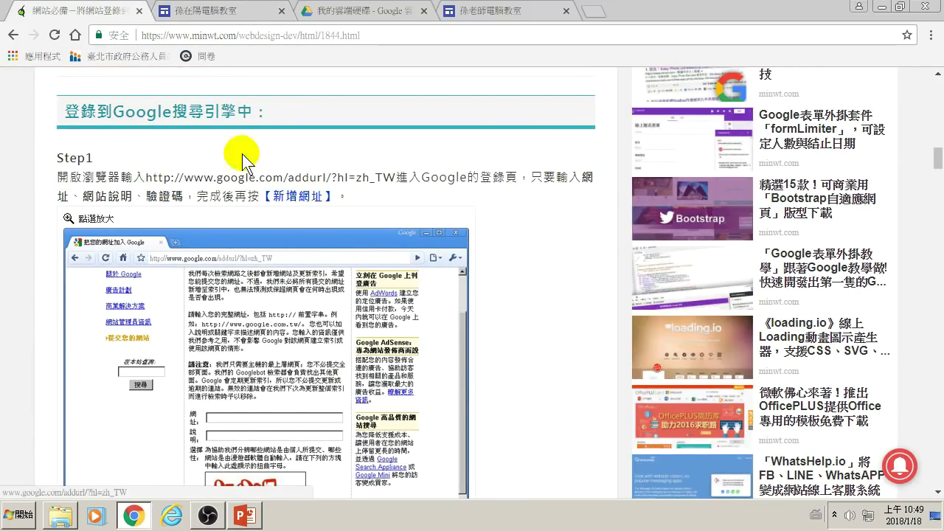
scroll(185, 347, down, 6)
scroll(184, 347, up, 1)
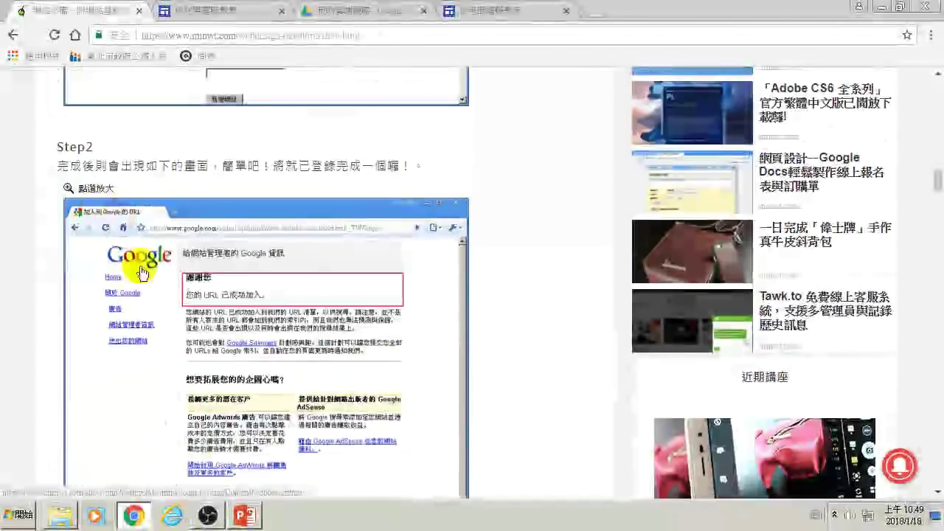
scroll(185, 324, down, 5)
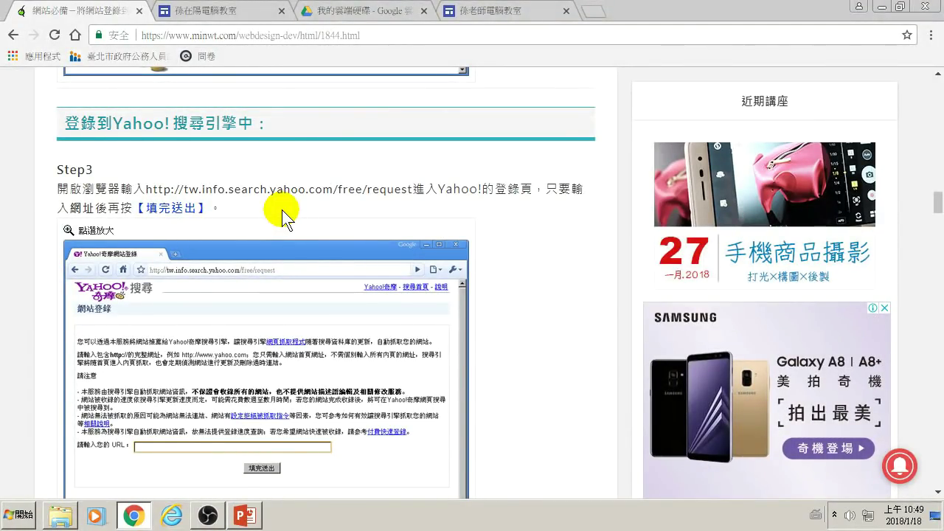
scroll(181, 95, up, 12)
scroll(235, 112, up, 3)
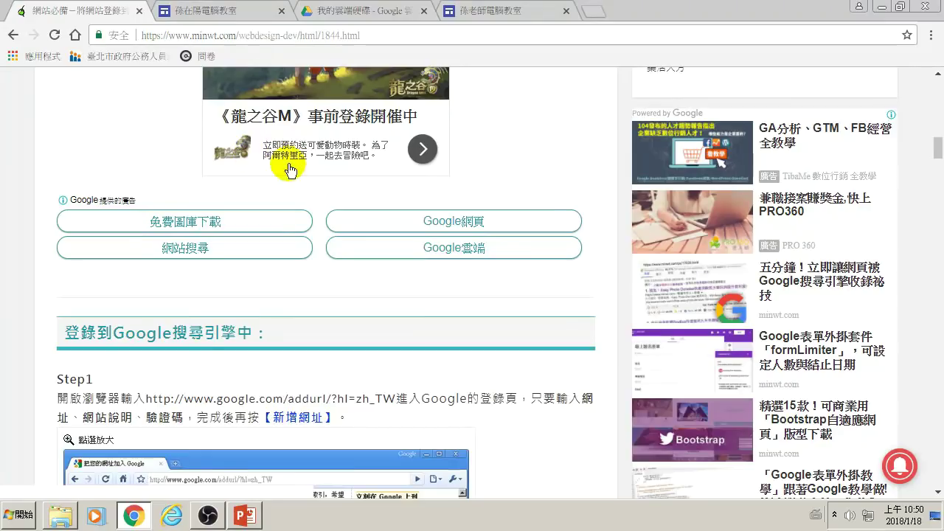
scroll(285, 145, up, 2)
scroll(286, 145, up, 5)
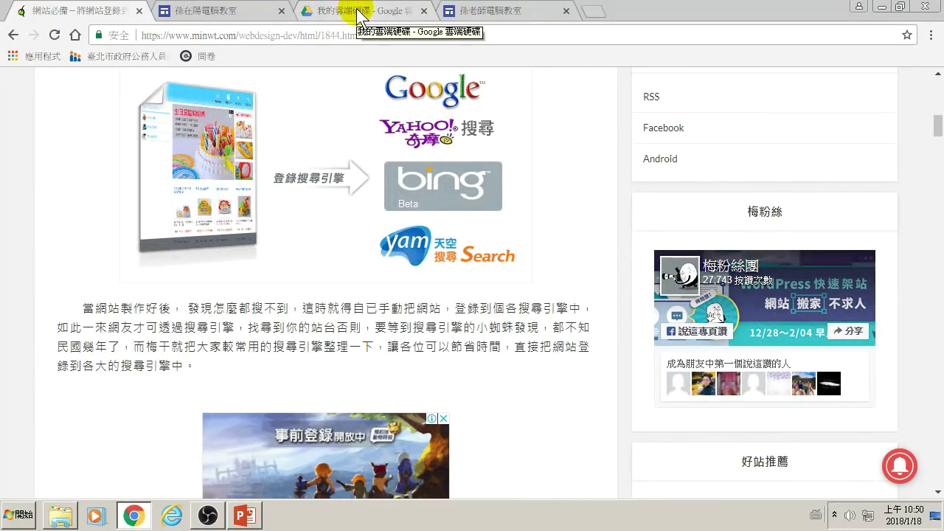
scroll(247, 348, down, 4)
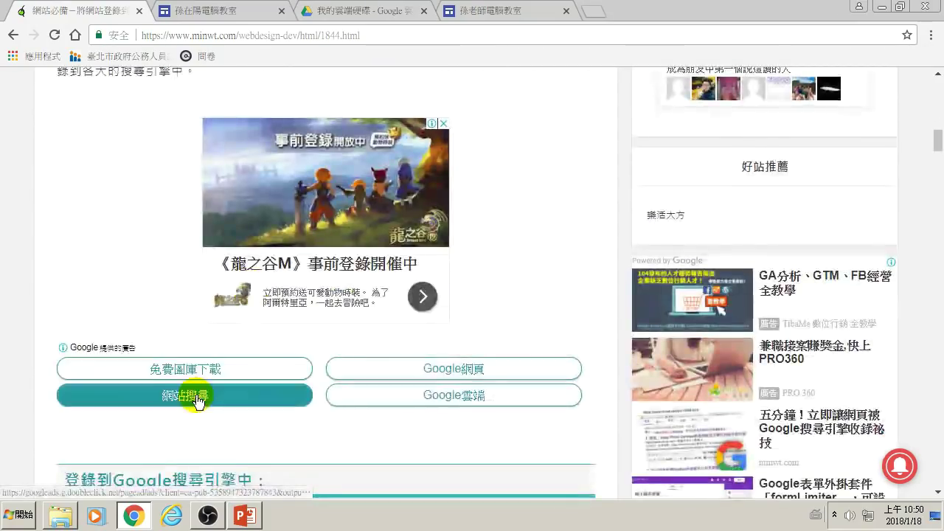
scroll(180, 222, down, 3)
Follow the article's google.com/addurl link to Search Console's URL-submission page
click(257, 324)
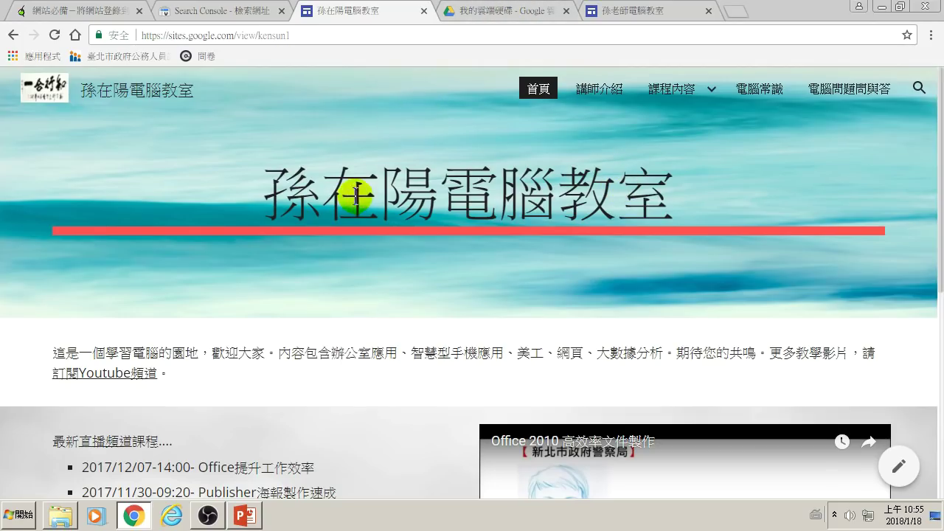
Open the recently edited site from Drive's Quick Access, preview it, then close it
click(520, 10)
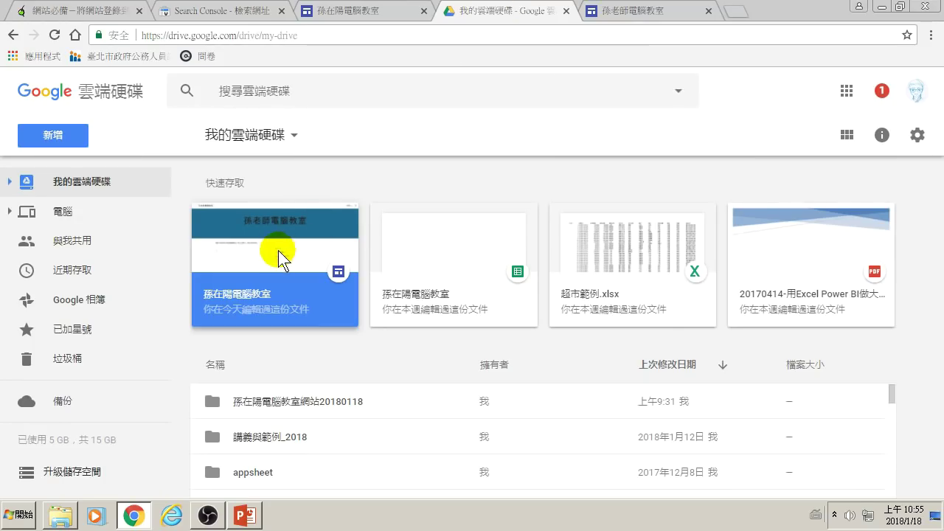
click(267, 220)
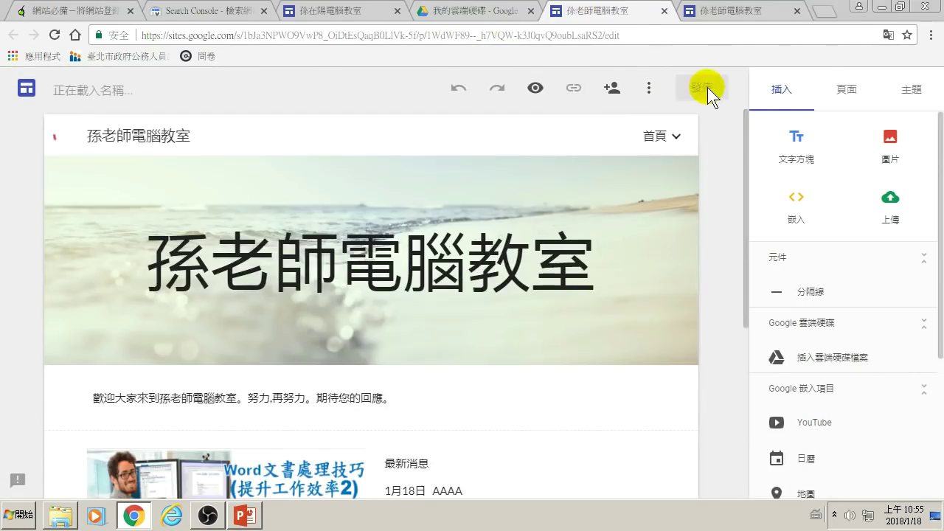
click(536, 88)
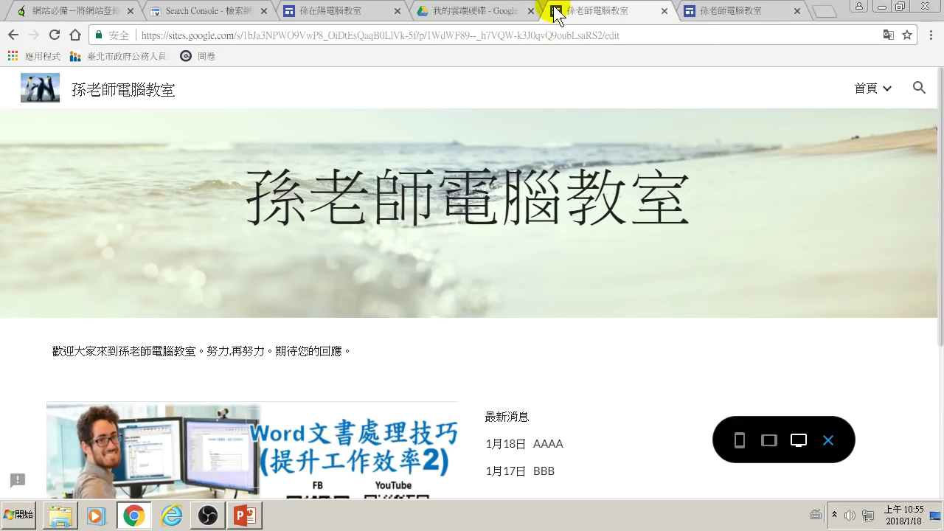
click(664, 11)
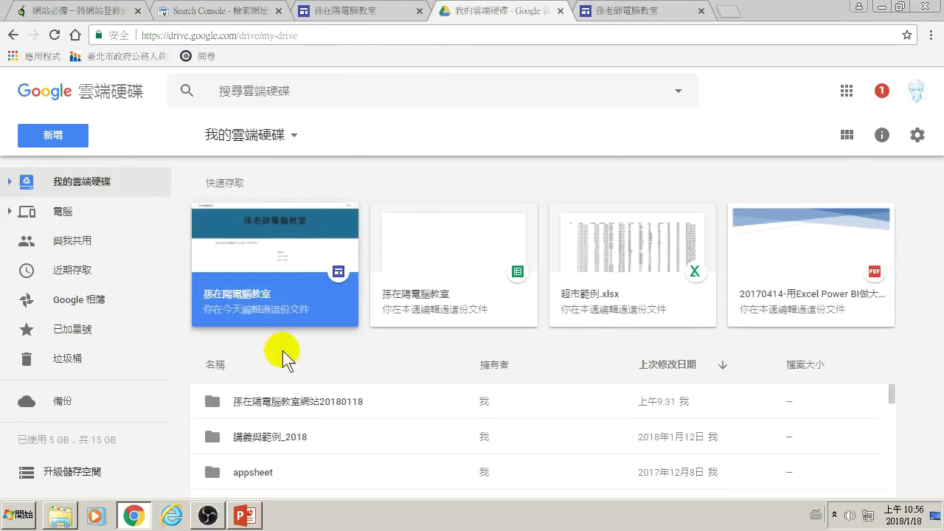
Open the 孫在陽電腦教室網站 folder in My Drive
scroll(286, 296, down, 3)
scroll(286, 297, down, 3)
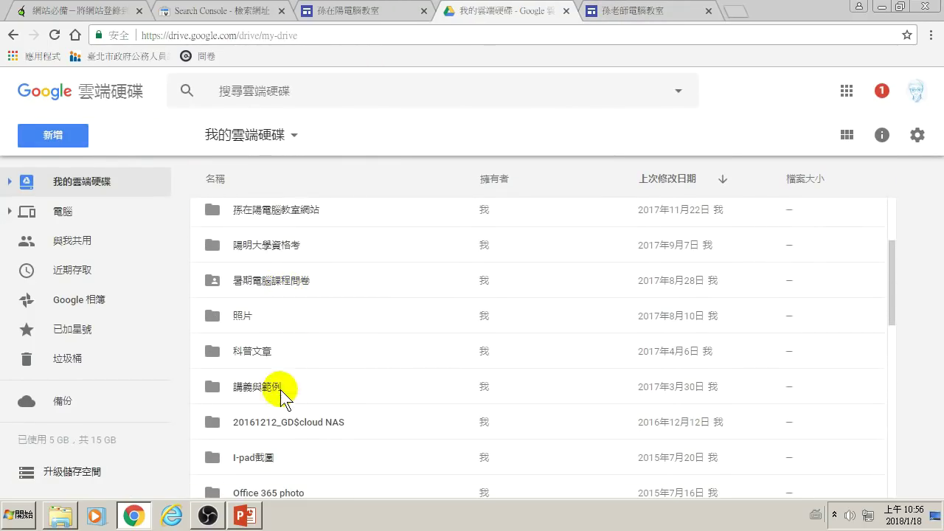
scroll(289, 418, up, 5)
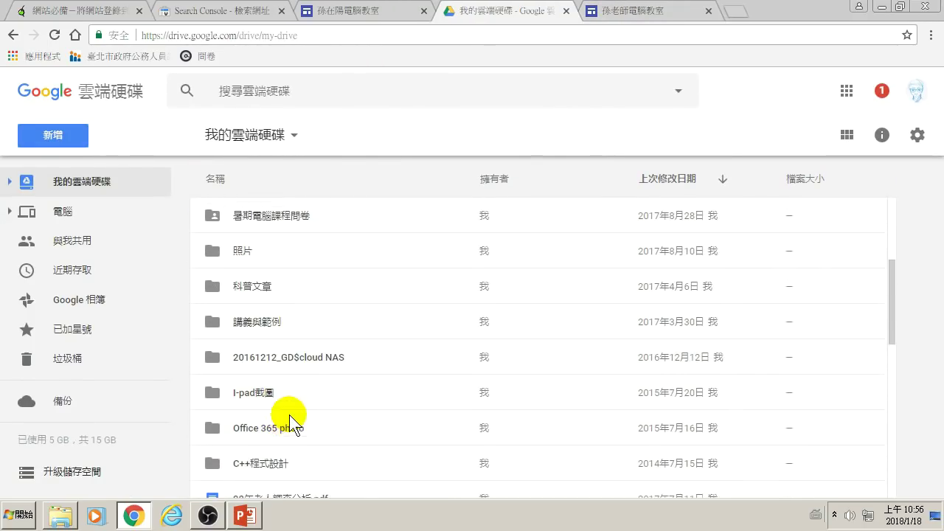
scroll(297, 361, down, 5)
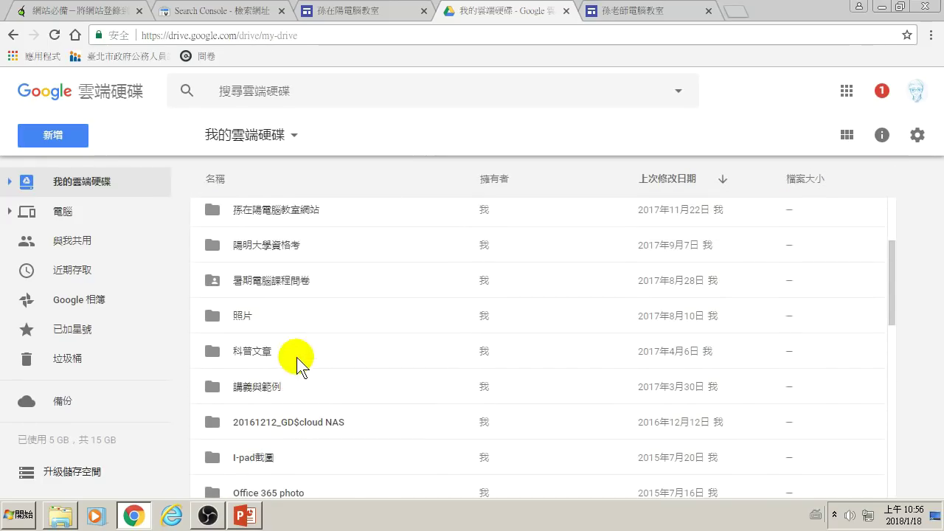
click(273, 214)
double_click(274, 214)
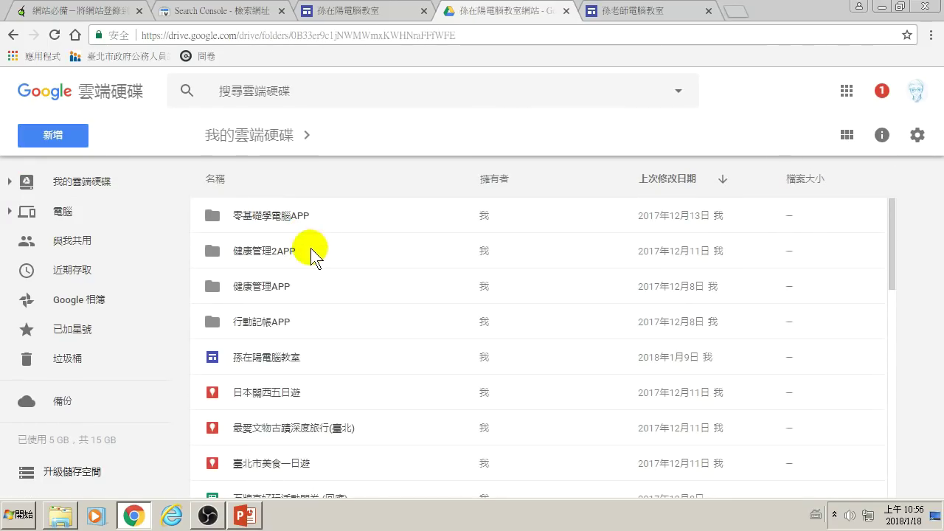
Open the 孫在陽電腦教室 site for editing and dismiss its 網站分析 settings unchanged
click(267, 359)
double_click(266, 354)
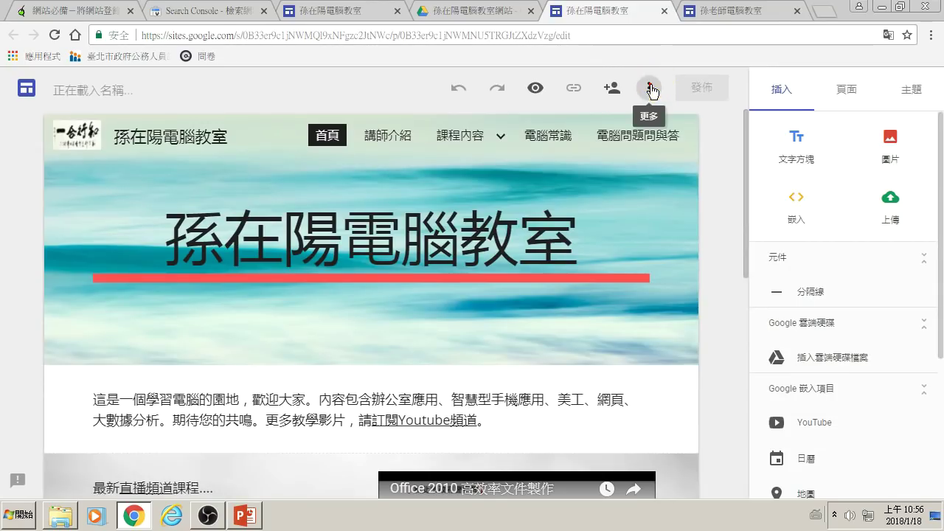
click(651, 90)
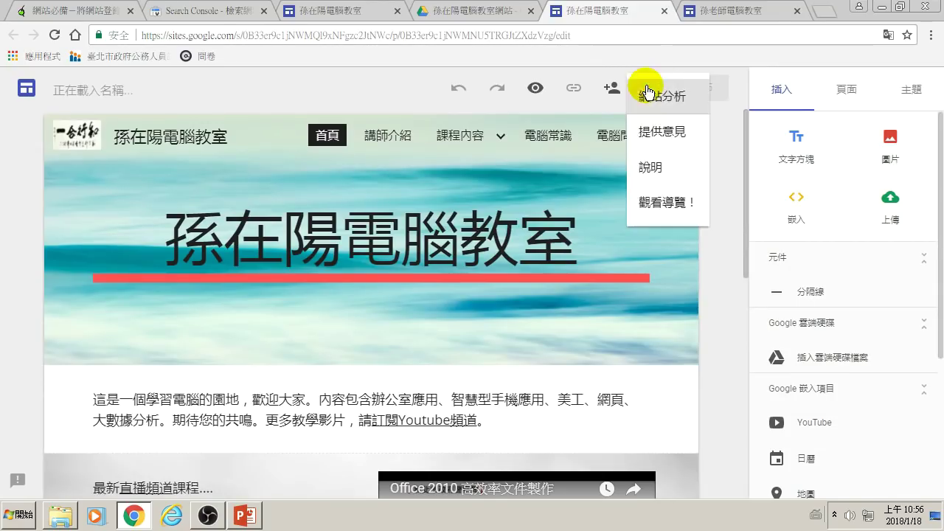
click(658, 96)
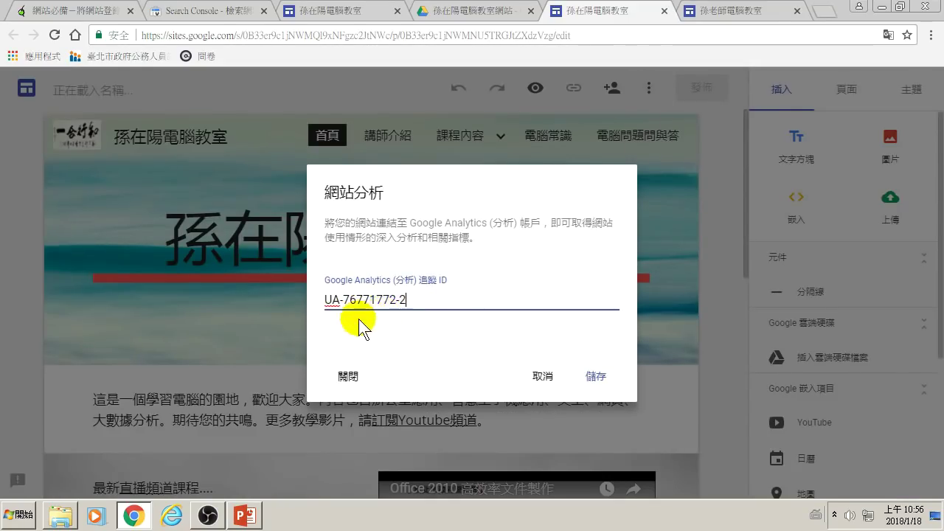
click(526, 376)
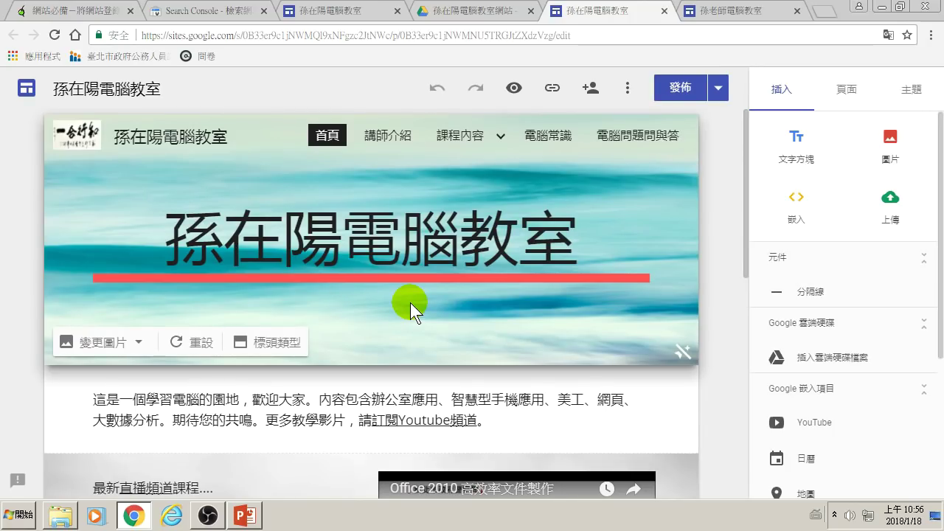
Check the course pages under the 課程內容 menu and scroll the homepage
click(502, 137)
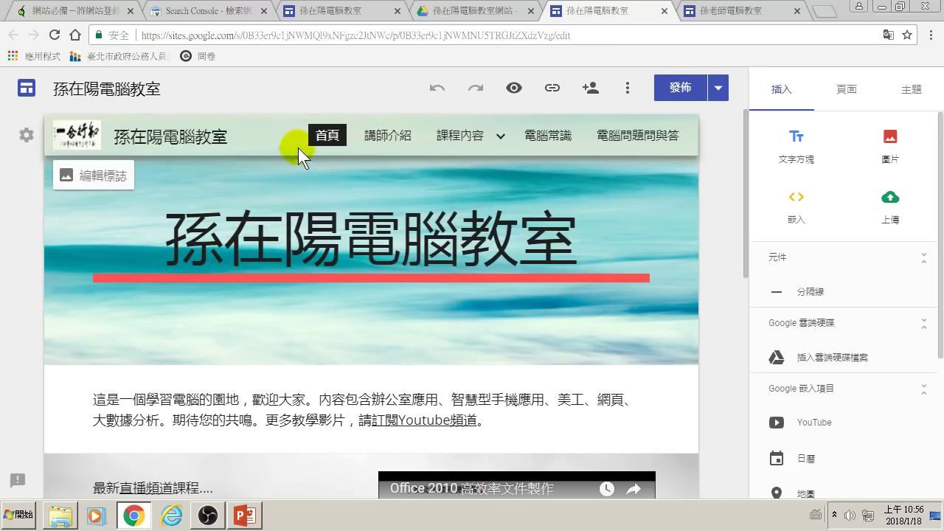
mouse_move(497, 134)
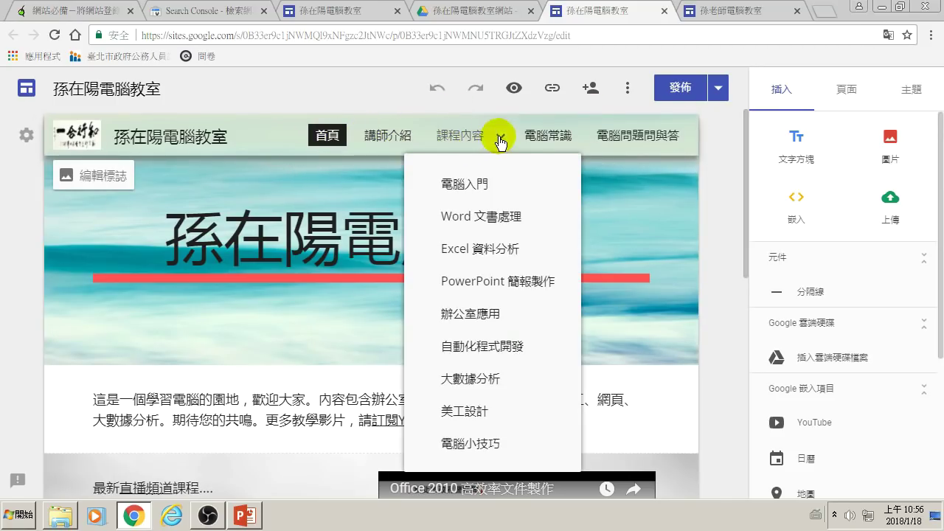
mouse_move(372, 305)
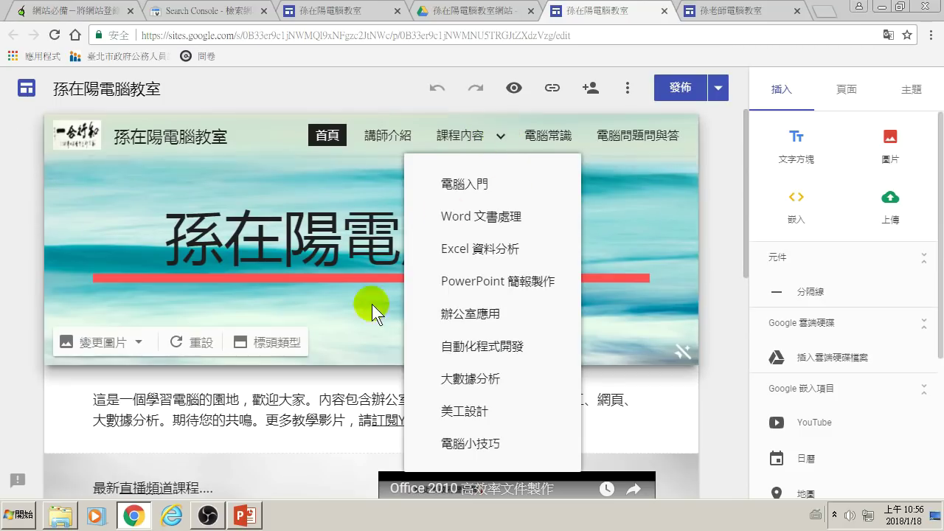
scroll(340, 334, down, 3)
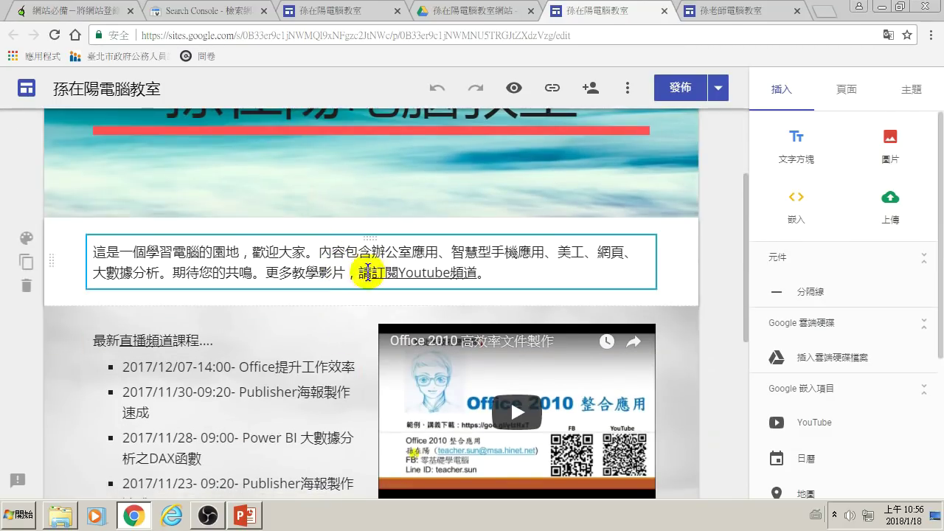
scroll(354, 259, up, 3)
scroll(352, 263, up, 1)
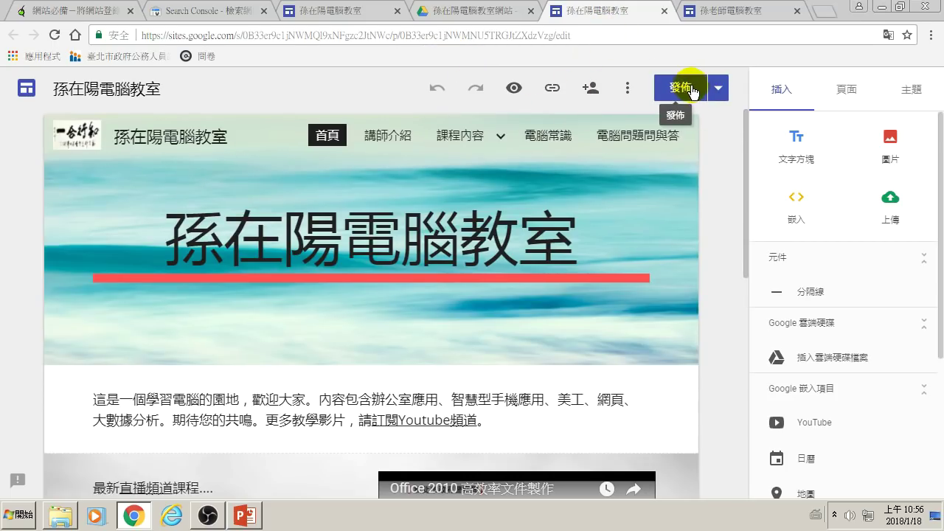
click(718, 92)
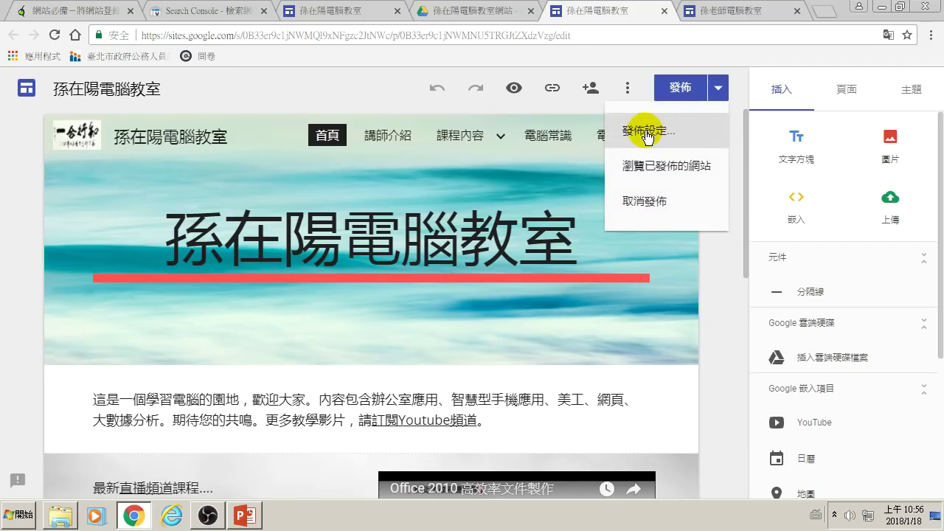
click(648, 133)
click(489, 258)
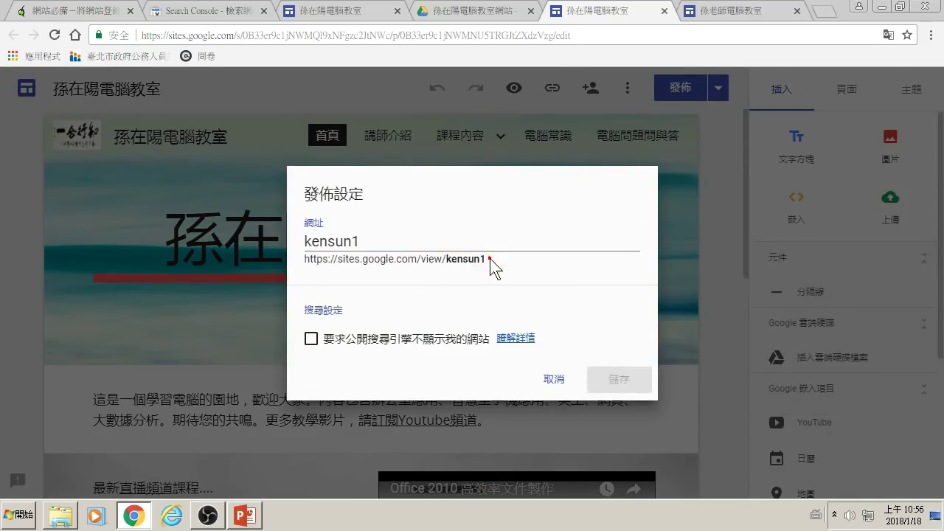
drag(382, 279, 304, 258)
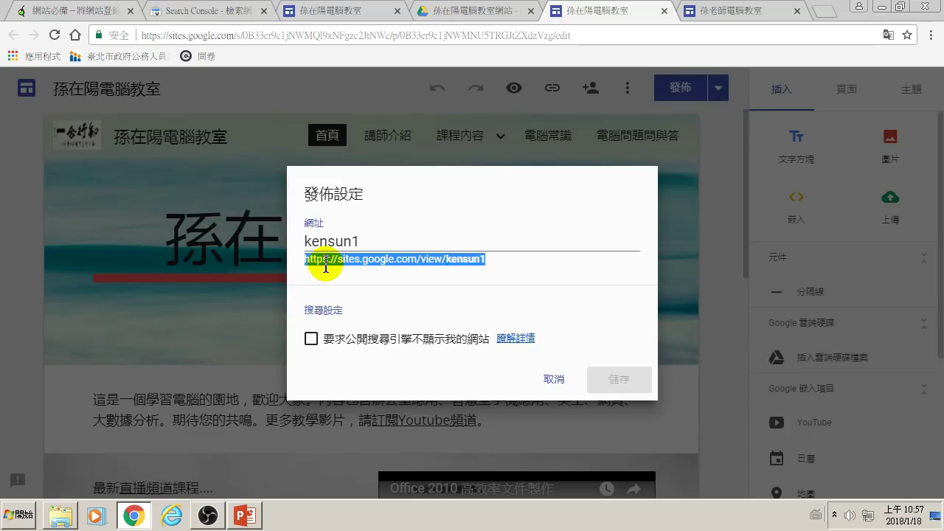
right_click(364, 270)
click(398, 270)
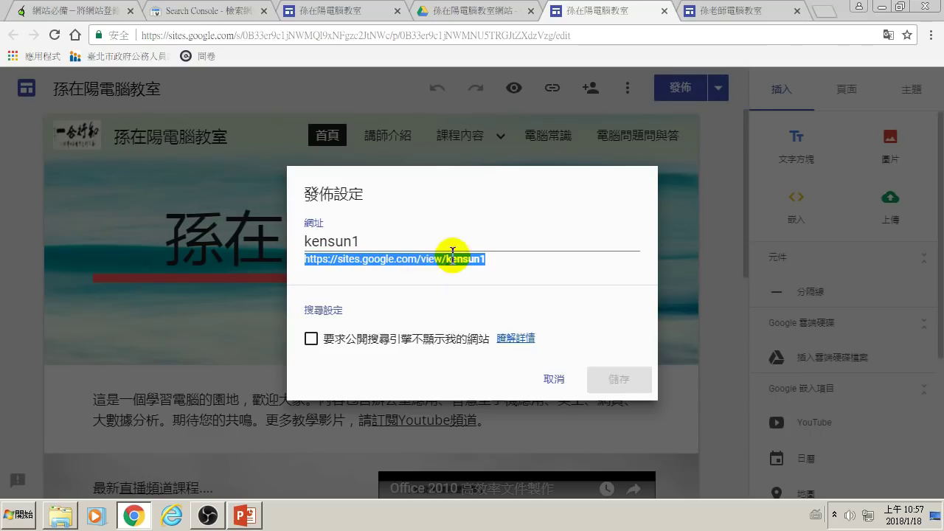
click(555, 379)
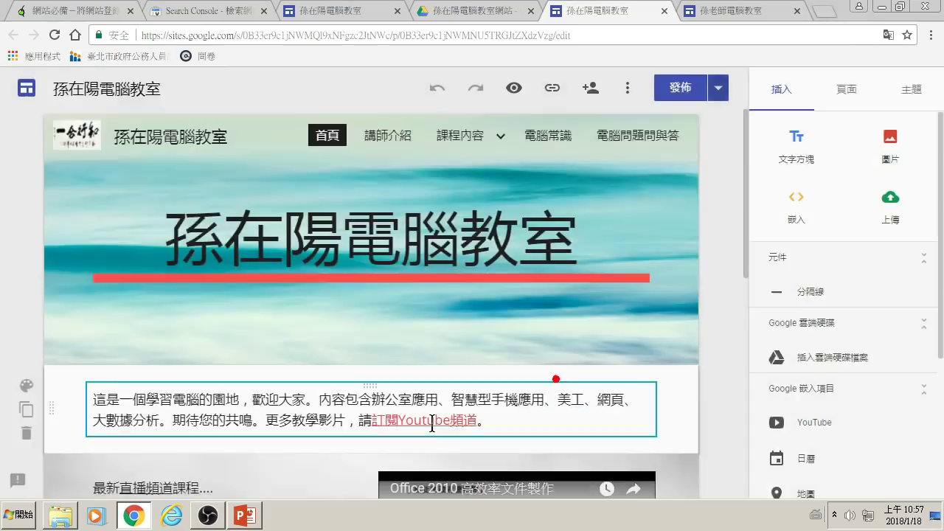
In a new tab, search 'google 短網址' and open the Google URL Shortener page
right_click(134, 516)
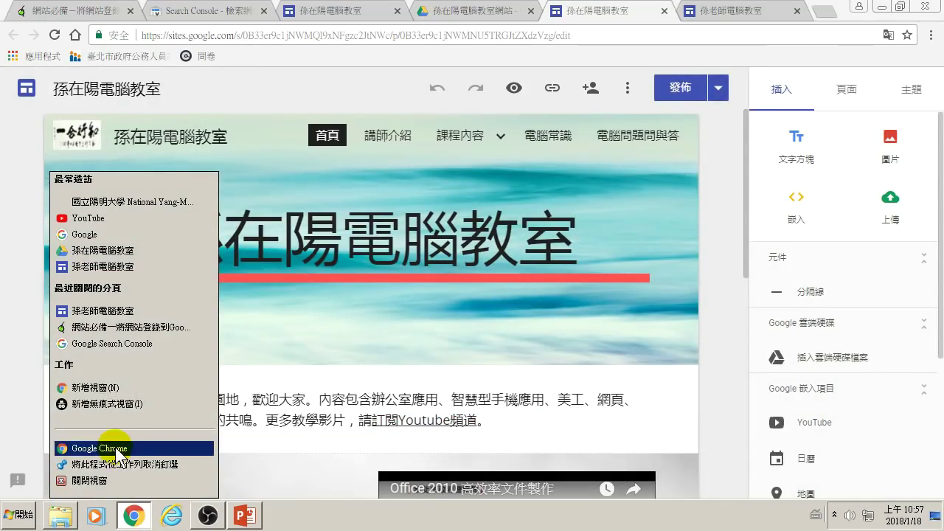
click(821, 12)
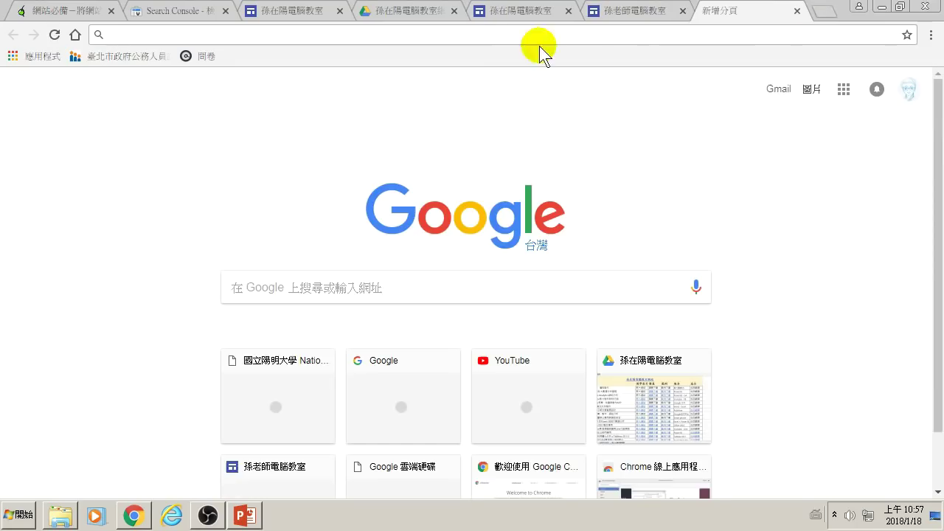
click(287, 283)
click(295, 273)
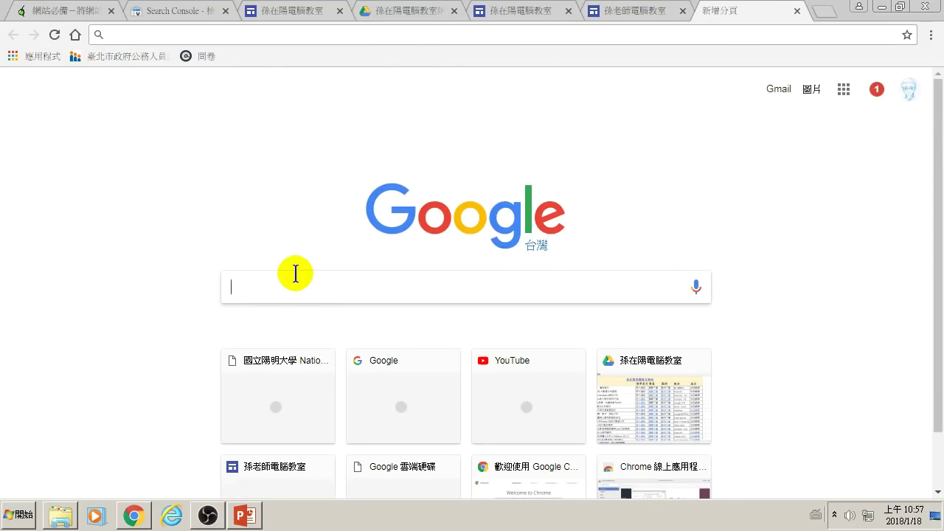
text(google )
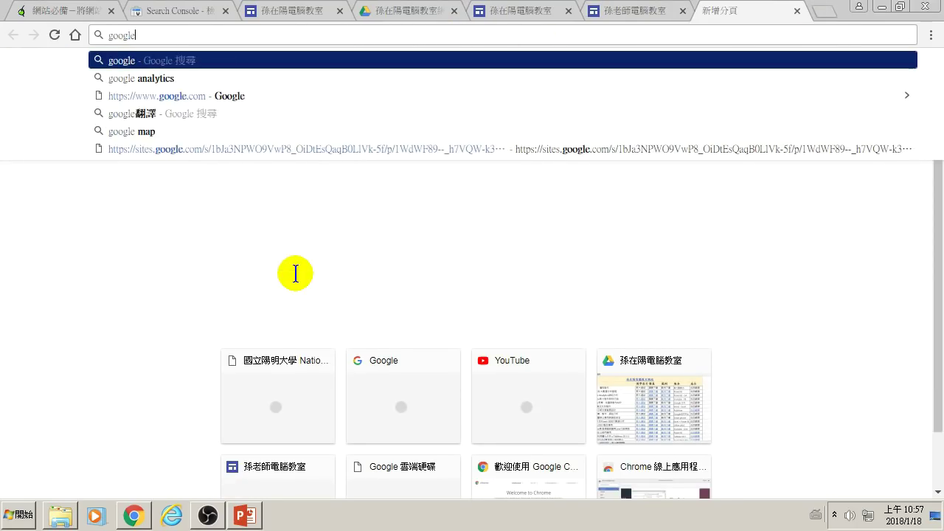
text(d)
key(BackSpace)
key(ctrl+space)
text(ou)
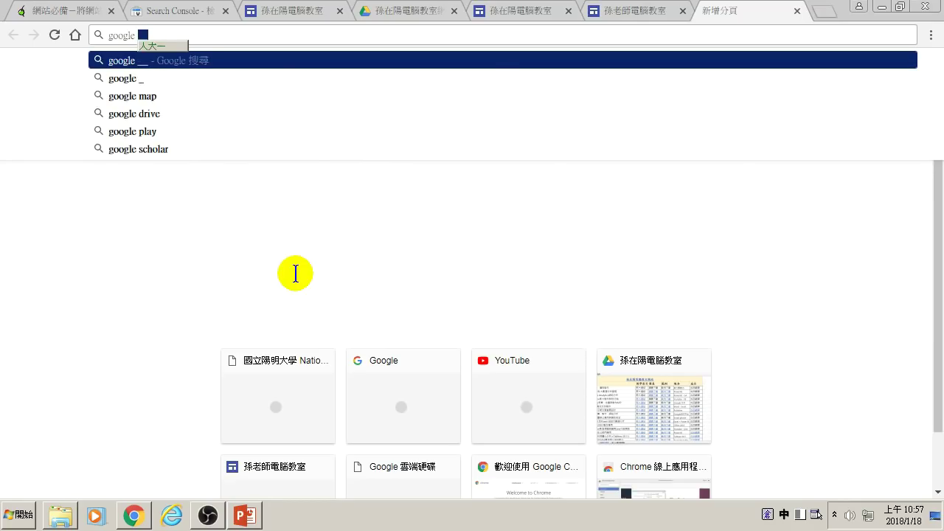
key(space)
text(vf)
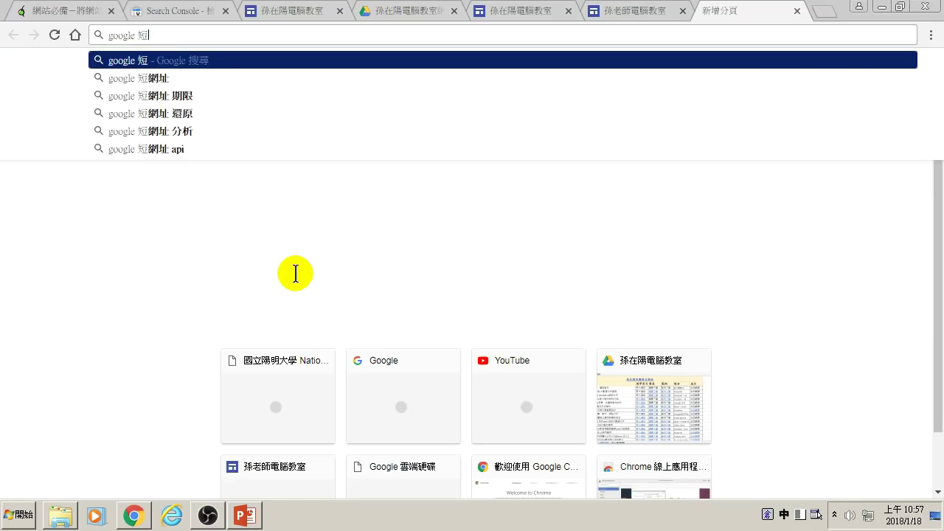
text(btv)
key(space)
text(gylm)
key(space)
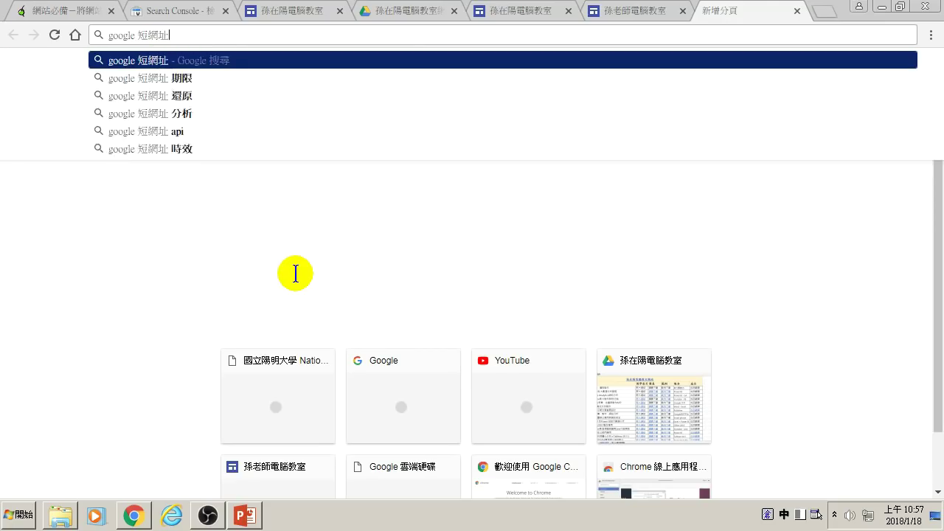
key(Return)
click(136, 204)
click(195, 190)
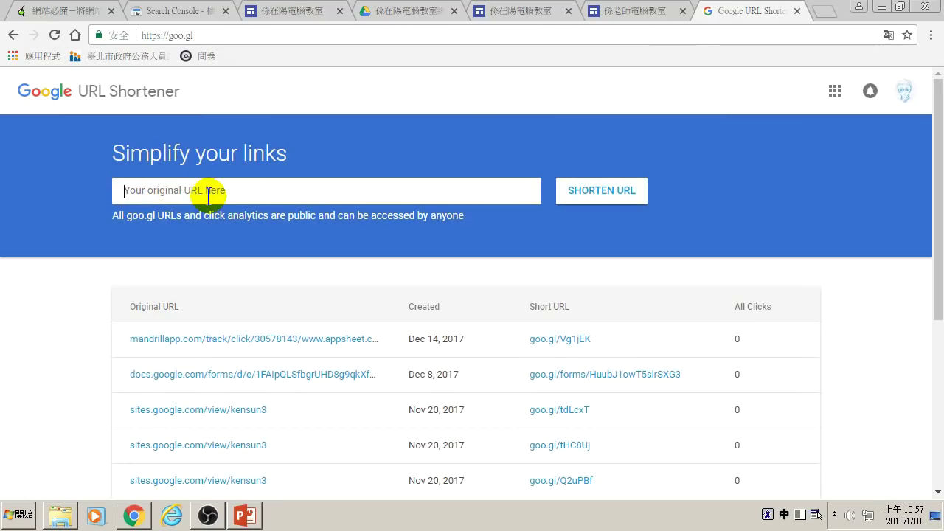
Shorten sites.google.com/view/kensun1 to goo.gl/VQTfGF and copy the short URL
key(ctrl+v)
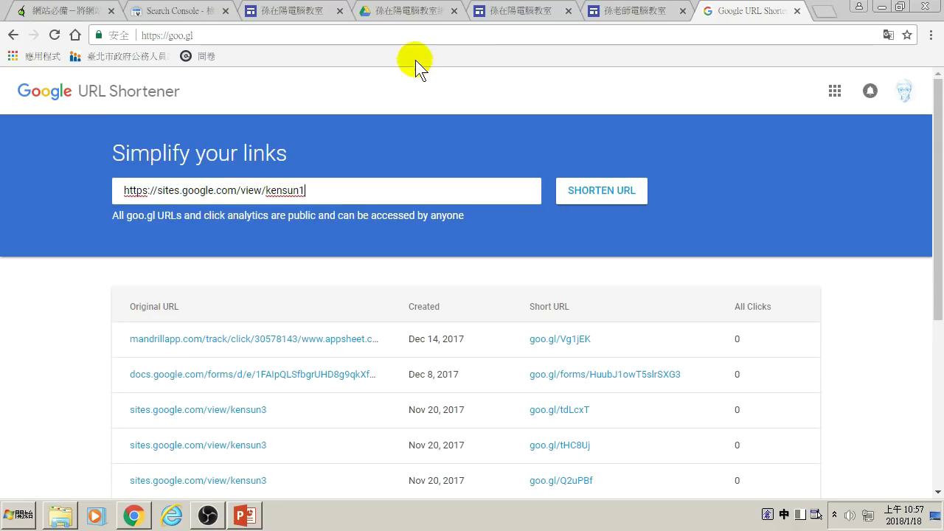
click(592, 193)
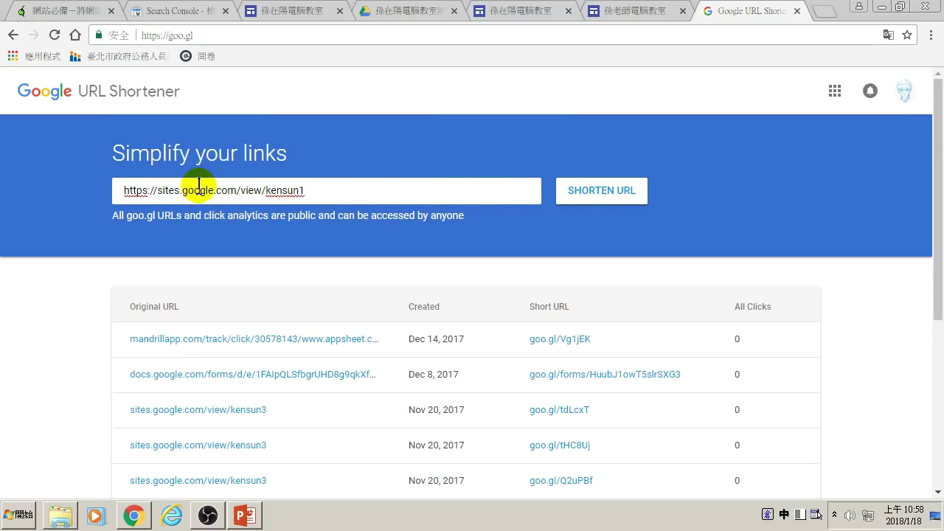
click(609, 193)
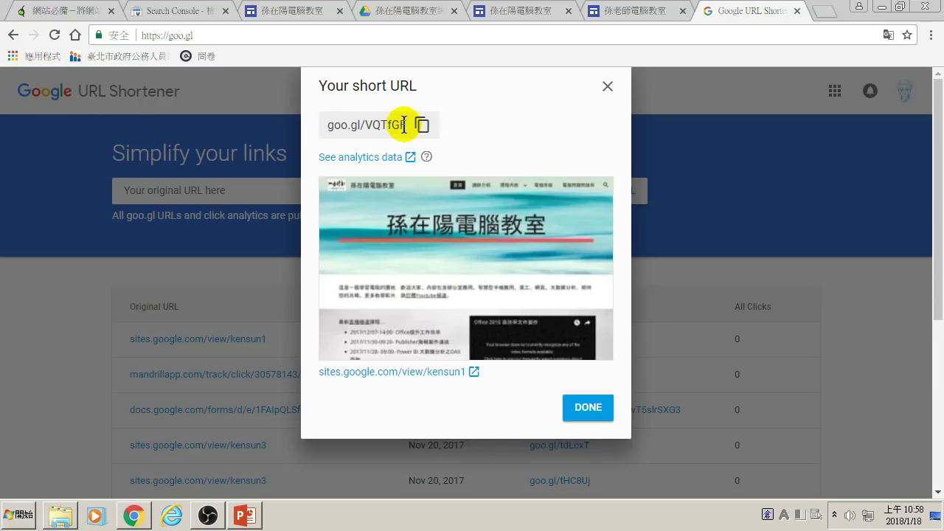
click(421, 126)
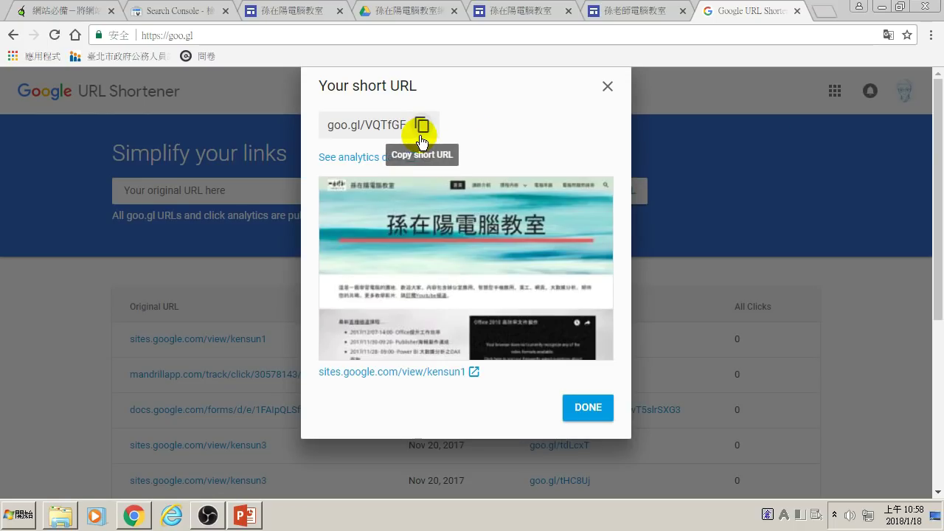
click(608, 87)
Paste goo.gl/VQTfGF back into the URL field to check it, then head toward PowerPoint
click(254, 193)
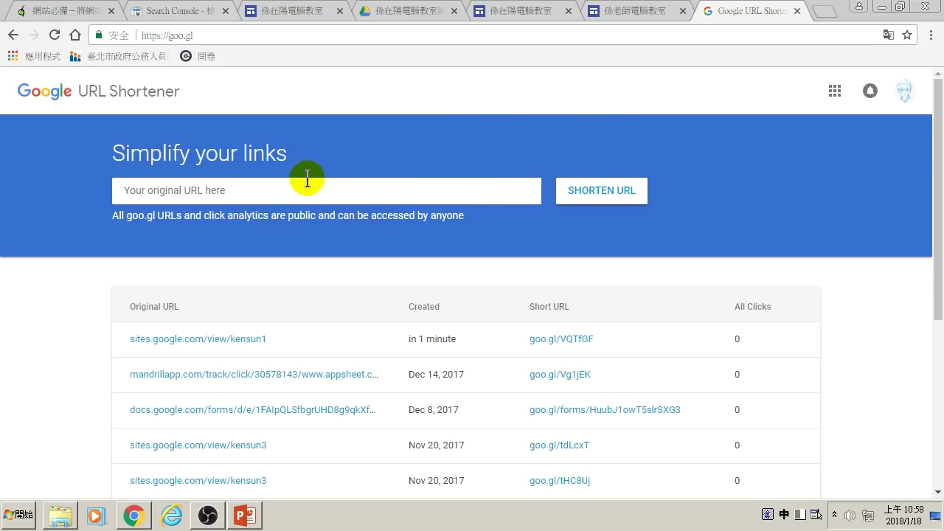
key(ctrl+v)
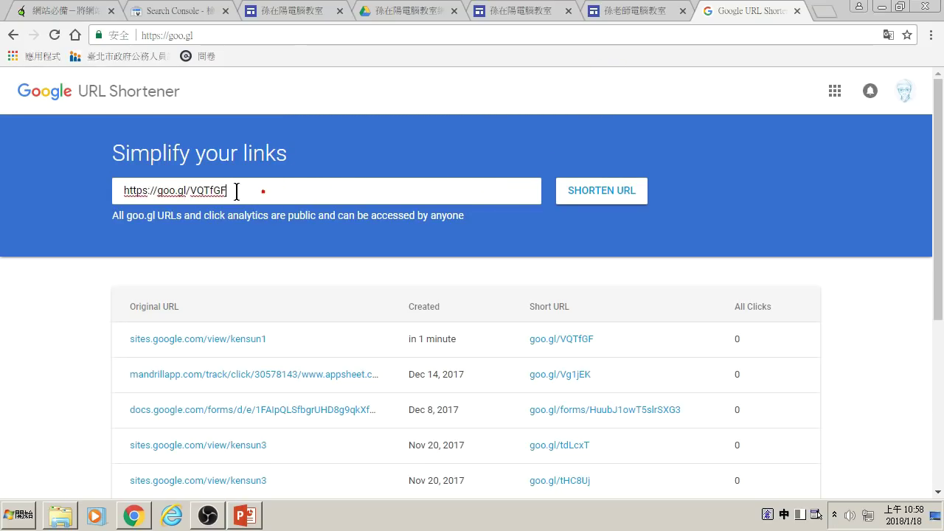
triple_click(263, 190)
click(618, 14)
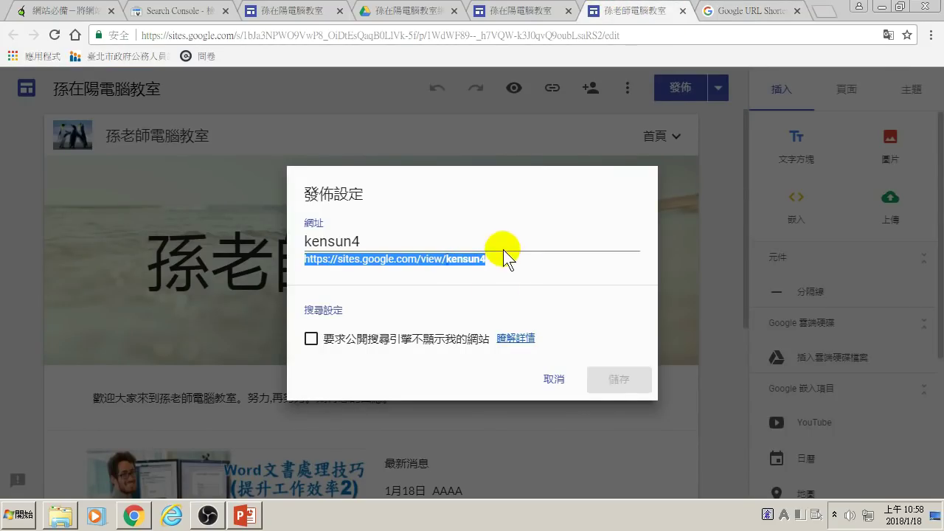
click(741, 11)
click(13, 516)
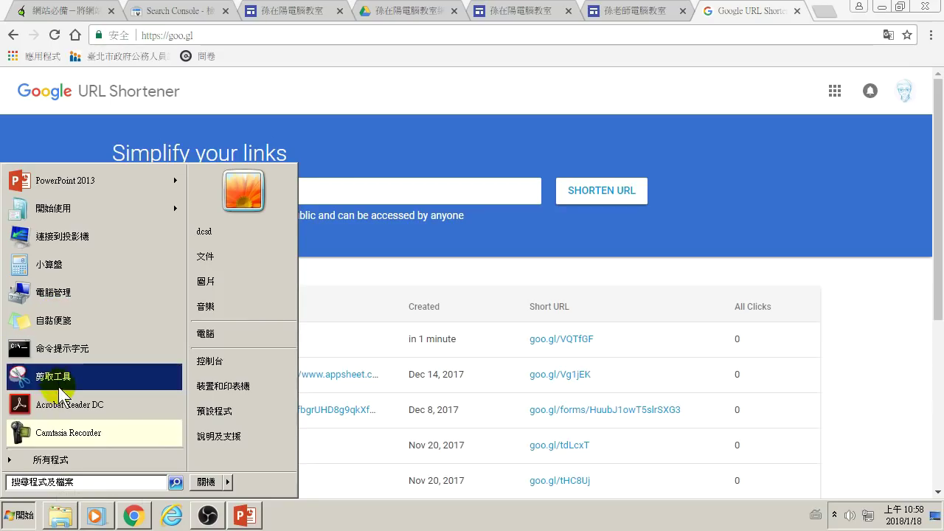
click(228, 505)
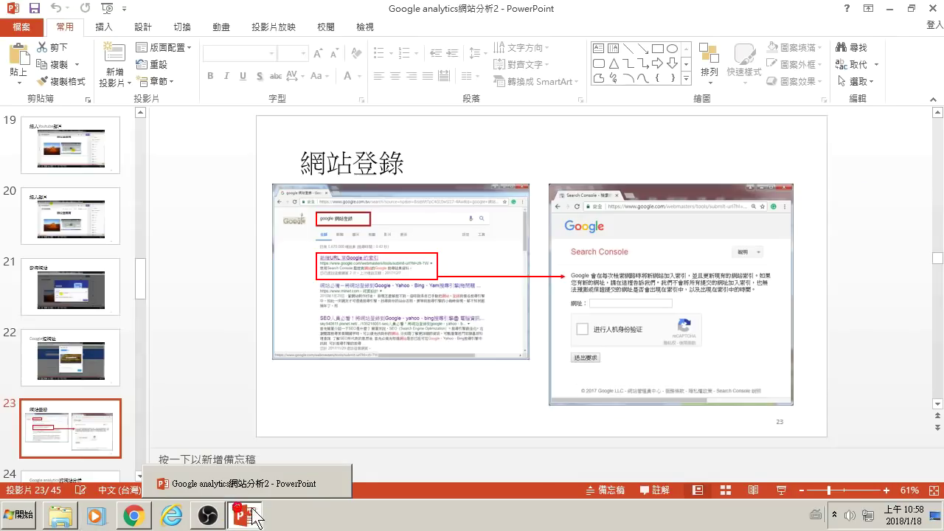
click(245, 461)
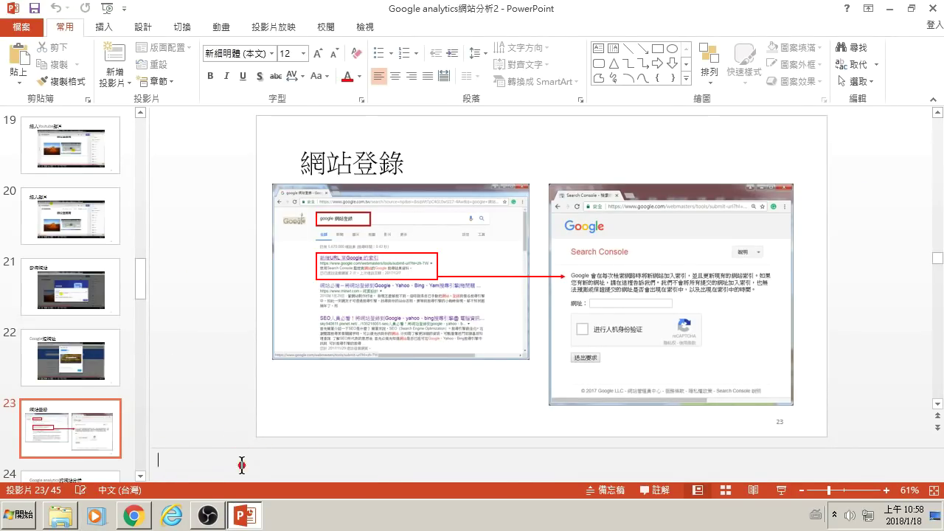
click(107, 353)
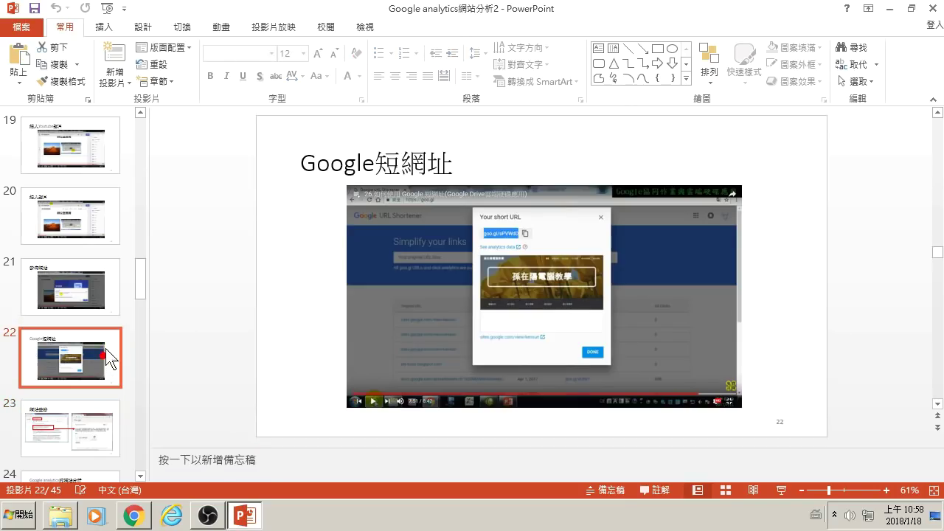
click(225, 463)
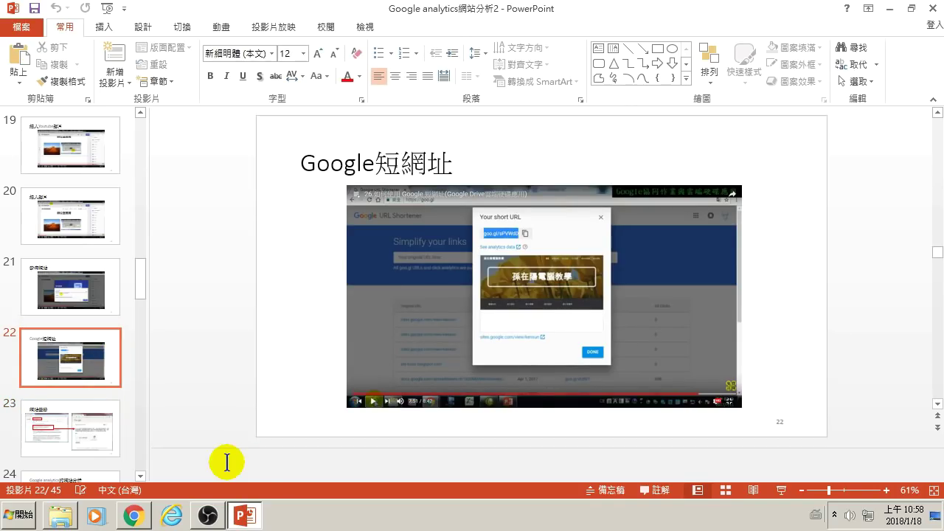
key(ctrl+v)
click(890, 8)
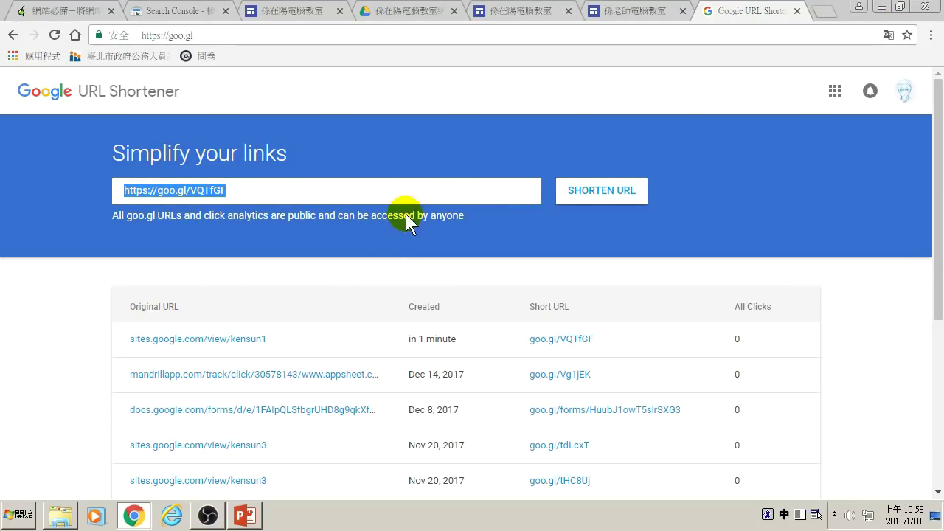
Copy the kensun4 site address from its publish settings and shorten it
click(636, 10)
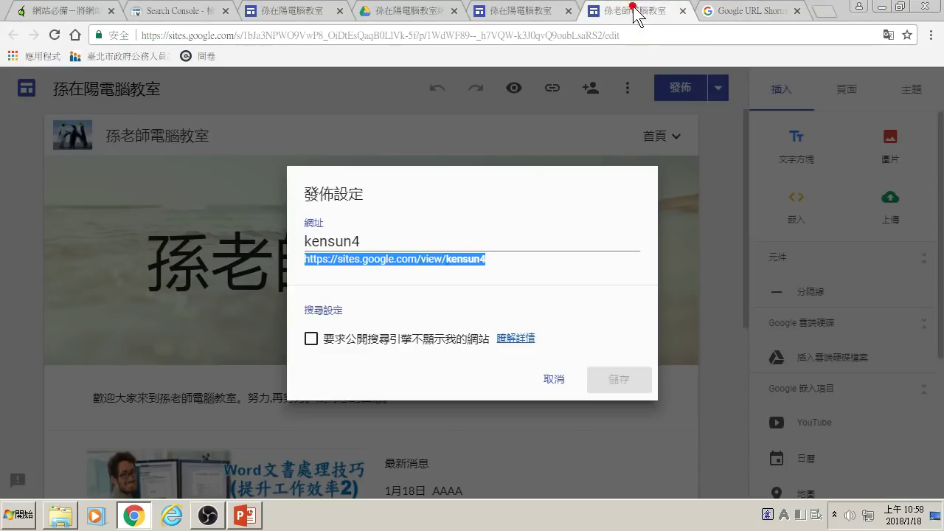
right_click(391, 259)
click(428, 267)
click(714, 16)
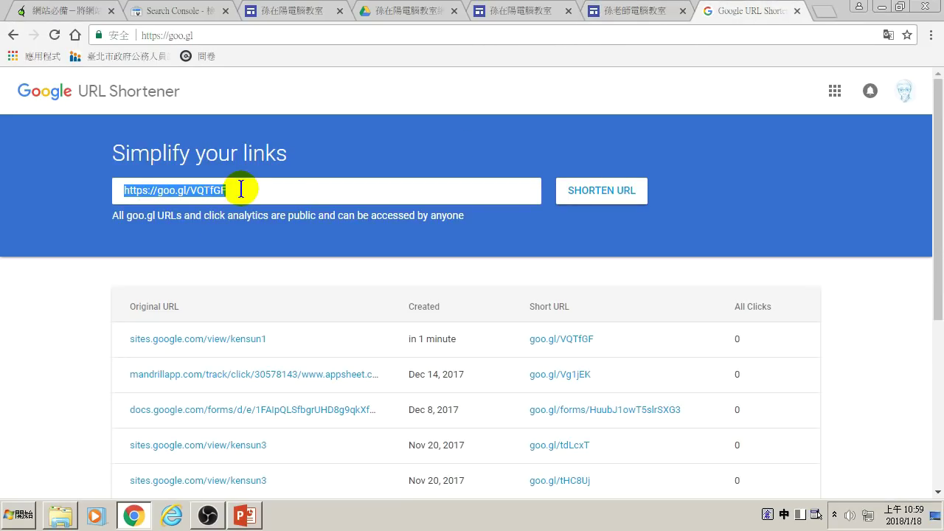
key(ctrl+v)
click(596, 192)
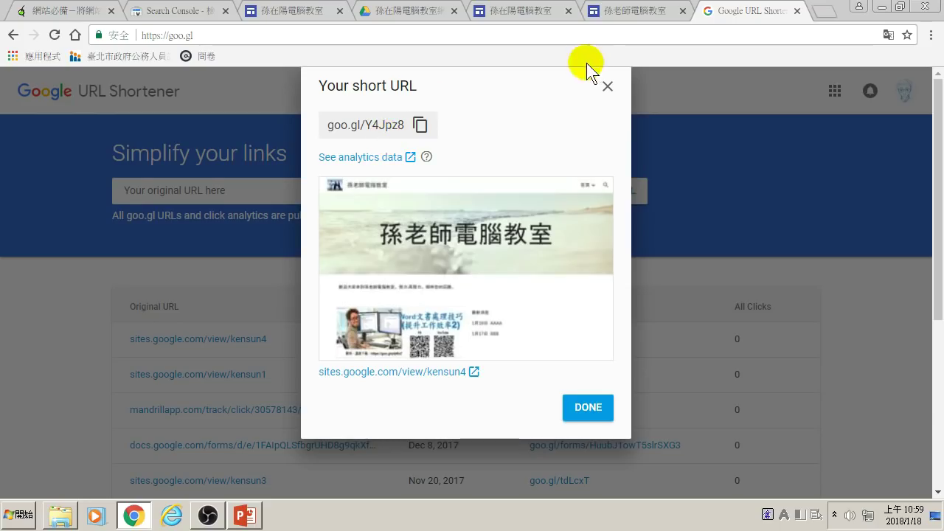
click(608, 87)
Shorten sites.google.com/view/kensun4 twice more, the newest being goo.gl/4XcYMb
click(289, 195)
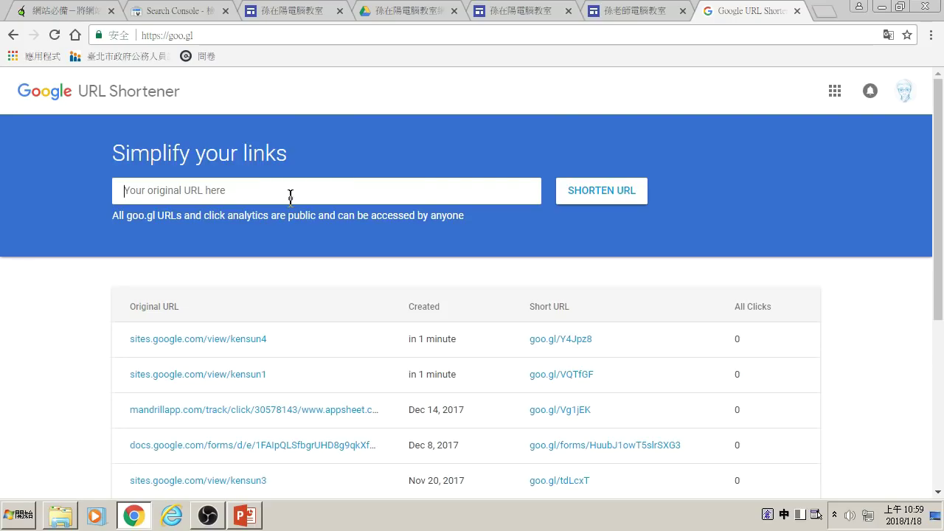
key(ctrl+v)
click(603, 195)
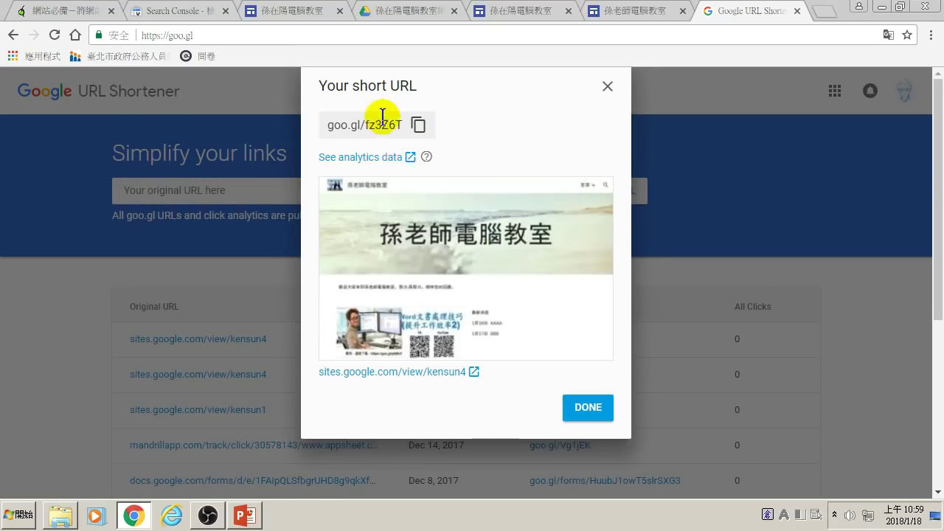
click(607, 86)
click(225, 191)
key(ctrl+v)
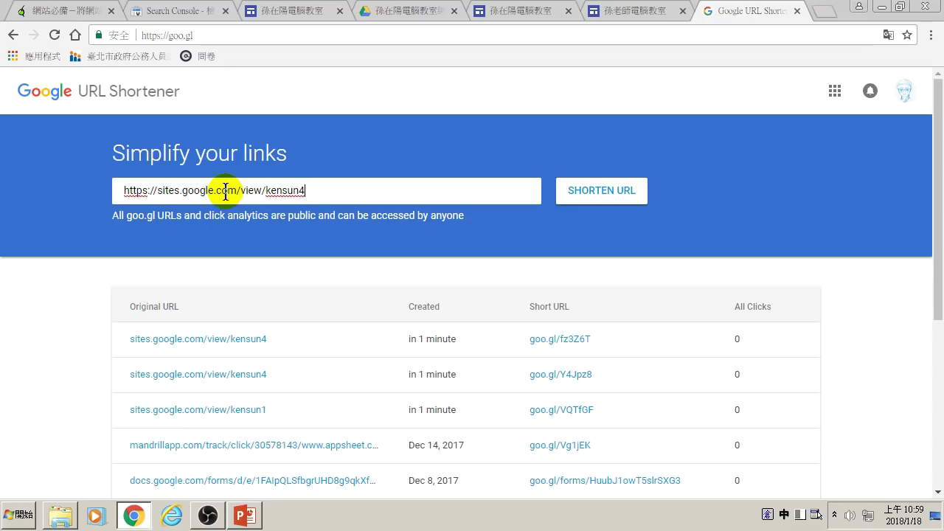
click(604, 190)
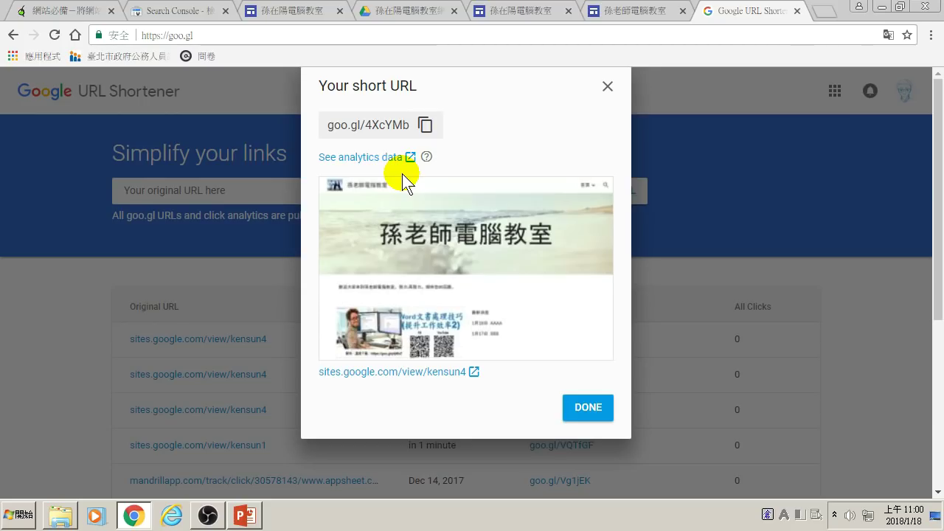
click(607, 87)
Select the goo.gl/VQTfGF link in the PowerPoint slide notes, then return to Chrome
click(246, 523)
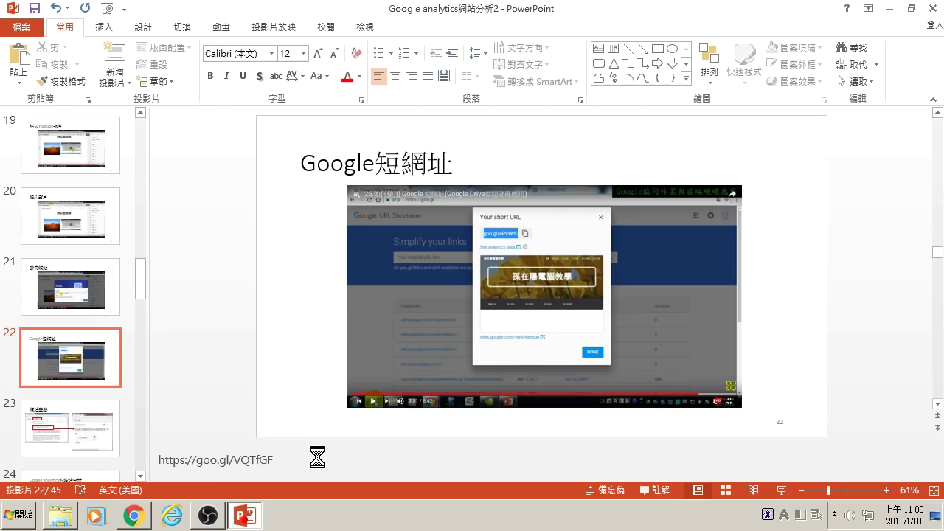
drag(277, 459, 104, 449)
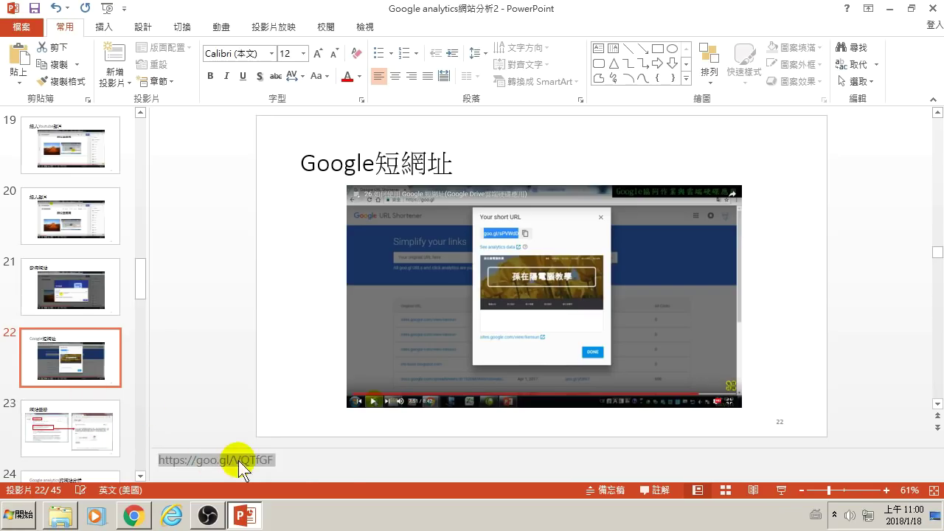
click(137, 510)
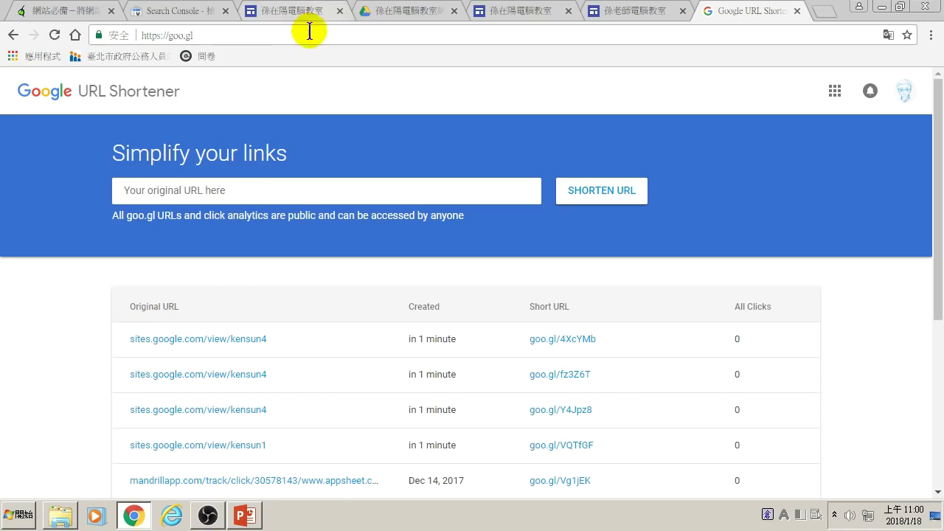
Test goo.gl/VQTfGF in a new tab; it redirects to sites.google.com/view/kensun1
click(828, 12)
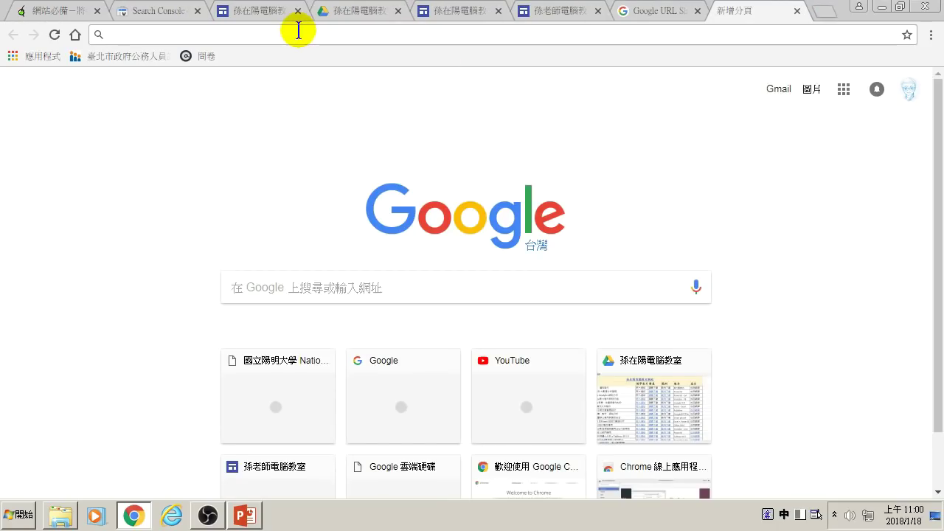
key(ctrl+v)
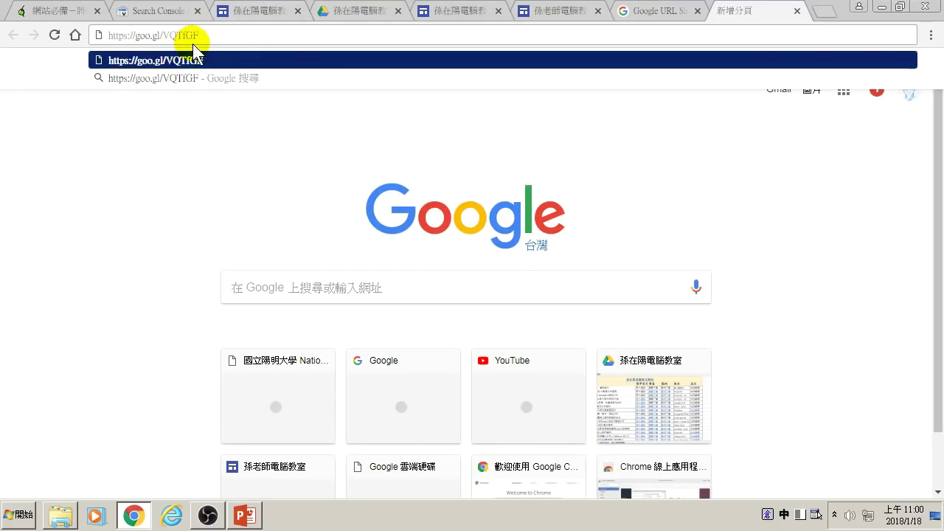
key(Return)
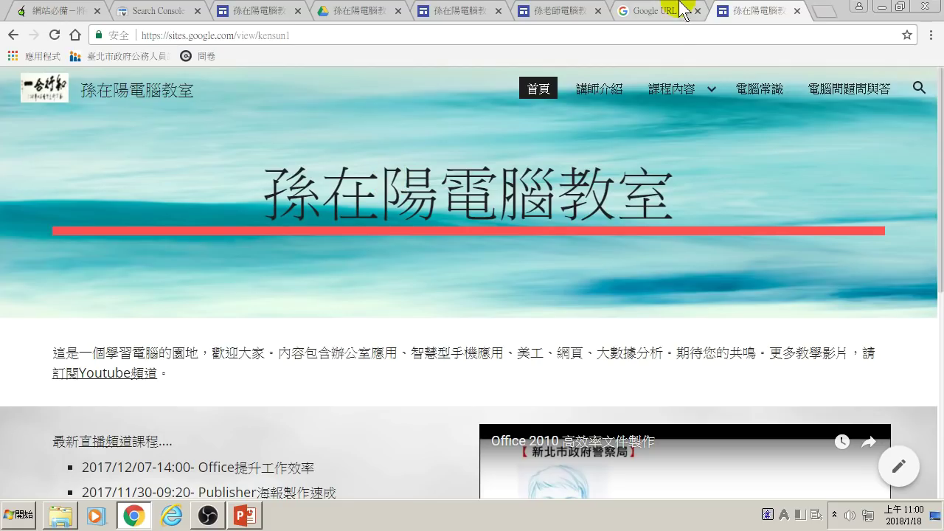
click(244, 515)
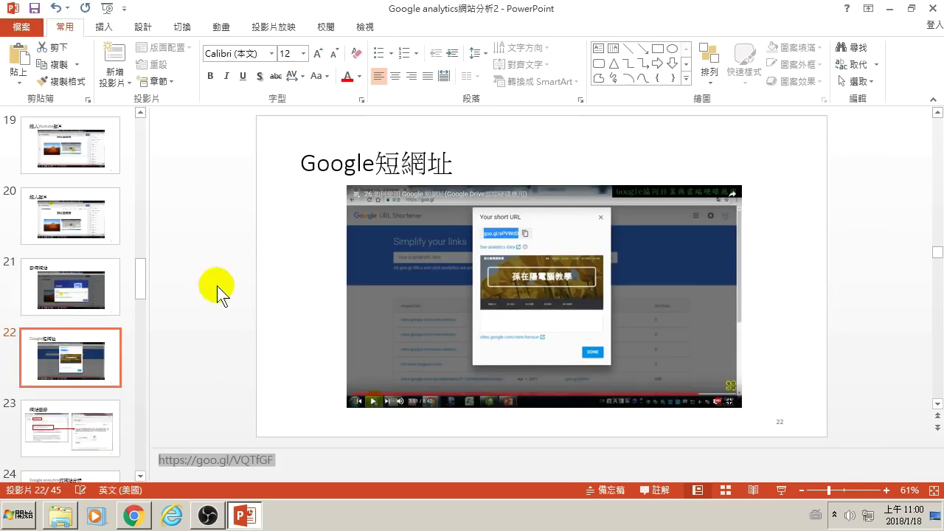
scroll(135, 295, up, 2)
drag(135, 268, 154, 130)
click(90, 146)
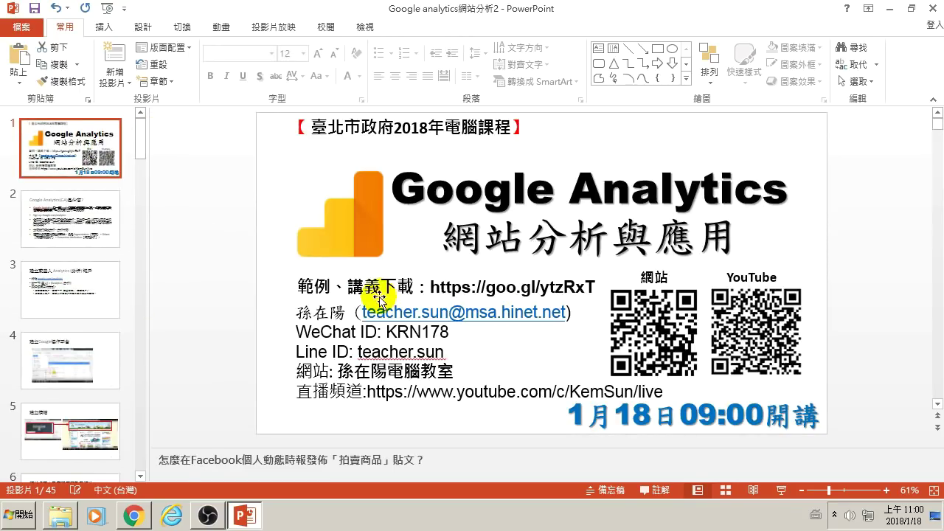
drag(433, 285, 570, 287)
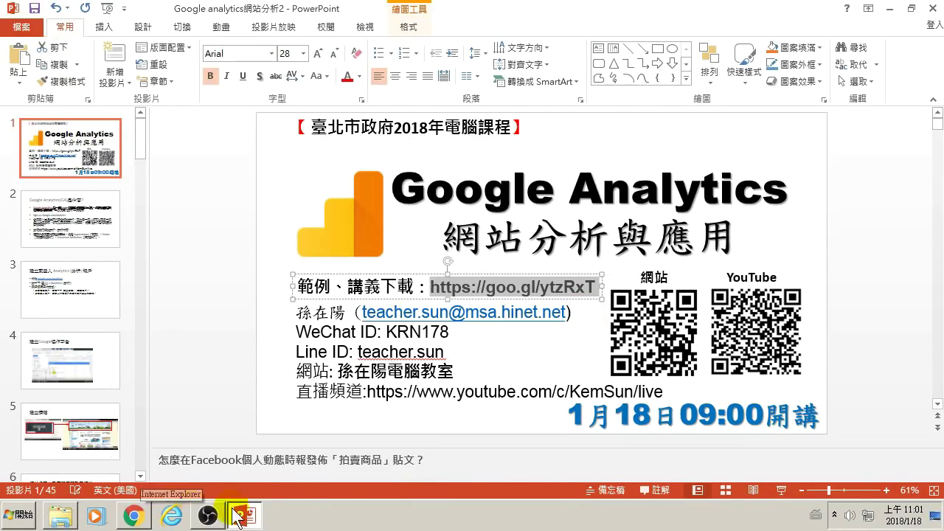
click(148, 517)
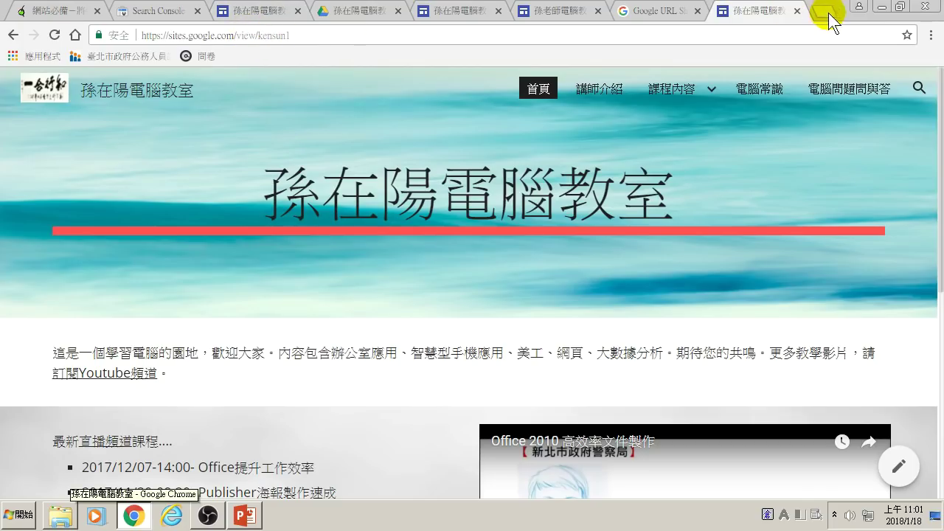
In a new tab, search Google for 'qr code 產生器' via the QR suggestion
click(820, 11)
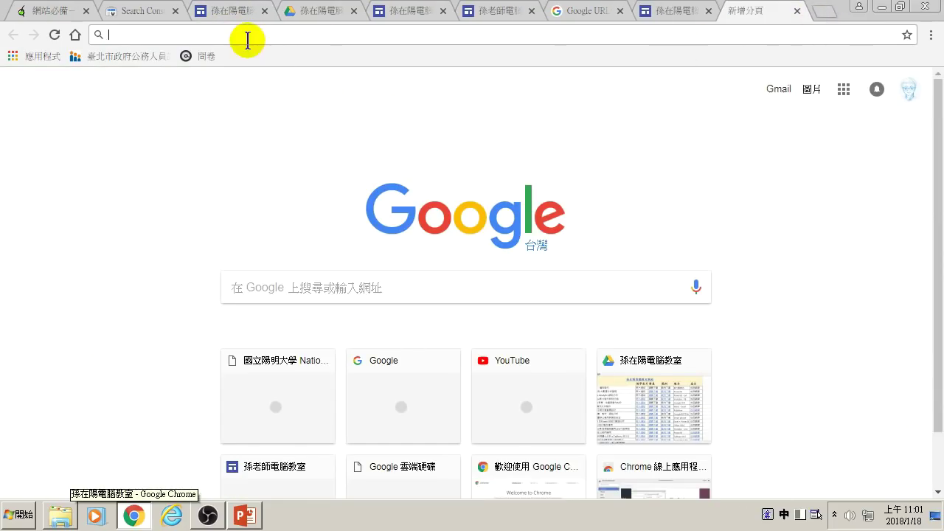
click(266, 279)
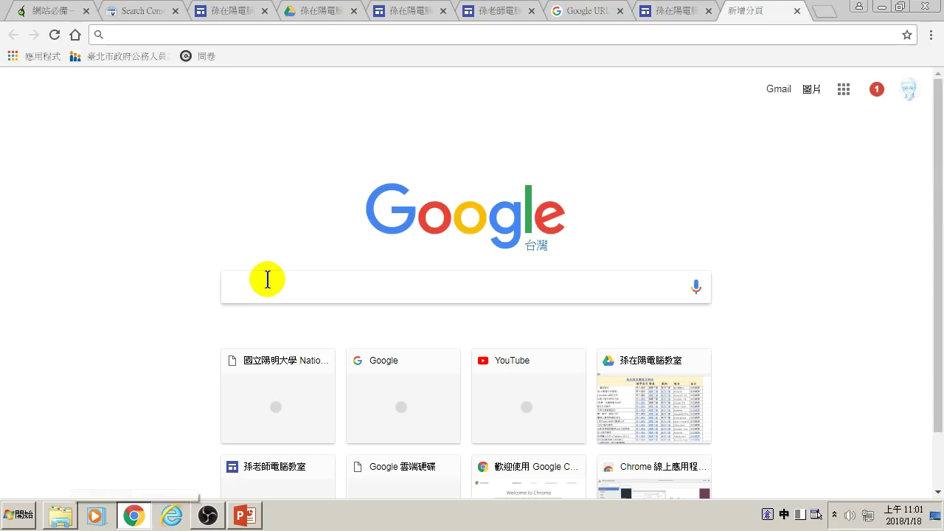
text(_)
key(BackSpace)
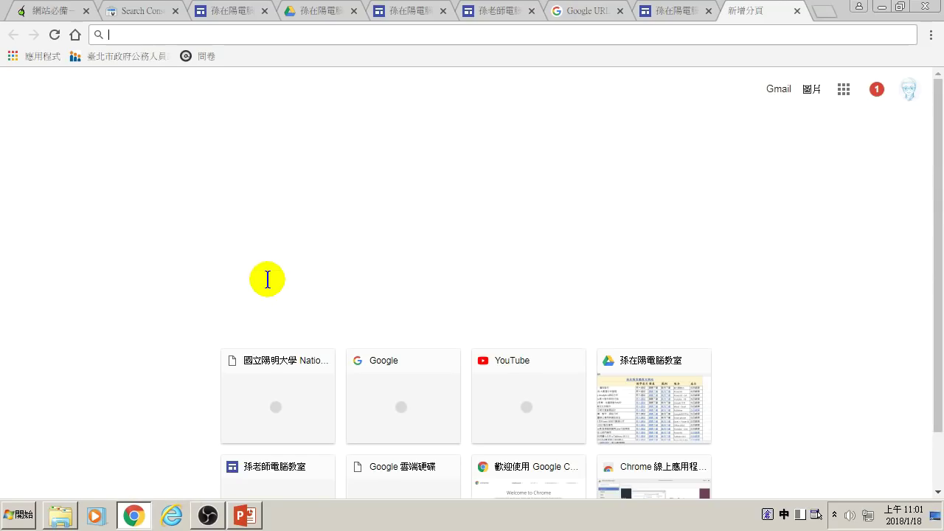
text(QR)
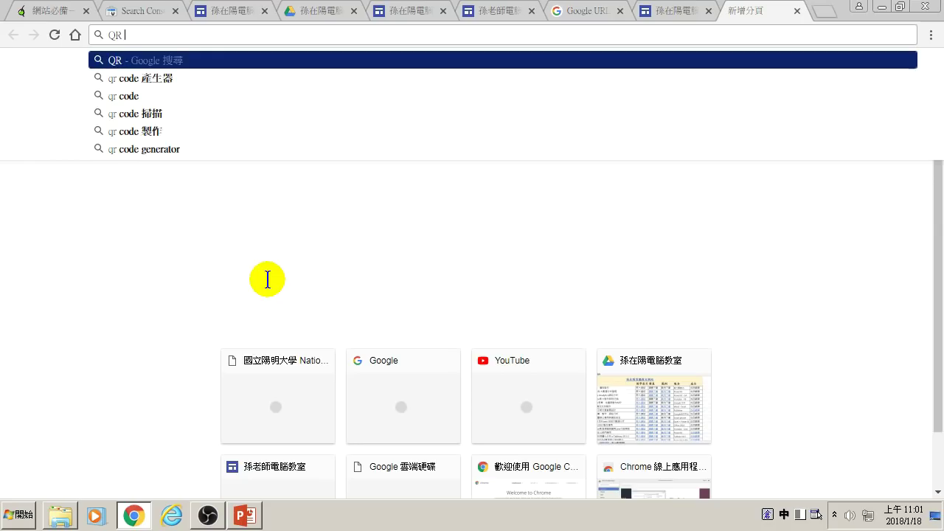
click(154, 74)
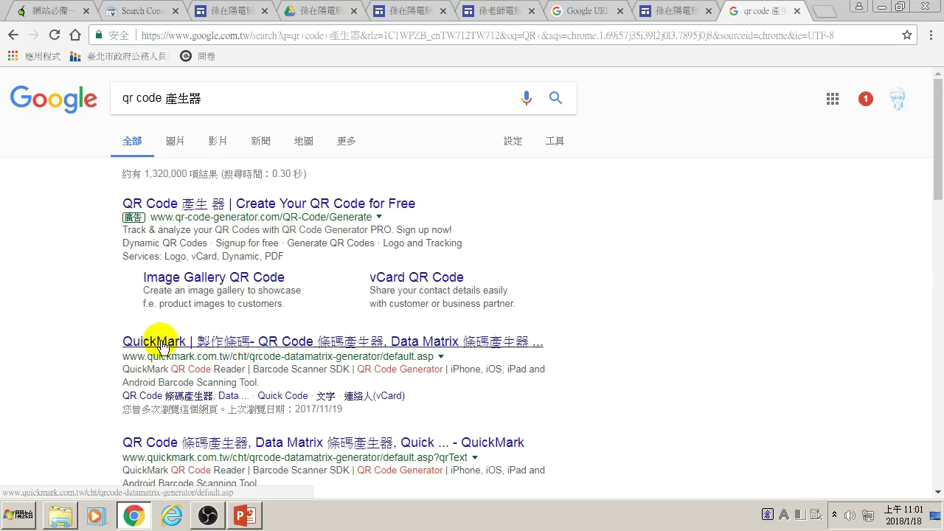
Open the QuickMark QR generator and copy the published site address from the Sites editor
click(198, 341)
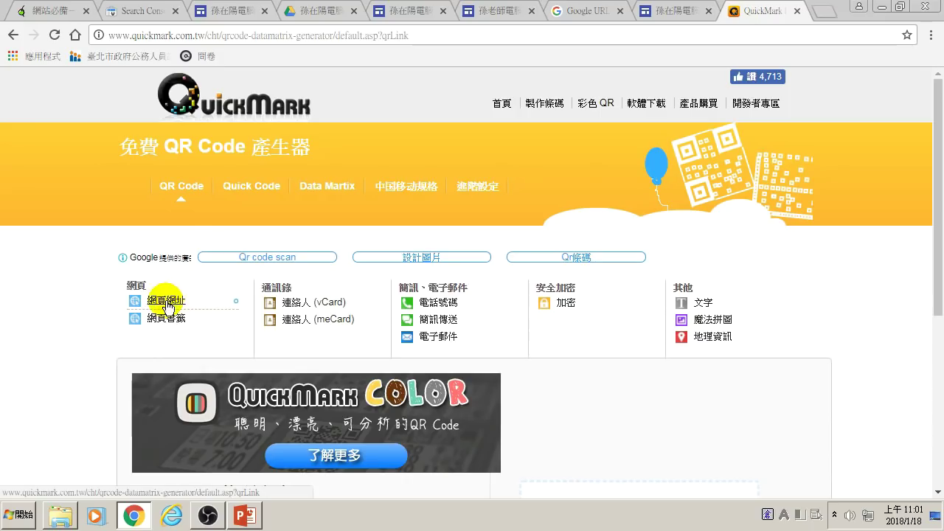
scroll(213, 280, down, 3)
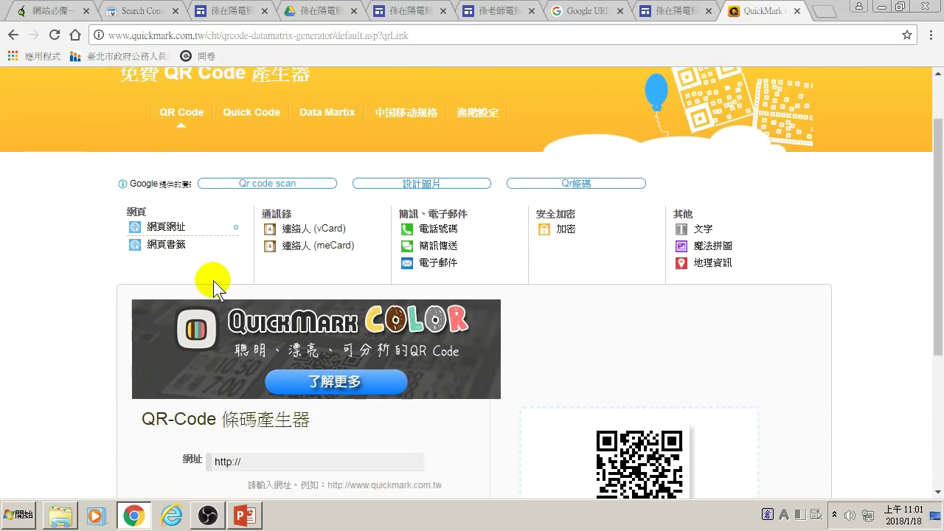
click(251, 314)
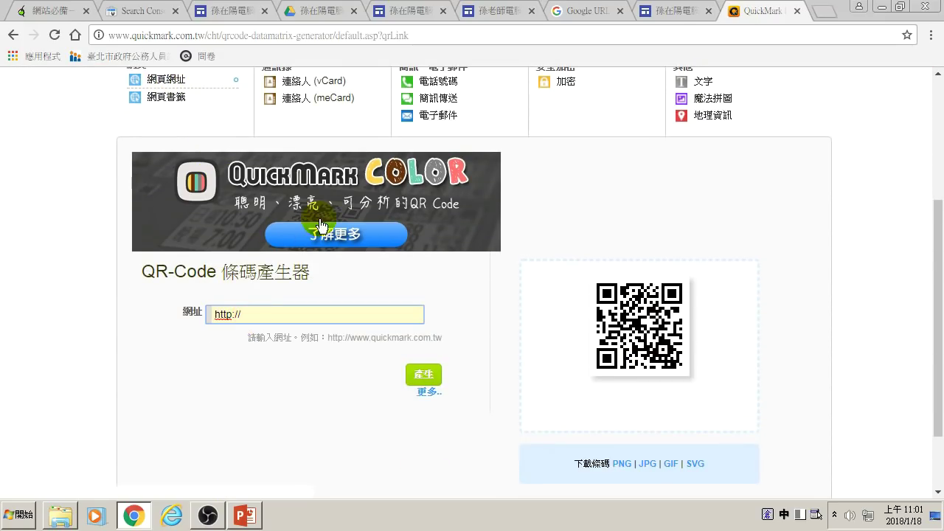
click(682, 13)
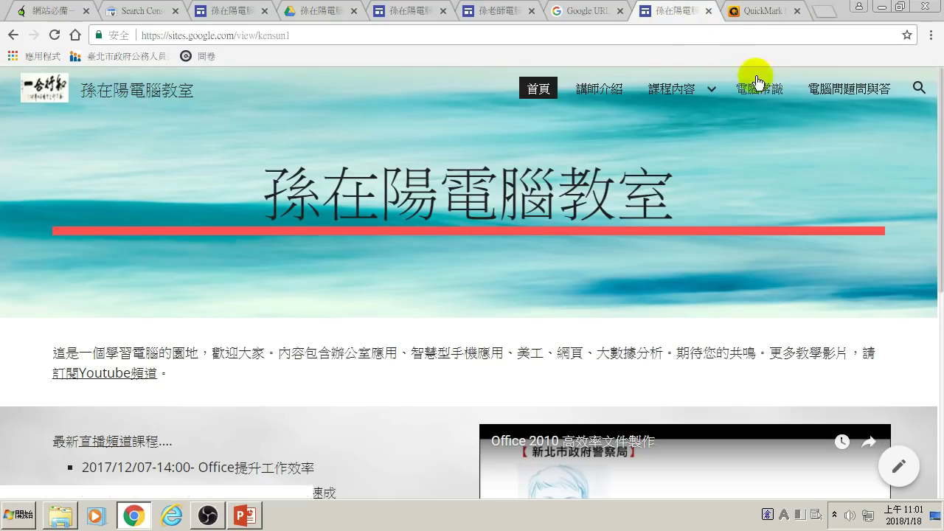
click(722, 88)
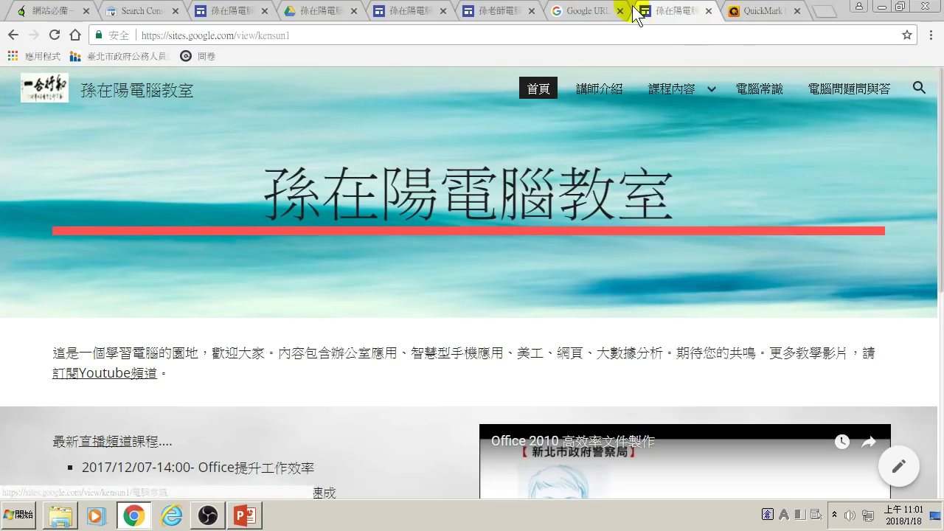
click(583, 11)
click(493, 14)
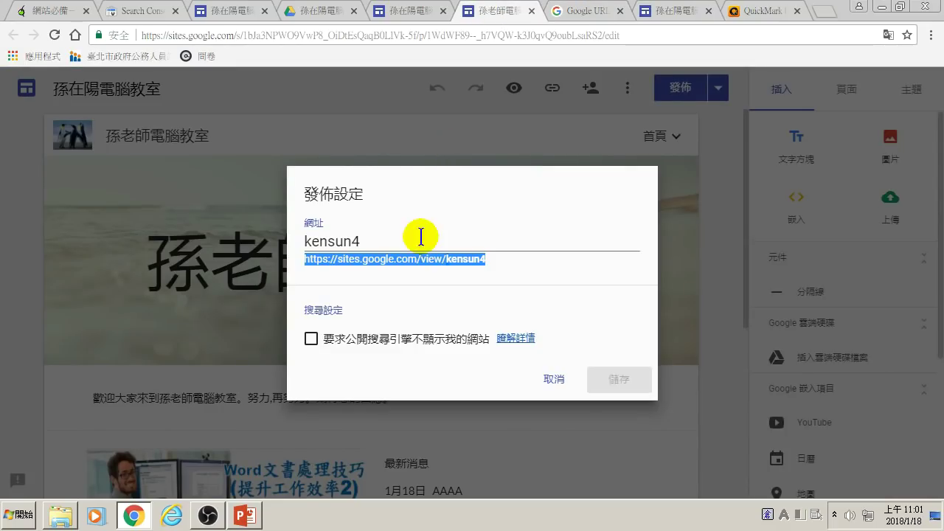
right_click(453, 261)
click(491, 272)
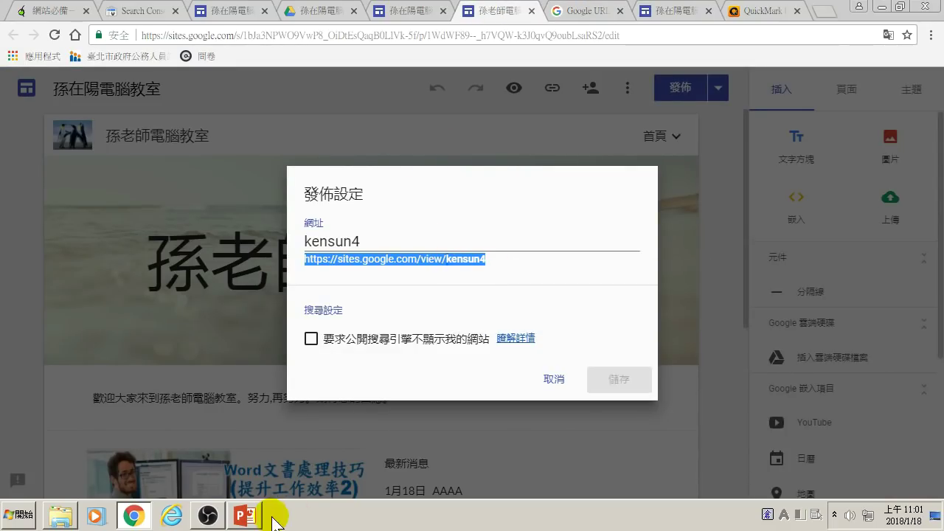
click(784, 9)
drag(259, 316, 154, 320)
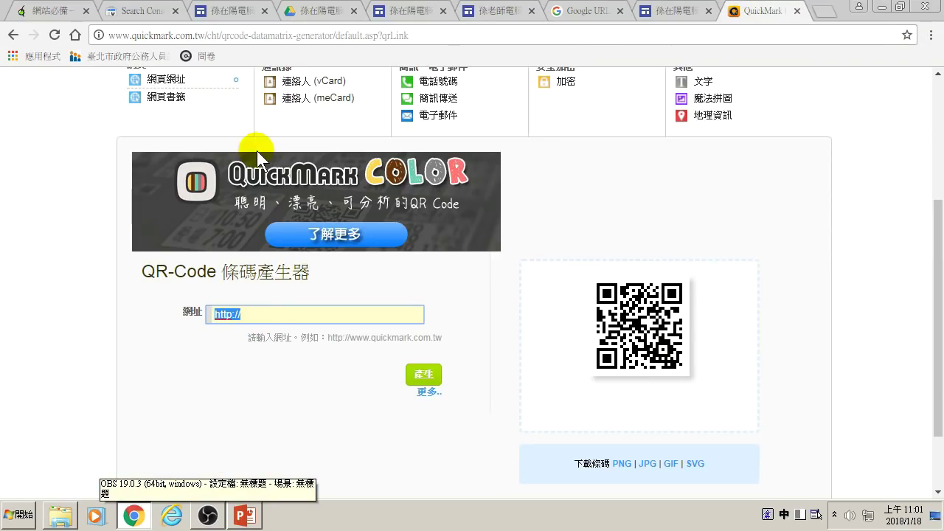
key(ctrl+v)
click(425, 375)
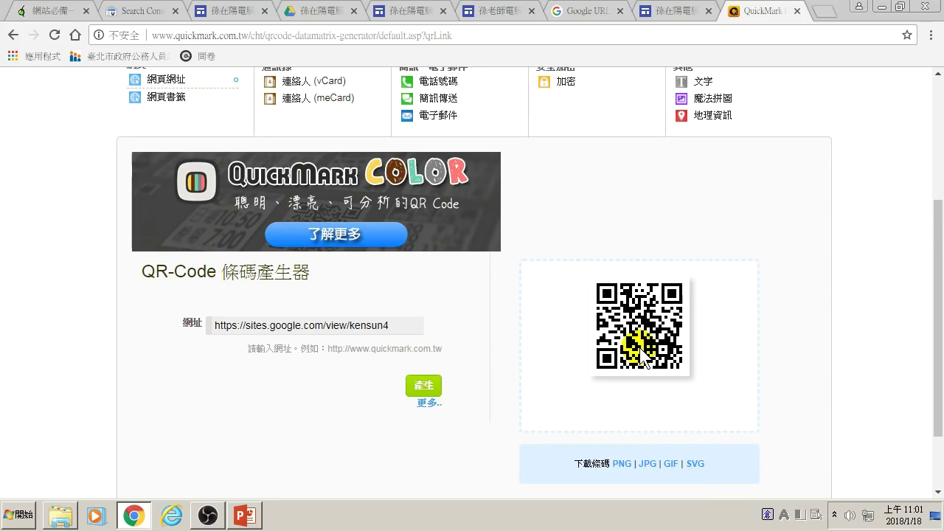
click(246, 515)
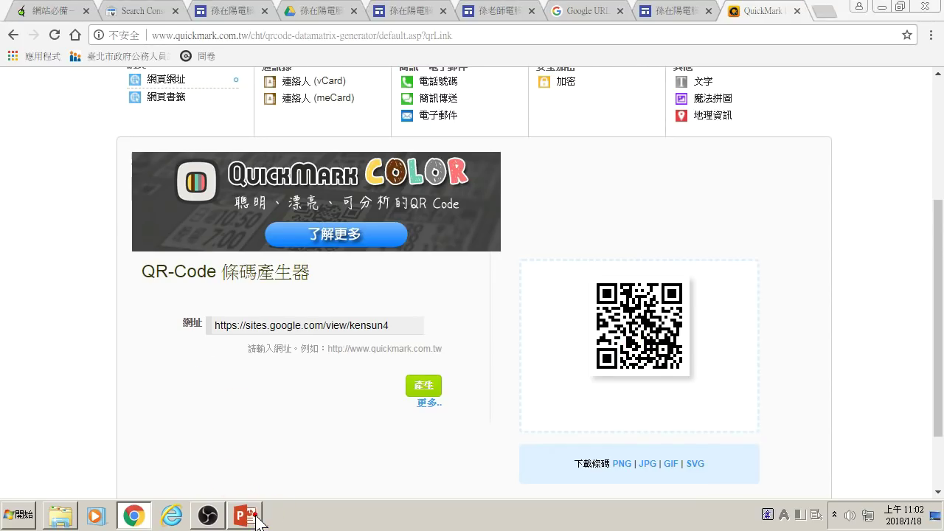
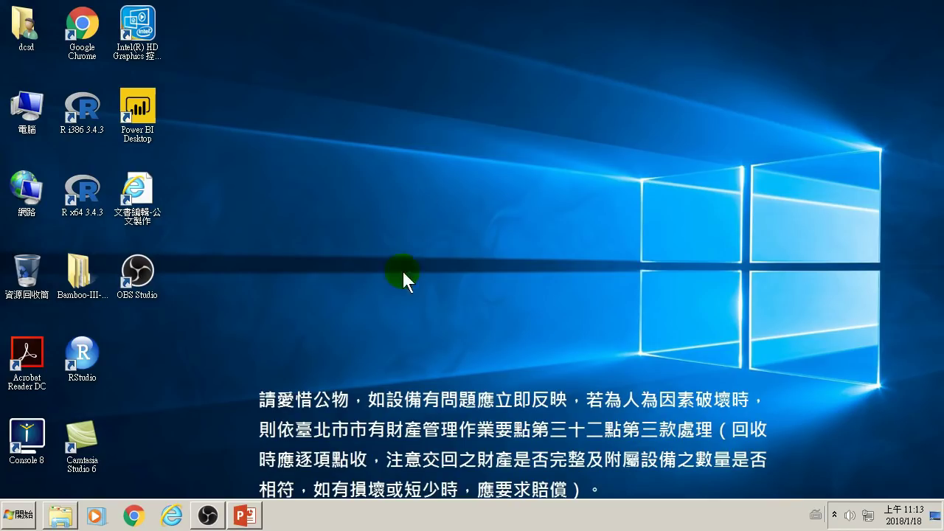
Launch Chrome and search the web for 'google analytics'
click(138, 519)
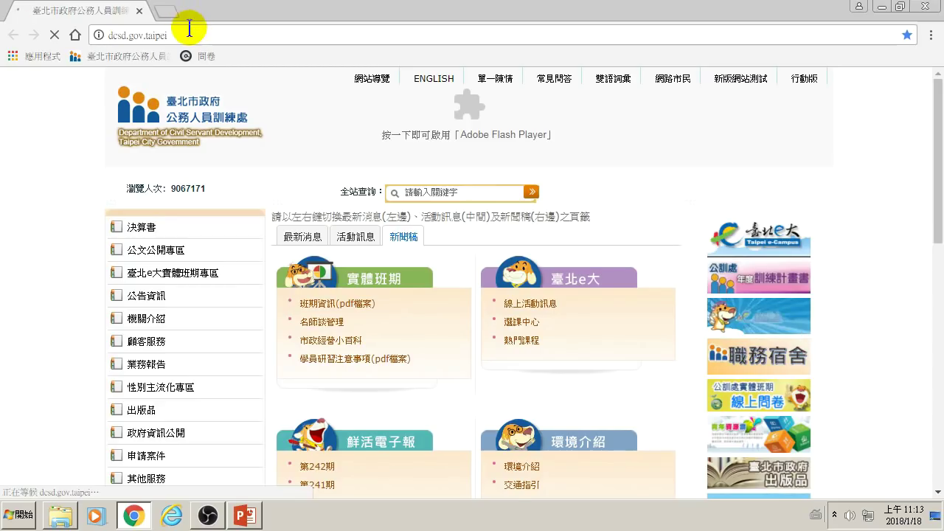
click(189, 30)
text(google ana)
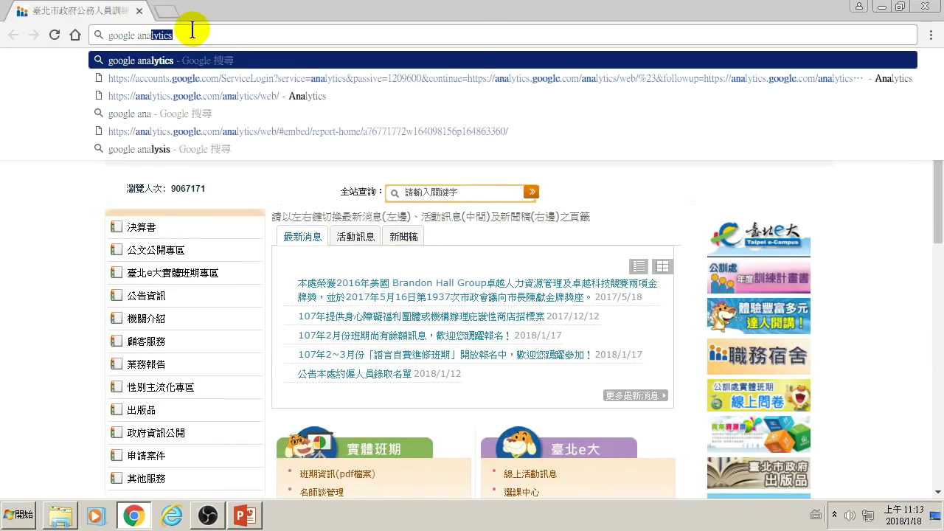
text(lytics)
key(Return)
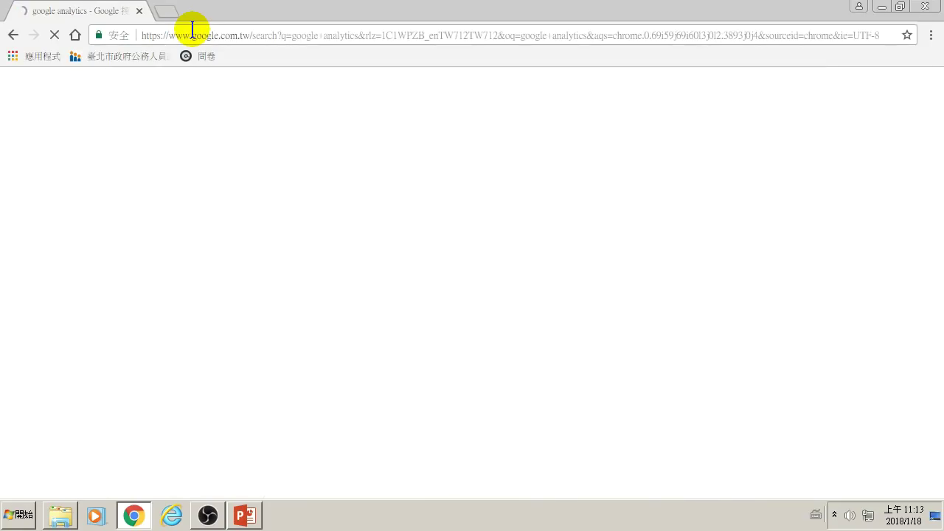
Sign in to the Google account with its password and open Google Analytics
click(891, 98)
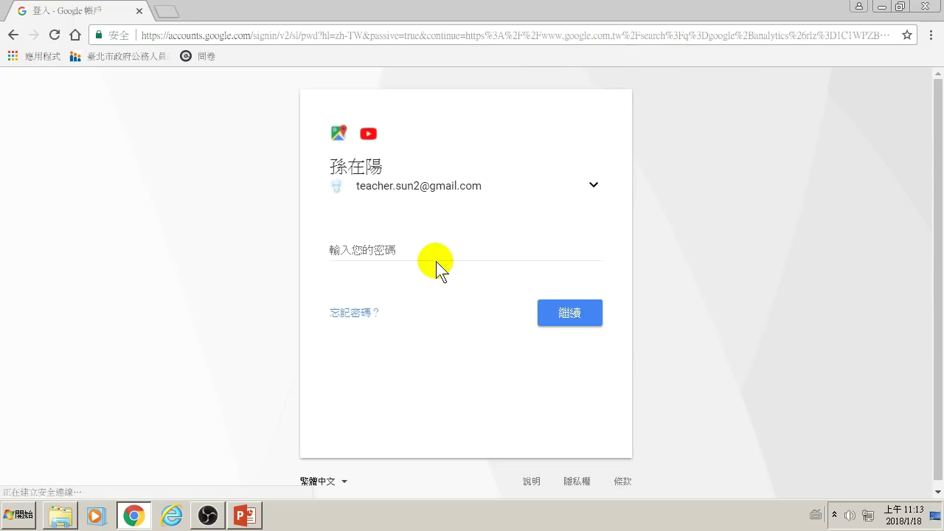
click(395, 251)
text(••••••••••)
key(Return)
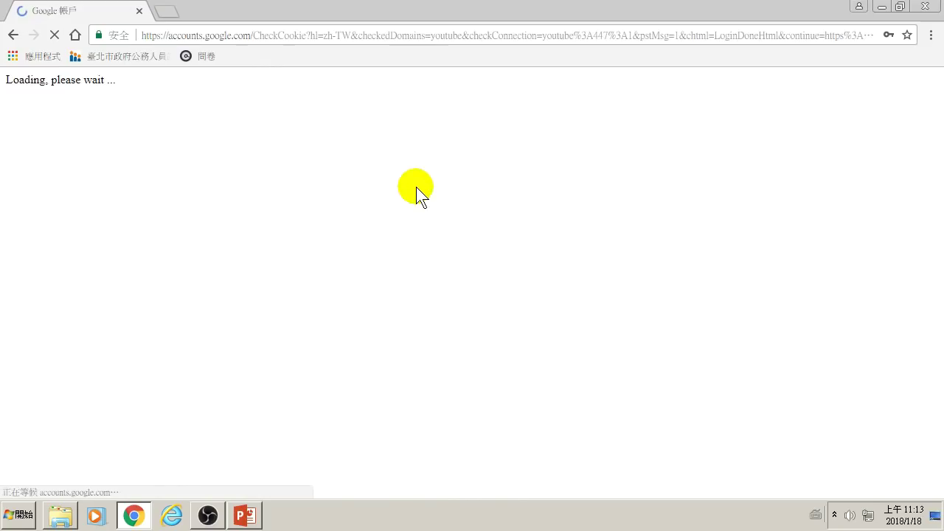
click(175, 203)
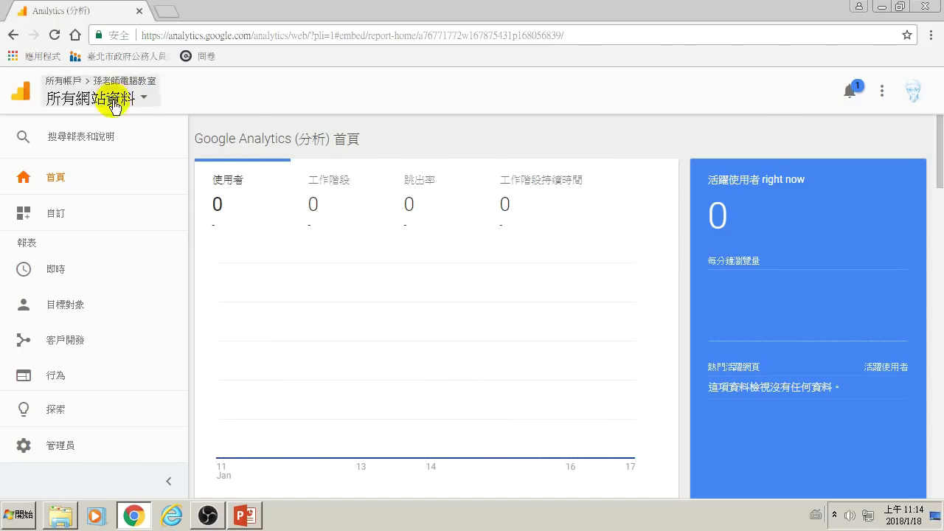
Bring up the Google Analytics account, property and view chooser
click(130, 99)
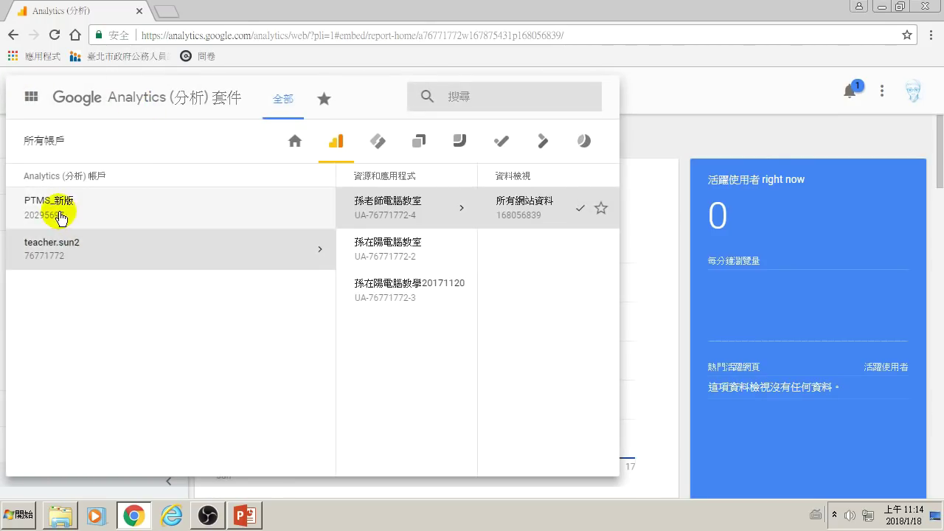
Pick the other account's second computer-classroom property and its 所有網站資料 view
click(263, 255)
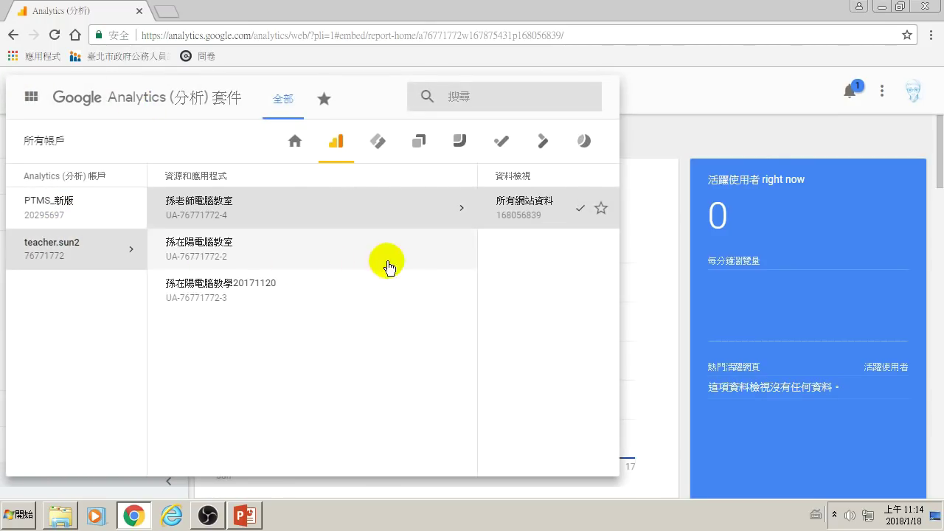
click(206, 255)
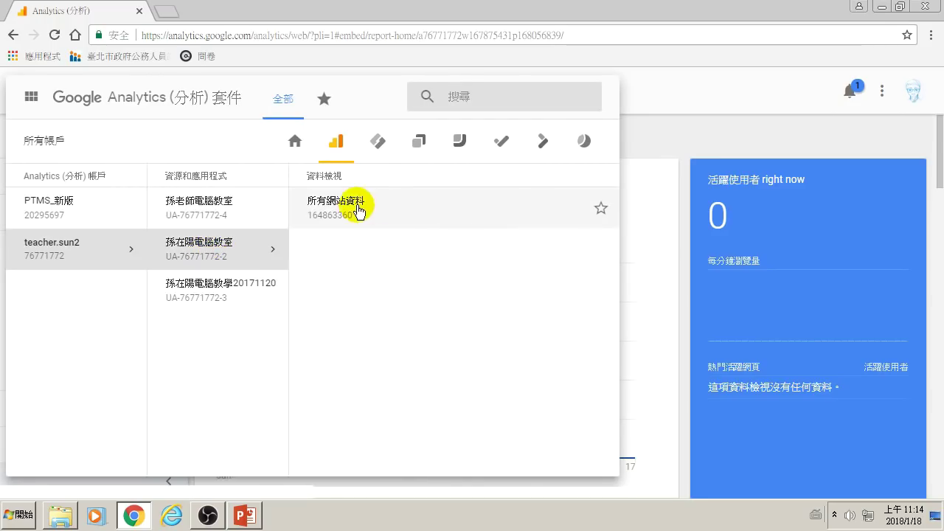
click(348, 207)
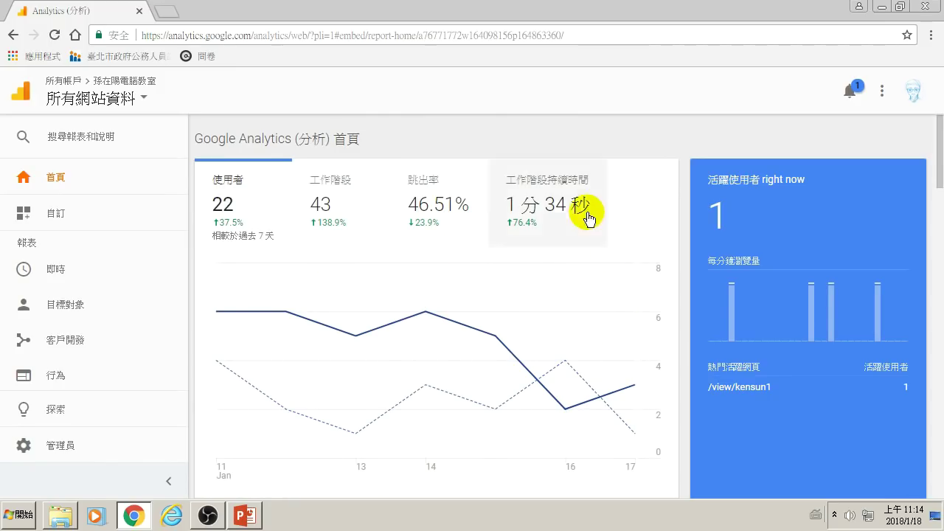
mouse_move(628, 271)
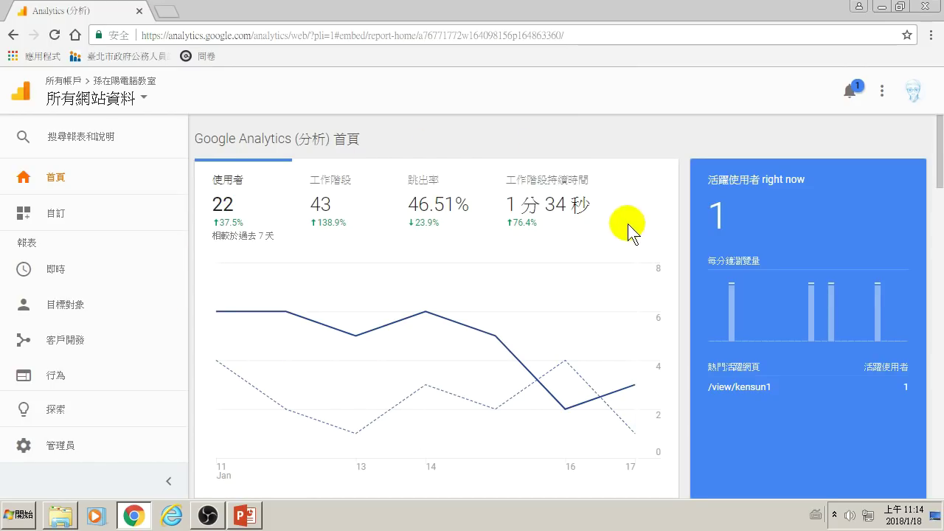
mouse_move(625, 337)
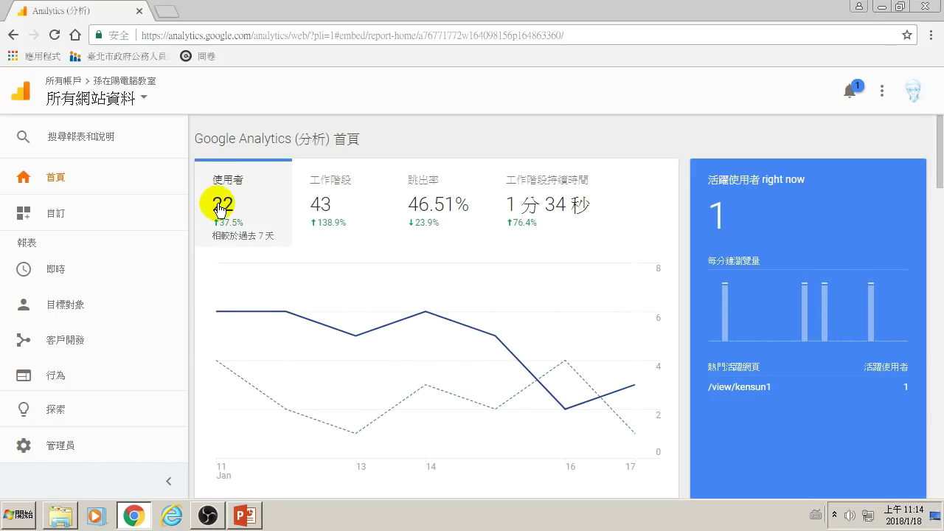
mouse_move(228, 331)
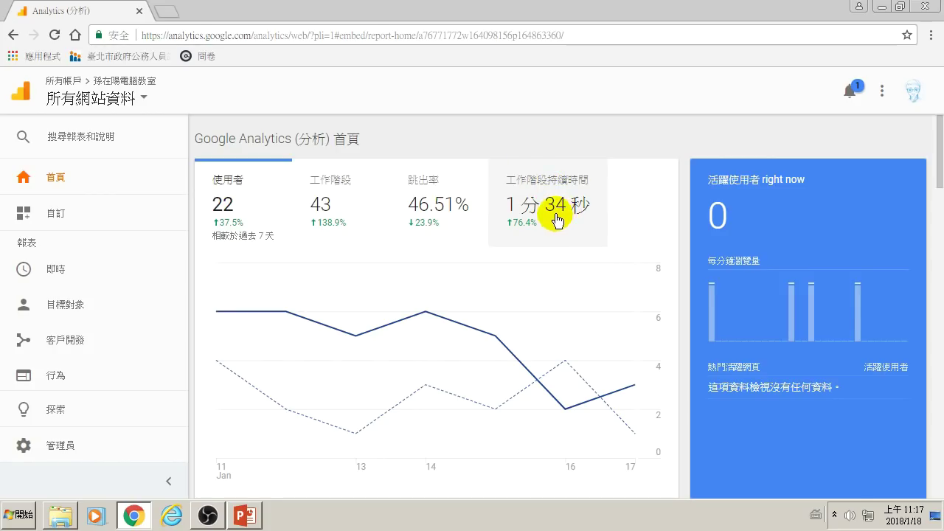
scroll(561, 222, down, 2)
scroll(550, 226, down, 3)
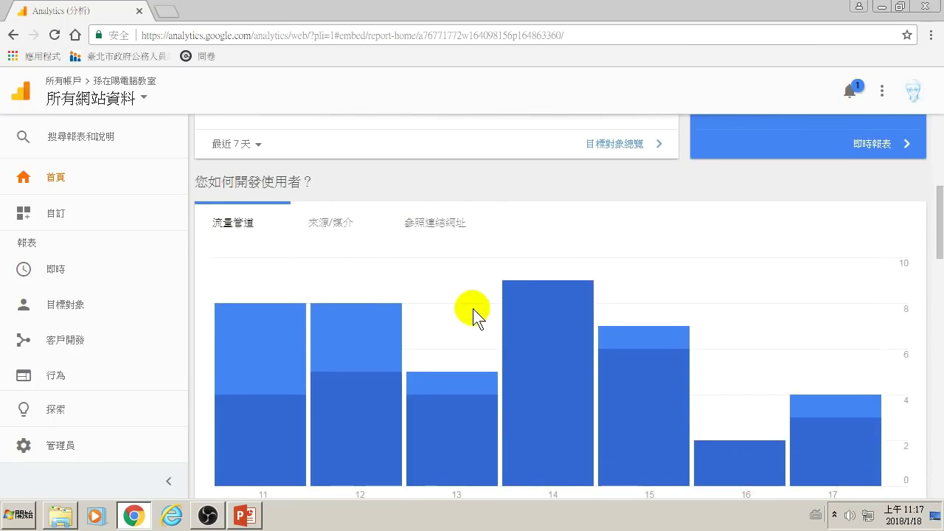
scroll(432, 327, up, 3)
scroll(438, 328, up, 2)
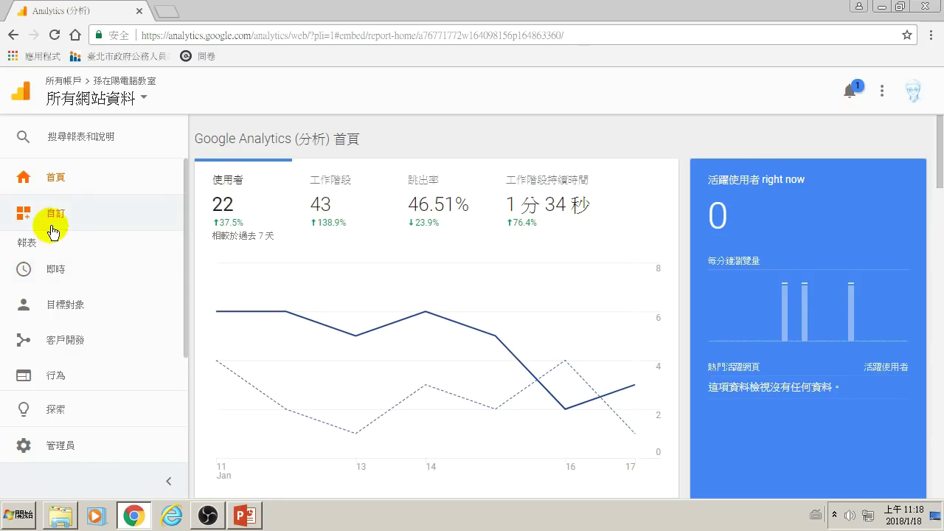
click(58, 217)
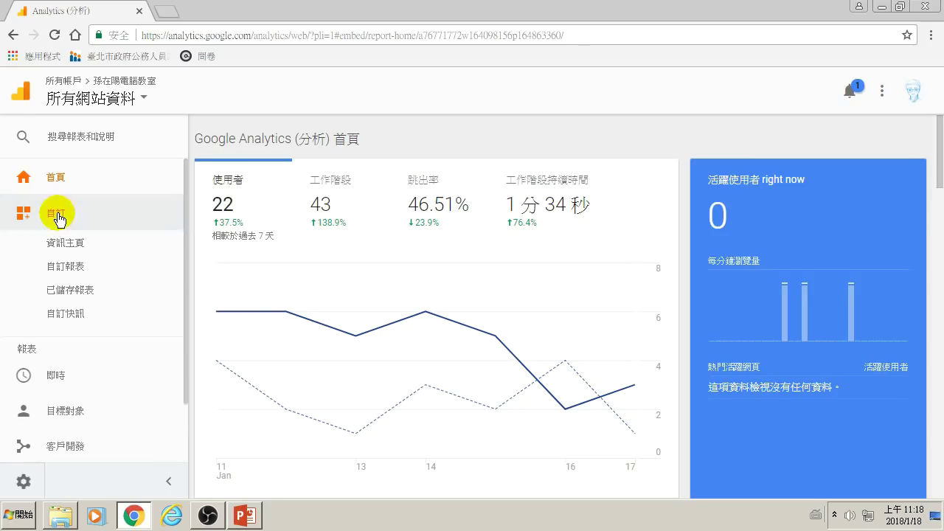
click(67, 318)
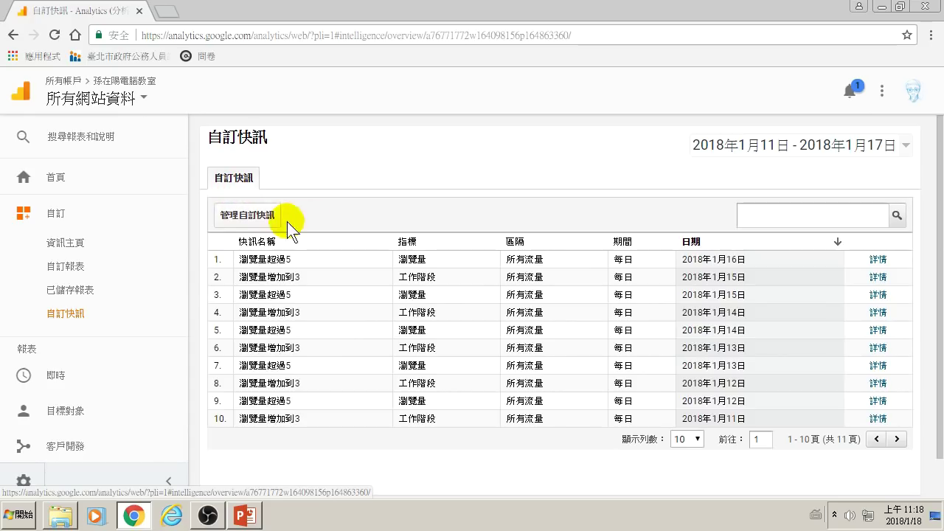
click(247, 215)
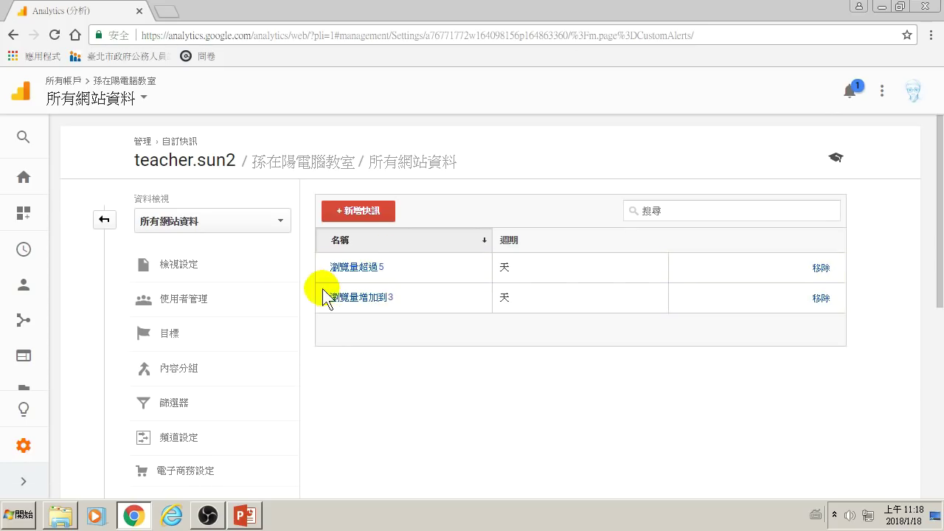
click(85, 92)
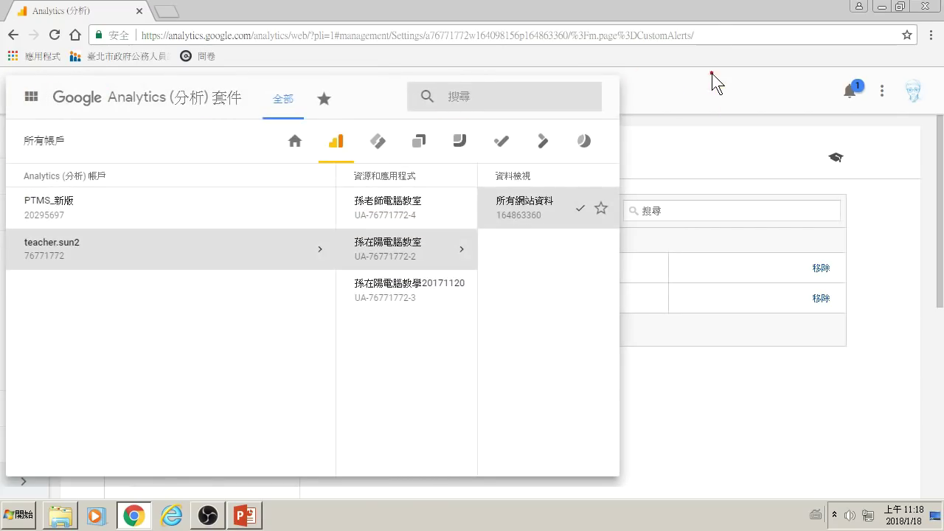
click(712, 73)
click(23, 179)
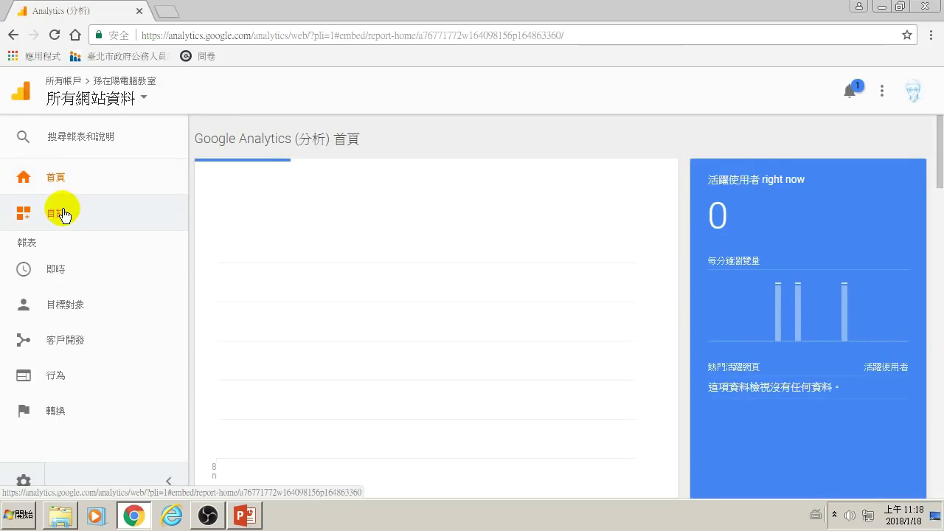
click(59, 274)
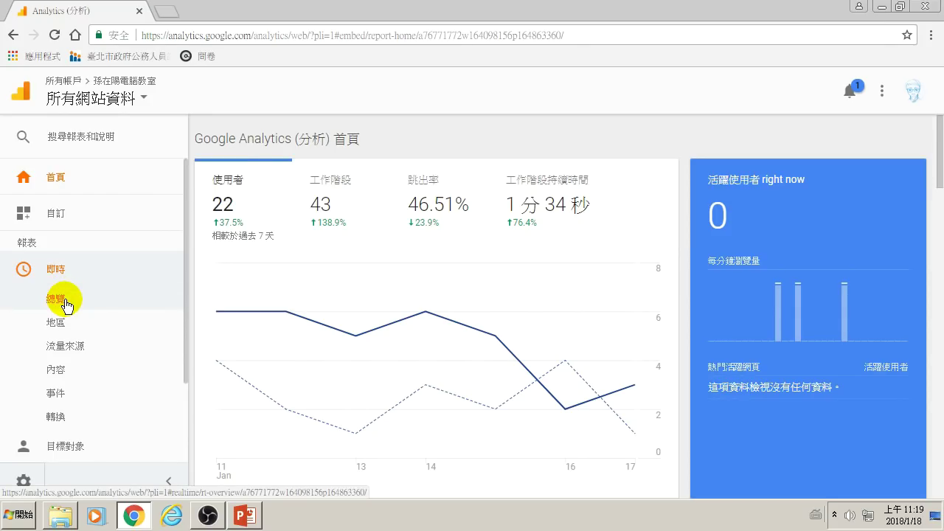
click(64, 301)
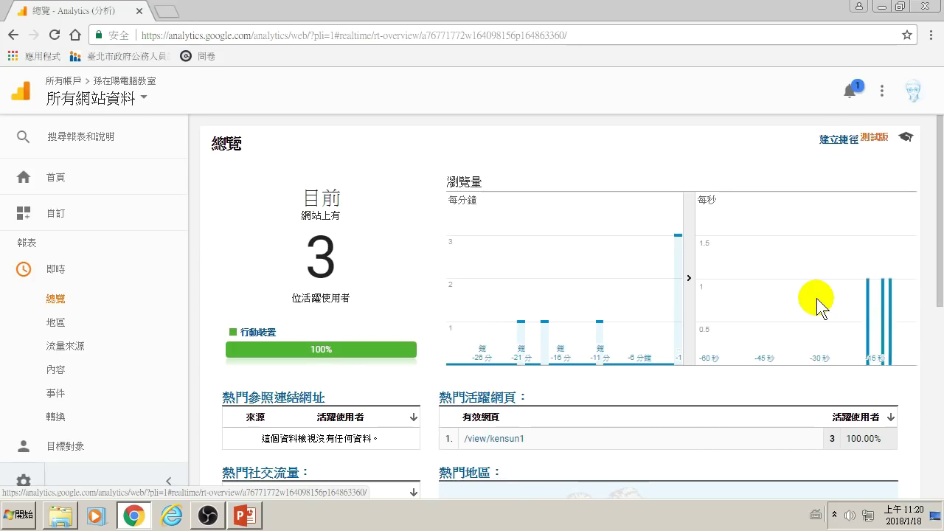
scroll(545, 317, down, 1)
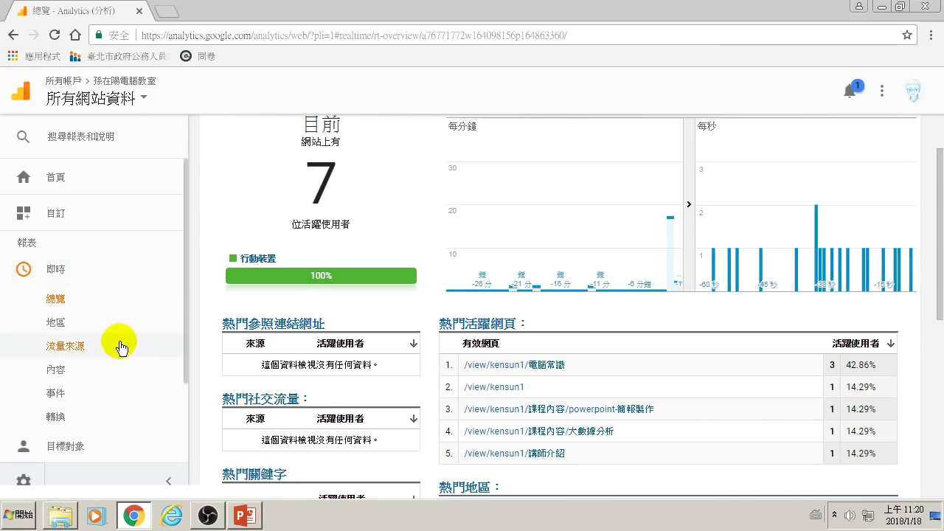
Expand 客戶開發 and 目標對象 in the sidebar and open the 目標對象 Audiences report
scroll(110, 341, down, 3)
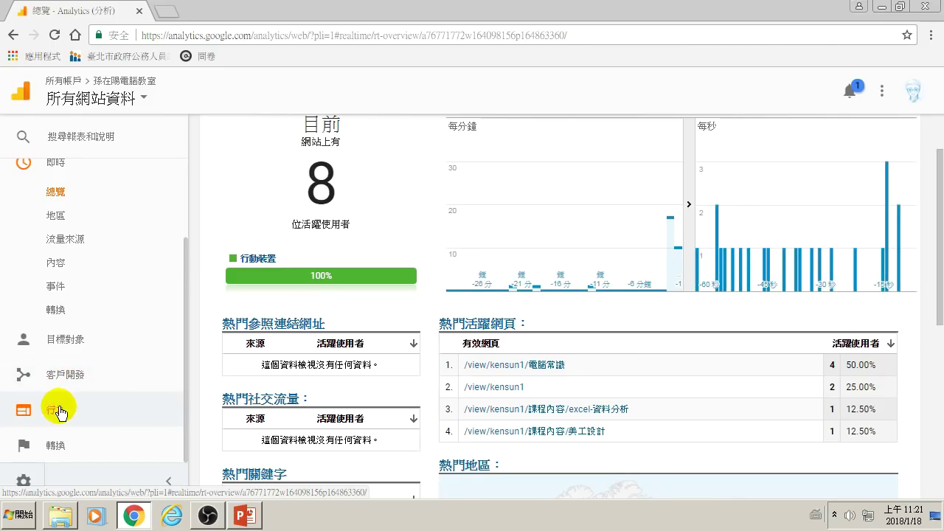
click(69, 376)
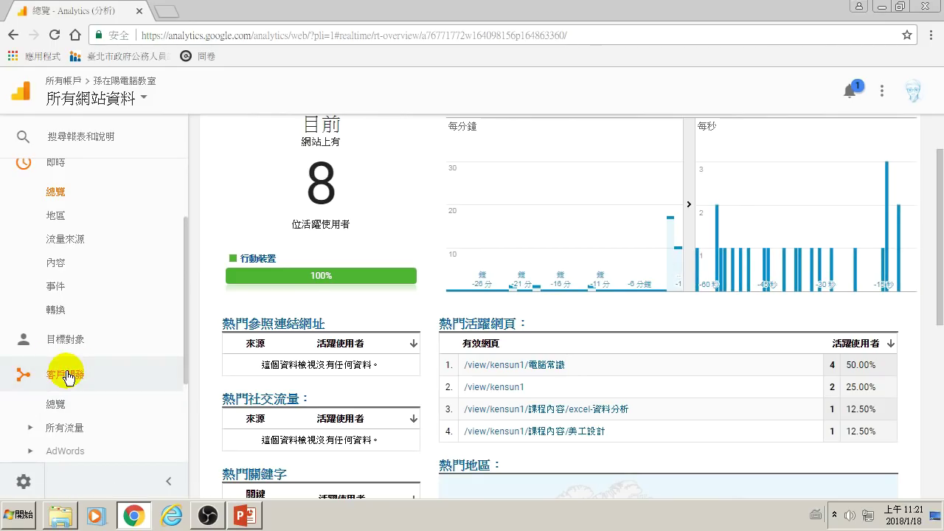
click(70, 339)
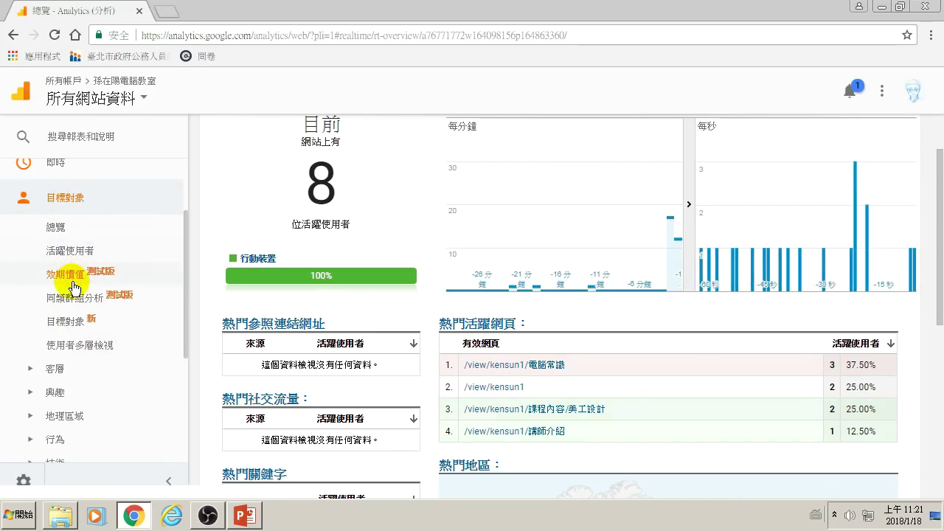
click(70, 323)
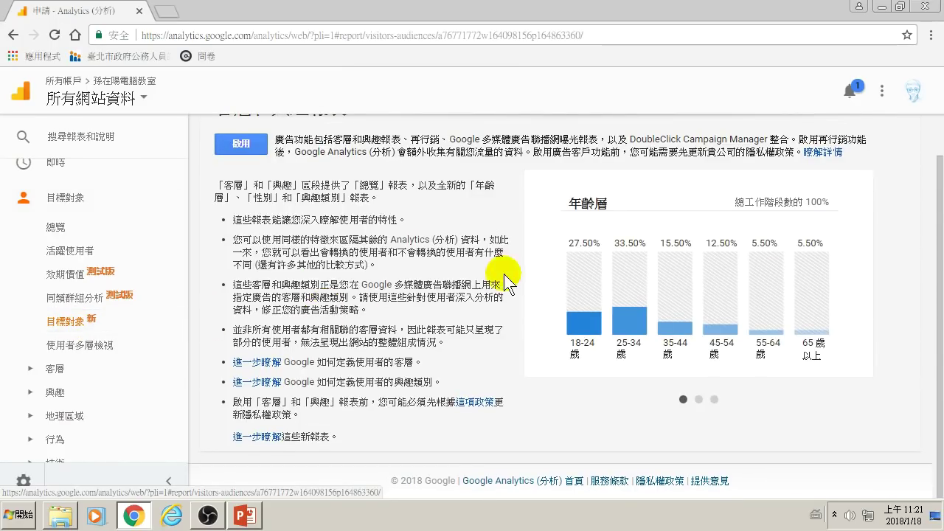
Page the audience preview from the age chart to gender, then to interest categories
click(639, 338)
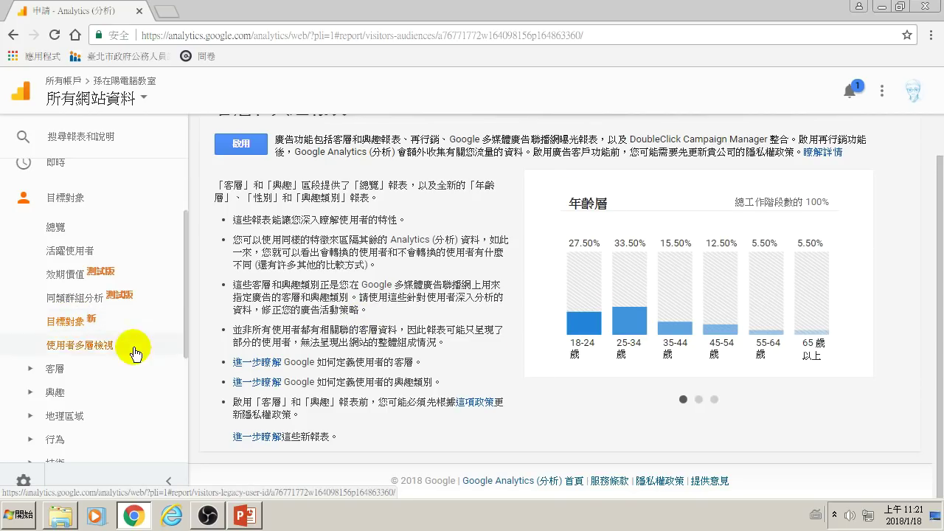
click(701, 398)
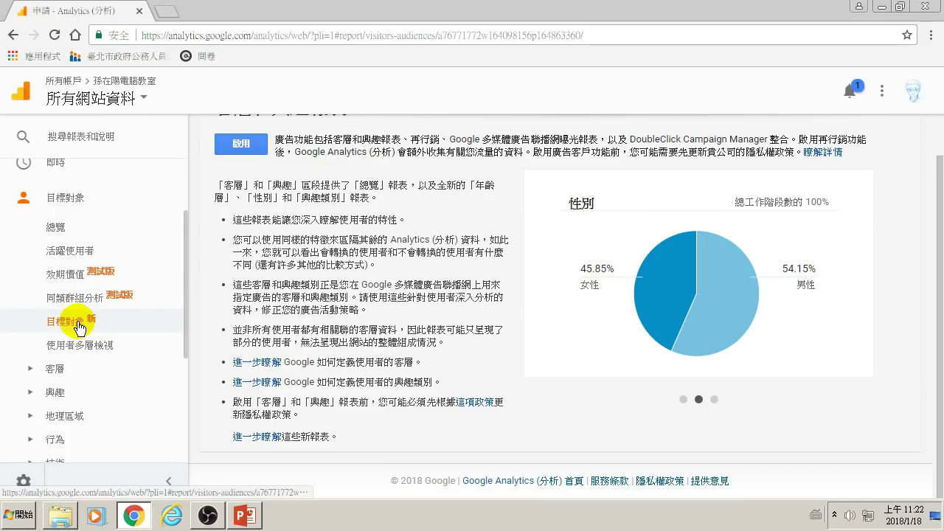
click(713, 401)
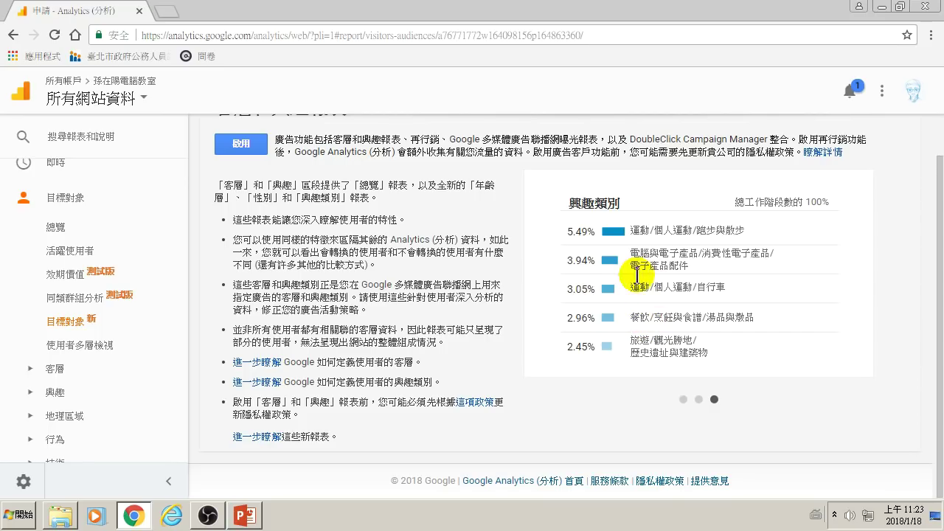
Open User Explorer and the activity report of the top client ID with 11 sessions
click(81, 346)
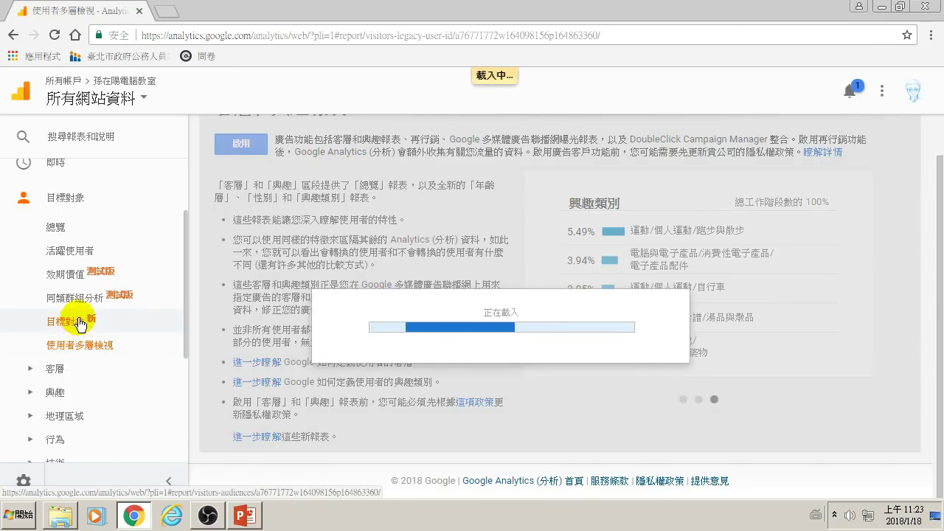
scroll(242, 362, down, 2)
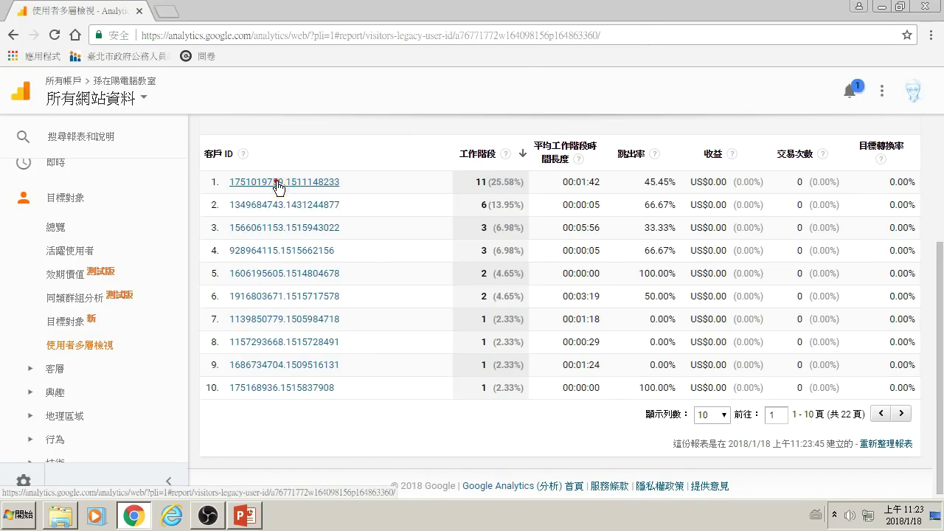
click(273, 182)
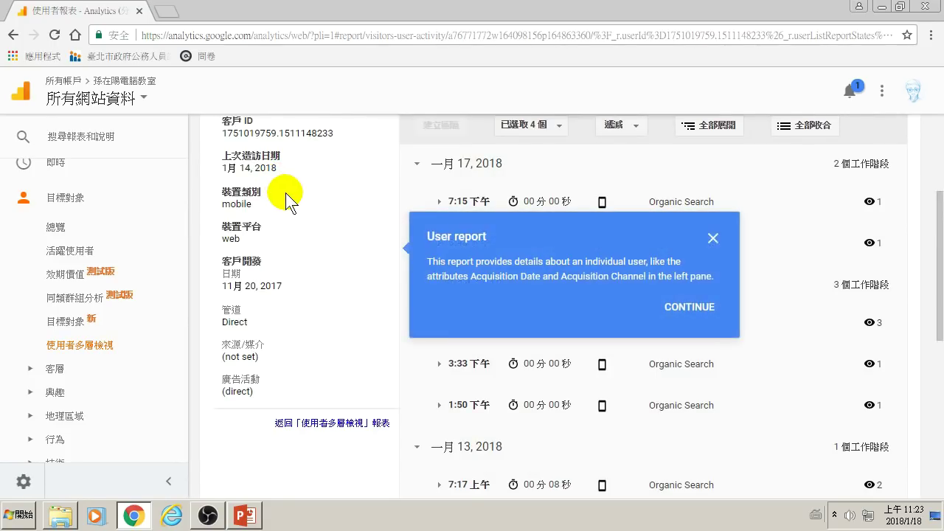
Close the user report popup and select the client ID and 'mobile' device category
click(713, 238)
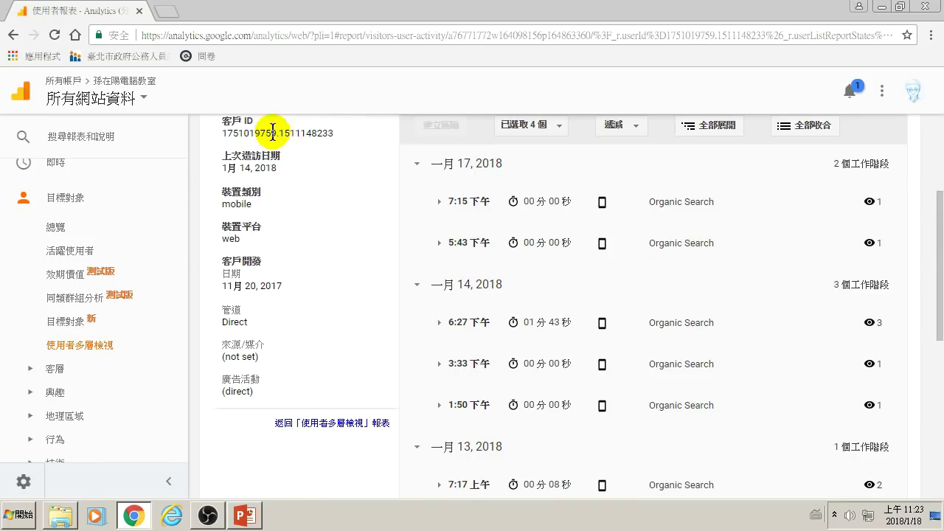
drag(221, 132, 361, 134)
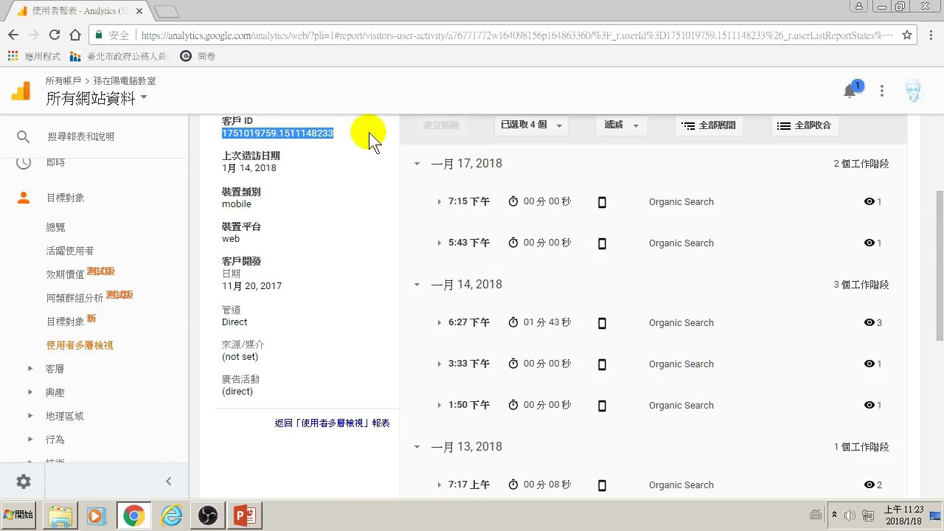
drag(225, 200, 266, 213)
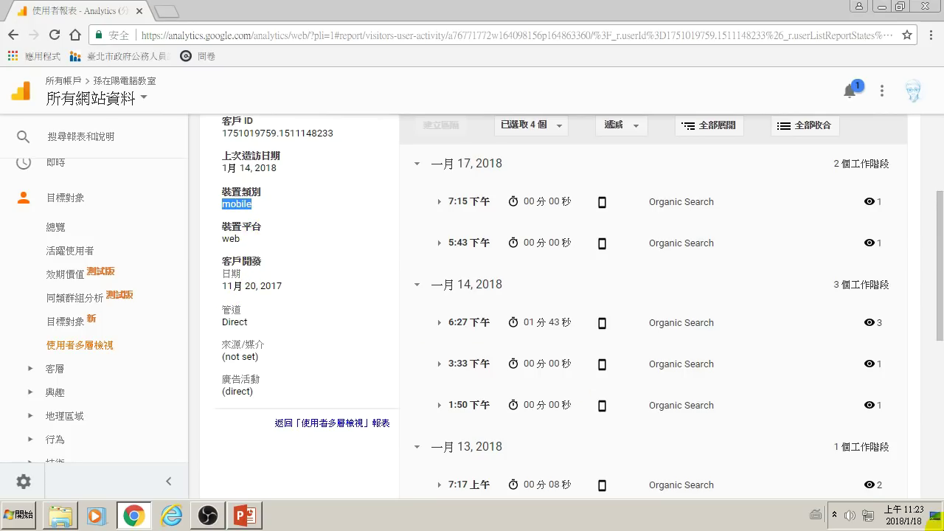
Scroll through the top user's session history grouped by date
mouse_move(901, 522)
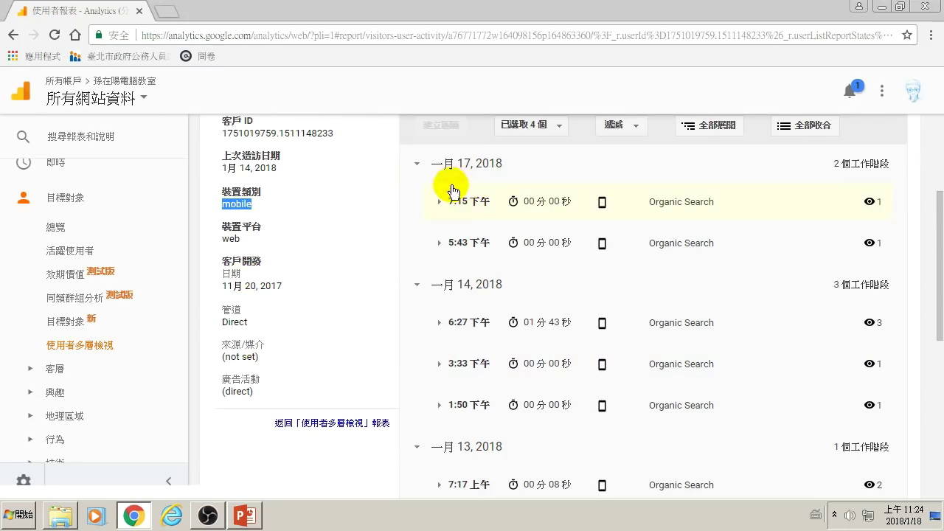
scroll(543, 270, down, 4)
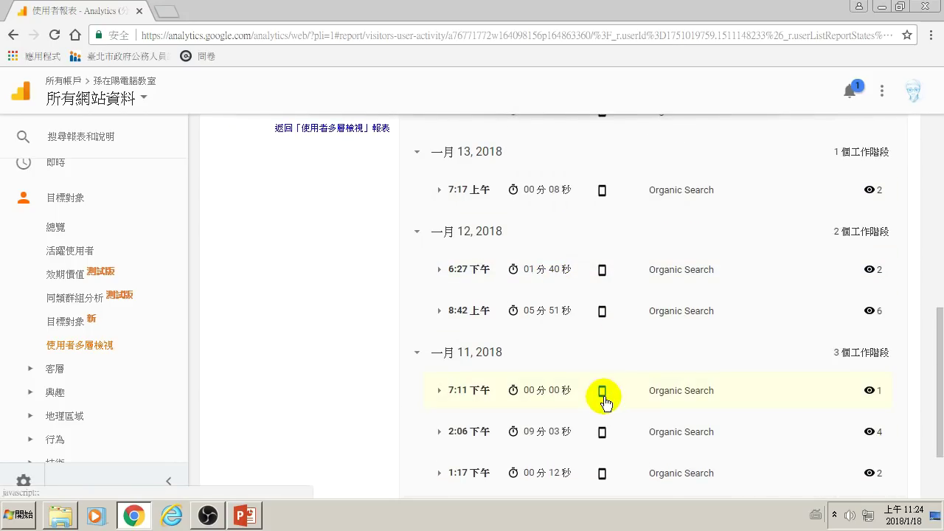
mouse_move(605, 396)
scroll(605, 402, up, 3)
scroll(604, 398, up, 4)
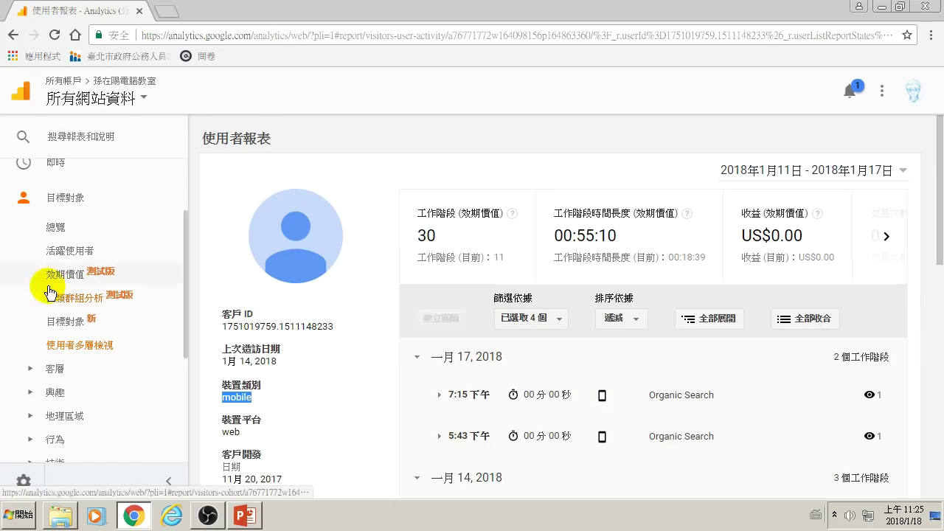
scroll(59, 236, up, 2)
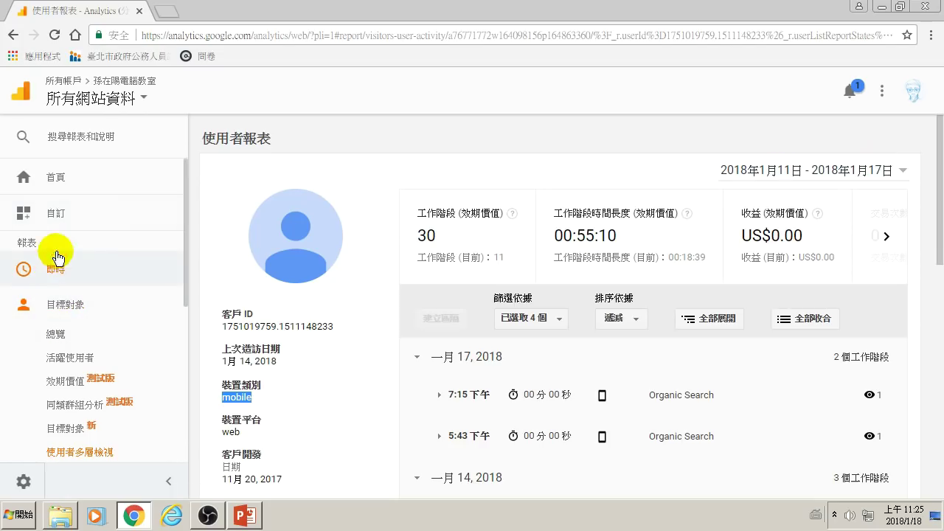
Return to the 首頁 home overview and scroll down and back up through it
click(61, 178)
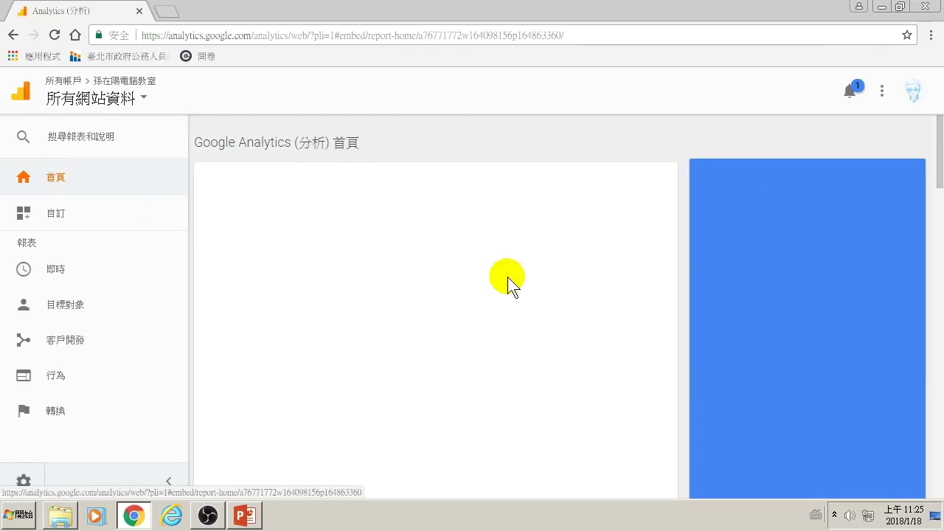
scroll(531, 281, down, 2)
scroll(575, 289, up, 2)
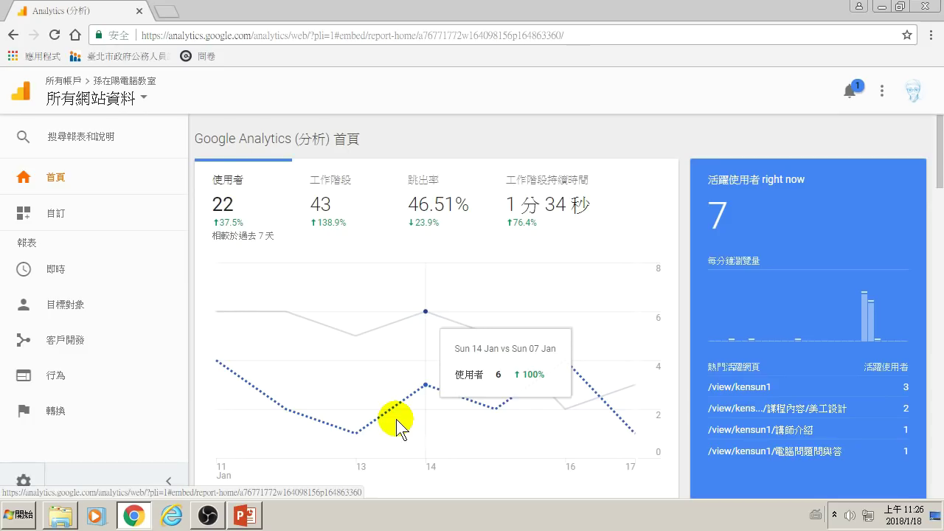
Sign out of the Google account via the avatar's 登出 option and minimize Chrome
click(914, 94)
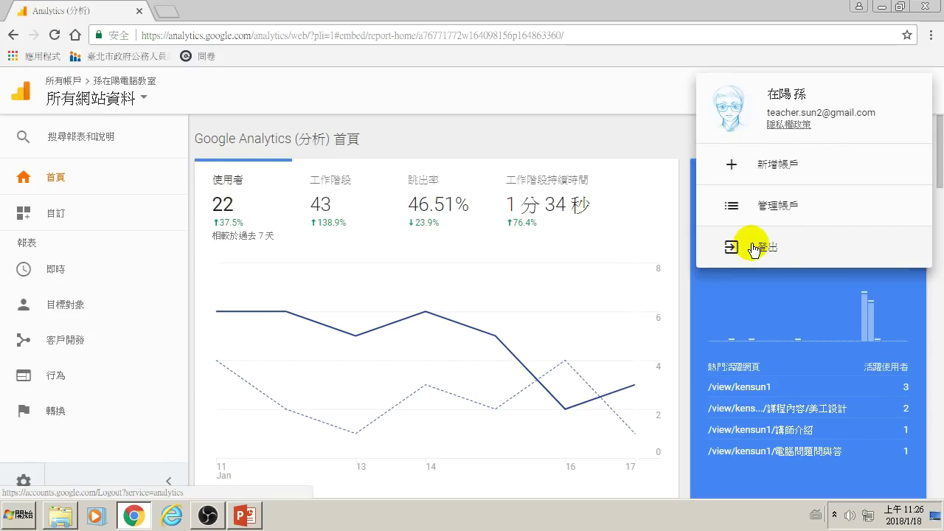
click(765, 249)
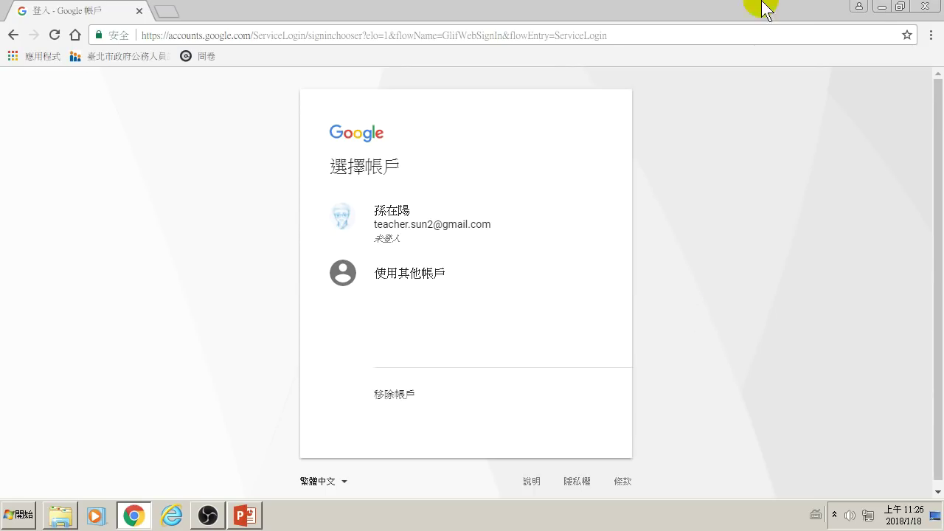
click(879, 6)
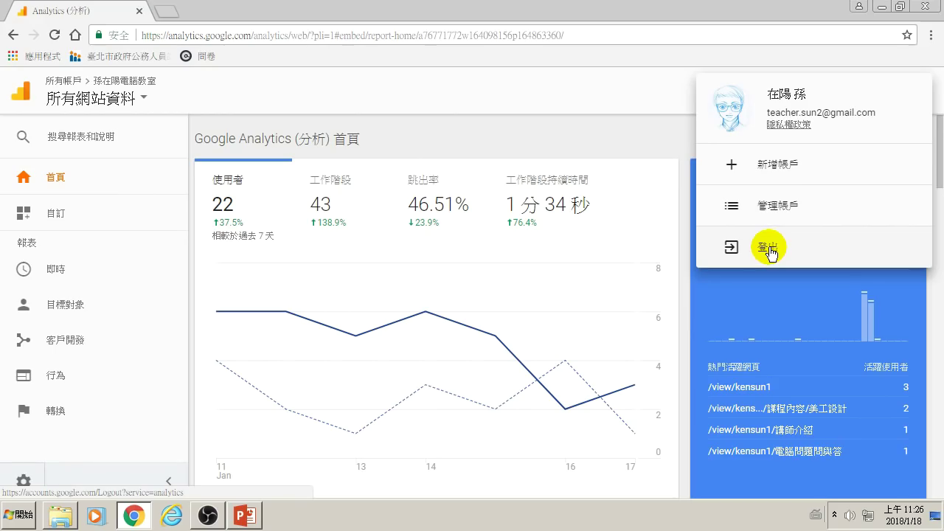
click(753, 248)
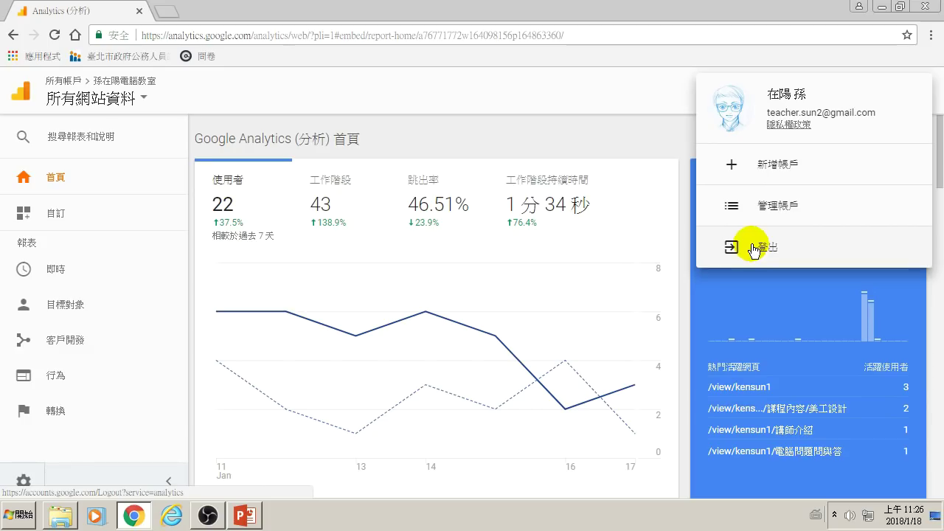
click(764, 248)
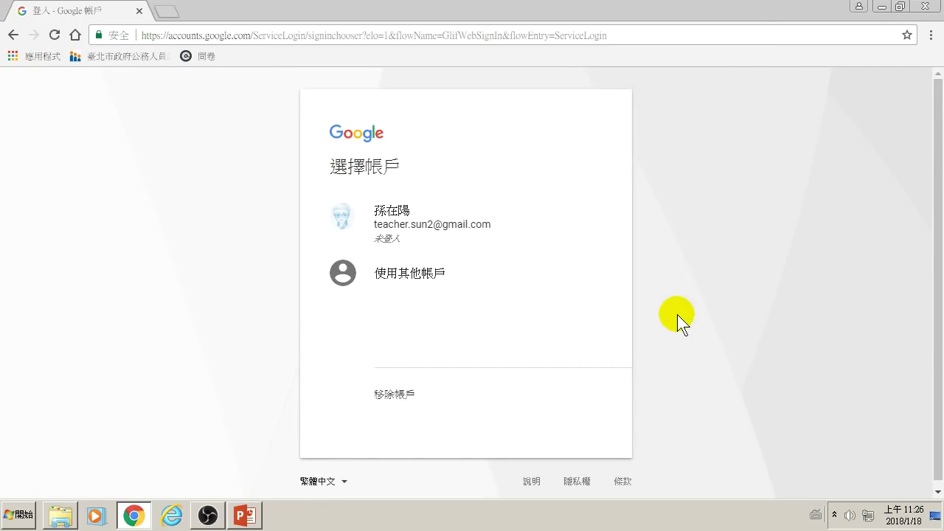
click(882, 7)
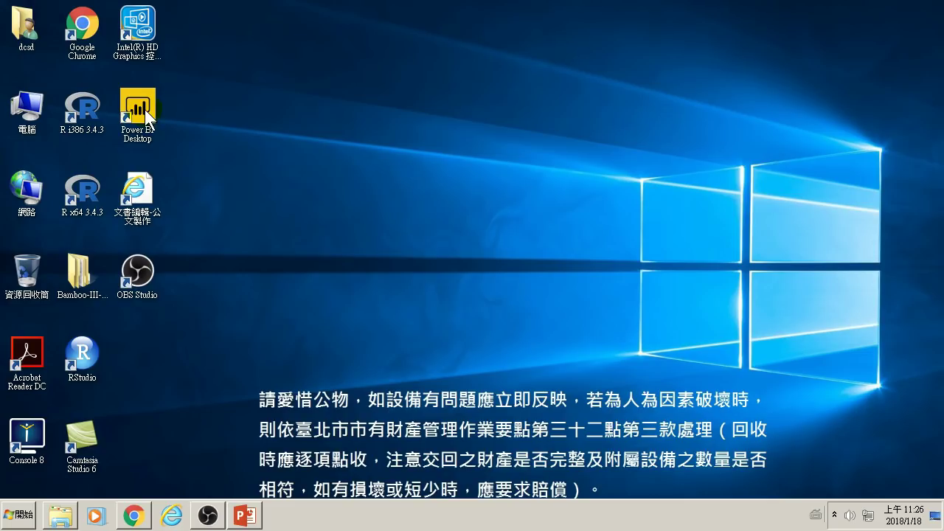
Launch Power BI Desktop and list the 線上服務 connectors in the 取得資料 > 更多... catalogue
double_click(143, 108)
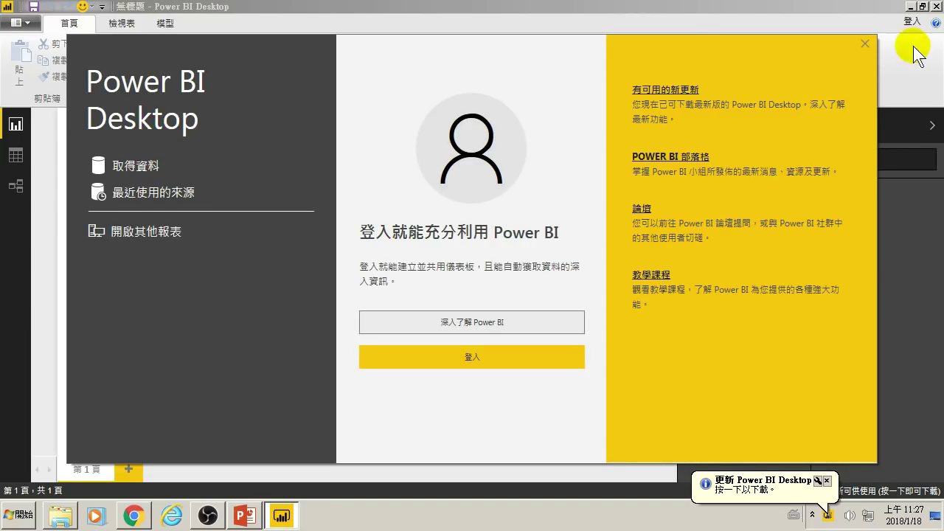
click(864, 42)
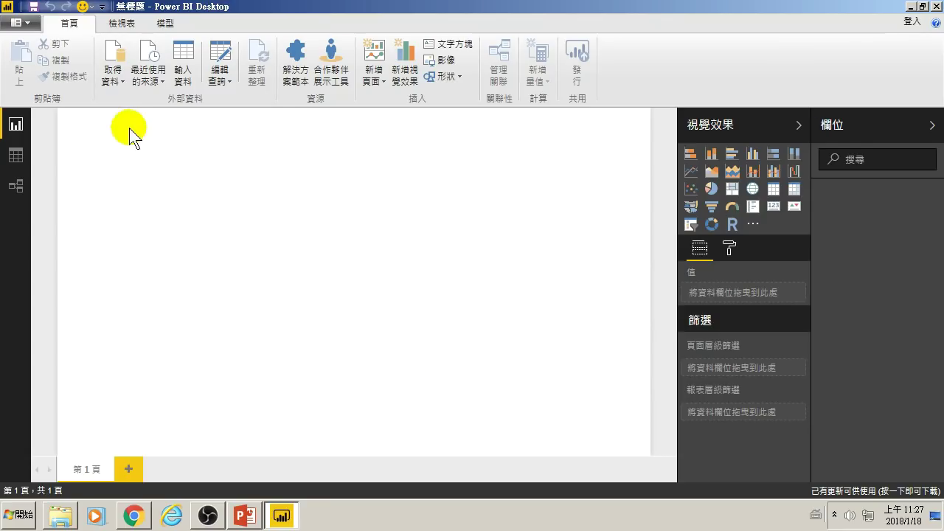
click(107, 77)
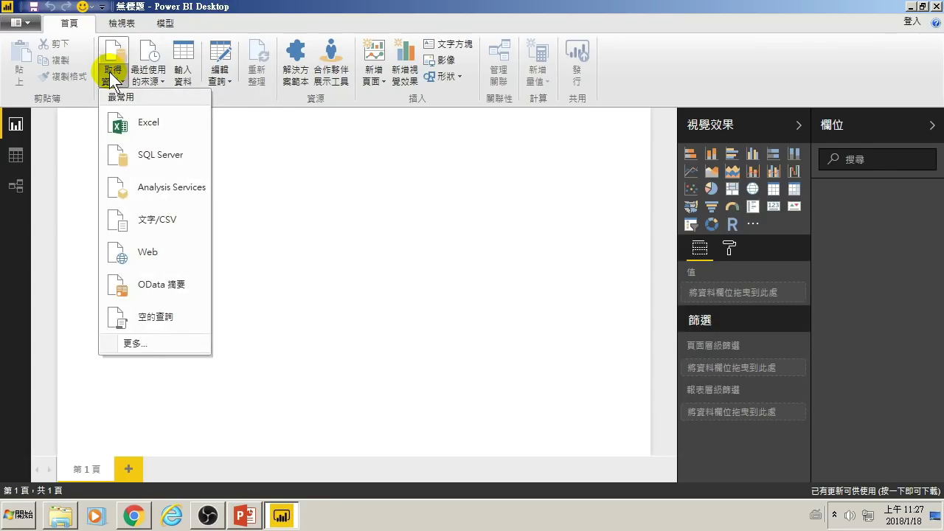
click(128, 345)
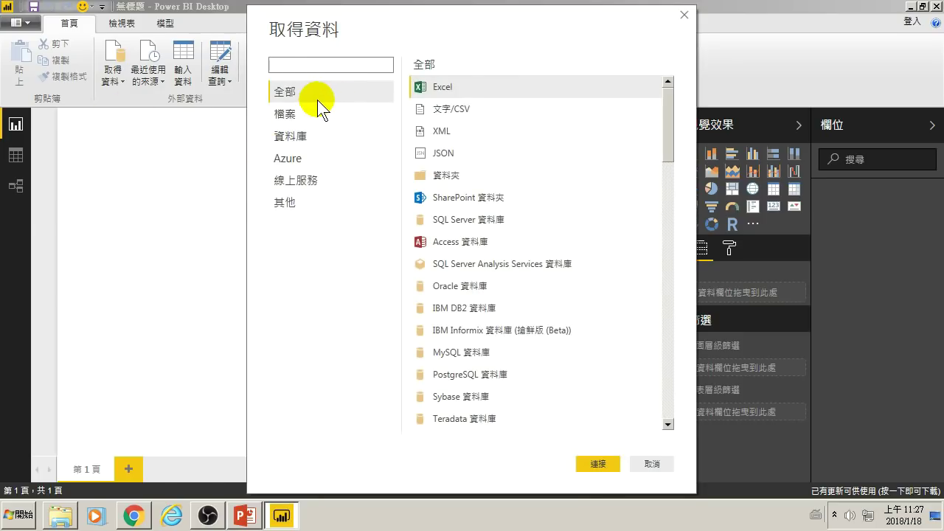
click(287, 183)
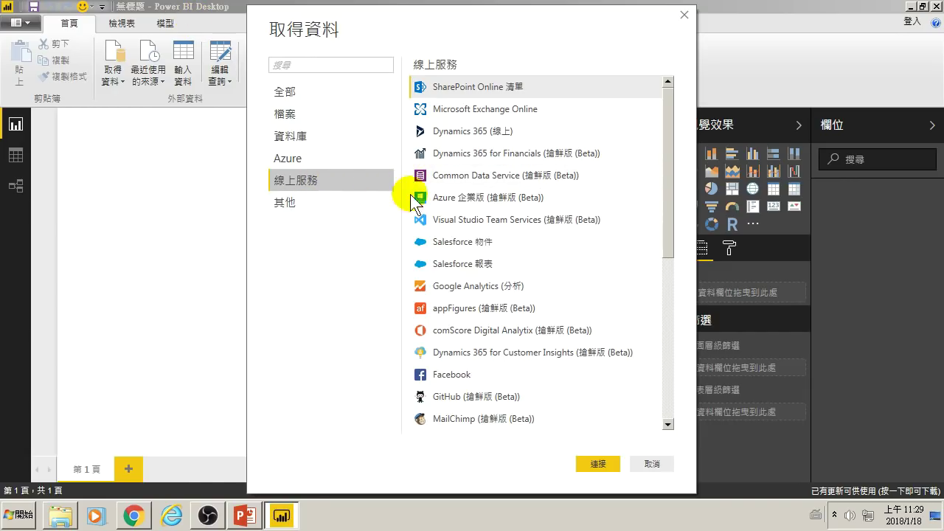
Pick Google Analytics (分析) from the online services list and connect to it
scroll(470, 282, down, 3)
scroll(509, 324, down, 2)
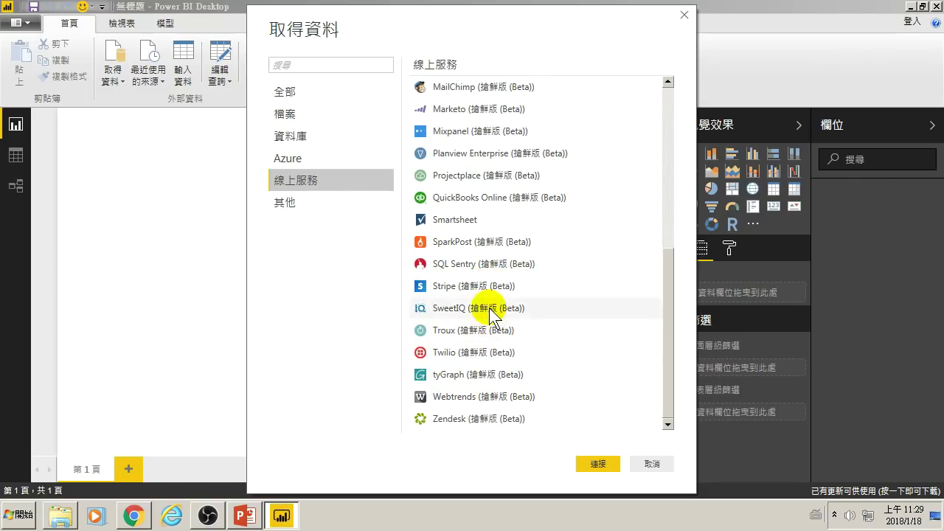
scroll(483, 302, up, 5)
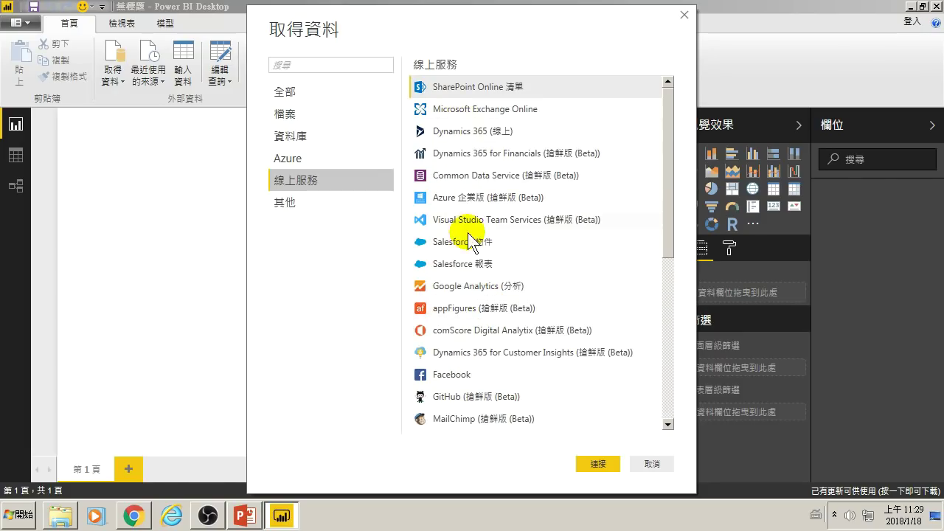
scroll(454, 273, down, 2)
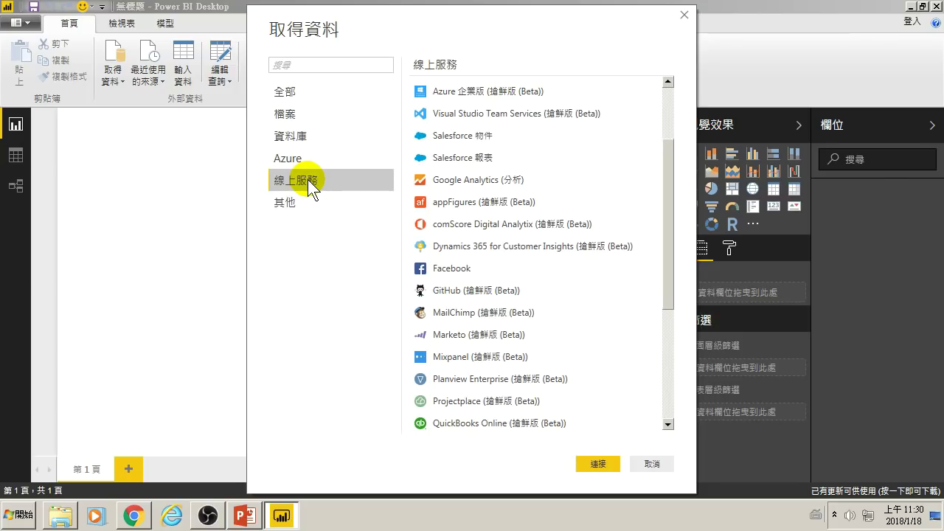
click(475, 183)
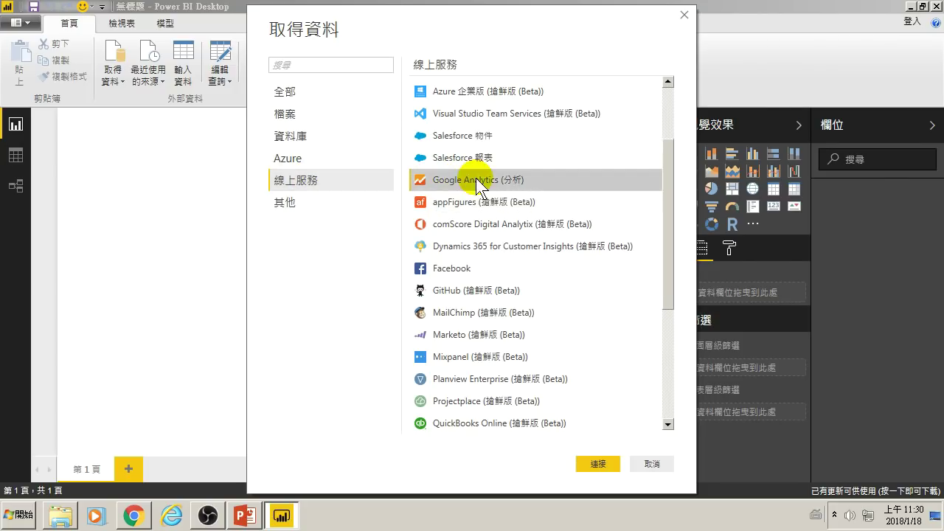
click(599, 466)
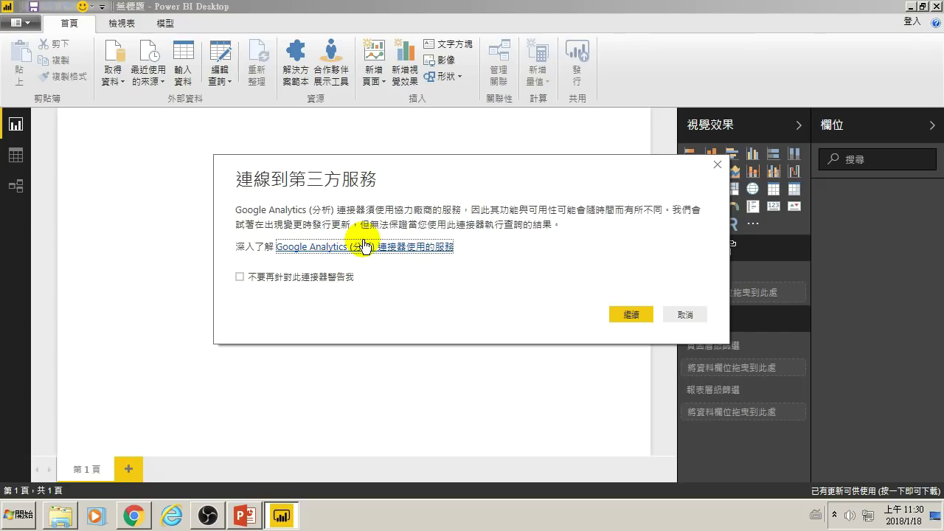
Accept the 連線到第三方服務 notice with 繼續
click(621, 312)
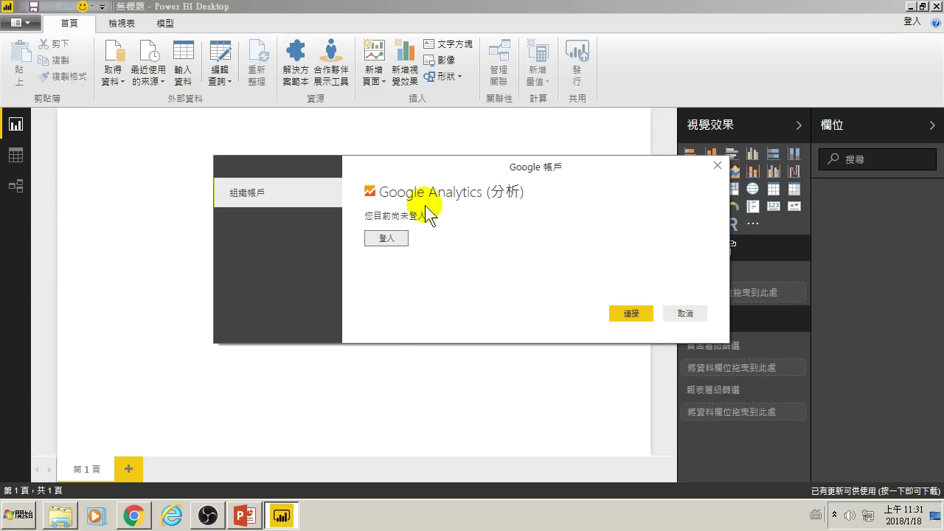
Sign in to Google with the account e-mail and password
click(383, 238)
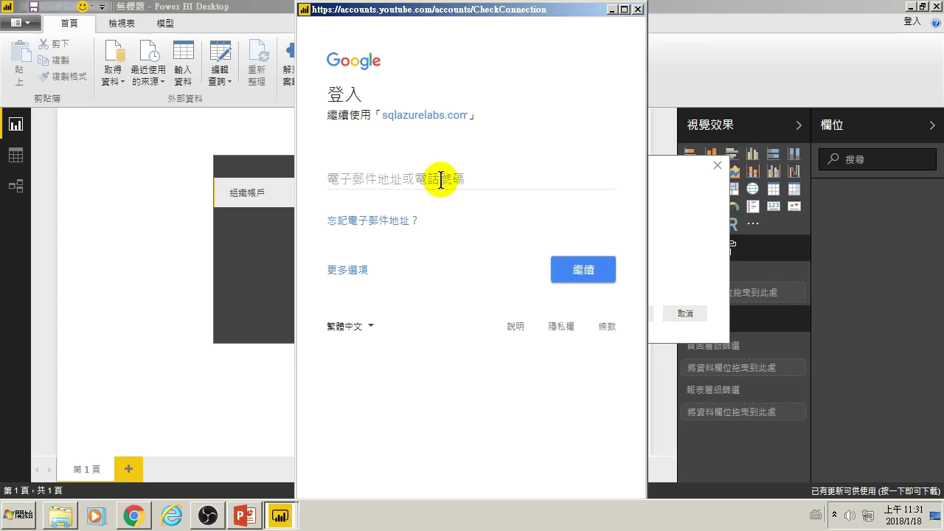
click(438, 181)
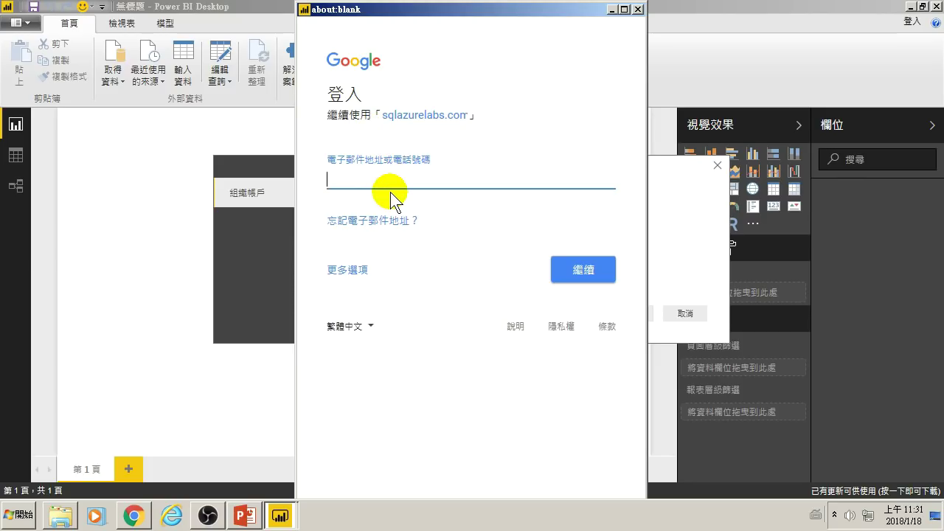
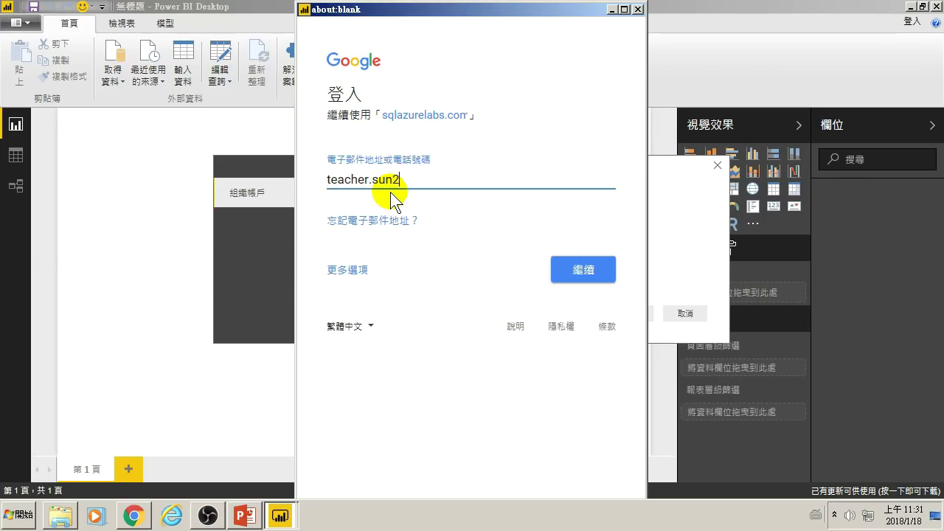
click(575, 272)
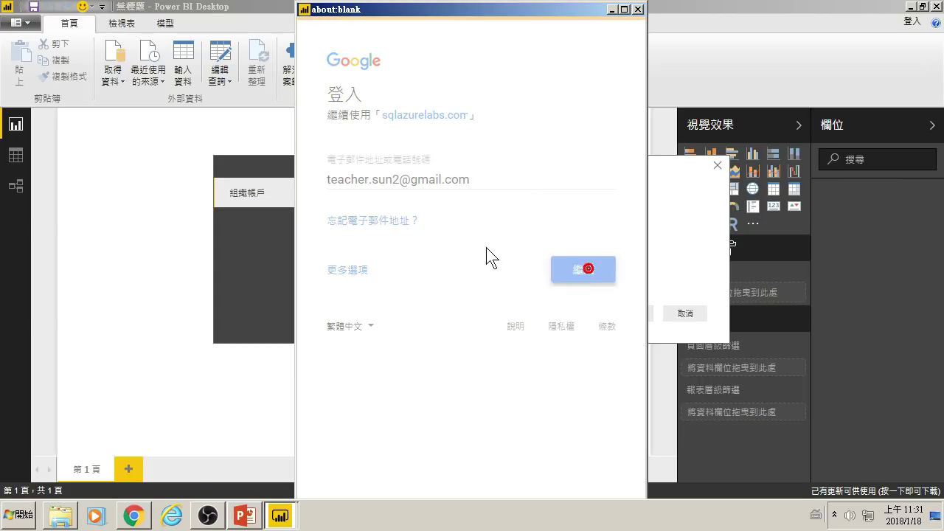
text(*****)
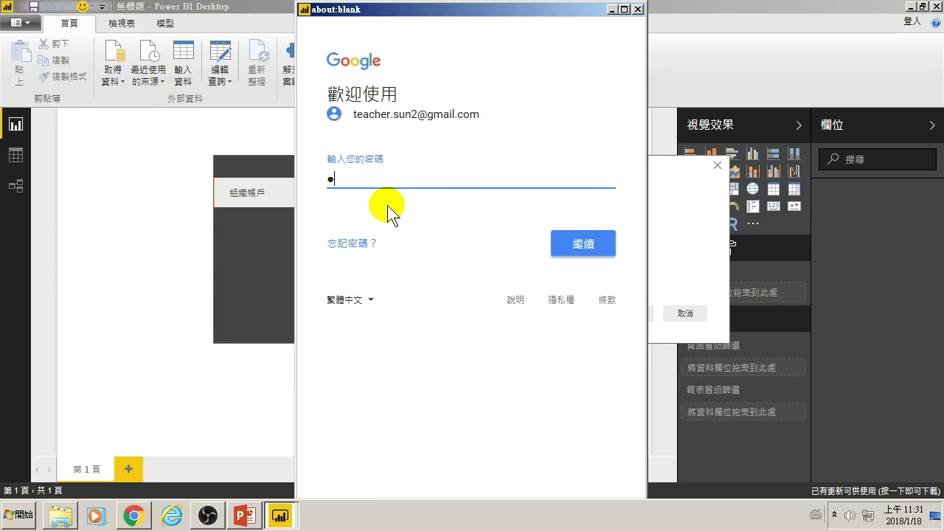
text(****)
click(590, 244)
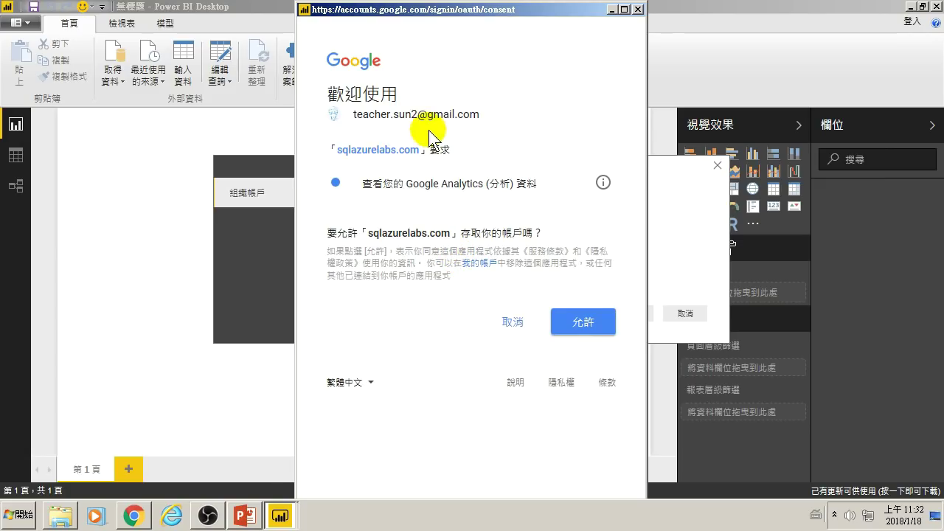
Allow access to the Google Analytics data and confirm the connection with 連接
click(584, 322)
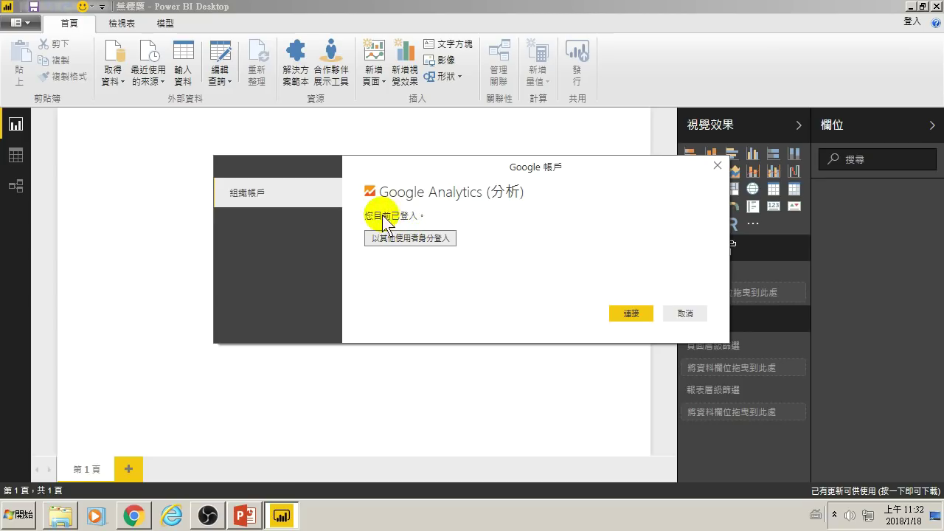
click(630, 314)
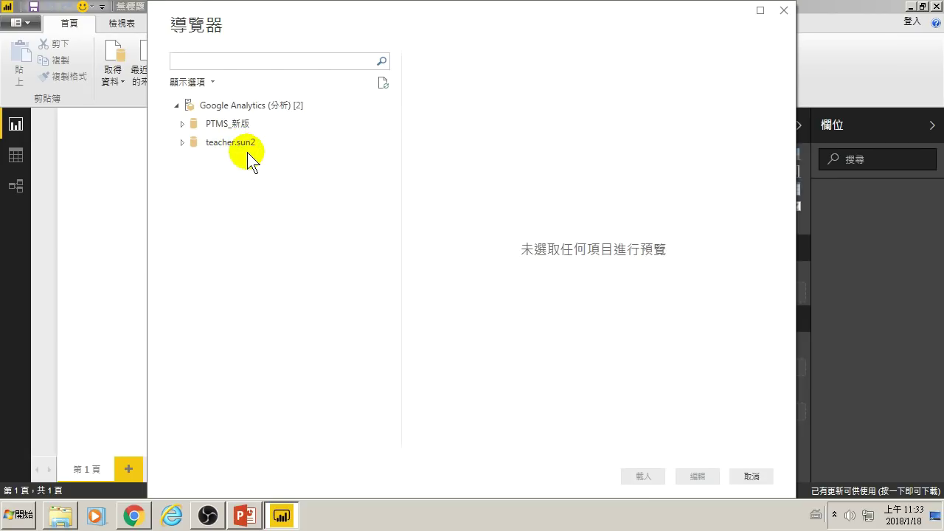
Expand the 孫老師電腦教室 account down to its 所有網站資料 folders
click(180, 143)
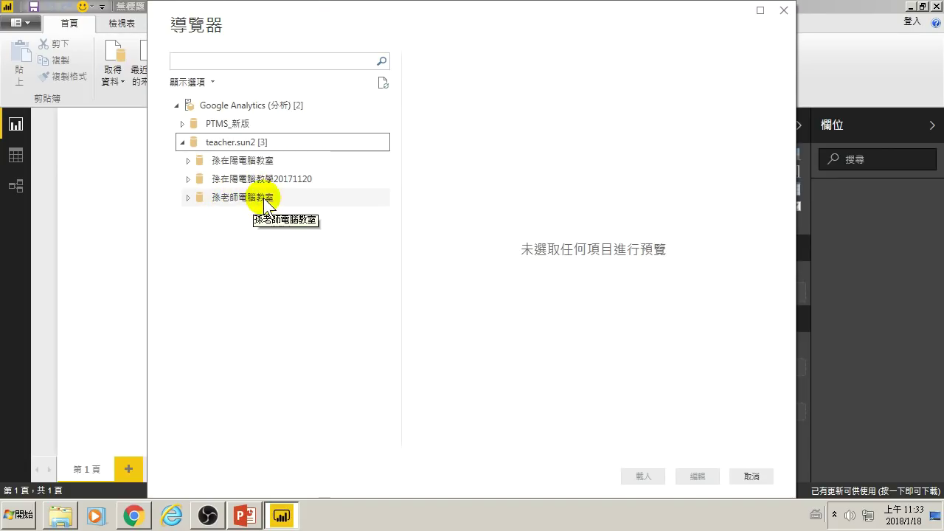
click(186, 197)
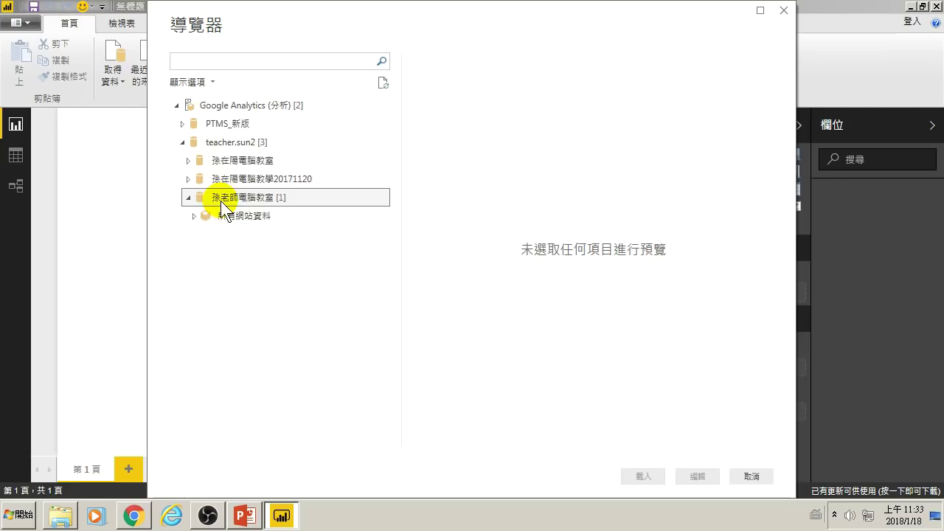
click(193, 217)
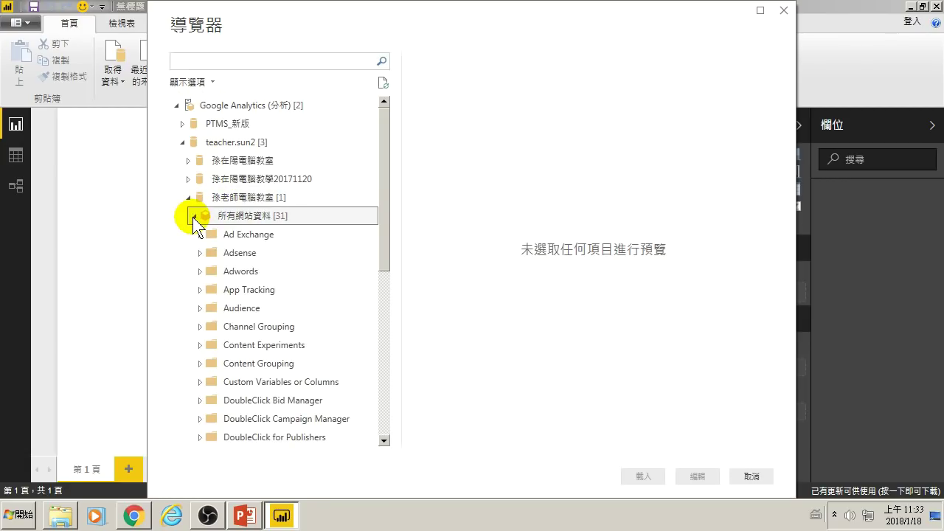
scroll(247, 243, down, 6)
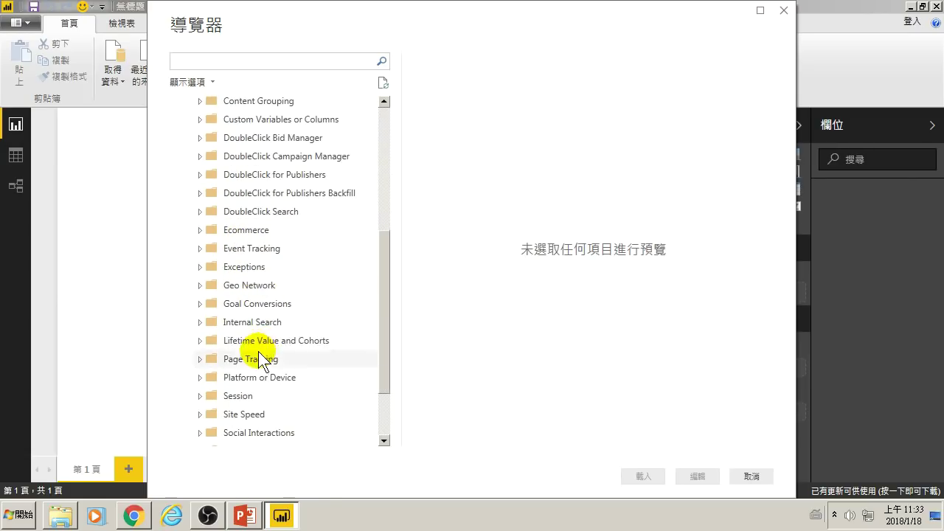
scroll(259, 384, up, 6)
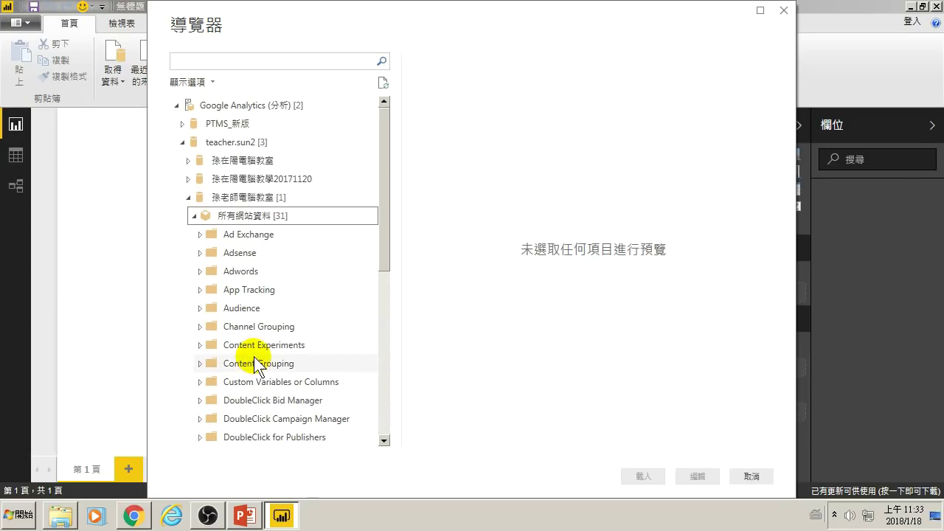
Collapse 孫老師電腦教室 and expand 孫在陽電腦教室's 所有網站資料 view instead
click(188, 197)
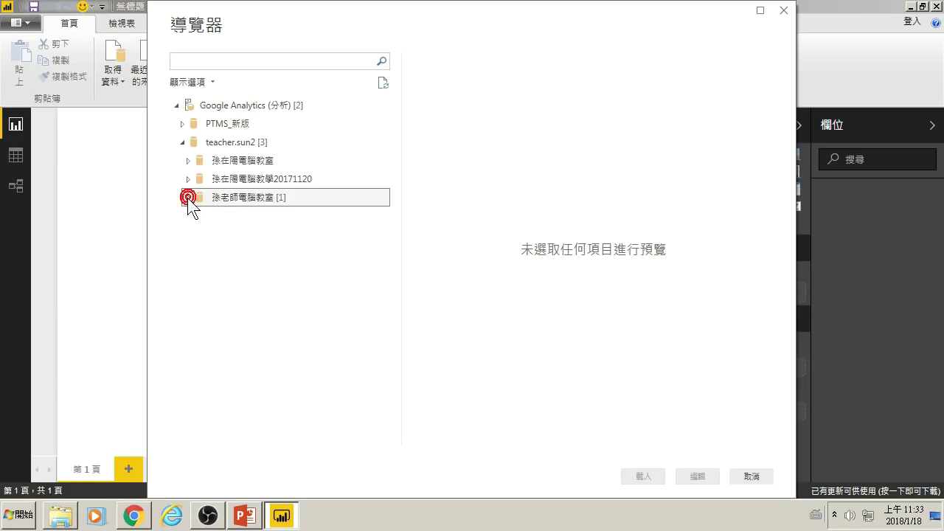
click(222, 161)
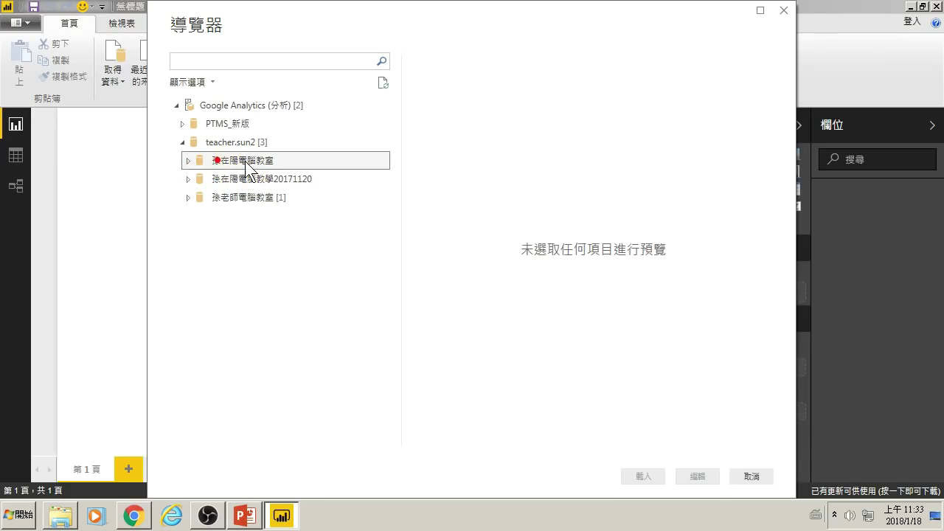
click(188, 160)
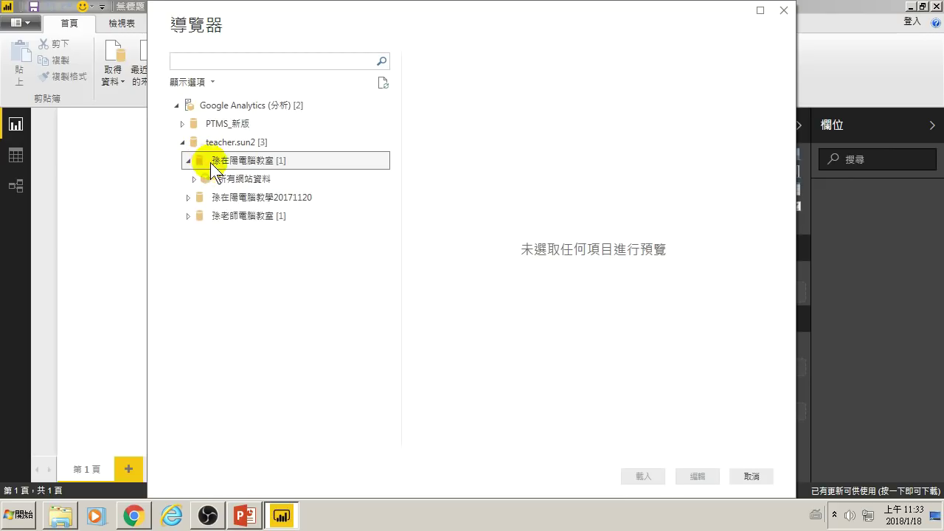
click(193, 178)
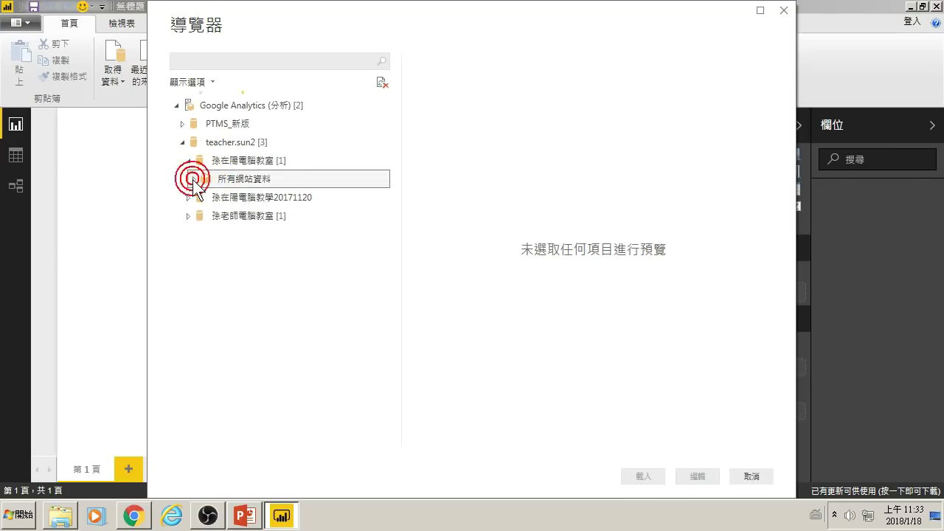
scroll(244, 236, down, 6)
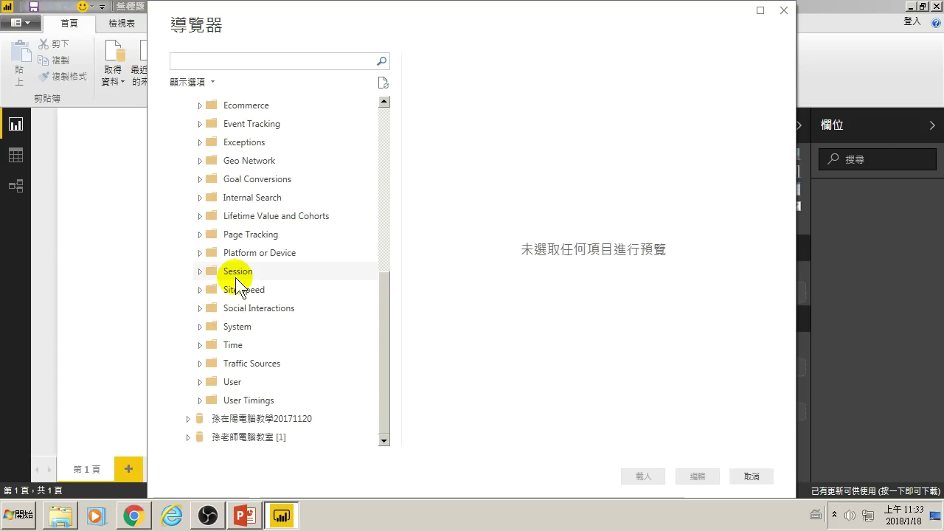
Tick Session > Hits and Time > Date, then load them
click(198, 271)
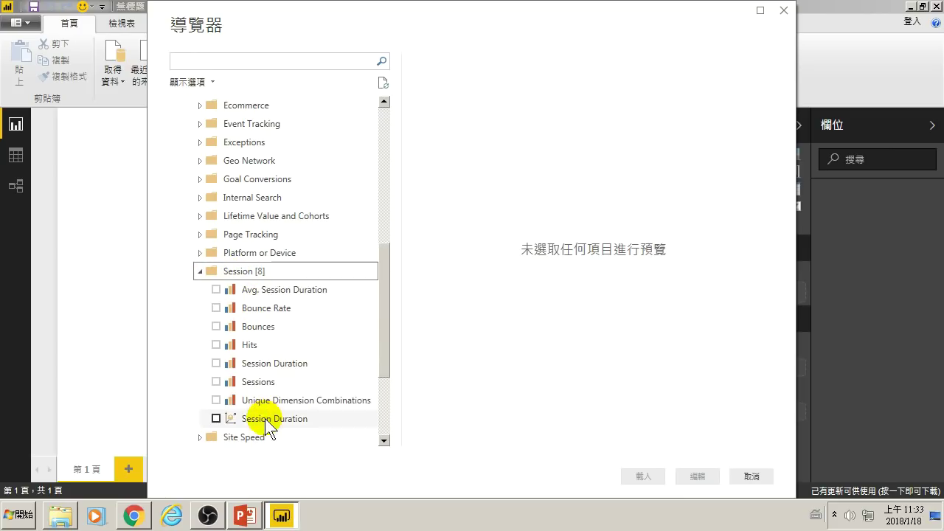
click(216, 344)
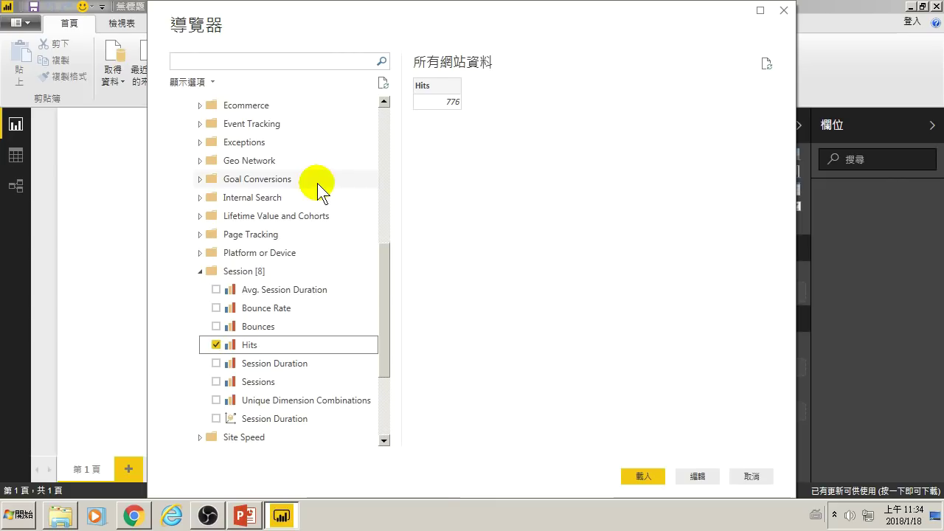
scroll(244, 280, down, 3)
click(199, 344)
click(215, 363)
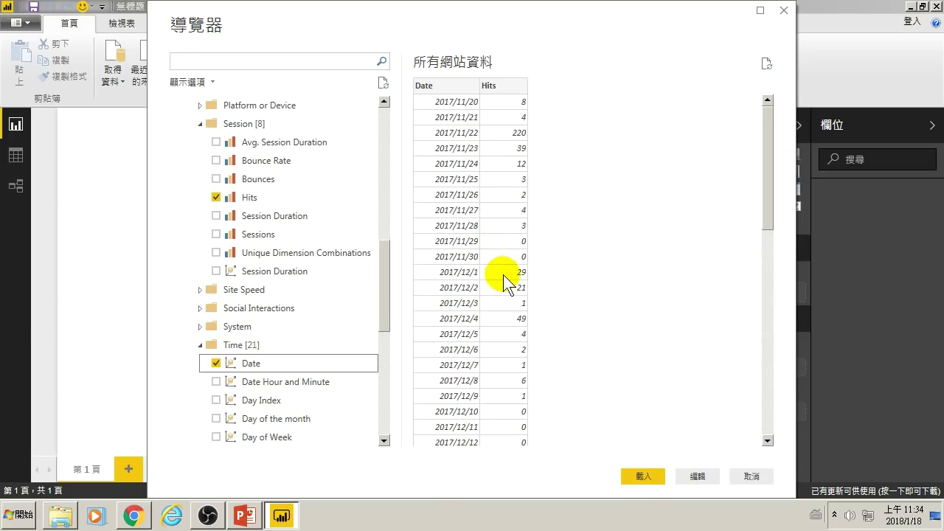
click(642, 475)
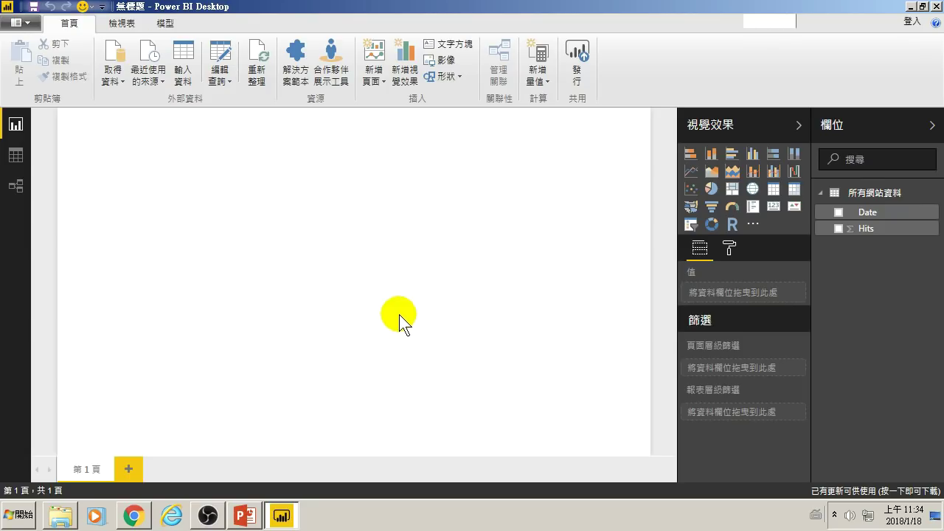
Build a clustered column chart of Hits by Date and enlarge it on the canvas
click(838, 213)
click(840, 229)
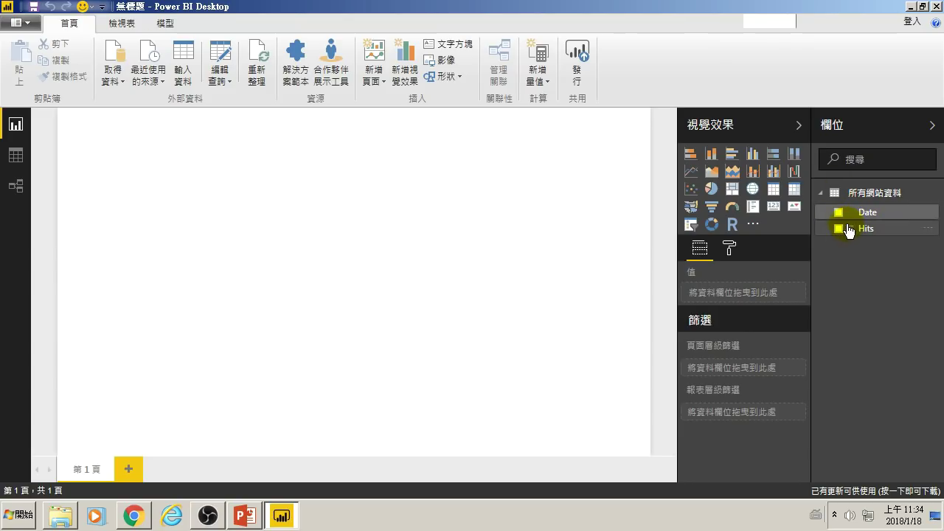
click(840, 213)
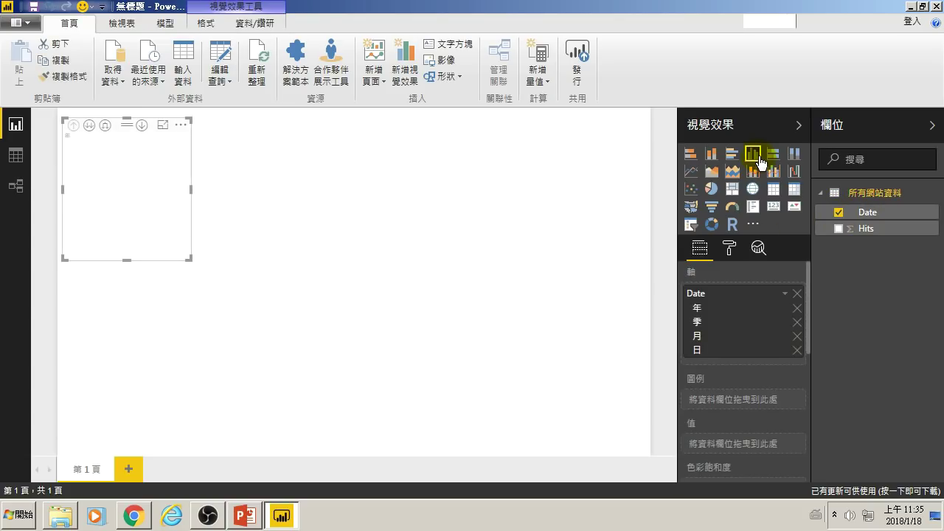
click(839, 229)
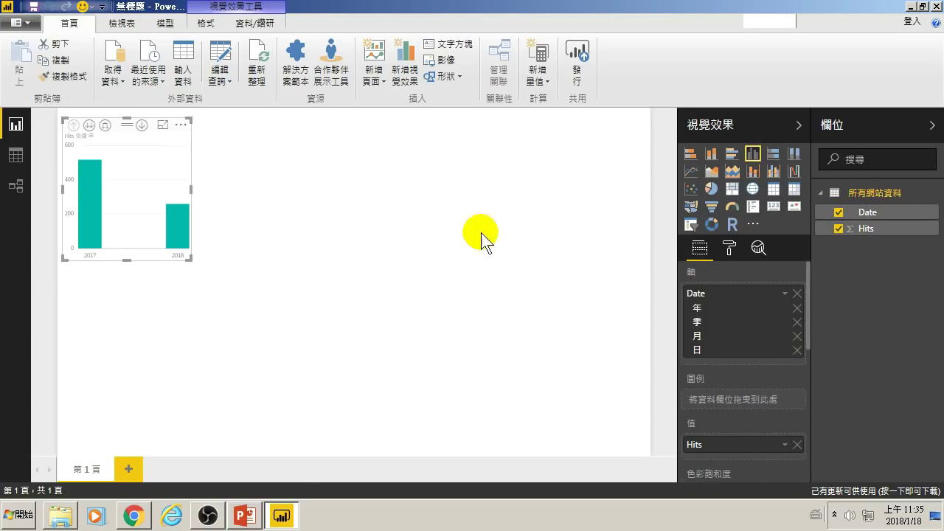
drag(189, 257, 493, 445)
Drill the chart down to daily hits, back up to months, and widen it further
click(89, 125)
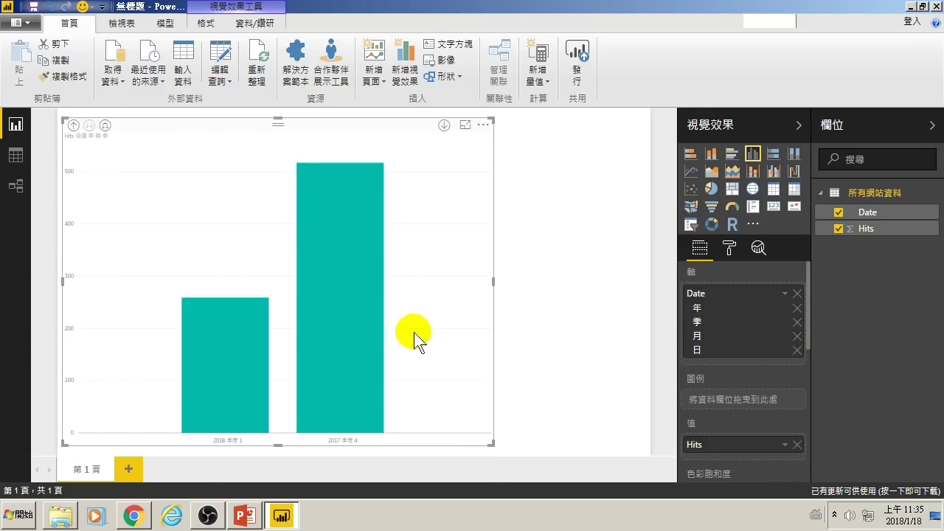
click(105, 125)
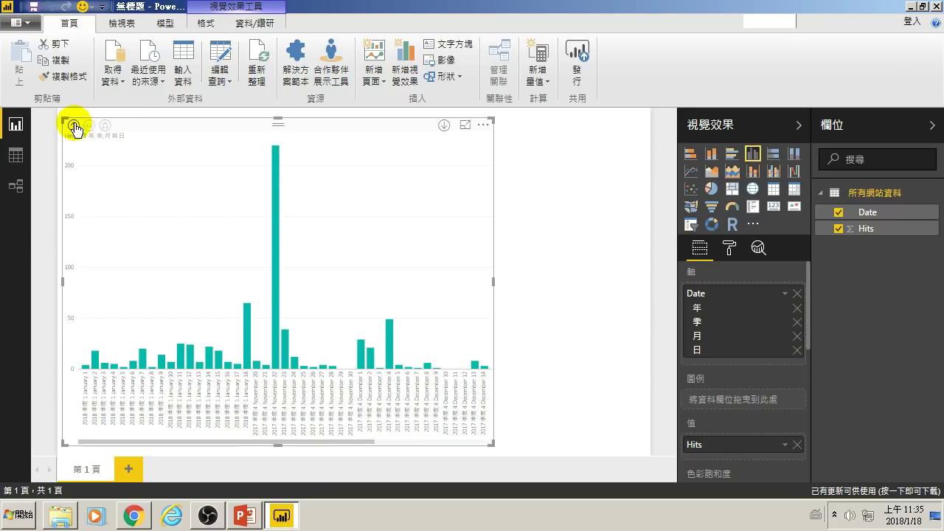
click(73, 125)
mouse_move(155, 394)
mouse_move(264, 289)
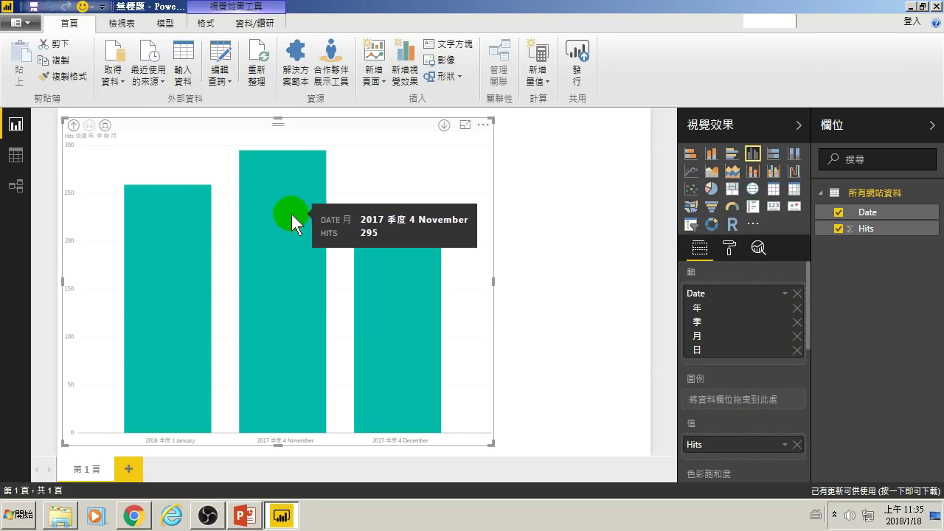
mouse_move(436, 328)
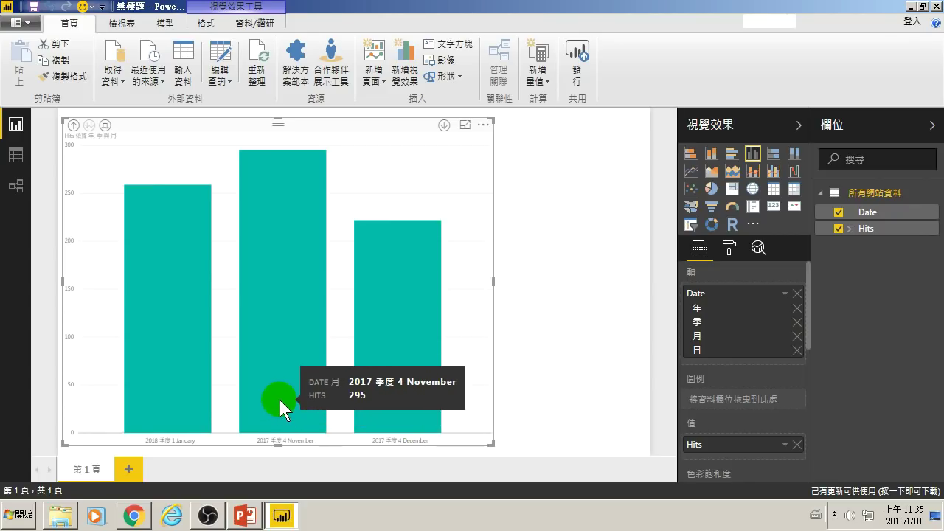
mouse_move(405, 359)
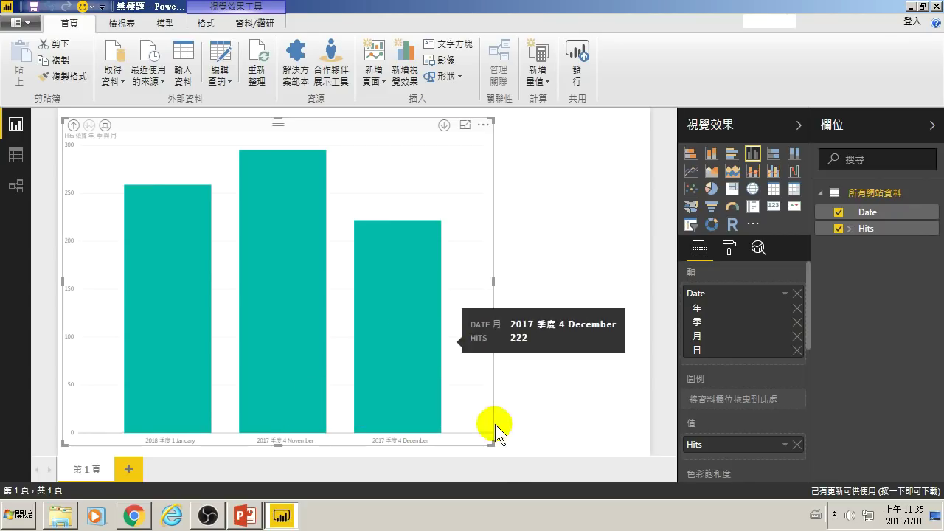
drag(493, 444, 652, 451)
click(651, 451)
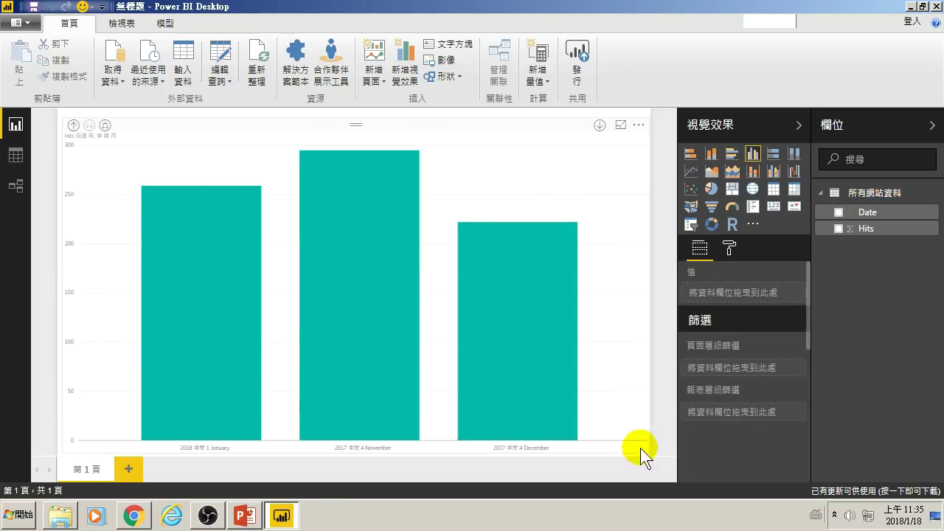
click(103, 125)
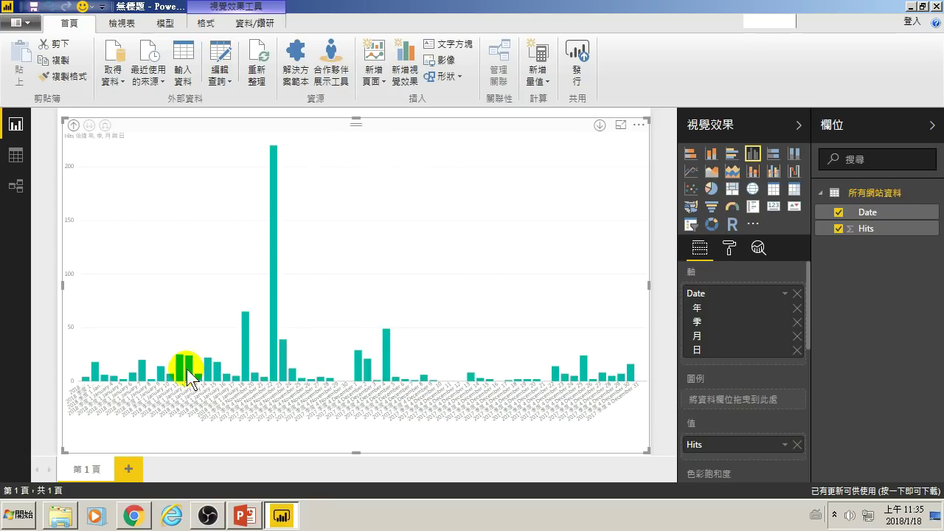
mouse_move(284, 362)
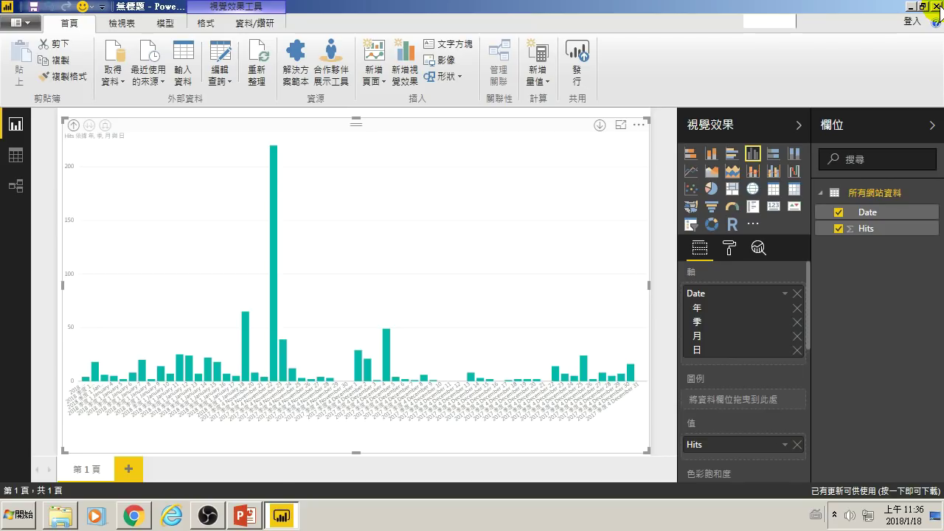
Close Power BI without saving, relaunch it from the desktop icon, and dismiss the welcome screen
click(937, 5)
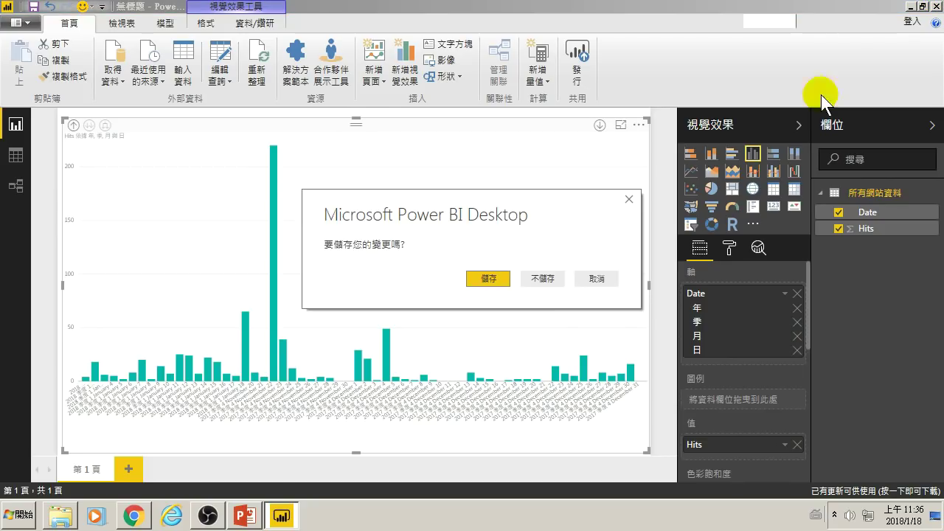
click(534, 273)
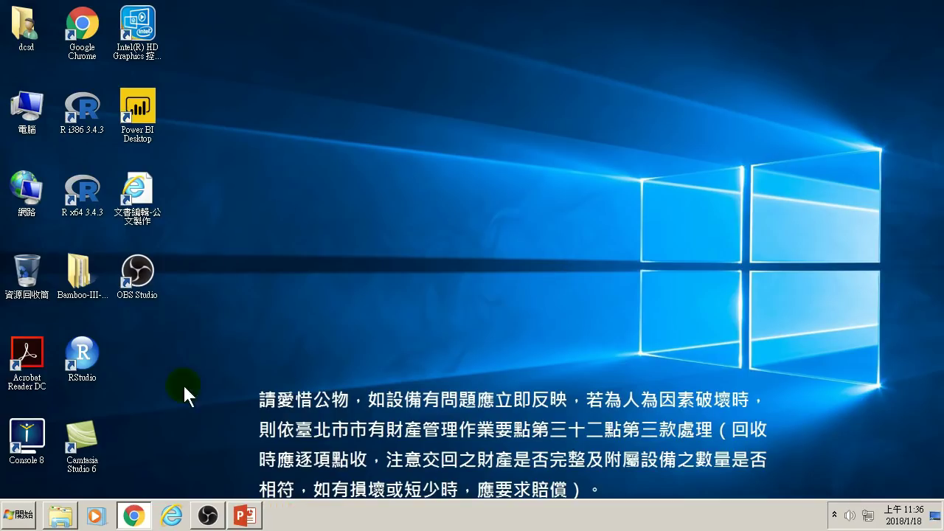
double_click(145, 107)
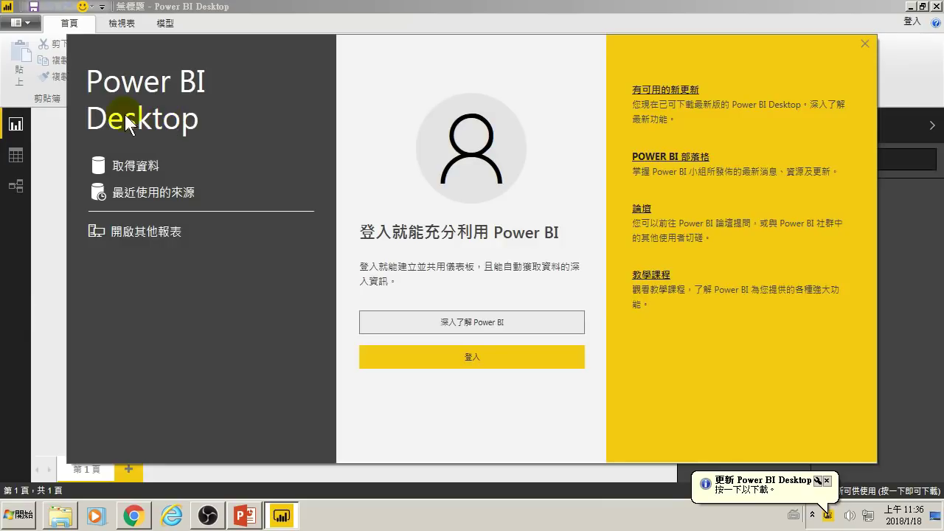
click(864, 42)
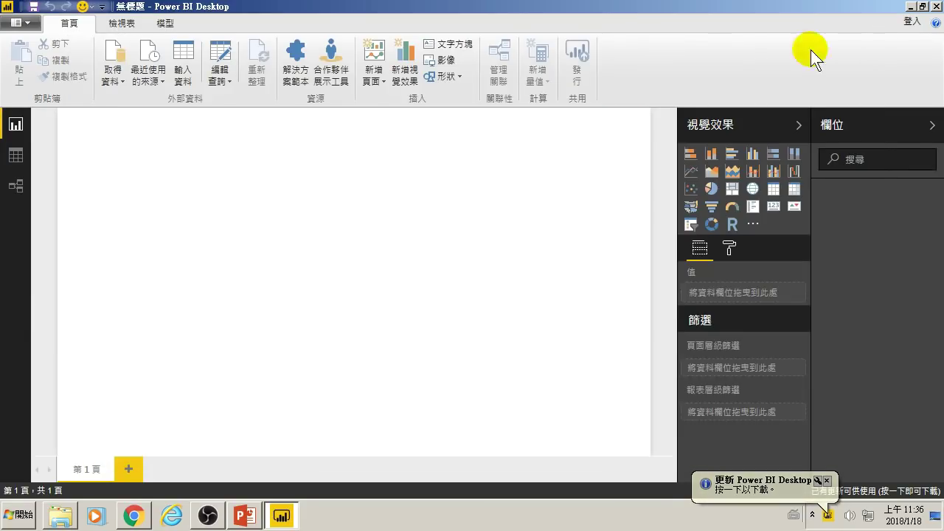
Through Get Data > More..., filter to Online Services and connect to Google Analytics
click(115, 77)
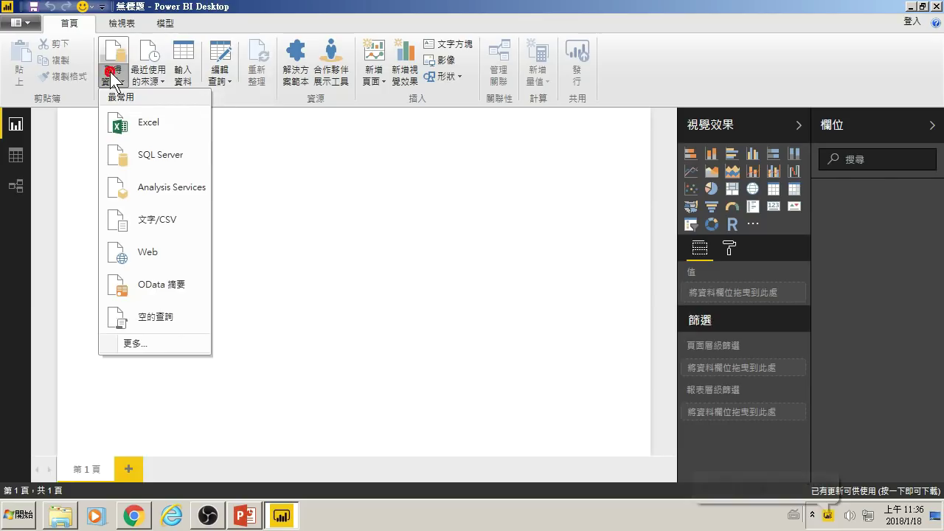
click(135, 343)
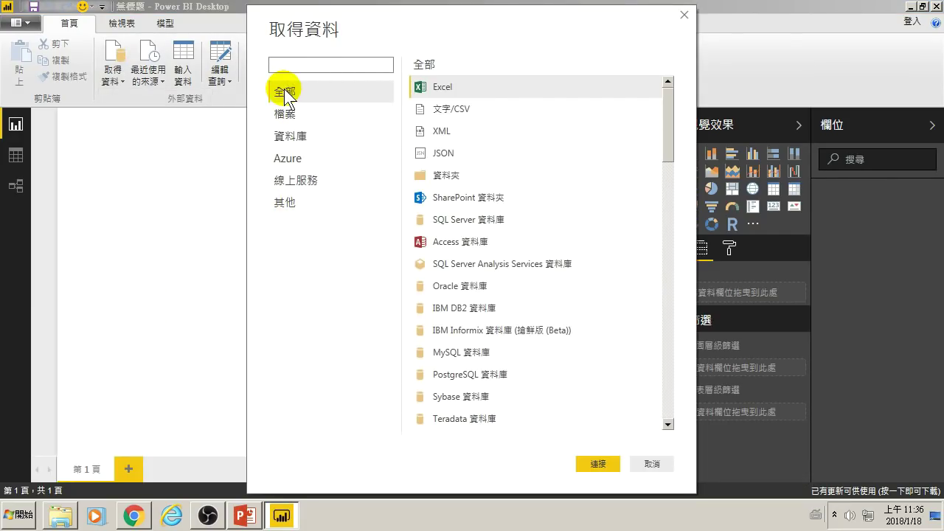
drag(674, 125, 669, 198)
click(294, 179)
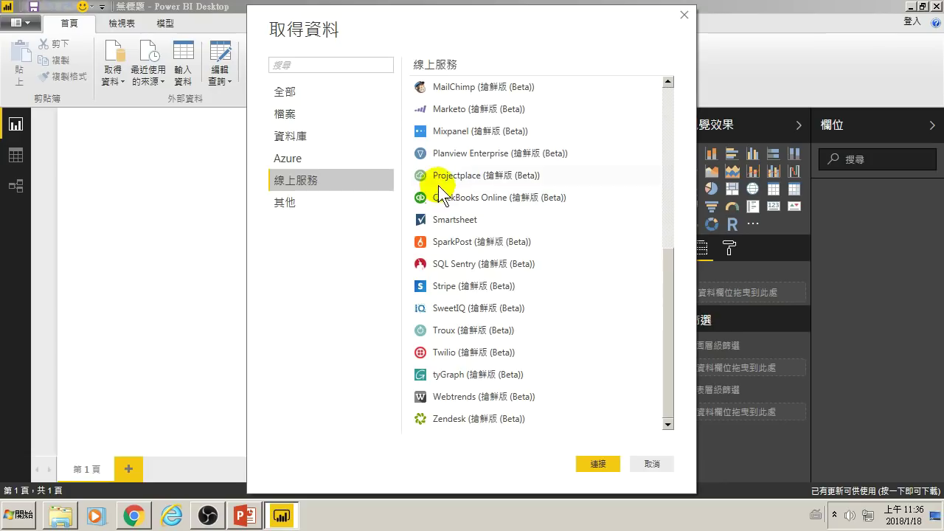
scroll(480, 293, up, 5)
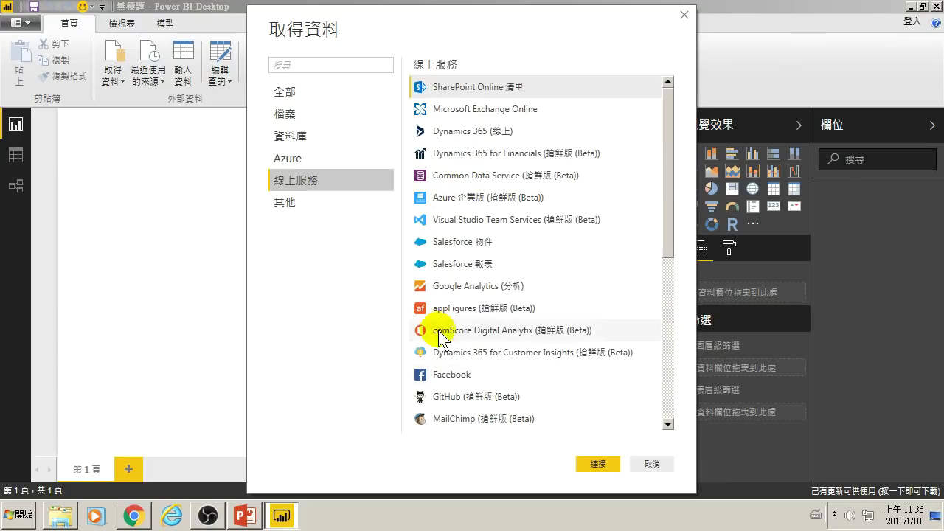
click(466, 293)
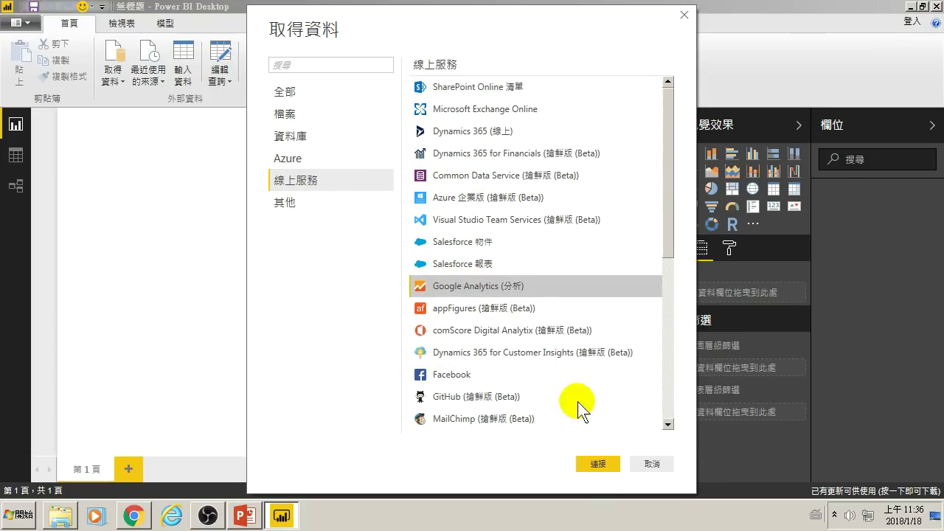
click(599, 465)
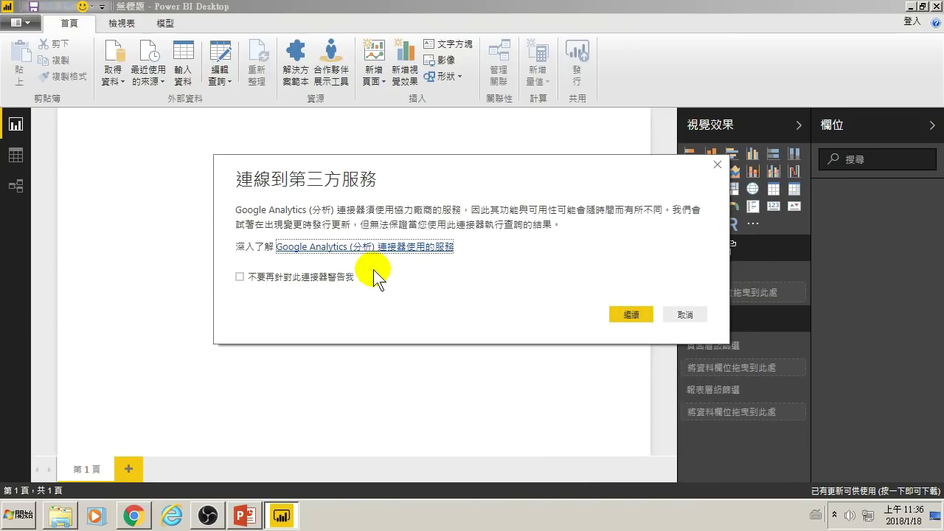
Accept the third-party warning and expand the account down to the 所有網站資料 view
click(630, 314)
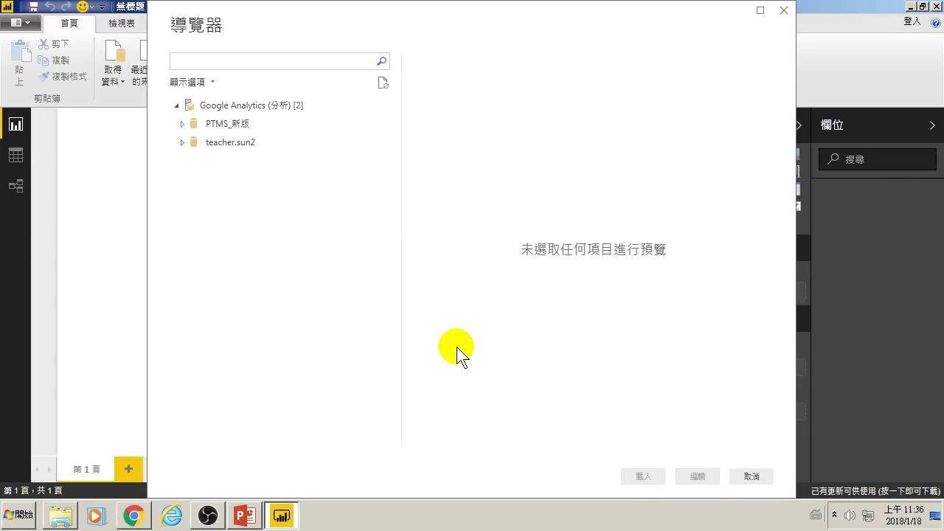
click(182, 142)
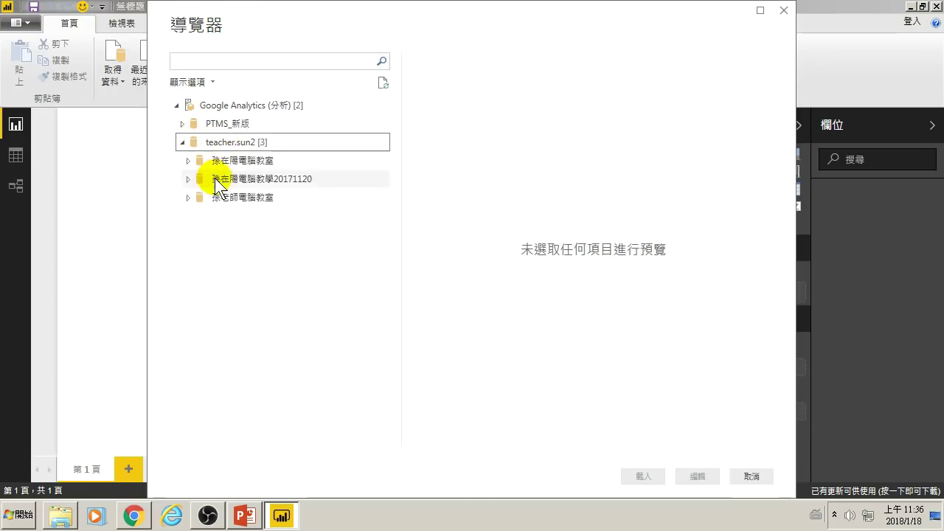
click(188, 160)
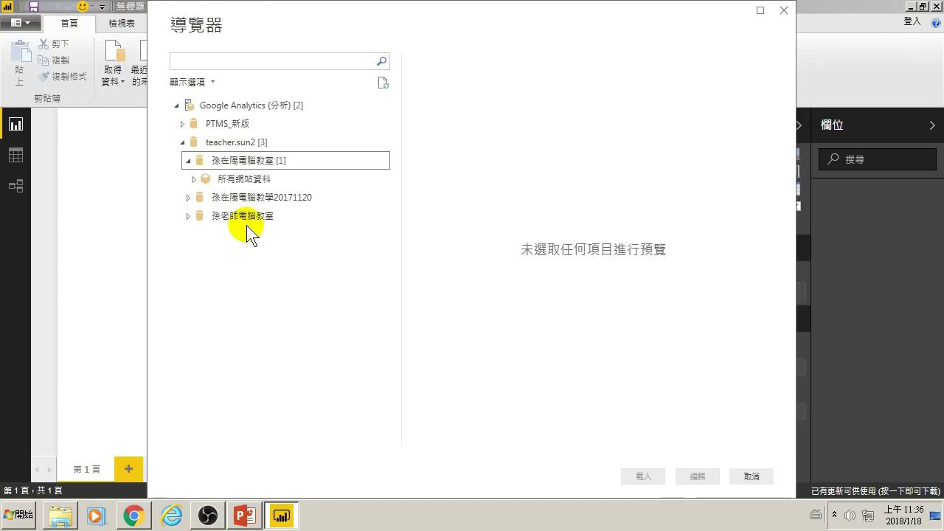
click(196, 179)
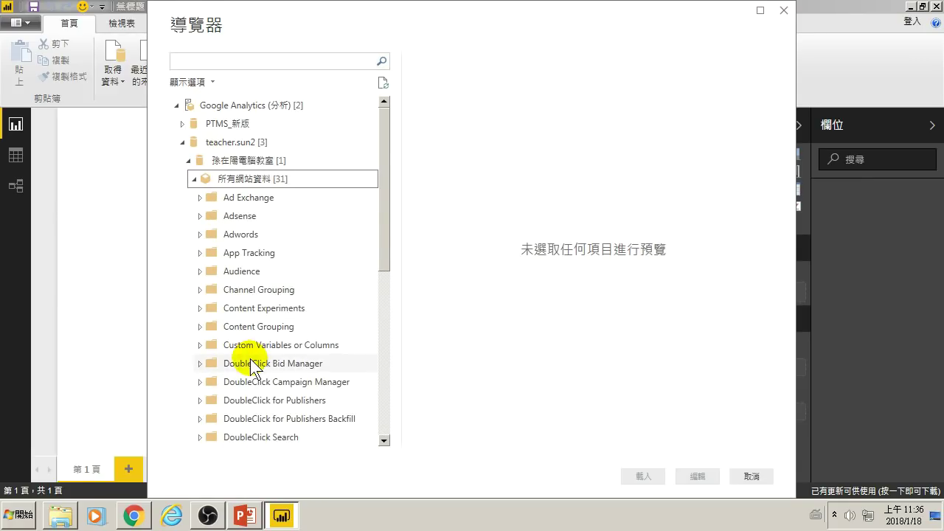
scroll(251, 363, down, 6)
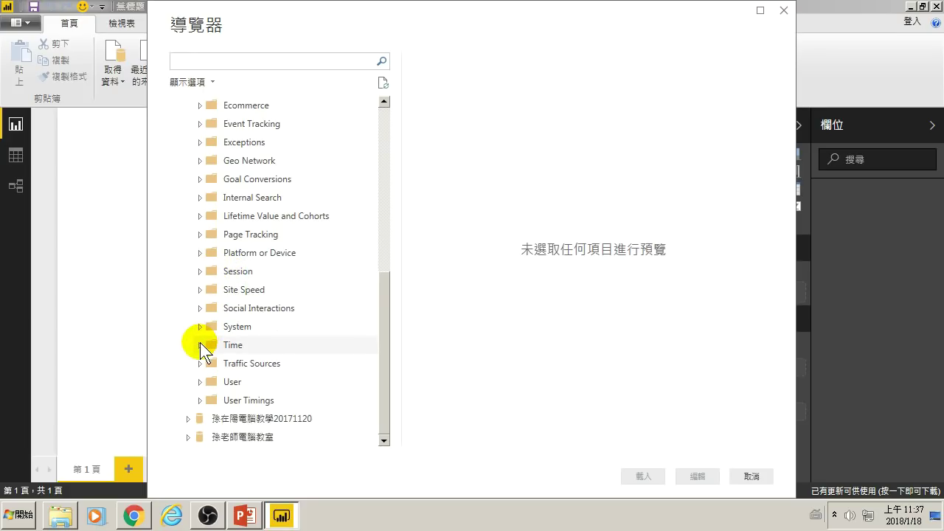
Tick Time > Date and Session > Hits, then load the table into the report
click(200, 345)
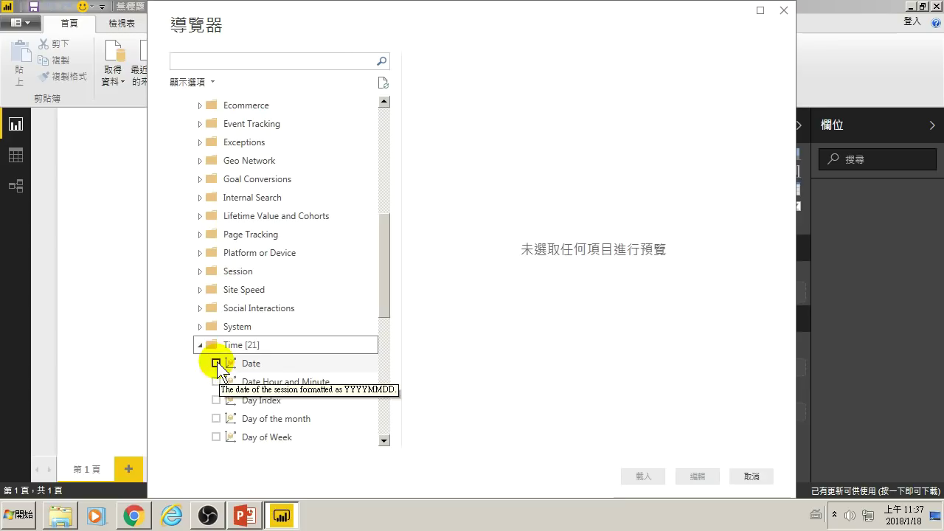
click(217, 363)
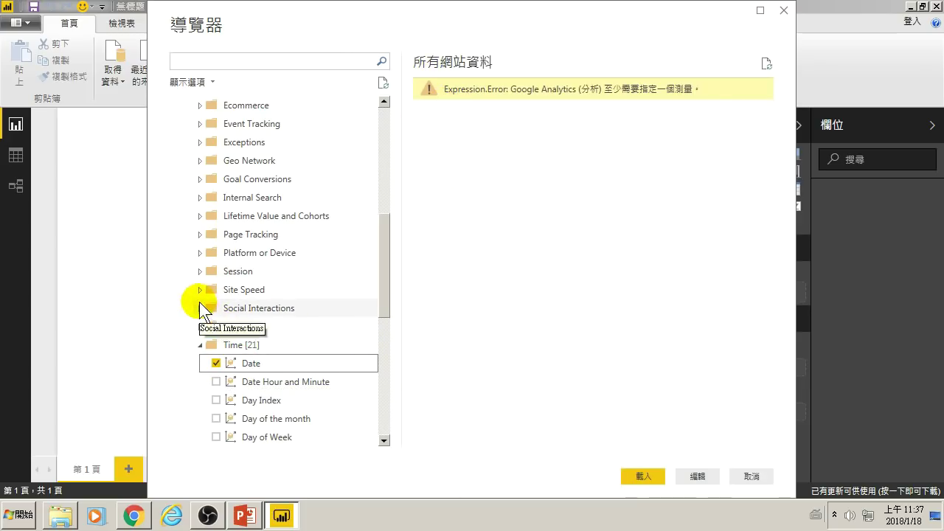
click(200, 272)
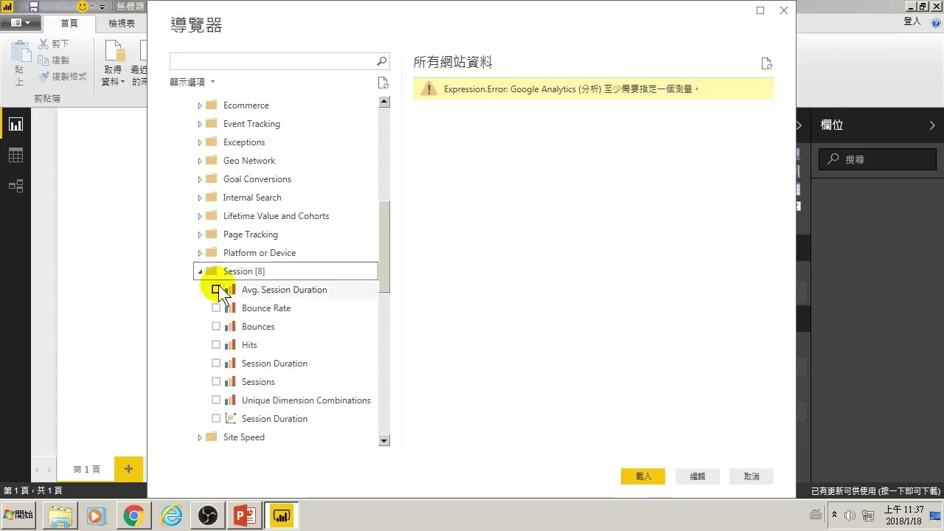
click(217, 344)
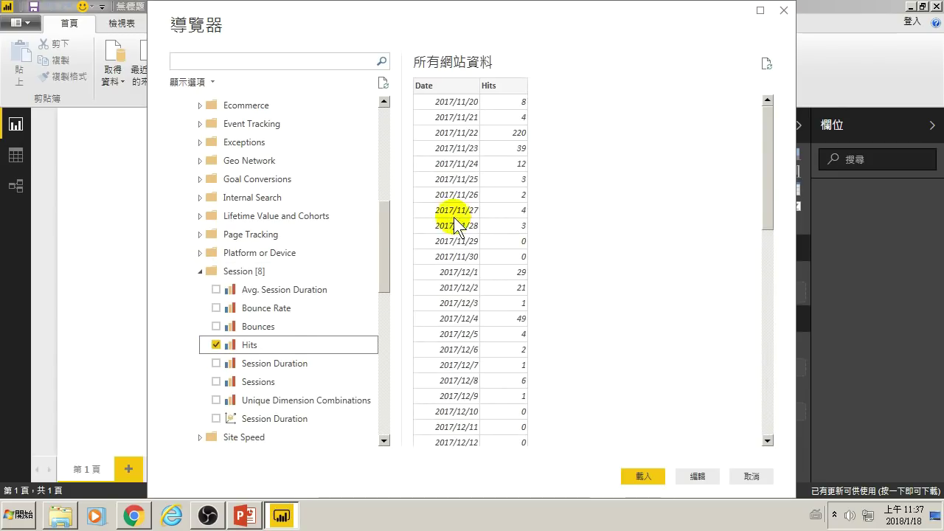
click(646, 477)
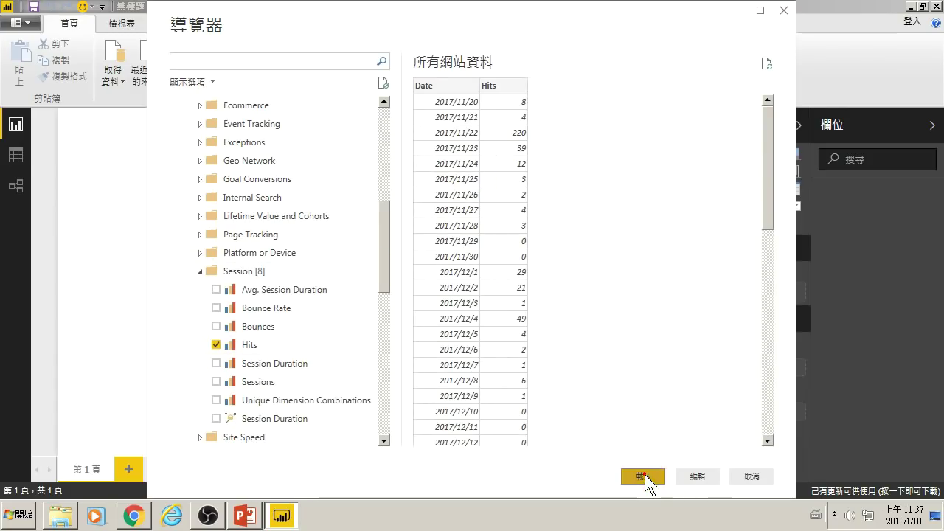
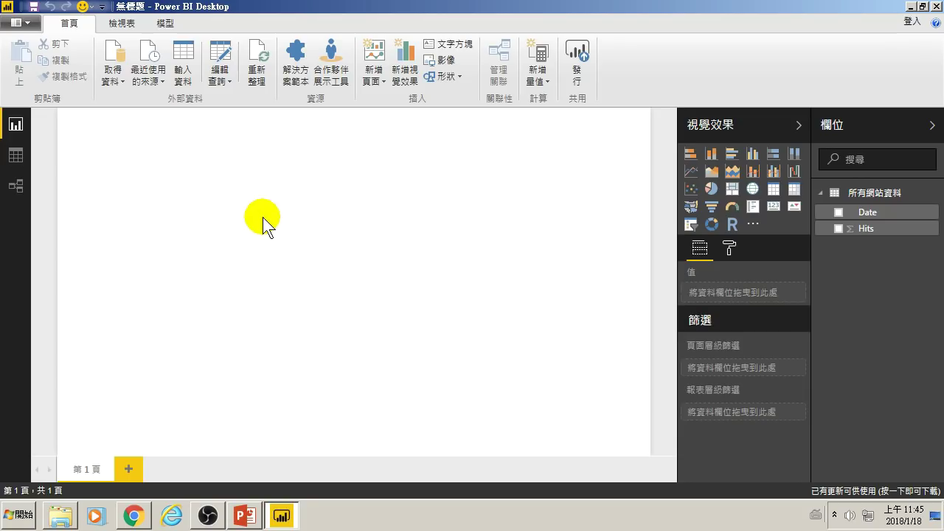
Browse the Online Services sources in the full Get Data catalogue, then close it without connecting
click(113, 70)
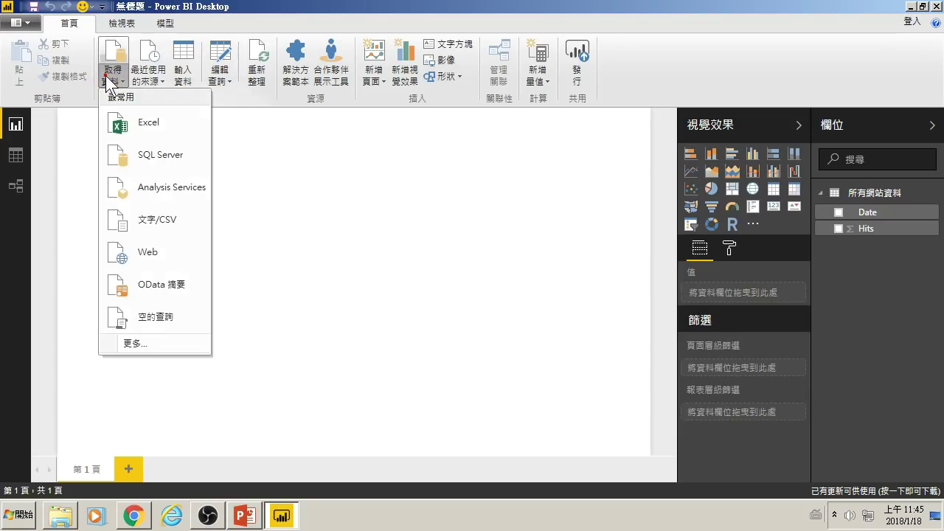
click(135, 340)
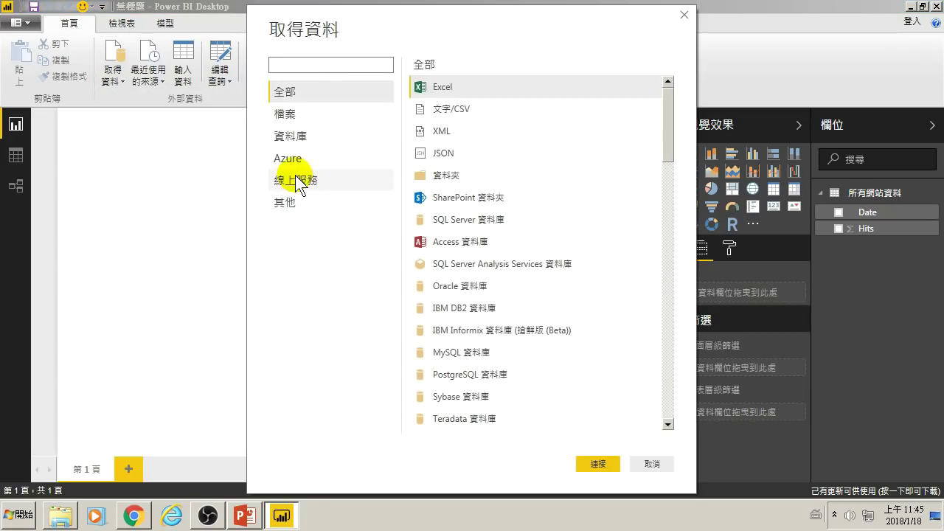
click(291, 175)
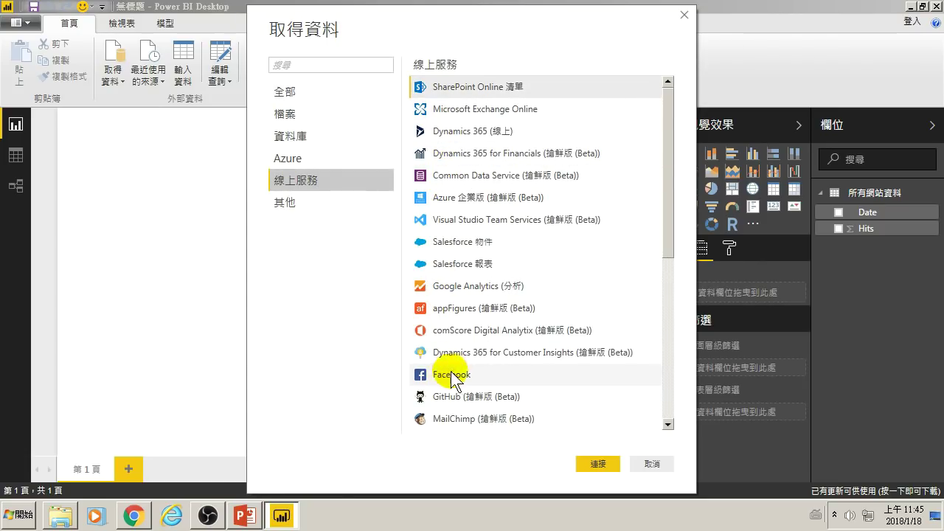
click(652, 464)
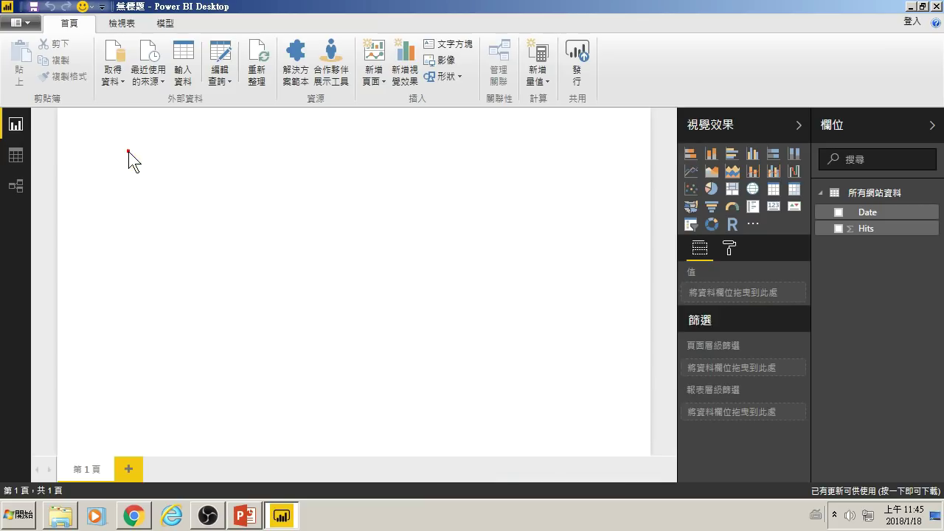
Check the Downloads folder in File Explorer for the XML files, then return to Power BI
click(61, 516)
click(44, 96)
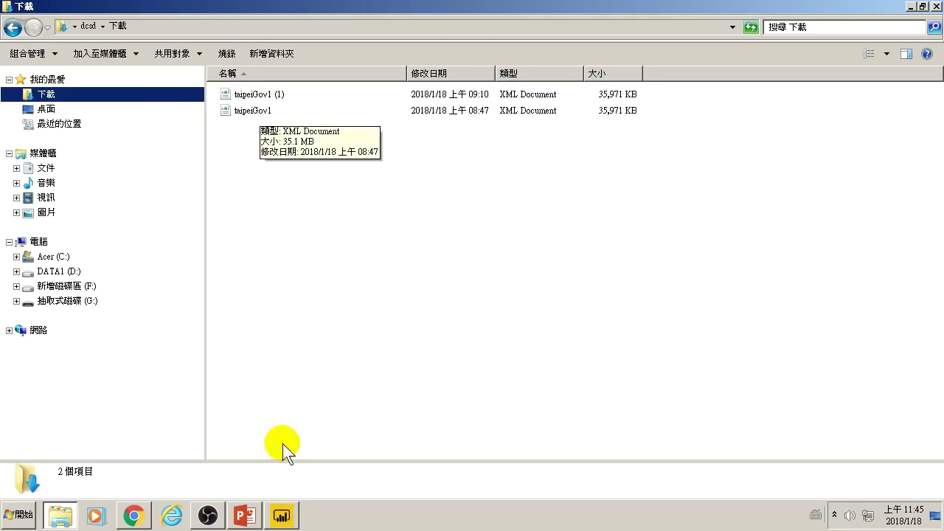
click(280, 519)
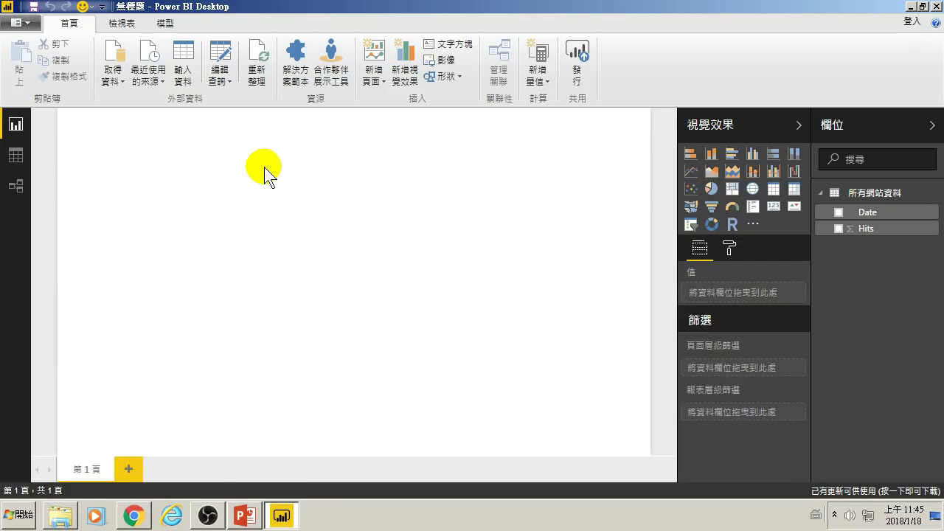
Look through the other ribbon tabs, then go back to the data import options
click(165, 23)
click(75, 23)
click(121, 23)
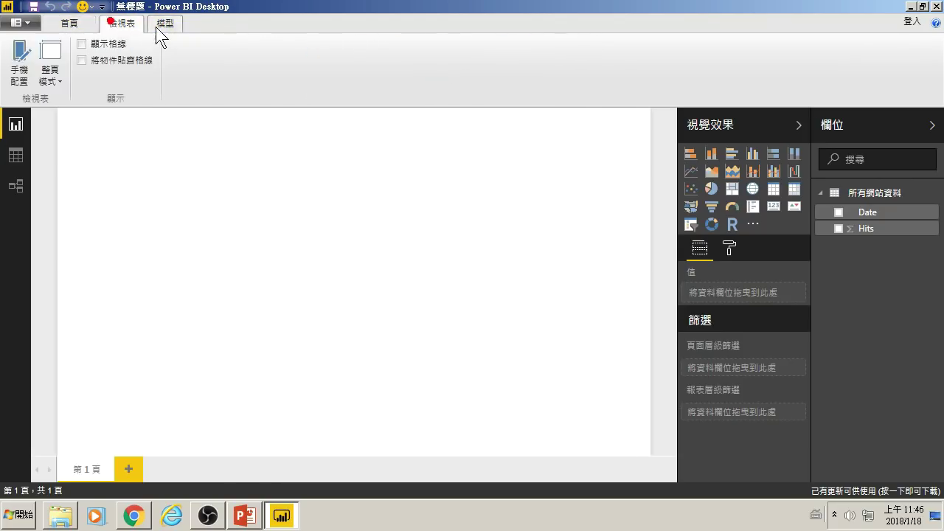
click(171, 26)
click(73, 28)
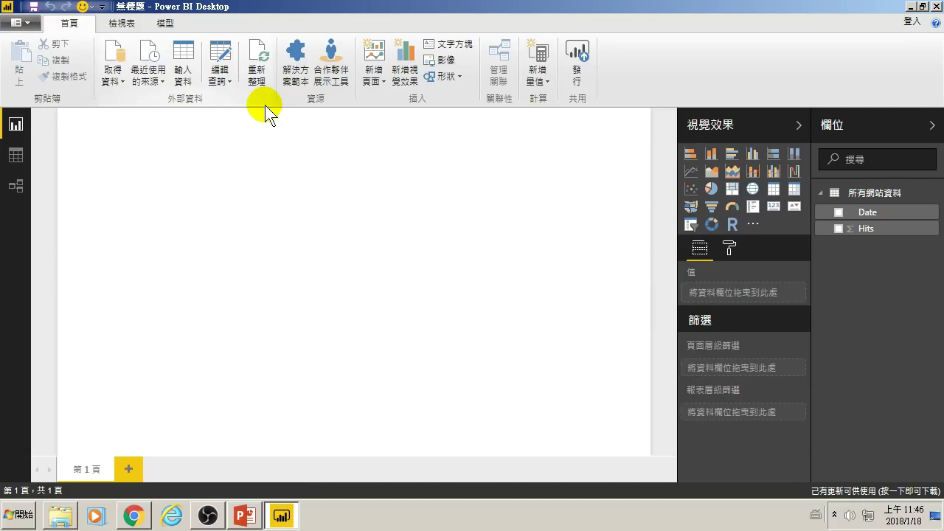
Choose XML under the File category in Get Data, connect, and browse to Downloads
click(111, 76)
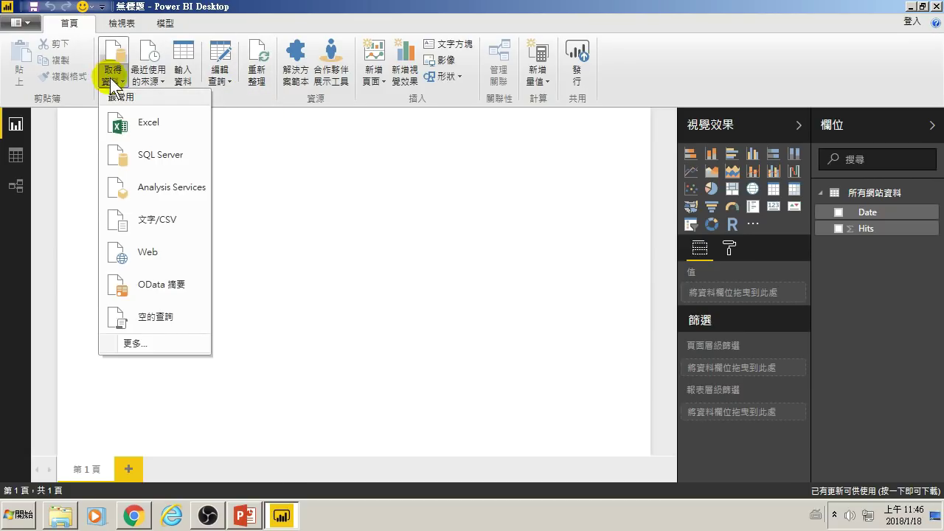
click(134, 343)
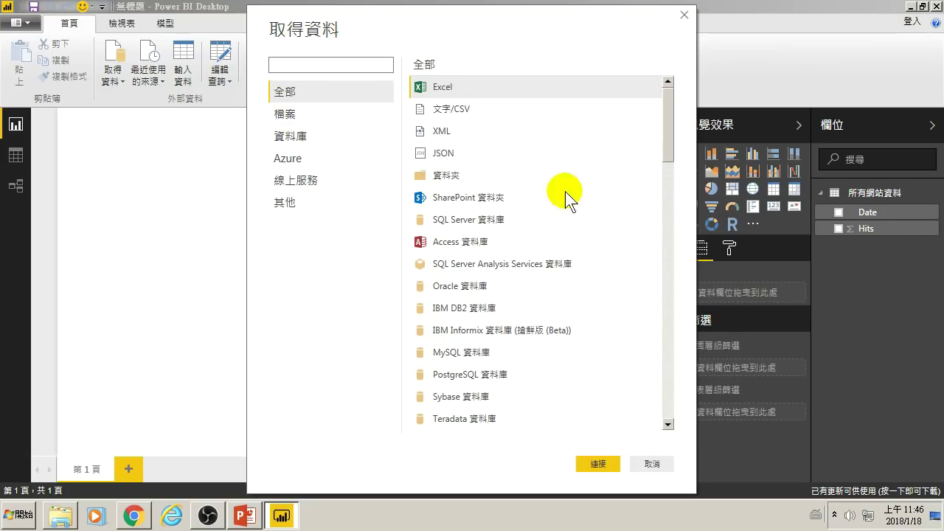
click(286, 116)
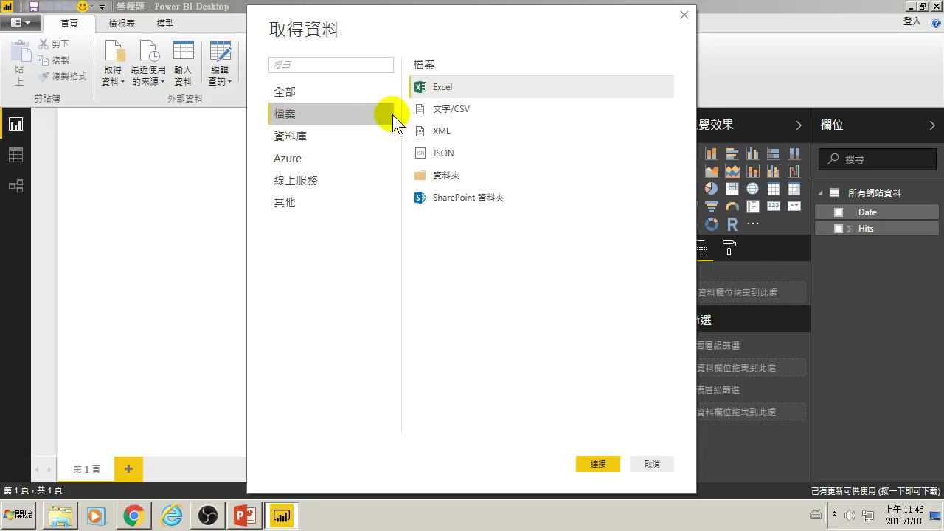
click(438, 133)
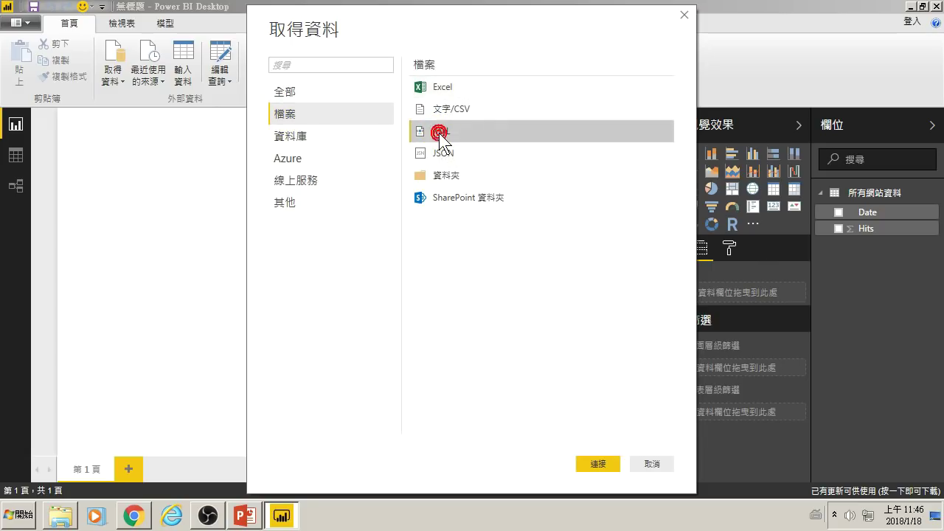
click(612, 462)
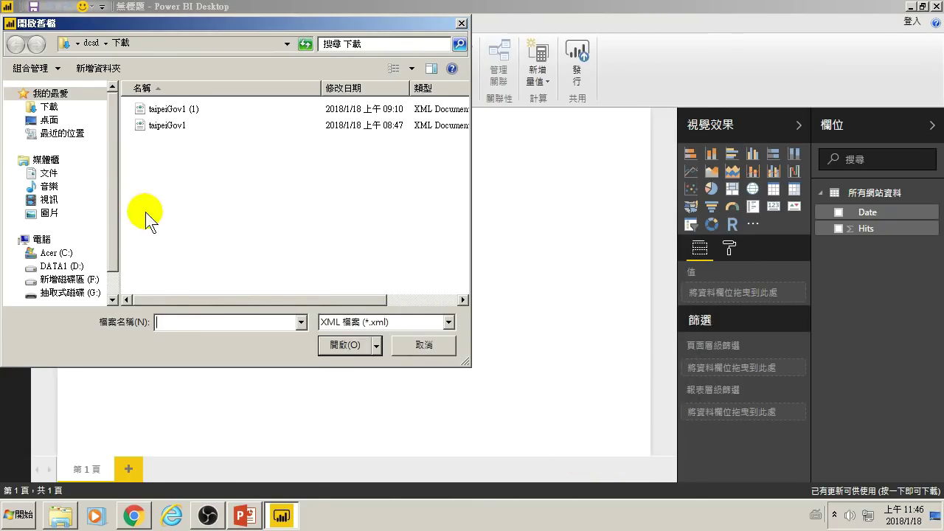
click(48, 107)
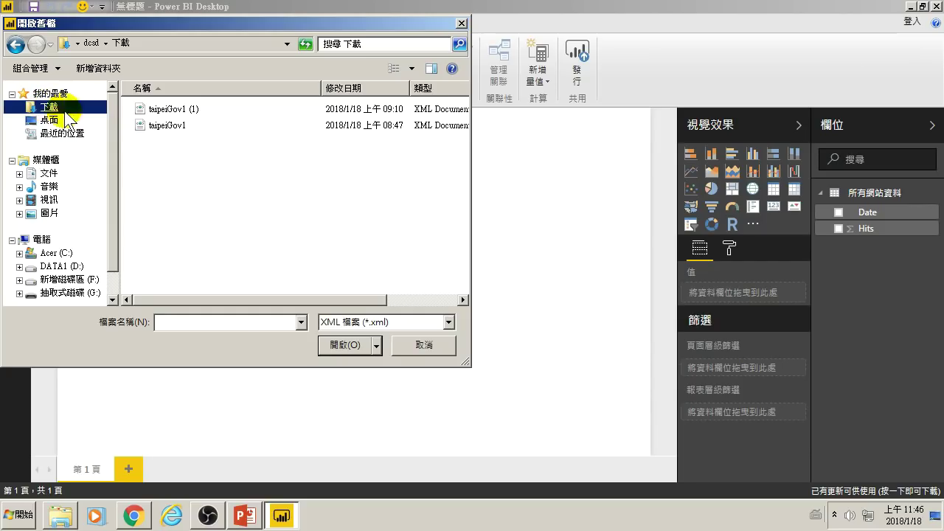
Open taipeiGov1.xml from the Downloads folder
click(164, 127)
click(341, 343)
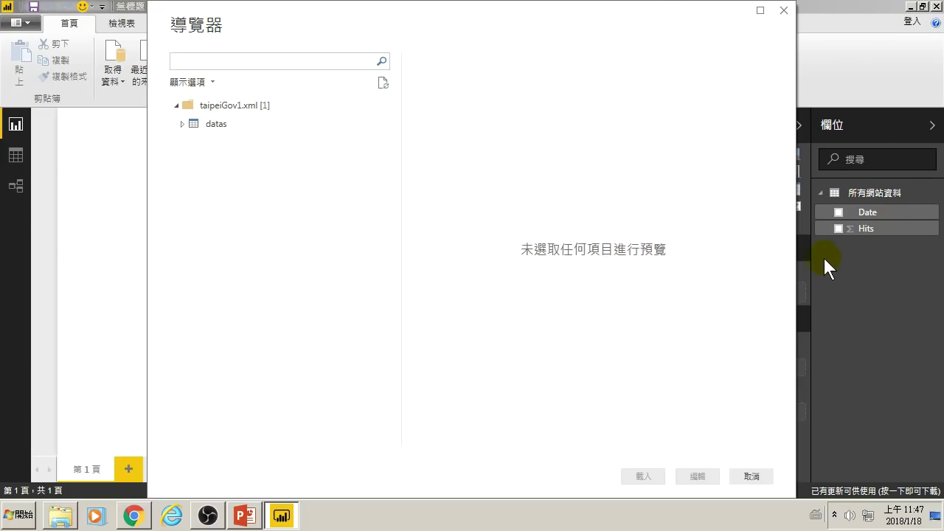
In the Navigator, expand datas, tick the data table and load it
click(181, 122)
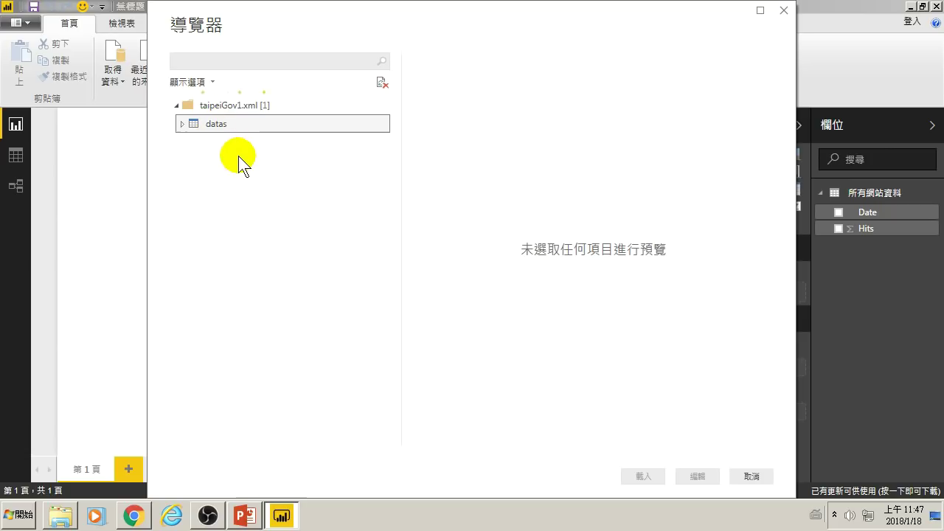
click(198, 142)
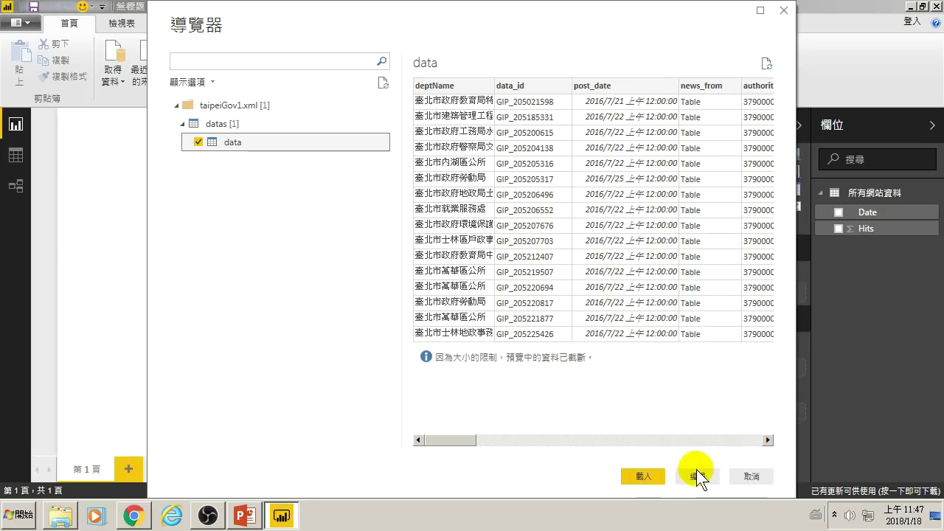
click(644, 476)
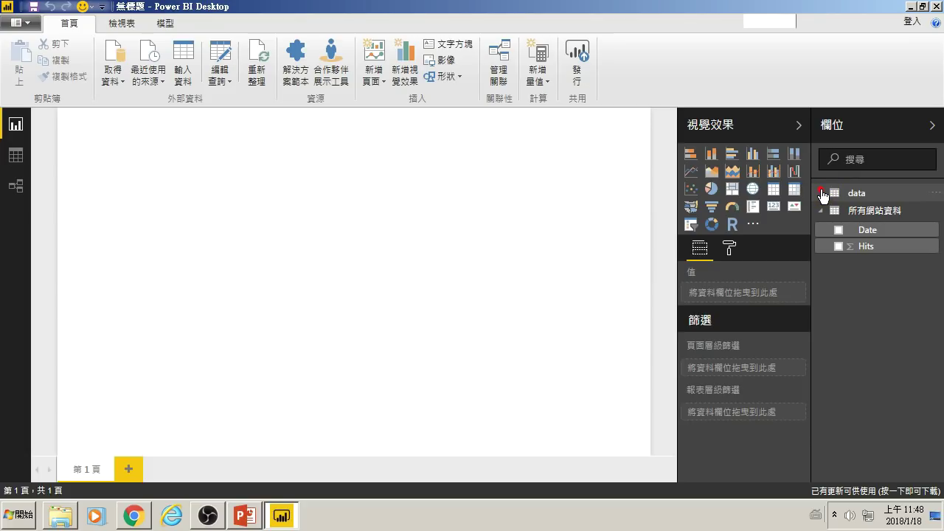
Expand the data table's fields, inspect its rows in Data view, and return to Report view
click(822, 194)
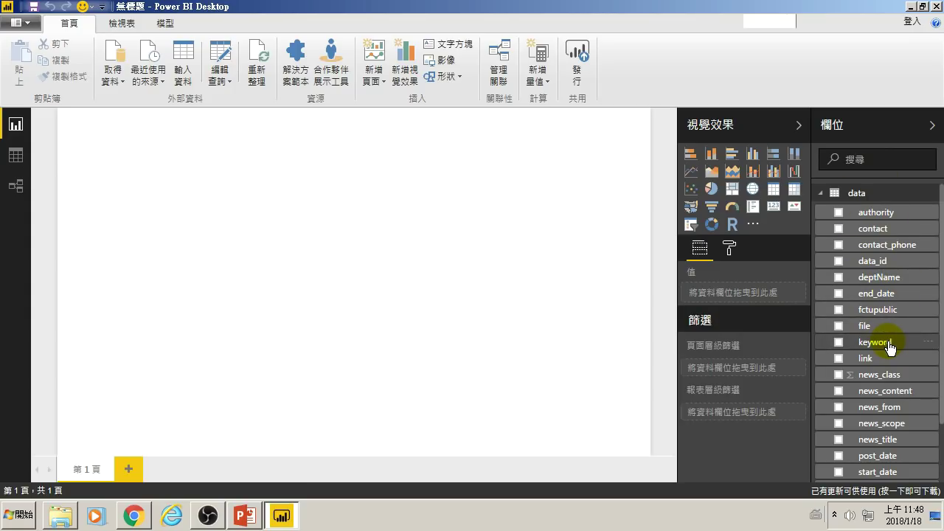
click(13, 157)
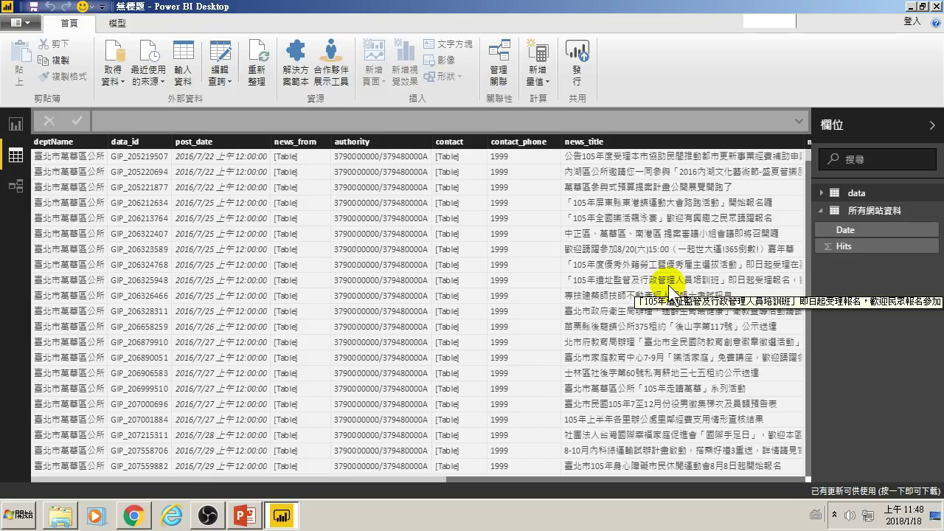
click(15, 122)
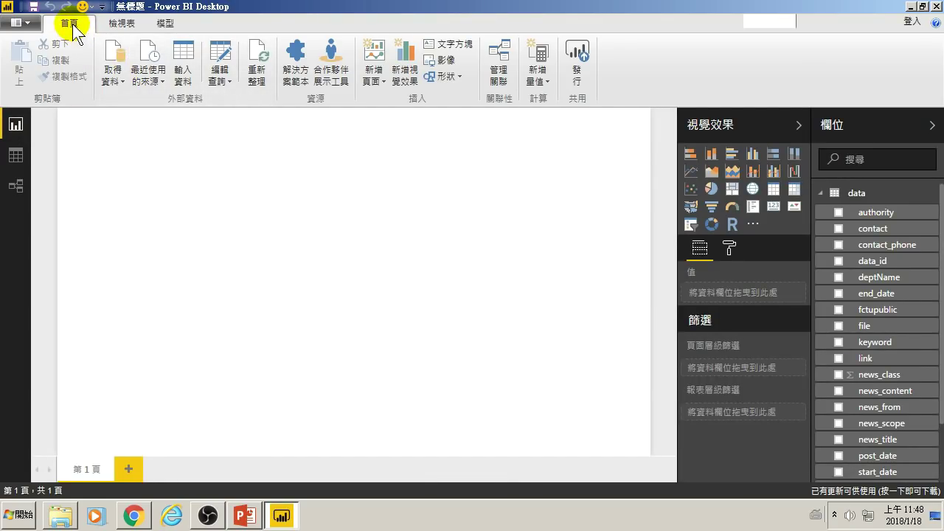
click(109, 78)
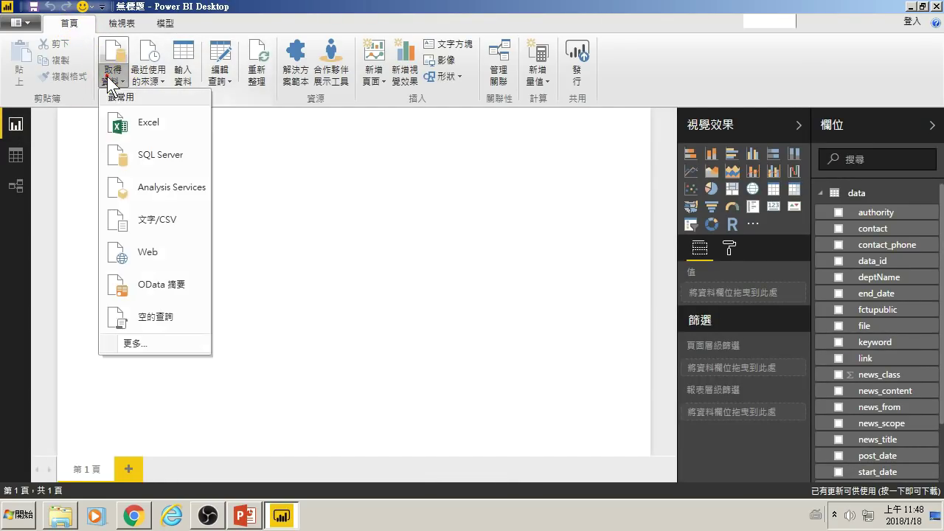
click(135, 343)
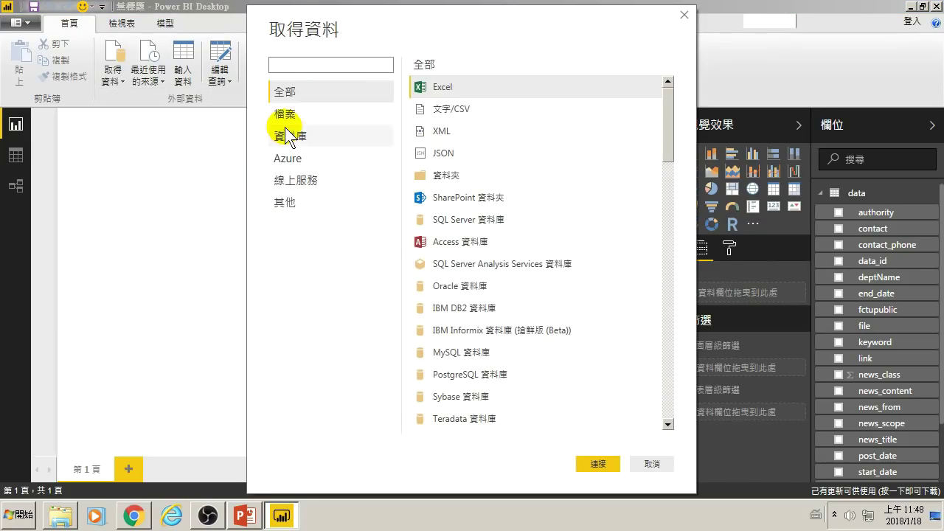
click(276, 116)
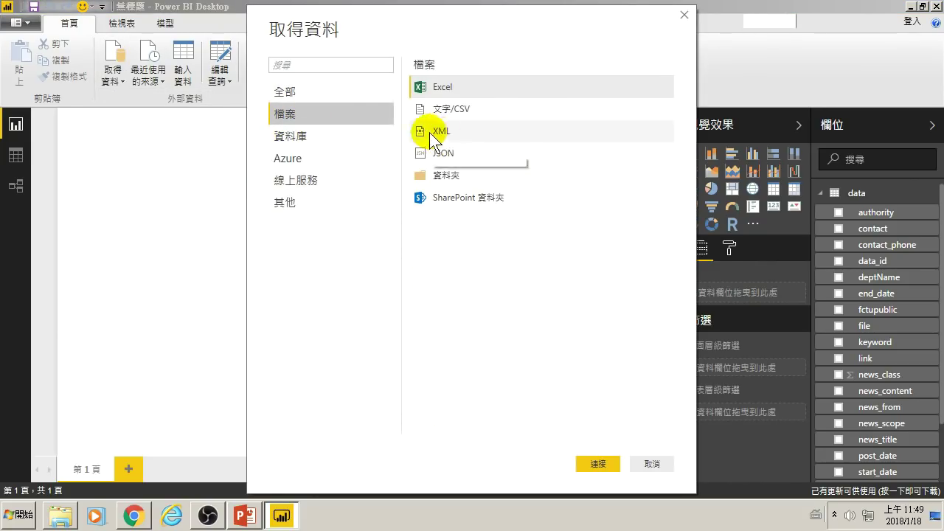
click(646, 465)
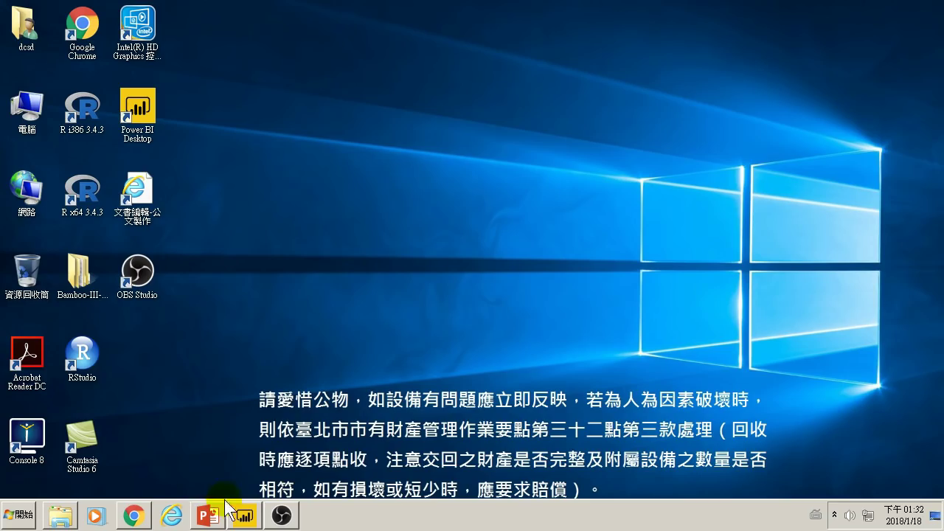
Bring the Chrome window with the data.taipei portal back to the front
click(240, 514)
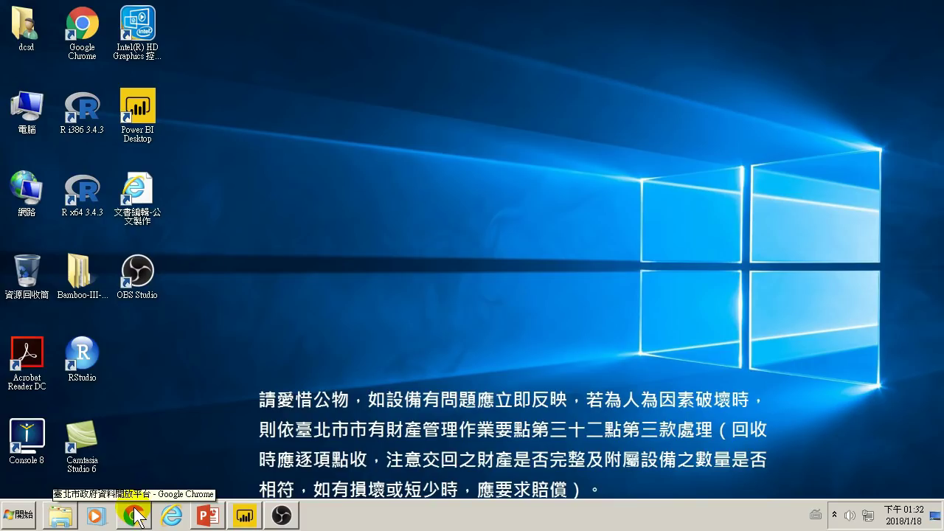
click(135, 514)
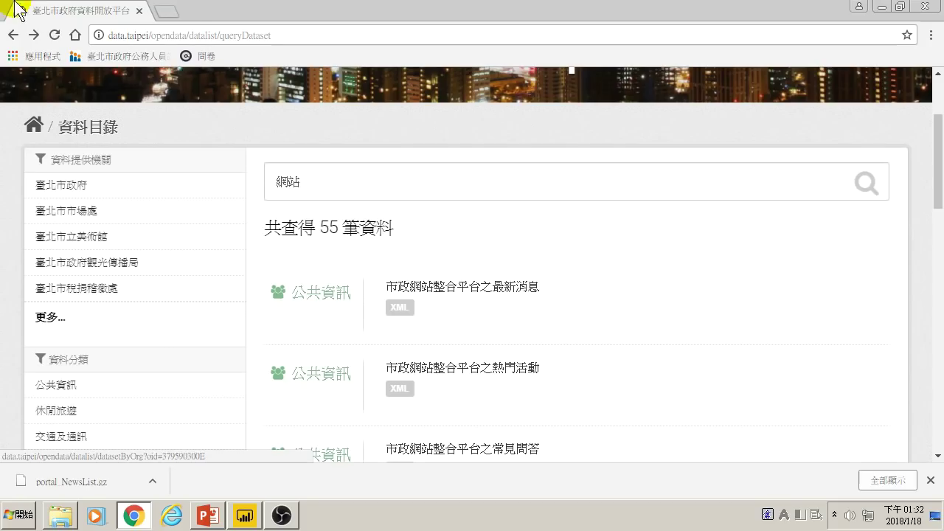
click(199, 34)
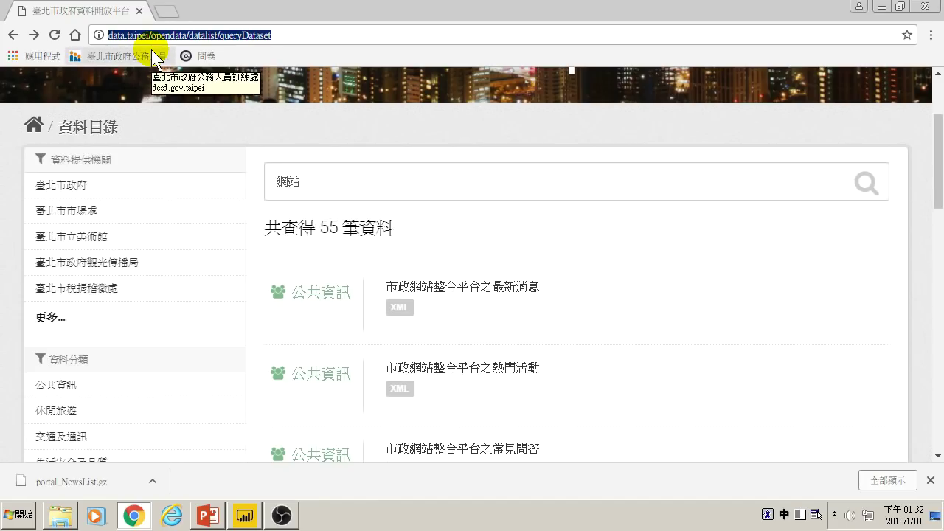
Navigate Chrome to the Google Taiwan home page at google.com.tw
text(_)
key(BackSpace)
text(www.)
text(google.com.tw)
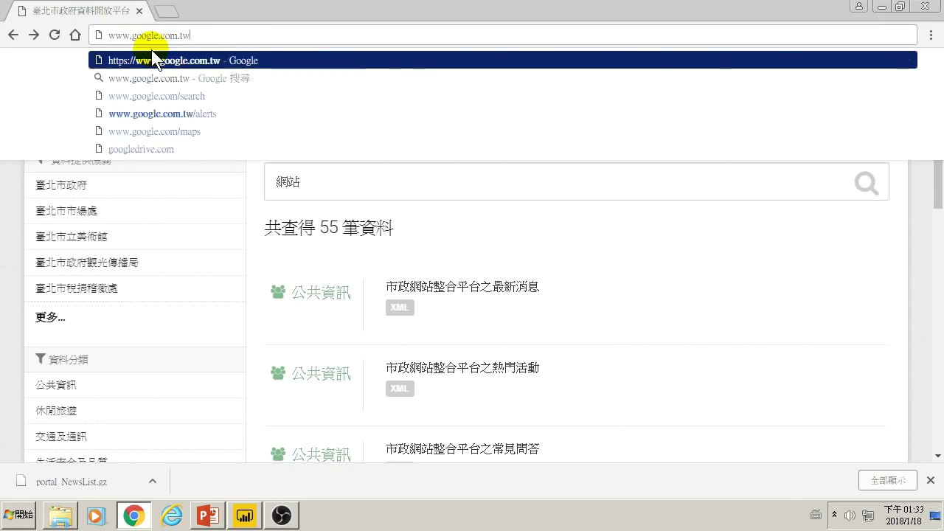
key(Return)
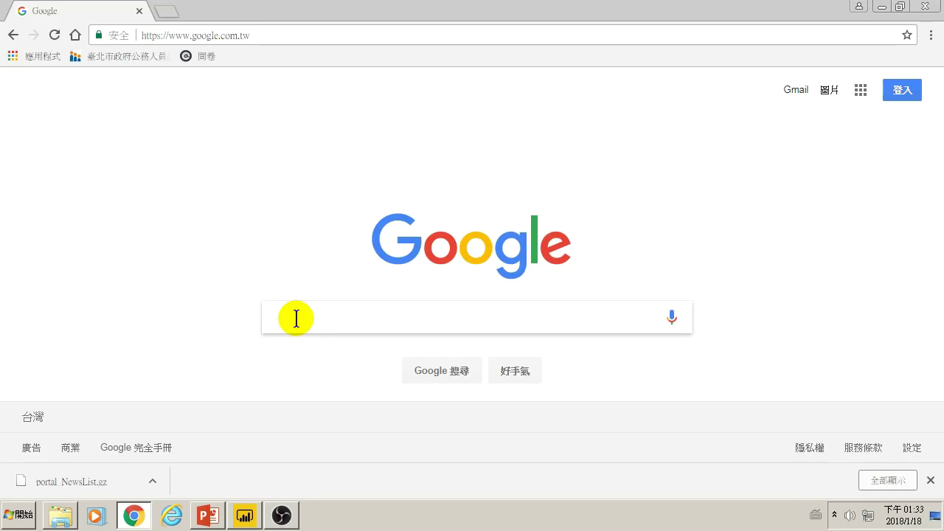
text(g)
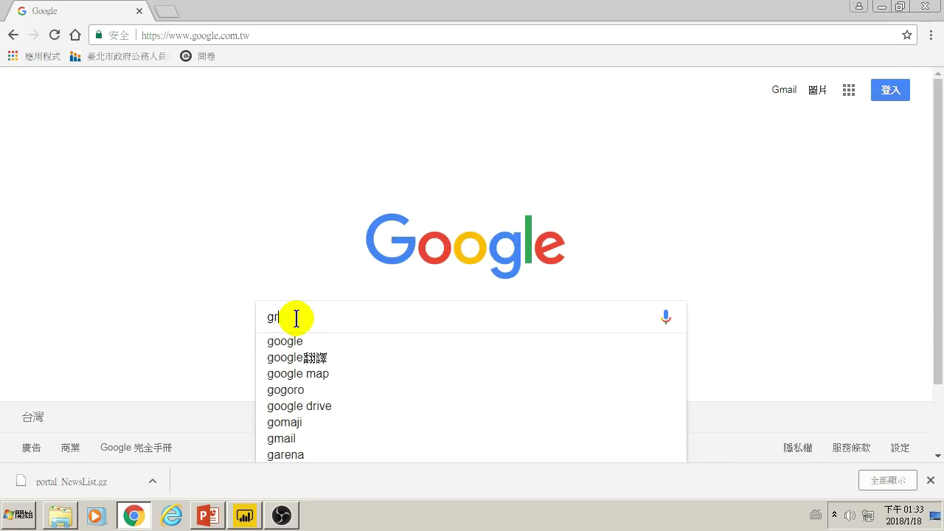
key(BackSpace)
Search Google in Chinese input for 臺北市政府開放資料 and open the data.taipei result
key(ctrl+space)
text(_)
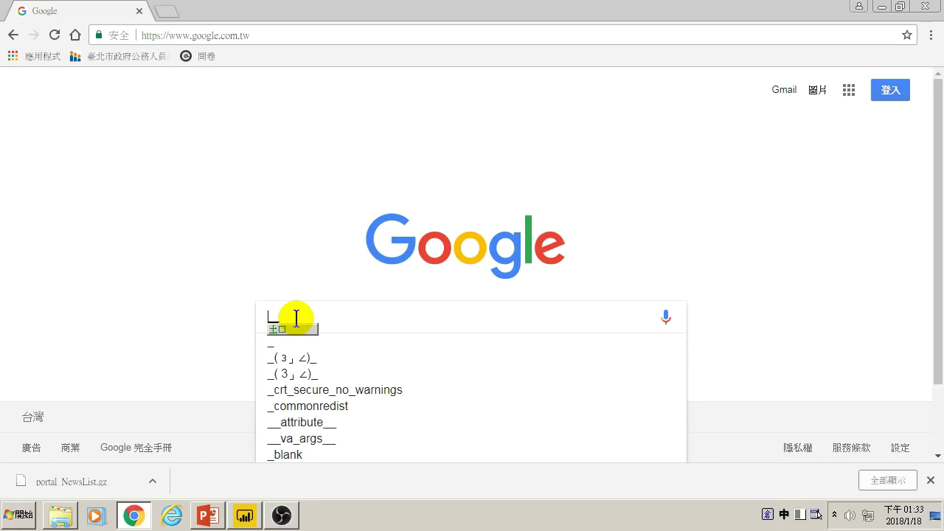
text(臺北市政)
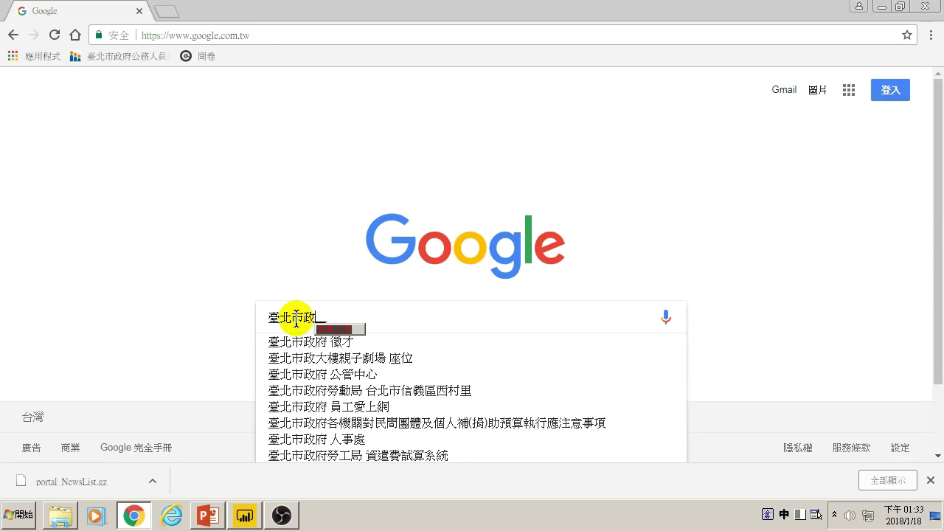
text(府開放資料)
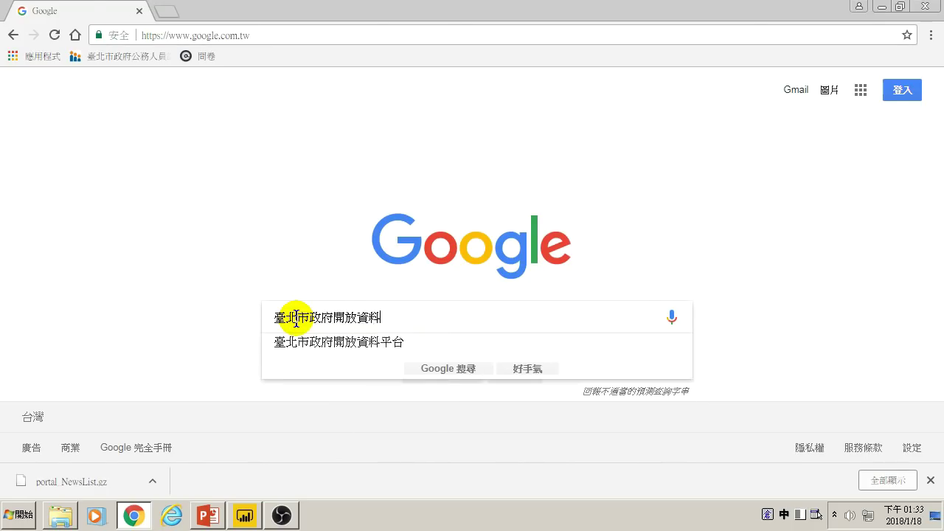
key(Return)
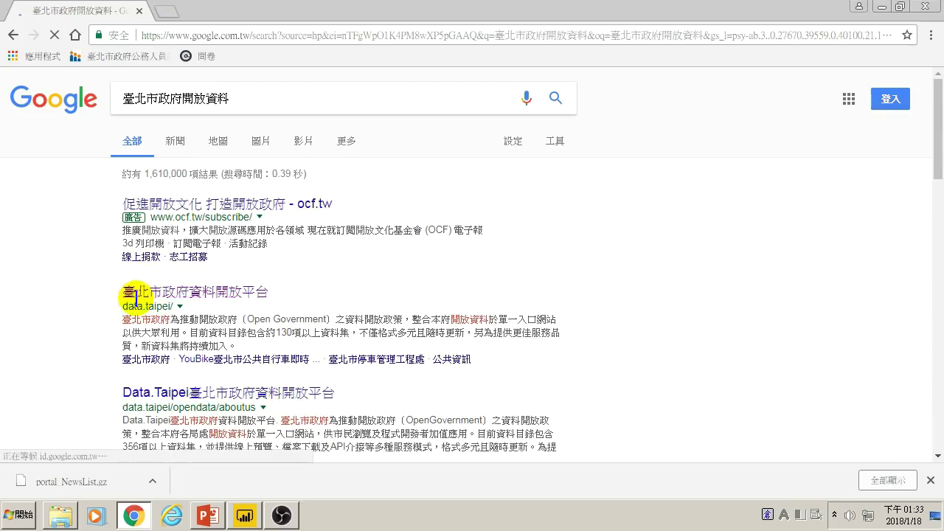
click(168, 292)
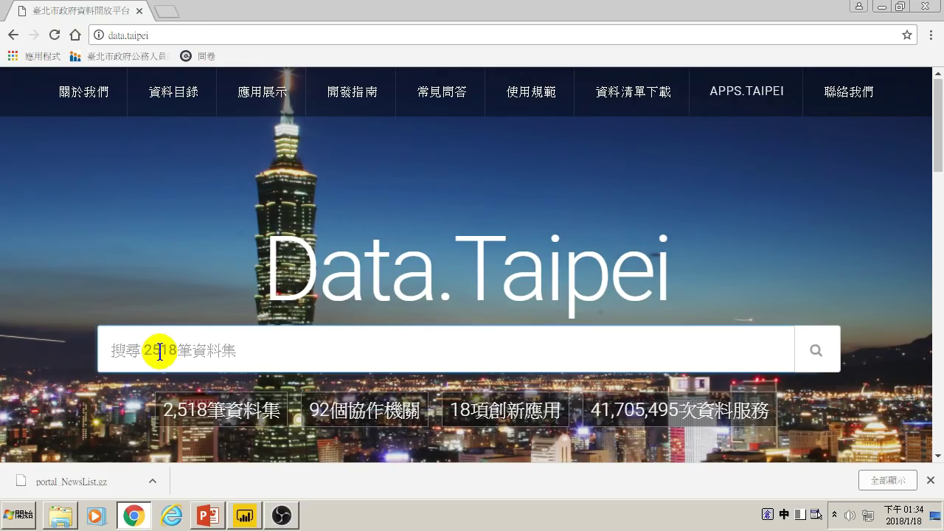
Search the data.taipei catalogue for 網站 and scroll through the 55 matching datasets
text(網)
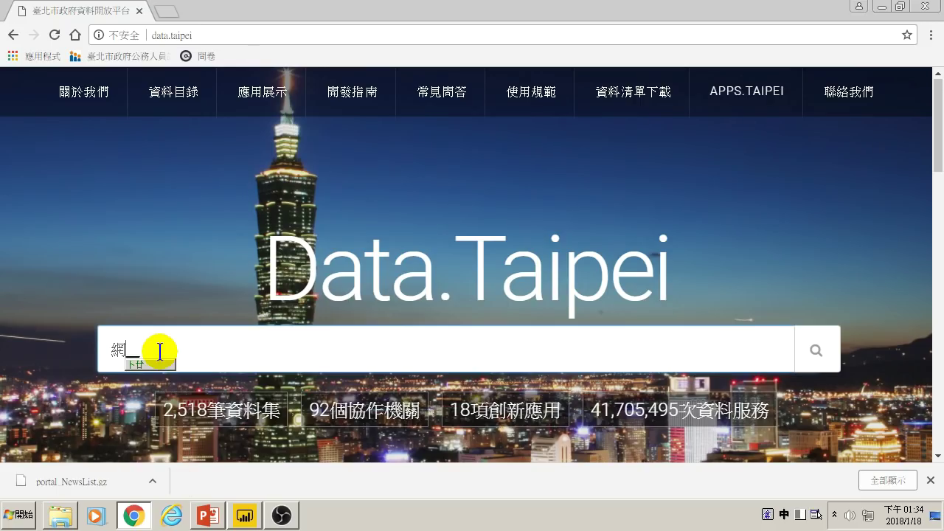
text(站)
key(Return)
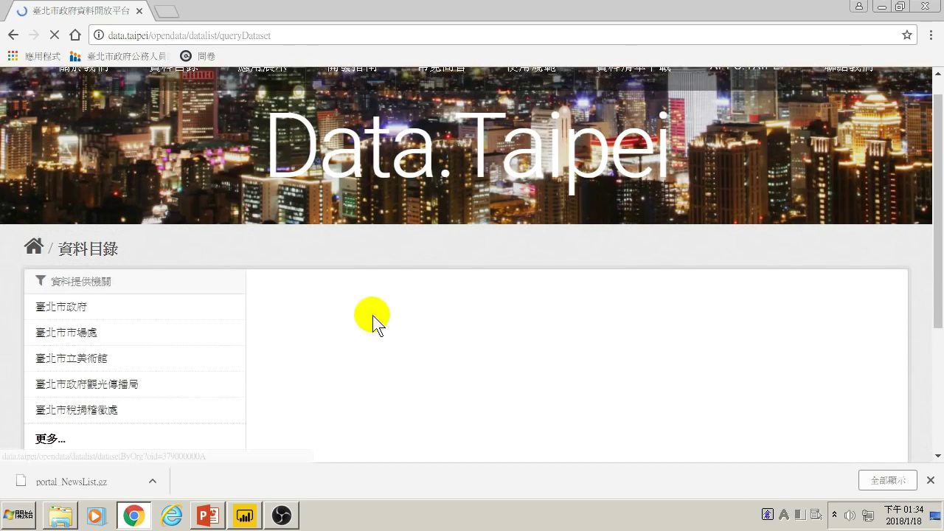
scroll(369, 348, down, 2)
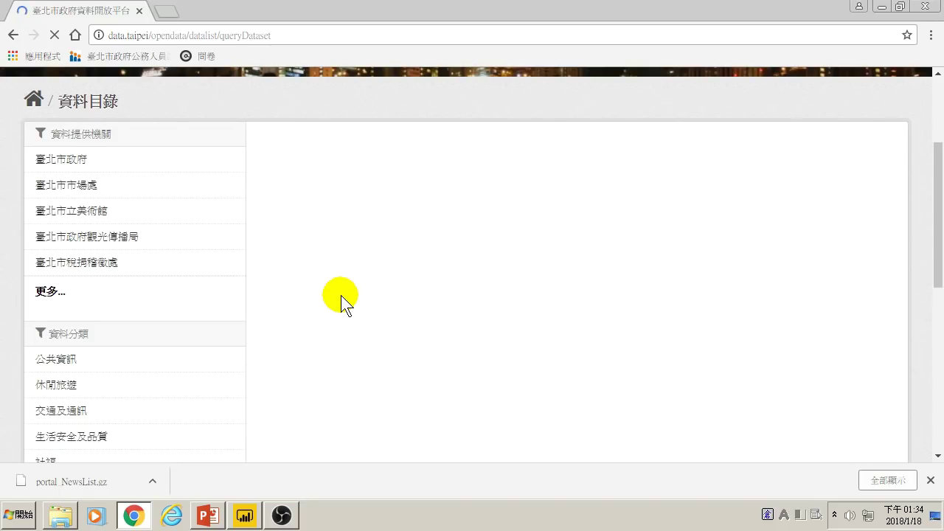
scroll(395, 267, up, 3)
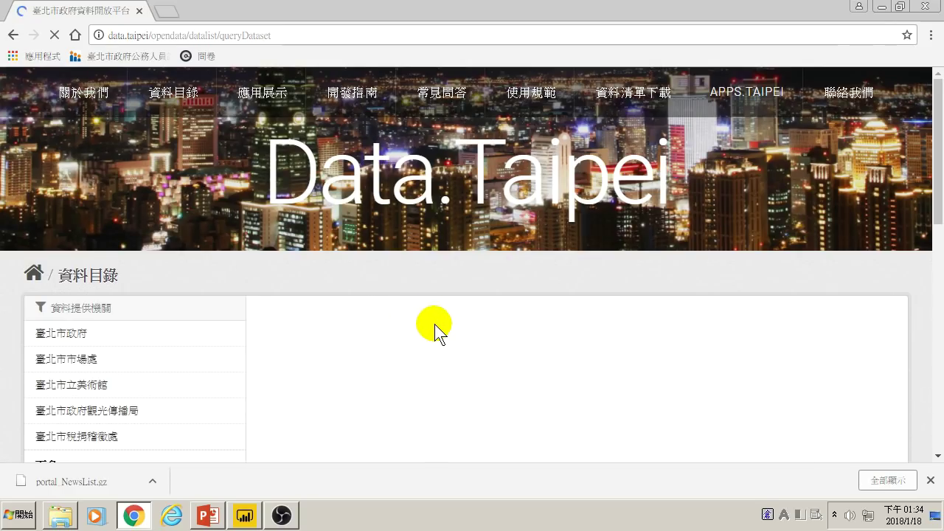
scroll(424, 329, down, 1)
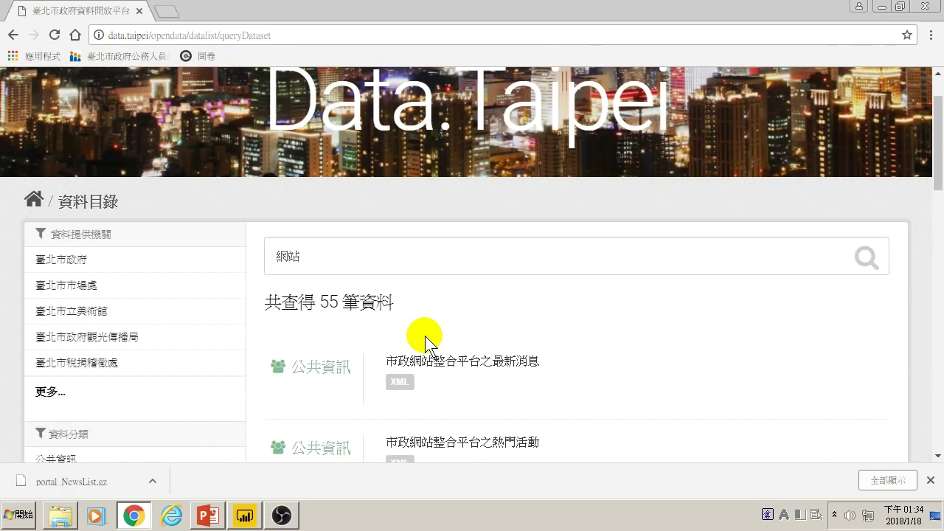
drag(308, 295, 368, 293)
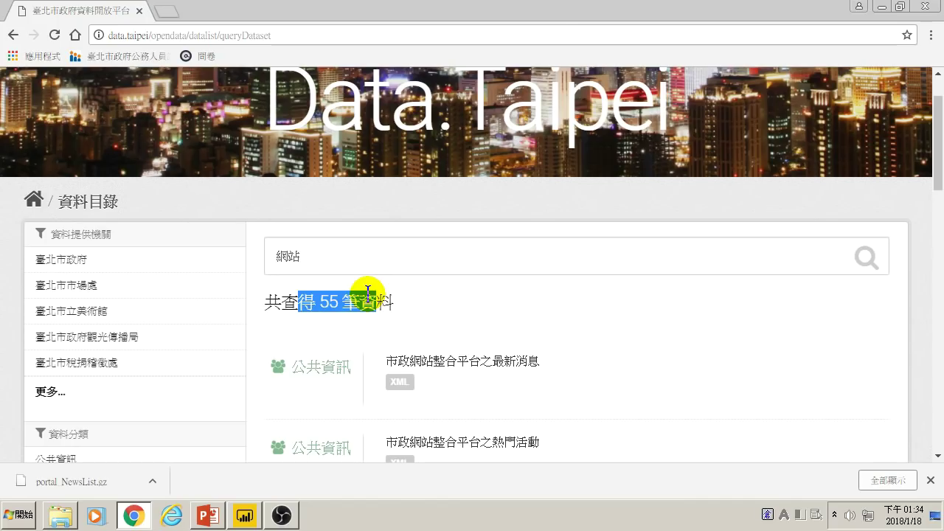
scroll(363, 314, down, 1)
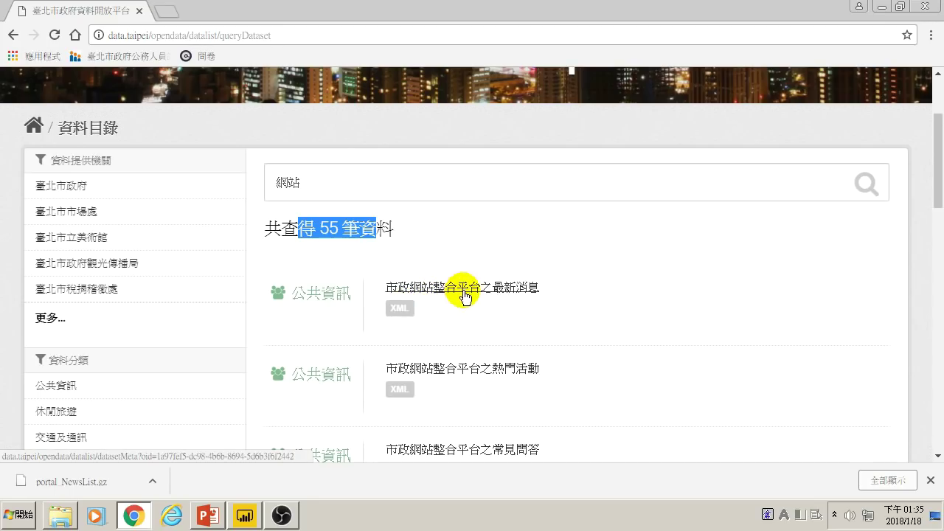
click(463, 292)
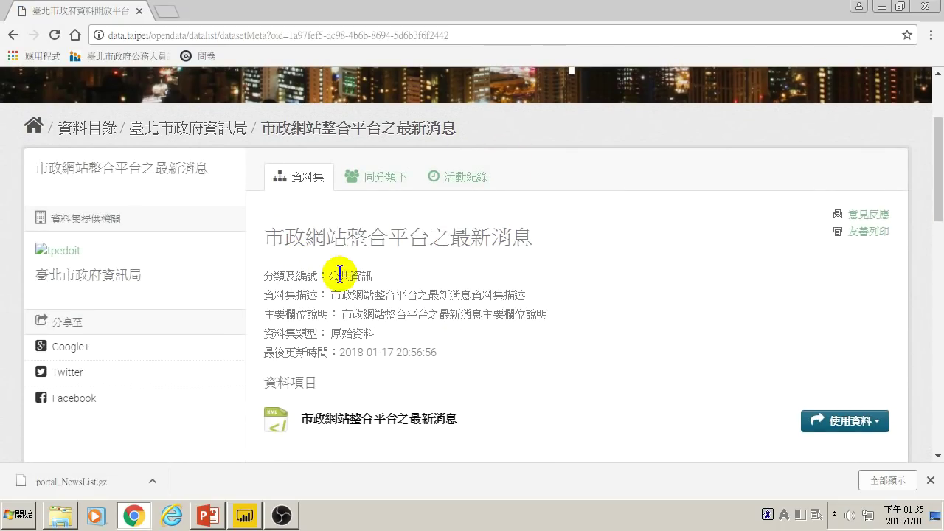
drag(329, 275, 374, 275)
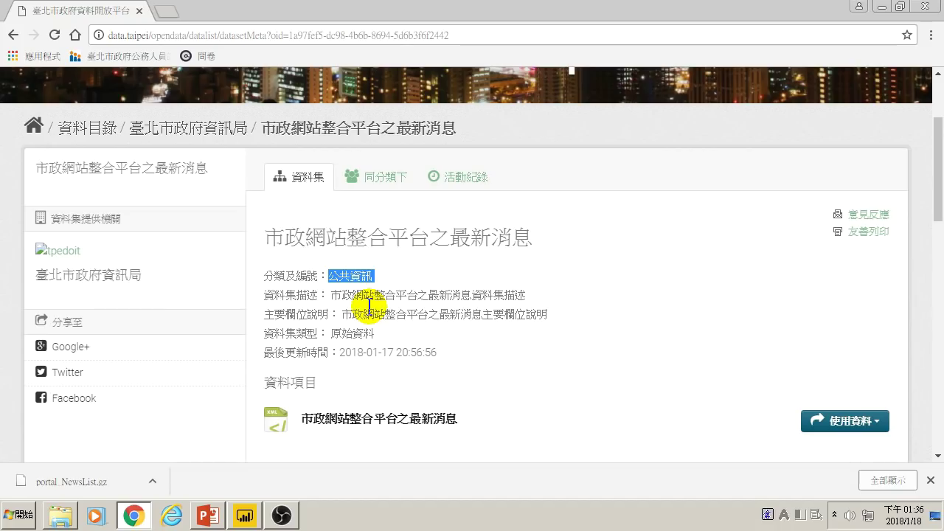
click(337, 352)
drag(338, 353, 440, 357)
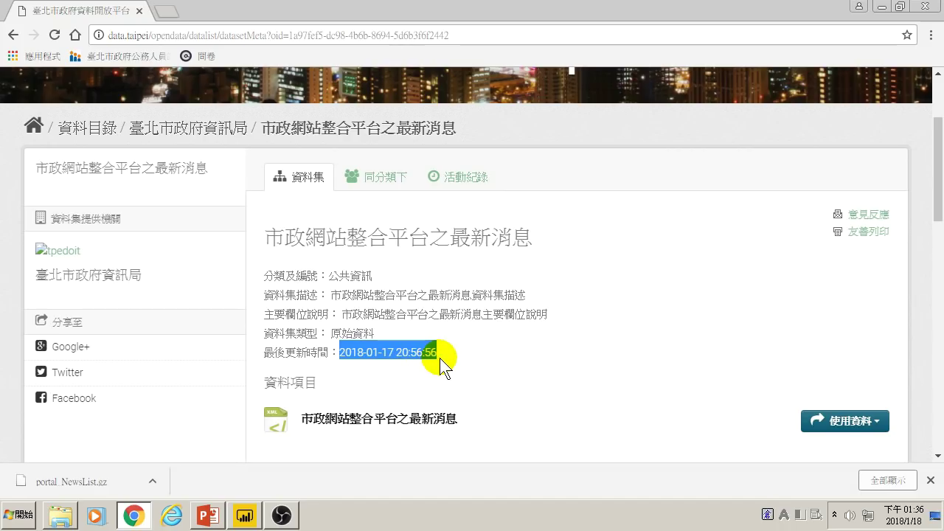
click(383, 355)
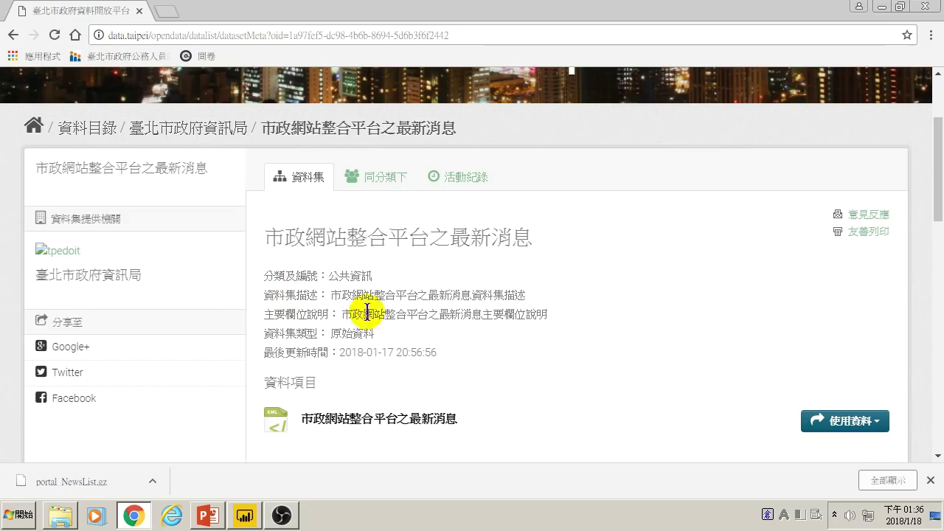
Scroll through the dataset's description and 詮釋資料 metadata table
scroll(381, 325, down, 3)
scroll(380, 325, down, 1)
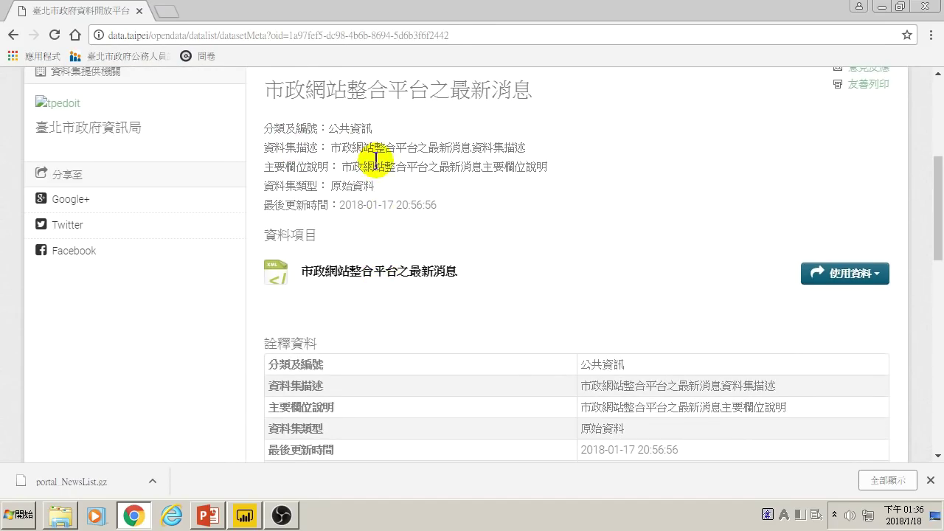
scroll(411, 215, down, 2)
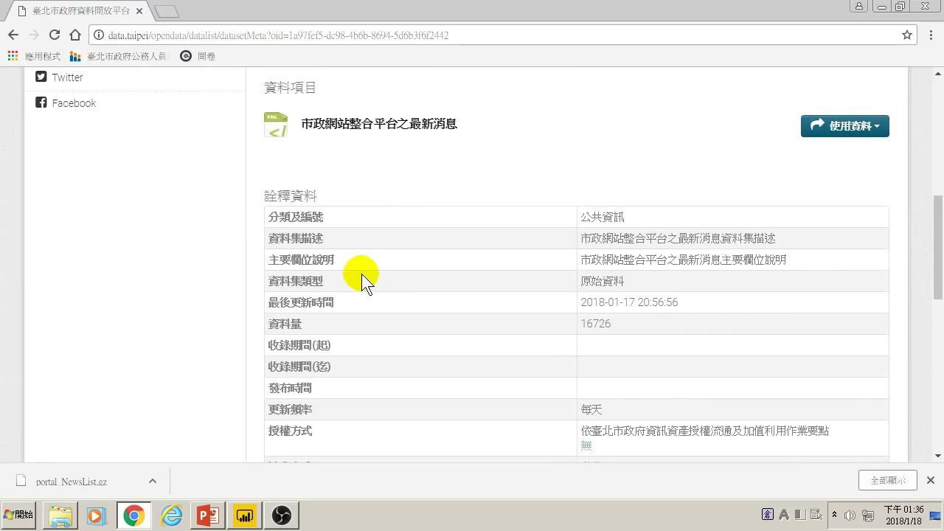
scroll(362, 274, down, 1)
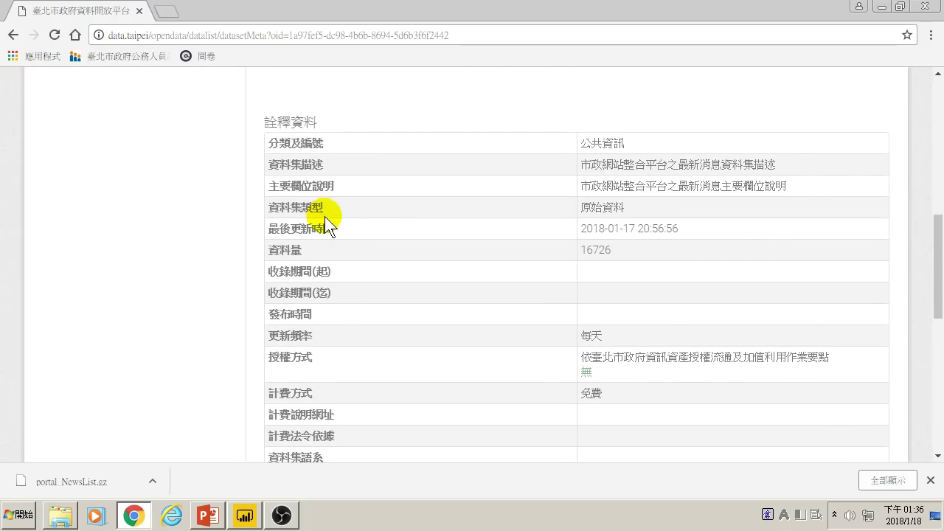
scroll(340, 212, down, 1)
scroll(340, 212, down, 3)
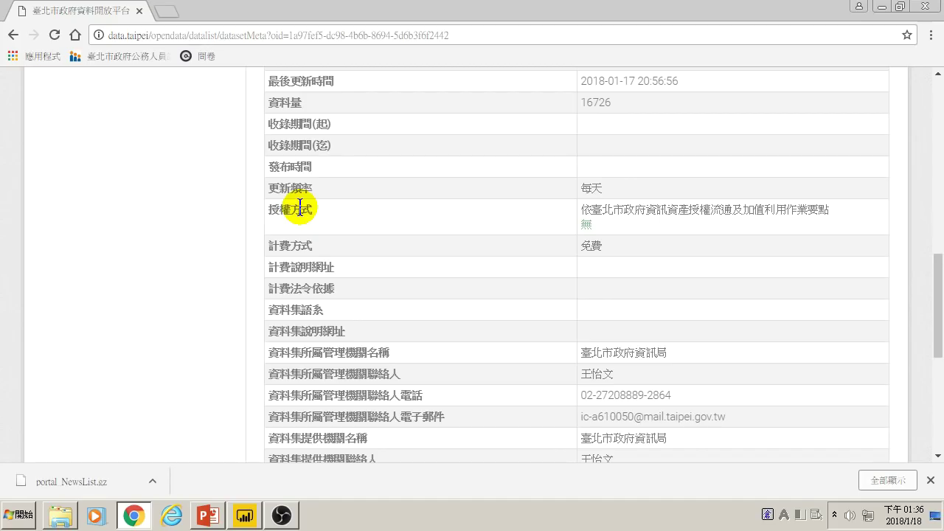
scroll(288, 240, down, 1)
scroll(332, 238, down, 1)
scroll(369, 277, down, 3)
scroll(455, 279, up, 3)
scroll(395, 330, down, 2)
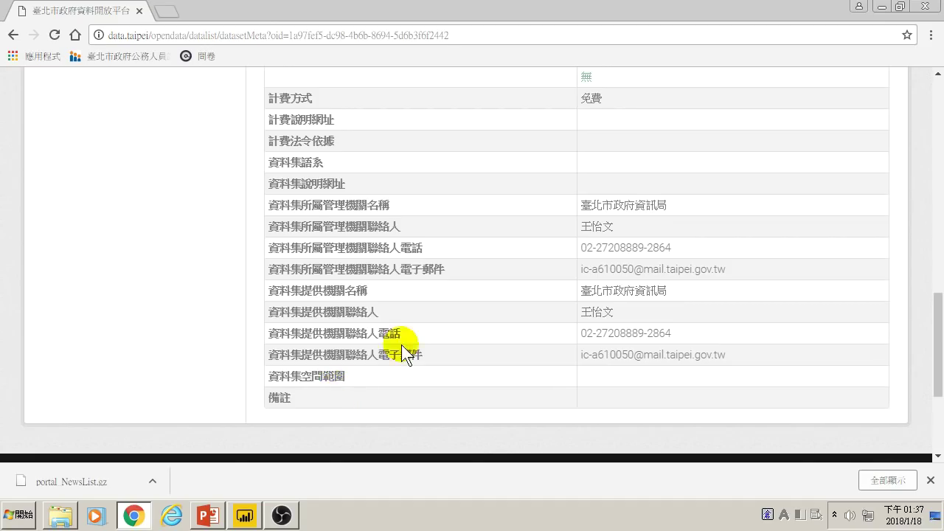
scroll(376, 343, up, 8)
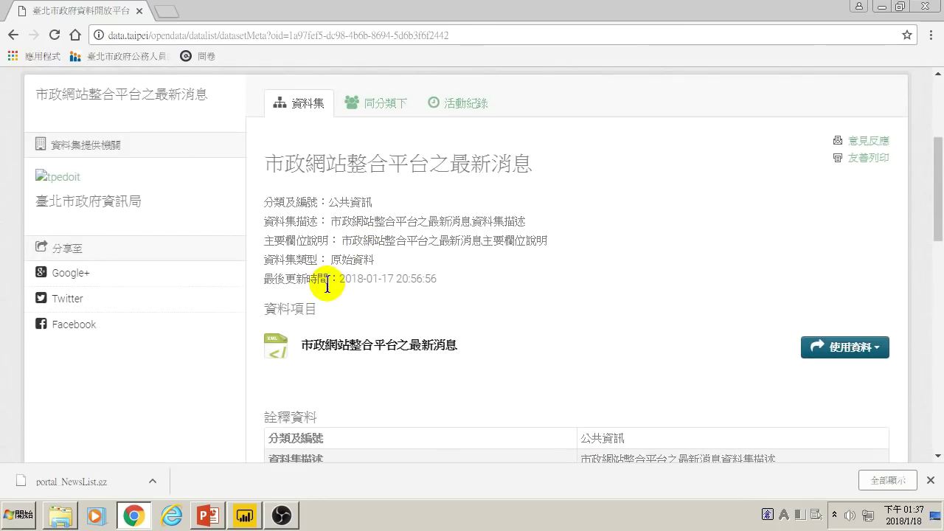
Download the dataset's XML file via the 使用資料 menu's 下載 option
click(863, 349)
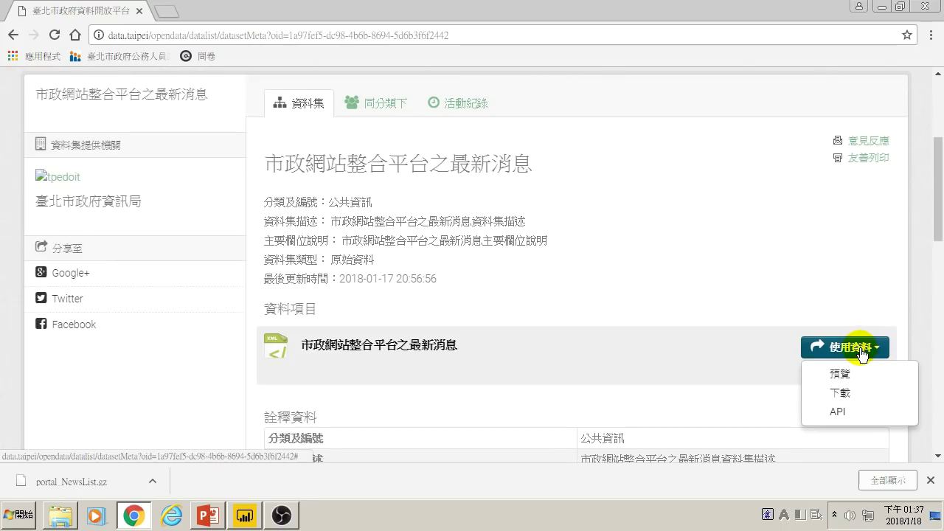
click(862, 350)
click(859, 354)
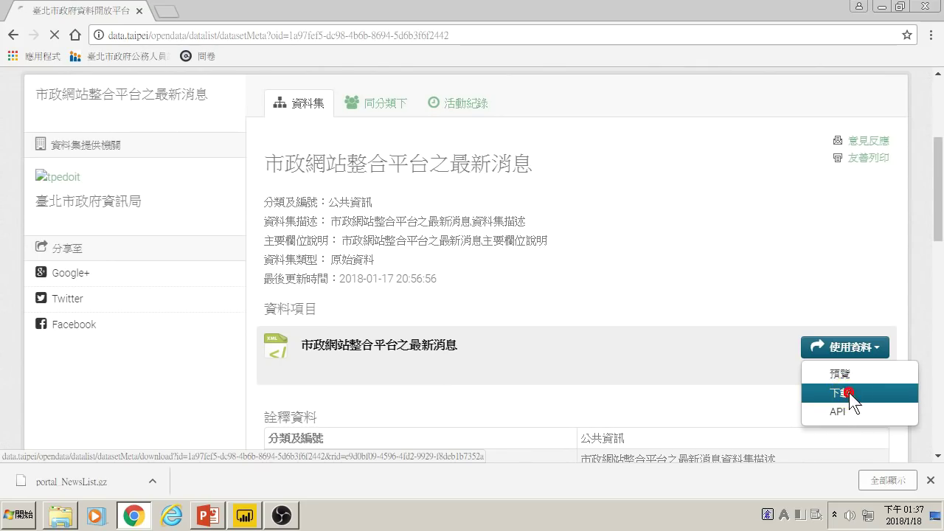
click(849, 393)
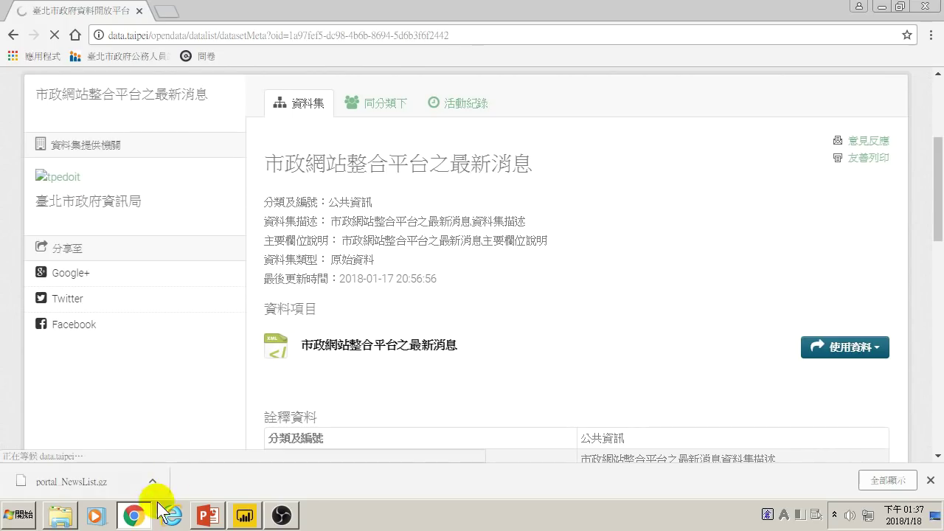
Confirm taipeiGov1 (2).xml in the Downloads folder, then return to the dataset page
click(62, 516)
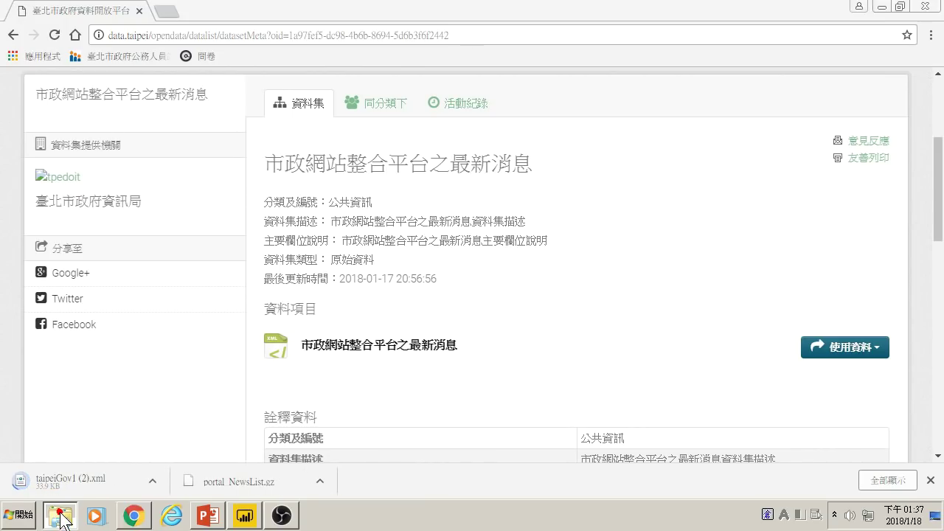
click(46, 95)
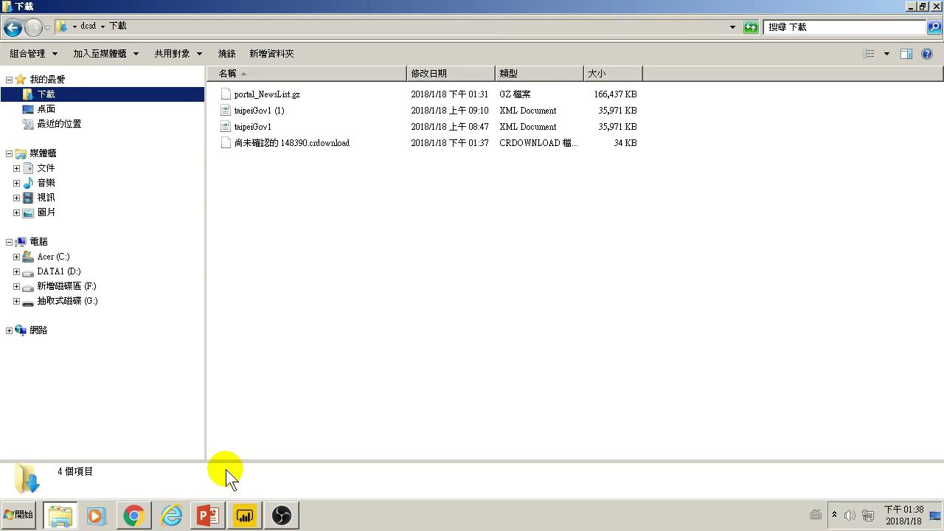
click(136, 517)
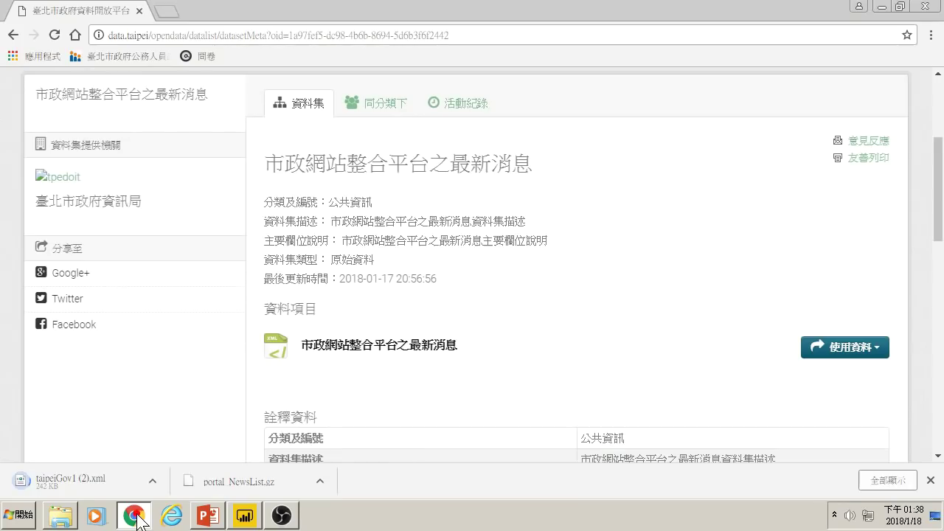
Return to the 網站 search results and scroll through the 55 datasets, then back to the top
click(12, 35)
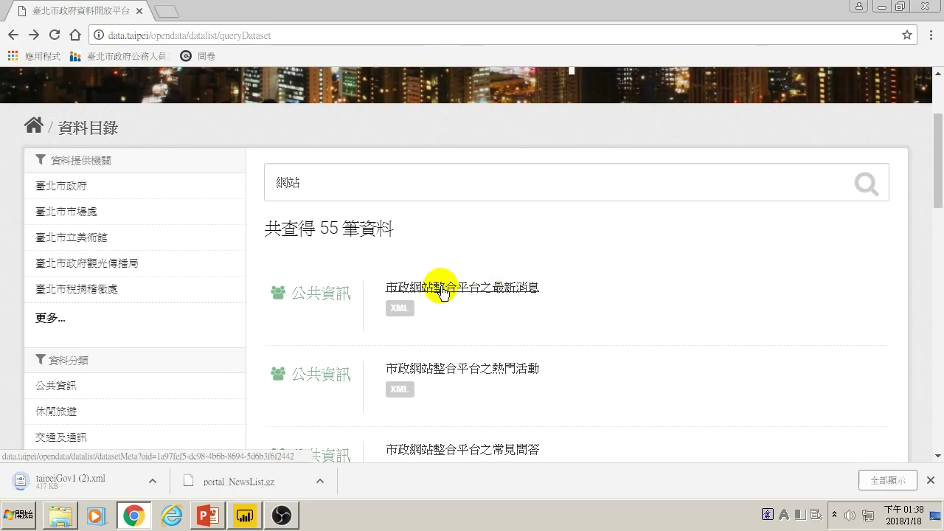
scroll(457, 321, down, 2)
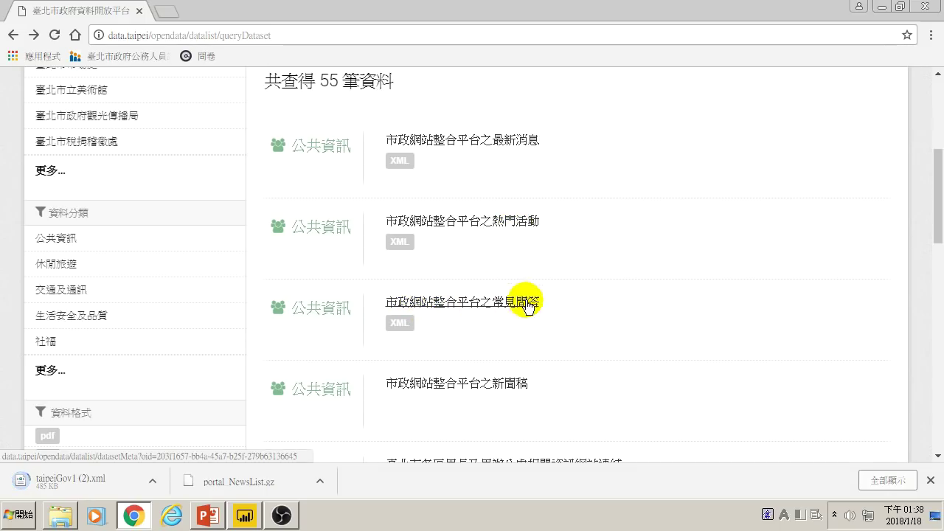
scroll(496, 333, down, 1)
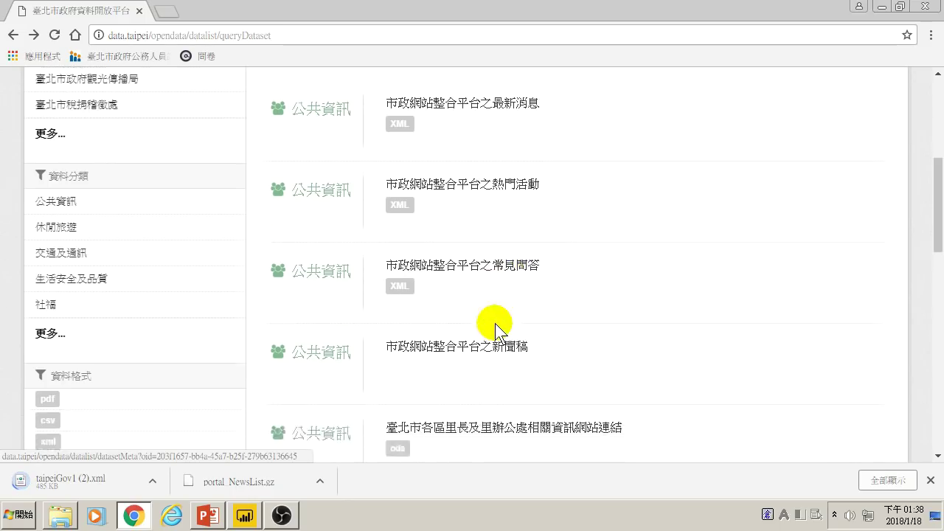
scroll(517, 334, down, 2)
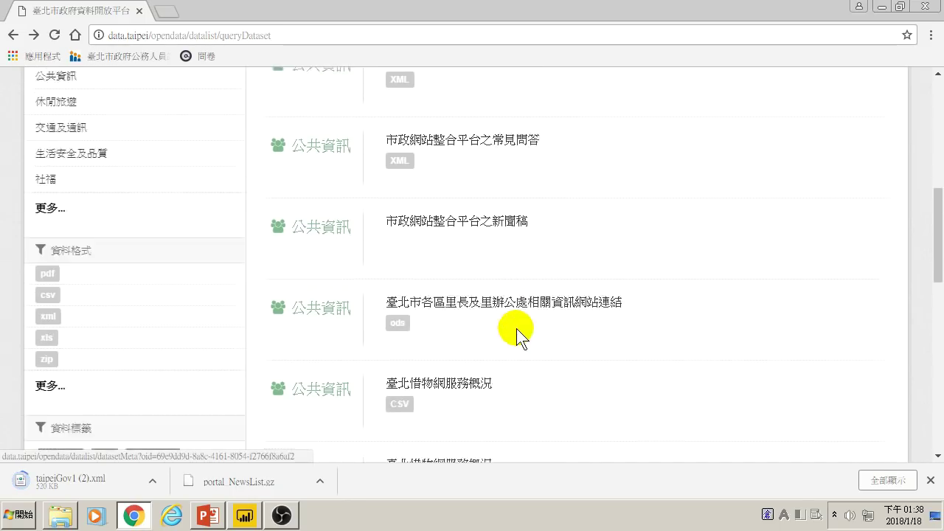
scroll(518, 334, down, 2)
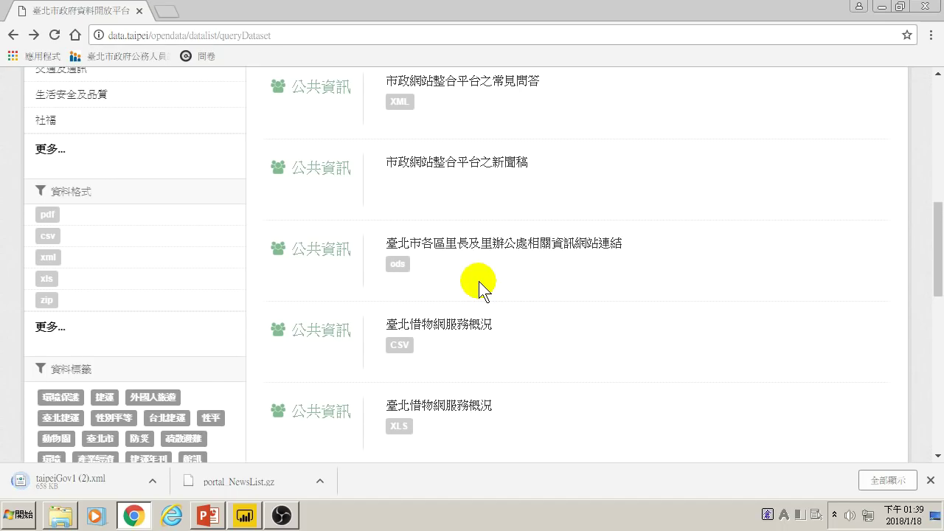
scroll(479, 284, up, 5)
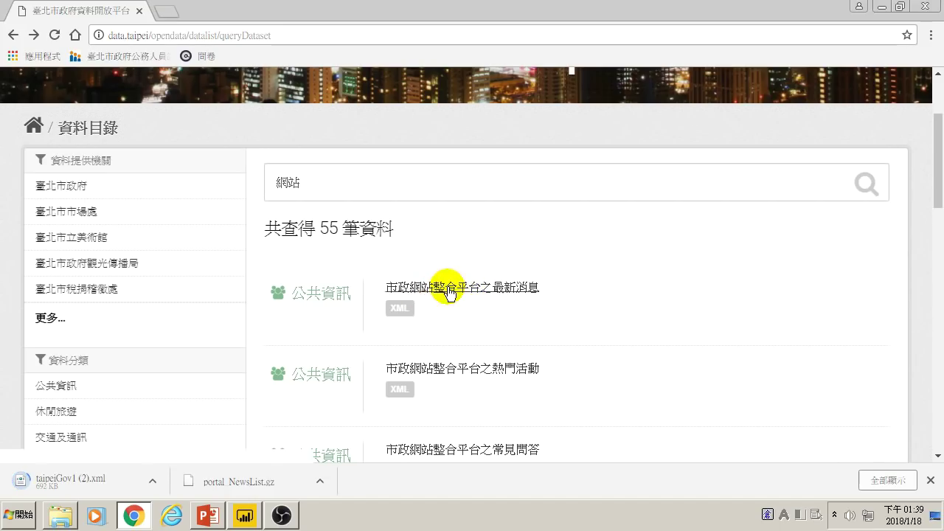
Open the 市政網站整合平台之最新消息 dataset page and scroll down through its 詮釋資料 table
click(435, 292)
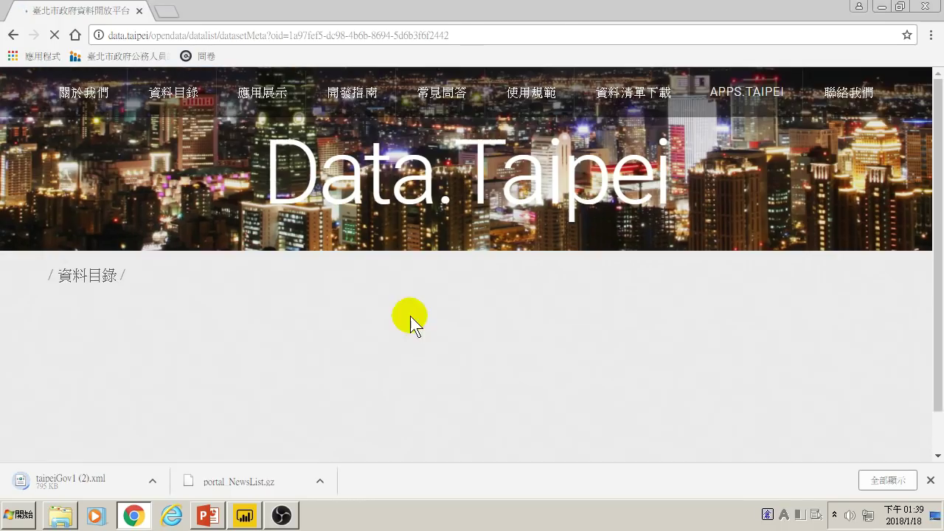
scroll(387, 332, down, 2)
scroll(383, 339, down, 1)
scroll(459, 380, down, 4)
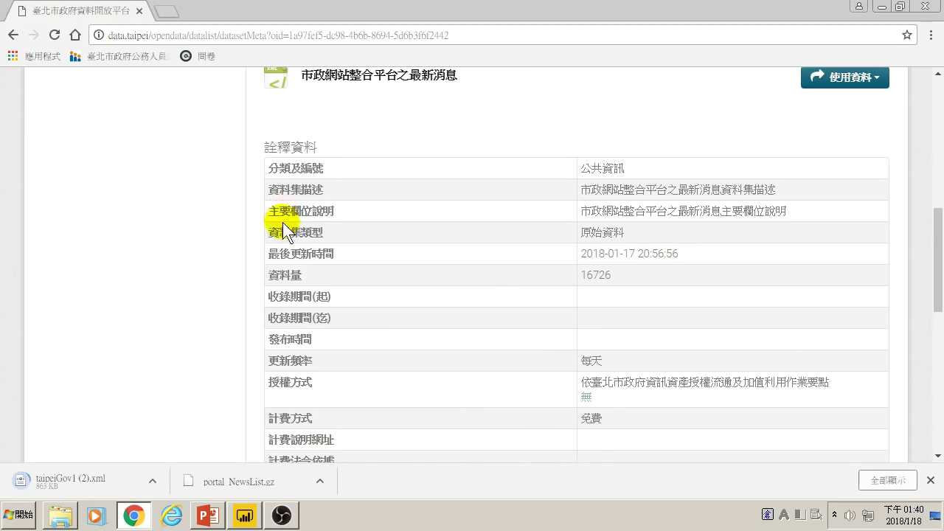
scroll(314, 271, down, 1)
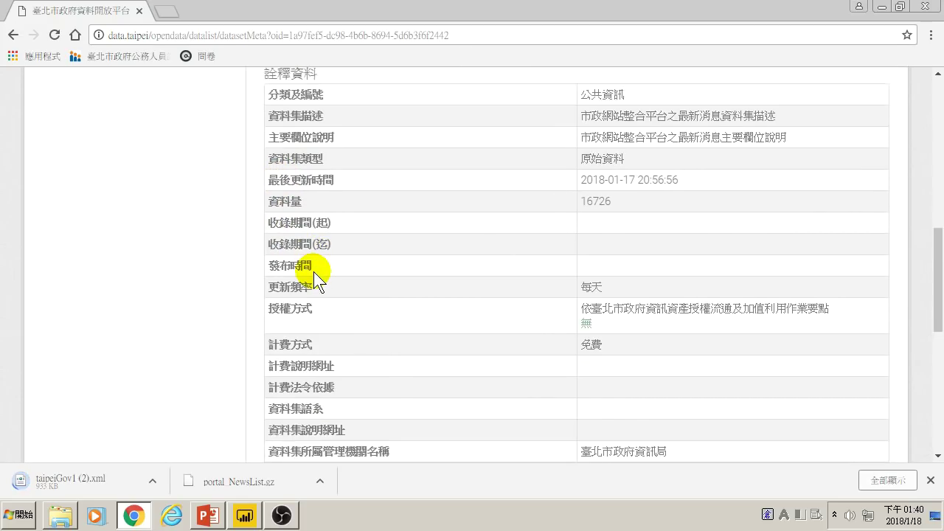
scroll(313, 272, down, 1)
scroll(314, 272, down, 2)
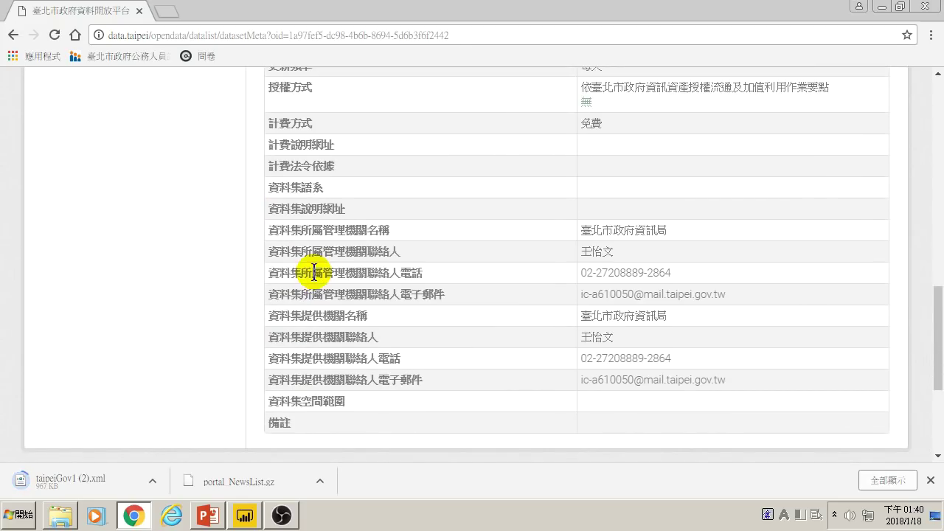
Try selecting the 欄位說明 label and main field description text, then switch back to Power BI Desktop
right_click(399, 324)
click(256, 267)
scroll(257, 270, up, 5)
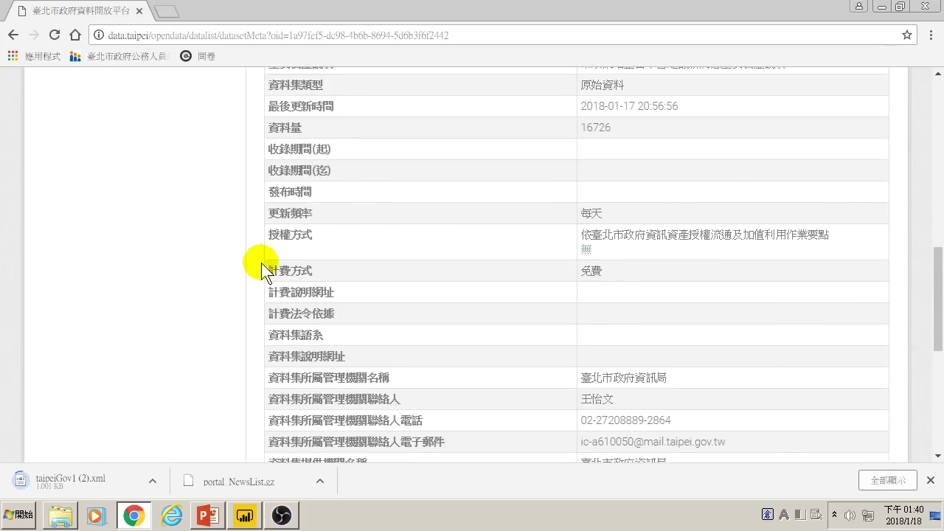
drag(291, 284, 391, 286)
drag(591, 284, 773, 287)
click(763, 284)
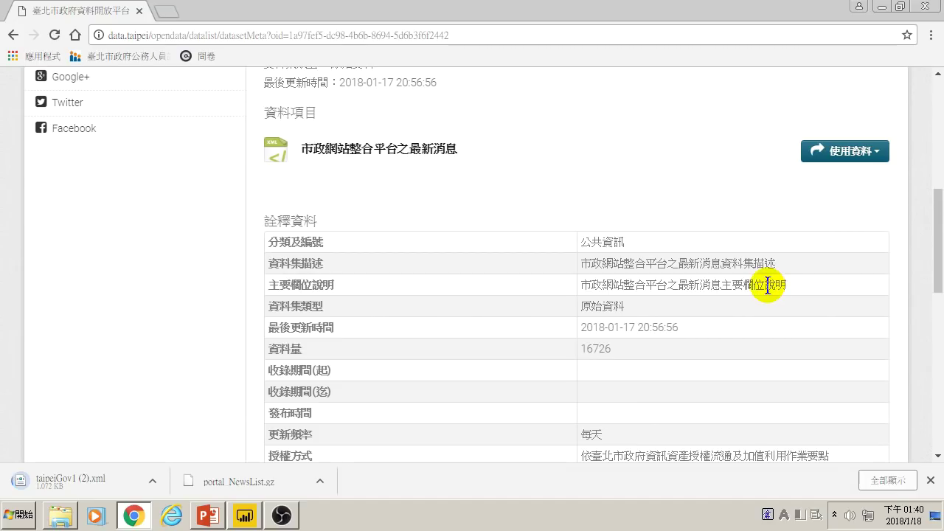
scroll(748, 291, up, 1)
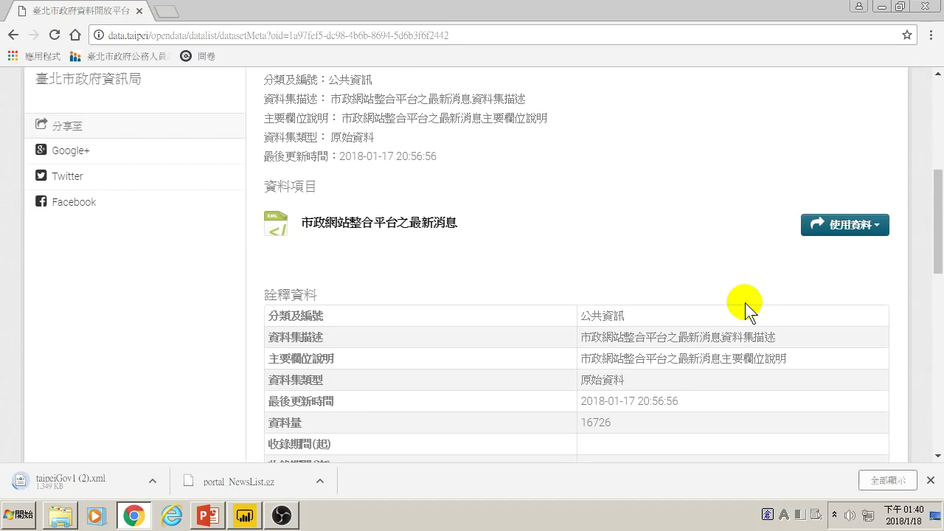
click(244, 516)
Show the Data view with the news table's 16,479 rows, deptName through news_title
click(16, 154)
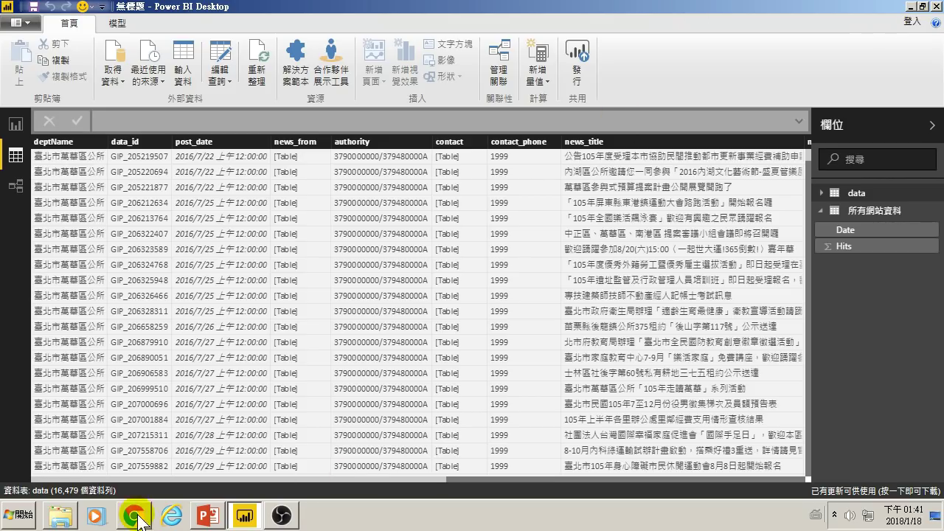
mouse_move(218, 523)
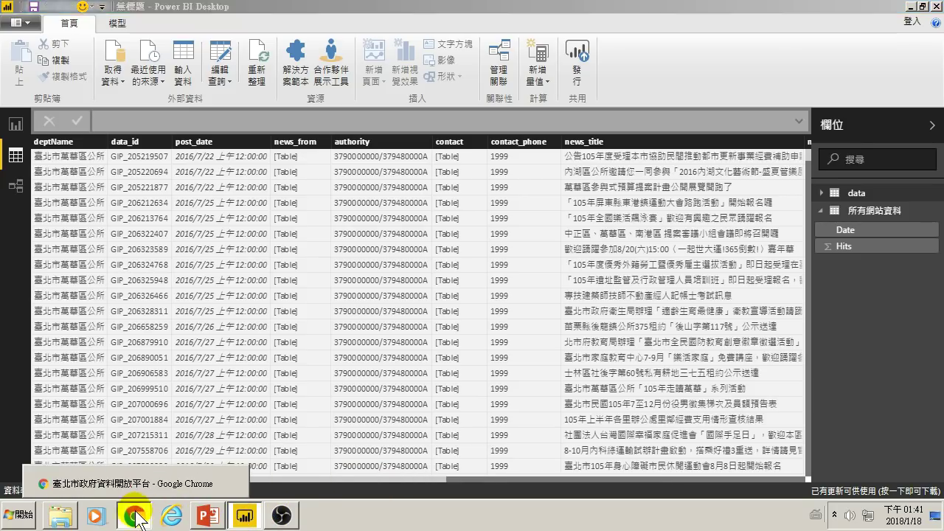
On the data.taipei dataset page, select the whole 主要欄位說明 value, then minimize Chrome
click(193, 474)
drag(582, 358, 793, 369)
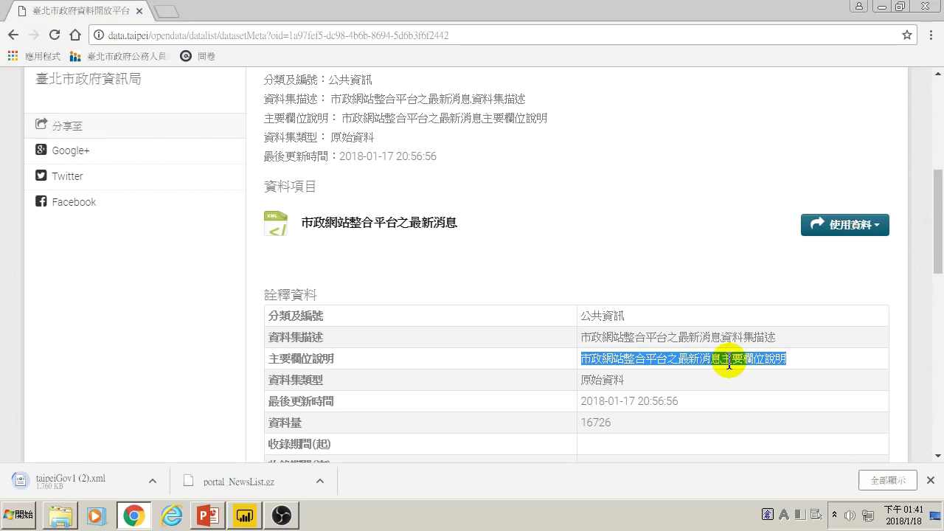
scroll(706, 366, down, 2)
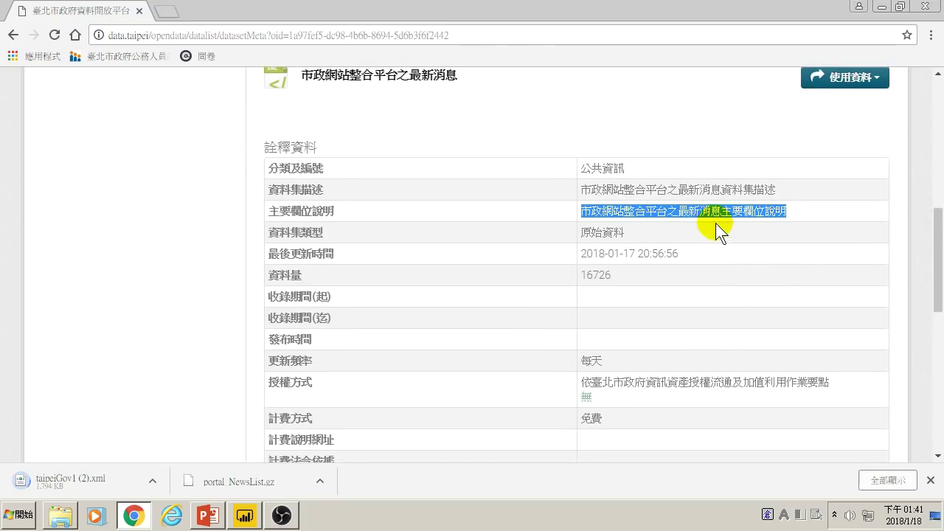
click(880, 6)
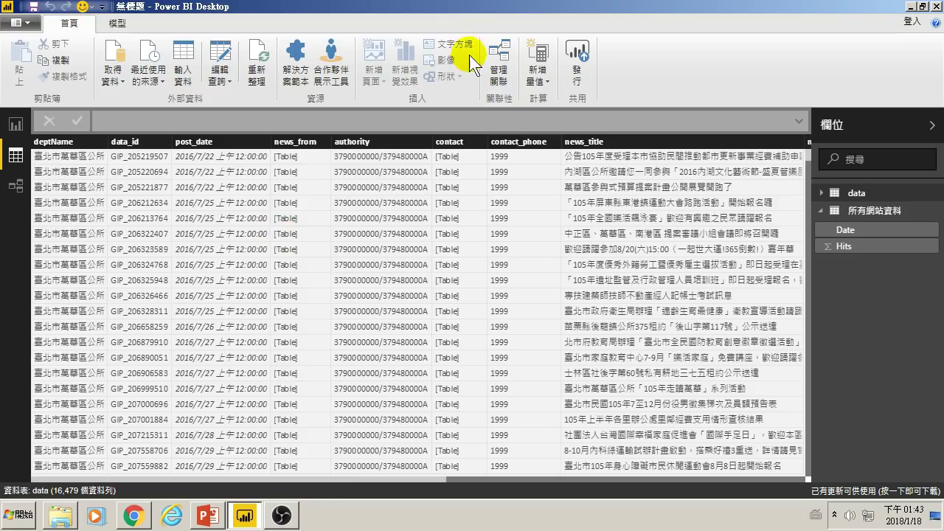
Quit Power BI Desktop without saving (不儲存), and select the unfinished 148390.crdownload file
click(938, 7)
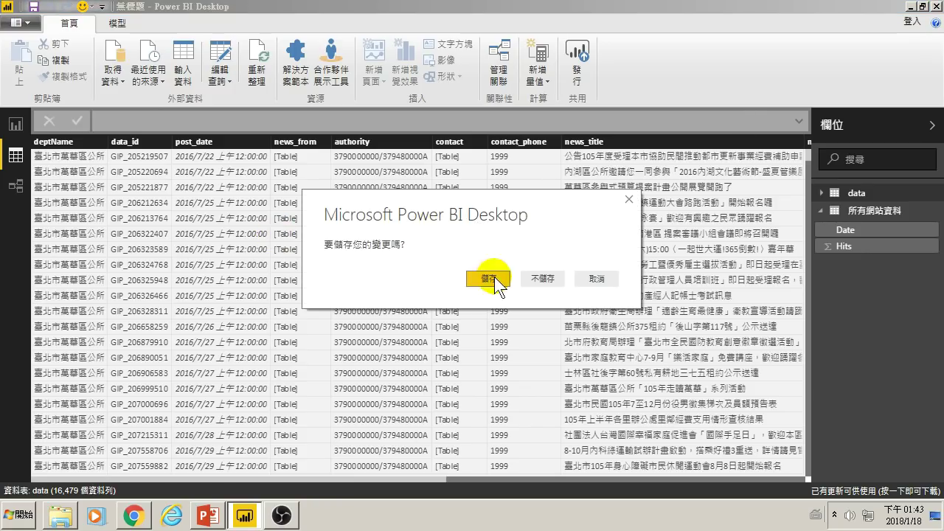
click(541, 278)
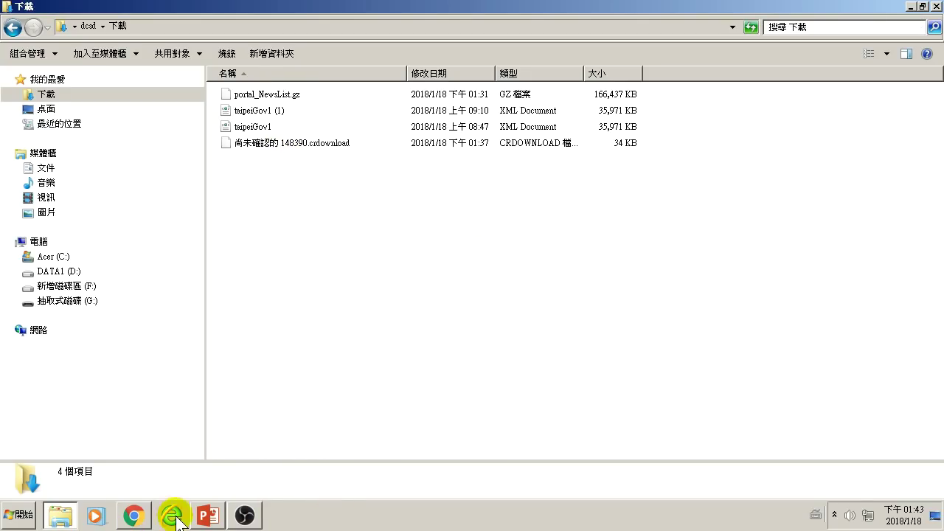
click(295, 143)
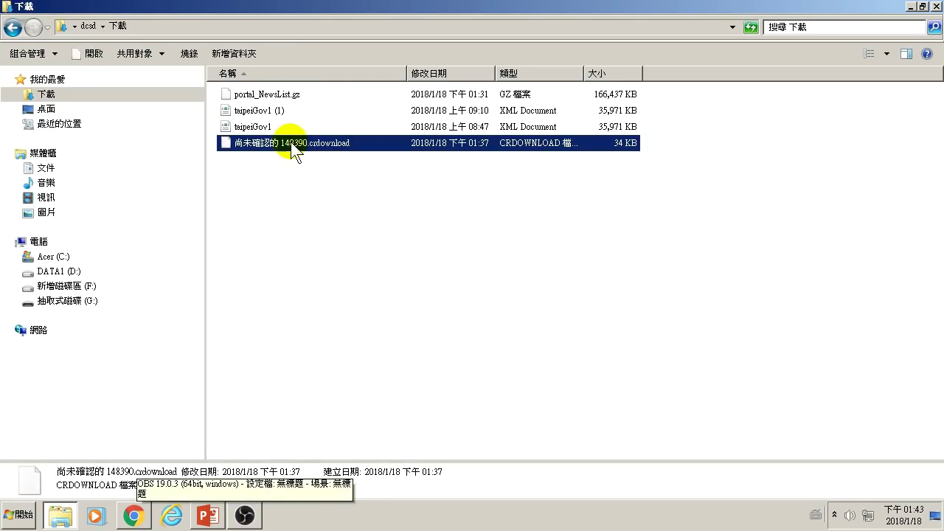
Close Chrome, cancelling its pending download, and minimize the file window to reveal the desktop
click(140, 515)
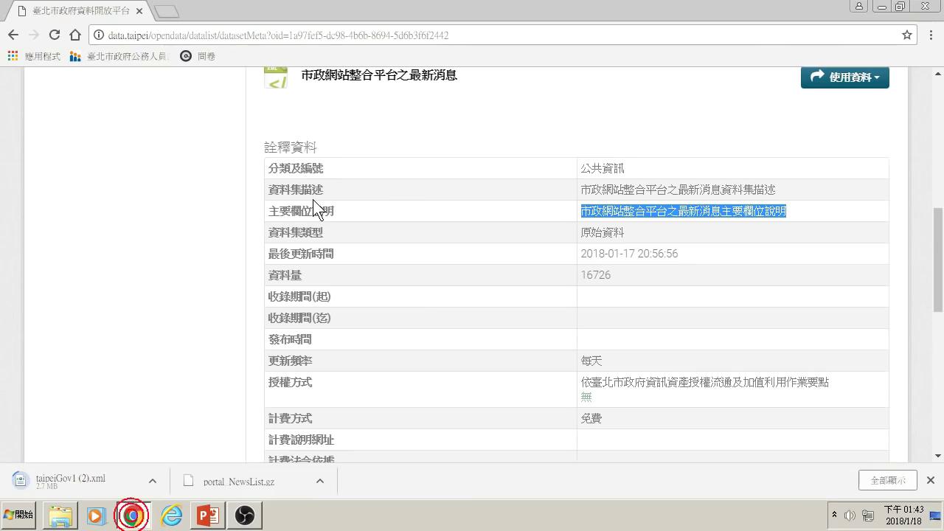
scroll(496, 152, up, 9)
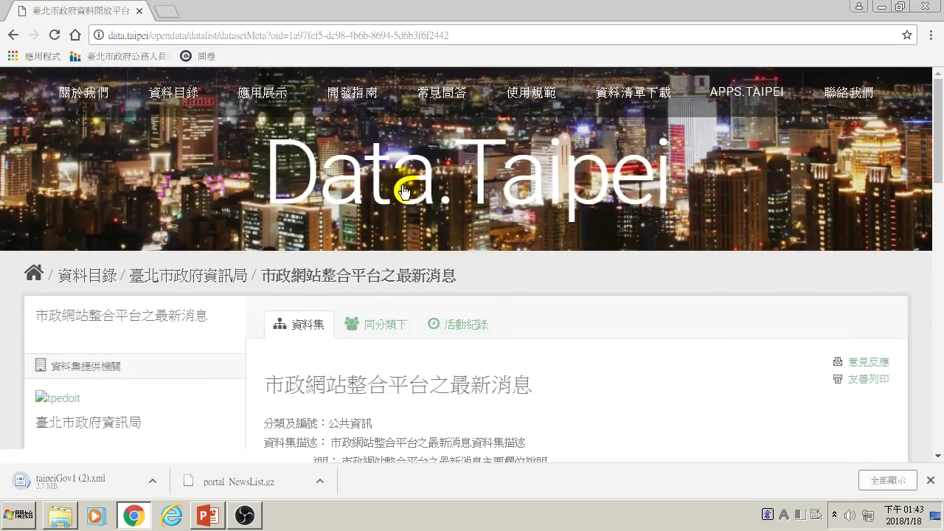
click(926, 7)
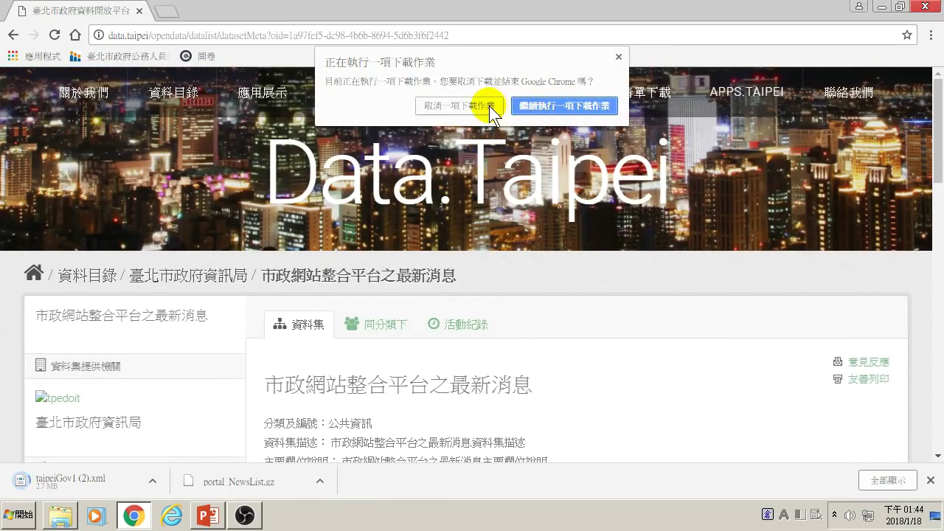
click(462, 106)
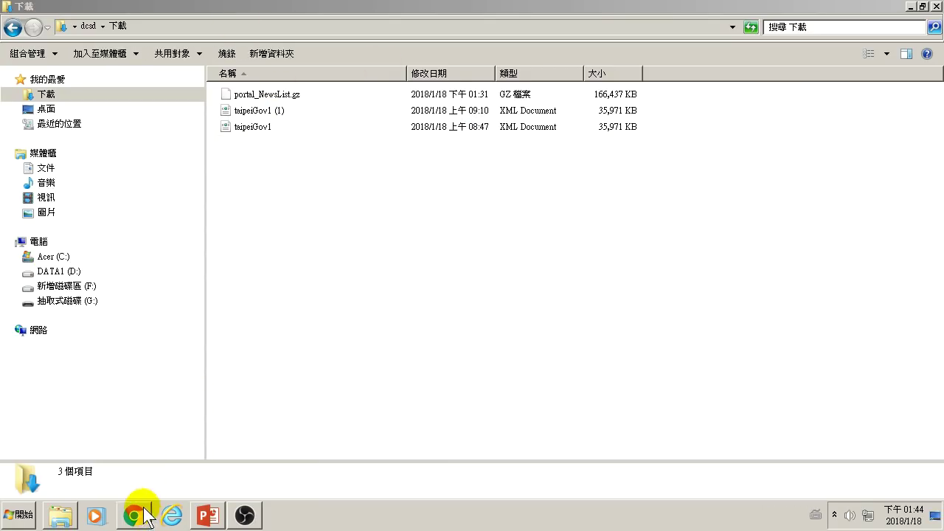
mouse_move(248, 524)
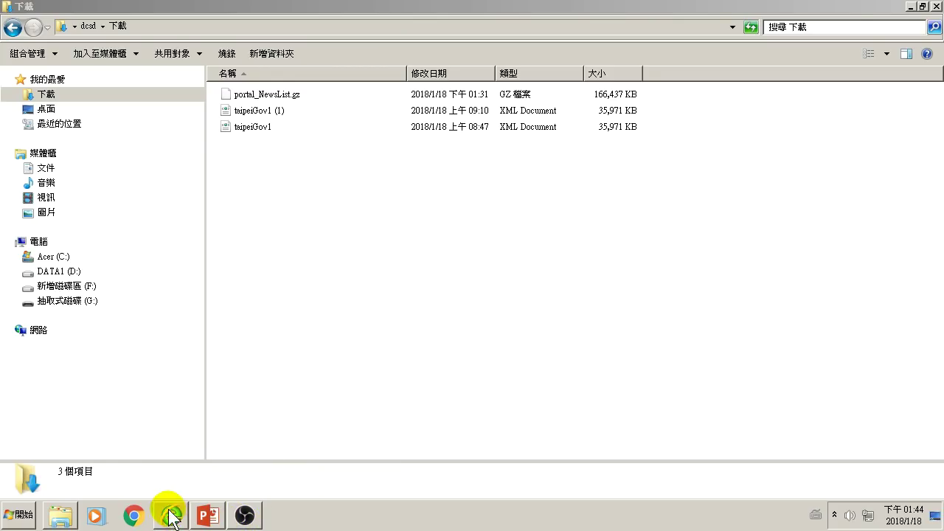
click(911, 6)
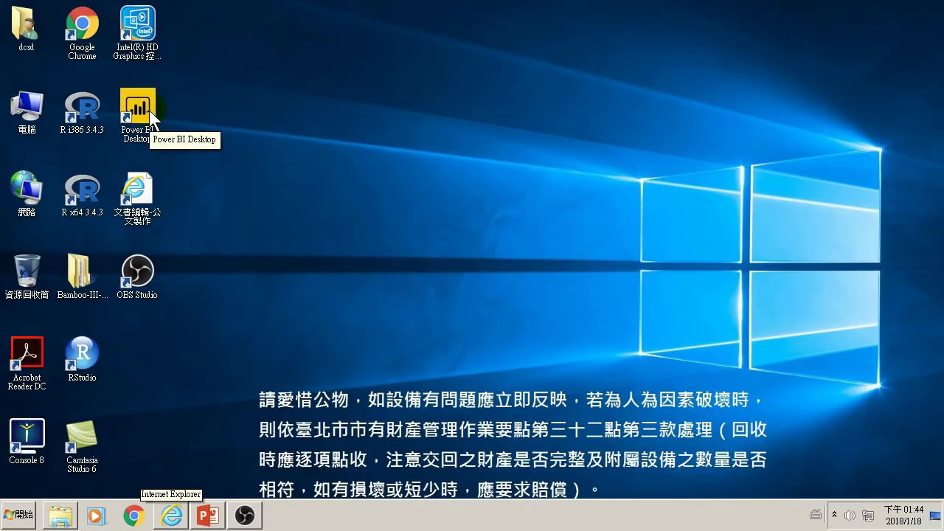
click(183, 105)
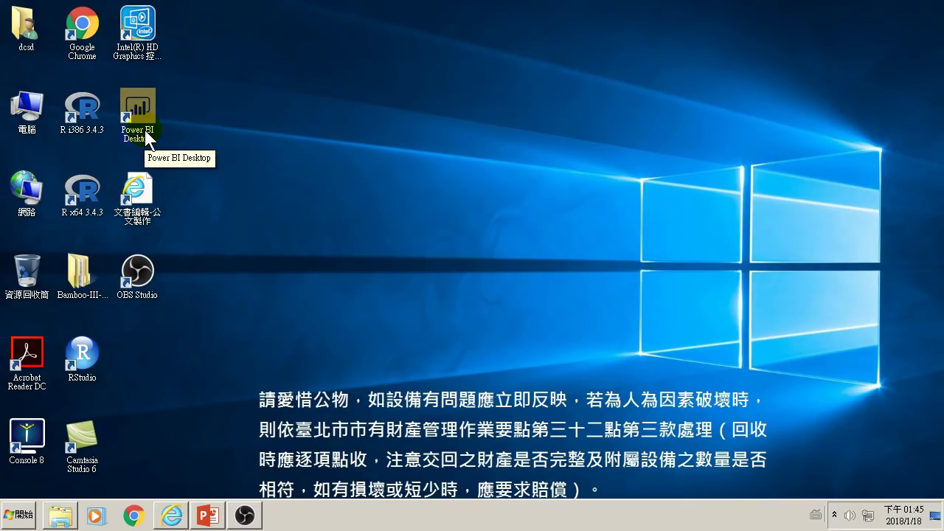
double_click(132, 130)
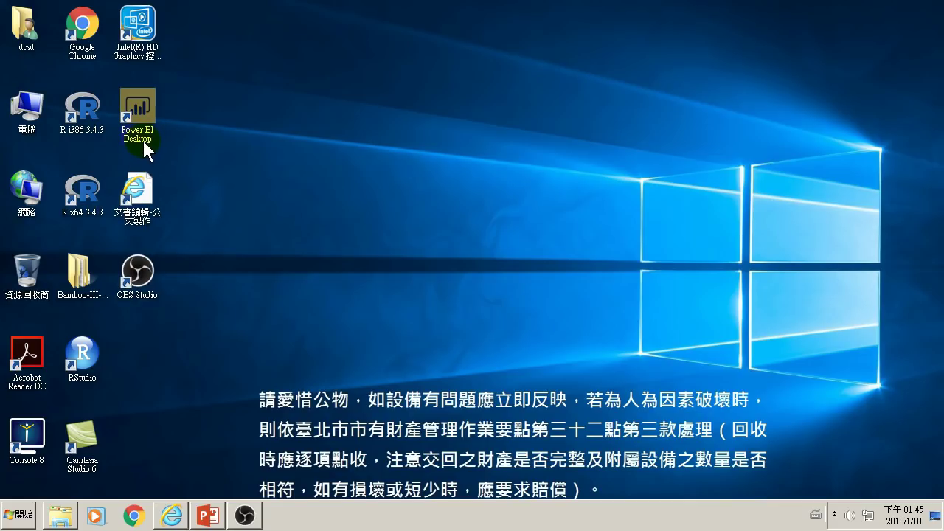
In Chrome, search 'power bi desktop download' and open Microsoft's Power BI downloads page
click(134, 515)
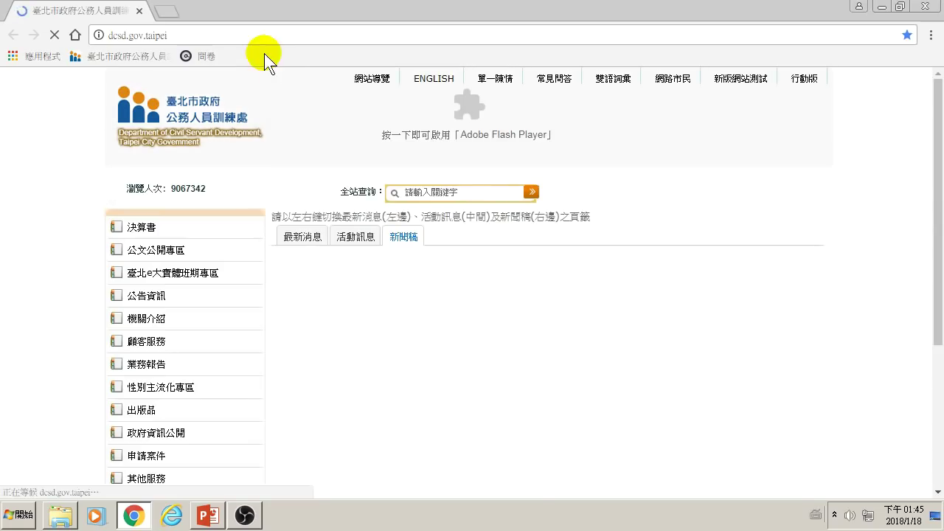
click(248, 35)
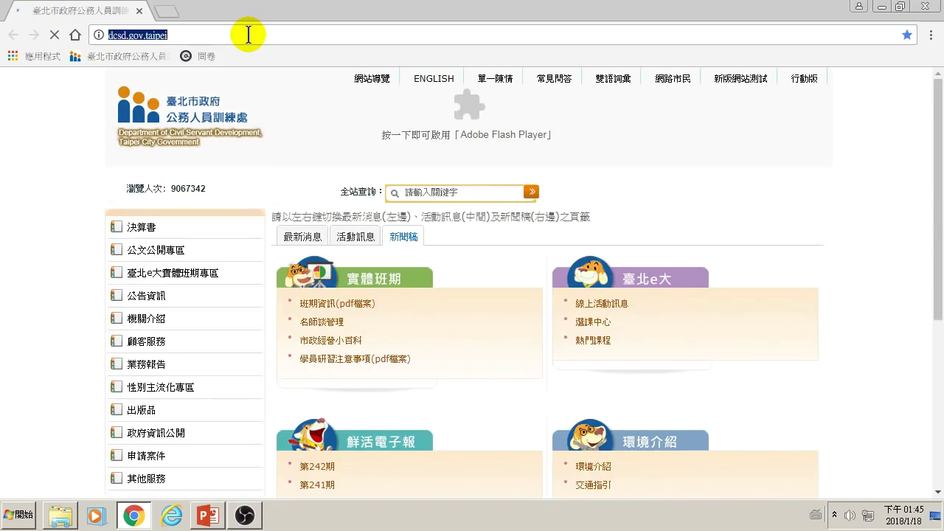
text(power bi)
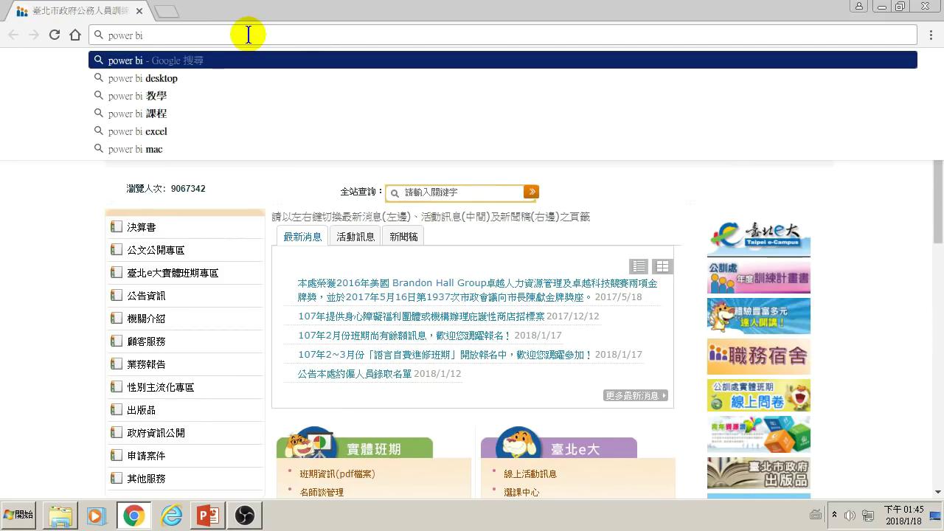
text( desktop )
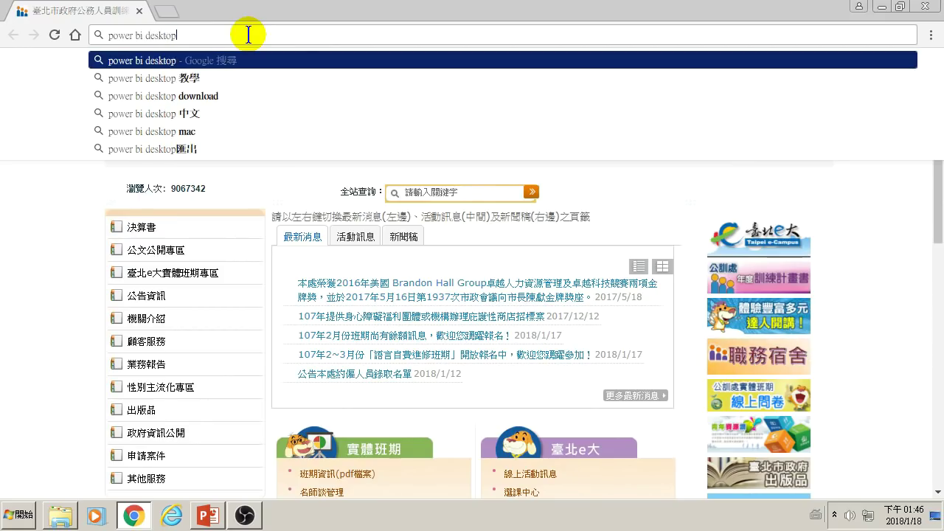
text(download)
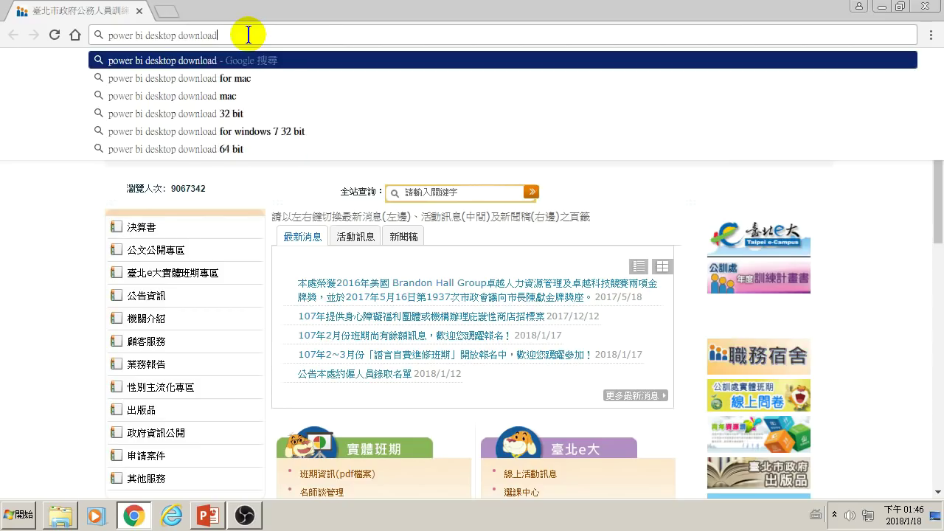
key(Return)
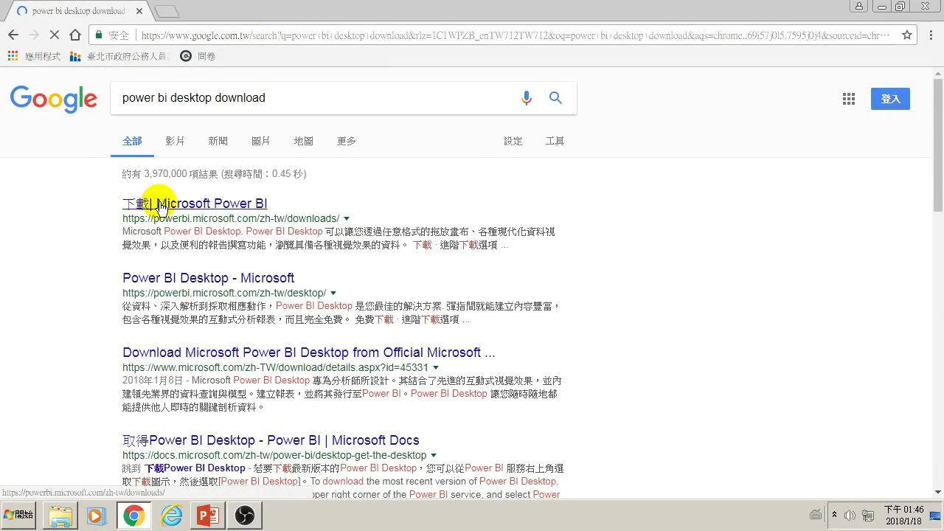
click(206, 209)
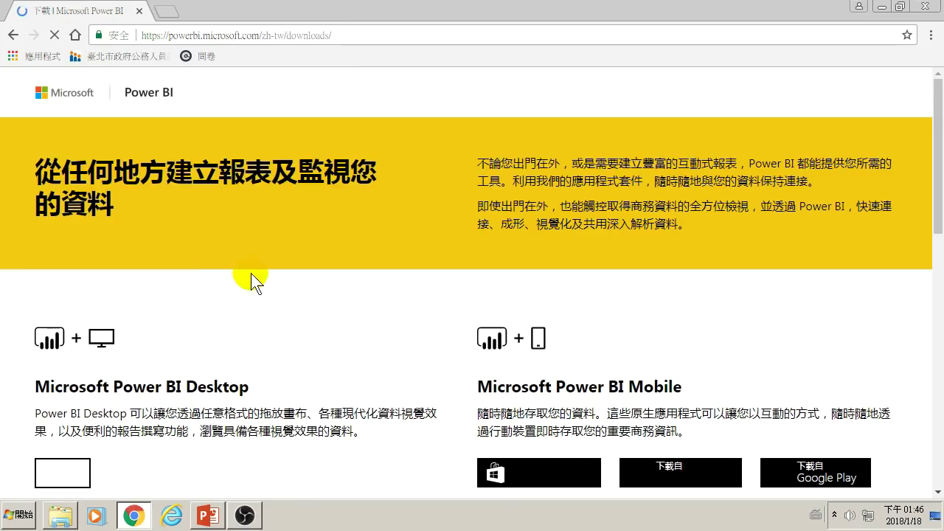
Scroll to the Microsoft Power BI Desktop section and highlight its heading
scroll(227, 293, down, 1)
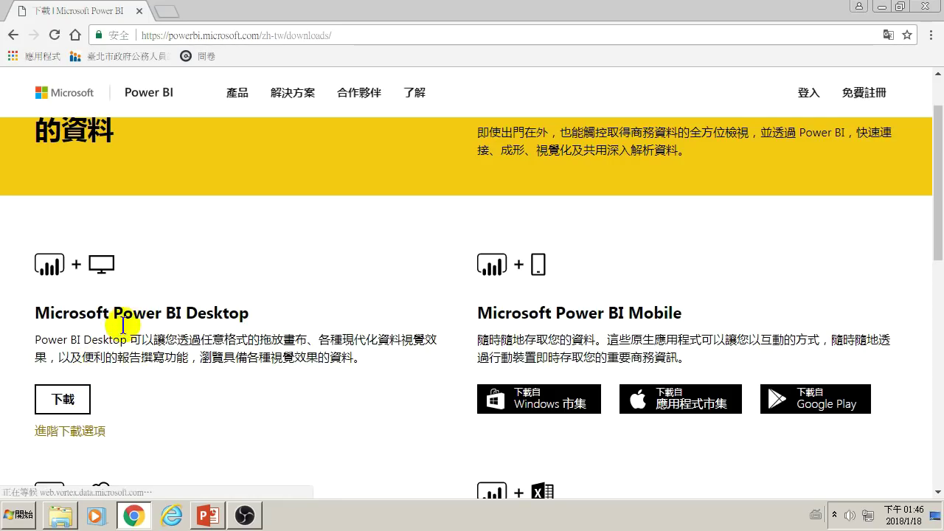
drag(35, 311, 253, 310)
scroll(205, 347, down, 2)
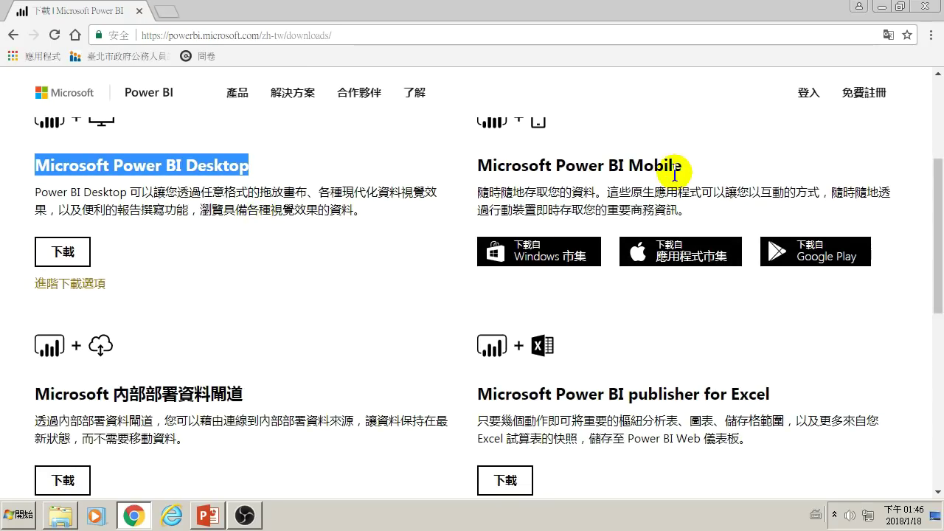
scroll(233, 323, down, 1)
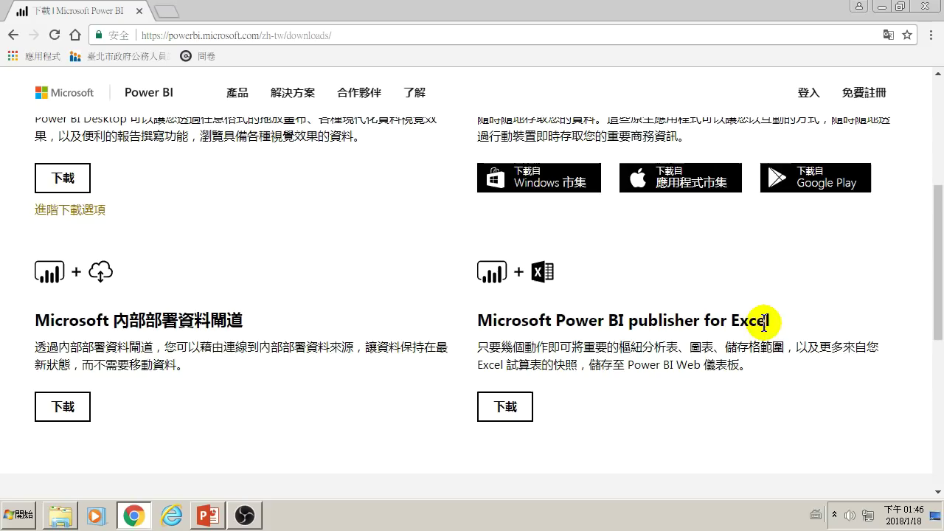
scroll(566, 324, up, 2)
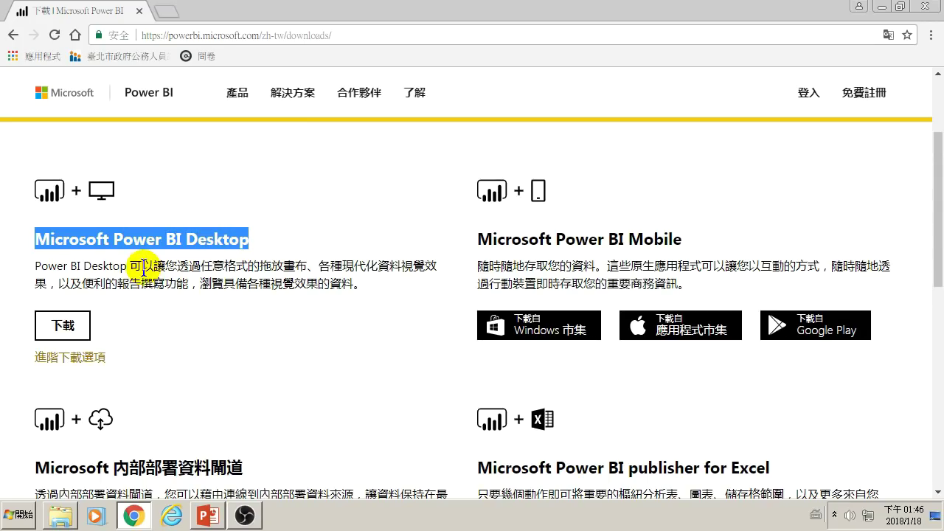
click(140, 262)
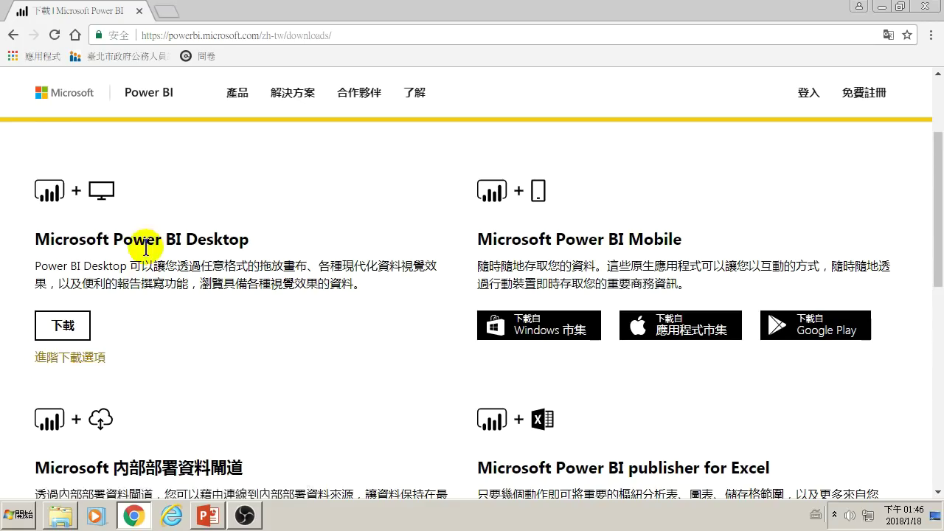
Open 進階下載選項, set the language to Chinese (Traditional), and list the installer files with 下載
click(82, 360)
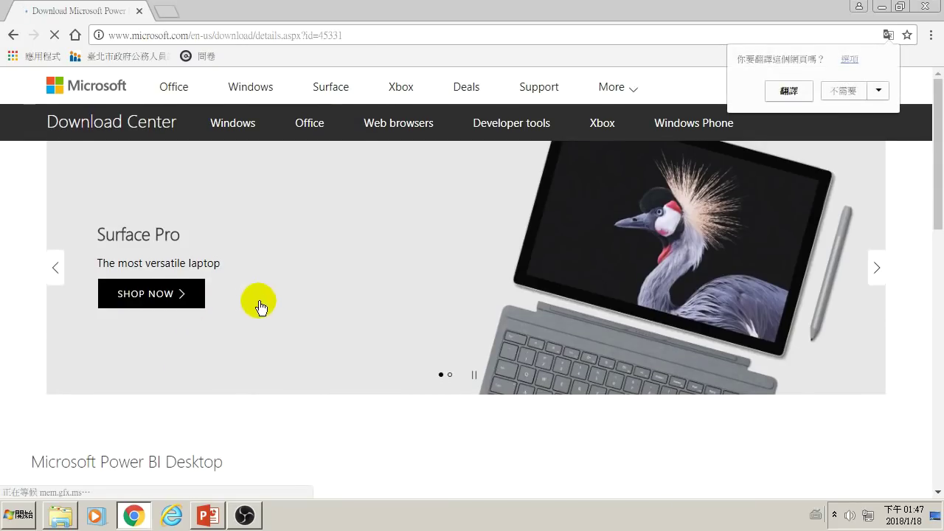
scroll(259, 306, down, 1)
scroll(288, 293, down, 2)
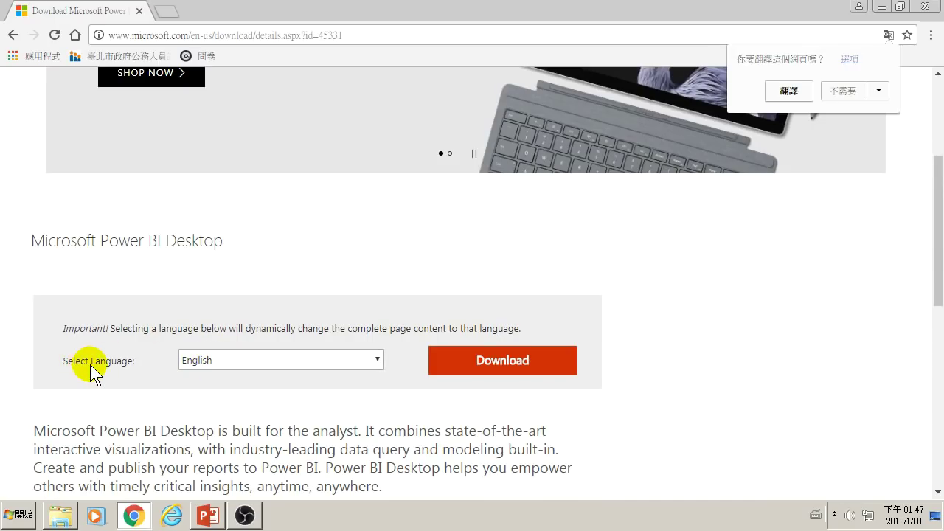
click(220, 359)
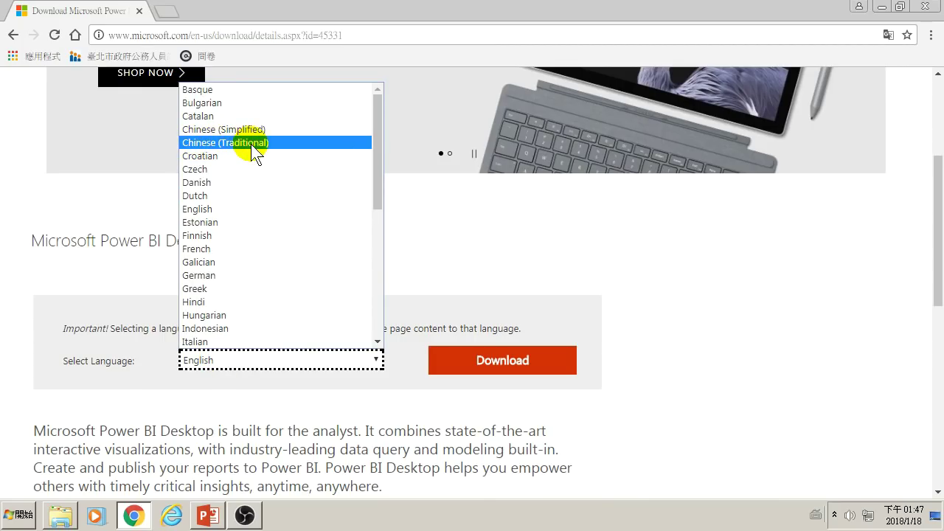
click(192, 144)
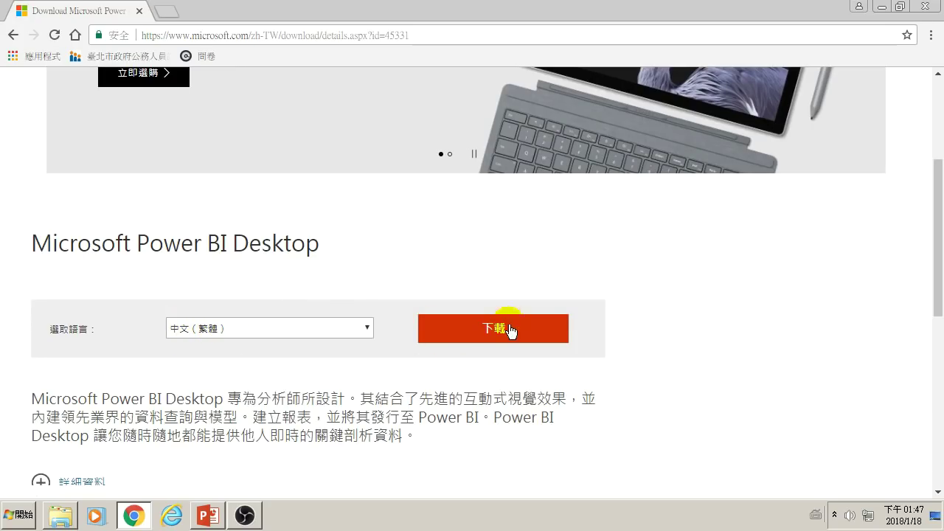
click(488, 337)
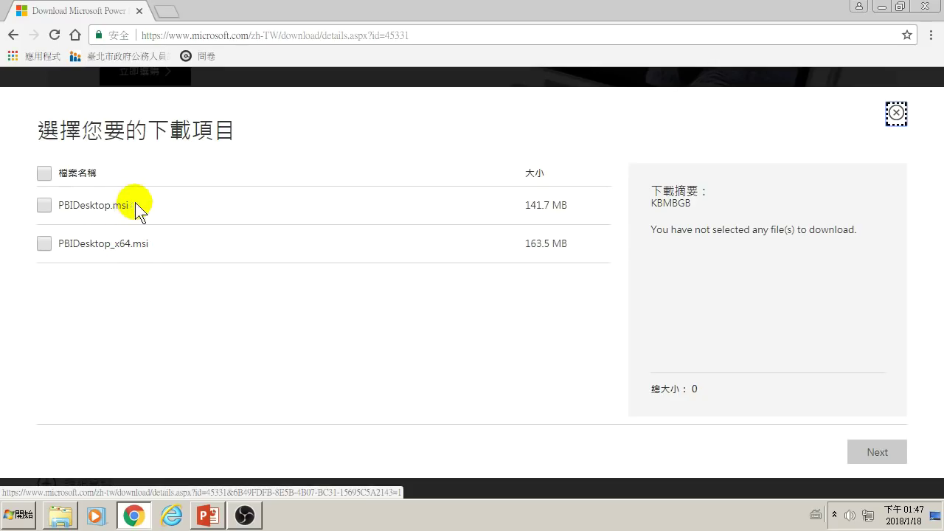
click(59, 245)
drag(60, 244, 74, 249)
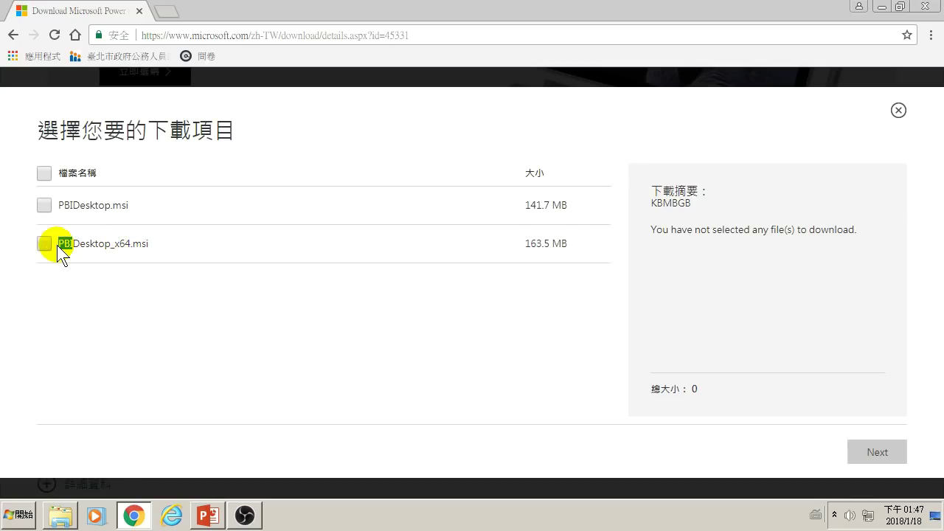
click(20, 517)
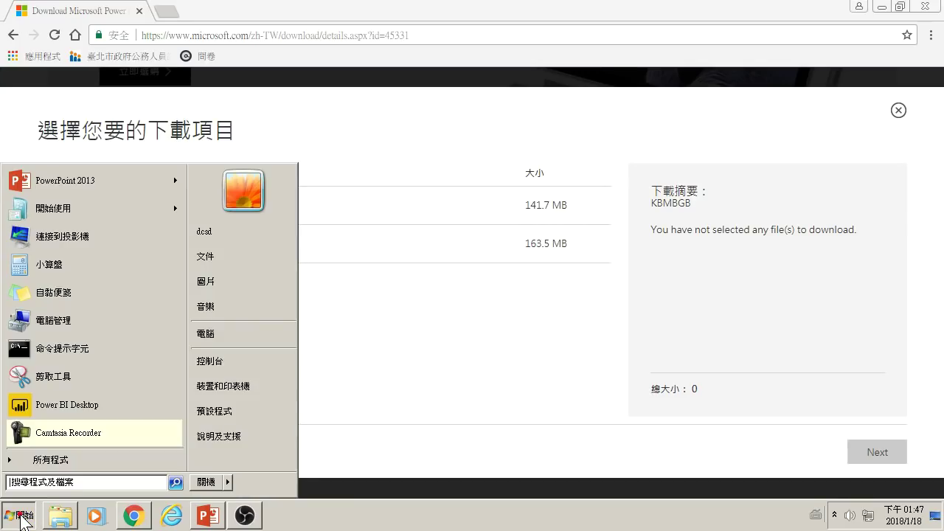
right_click(208, 335)
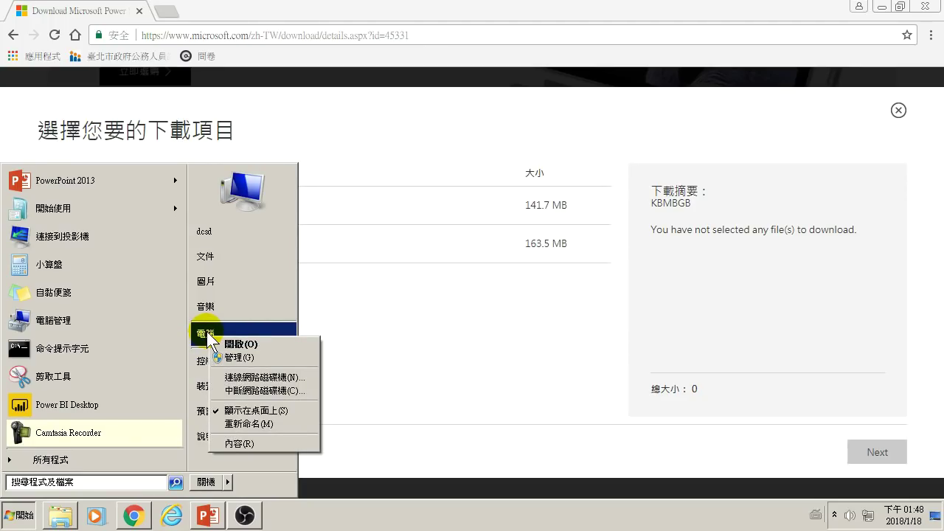
click(239, 443)
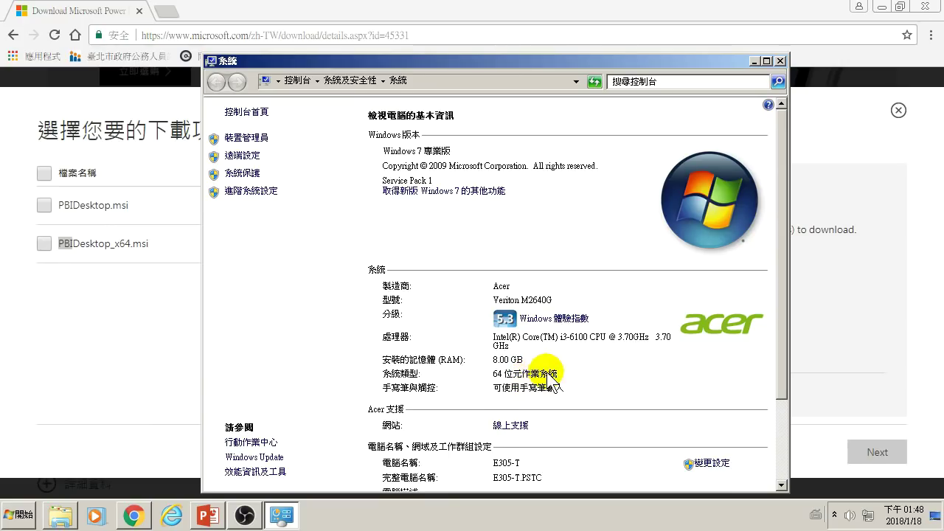
click(780, 61)
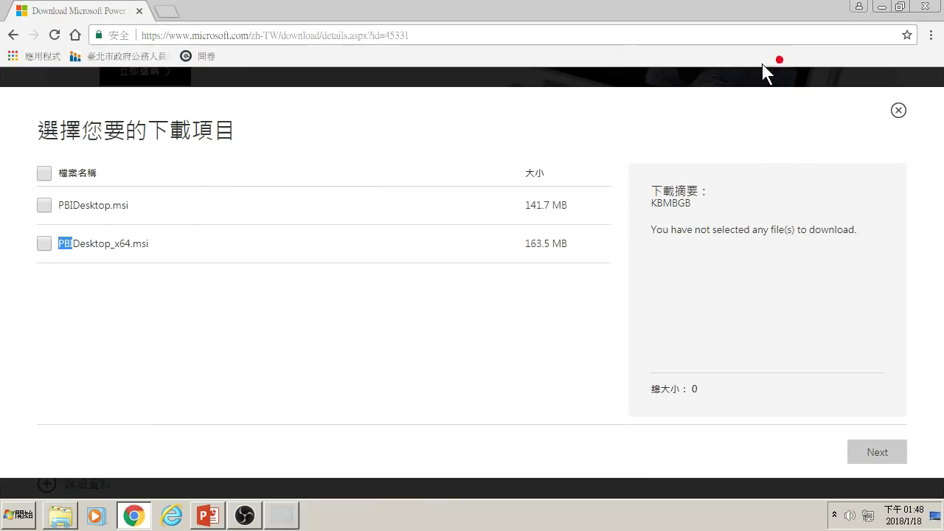
Tick PBIDesktop_x64.msi (163.5 MB) for download and close Chrome
click(44, 246)
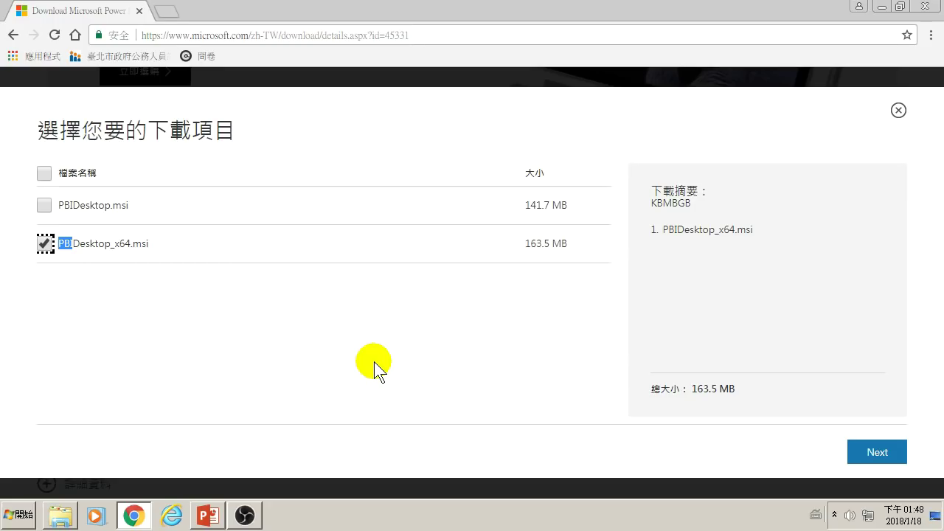
click(926, 6)
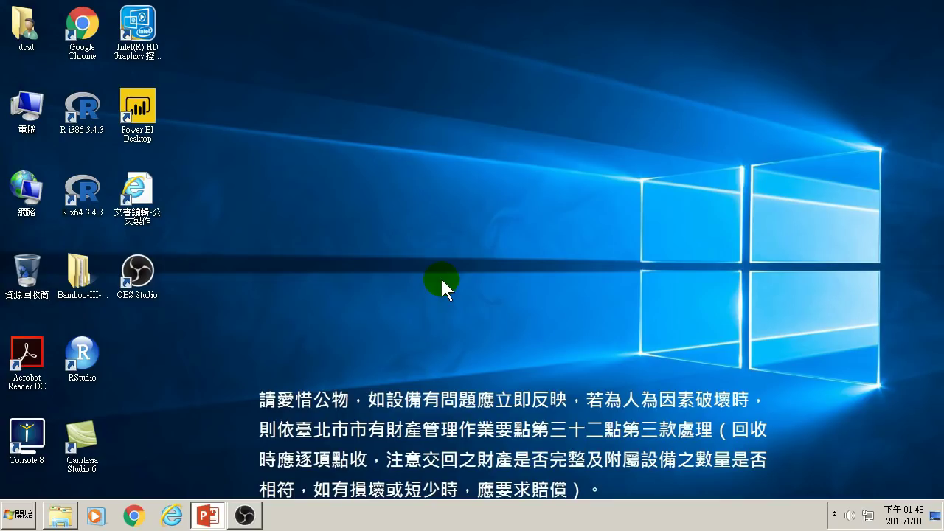
Launch Power BI Desktop from its desktop shortcut to reach the welcome screen
double_click(141, 104)
double_click(143, 105)
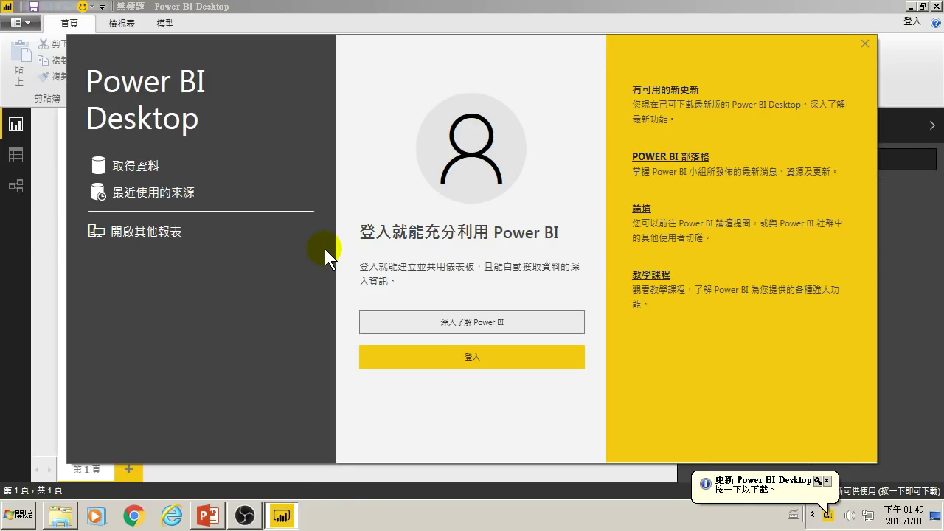
click(487, 365)
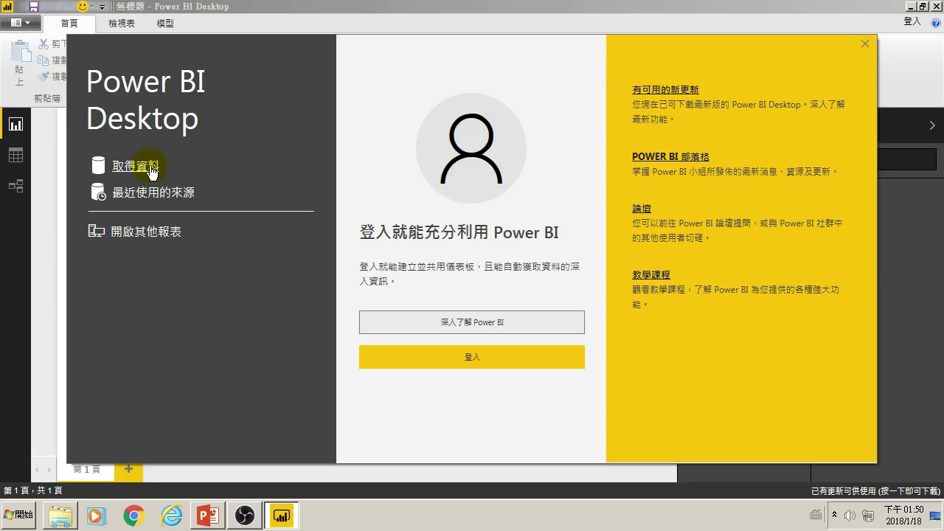
Close the welcome dialog to reveal the empty 第 1 頁 report page
click(865, 43)
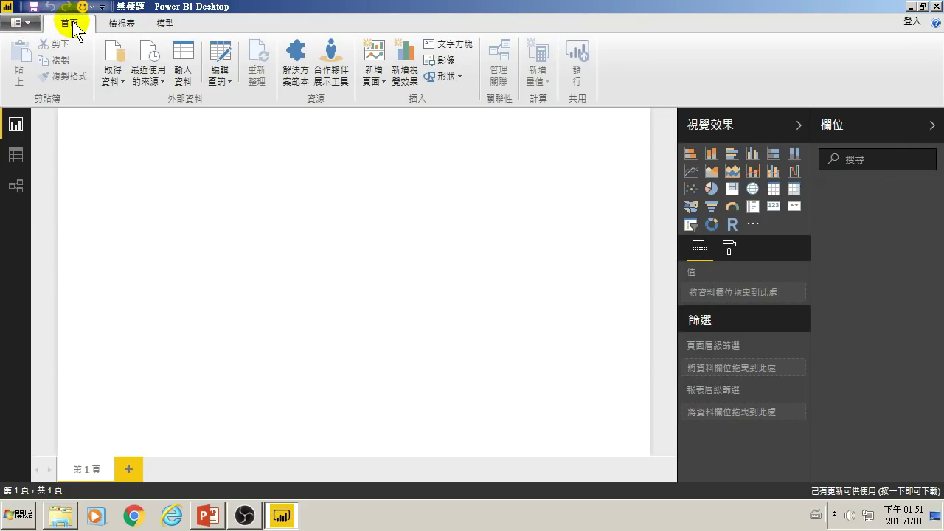
Browse the 檢視表 and 模型 ribbon tabs, then switch to the empty Data view
click(122, 25)
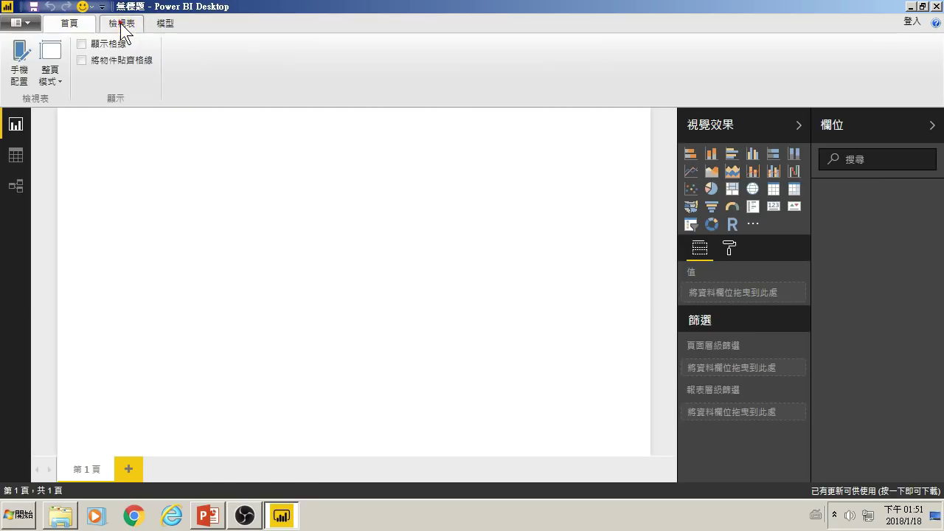
click(166, 25)
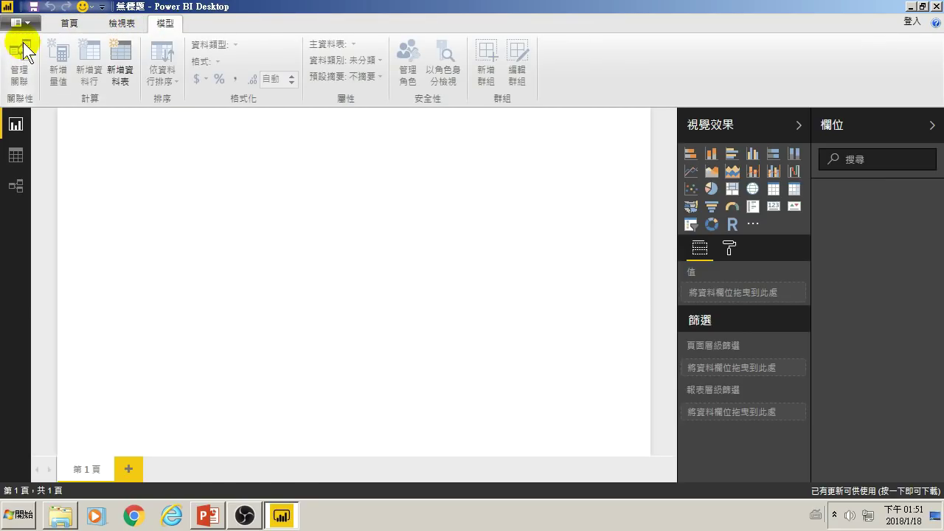
click(71, 24)
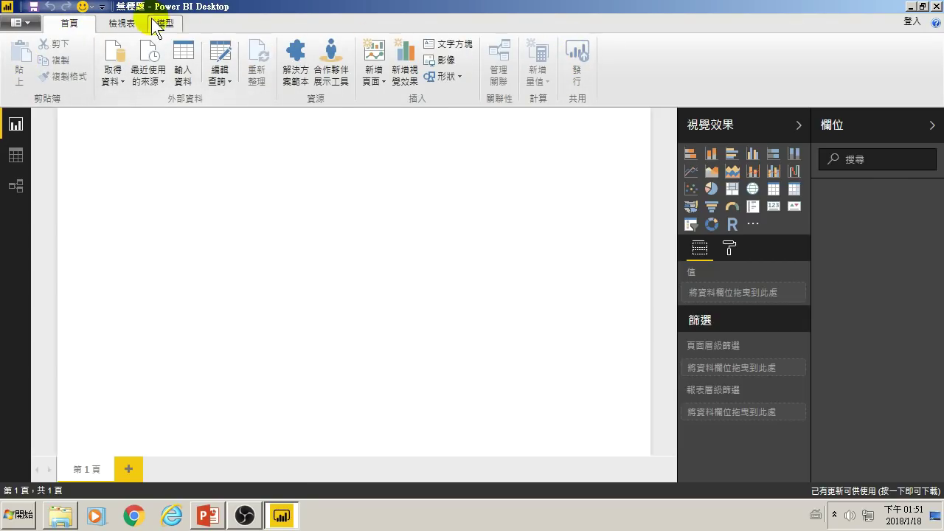
click(123, 22)
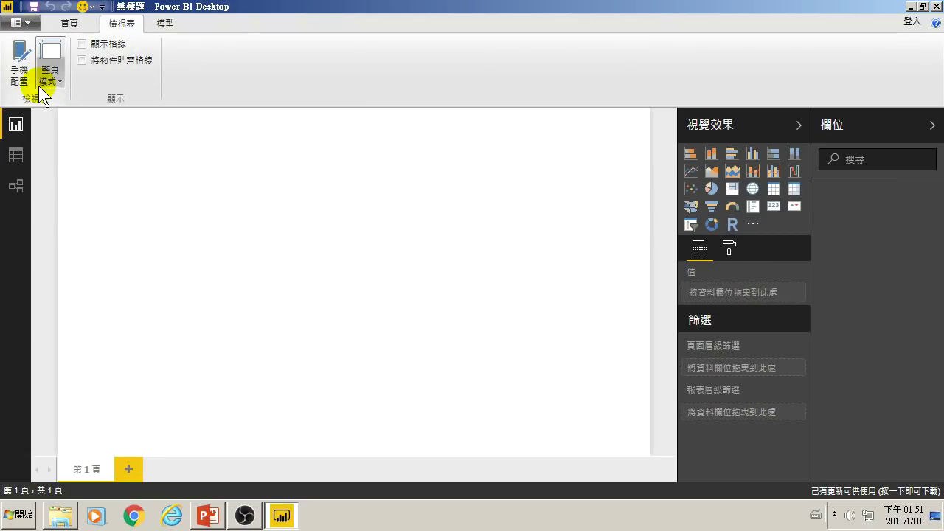
click(166, 23)
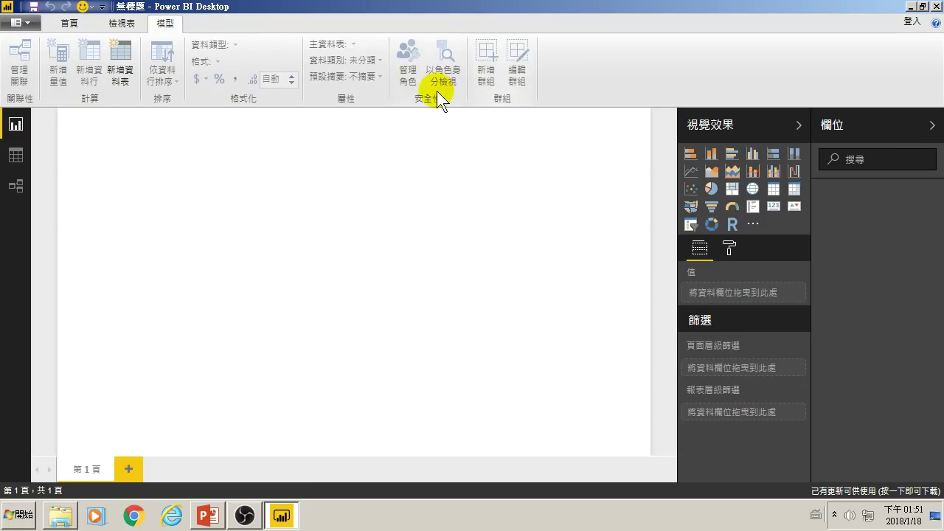
click(74, 24)
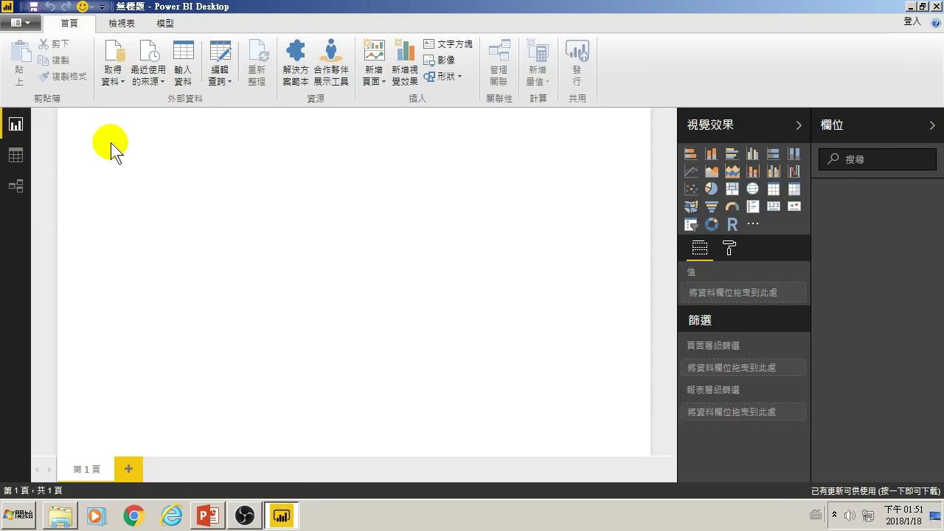
click(16, 155)
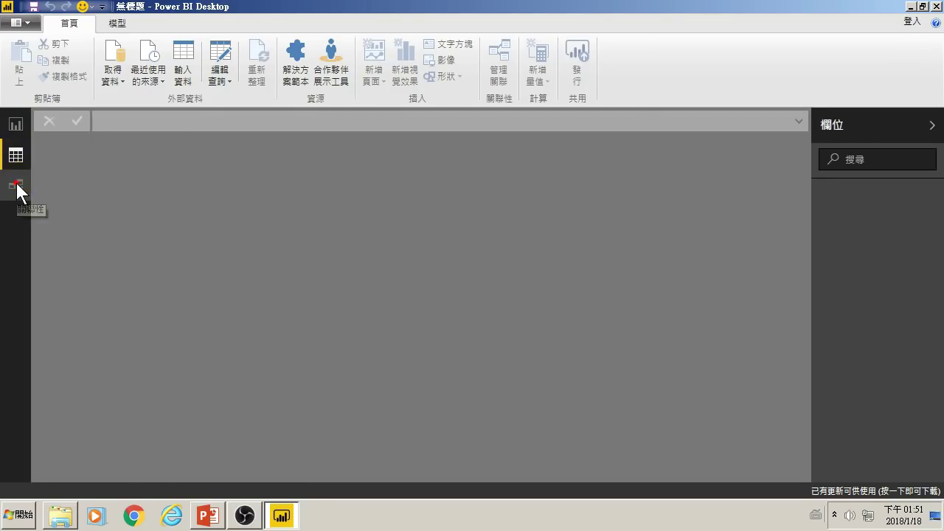
Glance at the Relationships view, then go back to the Report view
click(16, 186)
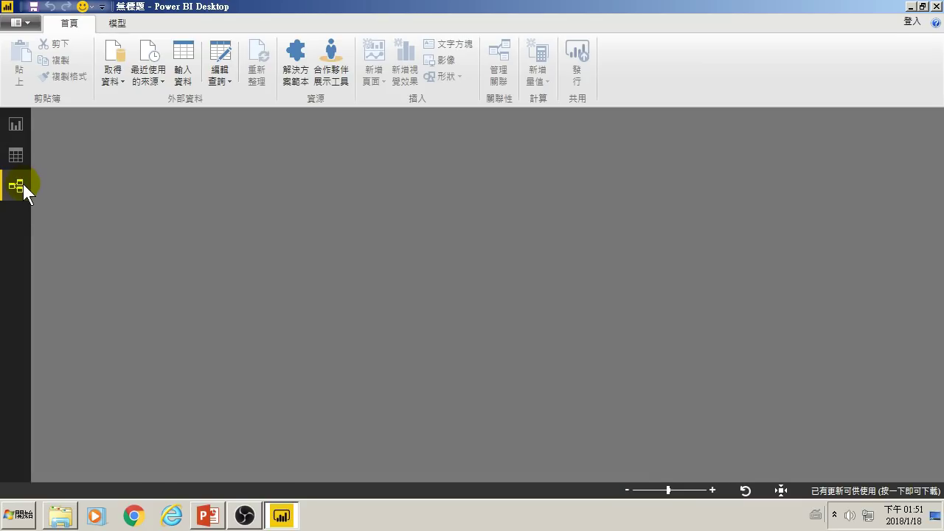
click(17, 124)
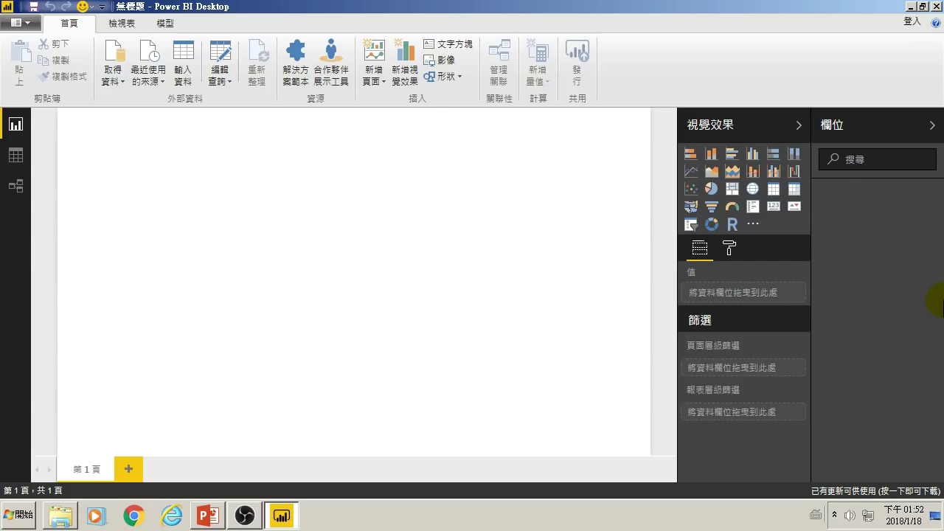
Show the Get Data list of common sources: Excel, SQL Server, 文字/CSV, Web and OData
click(109, 77)
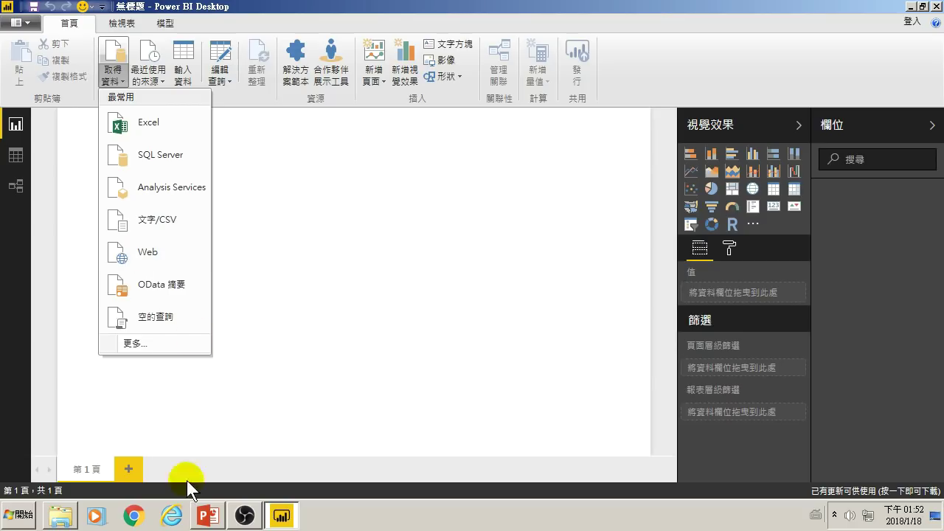
In Chrome, go to the data.taipei website
click(137, 519)
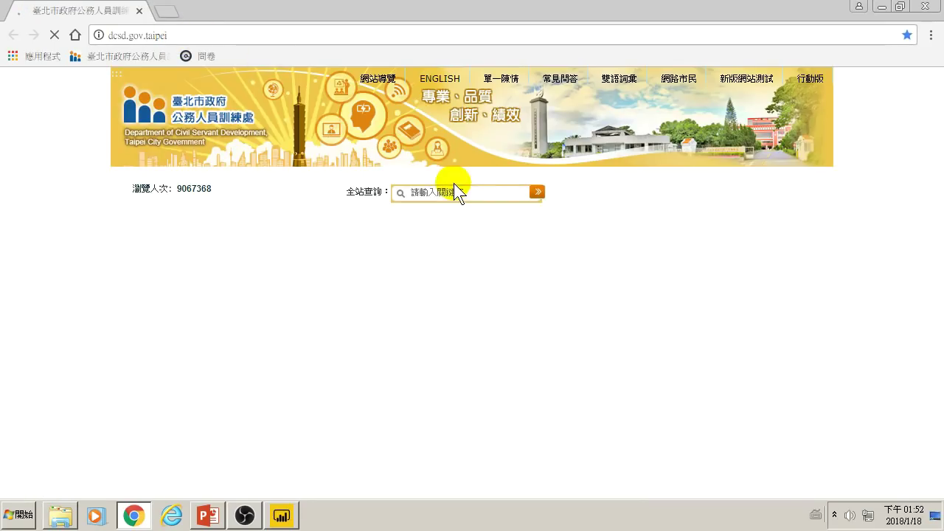
click(219, 34)
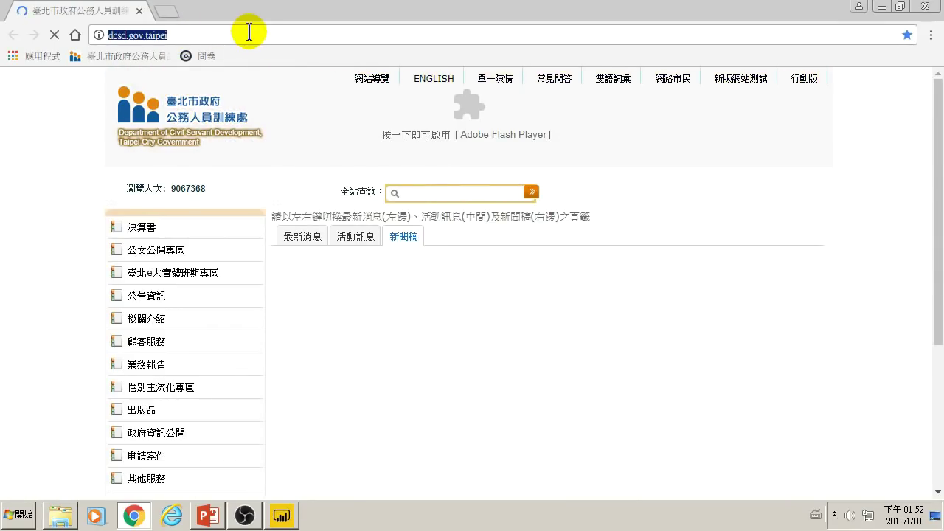
text(data)
key(BackSpace)
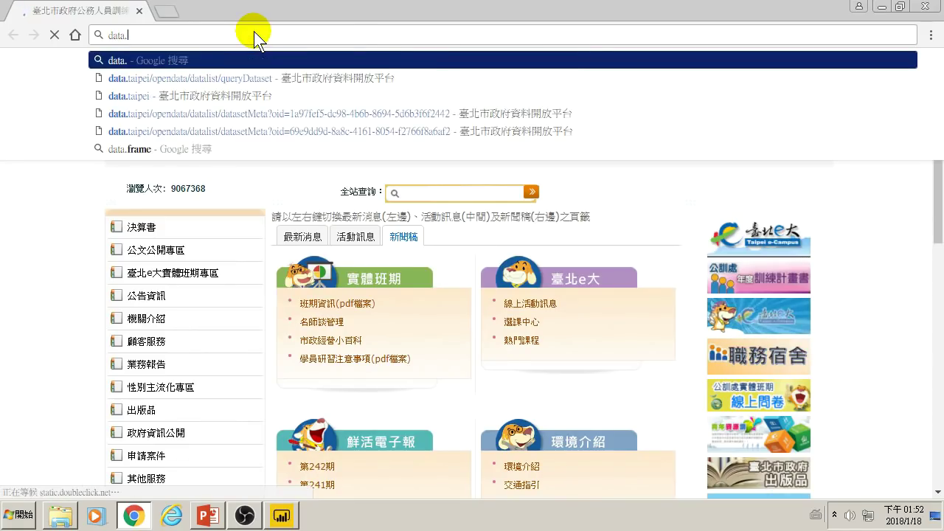
text(.taipei)
key(Return)
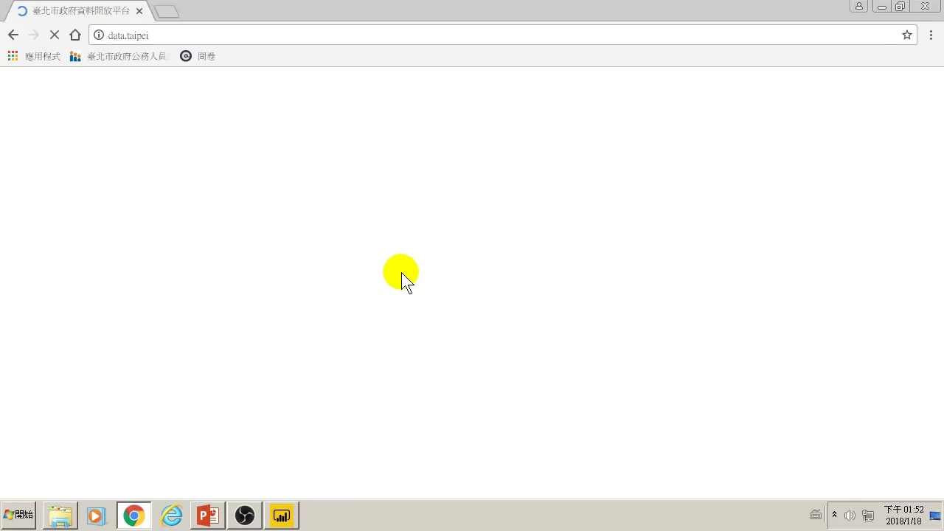
Search the Data.Taipei catalogue for 網站
scroll(389, 376, down, 2)
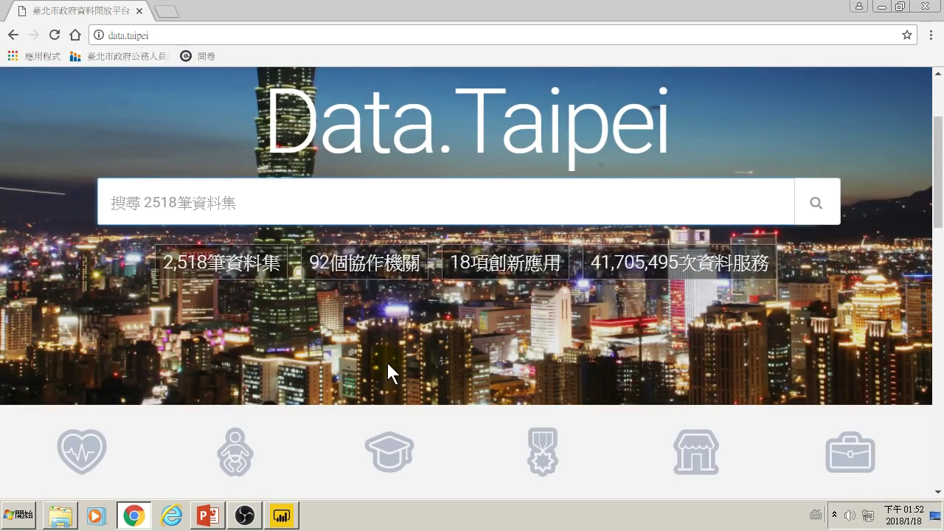
scroll(389, 376, down, 3)
scroll(226, 406, up, 5)
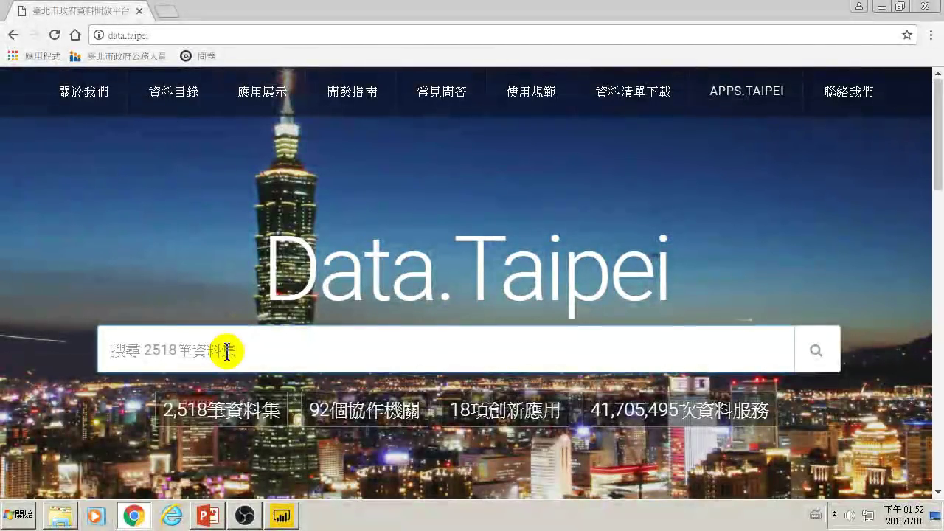
text(v)
key(BackSpace)
key(ctrl+space)
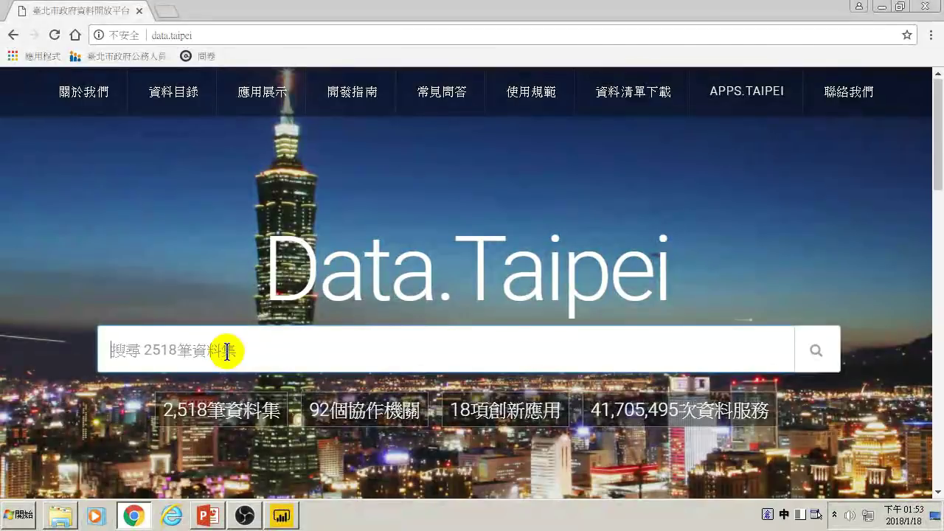
text(網站)
key(Return)
key(Return)
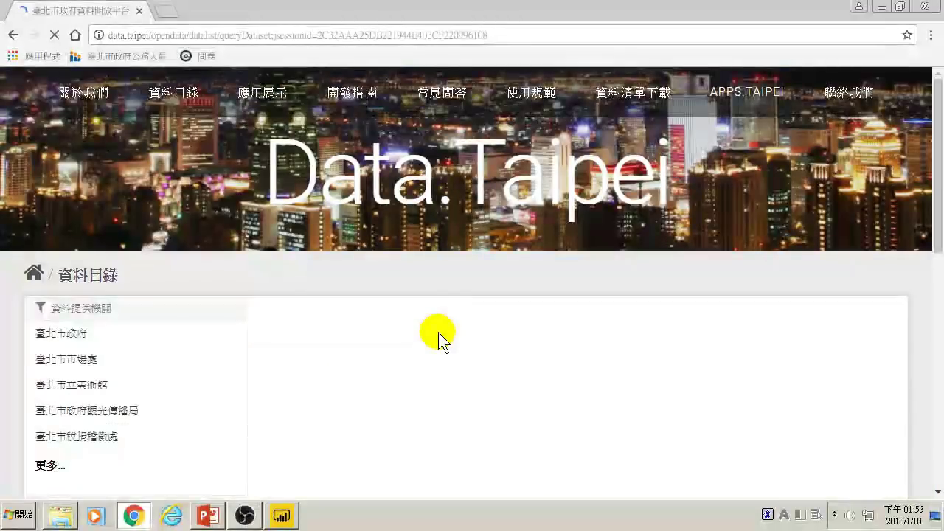
Open the 市政網站整合平台之最新消息 dataset and show its 使用資料 options
scroll(703, 371, down, 1)
click(467, 361)
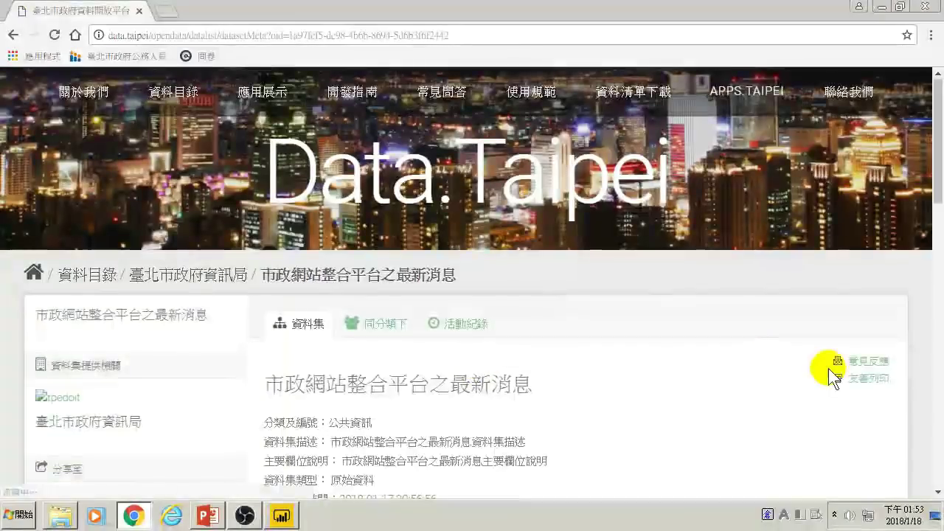
scroll(812, 372, down, 3)
click(859, 348)
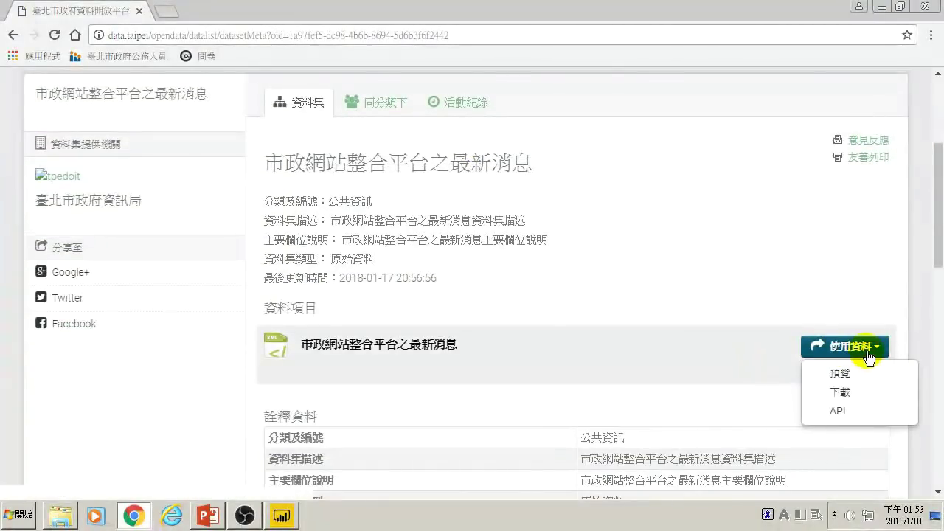
Copy the dataset's 下載 link address and minimize Chrome
right_click(842, 396)
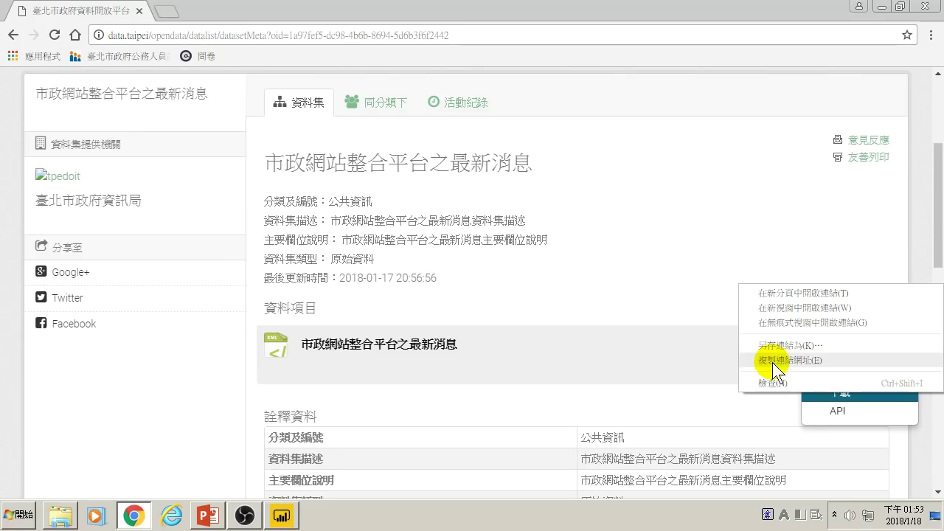
click(601, 261)
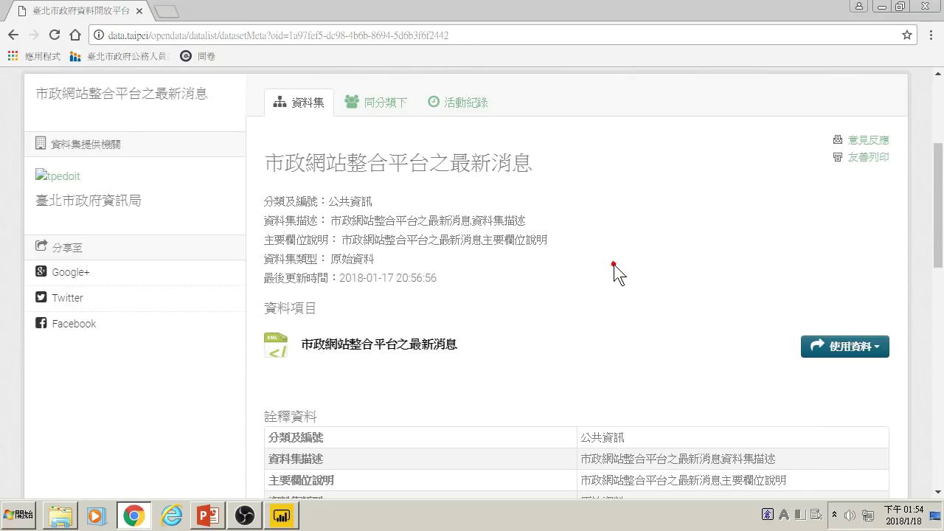
click(880, 6)
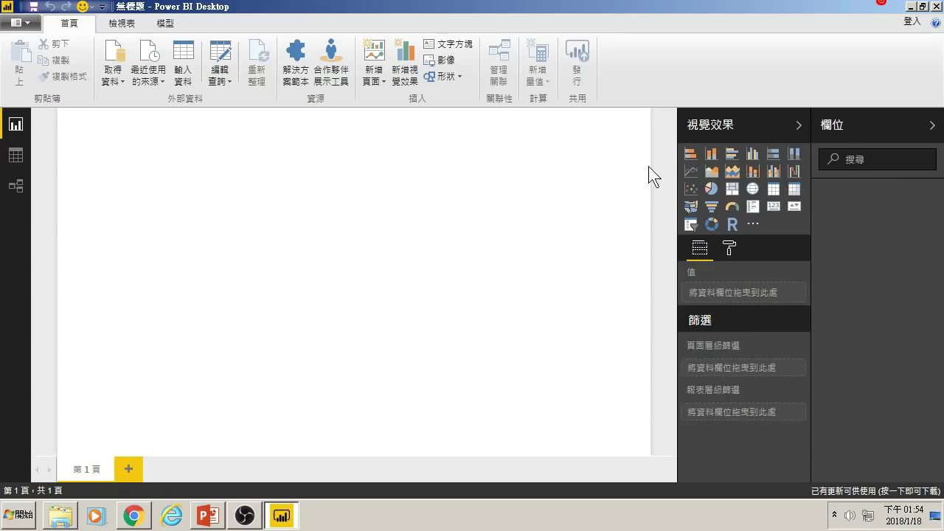
Connect to the XML file taipeiGov1 in Downloads via 取得資料 > 更多 > 檔案 > XML
click(111, 73)
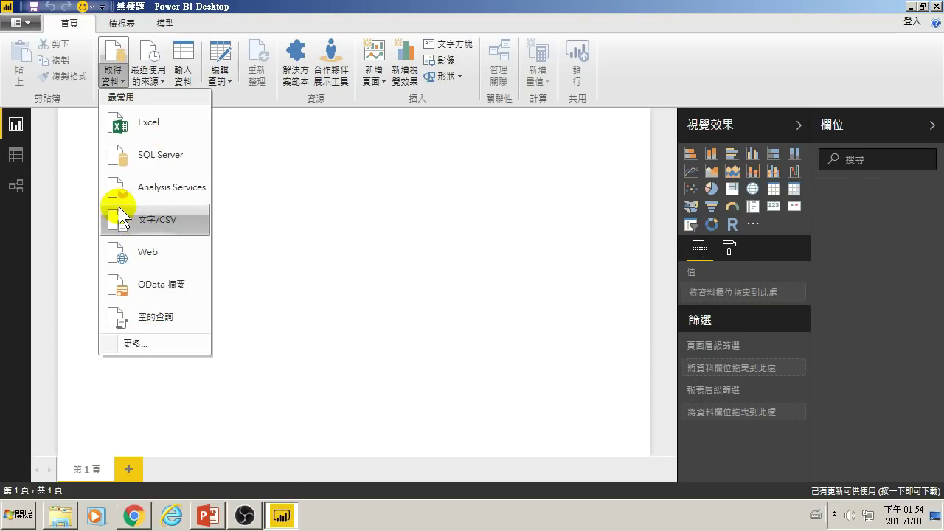
click(132, 344)
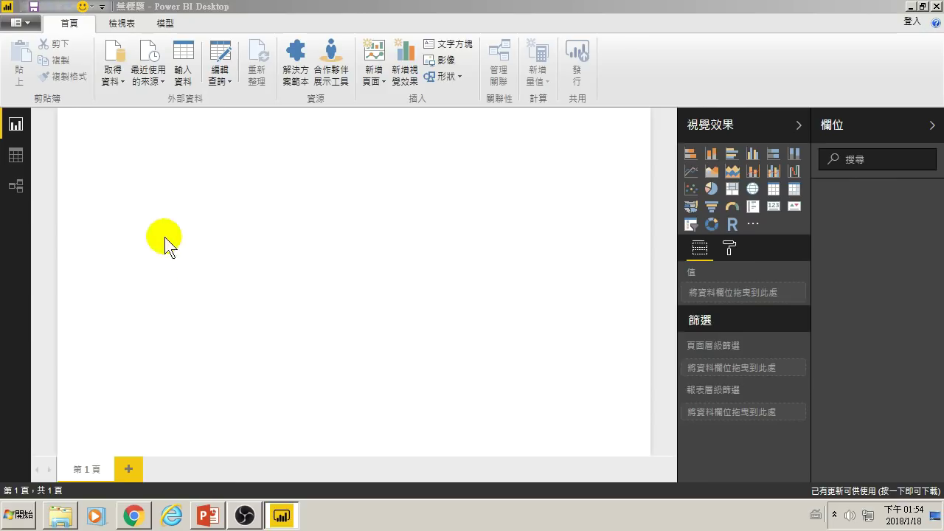
click(285, 118)
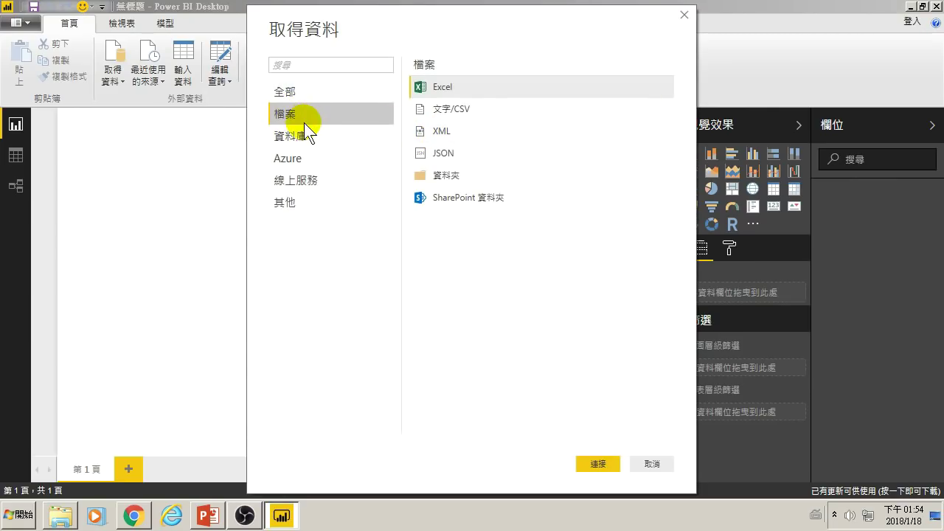
click(435, 130)
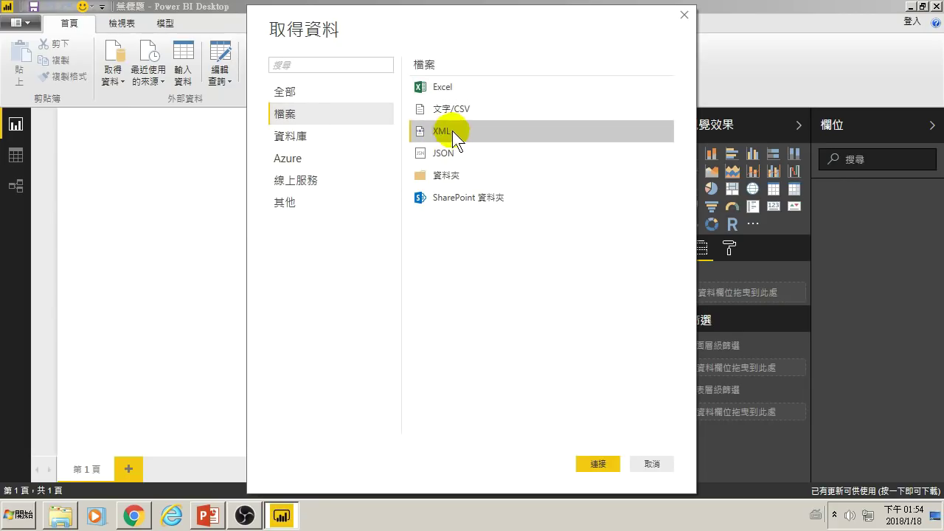
click(592, 462)
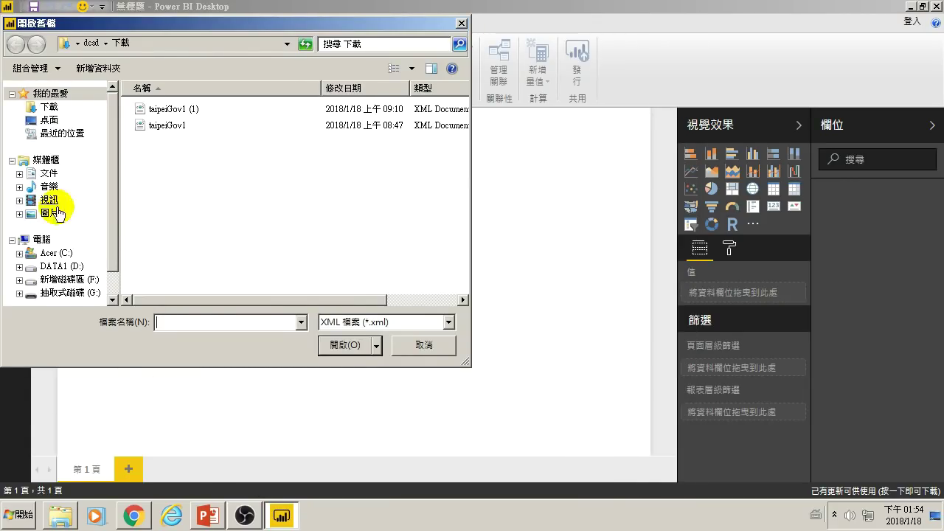
click(44, 107)
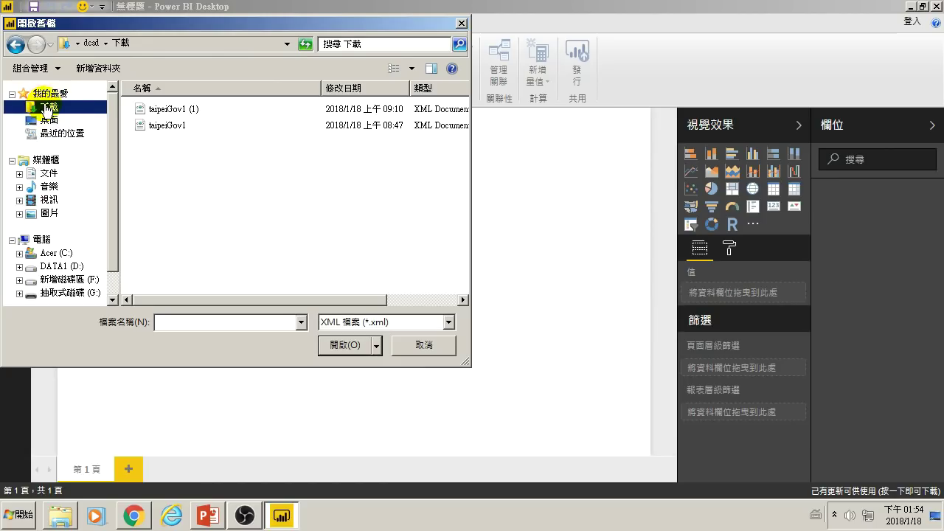
click(168, 126)
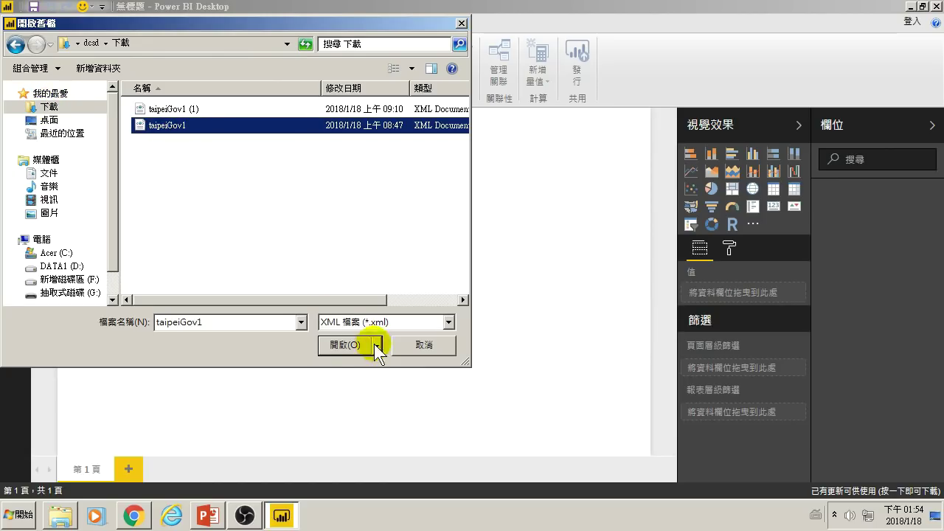
click(342, 345)
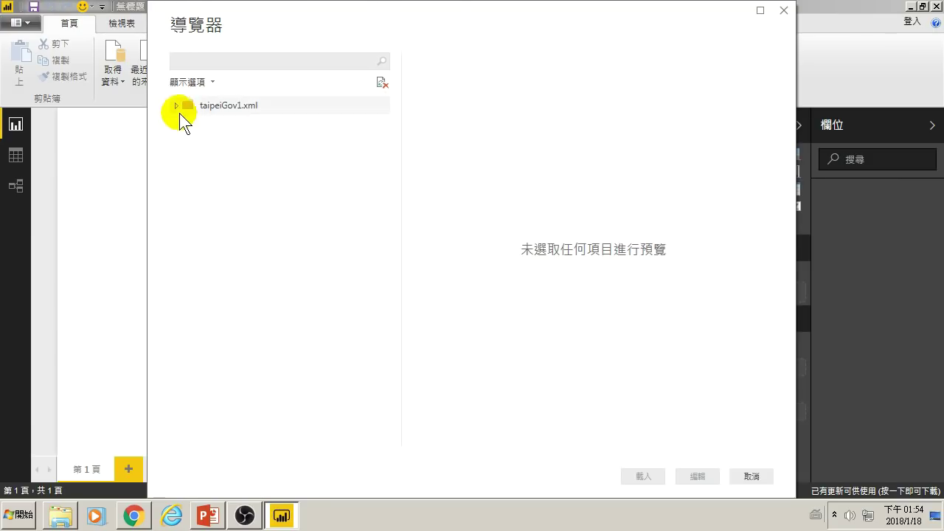
In the Navigator, check taipeiGov1.xml > datas > data and load its 16,479 rows
click(176, 104)
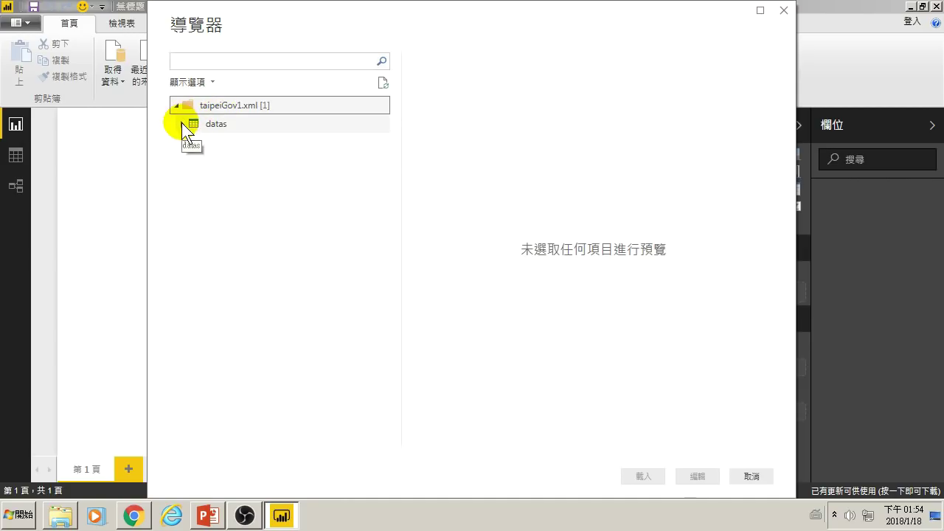
click(182, 123)
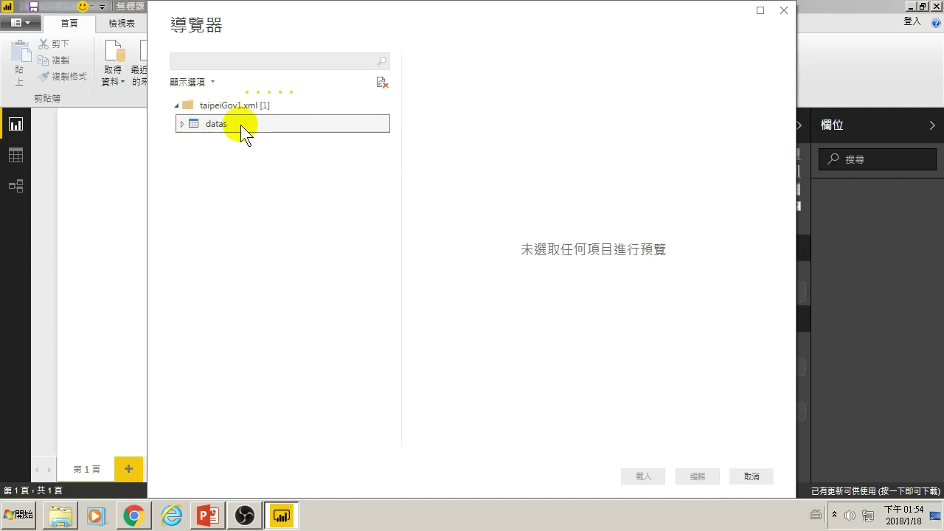
click(196, 140)
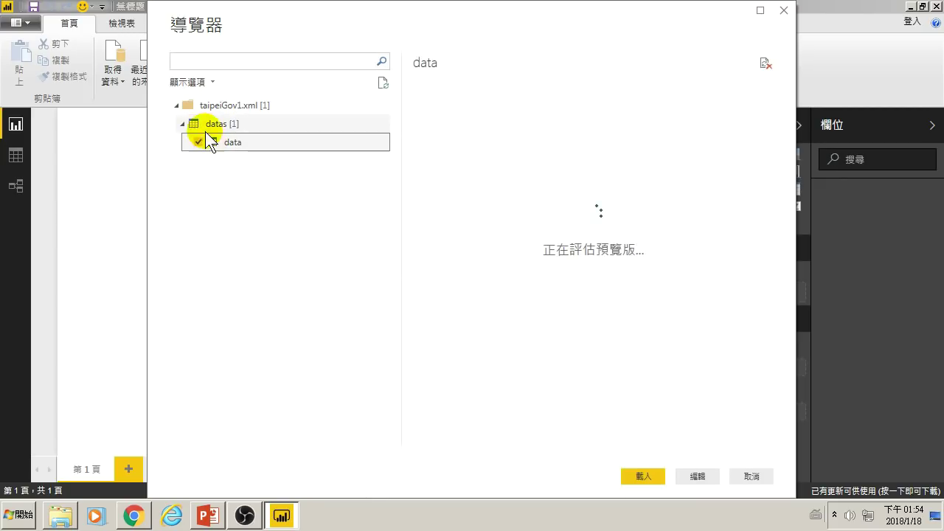
click(643, 476)
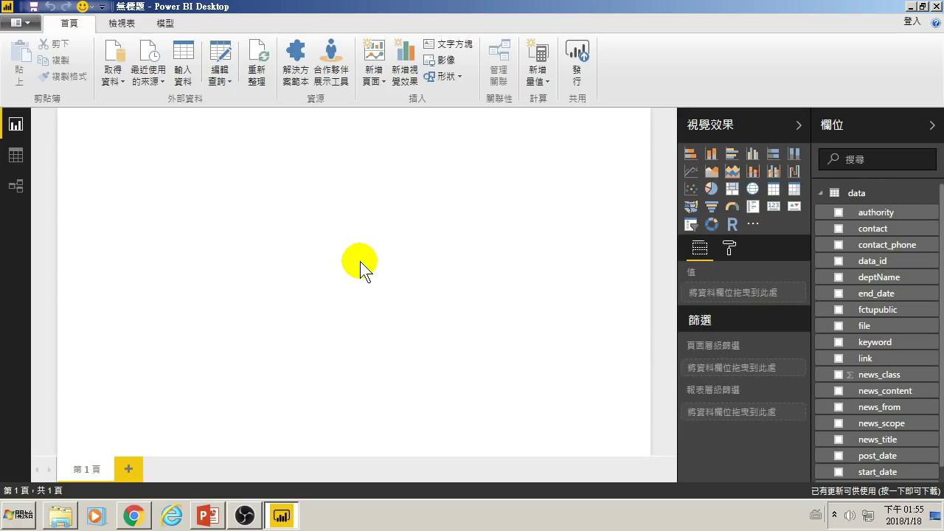
Collapse and re-expand the data table's fields, then switch to the Data view
click(843, 194)
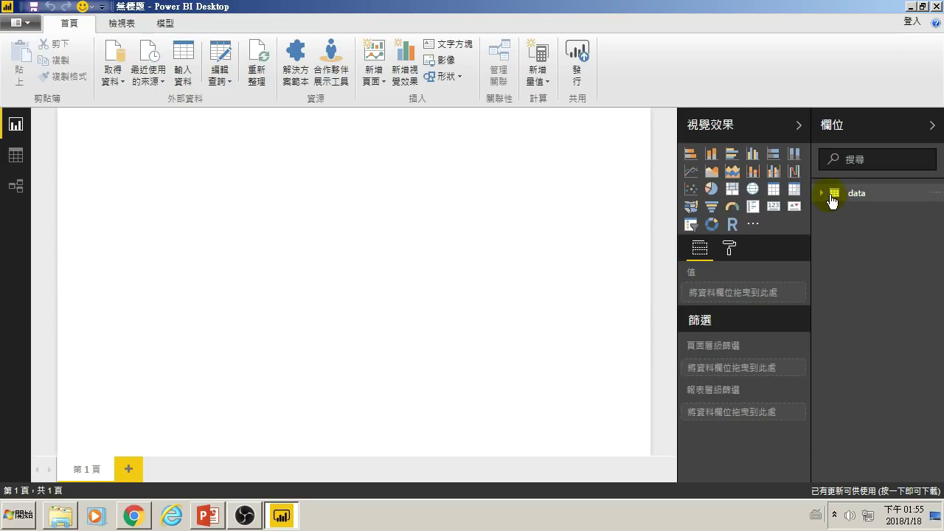
click(835, 202)
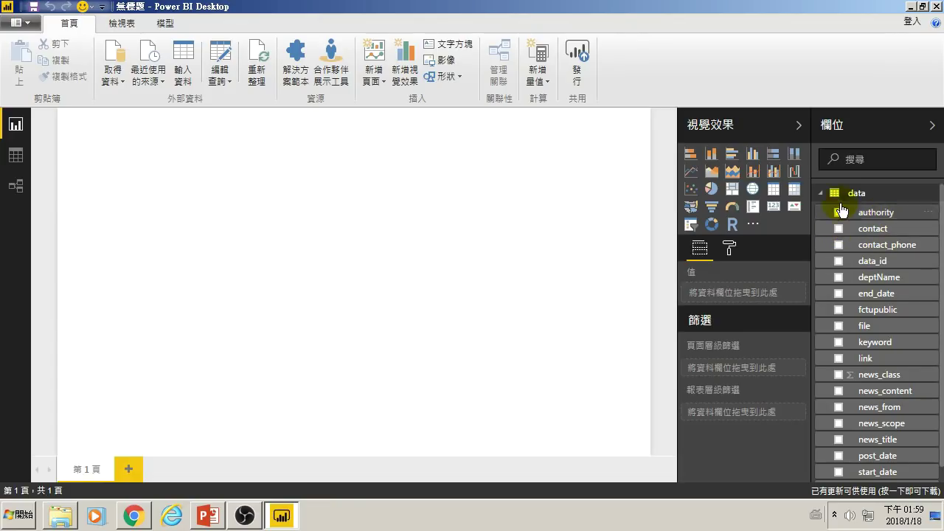
click(853, 195)
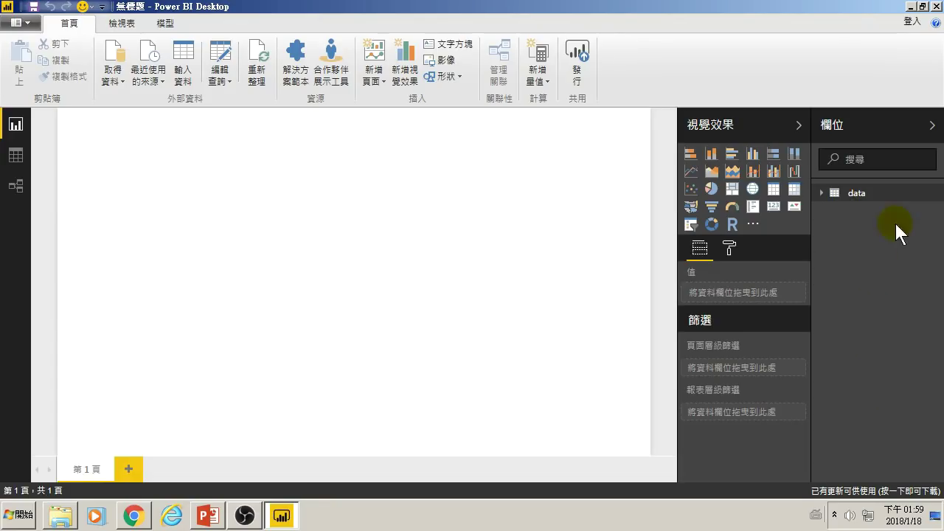
click(823, 193)
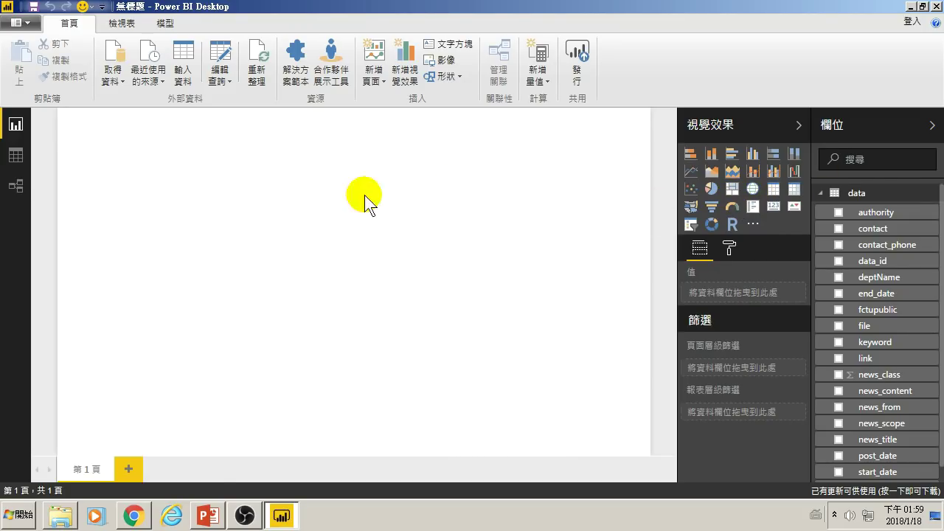
click(17, 156)
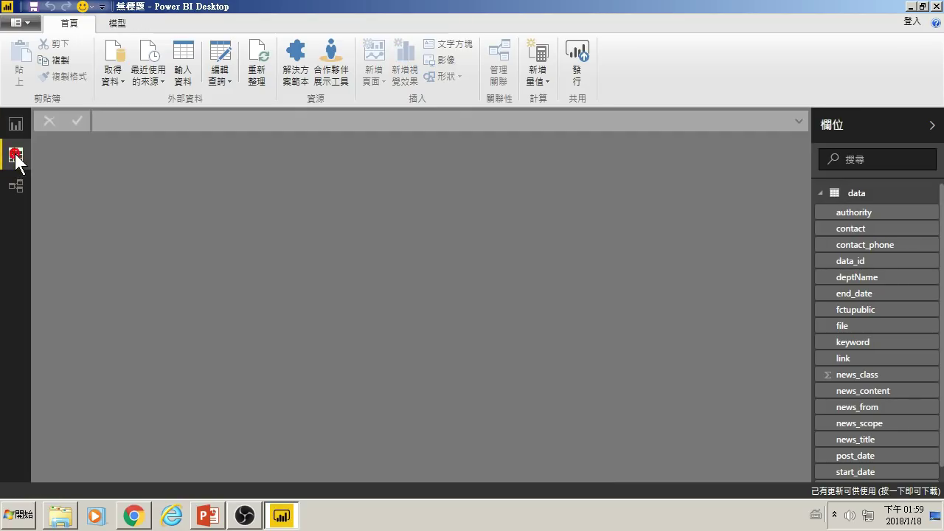
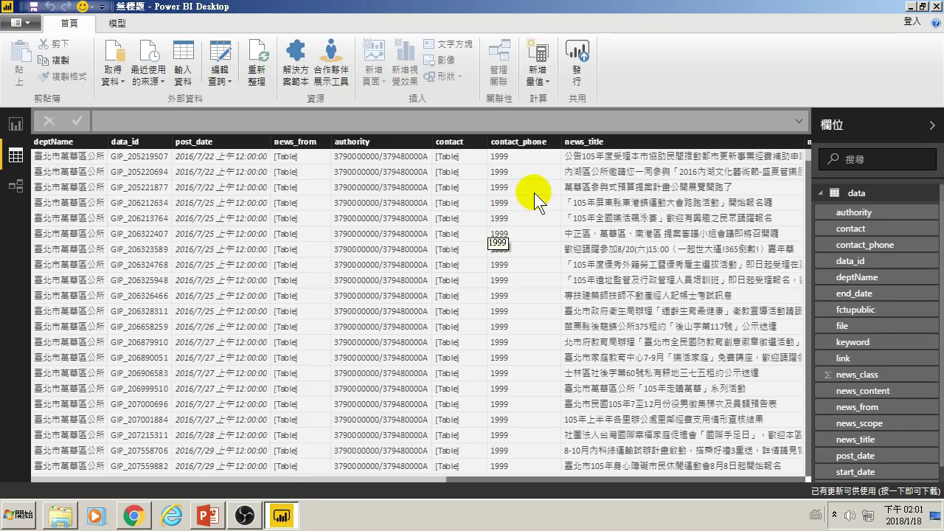
Scroll the data grid right to show the news_title, news_content, start_date and end_date columns
scroll(533, 190, down, 3)
scroll(527, 193, up, 3)
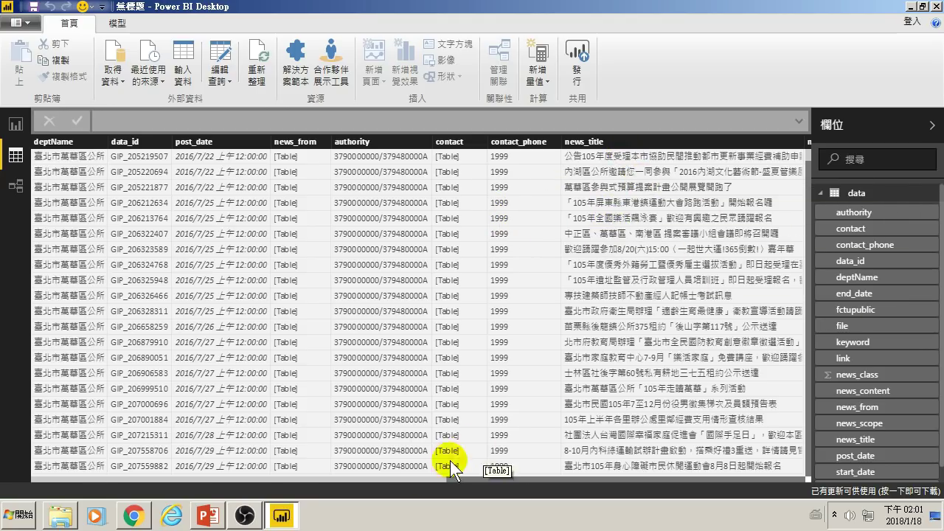
drag(418, 478, 676, 467)
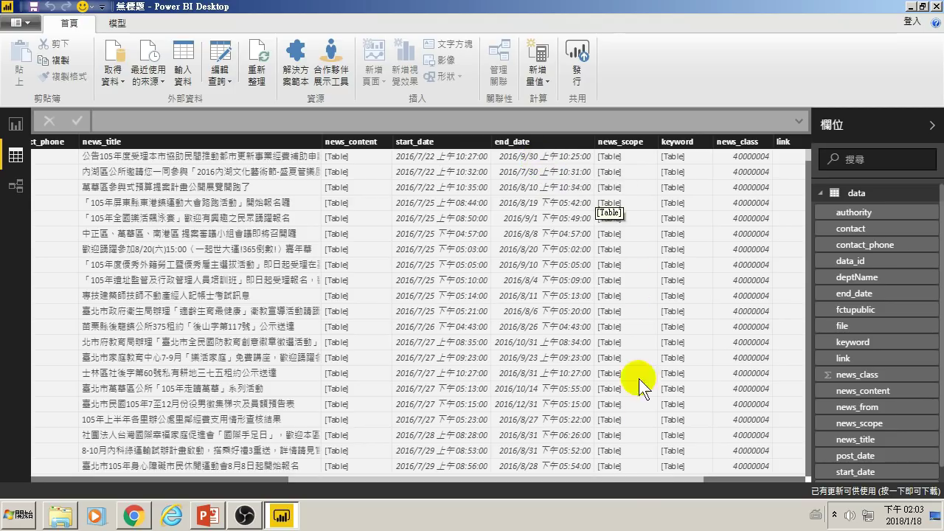
drag(634, 478, 775, 468)
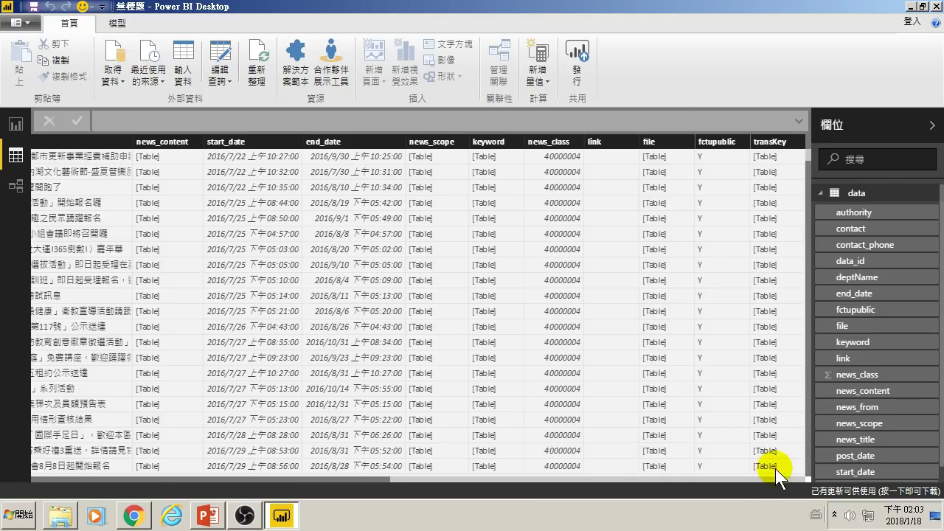
Browse down through the 16479 rows, then return the grid to row 1 and the deptName column
scroll(697, 202, down, 3)
scroll(698, 202, up, 3)
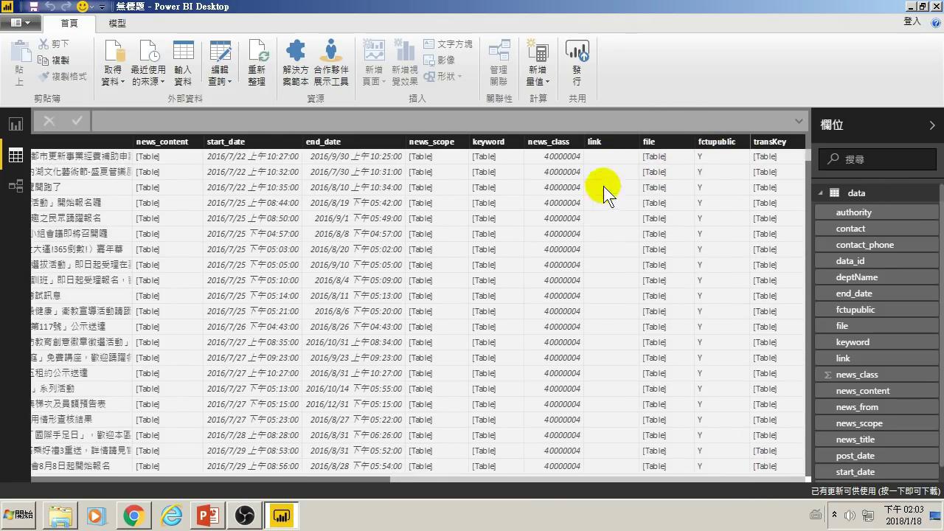
scroll(626, 270, down, 20)
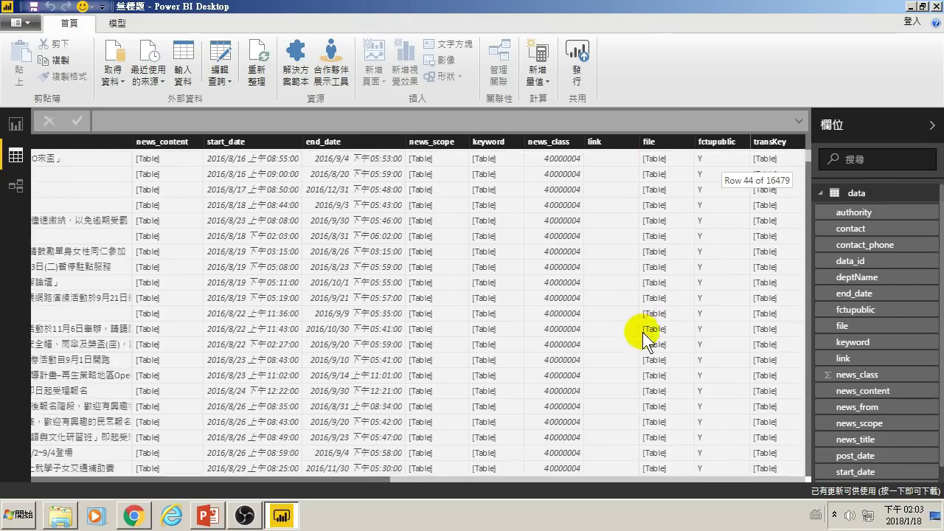
scroll(644, 339, down, 20)
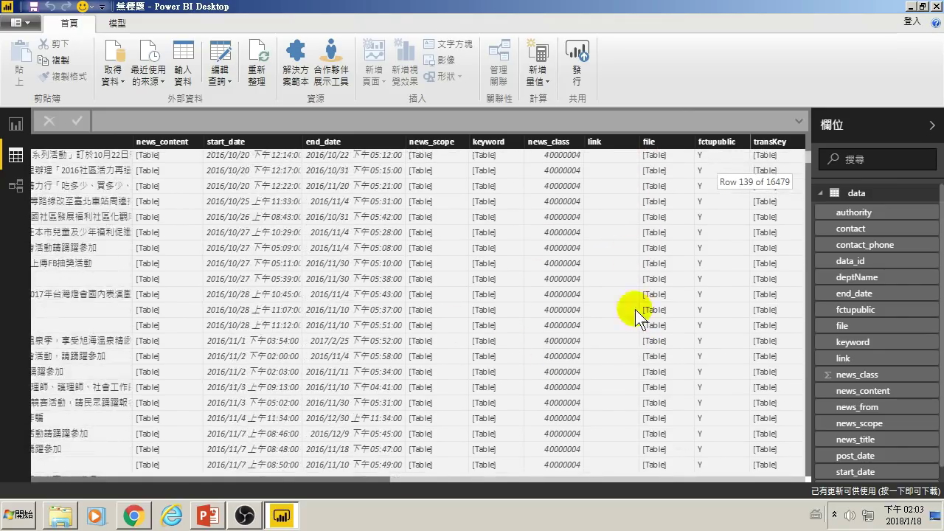
scroll(568, 309, down, 7)
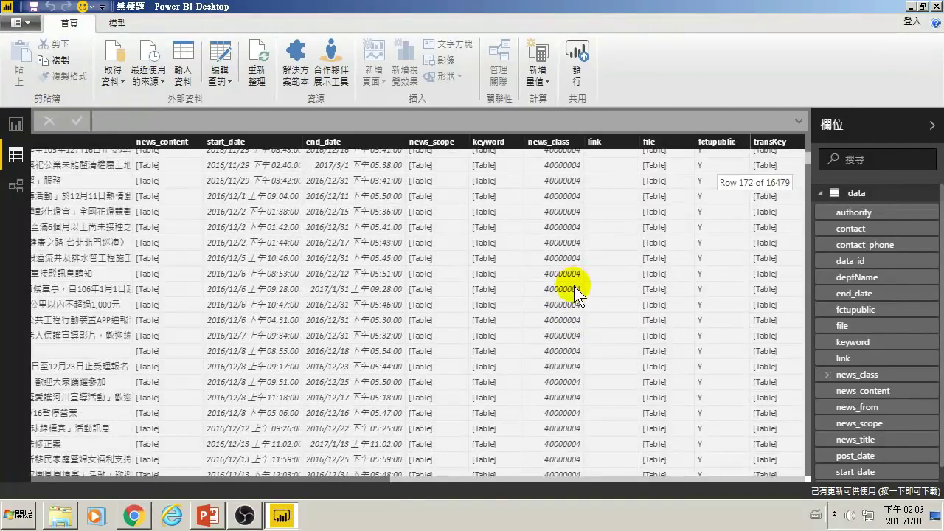
drag(510, 477, 155, 483)
scroll(158, 358, up, 18)
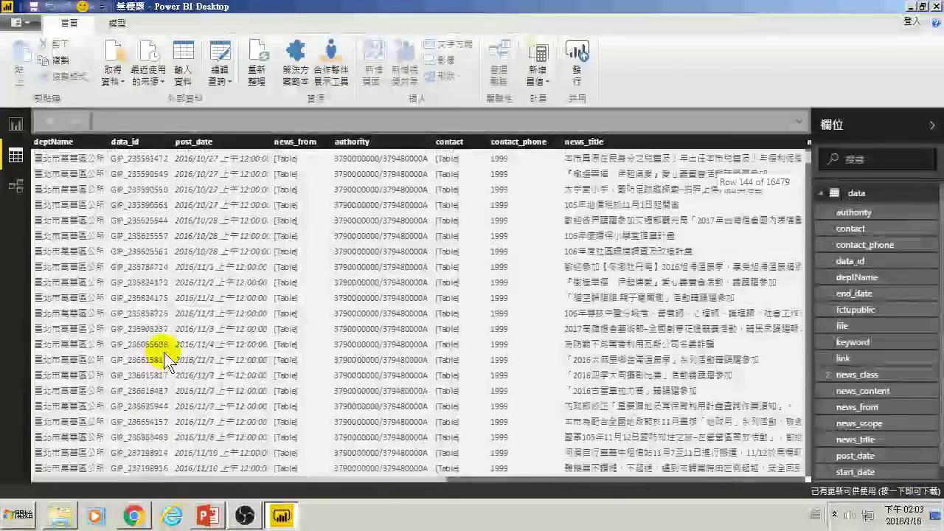
scroll(169, 328, up, 20)
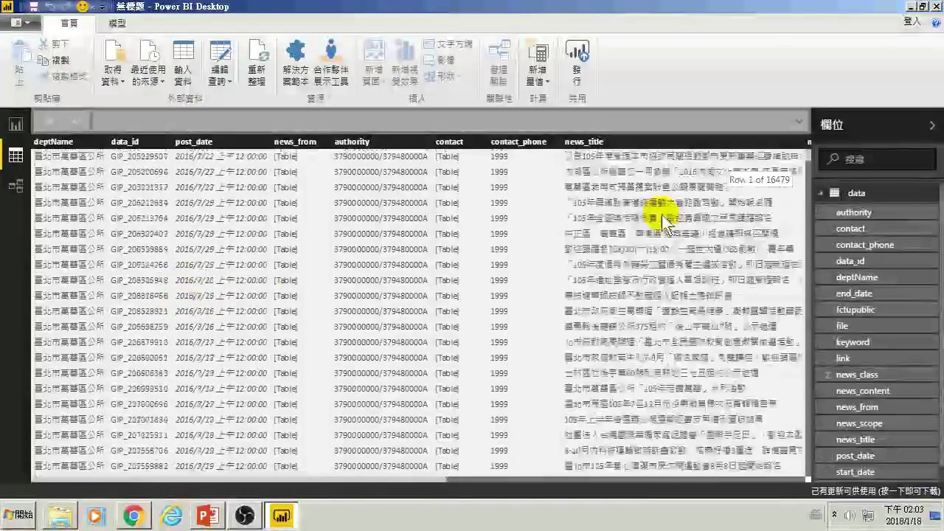
Select the deptName column to show its 185 distinct values out of 16,479 rows
click(73, 157)
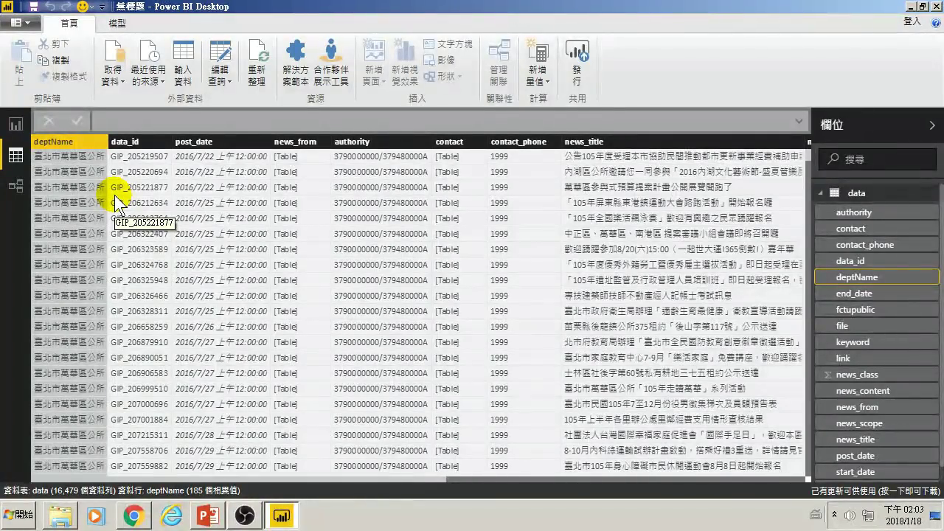
click(67, 156)
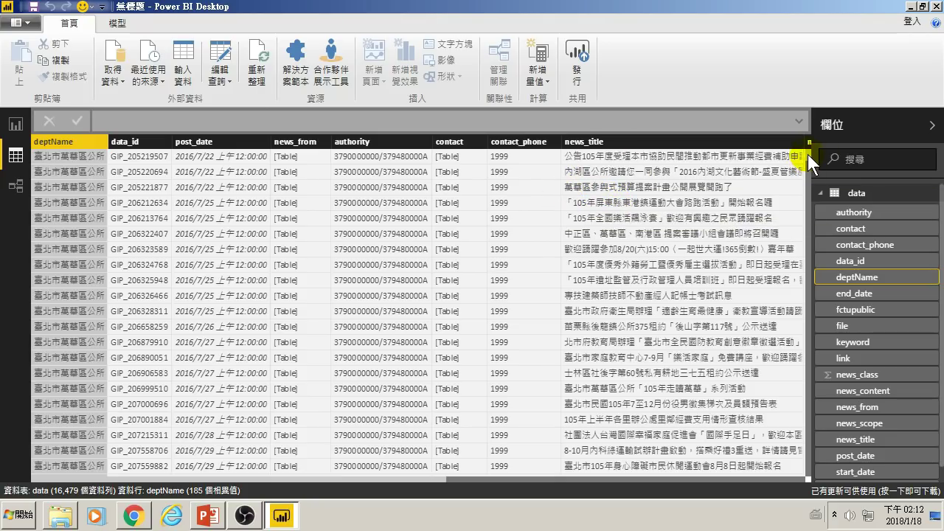
drag(807, 154, 807, 157)
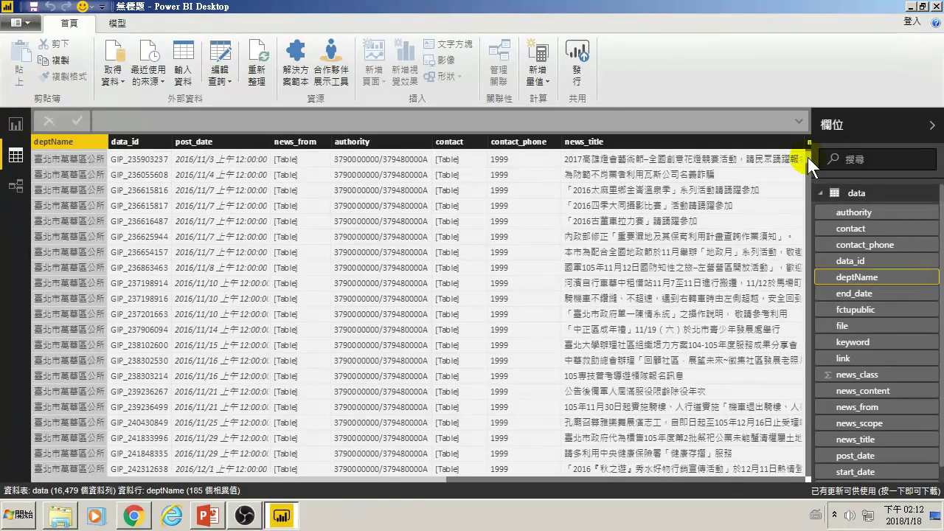
drag(808, 158, 807, 131)
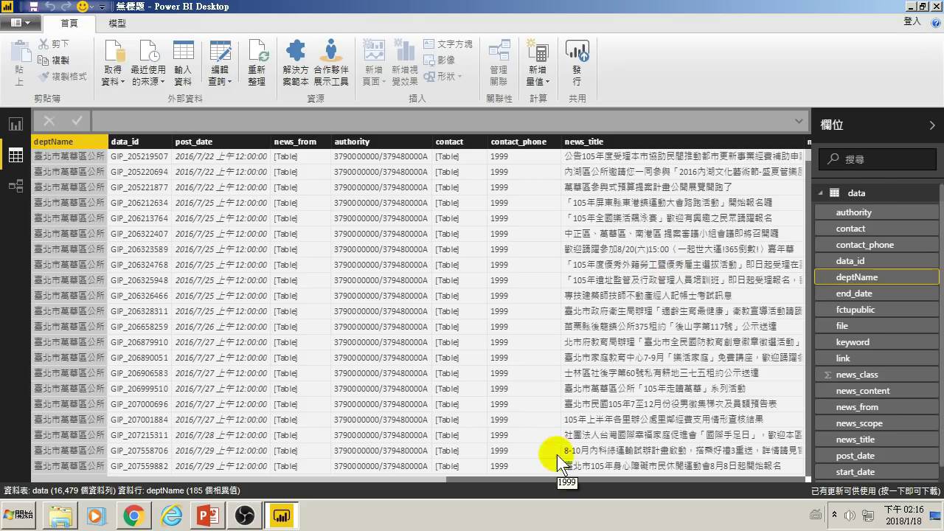
drag(435, 481, 709, 469)
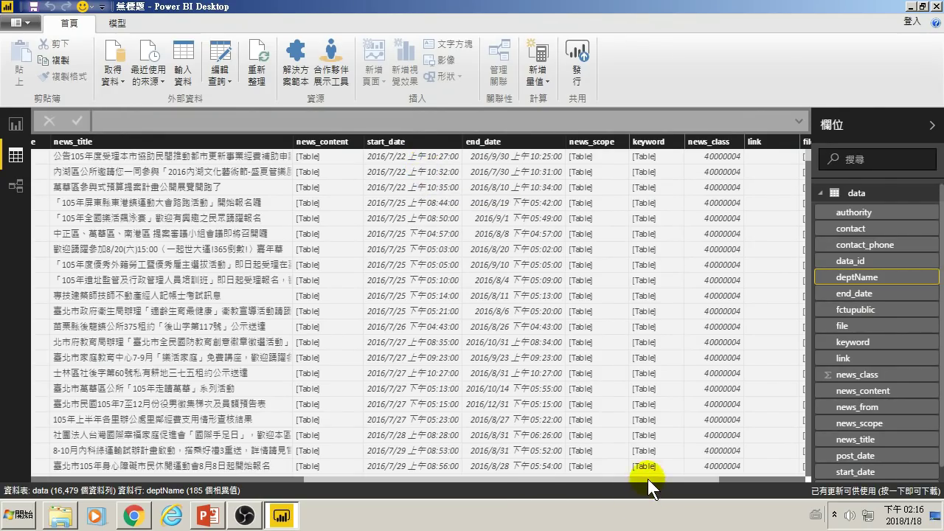
Scroll the table back left and switch to the blank report page 第 1 頁
drag(647, 478, 316, 474)
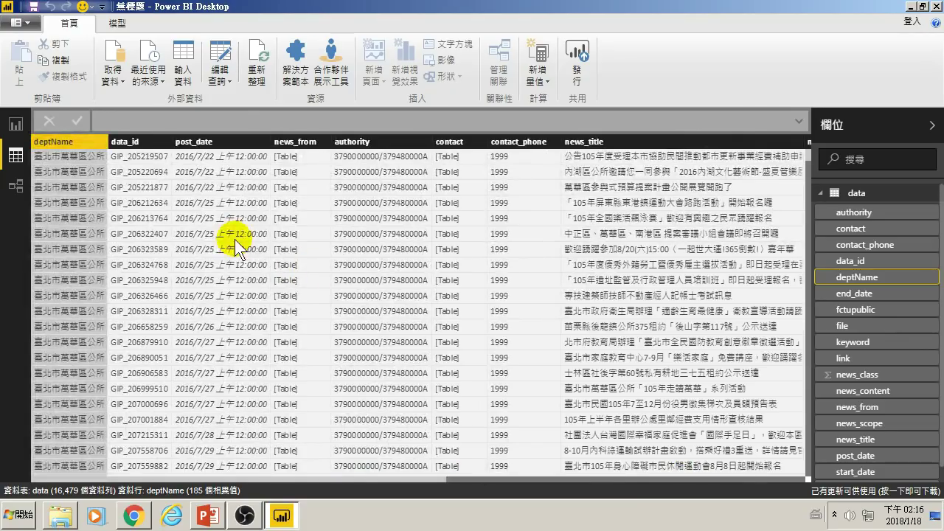
click(12, 126)
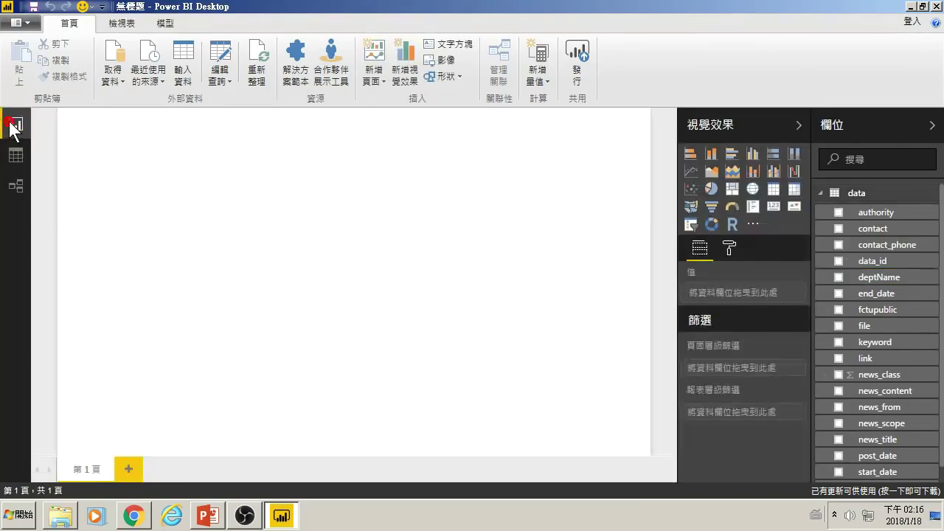
Switch from the blank report page back to Data view showing the news records table
click(639, 255)
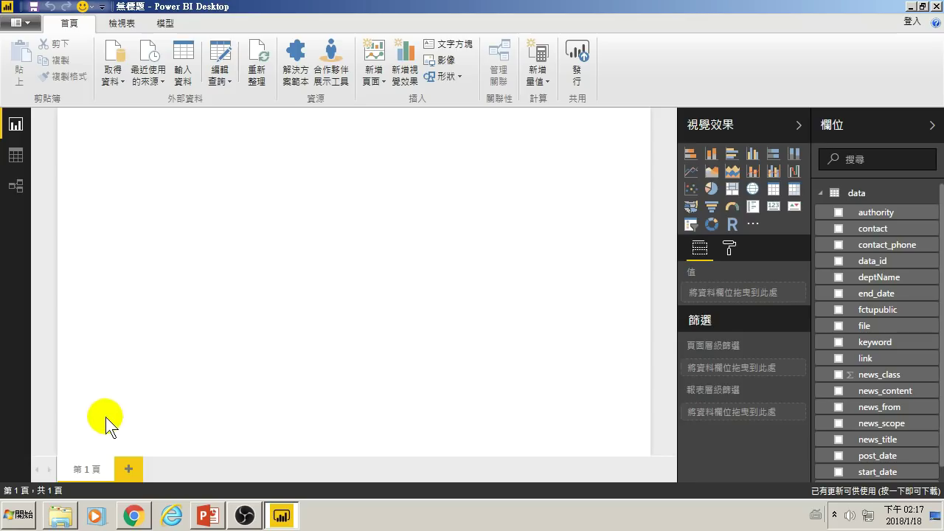
click(16, 127)
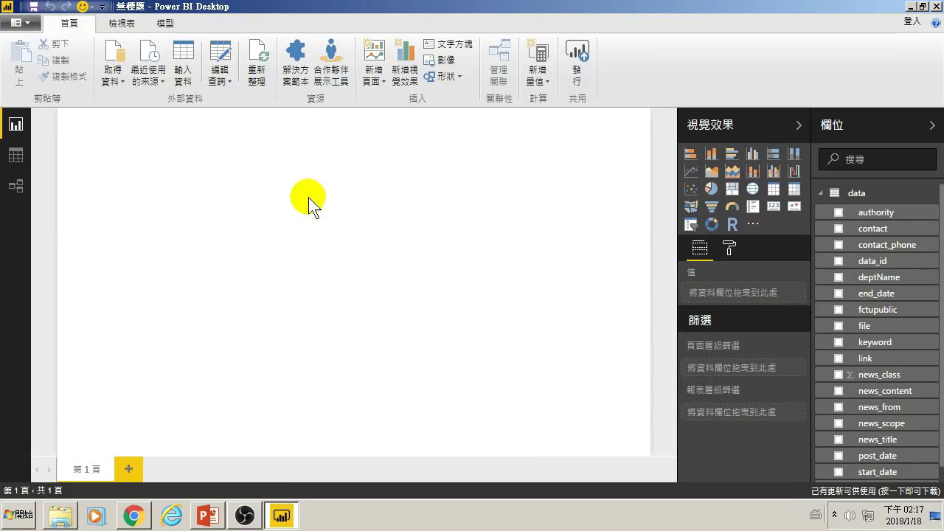
click(21, 153)
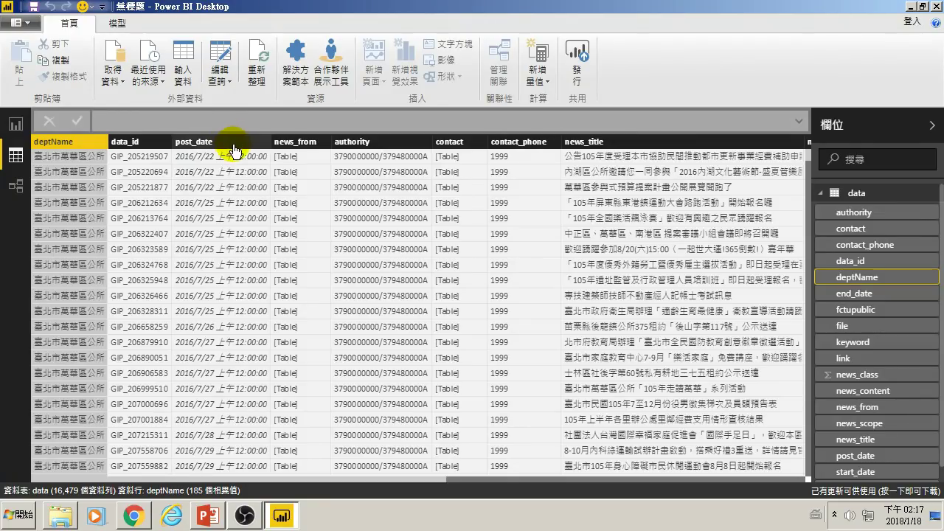
Scroll the table back left and switch to the blank report page 第 1 頁
drag(435, 479, 656, 479)
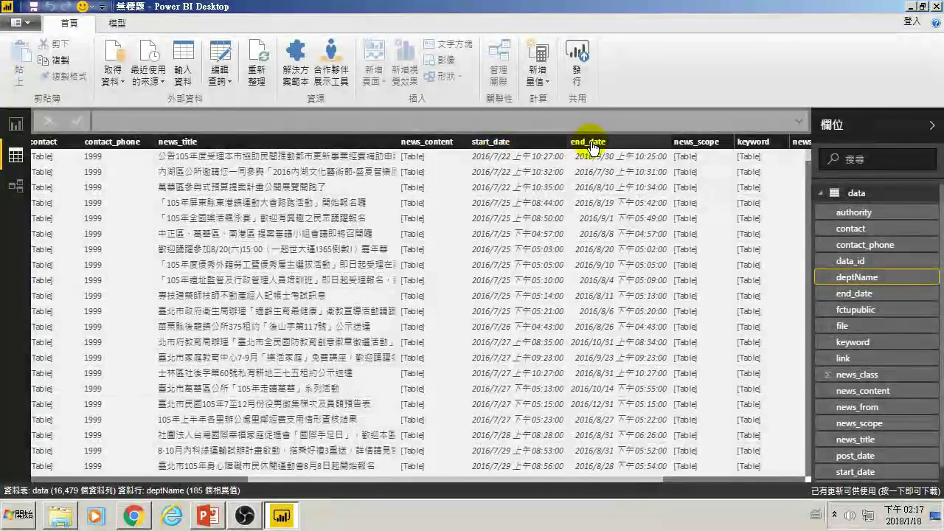
drag(591, 479, 343, 479)
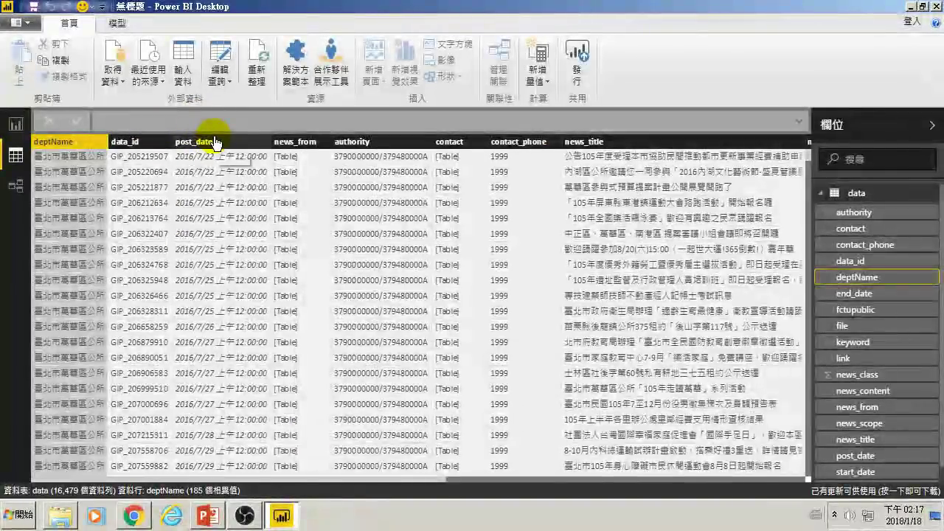
click(16, 124)
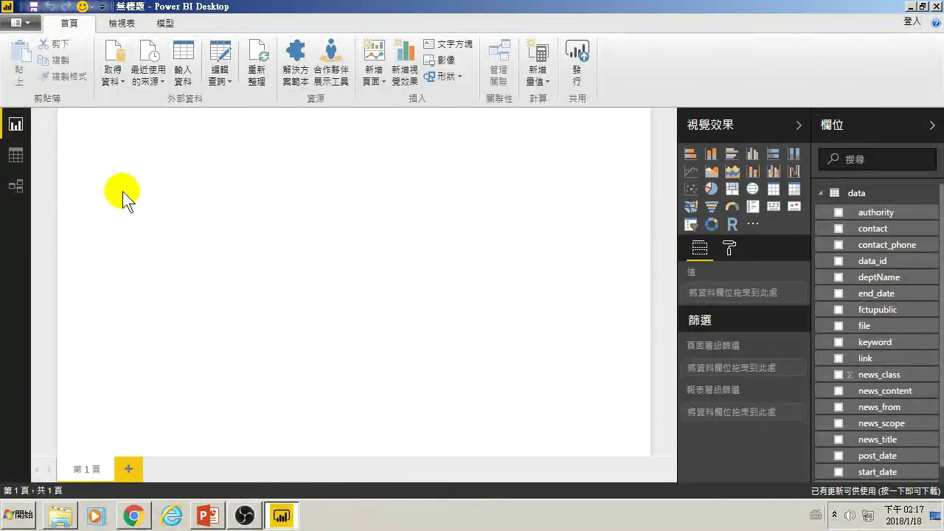
Insert an empty clustered column chart onto report page 第 1 頁
click(15, 123)
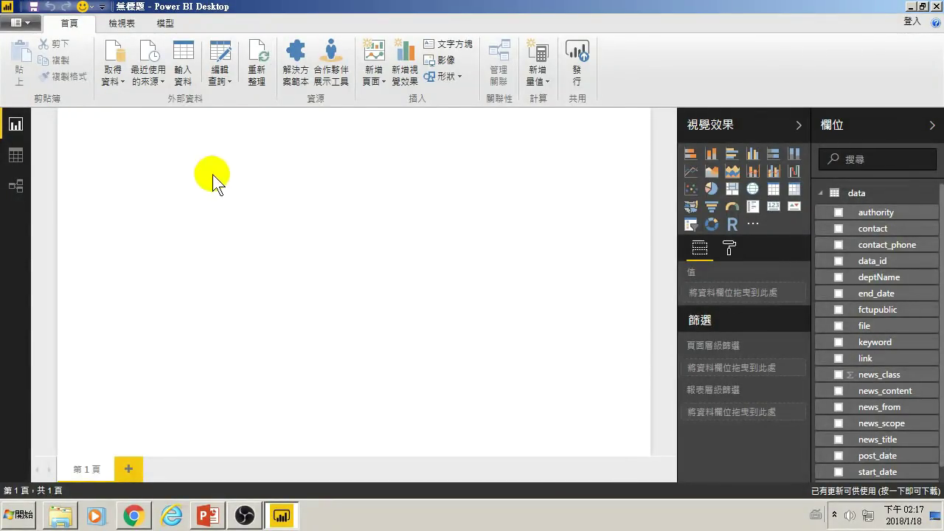
click(754, 155)
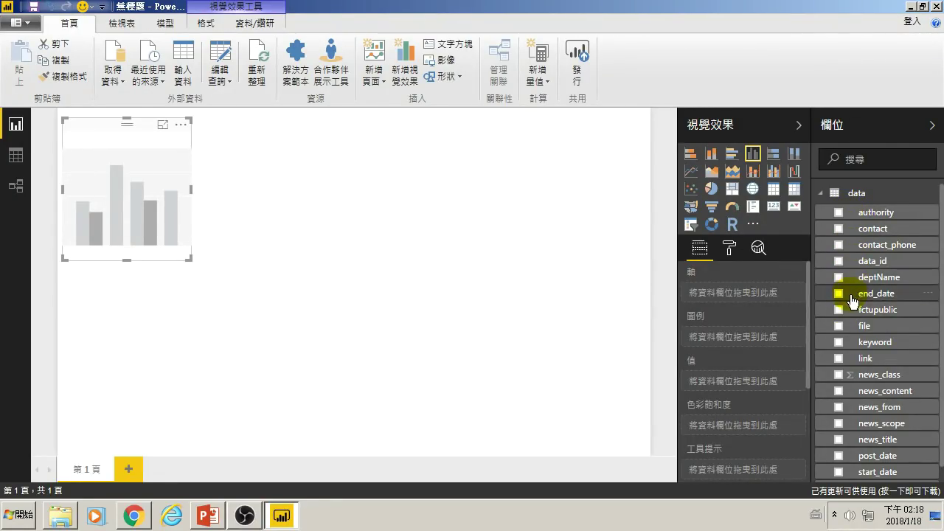
Add post_date with its year/quarter/month/day hierarchy to the chart axis, then check the data table
click(838, 457)
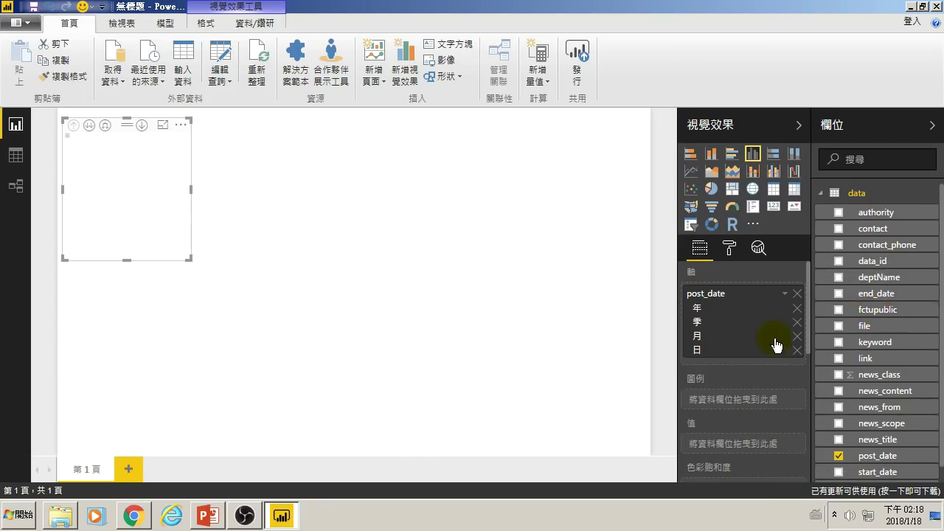
click(16, 156)
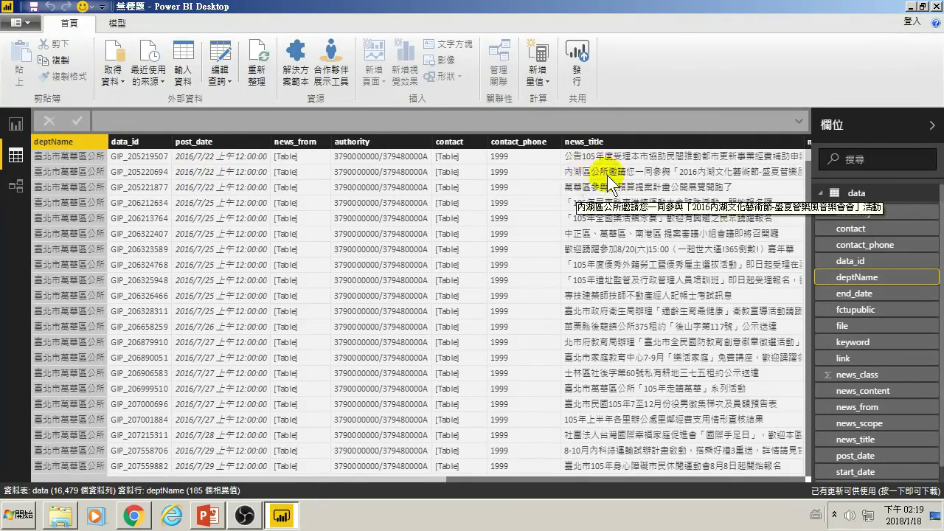
Switch between Report and Data view, ending on the 第 1 頁 chart with post_date axis
click(11, 123)
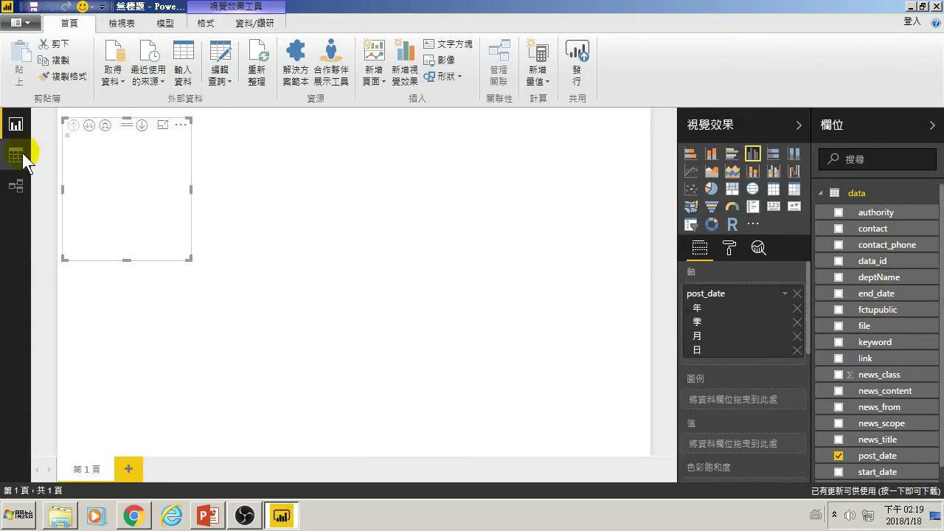
click(16, 155)
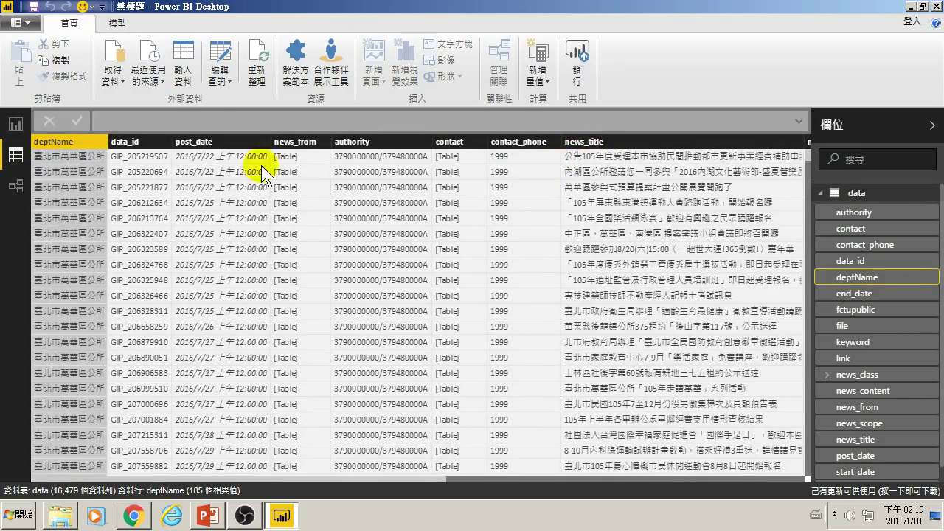
click(15, 124)
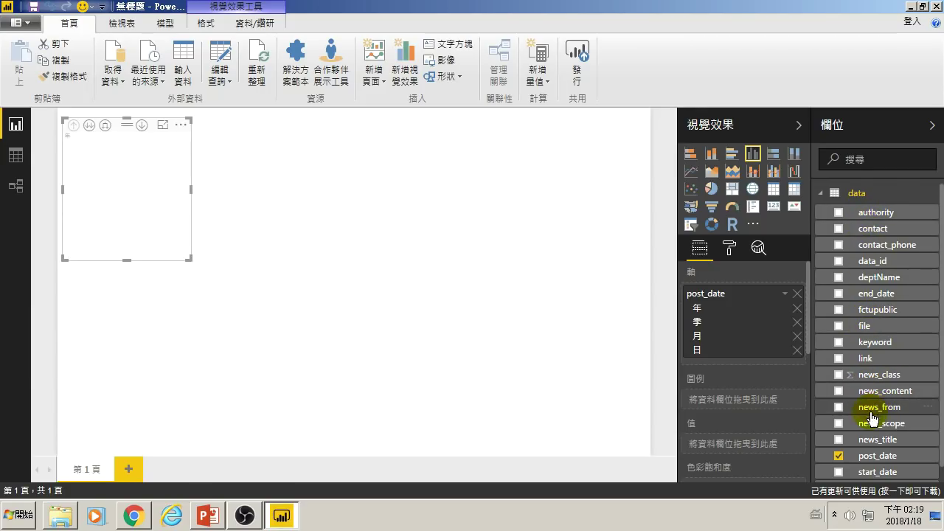
Put Count of news_title in the chart's Values, showing 2015–2018 bars, and enlarge the chart
drag(867, 441, 848, 424)
click(839, 426)
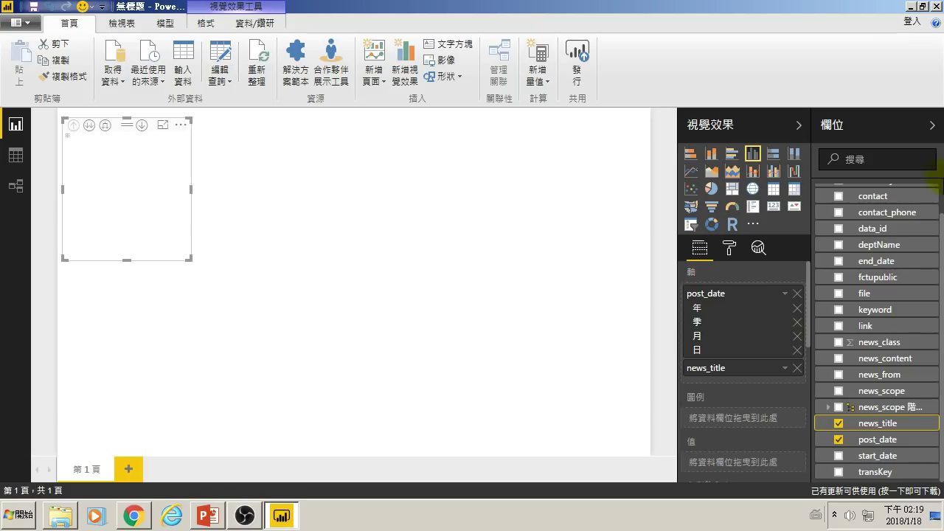
drag(708, 371, 710, 458)
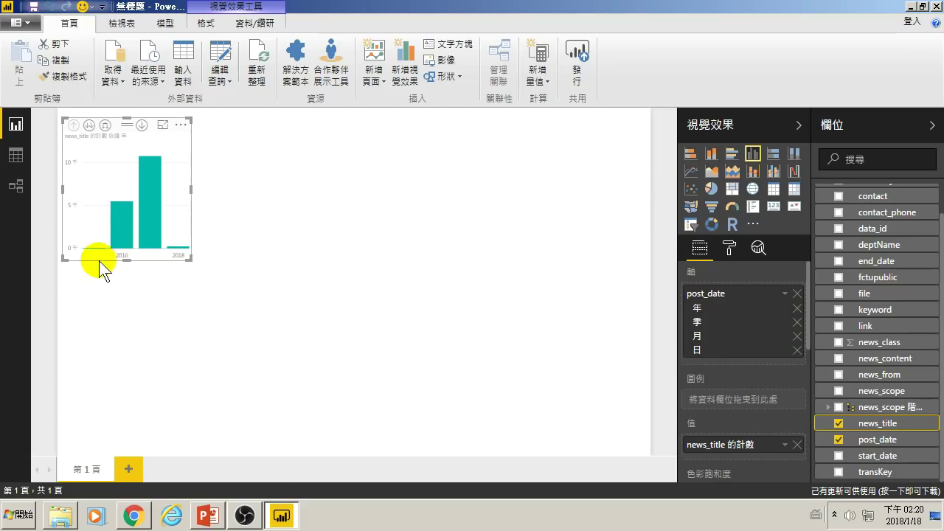
drag(190, 262, 648, 451)
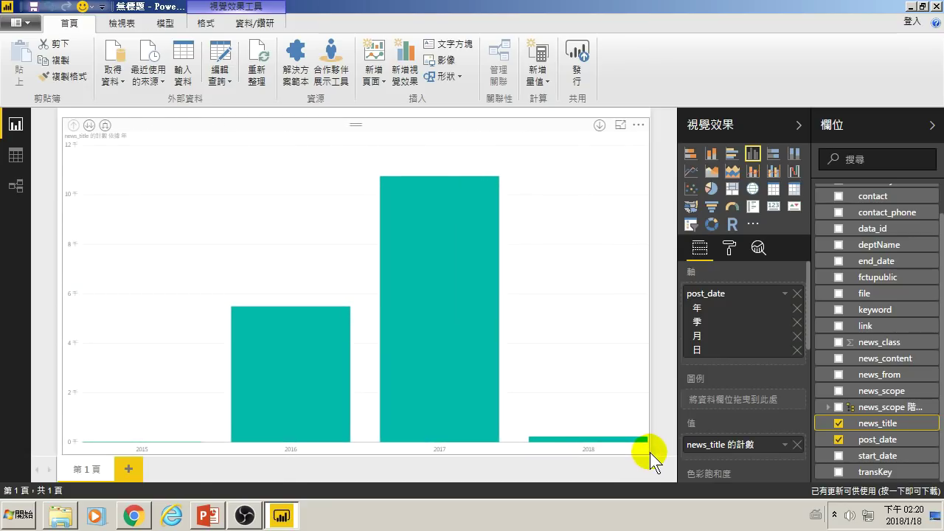
click(176, 456)
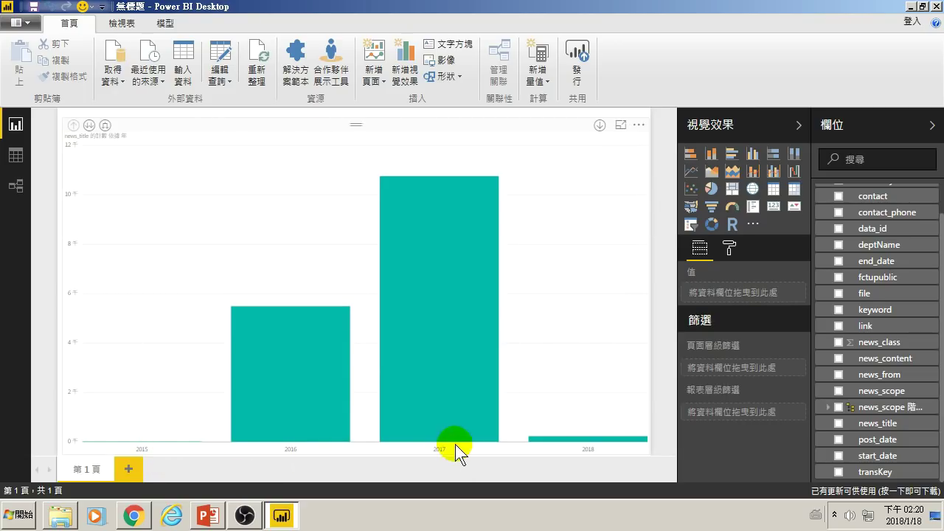
click(548, 332)
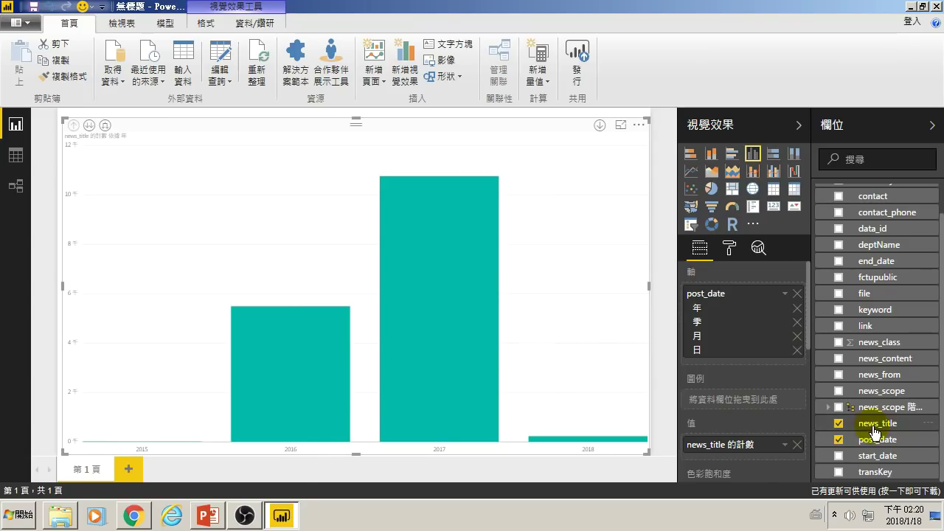
mouse_move(433, 243)
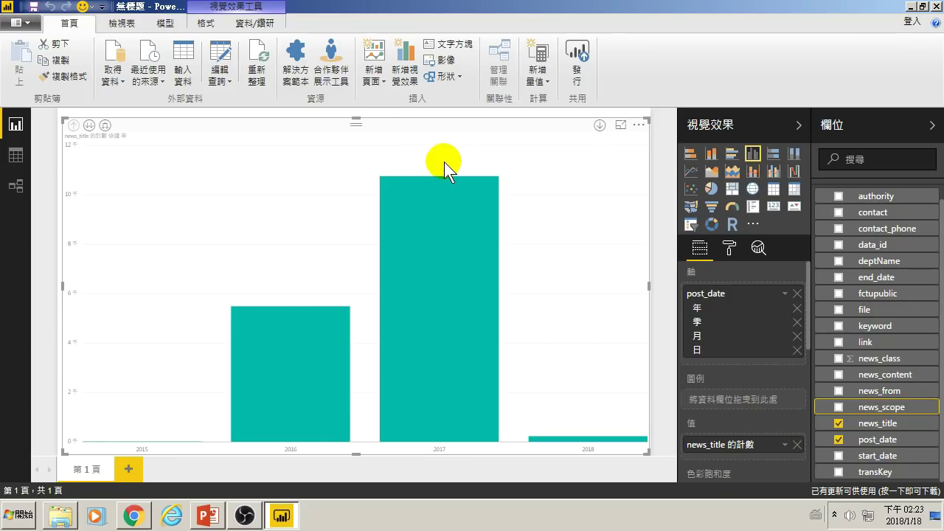
mouse_move(442, 178)
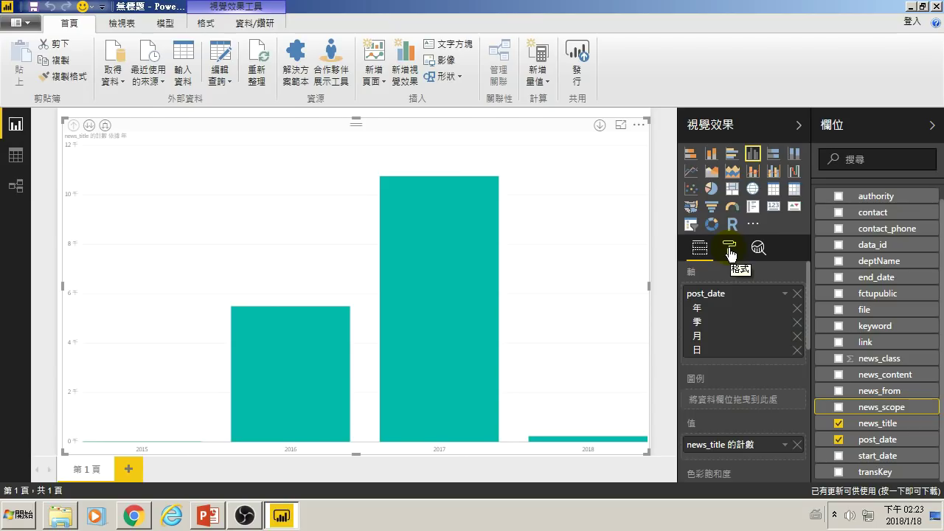
click(730, 252)
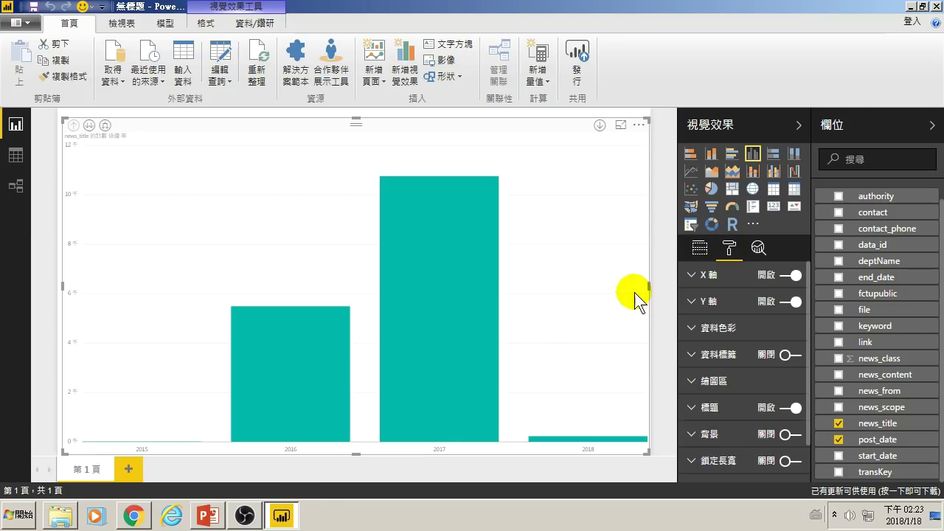
mouse_move(601, 441)
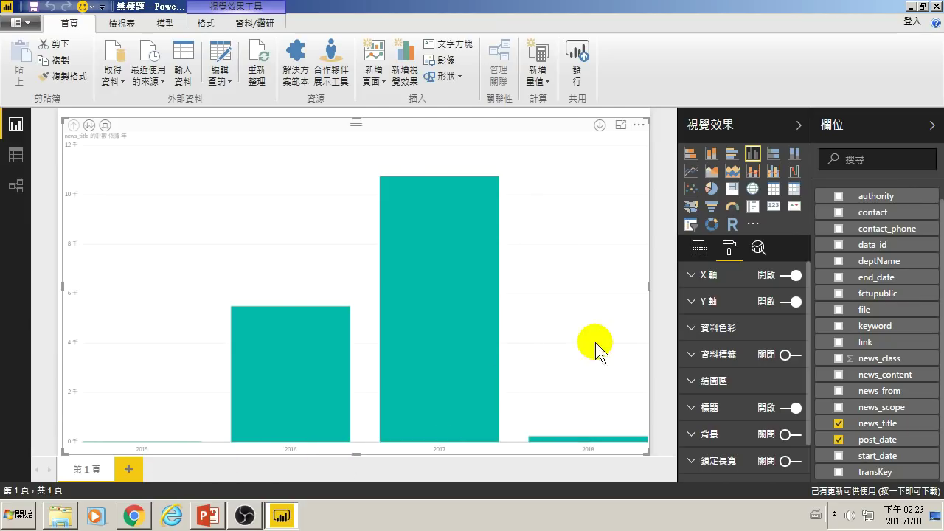
click(795, 276)
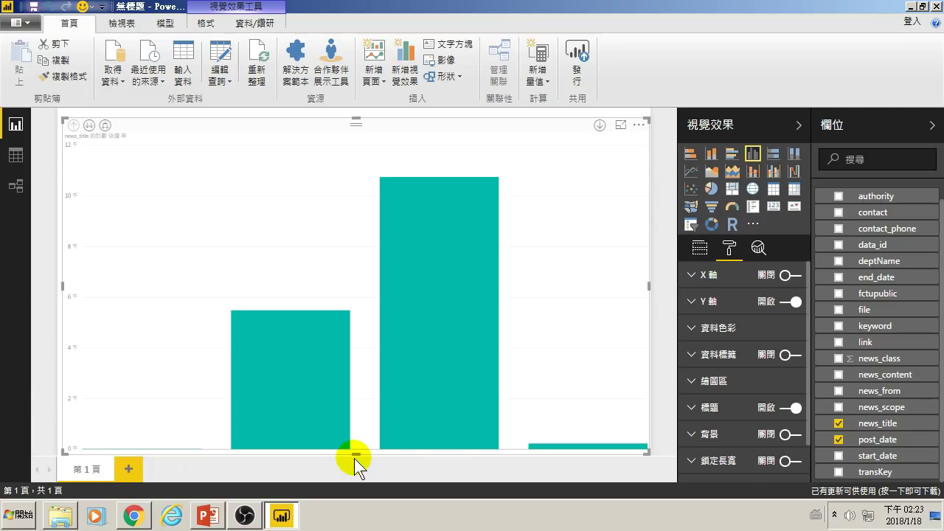
click(785, 276)
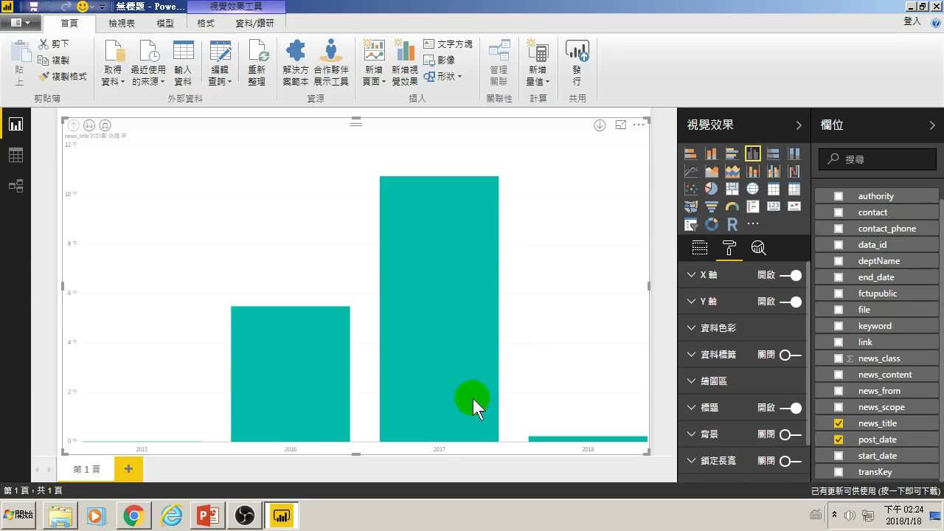
Make the X 軸 year labels black and set their text size to 18
mouse_move(312, 349)
click(692, 276)
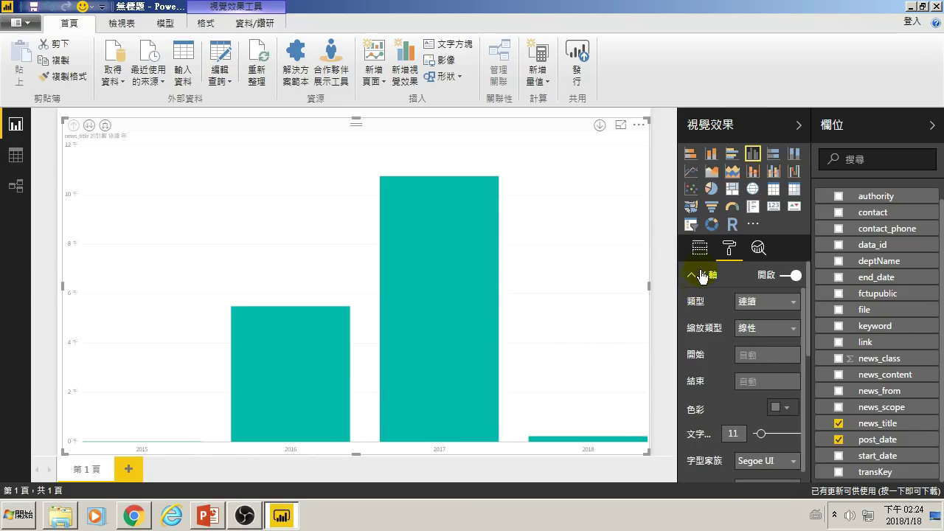
click(782, 407)
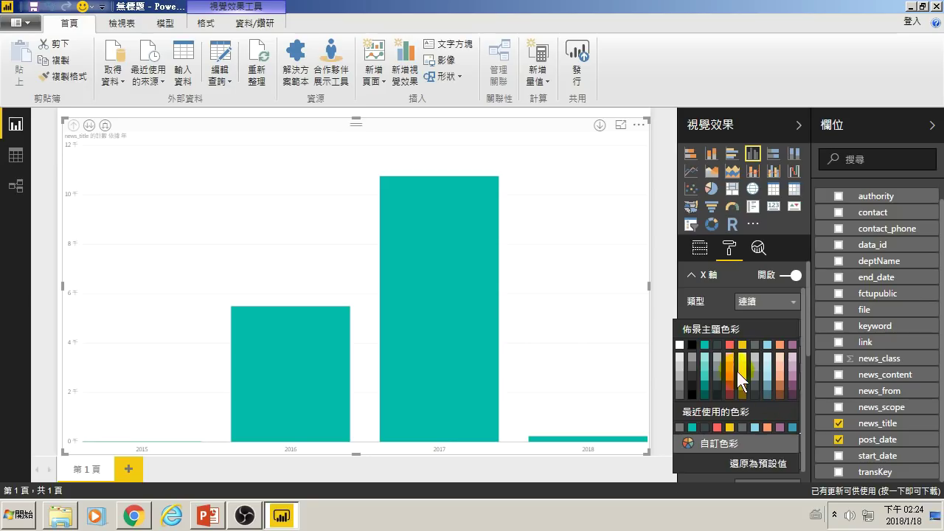
click(692, 344)
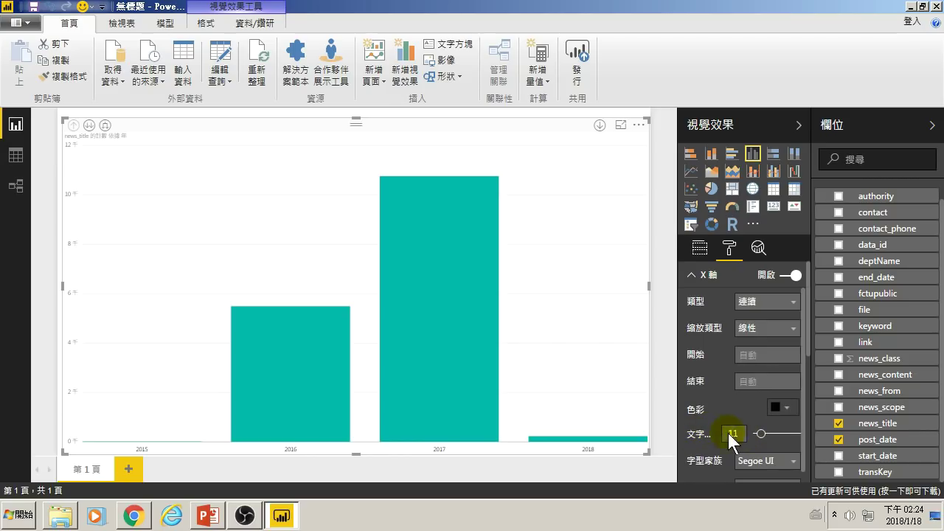
drag(762, 439, 772, 440)
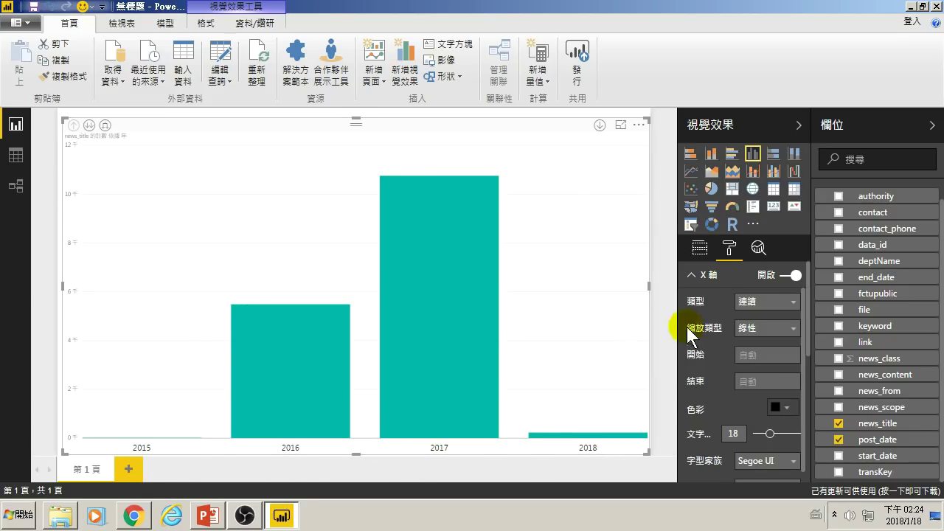
click(692, 275)
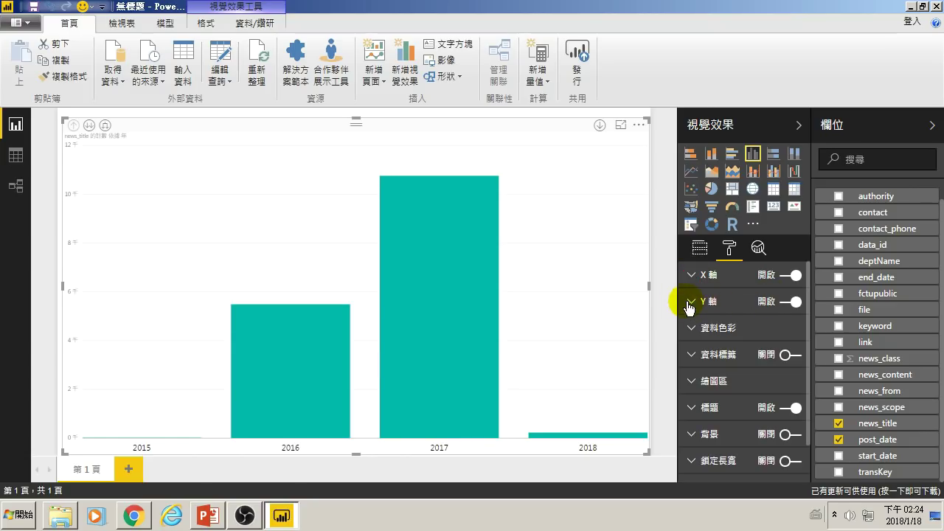
click(692, 302)
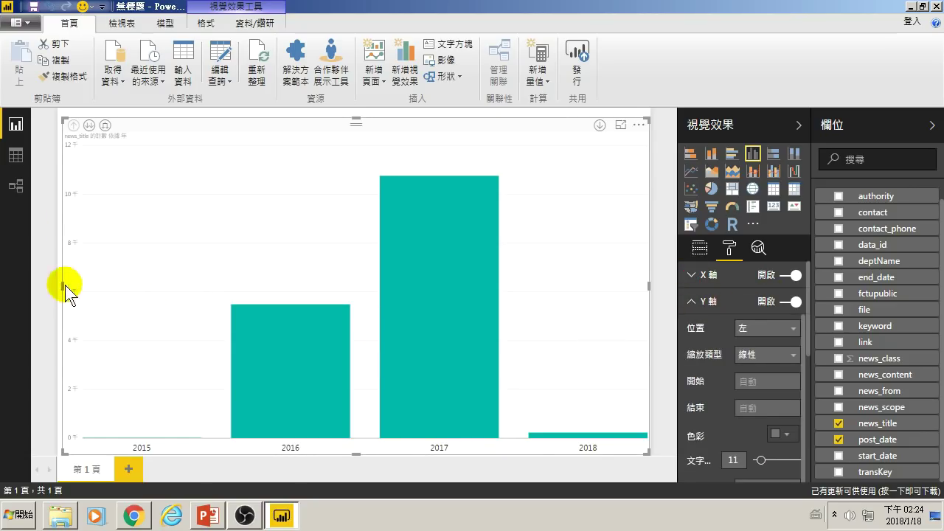
Set the Y 軸 value labels to black with text size 18
click(789, 435)
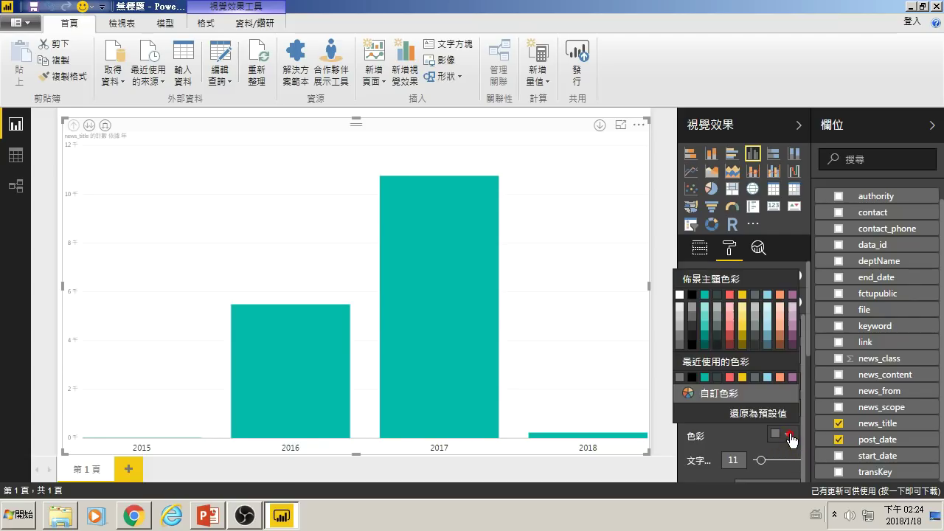
click(692, 303)
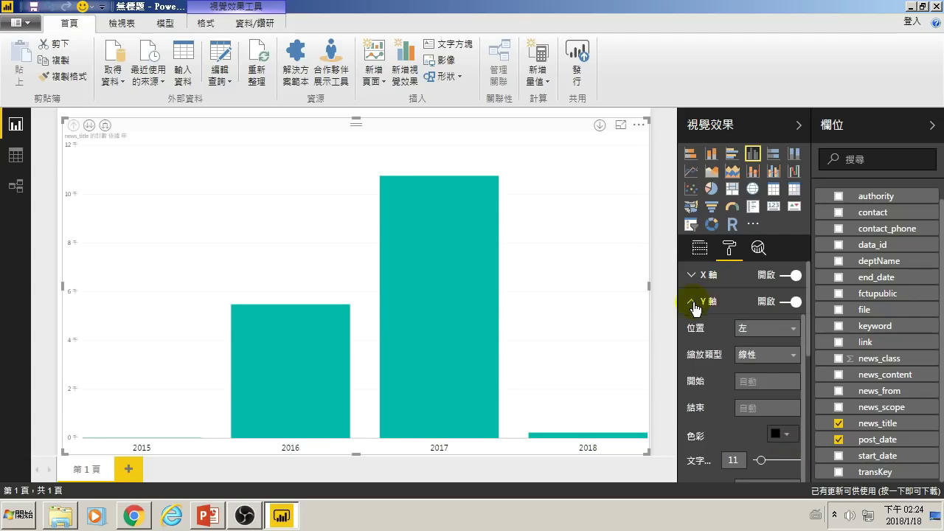
drag(761, 459, 770, 465)
click(288, 362)
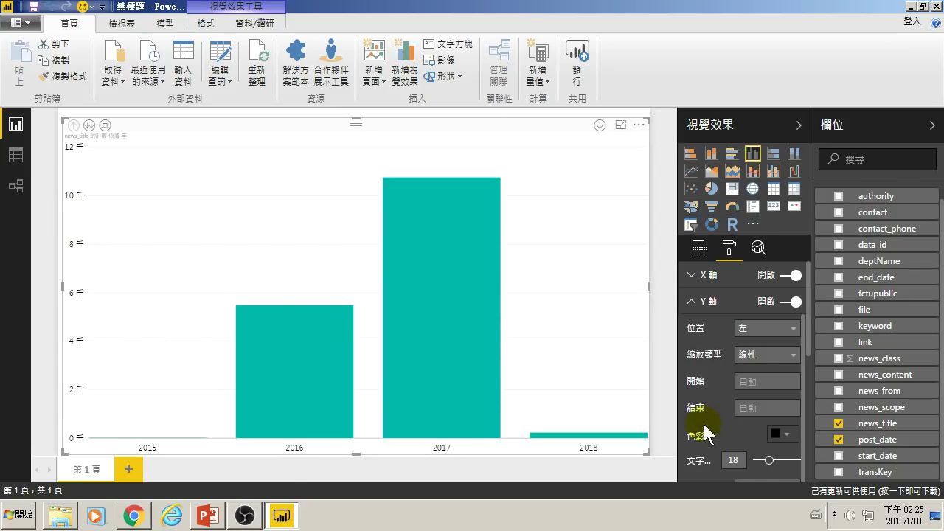
scroll(725, 437, down, 2)
scroll(700, 406, up, 2)
click(697, 301)
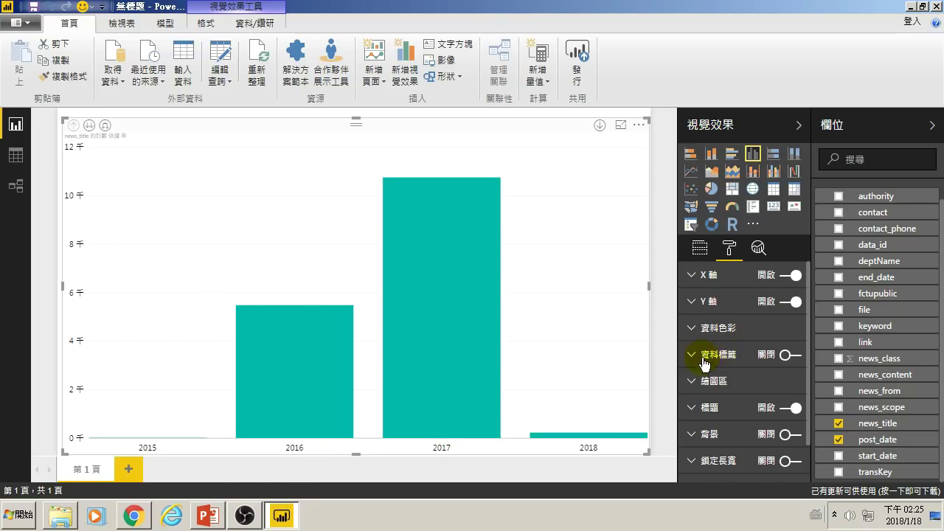
Switch 資料標籤 on so bars show values like 10.8千 and 5.5千
click(786, 357)
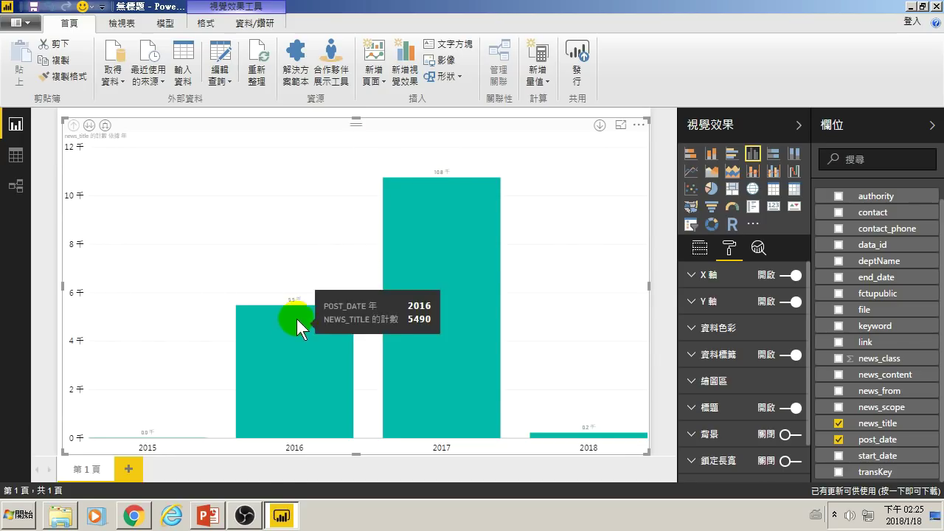
mouse_move(434, 208)
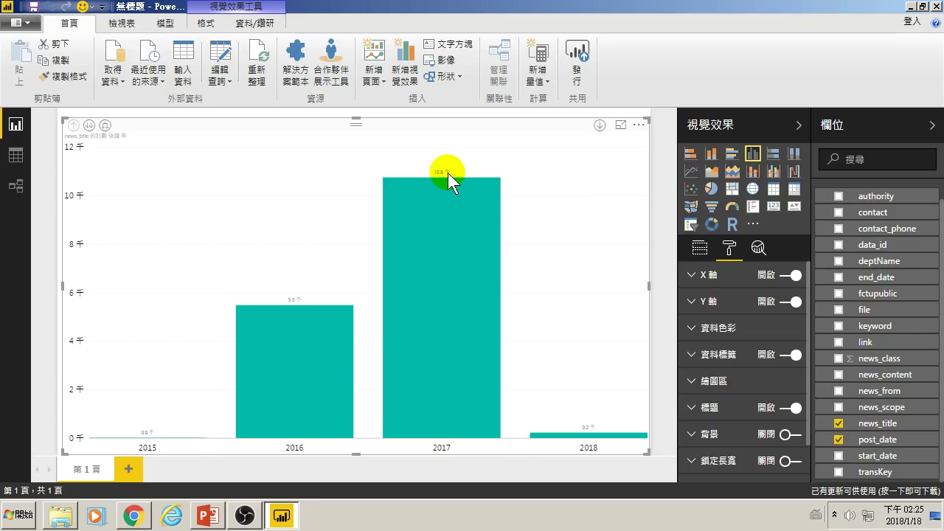
mouse_move(450, 186)
click(697, 357)
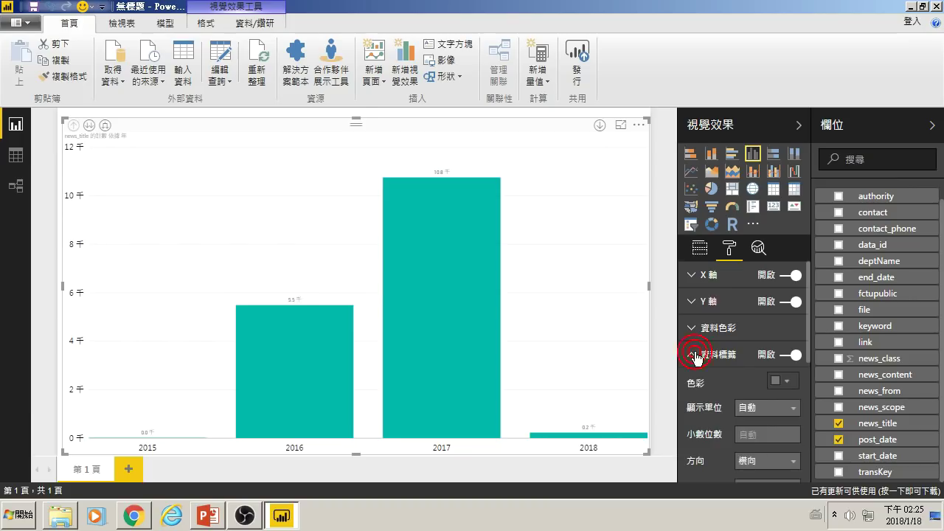
click(789, 381)
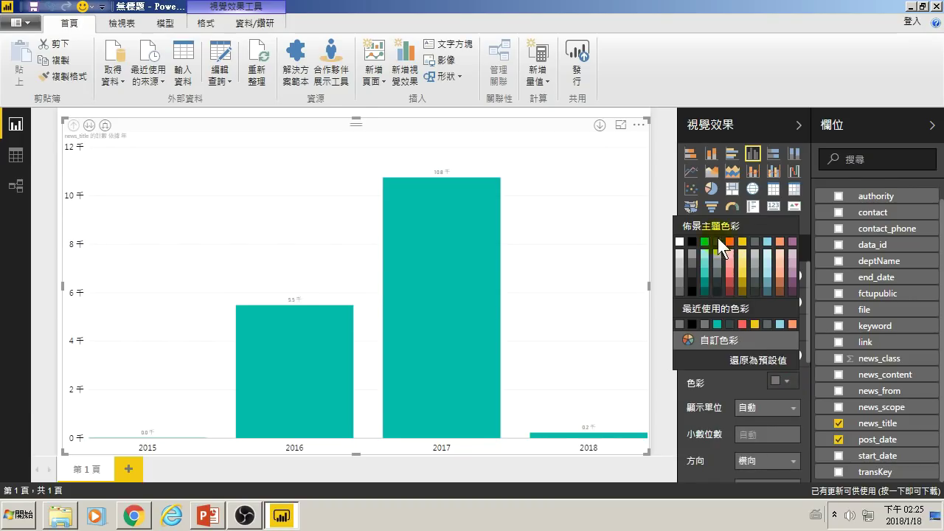
click(691, 241)
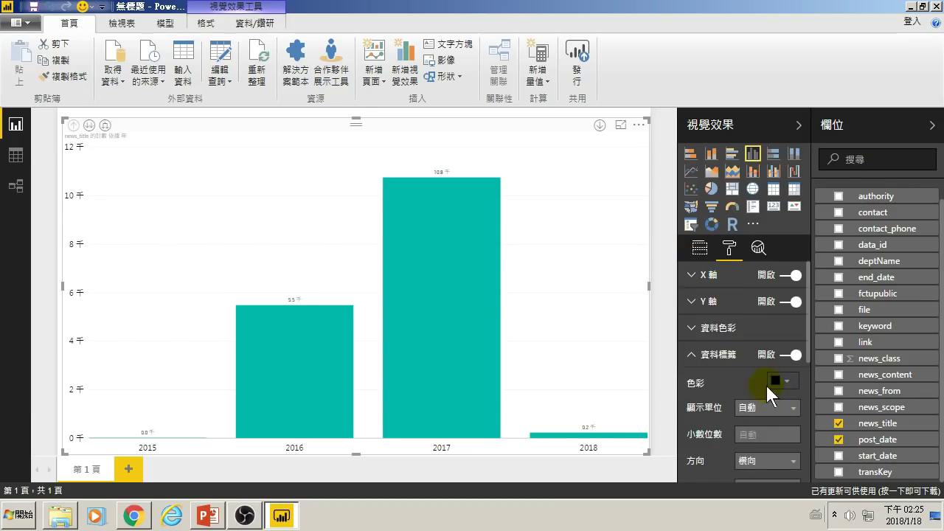
scroll(770, 429, down, 1)
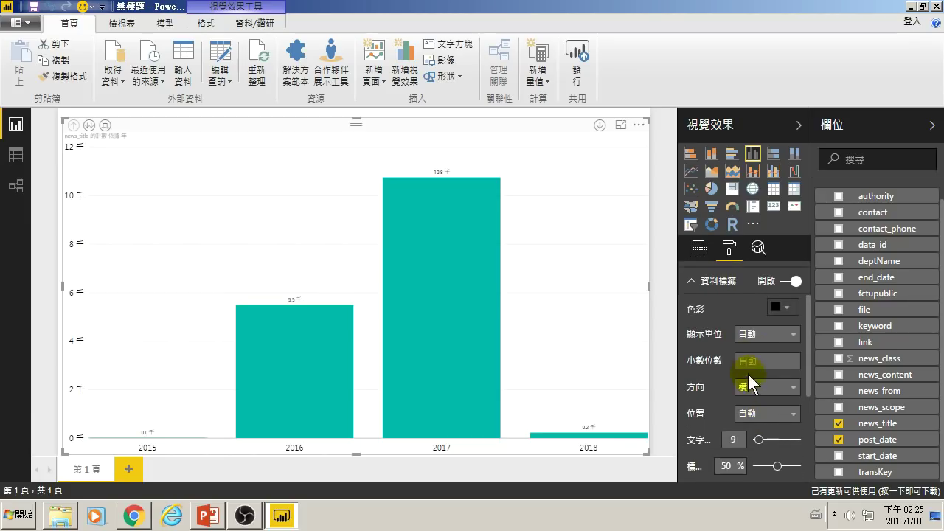
drag(760, 441, 767, 440)
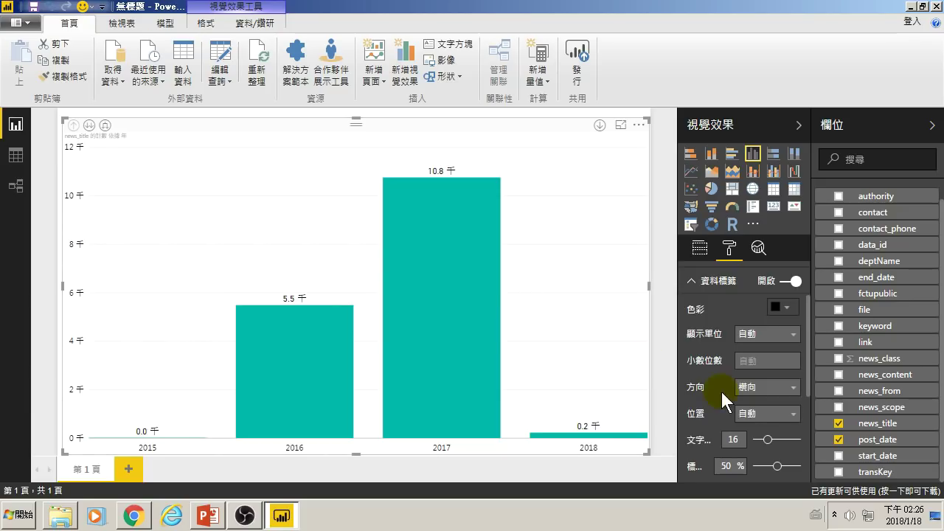
click(786, 333)
click(751, 367)
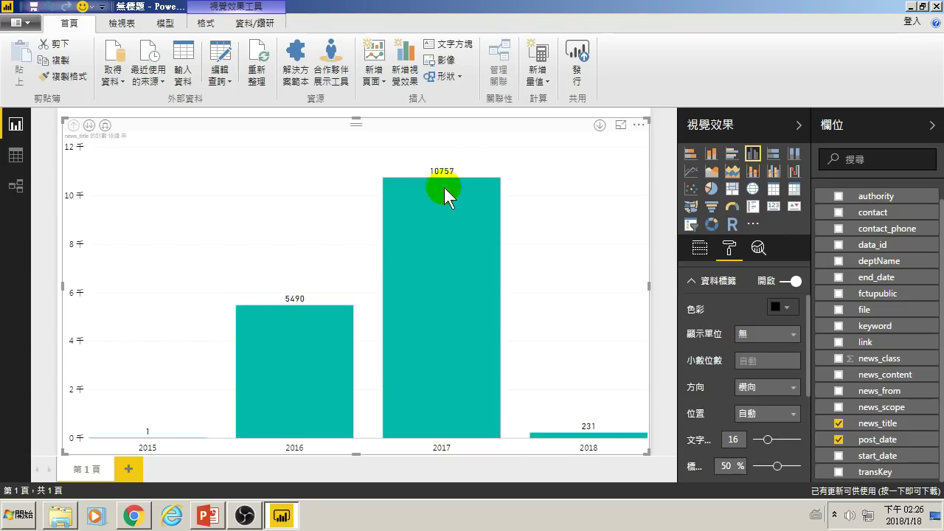
mouse_move(447, 169)
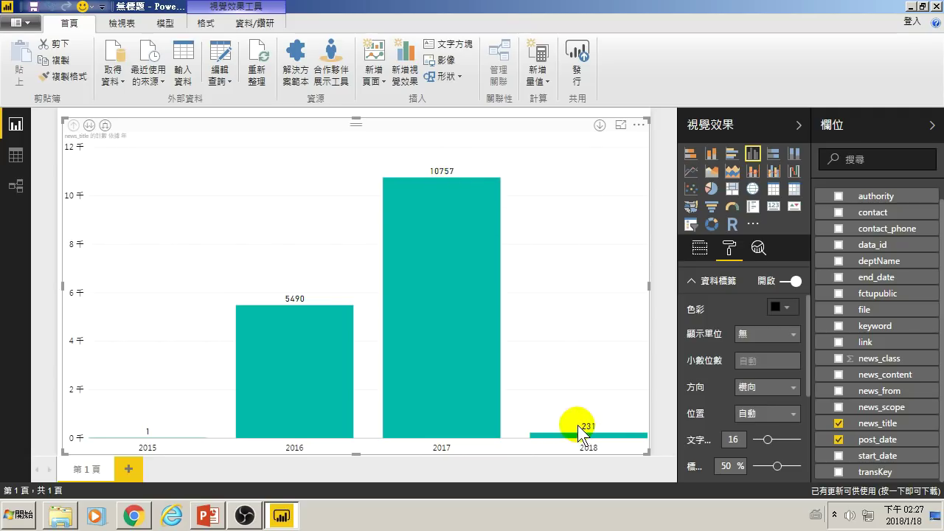
mouse_move(587, 437)
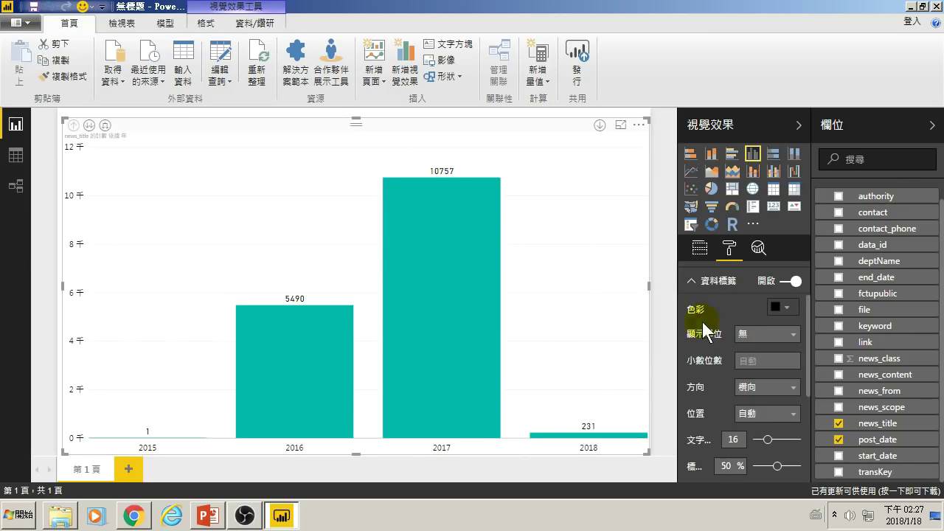
click(481, 365)
mouse_move(456, 269)
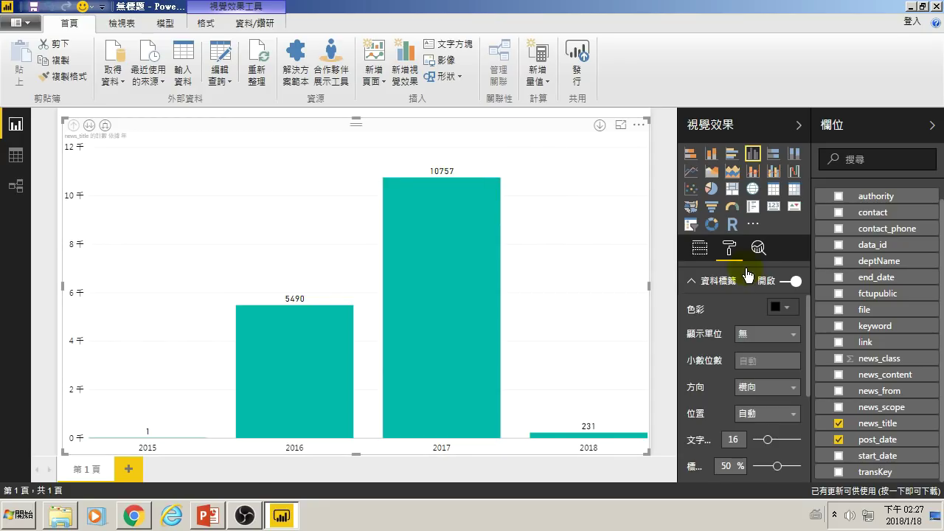
scroll(703, 295, up, 2)
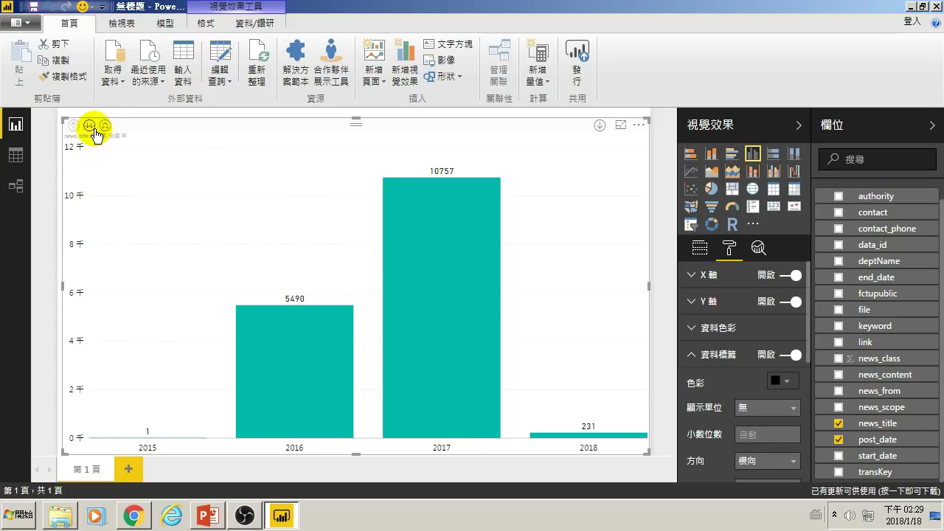
click(639, 130)
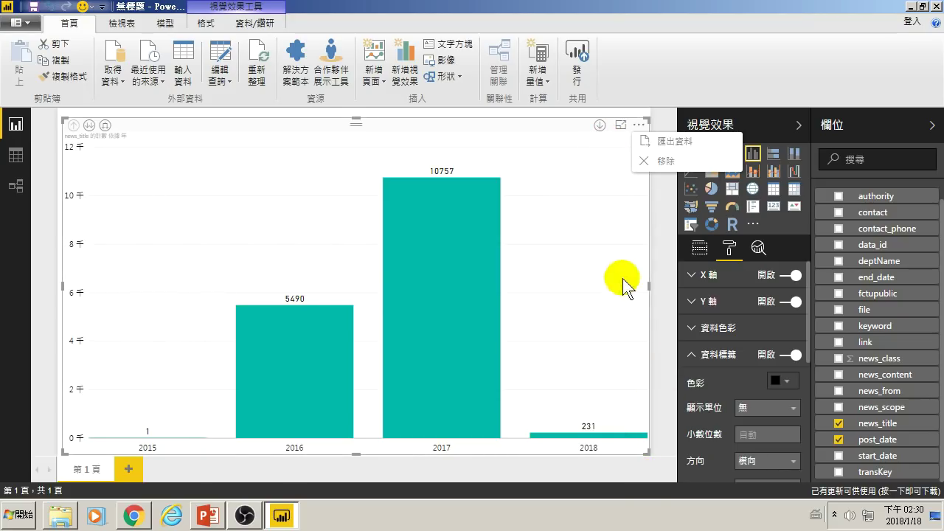
click(592, 191)
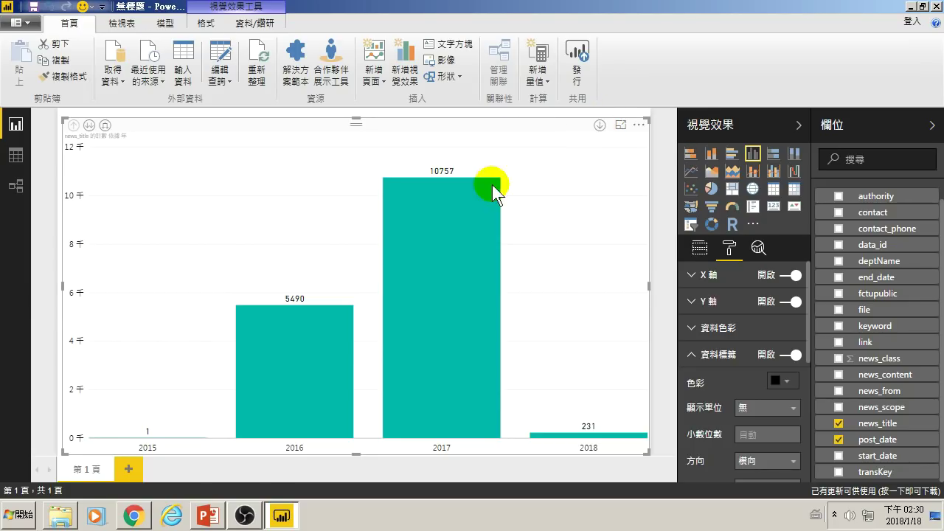
Turn on drill-down, drill into 2017's quarters, then drill back up to years
click(437, 209)
click(435, 200)
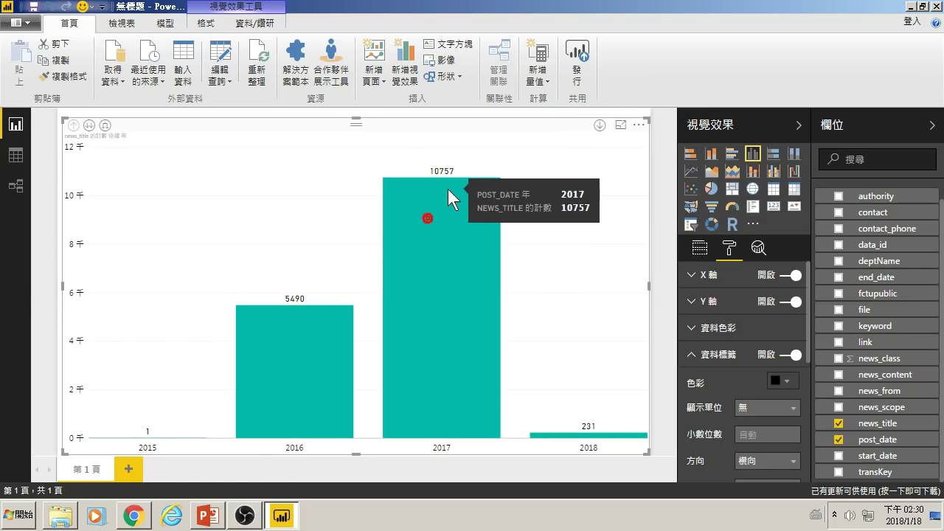
click(458, 243)
click(599, 126)
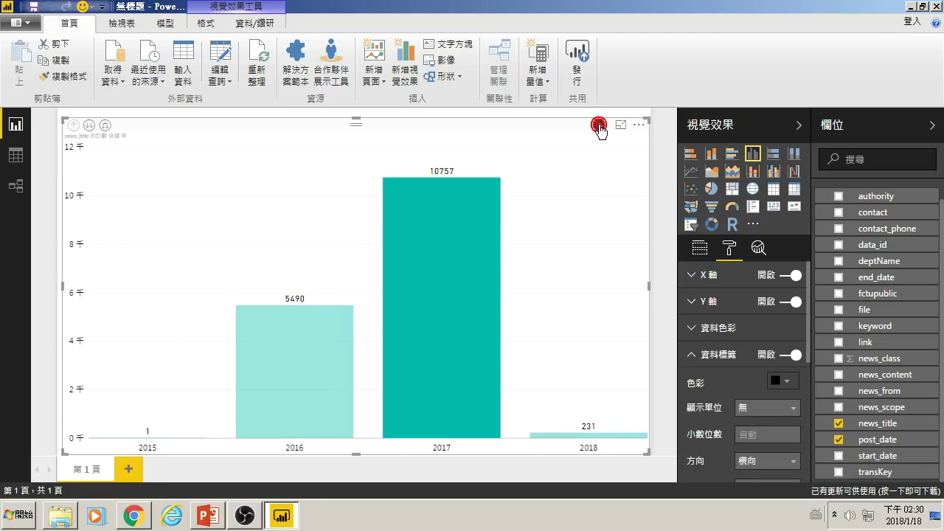
click(454, 236)
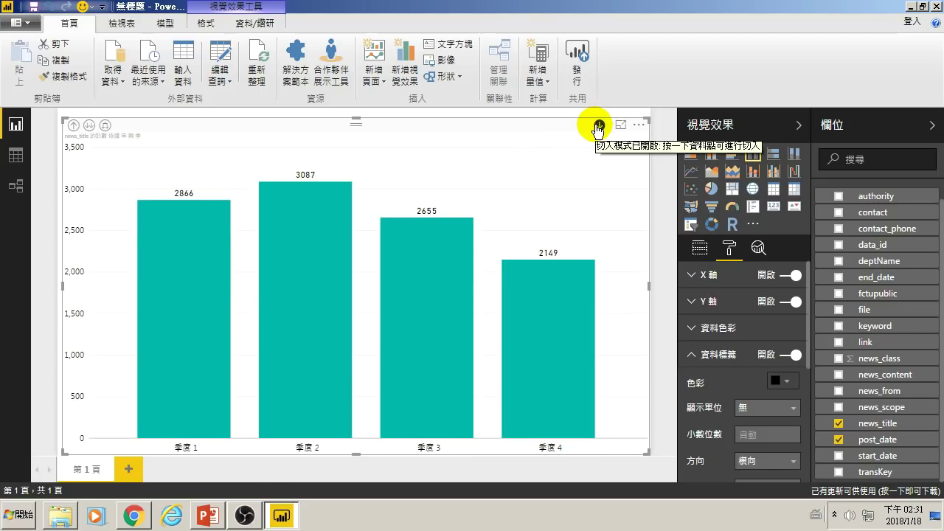
click(453, 348)
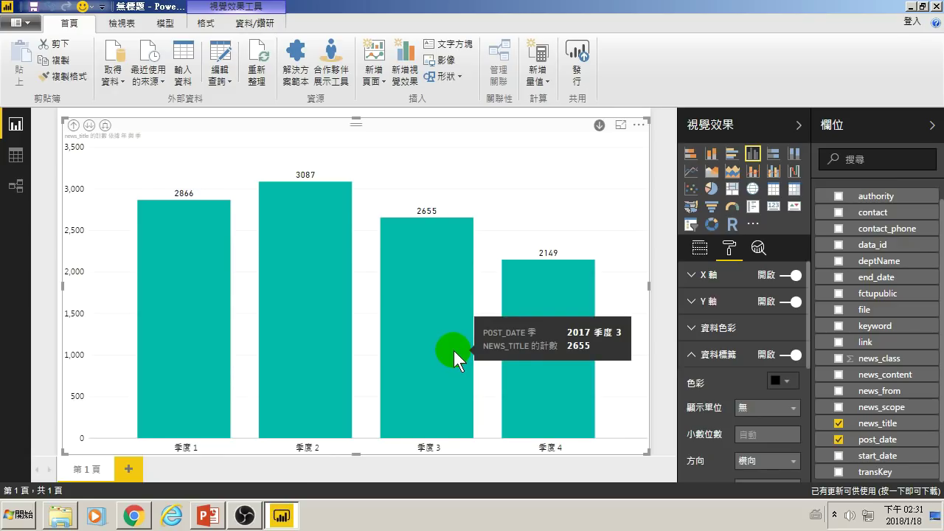
click(74, 126)
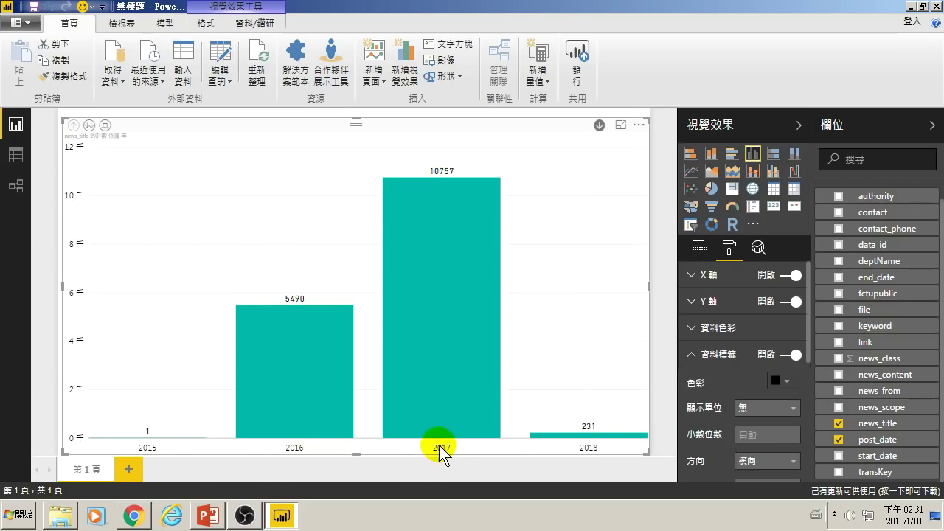
Re-enable drill-down mode and drill into 2017 to show its four quarters
mouse_move(458, 378)
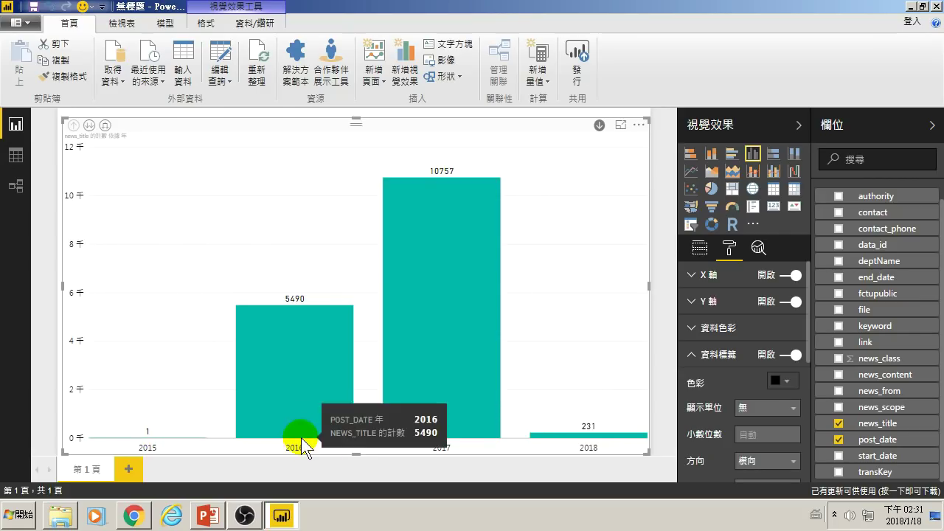
mouse_move(405, 425)
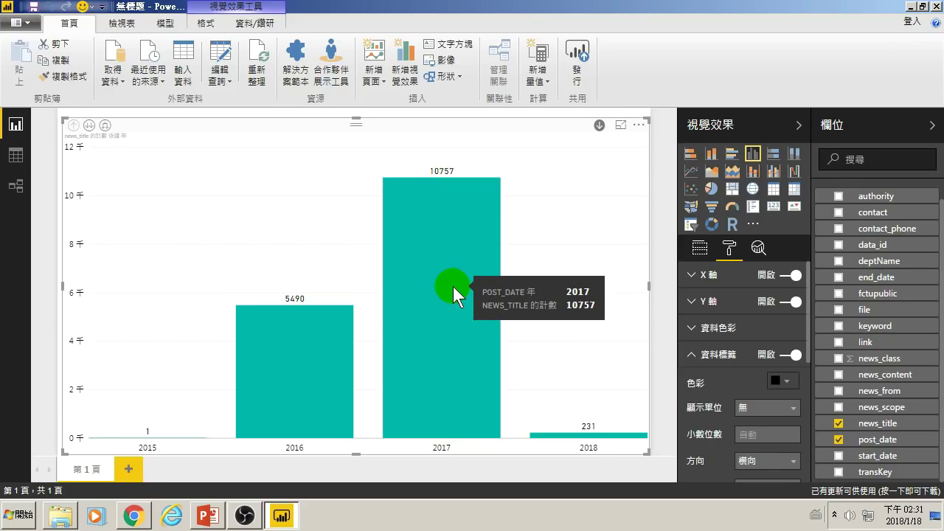
click(600, 129)
click(503, 207)
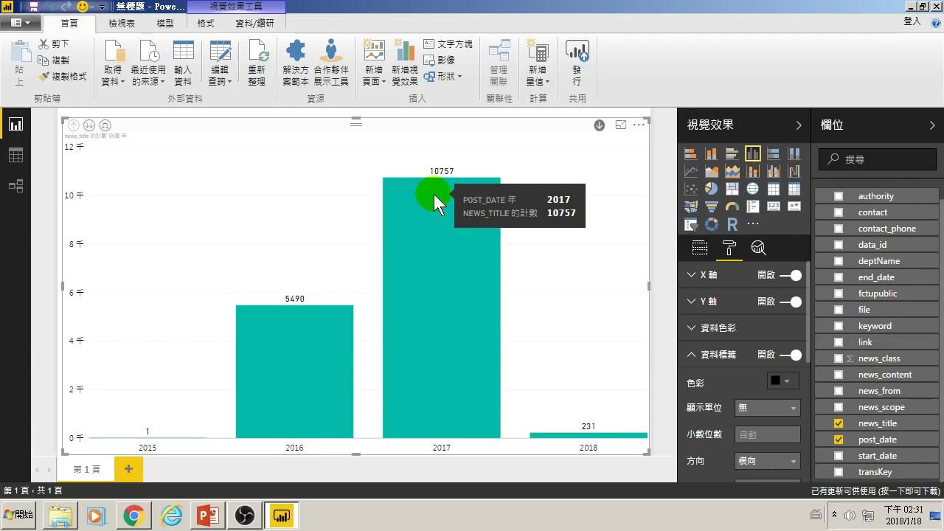
click(441, 278)
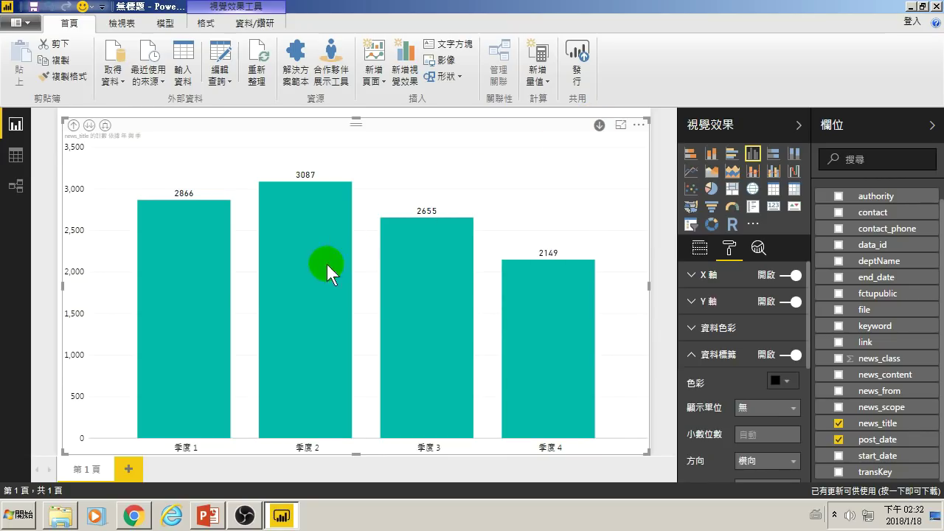
Drill into 2017 季度 2 to view April–June, then drill back up to quarters
mouse_move(295, 221)
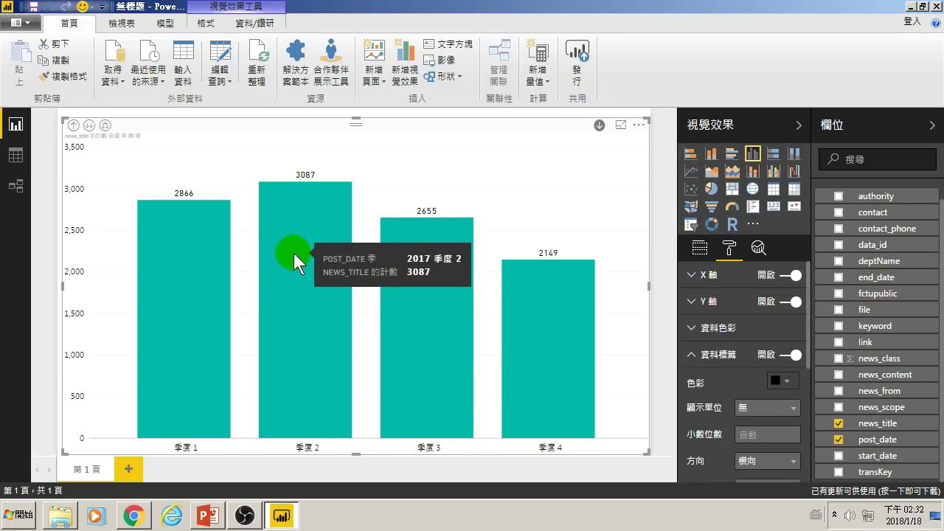
click(294, 253)
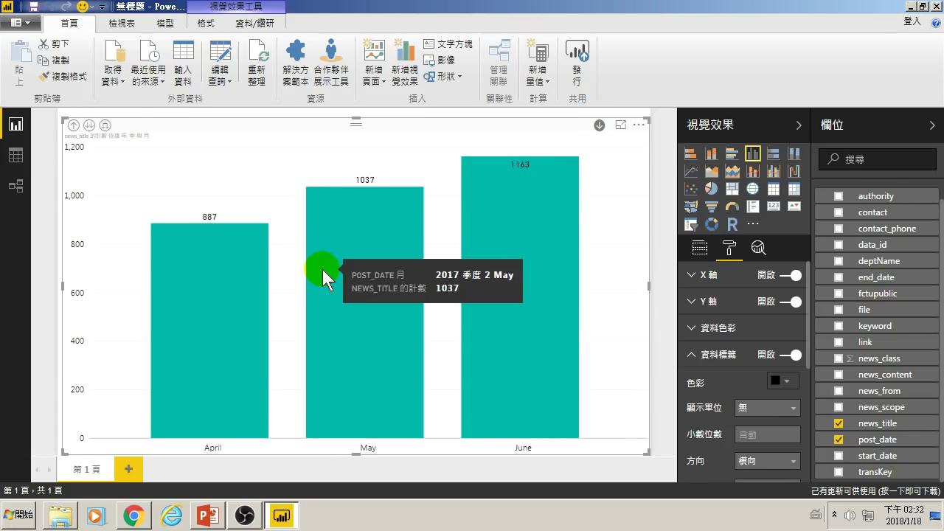
mouse_move(147, 258)
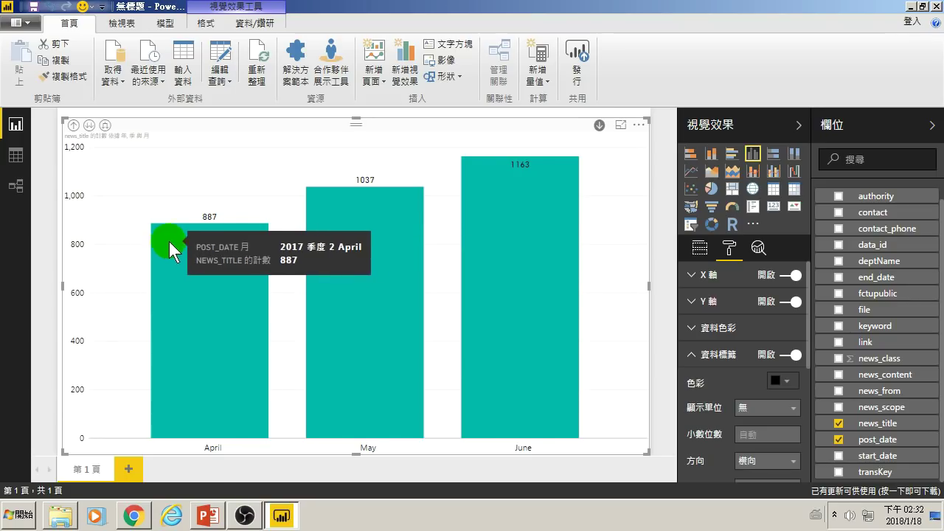
mouse_move(368, 194)
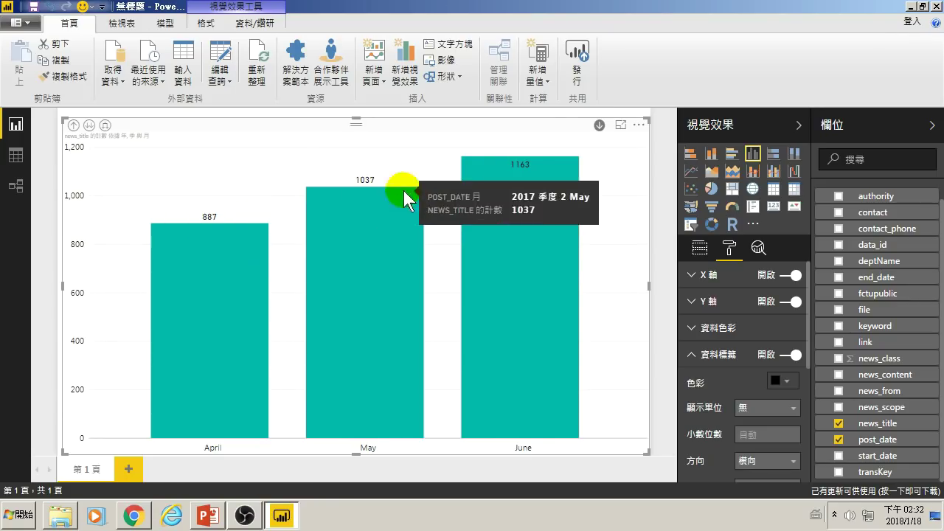
mouse_move(536, 164)
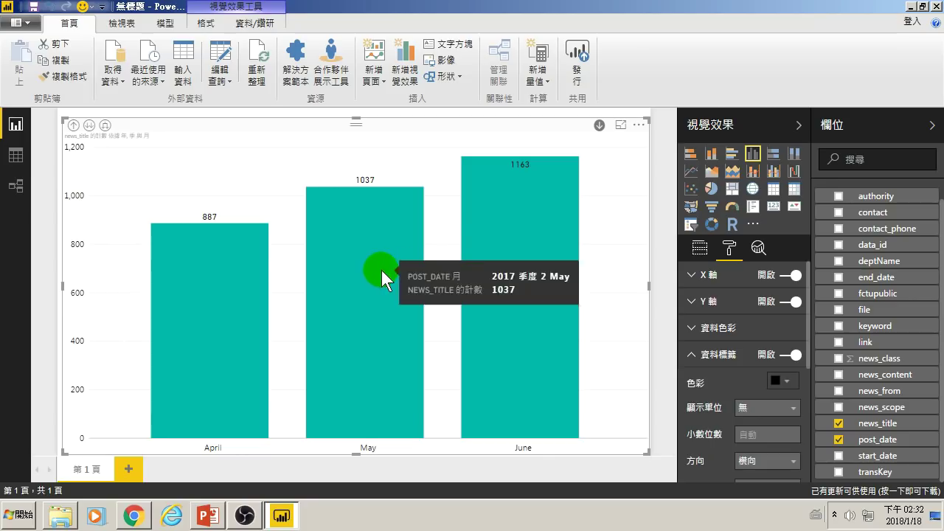
mouse_move(462, 211)
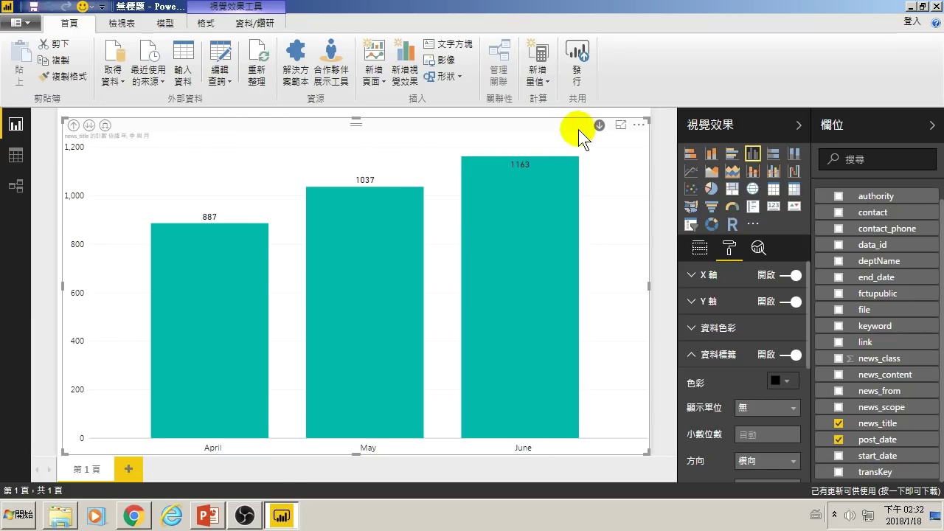
click(74, 125)
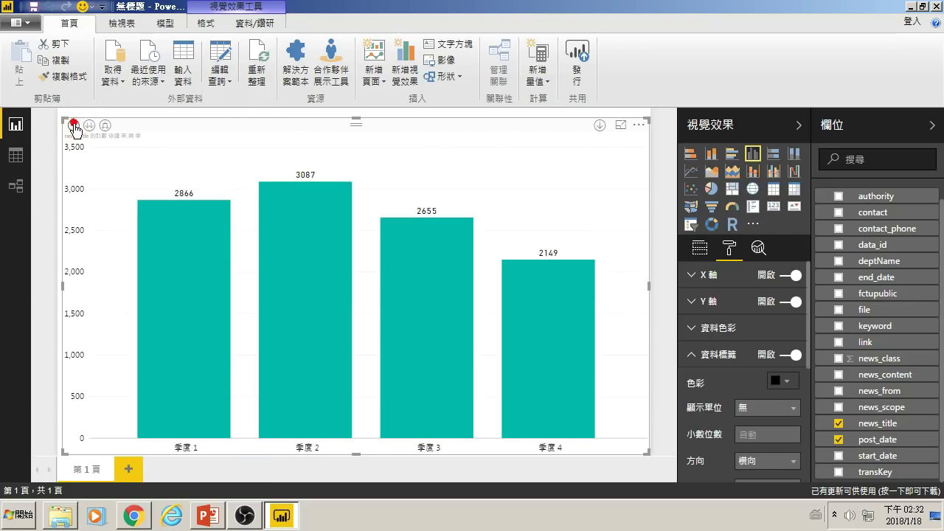
Drill up to the 2015–2018 yearly totals and switch on drill-down mode
click(74, 125)
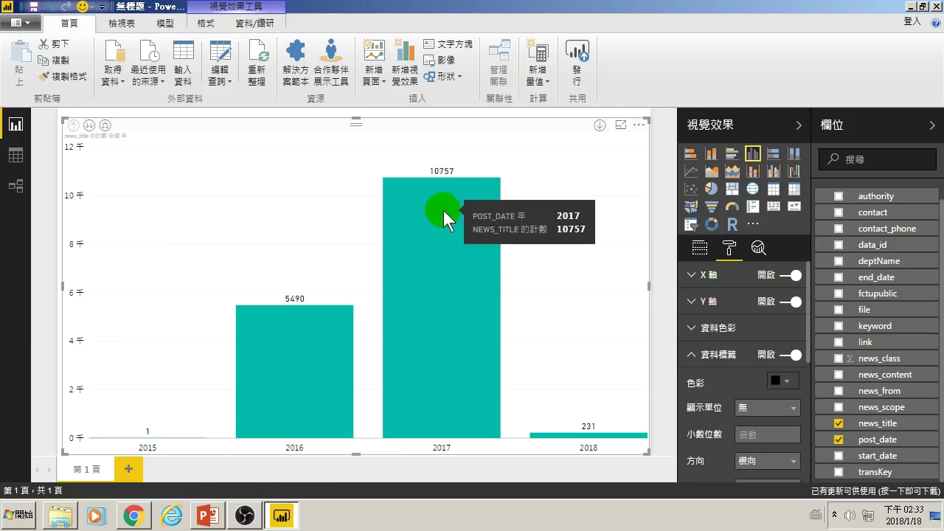
mouse_move(257, 391)
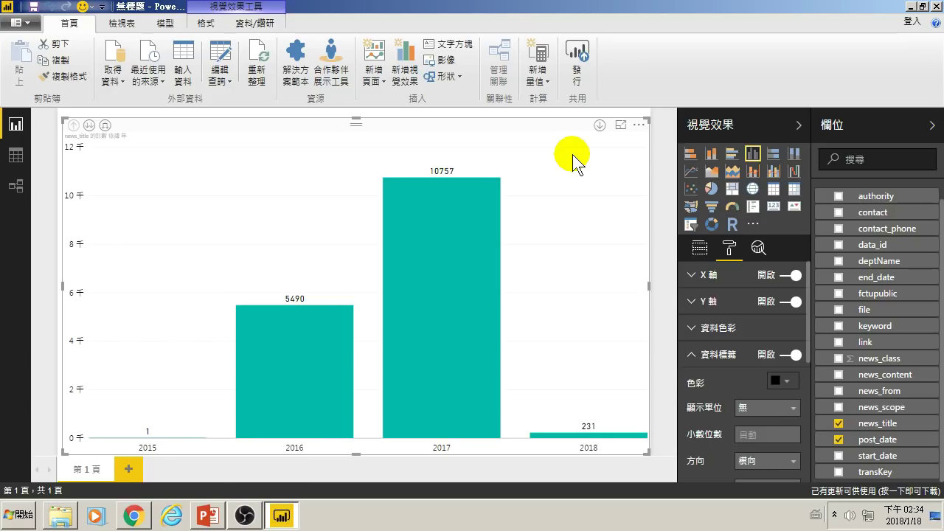
click(598, 124)
Drill into 2017's quarters, view 季度 3's months, and return to quarters
click(454, 221)
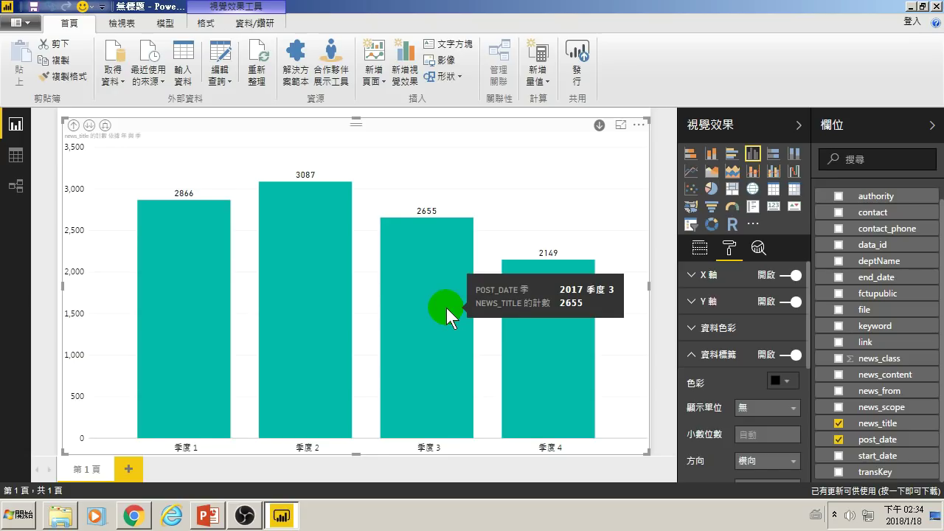
click(456, 269)
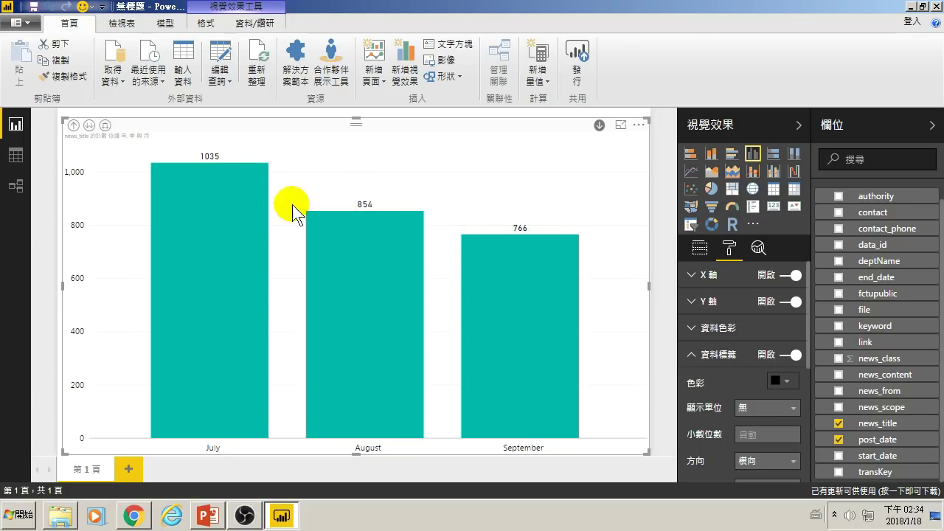
click(74, 126)
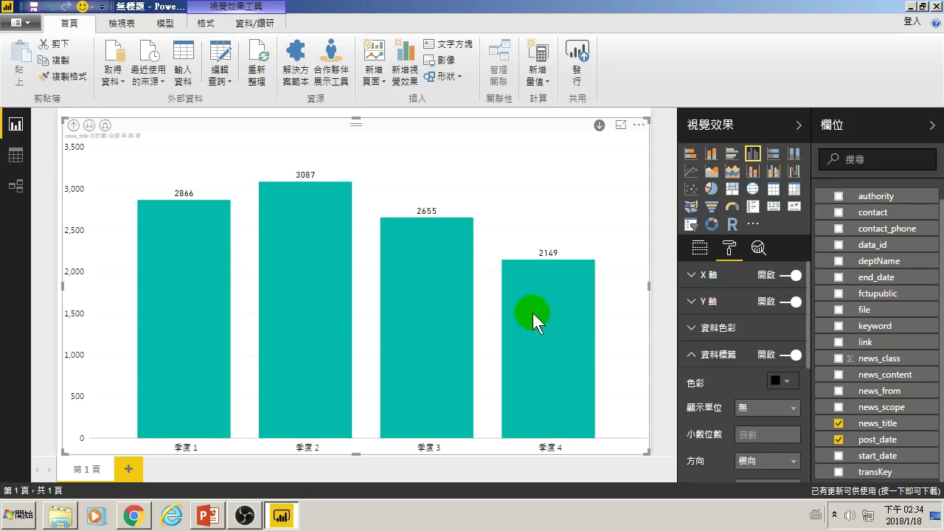
View 季度 4's October–December months, then drill back up to quarters
click(542, 306)
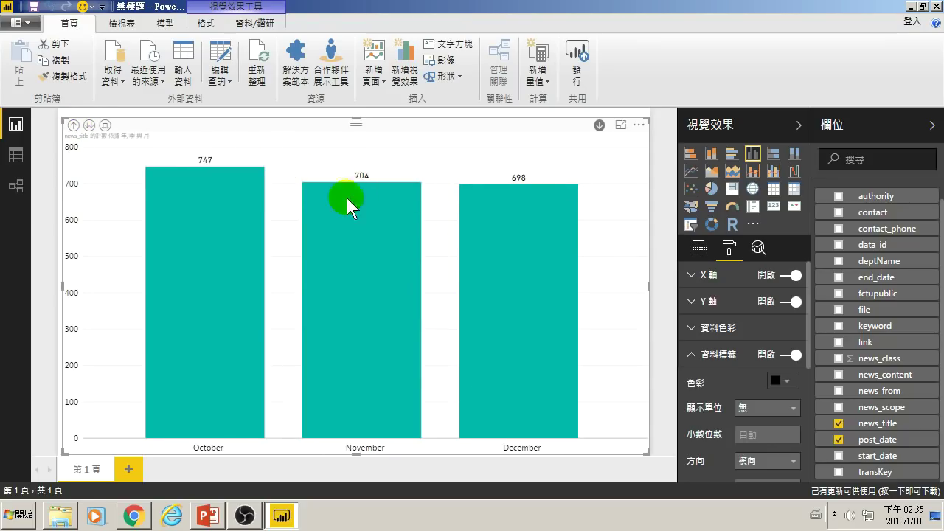
mouse_move(376, 219)
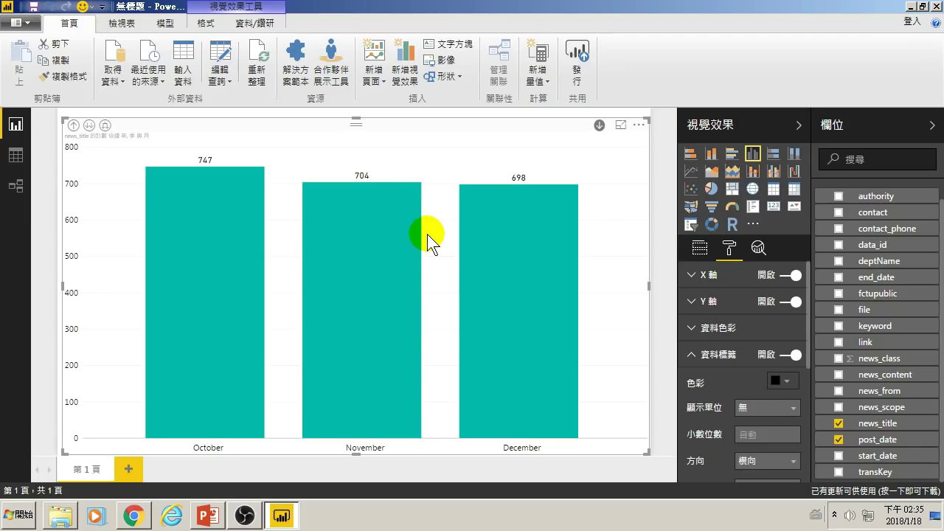
click(74, 126)
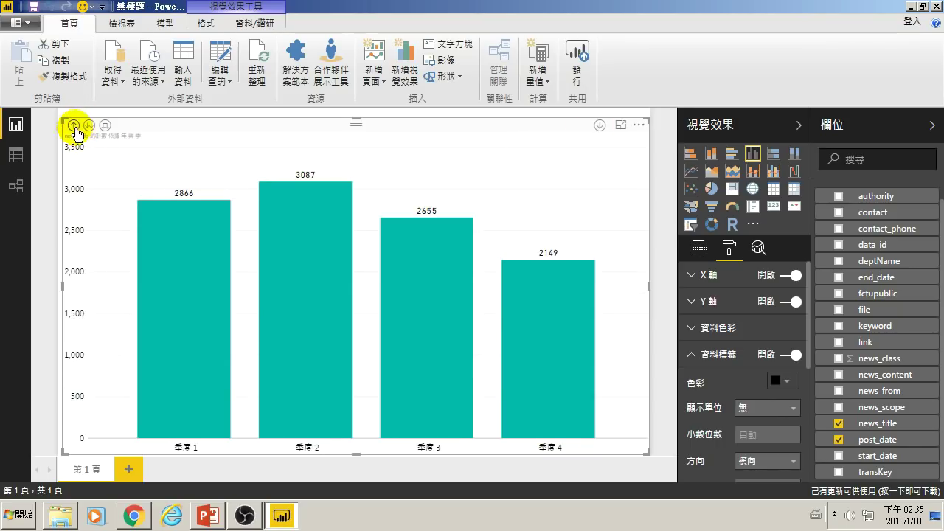
Drill up to yearly totals: 1, 5490, 10757 and 231 for 2015–2018
click(74, 125)
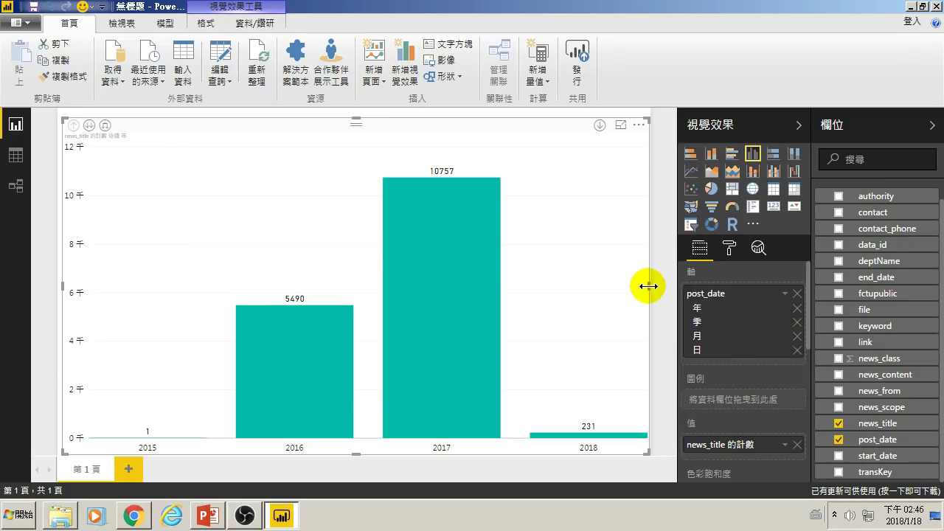
Shorten the yearly chart to about half height, move its top to the page top, widen it left
mouse_move(425, 216)
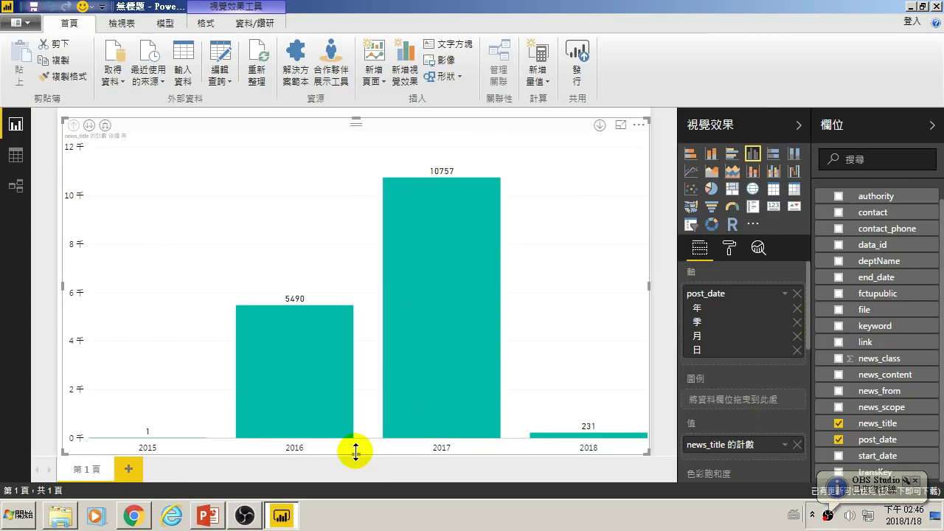
drag(356, 449, 357, 267)
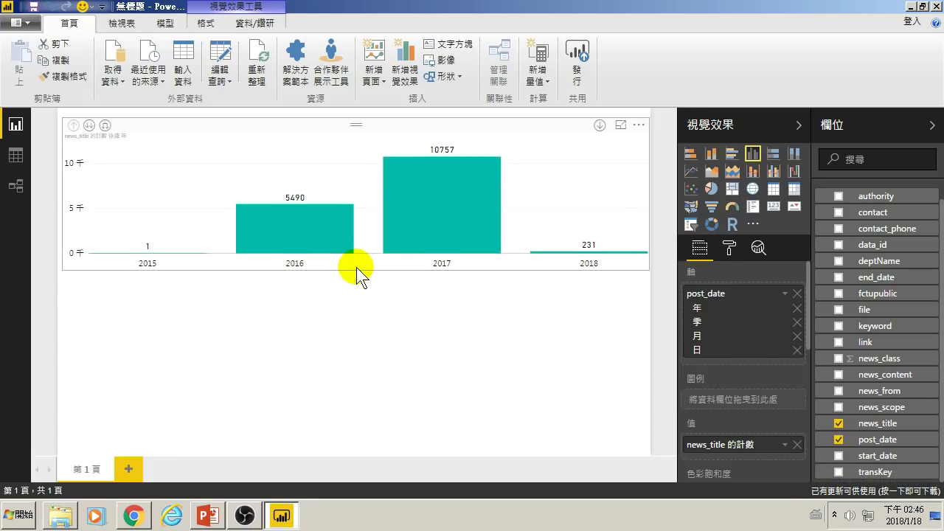
click(265, 269)
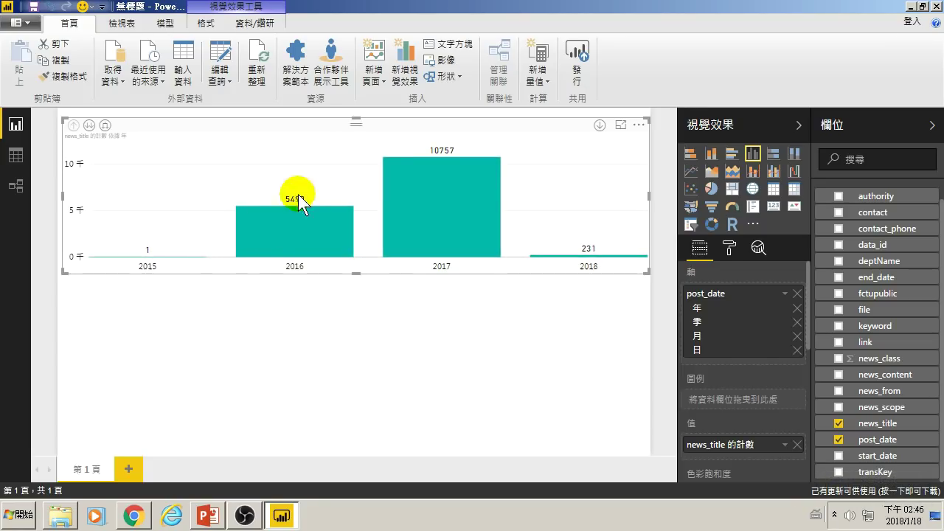
mouse_move(327, 240)
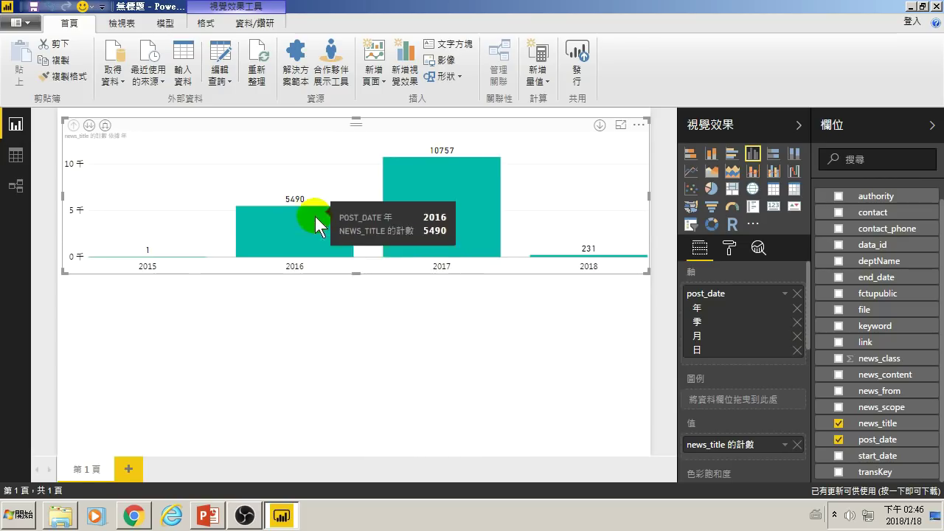
drag(356, 118, 359, 96)
drag(64, 190, 59, 191)
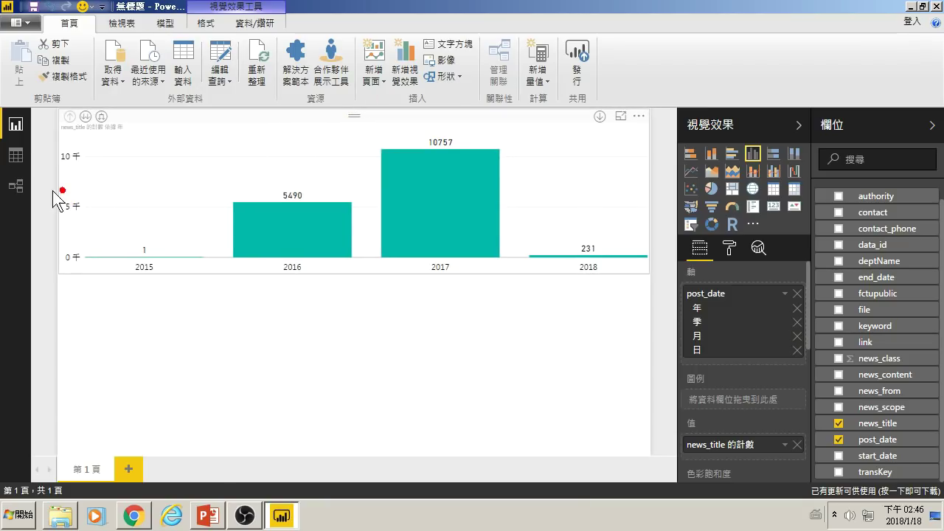
click(57, 190)
click(538, 179)
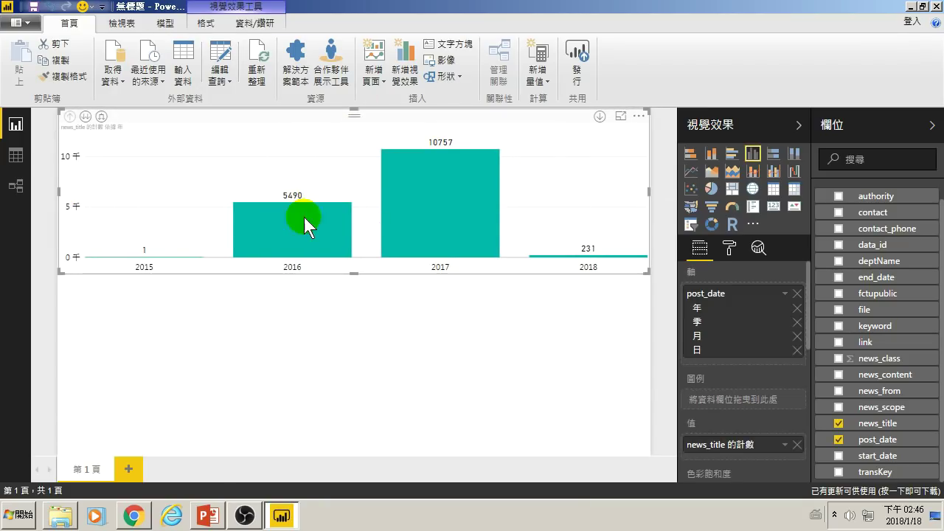
click(305, 216)
click(305, 219)
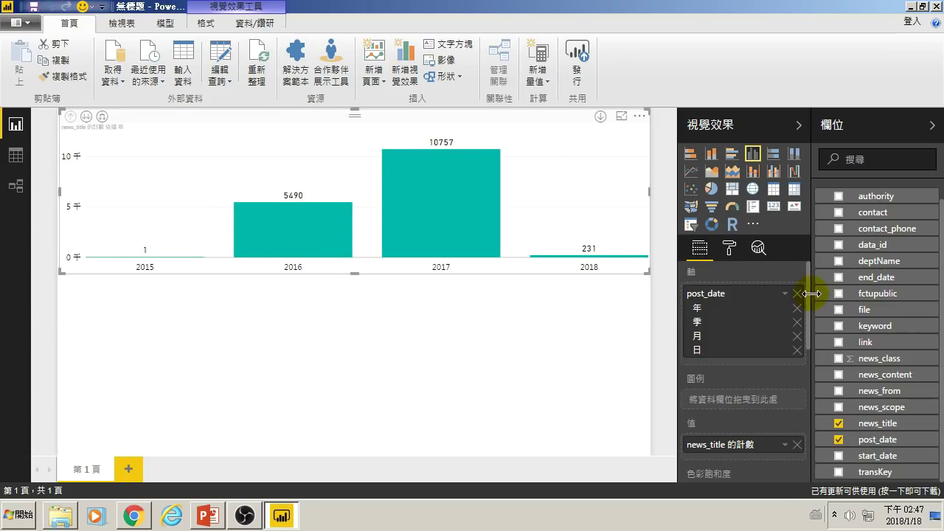
drag(808, 289, 805, 441)
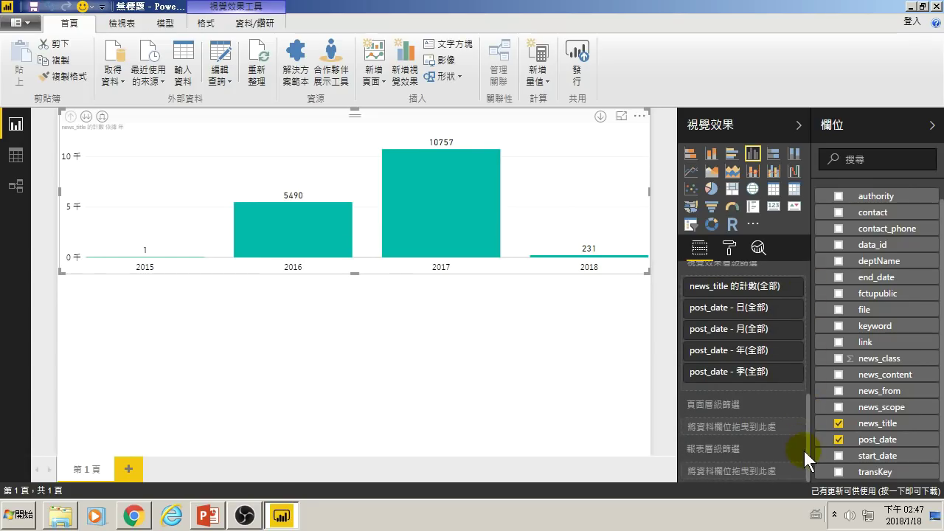
Set the post_date 年 advanced filter to 是 2016, leaving one 5490 bar
scroll(726, 377, up, 3)
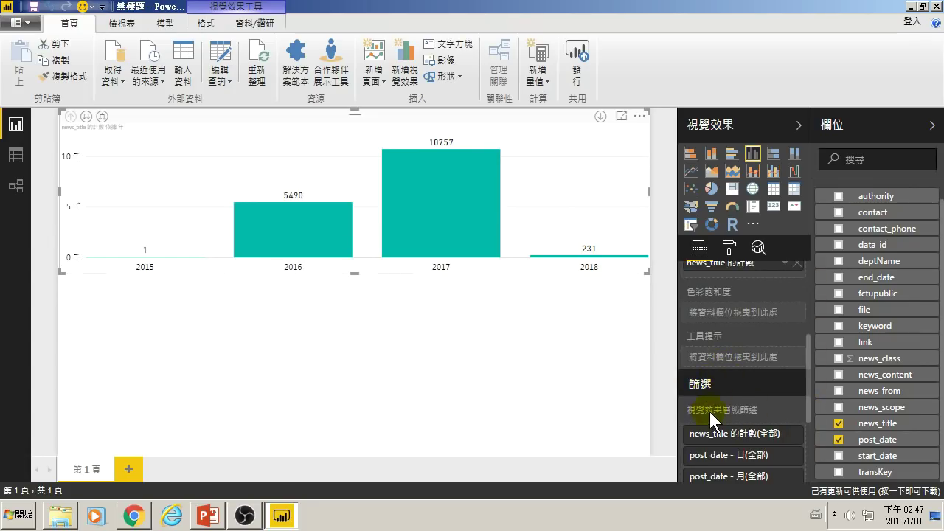
scroll(736, 424, down, 2)
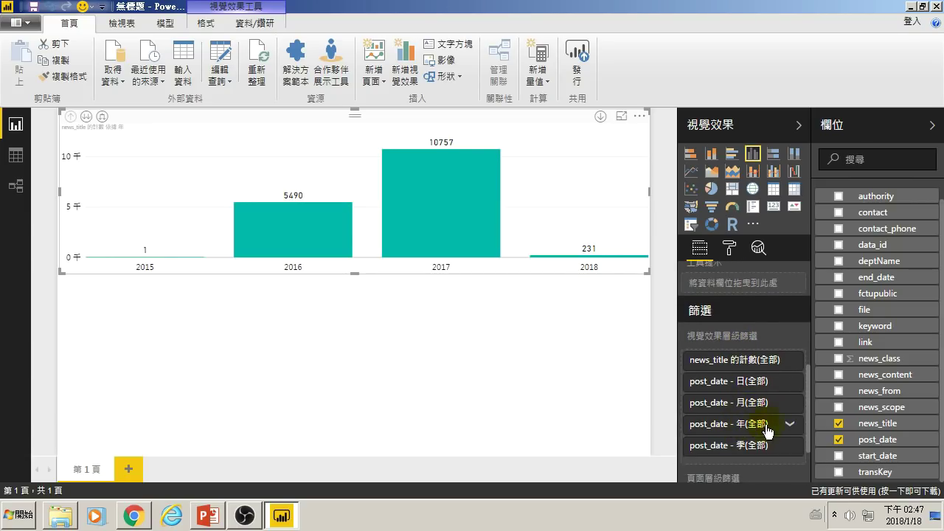
click(786, 426)
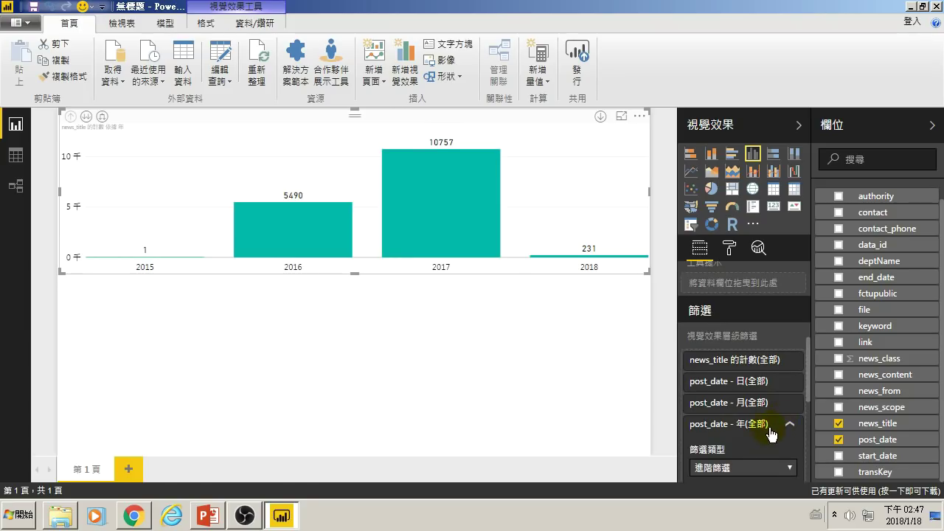
scroll(774, 435, down, 2)
click(717, 440)
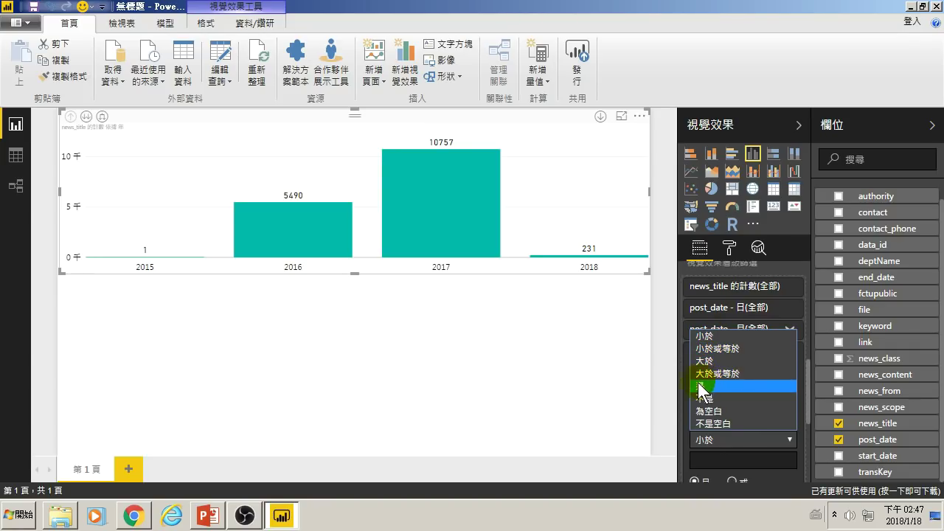
click(703, 383)
click(717, 459)
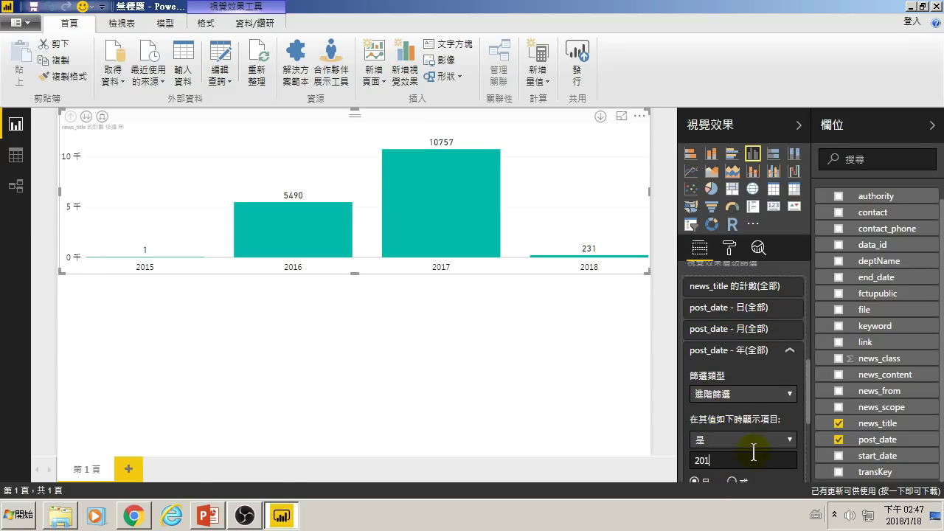
text(2016)
key(Return)
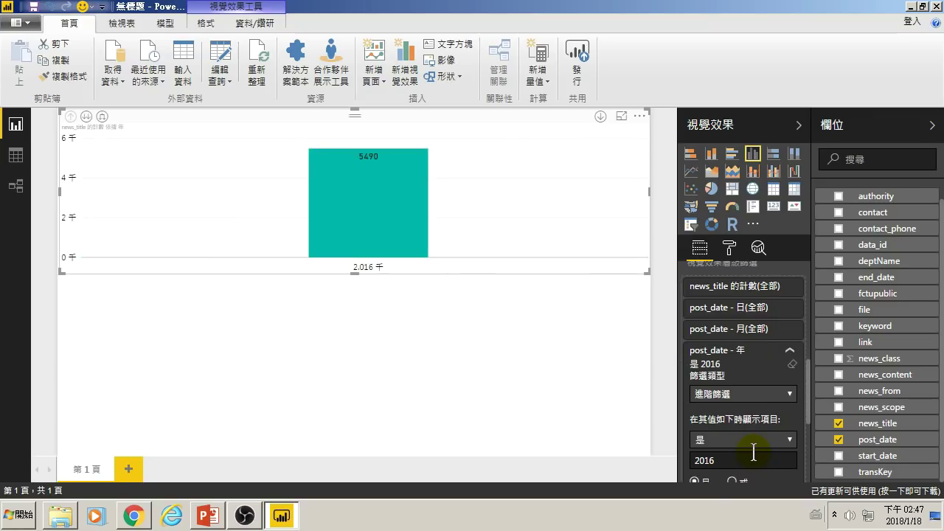
mouse_move(354, 201)
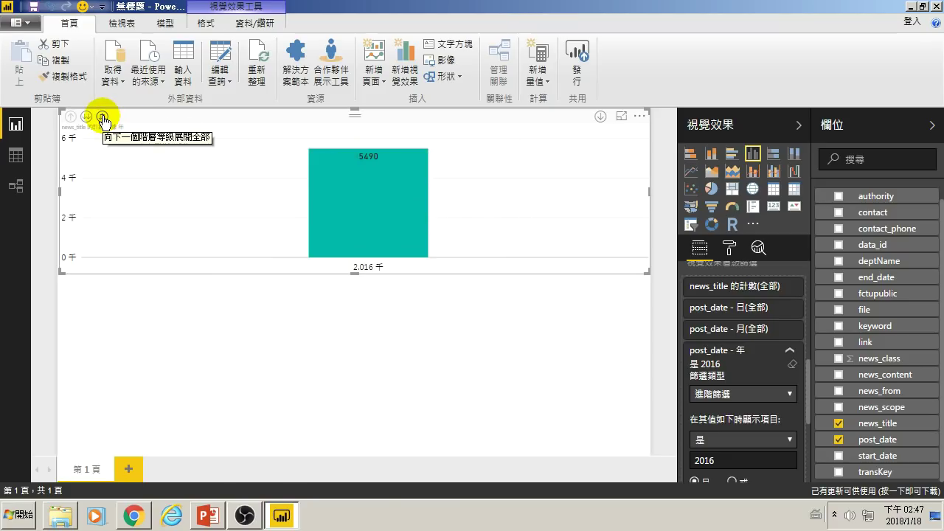
Drill the 2016 chart down through quarters to monthly news_title counts, checking July's value
click(103, 118)
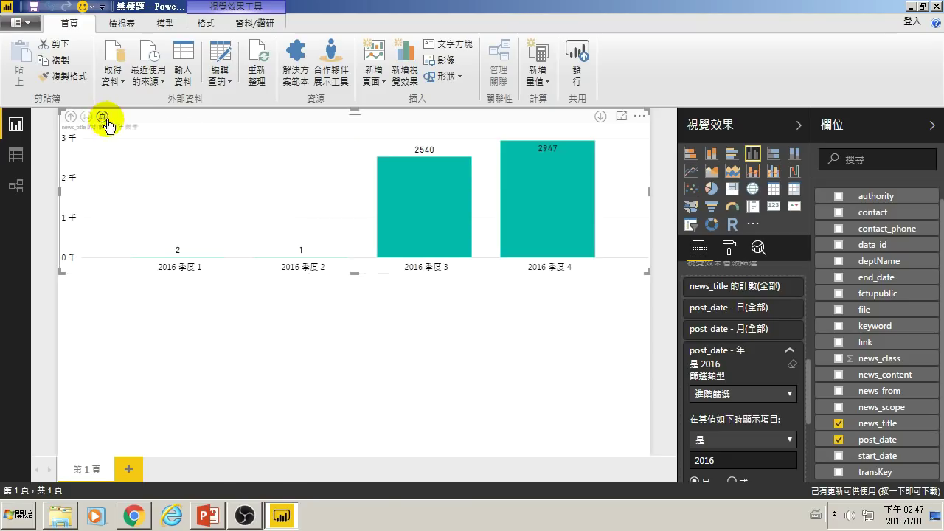
click(103, 118)
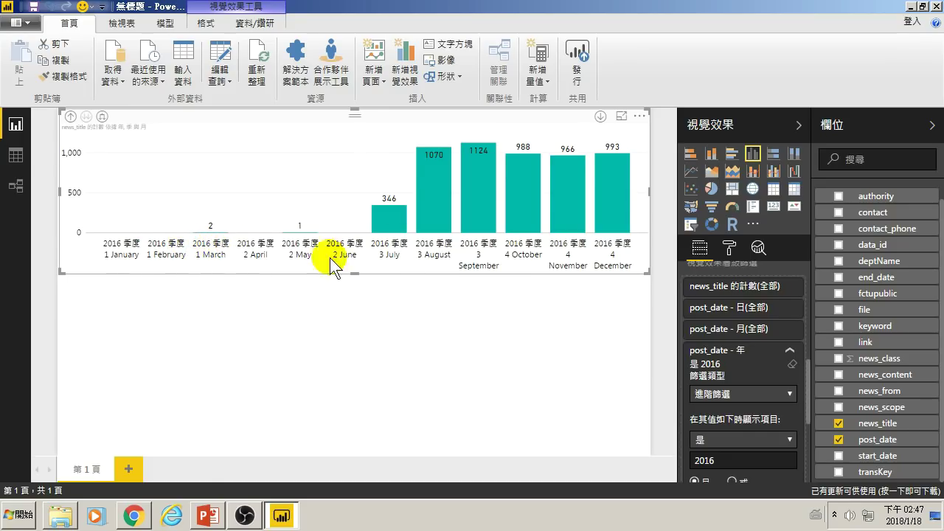
click(385, 233)
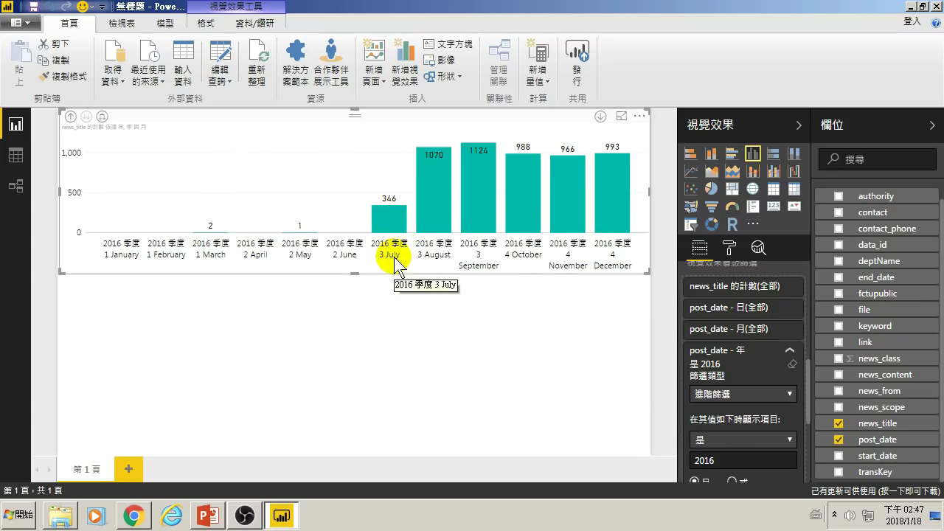
click(391, 233)
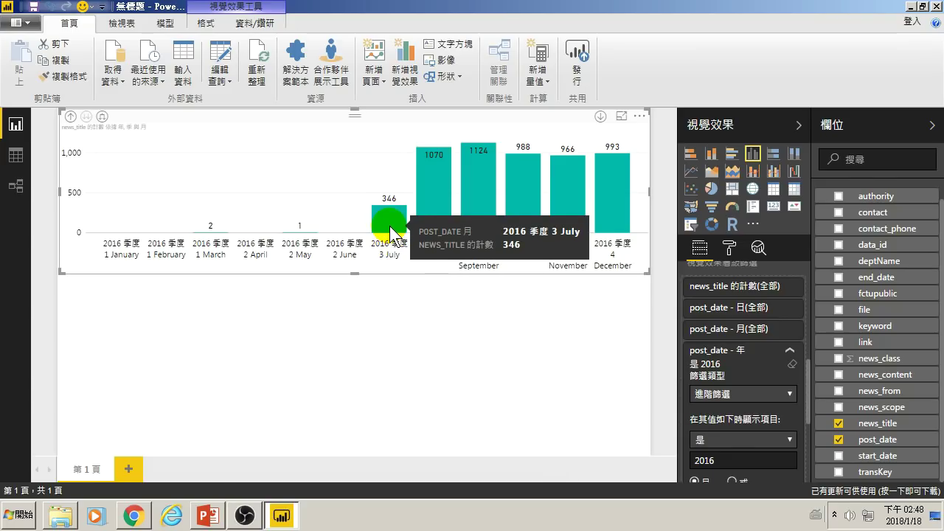
Copy and paste the 2016 chart visual to make a duplicate
mouse_move(443, 152)
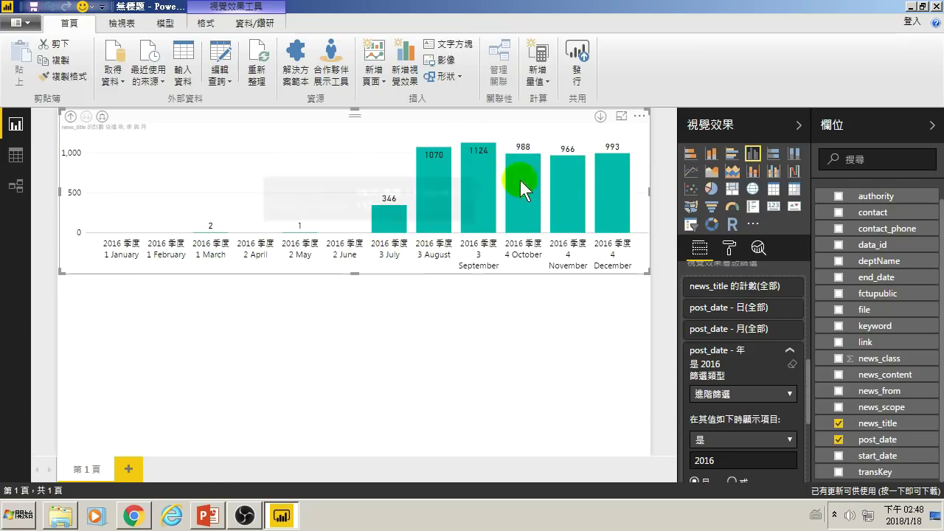
click(545, 184)
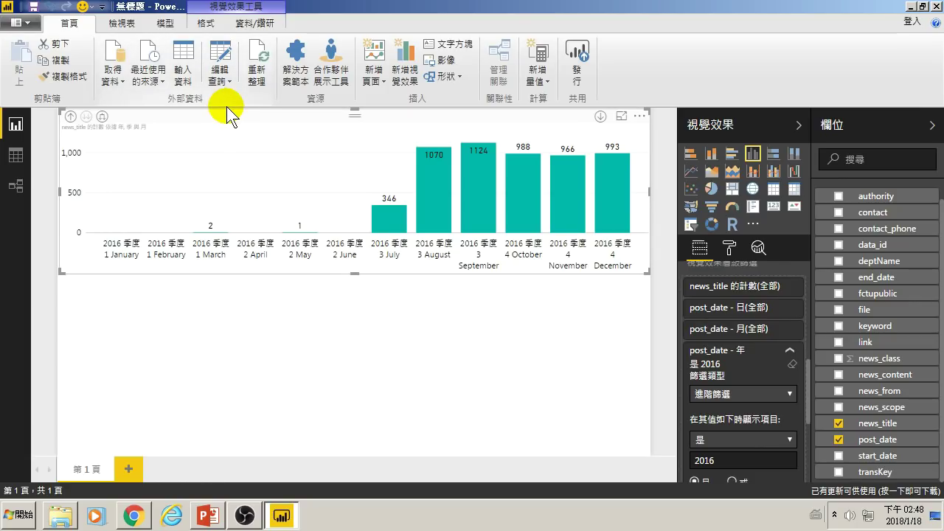
click(228, 115)
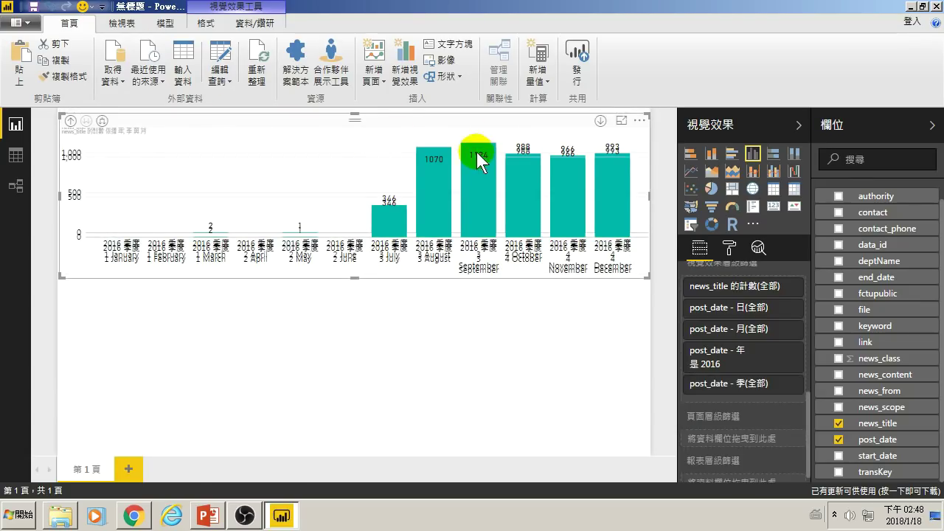
Move the chart copy below the original and change its 年 filter from 2016 to 是 2017
drag(477, 155, 449, 385)
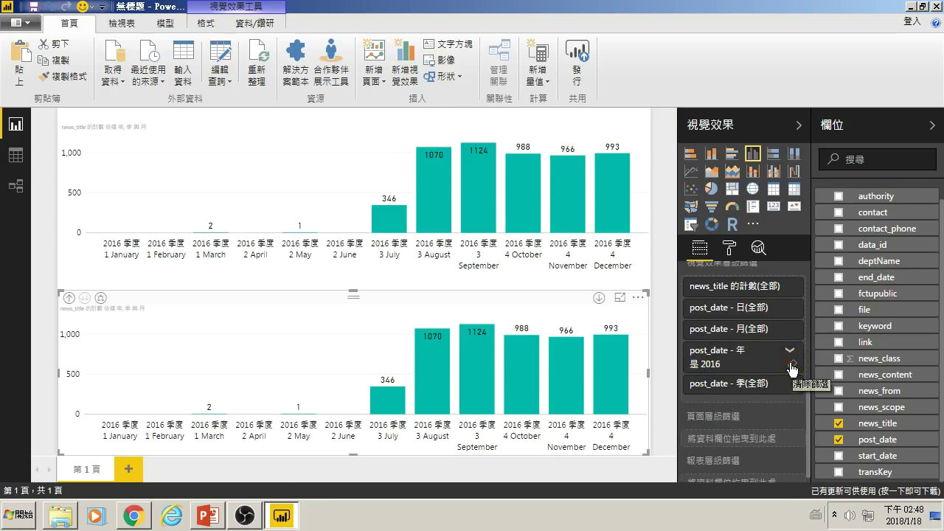
click(793, 363)
click(728, 357)
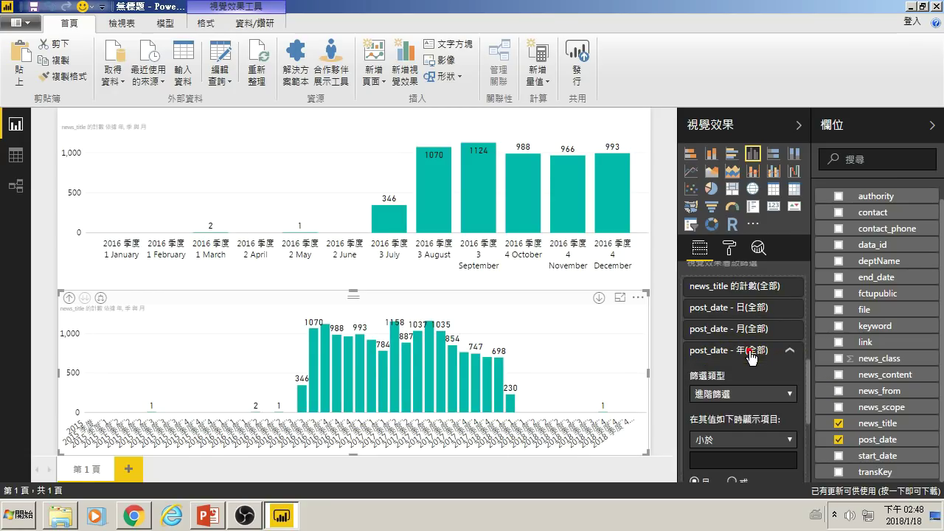
click(710, 440)
click(711, 385)
click(735, 468)
text(2017)
key(Return)
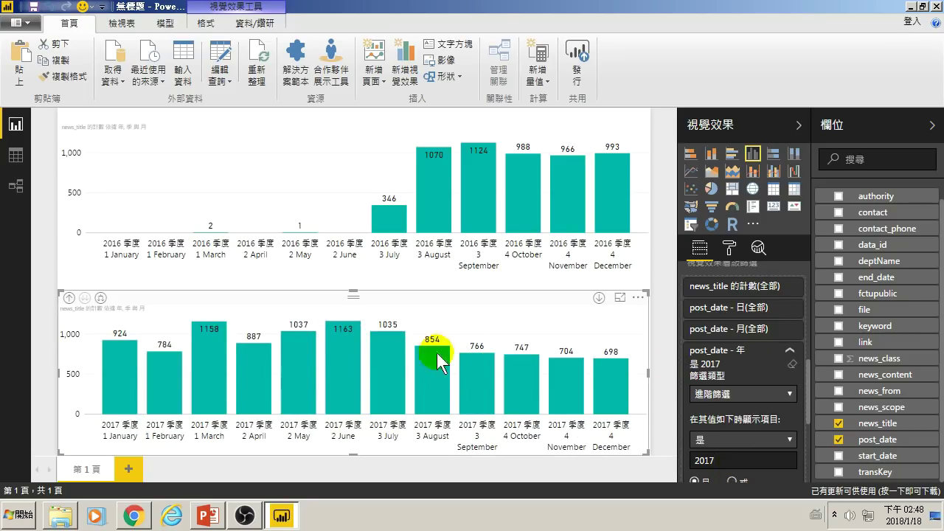
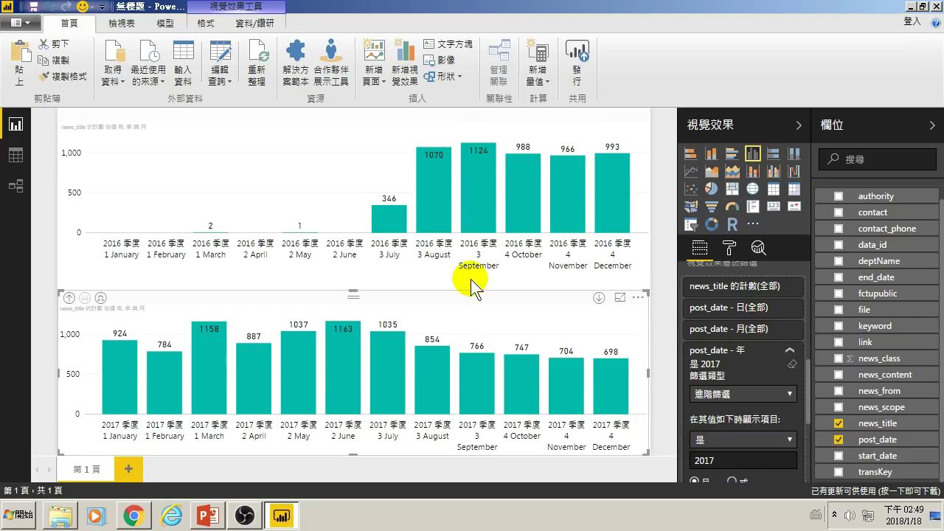
Change the 2016 monthly chart's default data color from teal to dark red
click(284, 121)
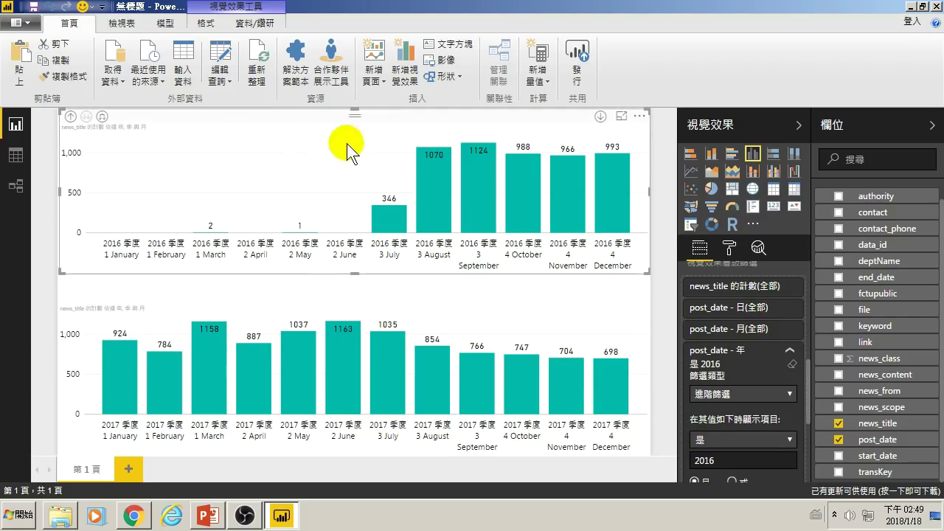
click(731, 253)
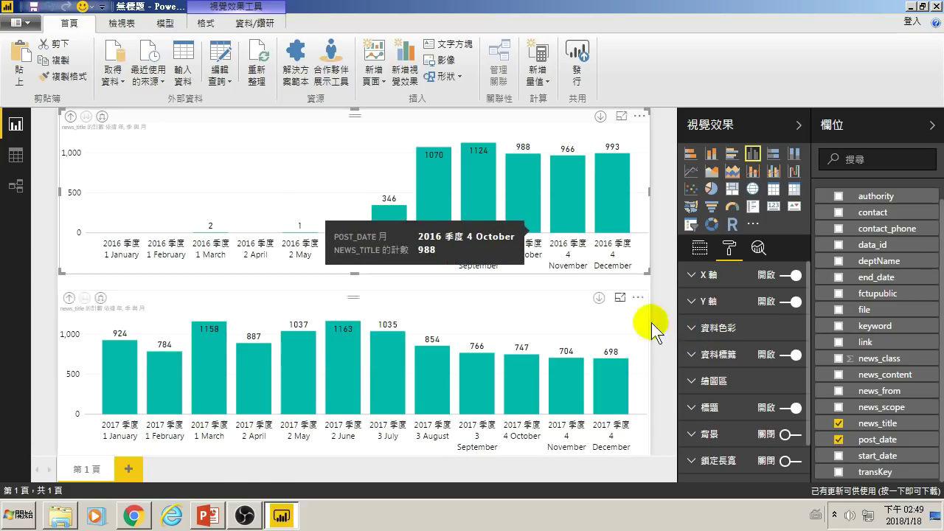
click(502, 217)
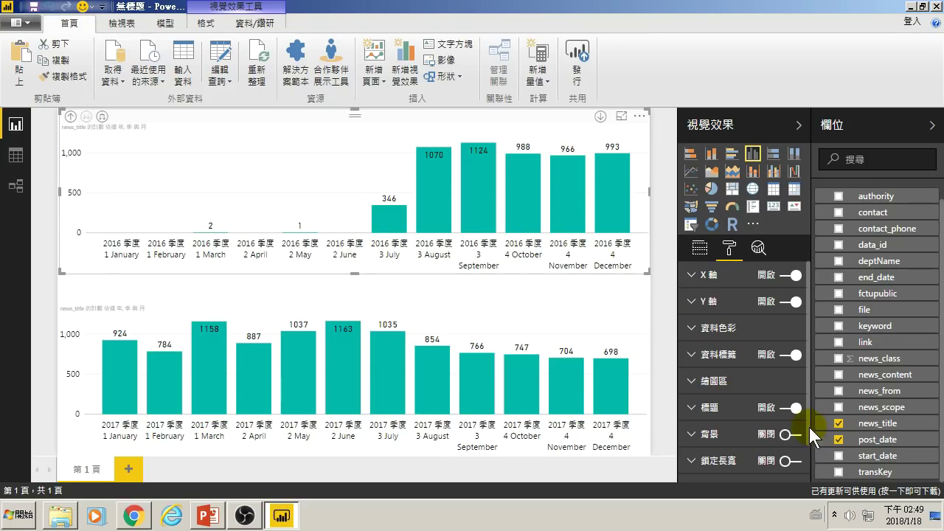
drag(809, 427, 809, 445)
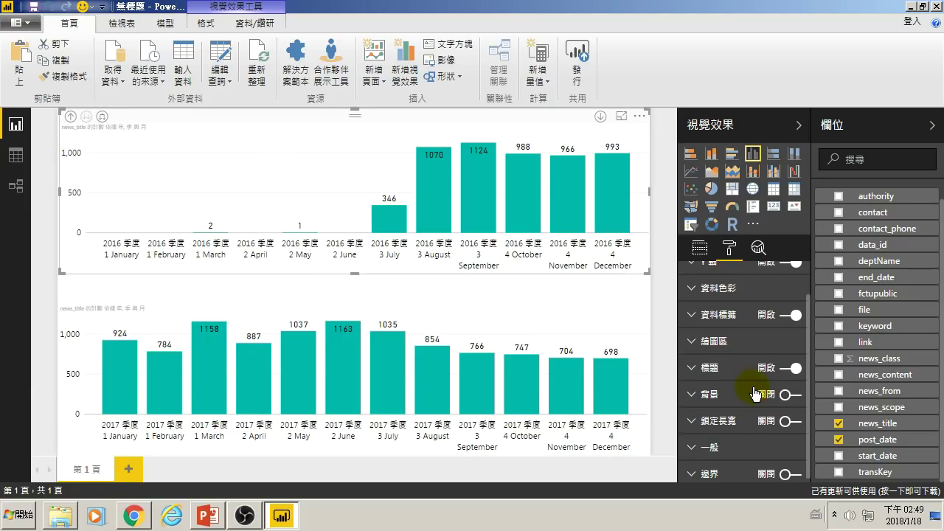
scroll(752, 380, up, 1)
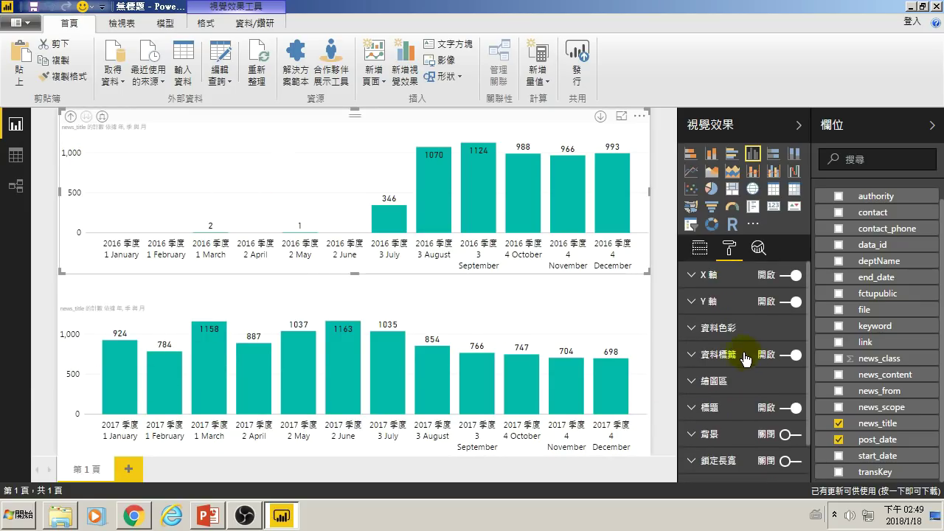
click(691, 328)
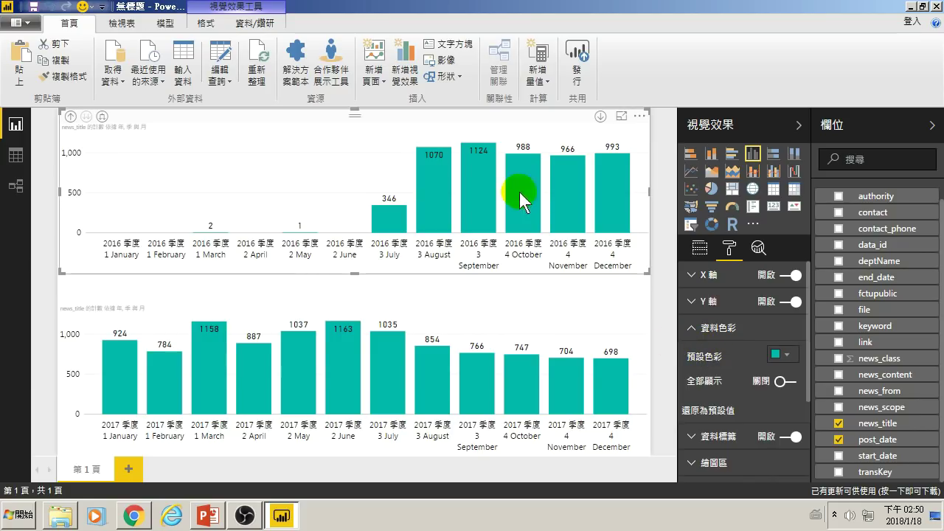
click(787, 356)
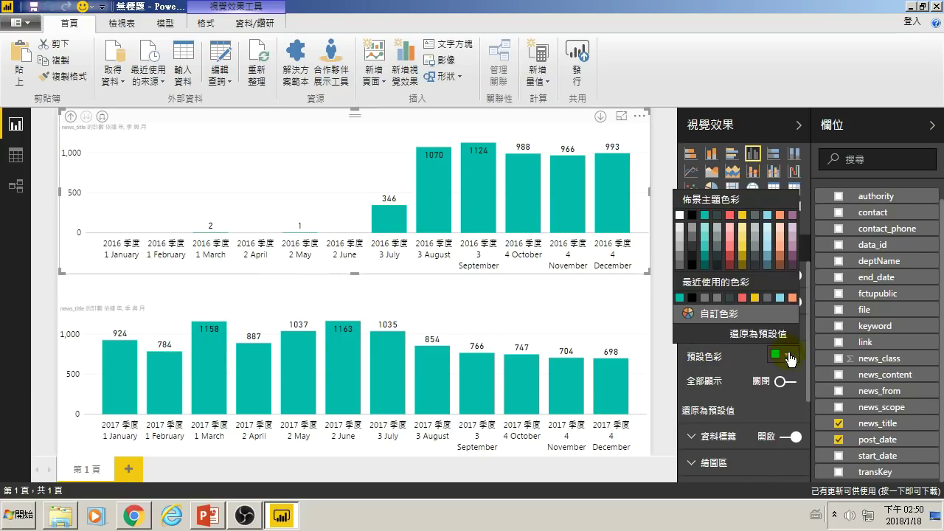
click(730, 263)
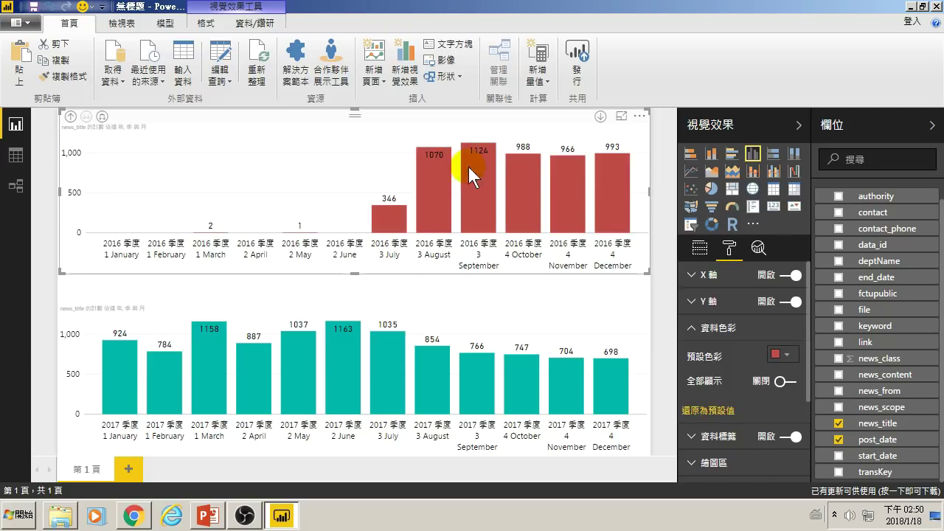
click(203, 285)
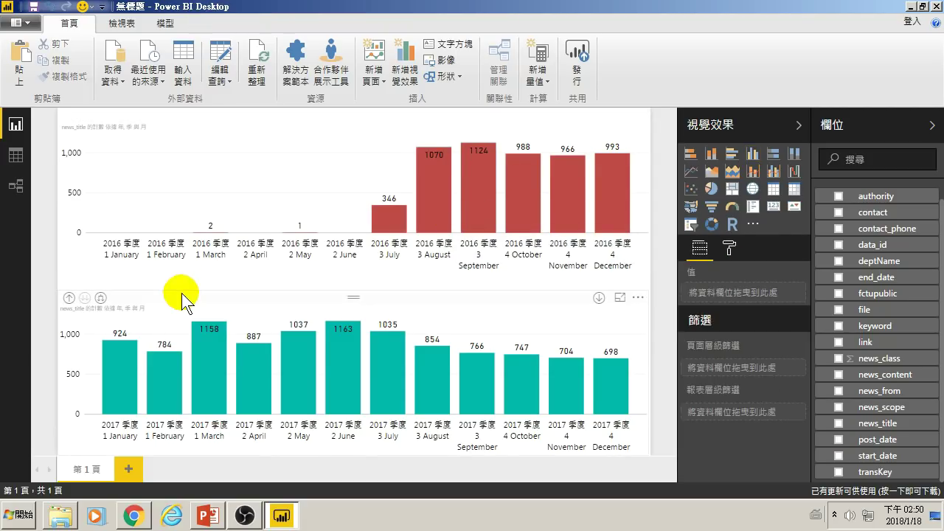
Convert the 2016 and 2017 monthly count charts to line charts, keeping 2017 below 2016
drag(180, 294, 202, 102)
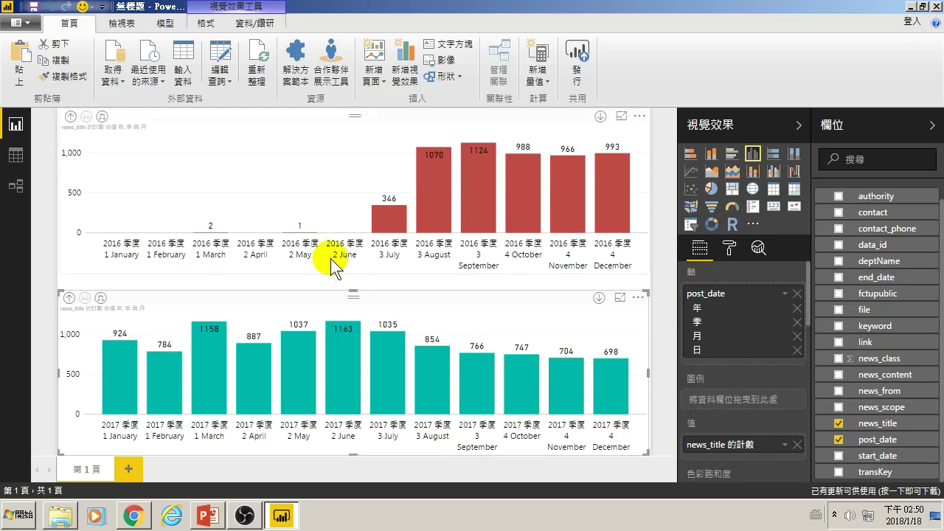
click(323, 122)
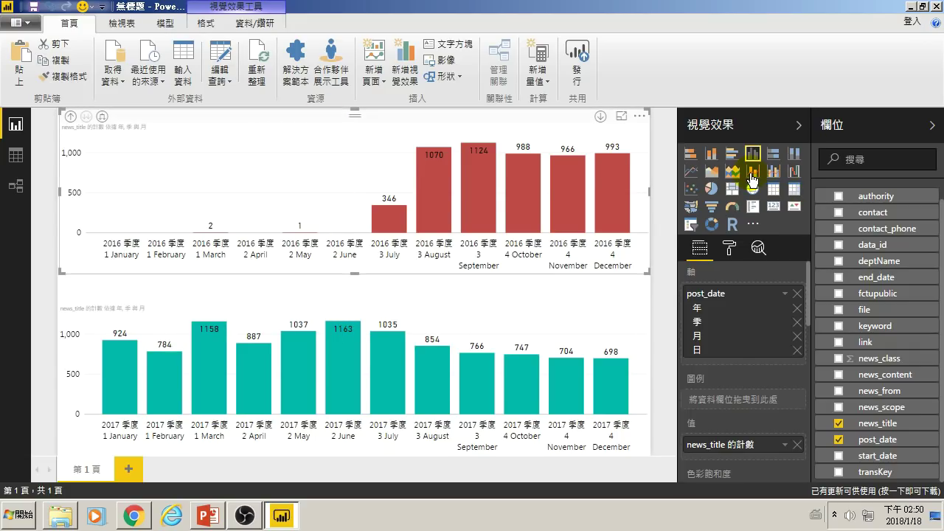
click(691, 172)
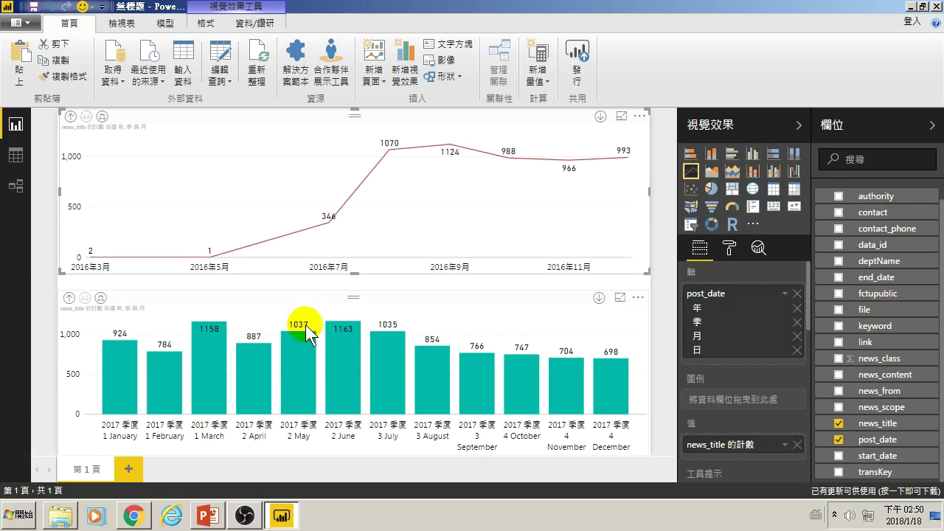
click(295, 297)
click(691, 172)
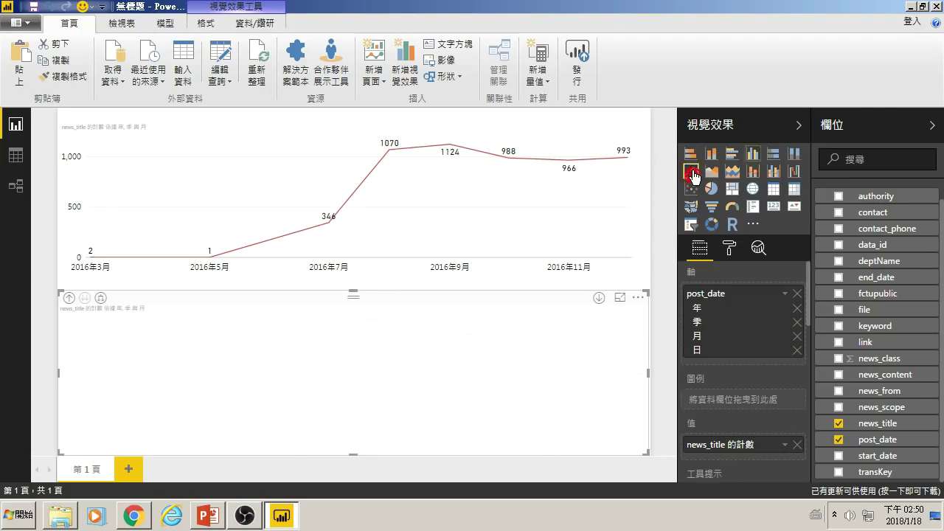
drag(280, 294, 295, 111)
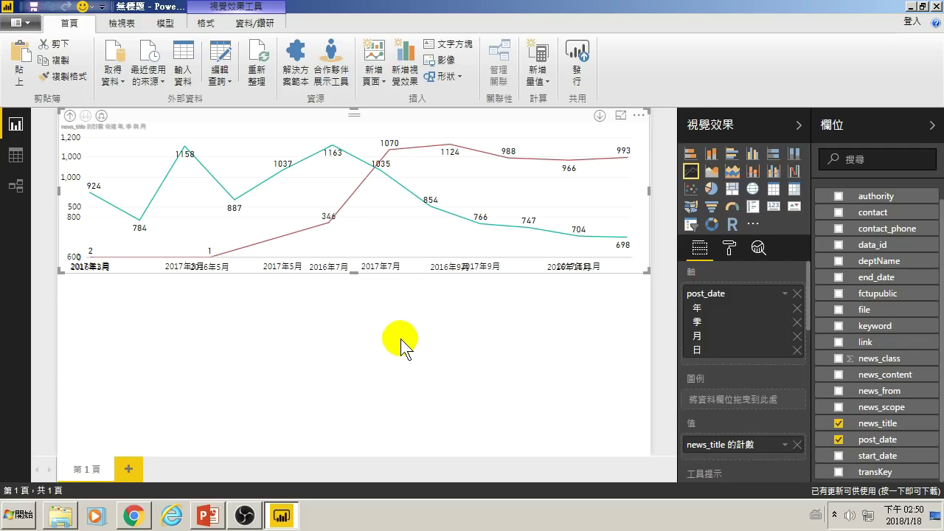
drag(295, 113, 287, 302)
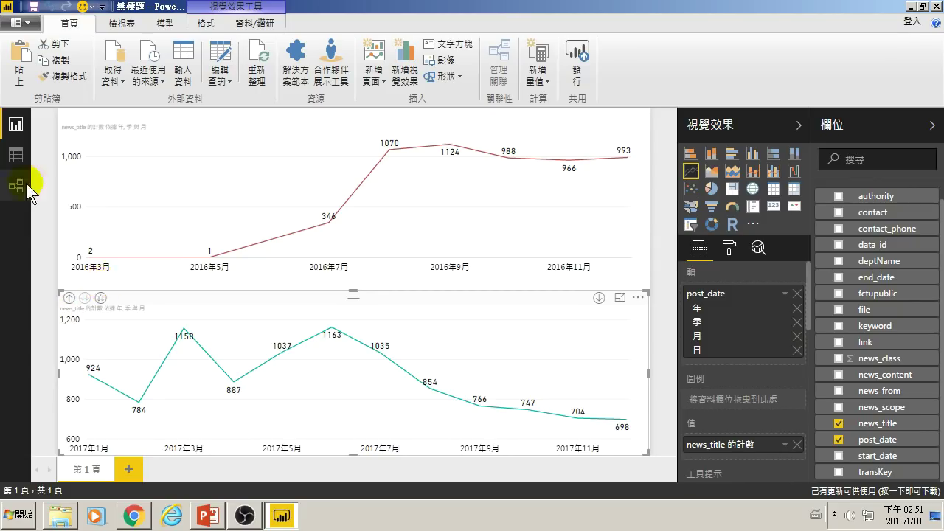
Set the 2016 line chart's Y axis end to 1200
click(74, 160)
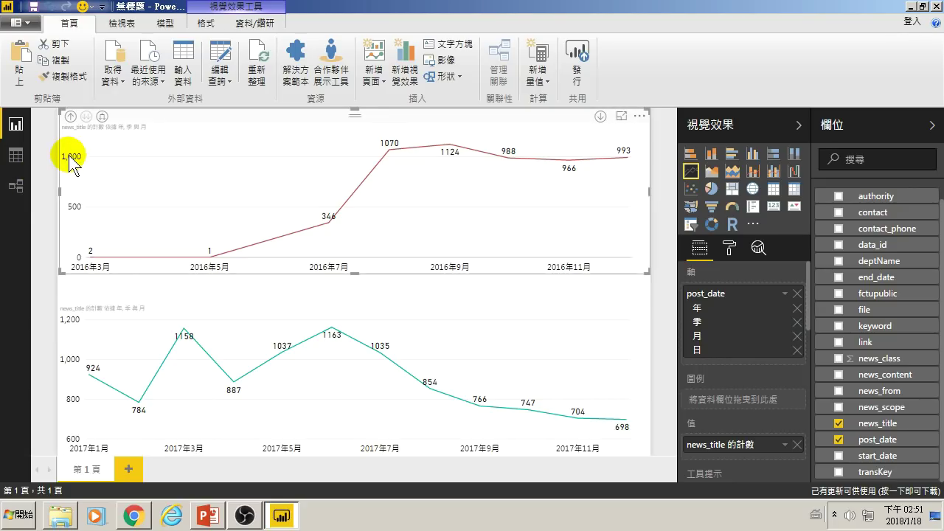
click(70, 155)
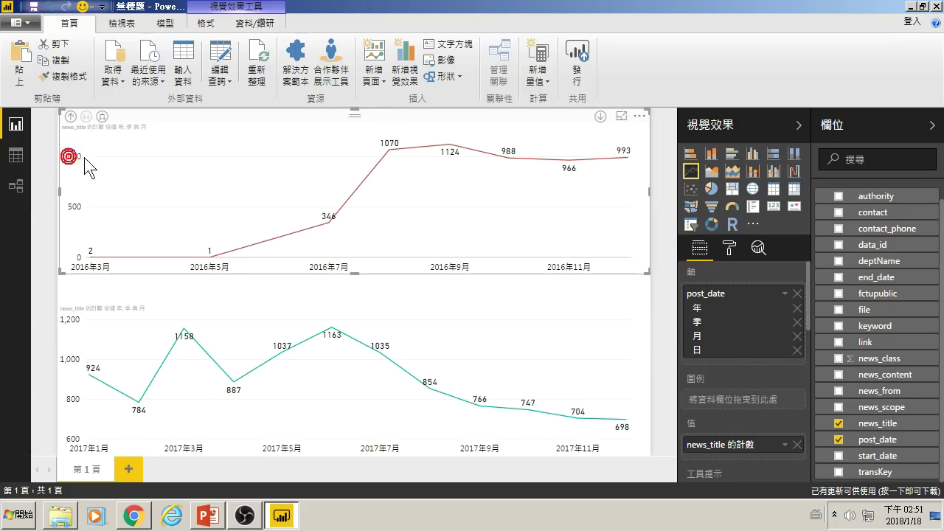
click(729, 248)
scroll(716, 378, down, 1)
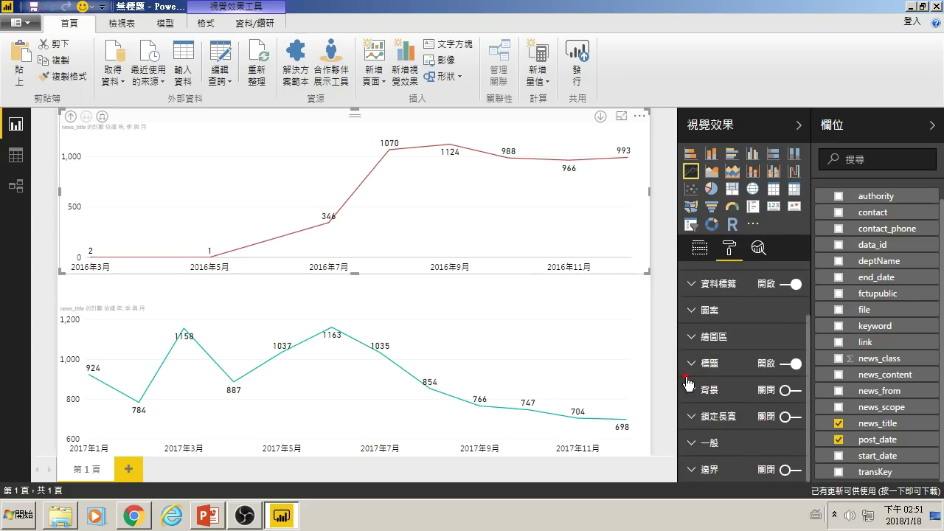
scroll(696, 379, up, 2)
click(693, 301)
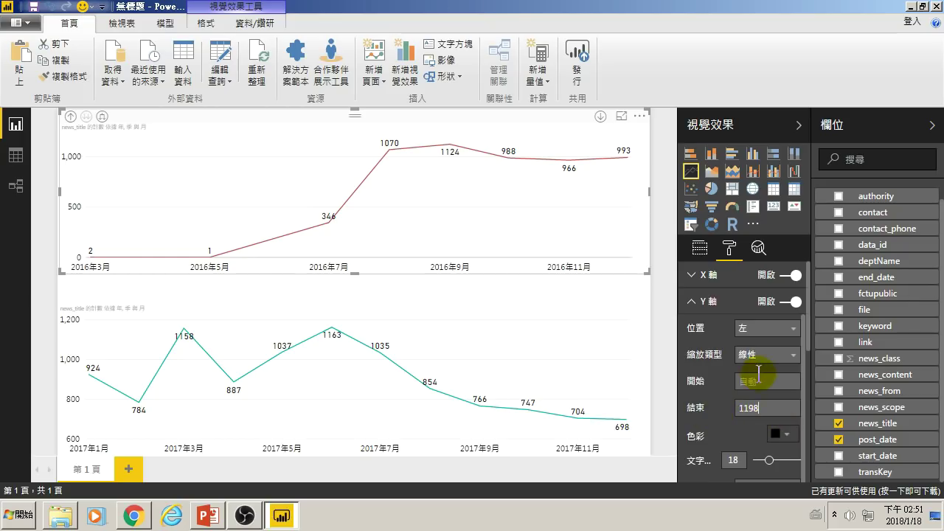
click(763, 408)
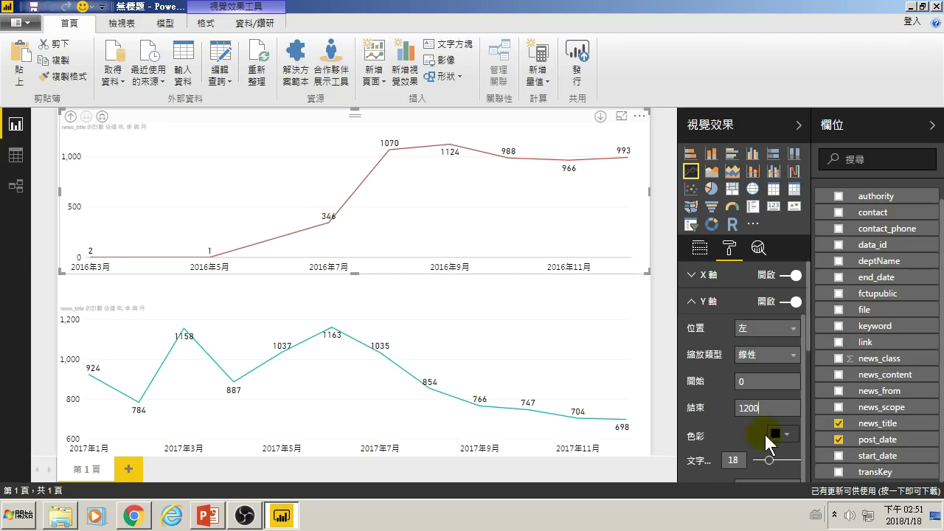
scroll(767, 428, down, 1)
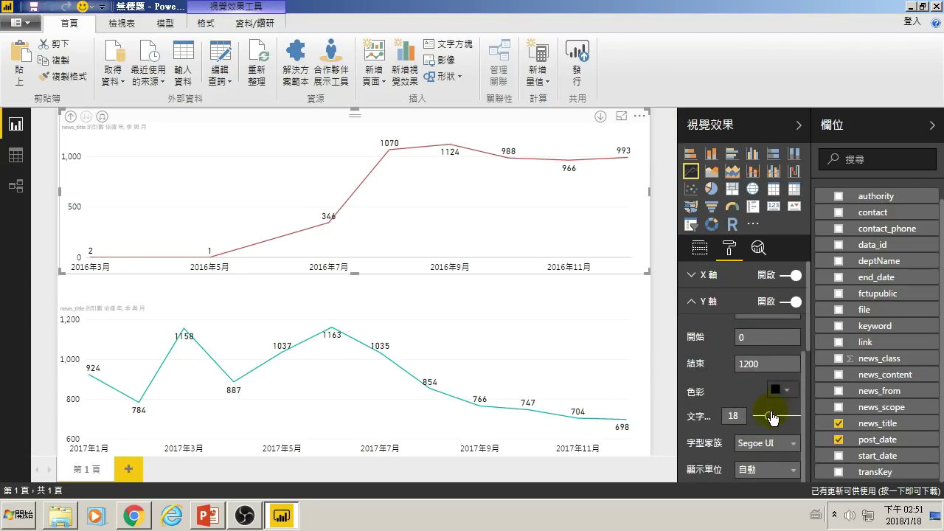
scroll(772, 410, down, 4)
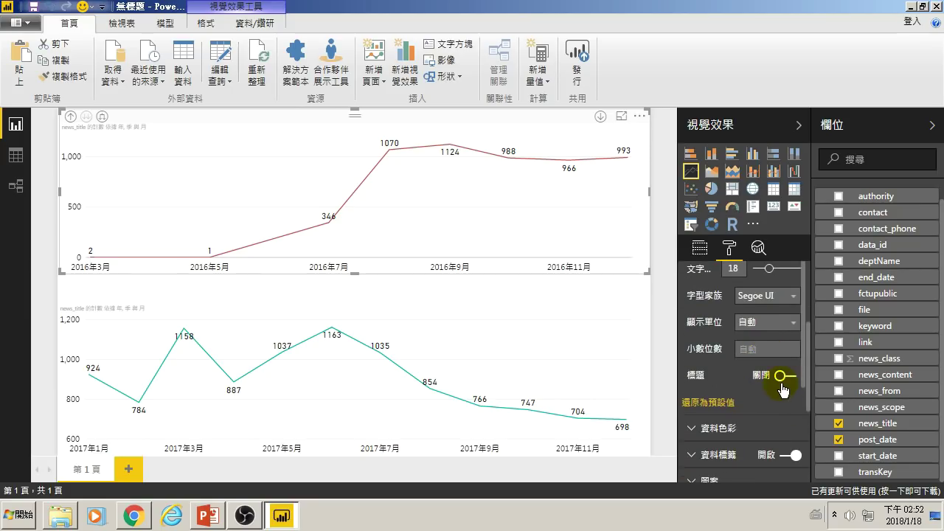
scroll(737, 354, up, 5)
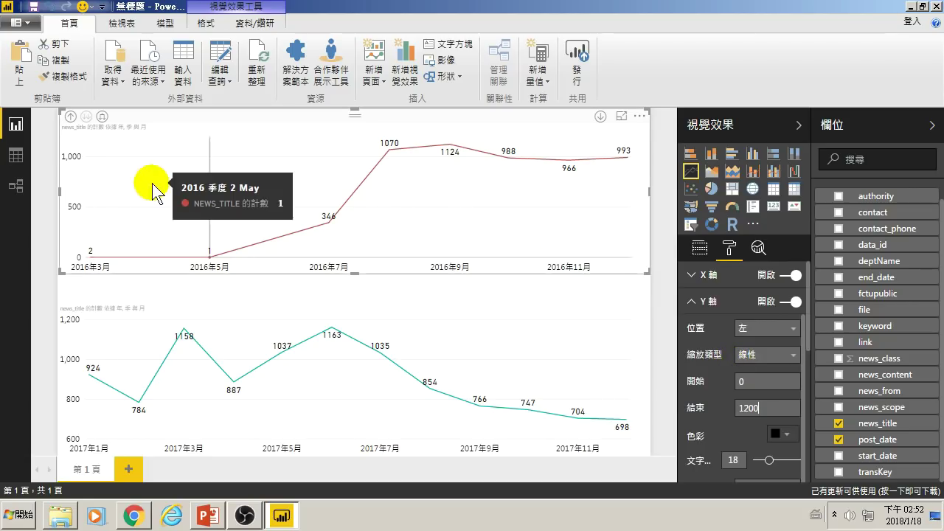
Give the 2017 chart's Y axis a start of 0 and lay it over the 2016 chart
drag(127, 292, 119, 92)
drag(142, 143, 130, 327)
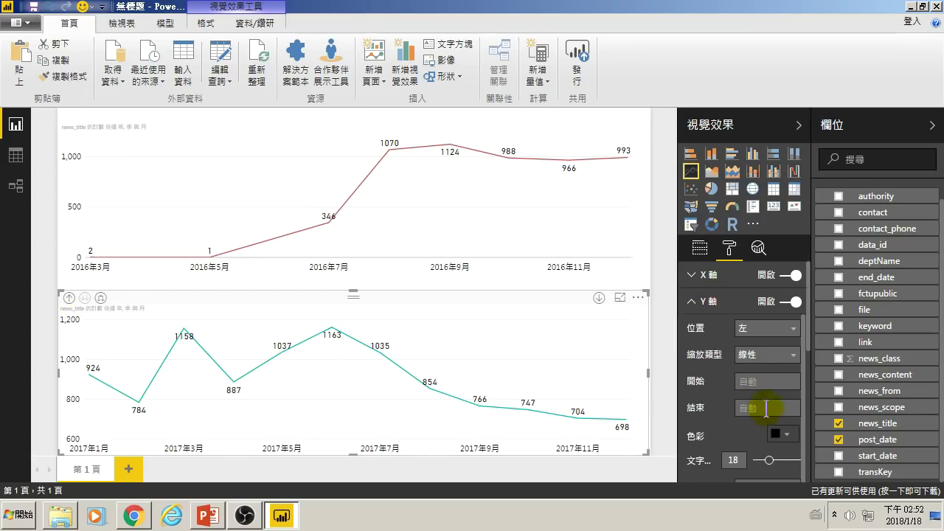
scroll(758, 420, down, 4)
scroll(751, 402, up, 2)
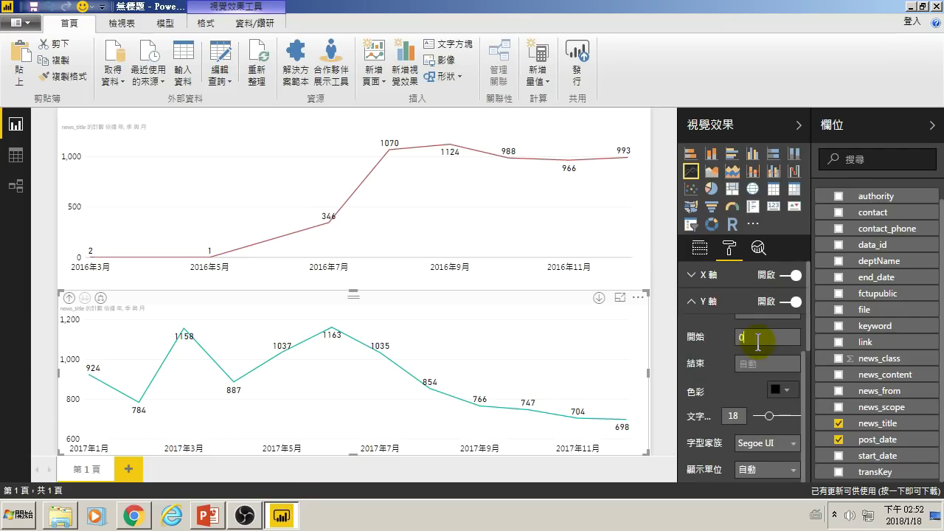
key(Return)
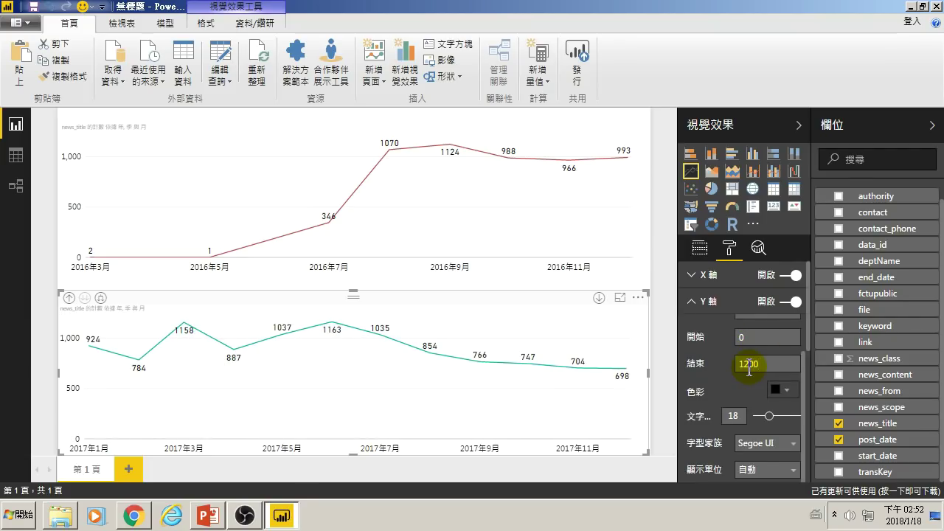
drag(144, 292, 116, 105)
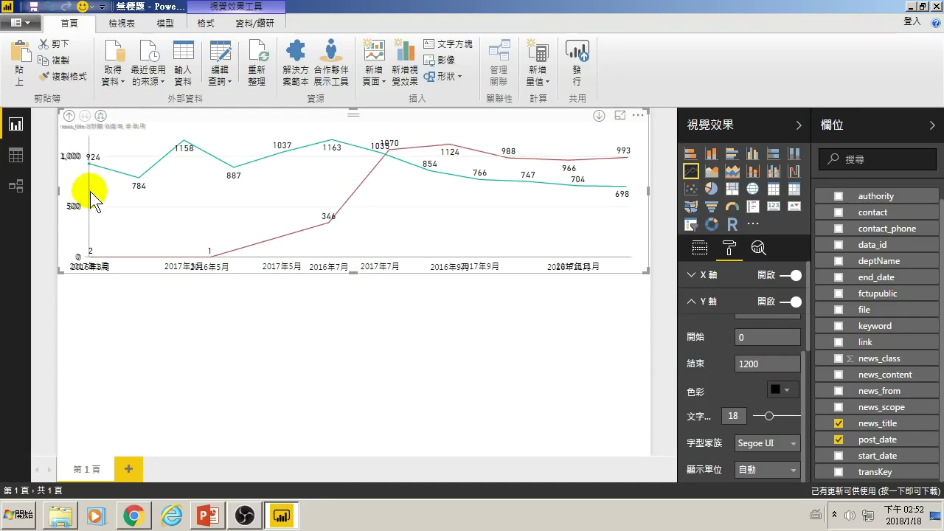
Show a single column chart of yearly news_title counts: 1, 5490, 10757, 231
click(123, 112)
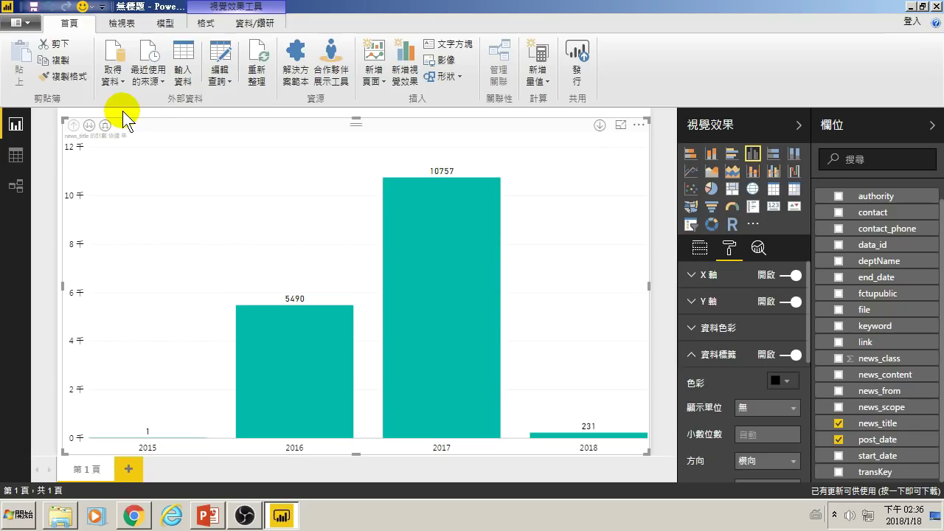
click(90, 125)
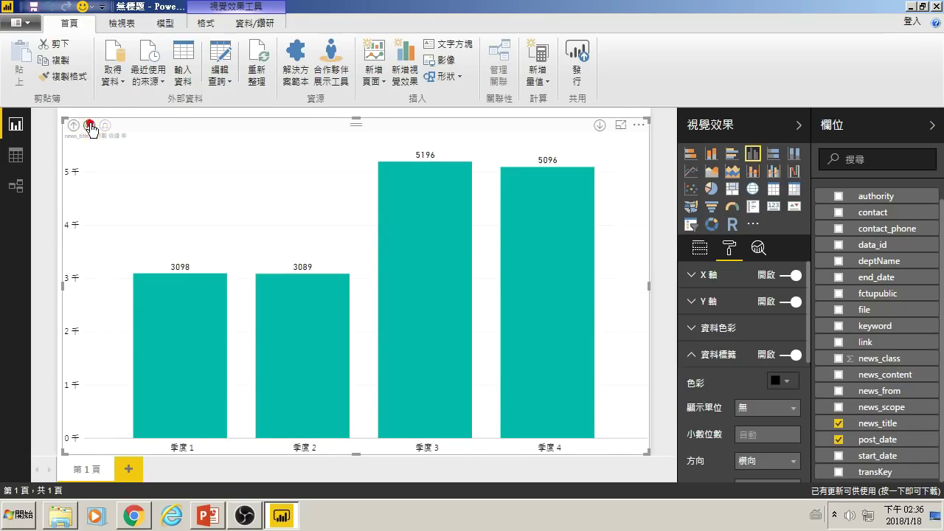
click(74, 126)
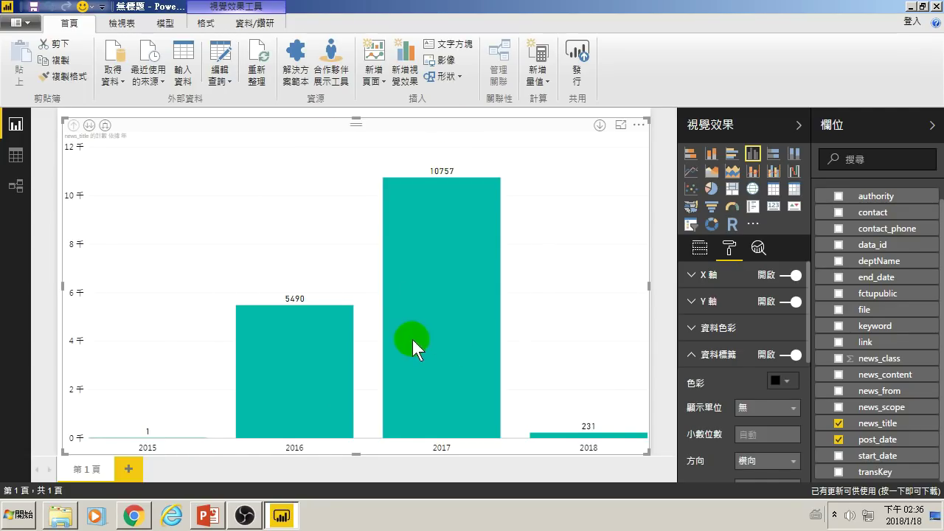
click(89, 126)
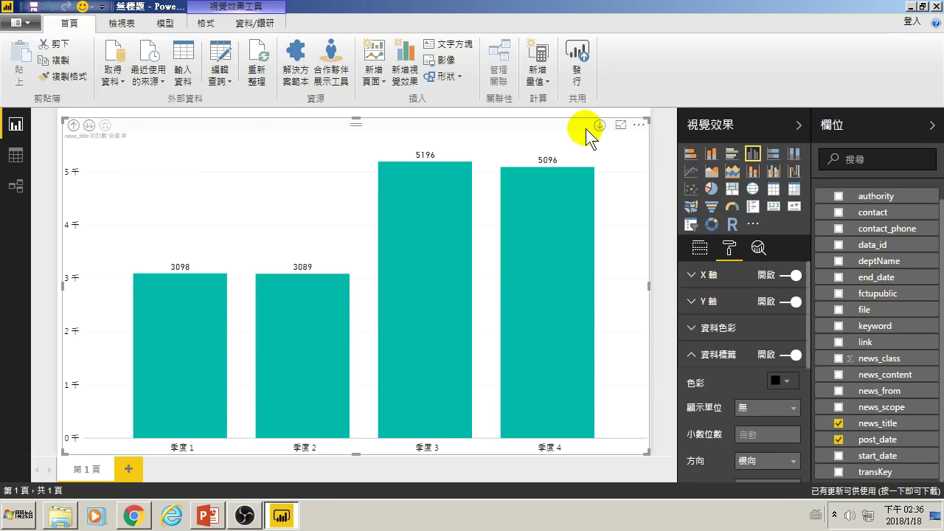
click(91, 132)
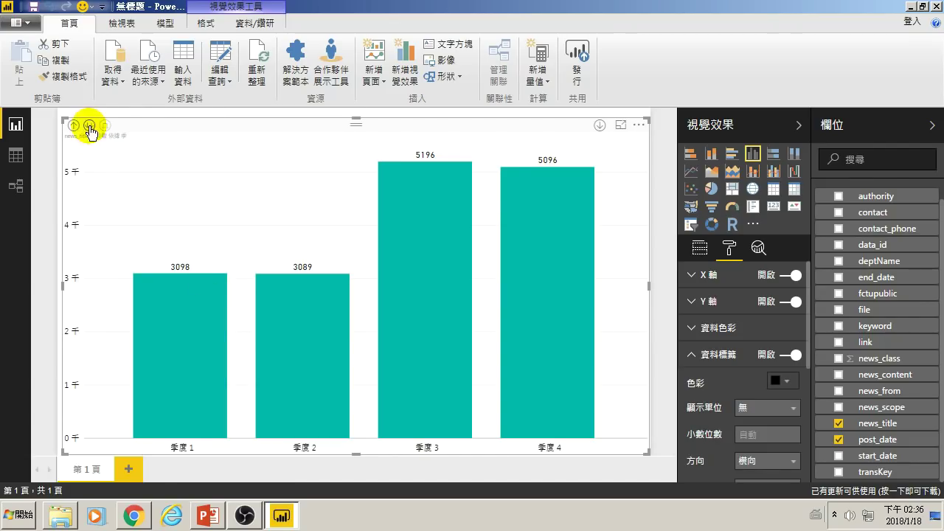
mouse_move(540, 212)
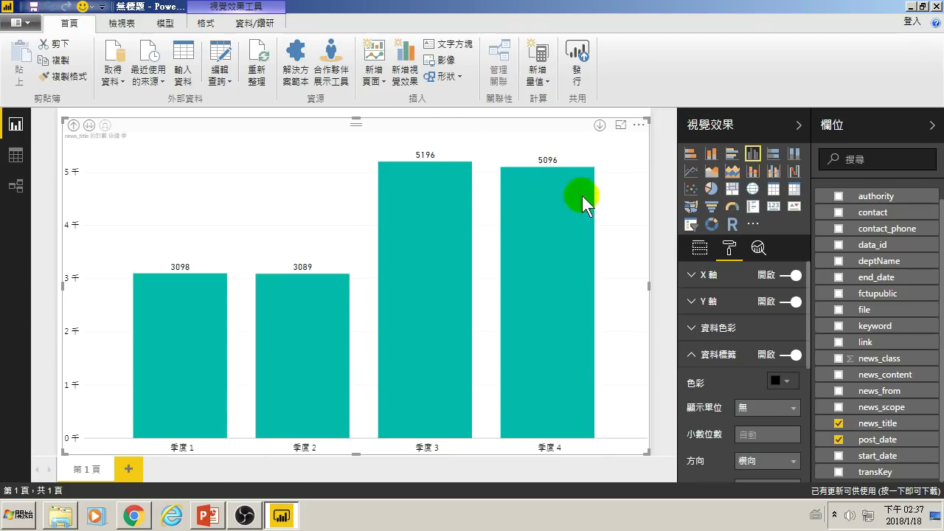
mouse_move(590, 209)
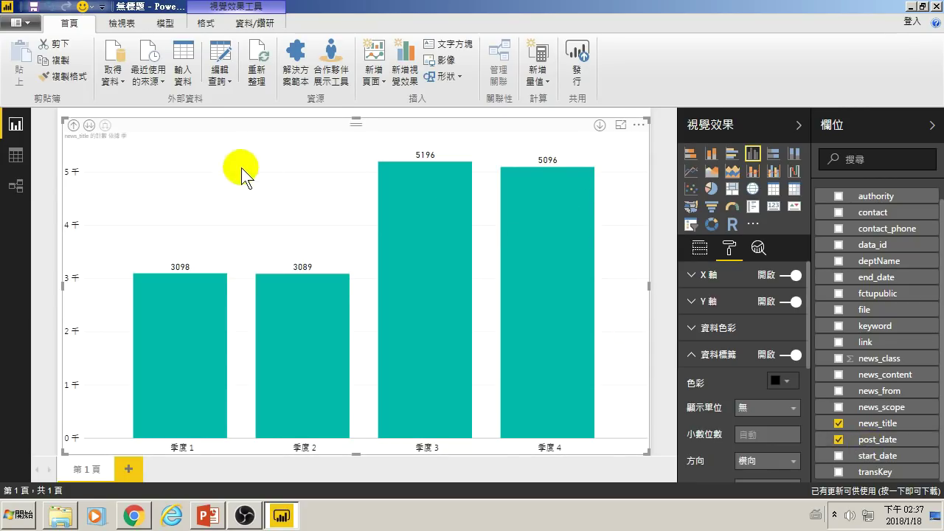
Drill the column chart to months, January 1154 through December 1691, peaking at 1924 in August
click(89, 132)
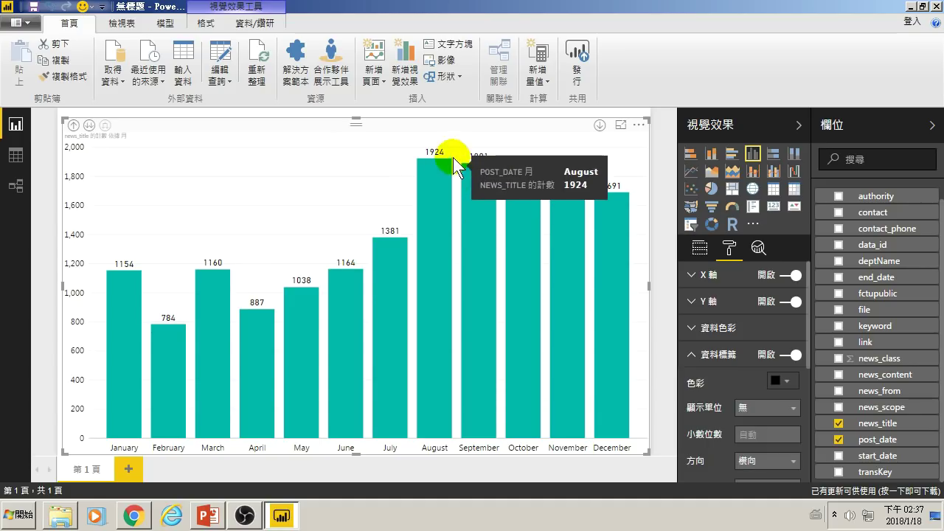
mouse_move(449, 166)
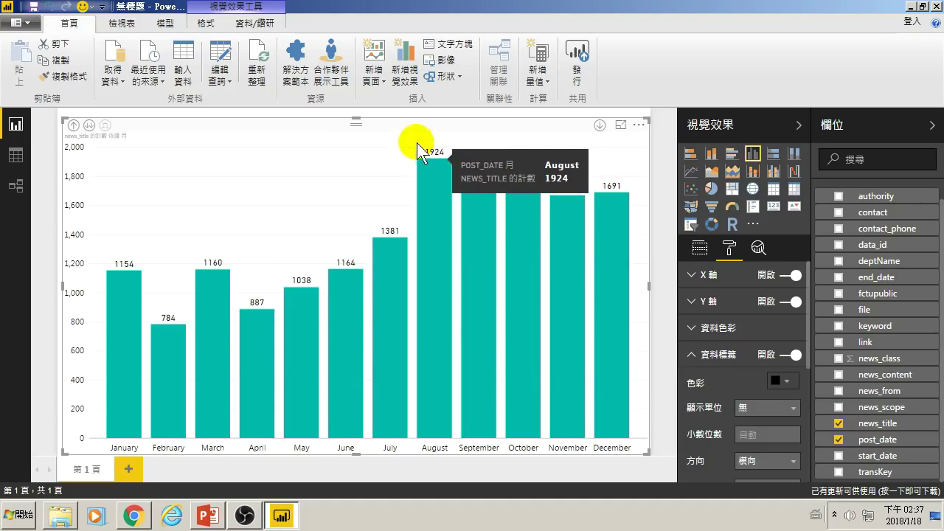
click(449, 179)
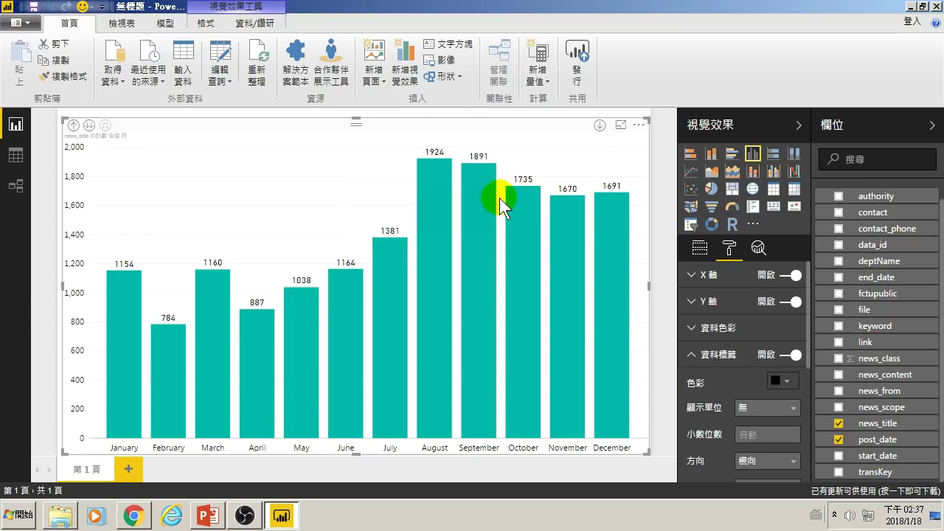
mouse_move(513, 201)
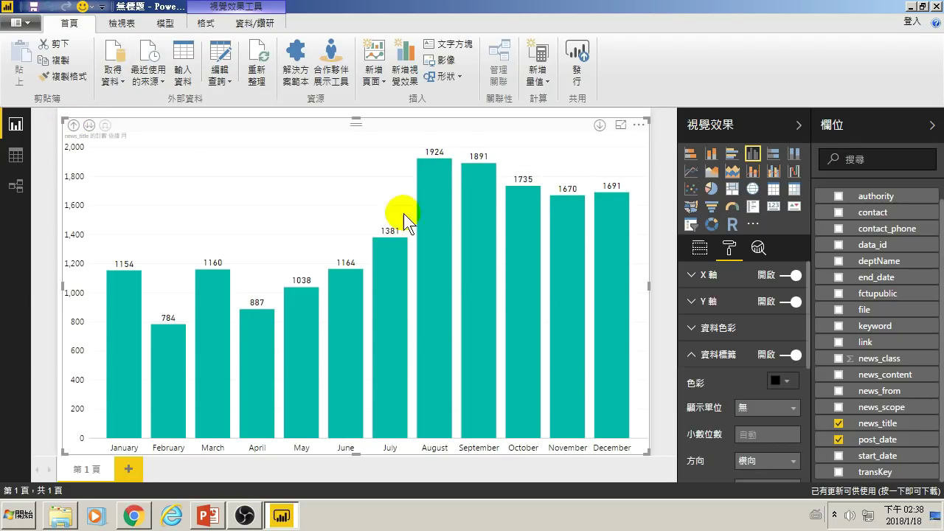
mouse_move(490, 183)
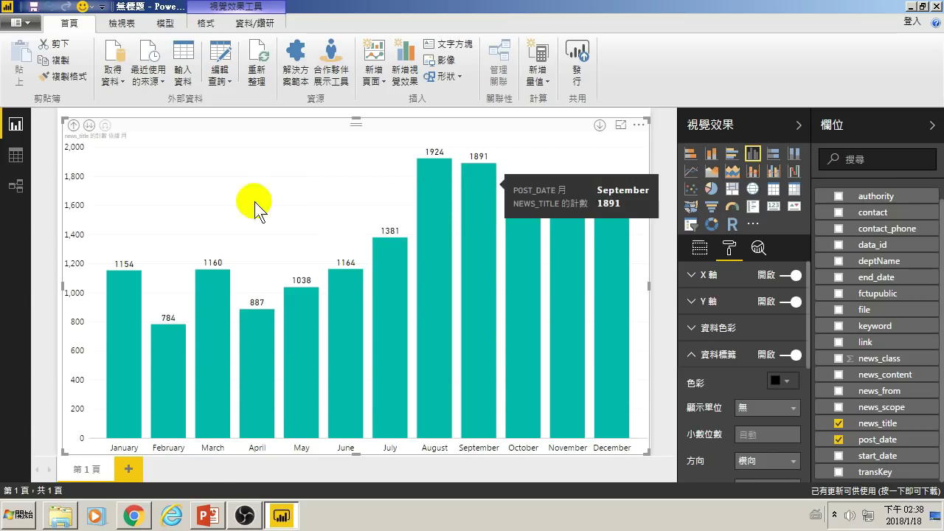
mouse_move(118, 275)
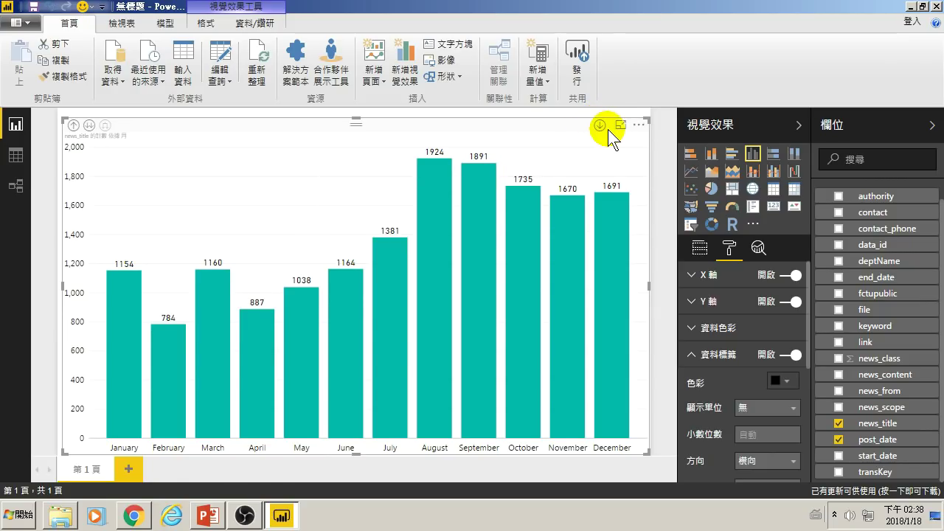
Drill up to years, expand all to year-quarters, and show the chart's Fields list
click(74, 127)
click(74, 127)
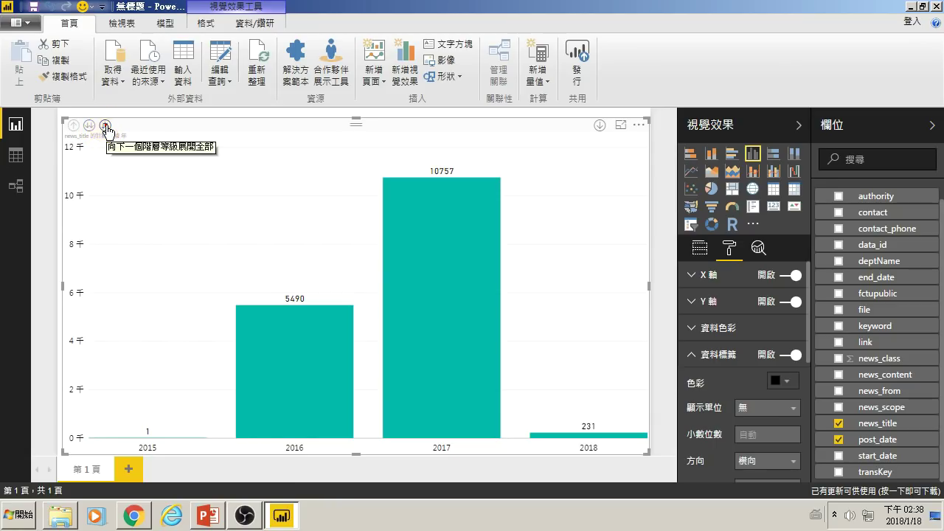
click(106, 127)
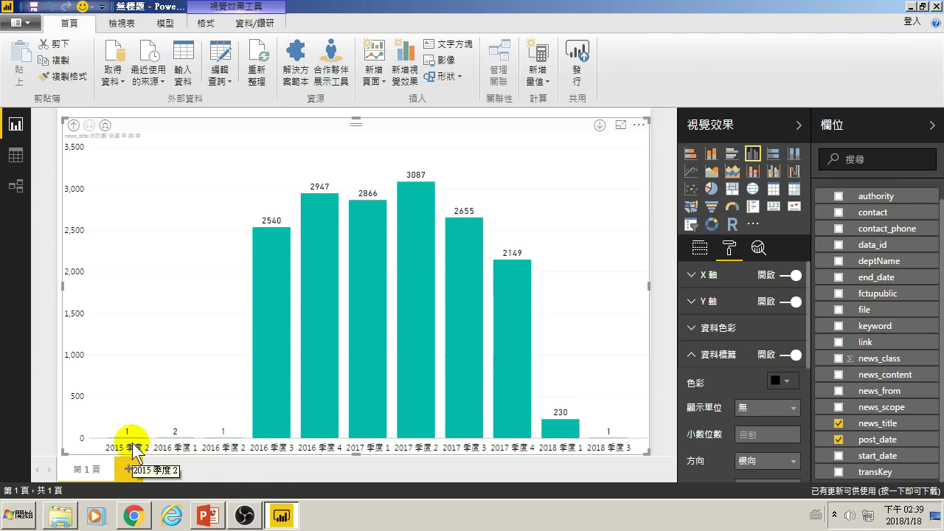
click(702, 249)
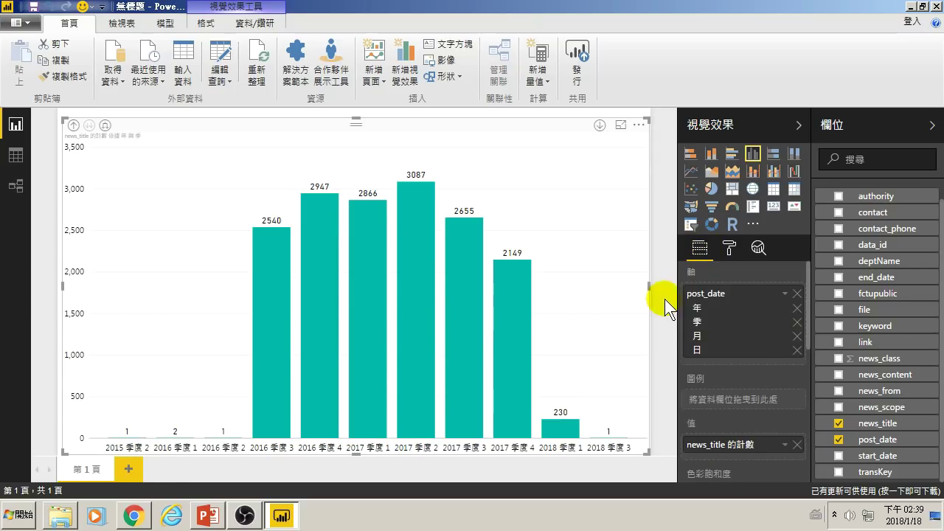
Enable 顯示沒有資料的項目 on the post_date axis so empty quarters appear
click(786, 297)
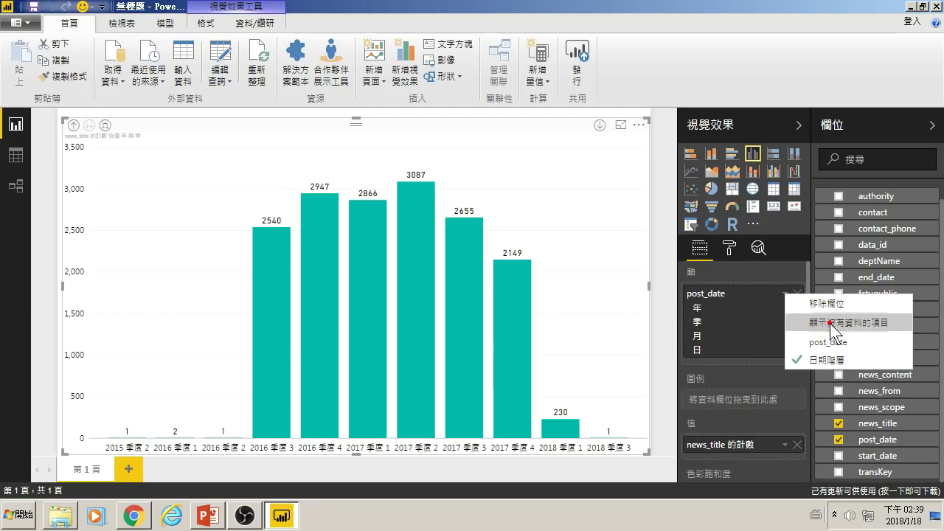
click(833, 326)
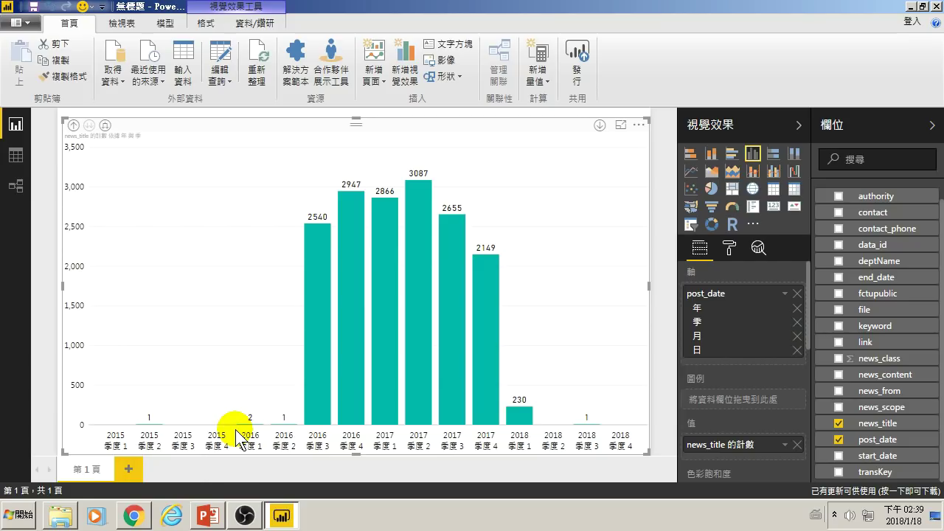
click(786, 296)
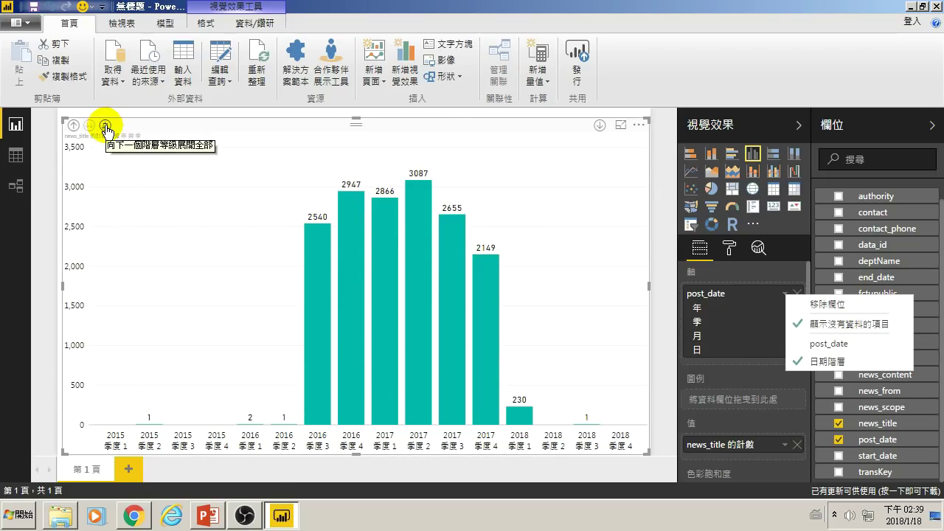
Expand the chart to months, turn on bar drilling, then return it to yearly totals
click(107, 131)
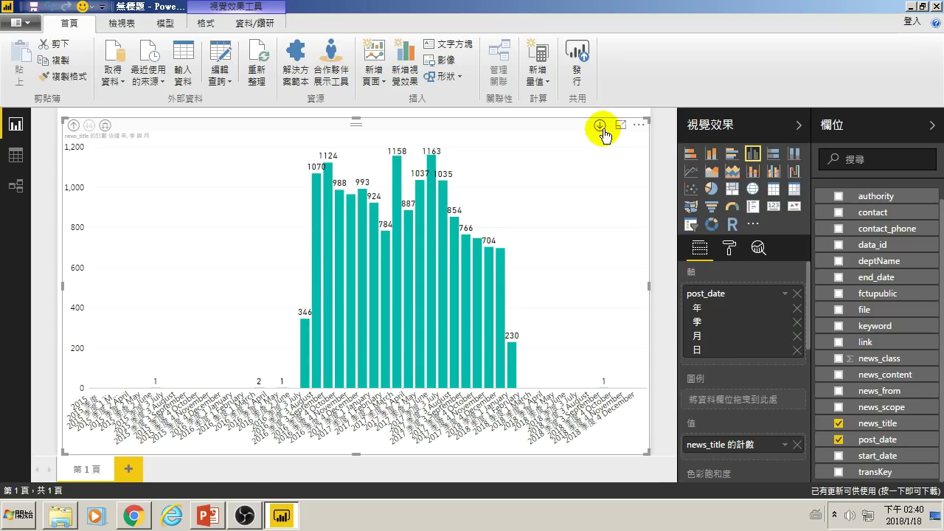
click(600, 127)
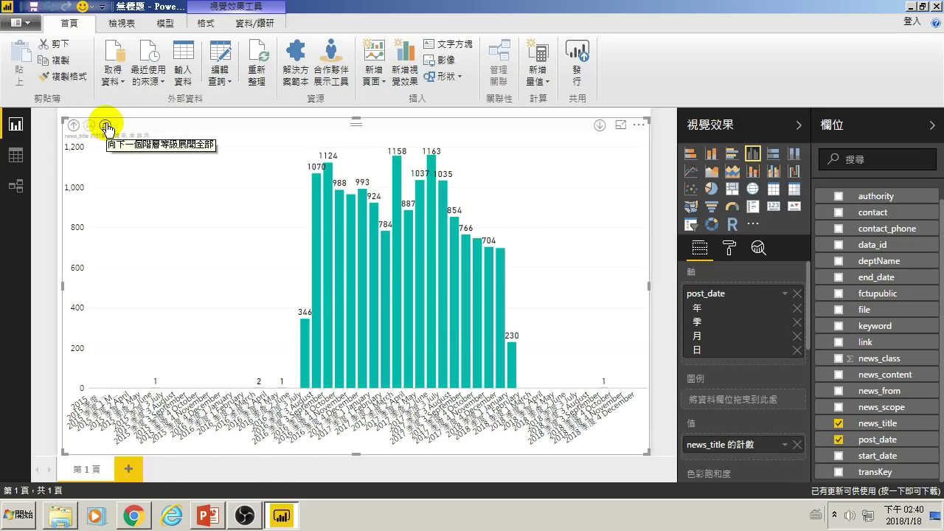
click(103, 129)
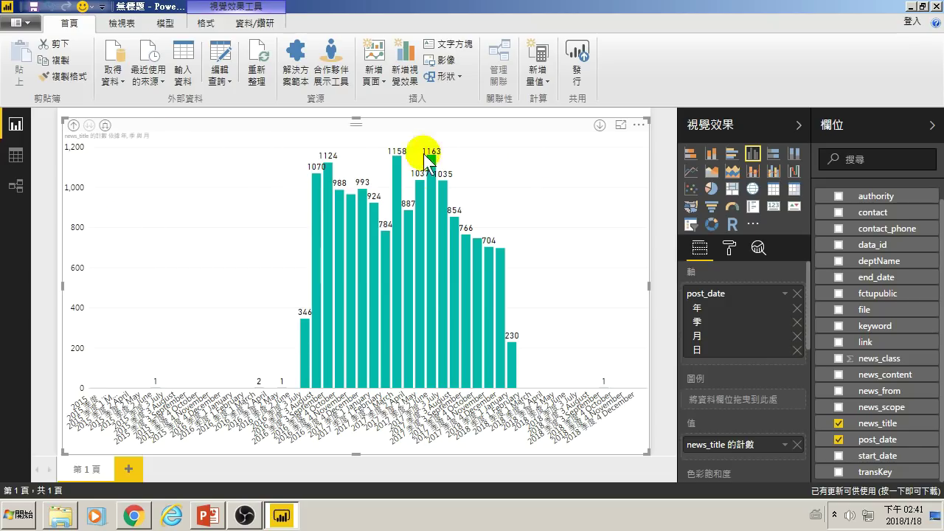
click(74, 126)
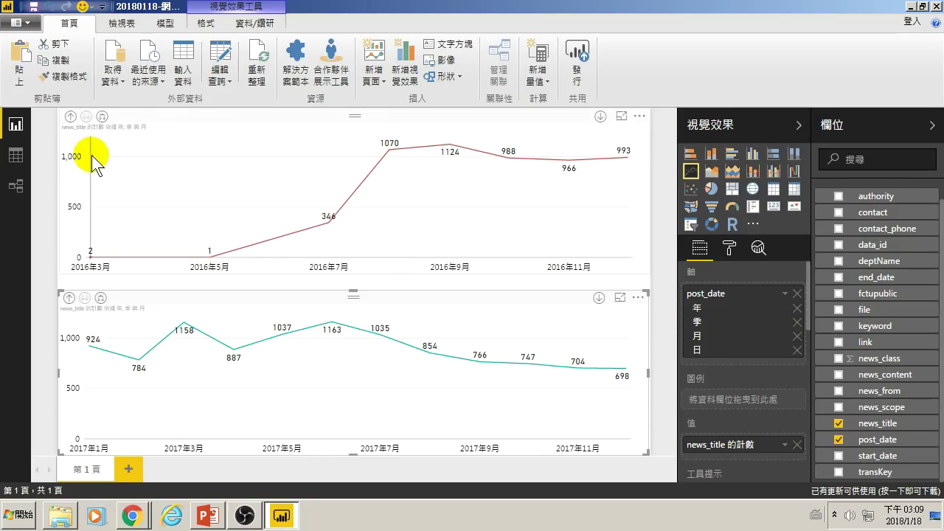
In Data view, sort the table by post_date descending, then ascending
click(16, 156)
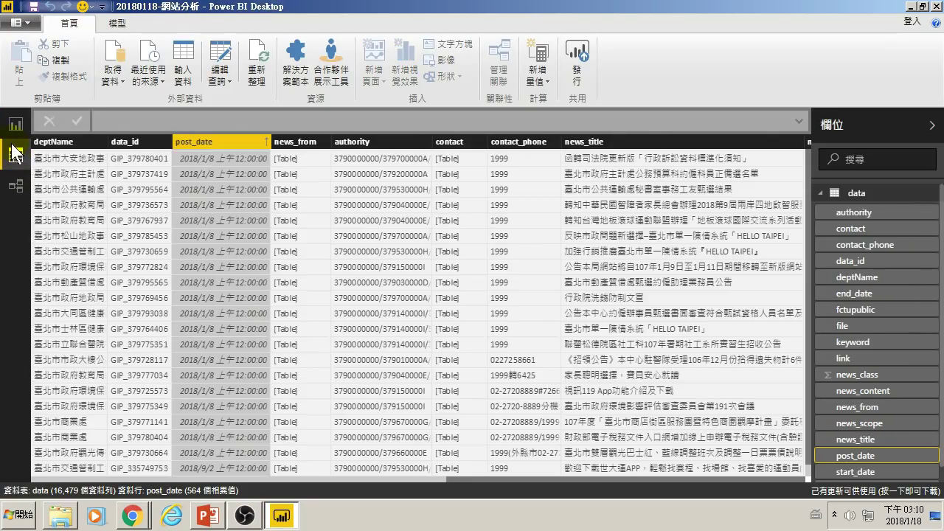
right_click(224, 140)
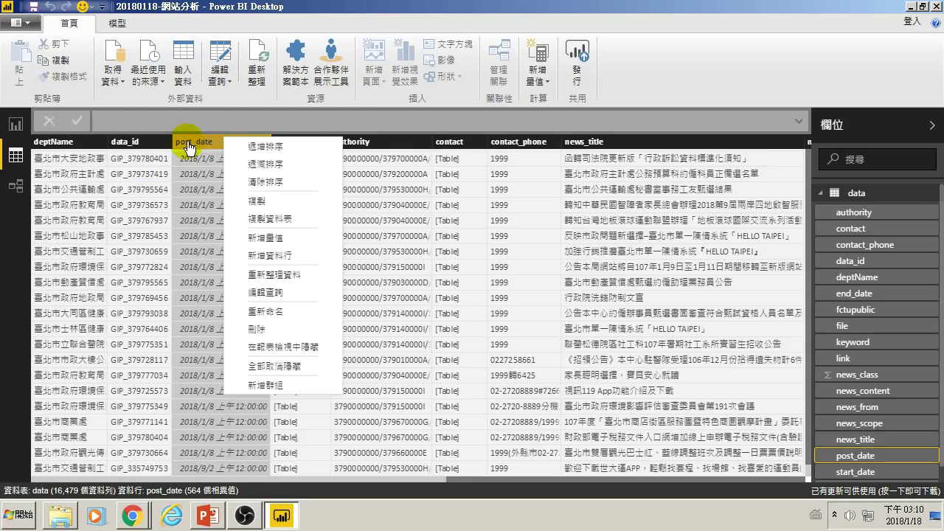
click(264, 166)
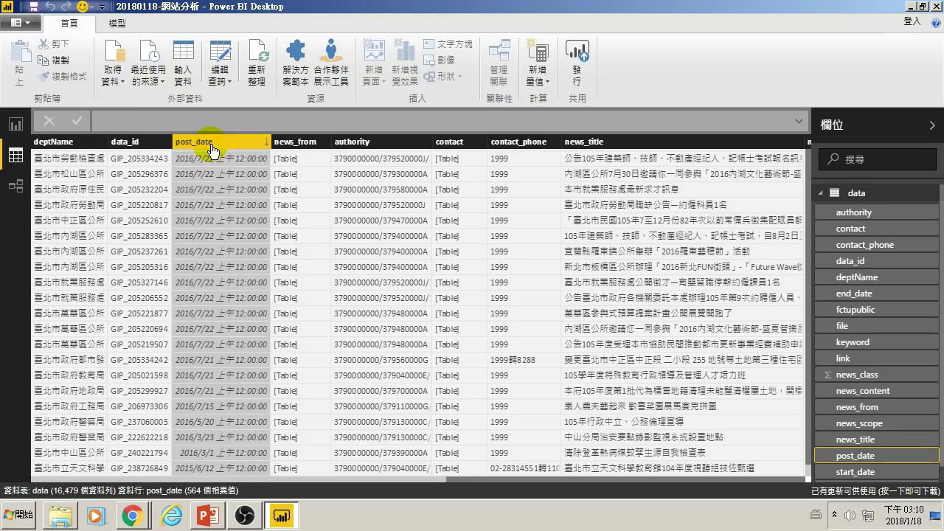
right_click(211, 143)
click(247, 158)
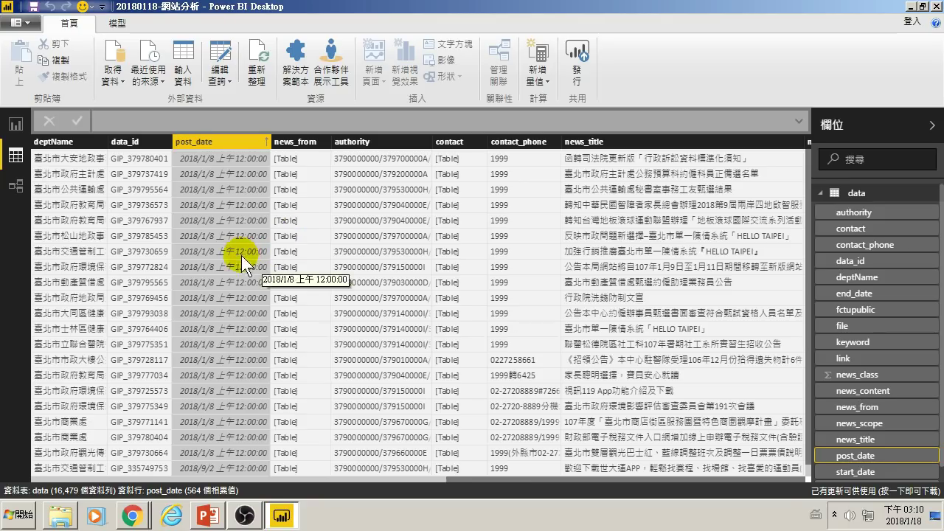
Check December 2017 on the system calendar, then return to the report's line charts
click(908, 519)
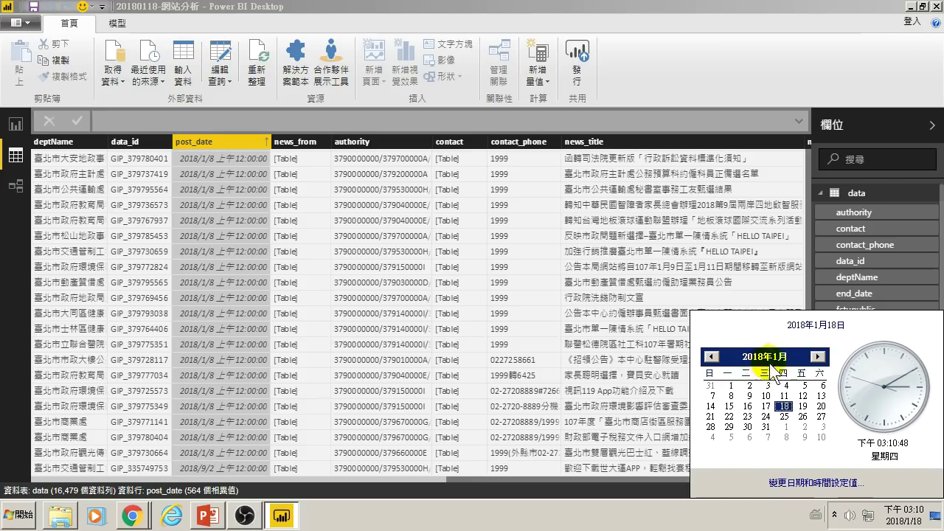
click(717, 357)
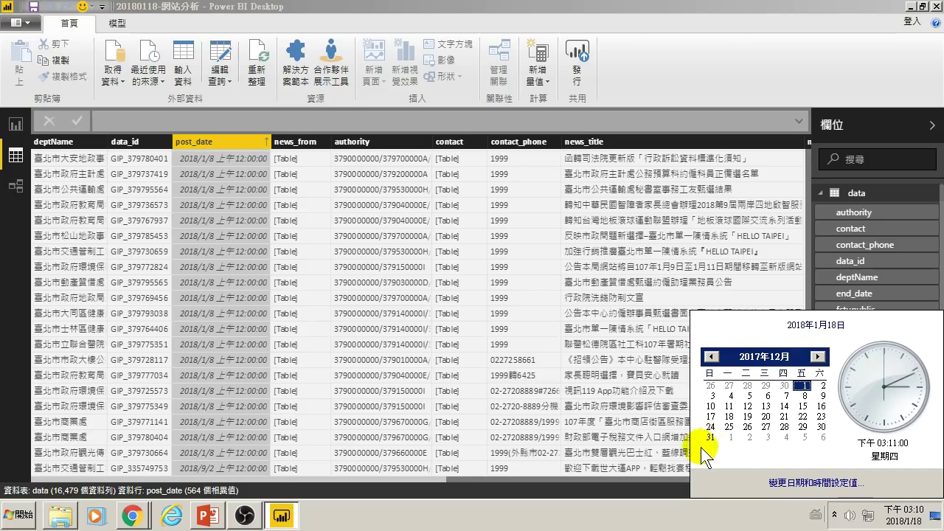
click(195, 204)
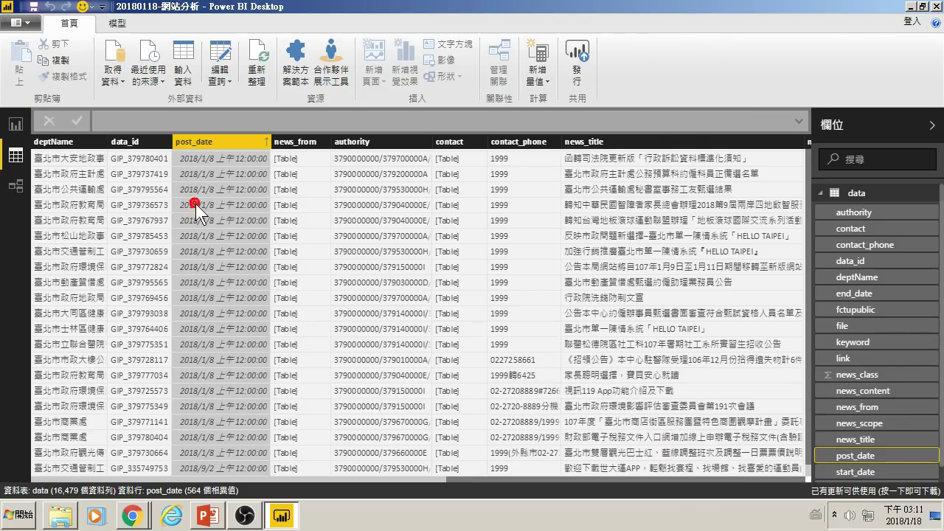
click(14, 128)
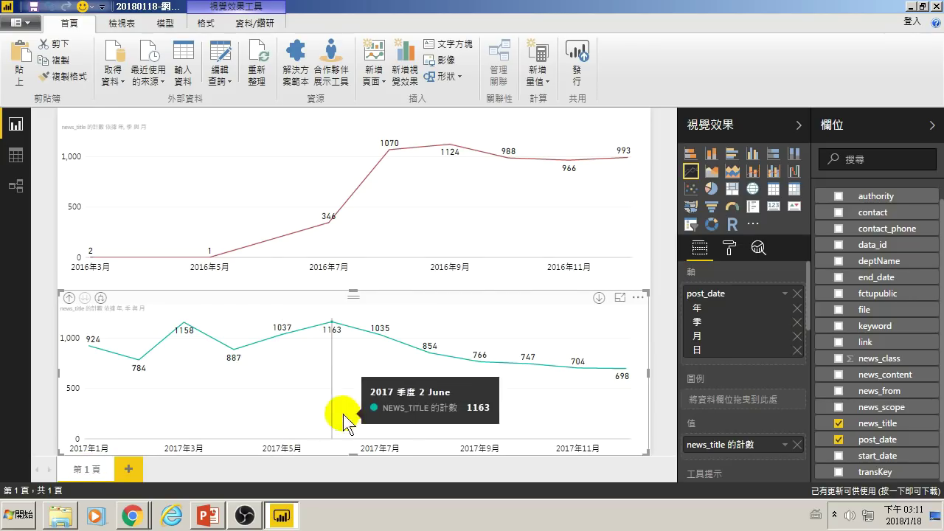
Rename the first report page to 年比較
double_click(86, 469)
text(第)
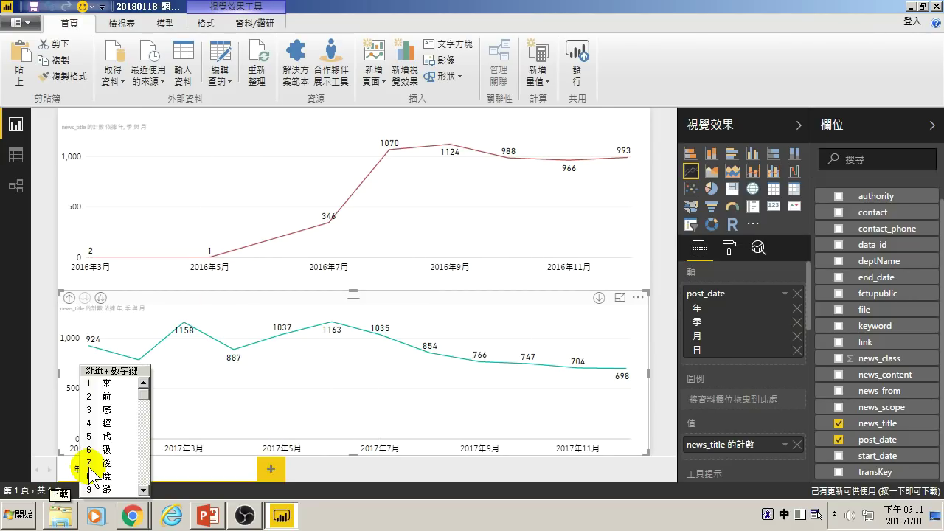
text(月)
text(較)
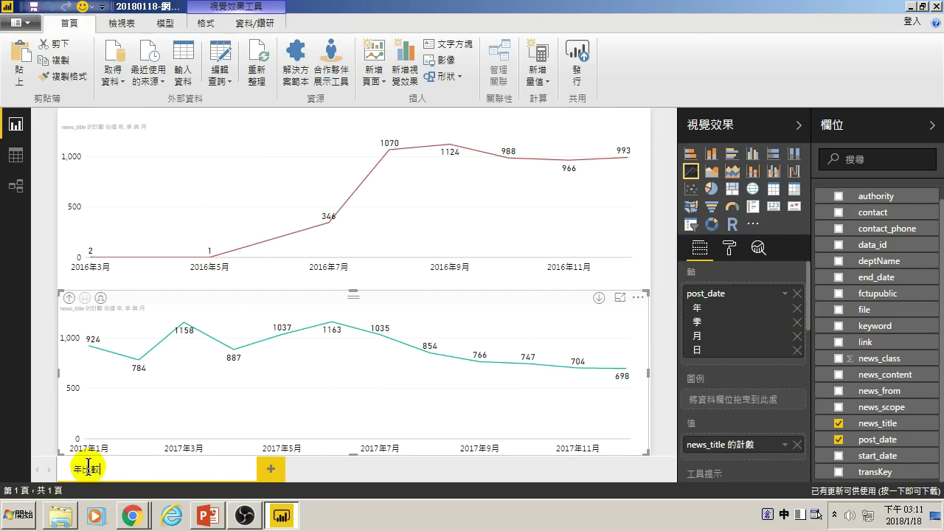
key(Return)
Add a second page named 周比較, then return to the 年比較 page
click(127, 469)
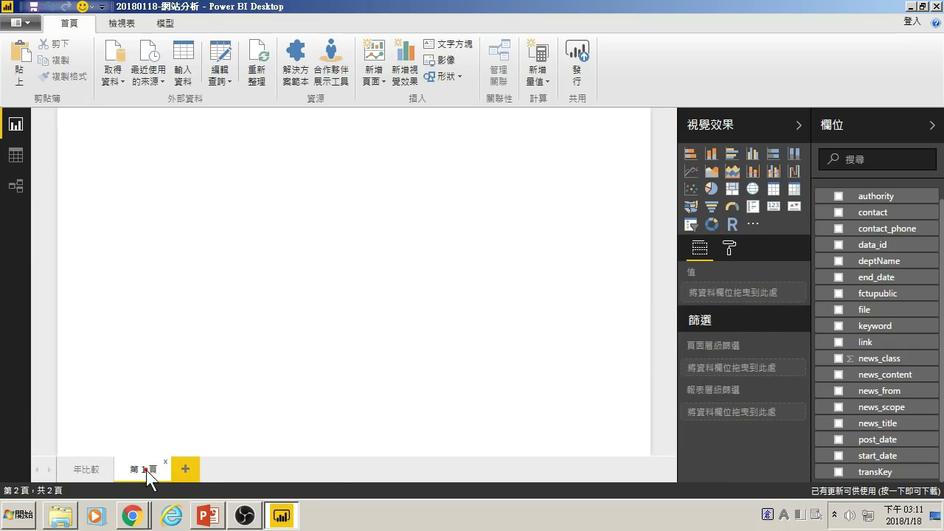
double_click(146, 471)
text(周比)
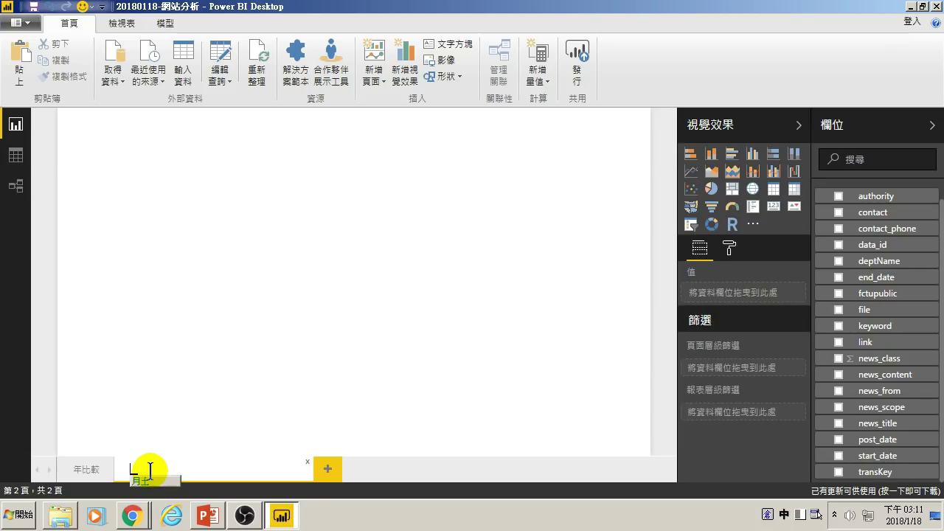
text(較)
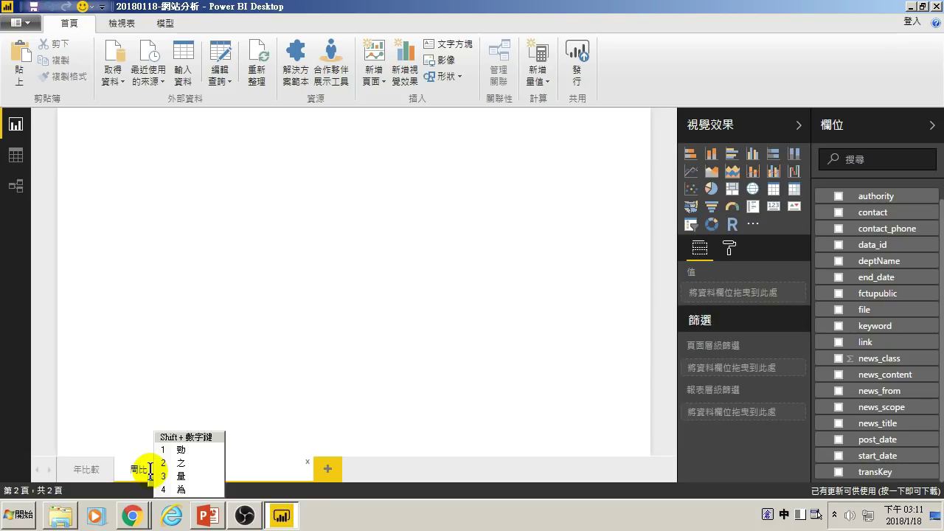
key(Return)
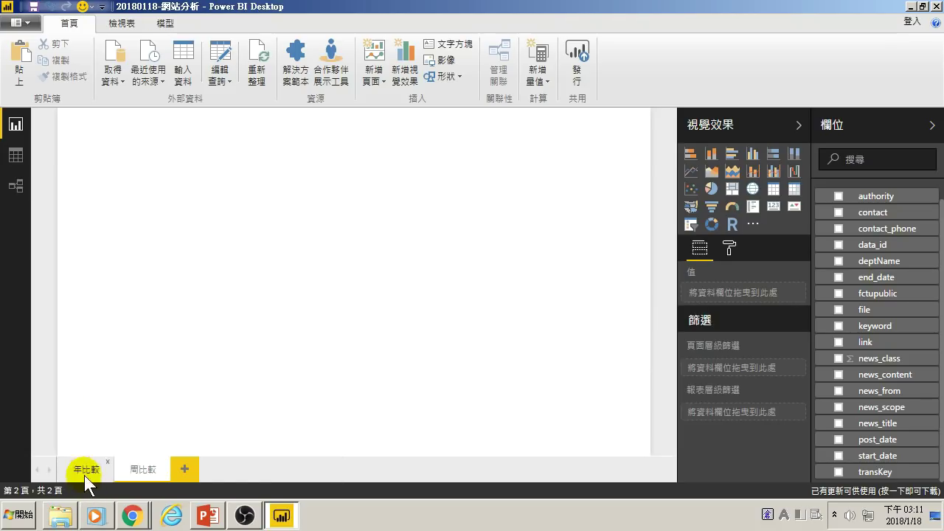
click(87, 470)
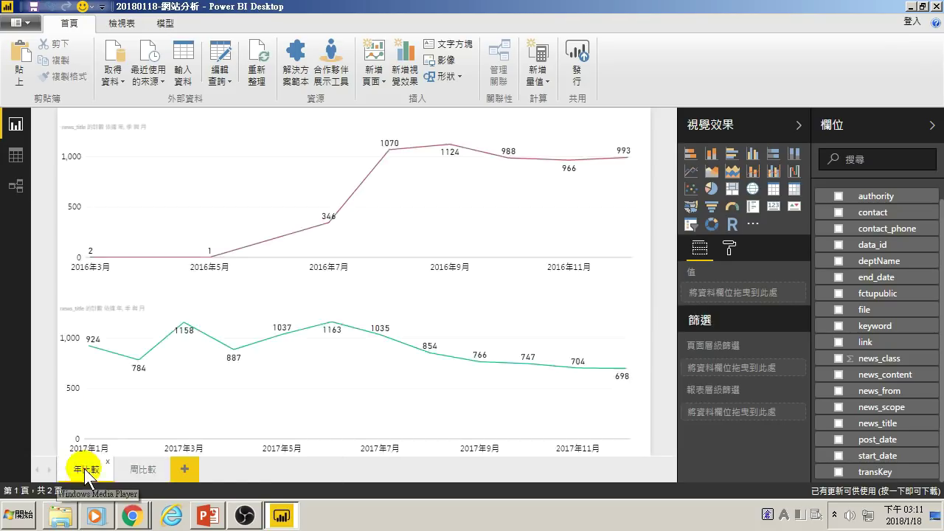
Copy the top yearly line chart and paste it onto the 周比較 page
click(274, 116)
click(282, 112)
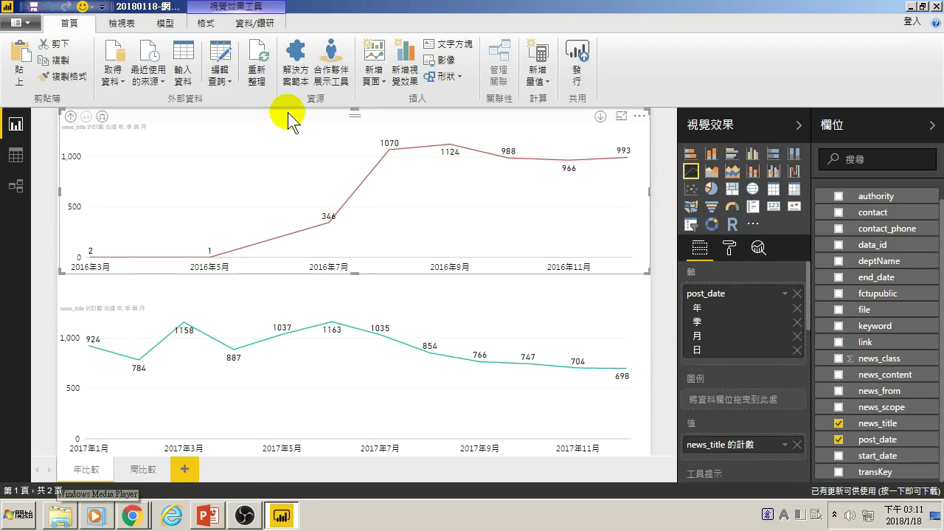
click(143, 470)
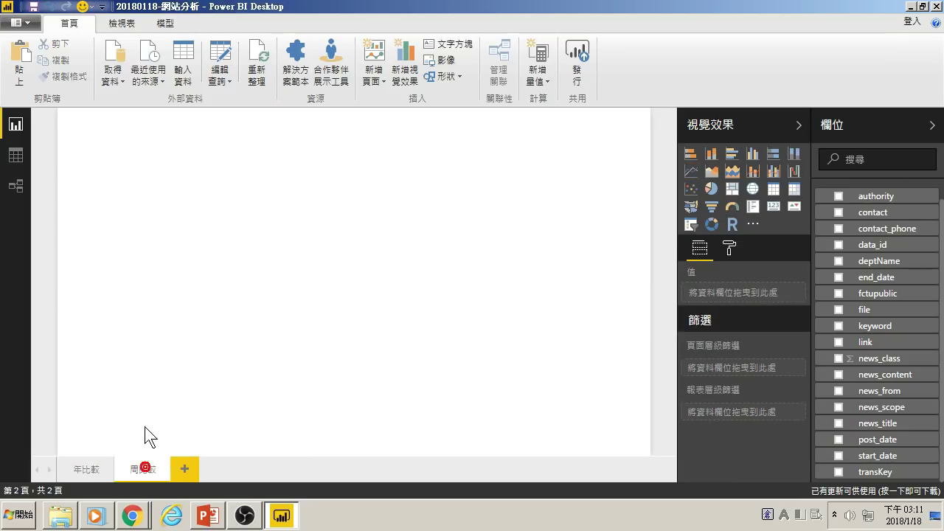
click(110, 147)
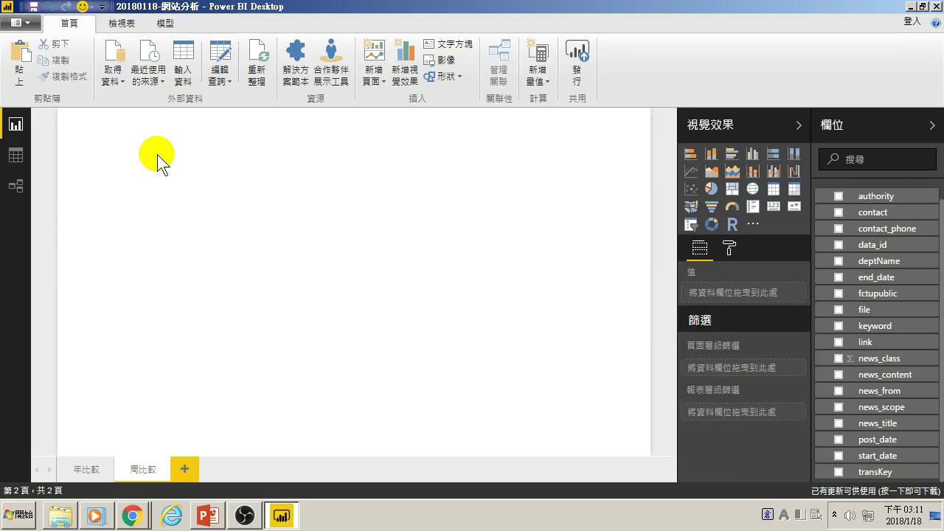
key(ctrl+v)
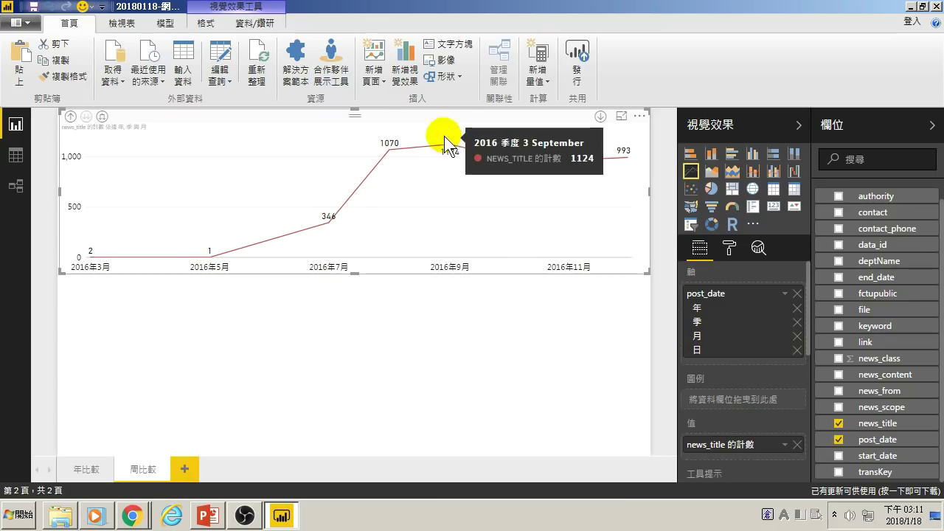
scroll(743, 368, down, 3)
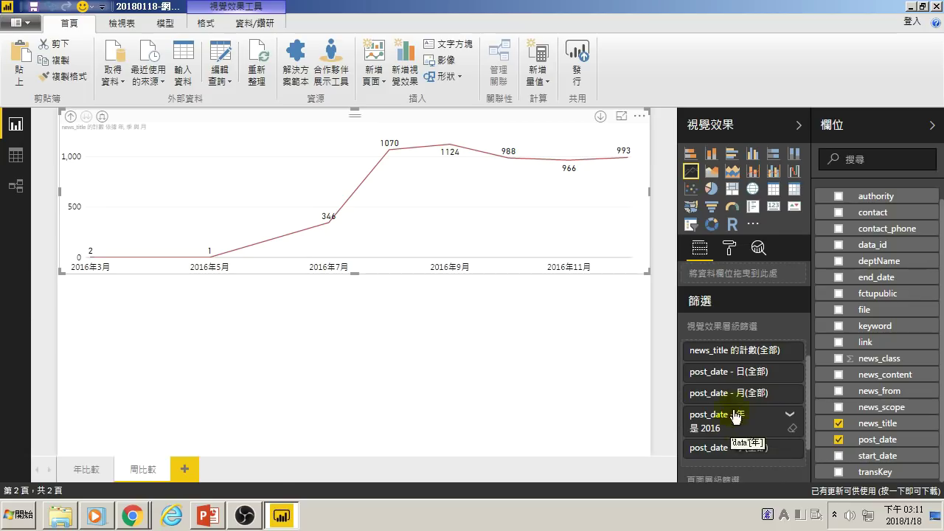
Filter the pasted chart's month to December only
click(764, 396)
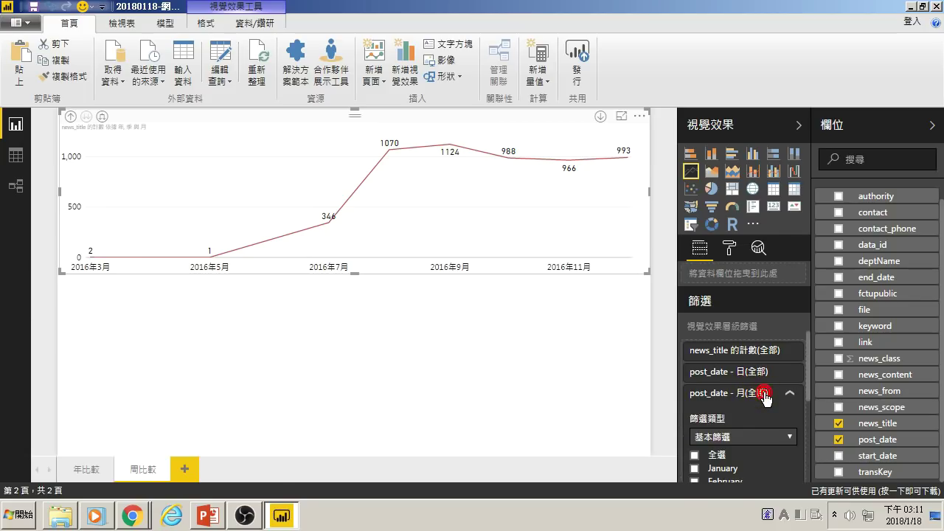
scroll(746, 423, down, 3)
scroll(740, 431, down, 4)
click(694, 354)
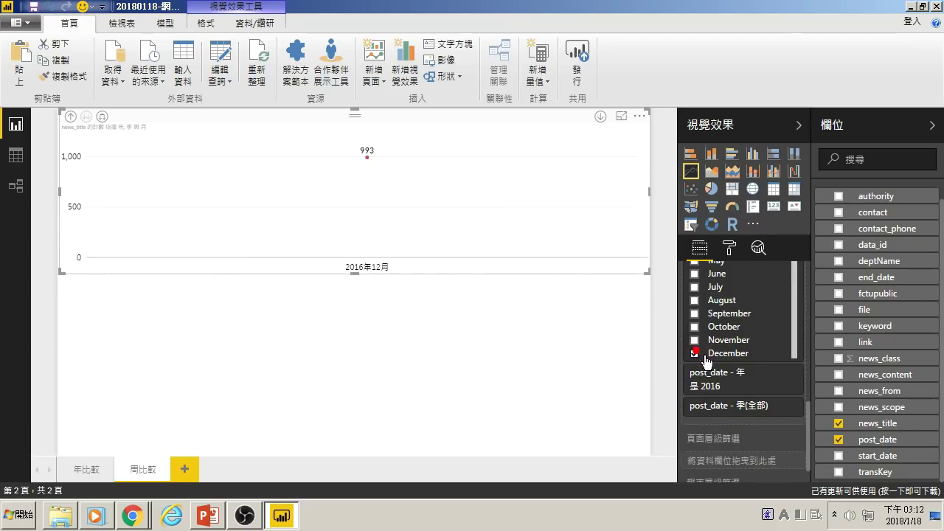
scroll(729, 375, up, 5)
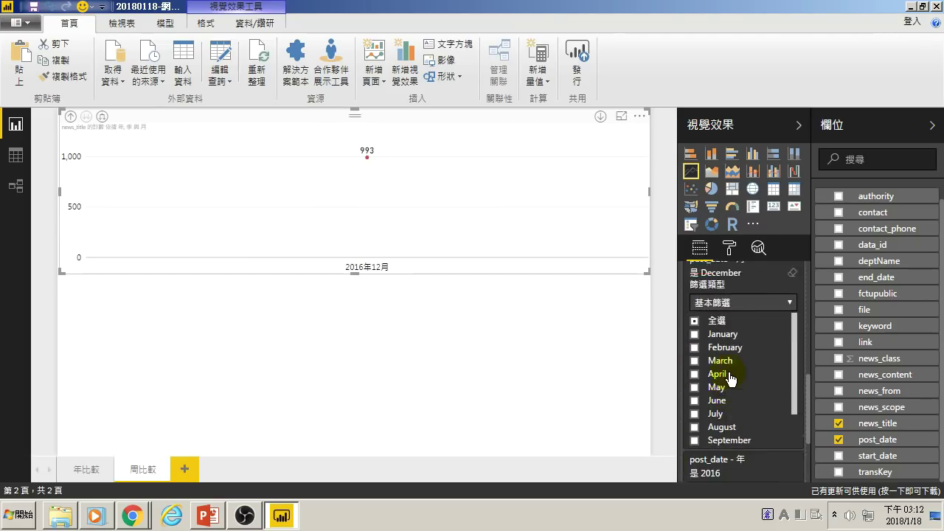
scroll(727, 361, up, 3)
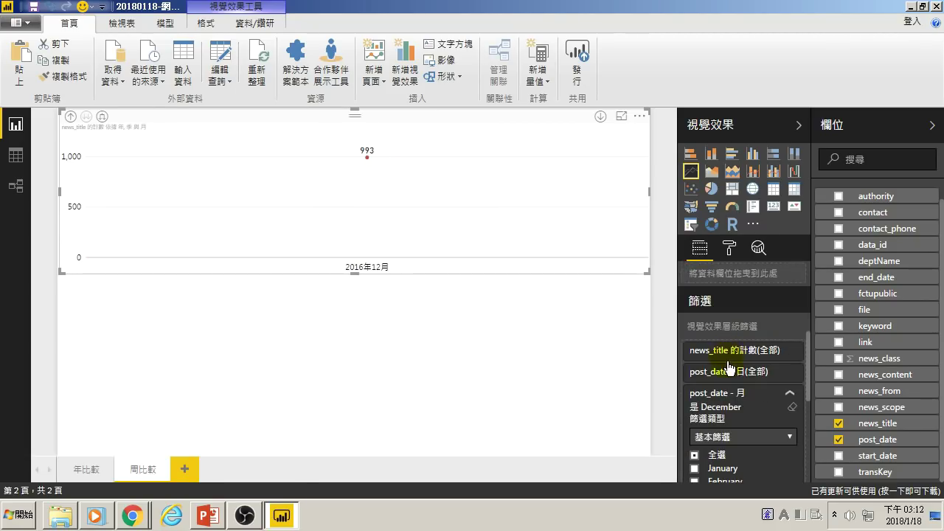
click(792, 394)
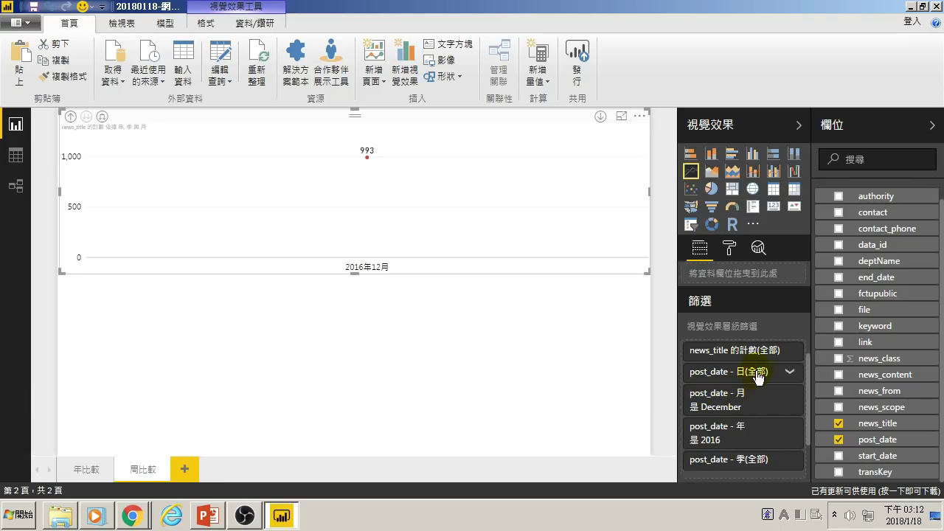
Set an advanced day filter of ≥25 and ≤31, then expand the chart down to individual days
click(790, 373)
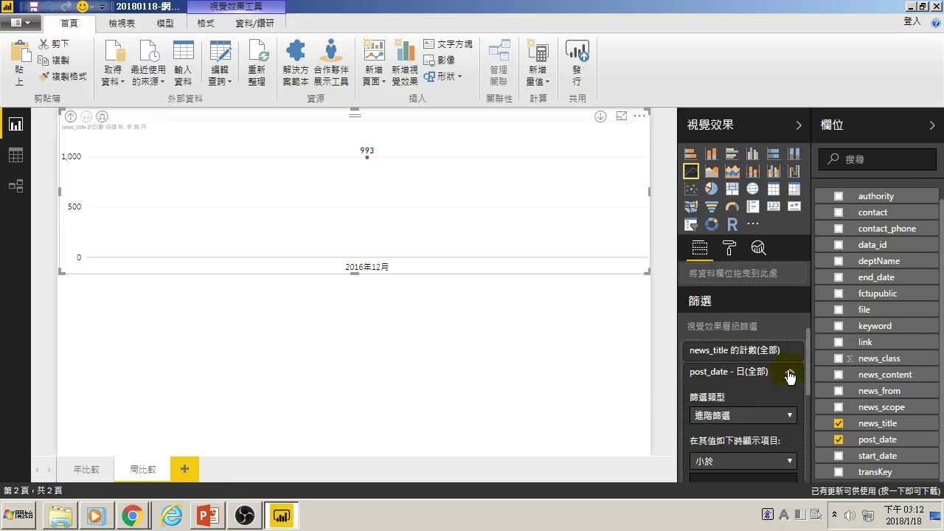
click(724, 416)
click(729, 431)
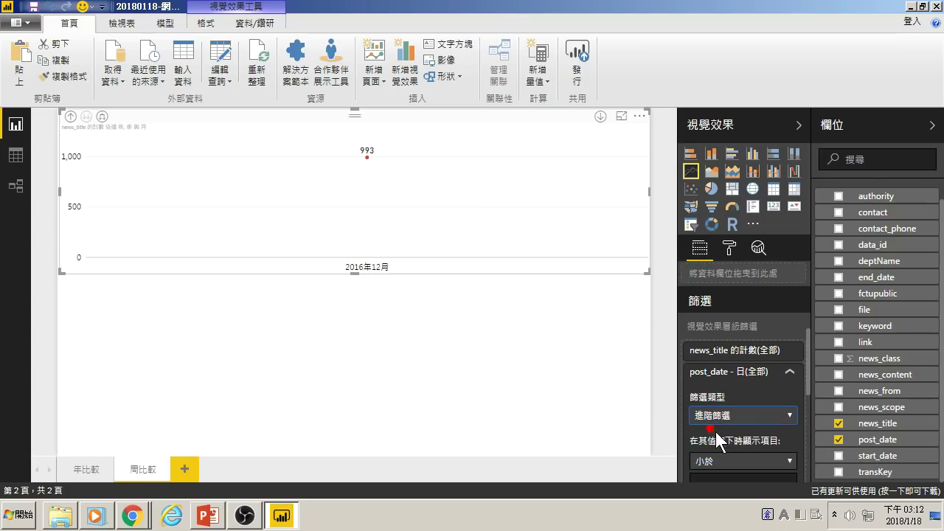
scroll(730, 443, down, 5)
click(702, 316)
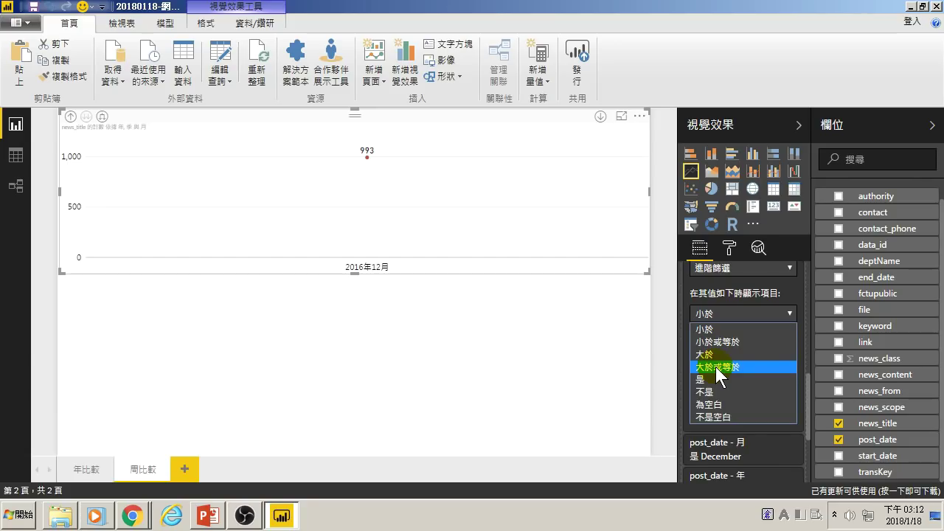
click(715, 367)
click(718, 333)
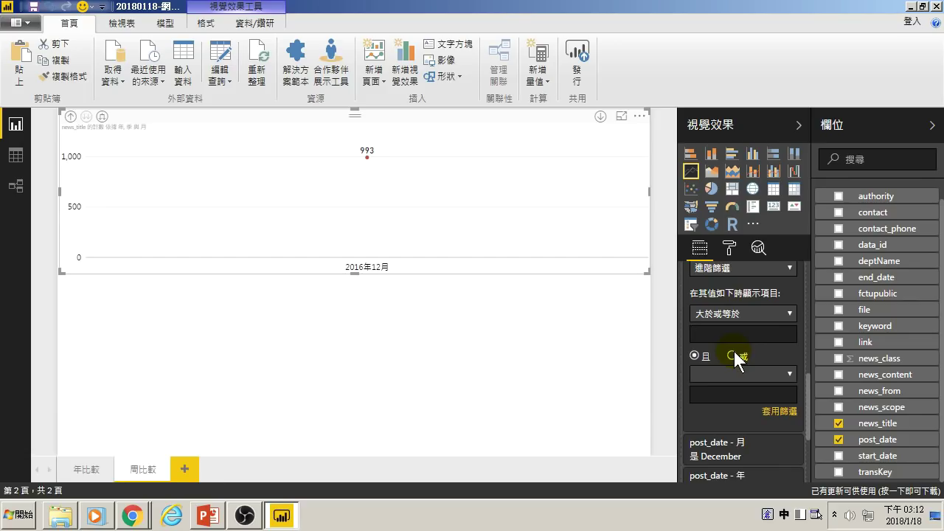
text(25)
click(741, 374)
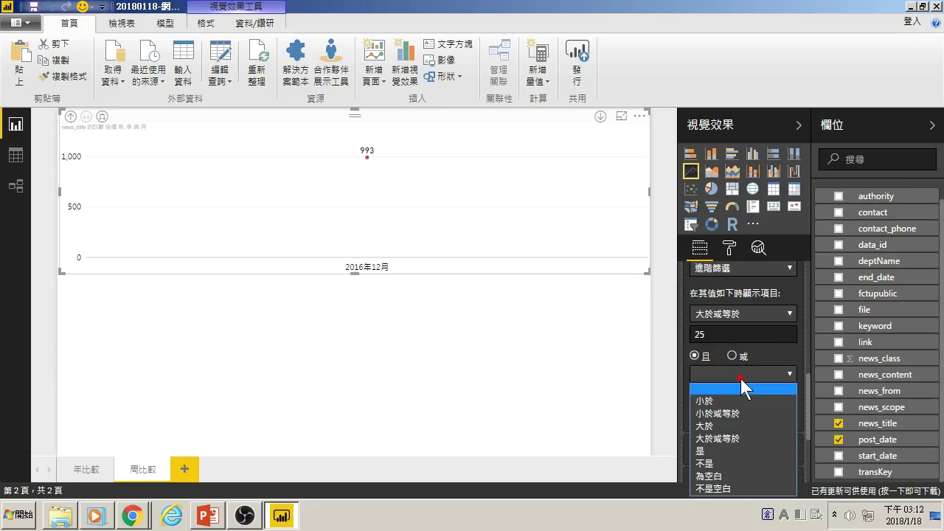
click(711, 414)
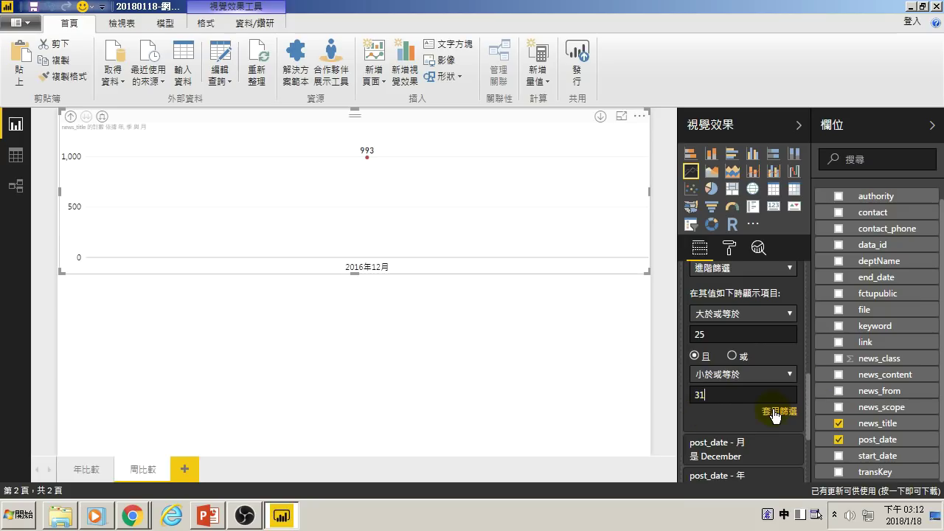
click(102, 119)
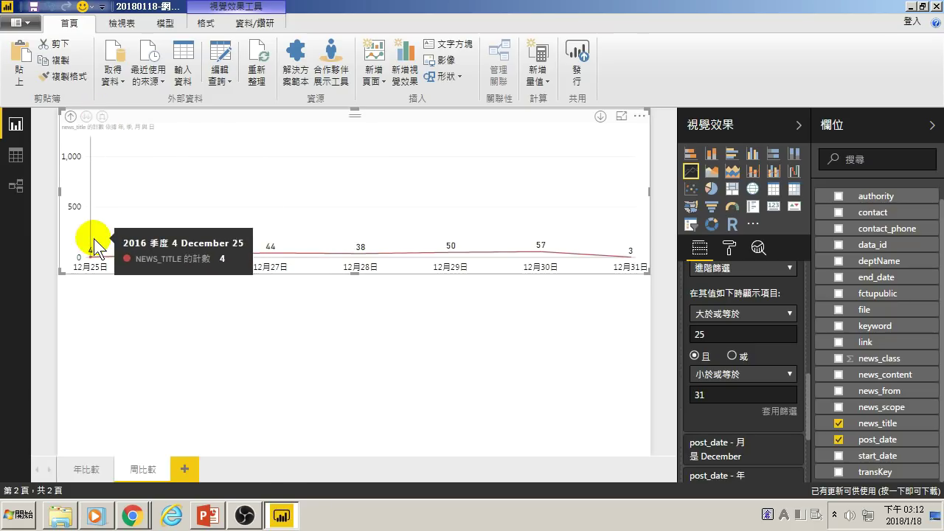
mouse_move(90, 235)
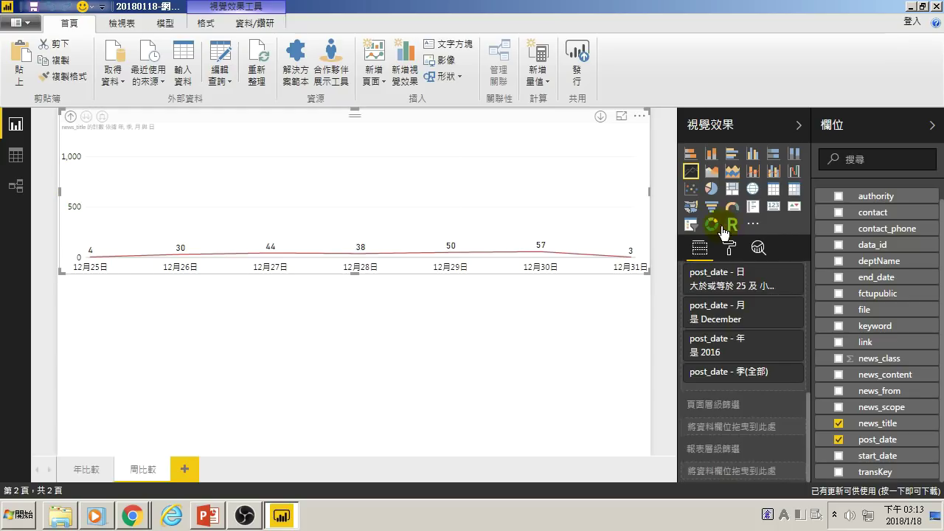
Set the line chart's Y axis end to 100, then reselect the chart to show its fields
click(730, 251)
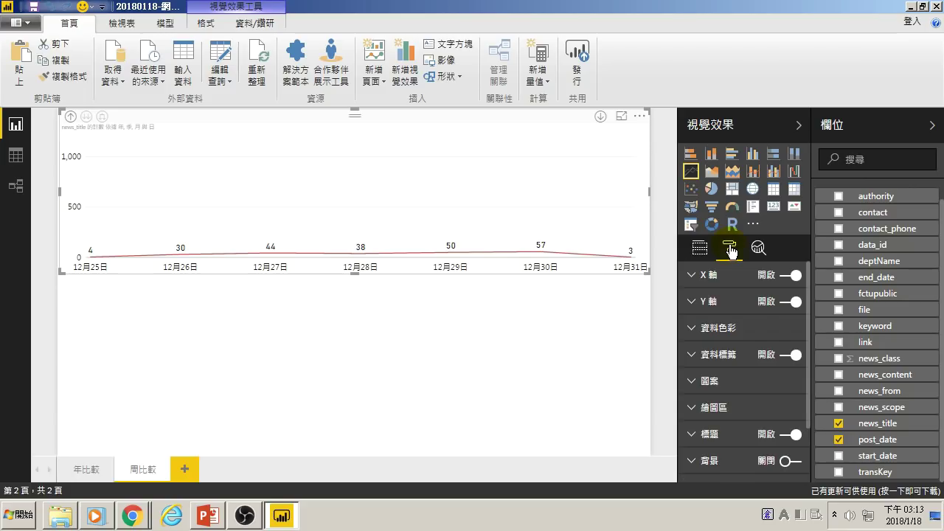
click(690, 302)
scroll(704, 418, down, 2)
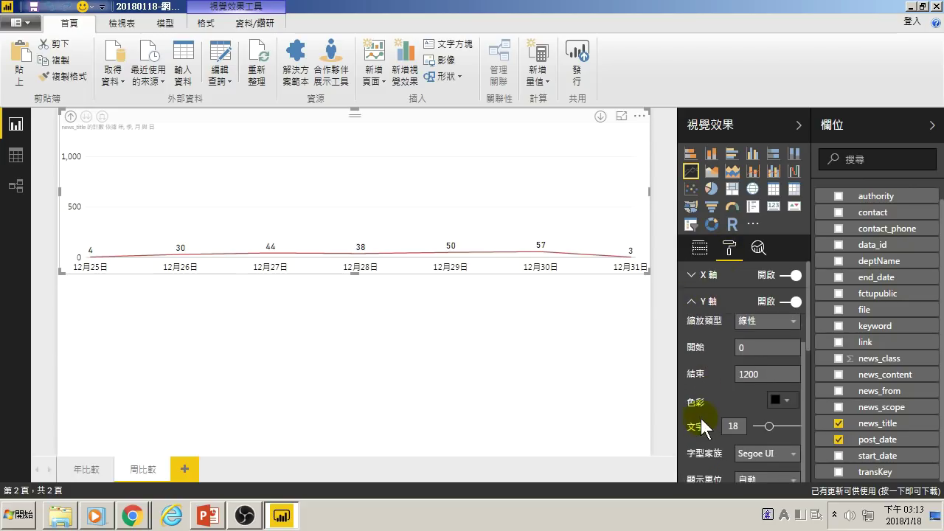
click(761, 353)
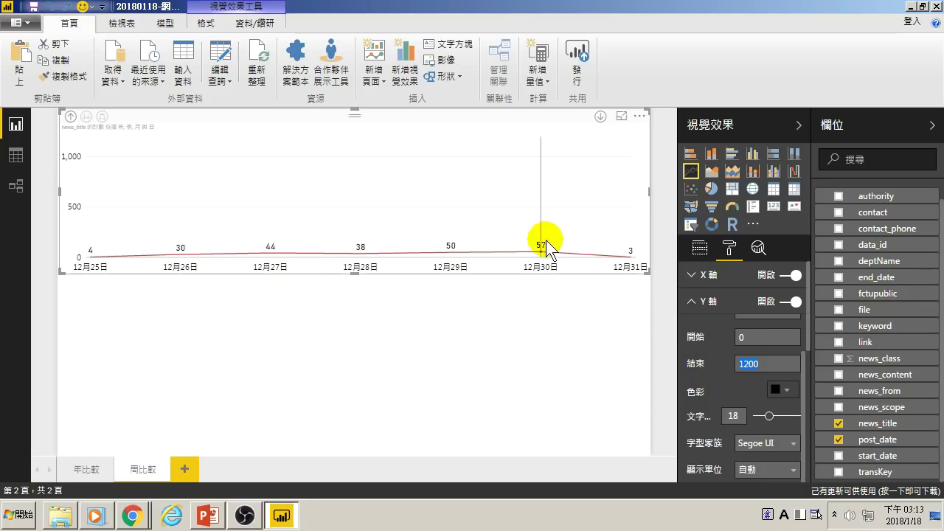
text(1)
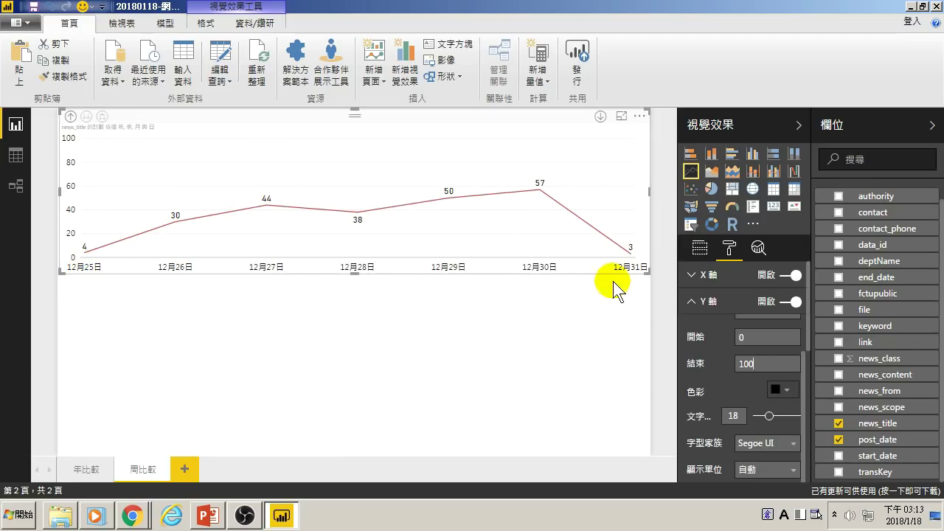
click(354, 288)
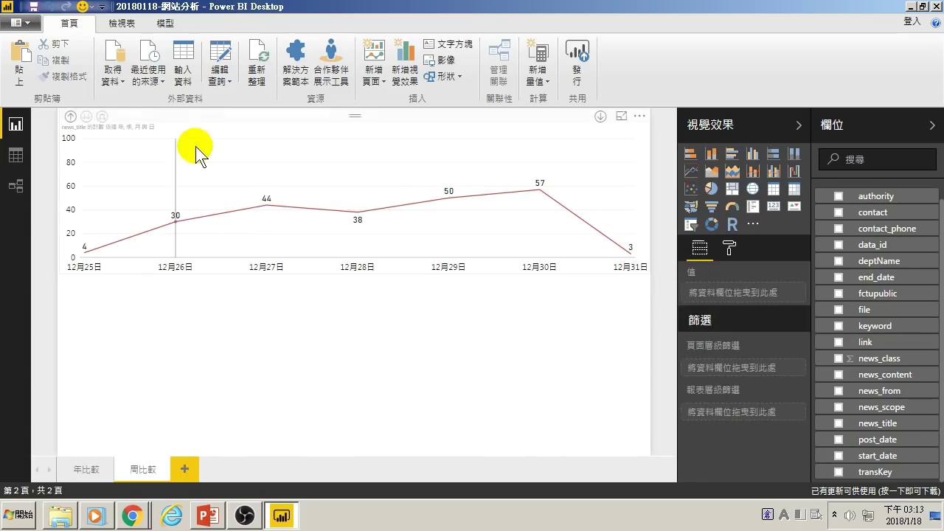
click(190, 118)
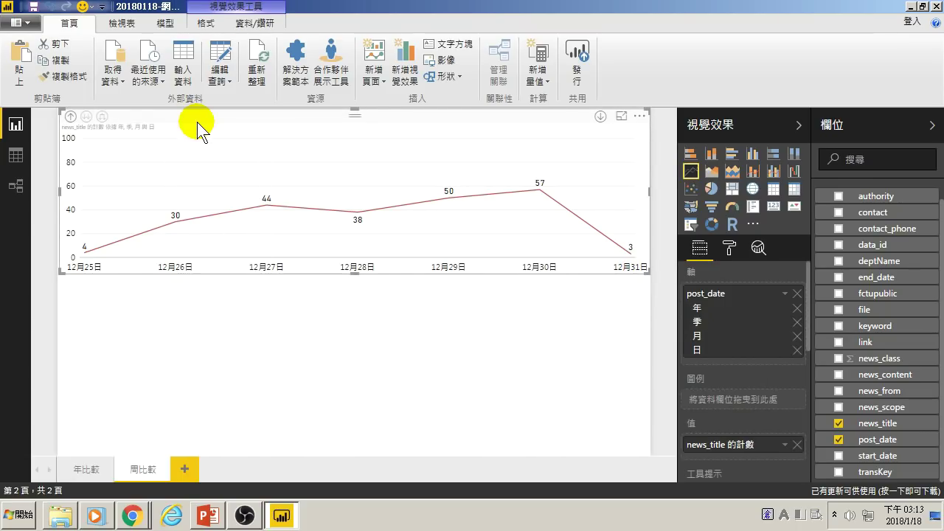
Place the duplicated news-count chart below the original and select it
drag(199, 129, 188, 308)
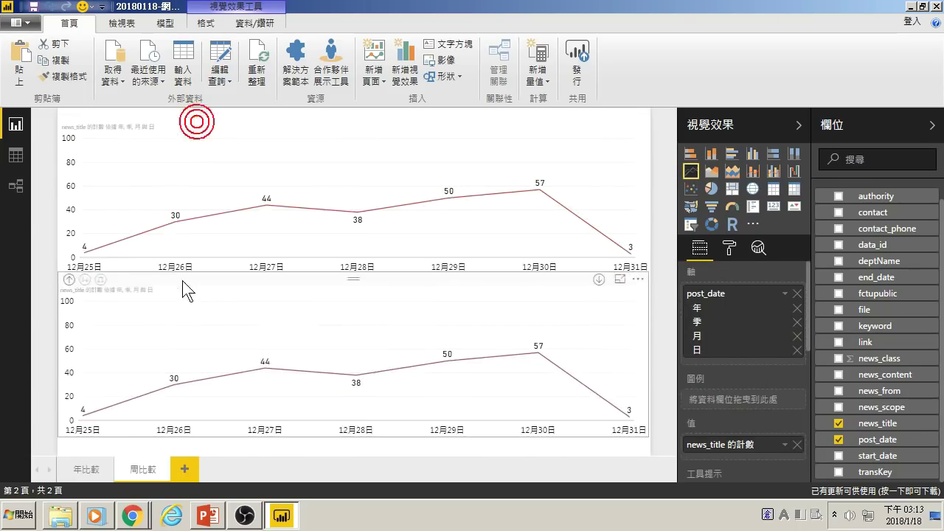
click(661, 371)
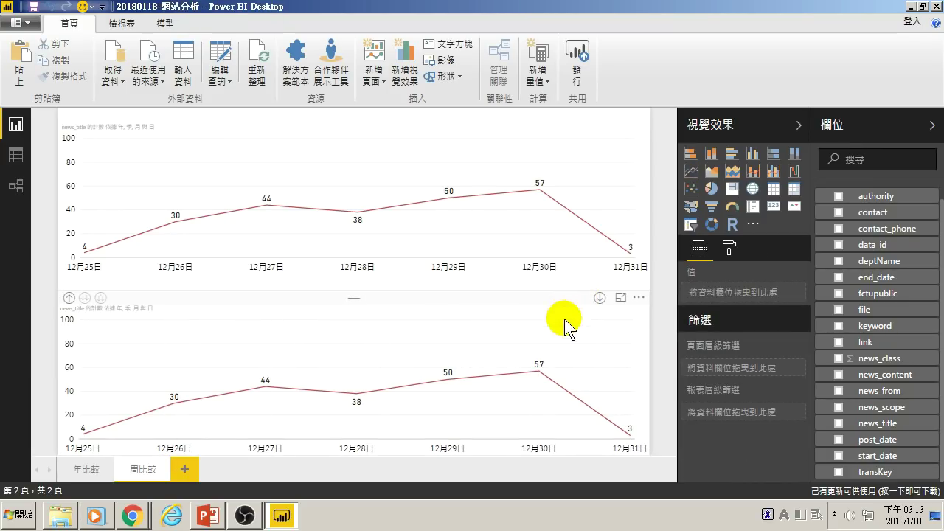
mouse_move(565, 321)
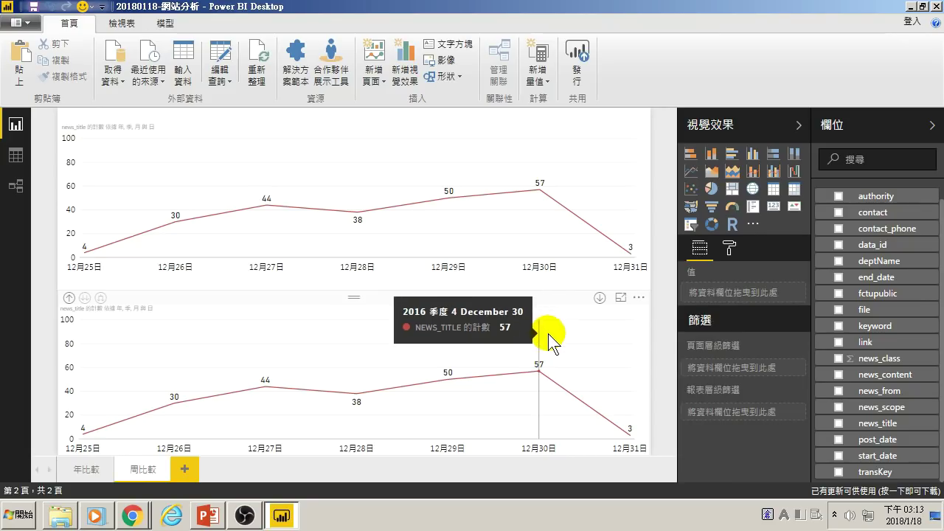
click(489, 320)
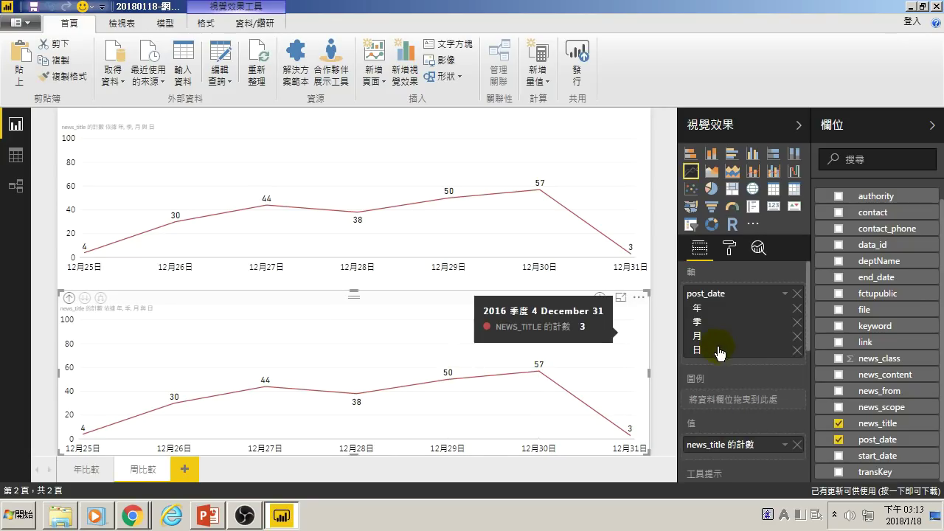
scroll(730, 340, down, 3)
scroll(744, 398, down, 3)
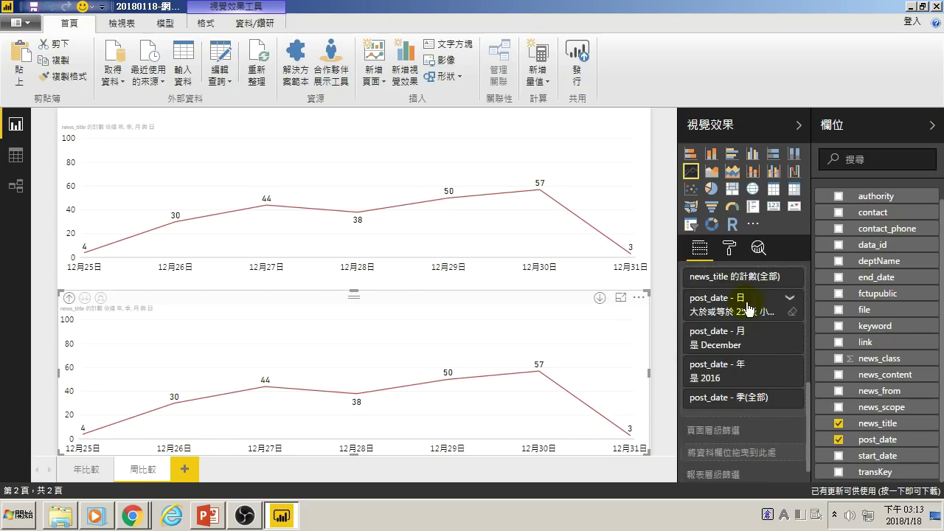
scroll(738, 336, up, 2)
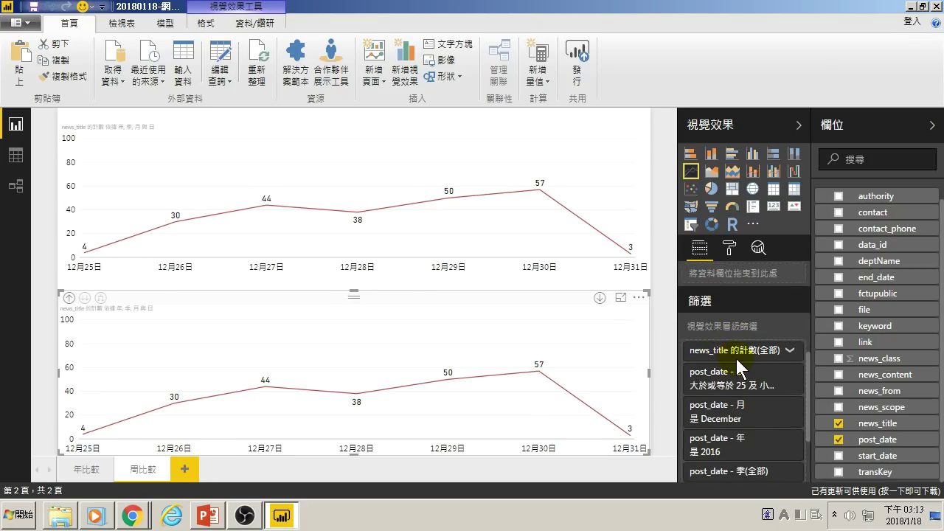
scroll(760, 371, down, 2)
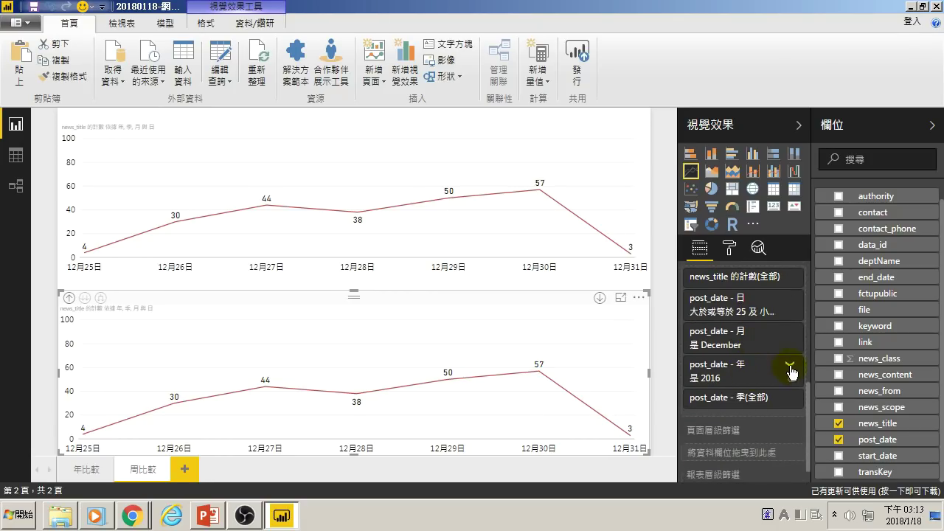
Give the lower chart an advanced year filter of 是 2018
click(793, 379)
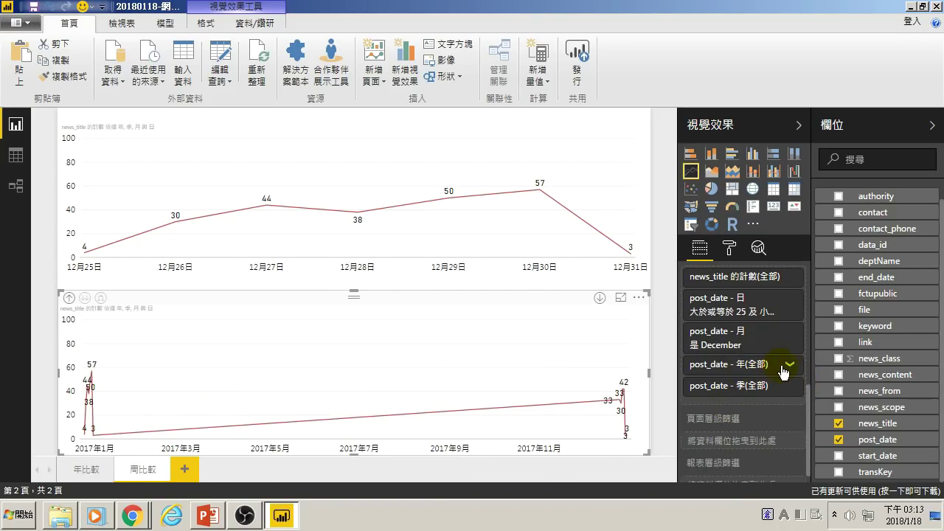
click(792, 364)
click(695, 389)
click(724, 415)
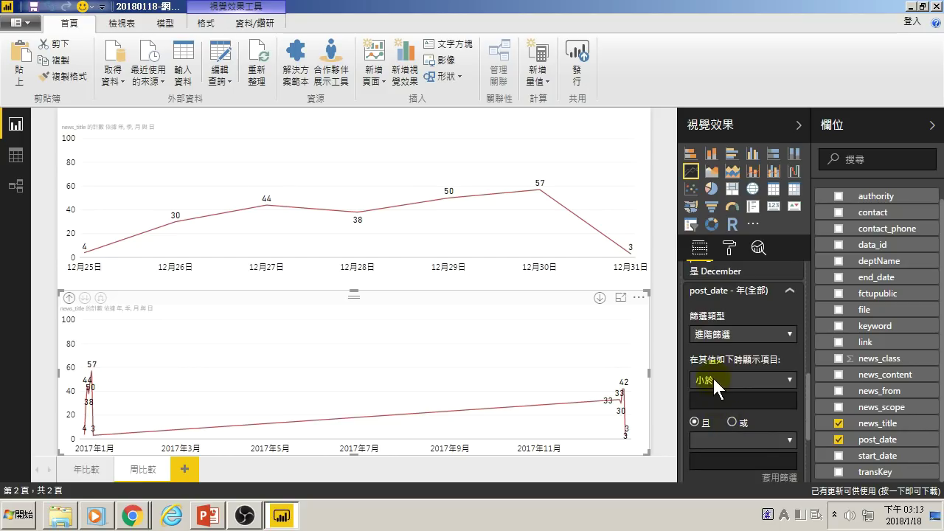
click(712, 379)
click(700, 446)
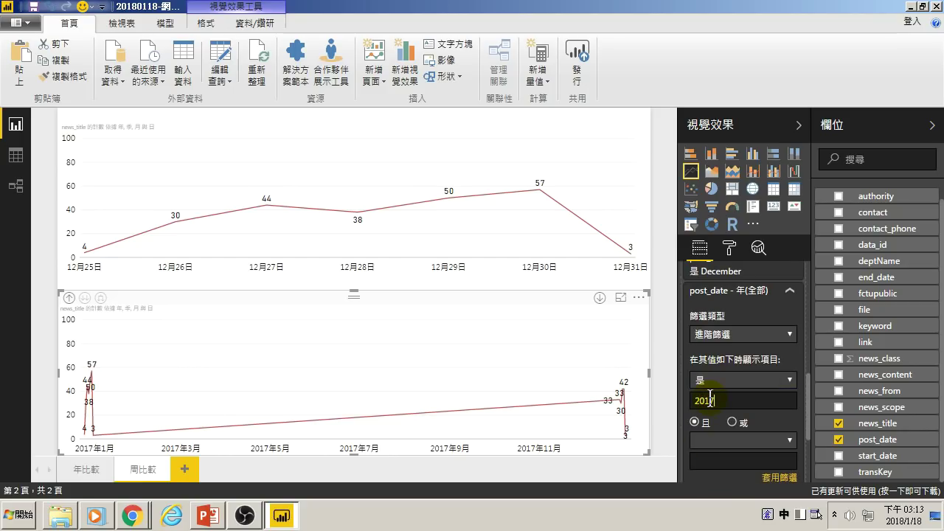
key(Return)
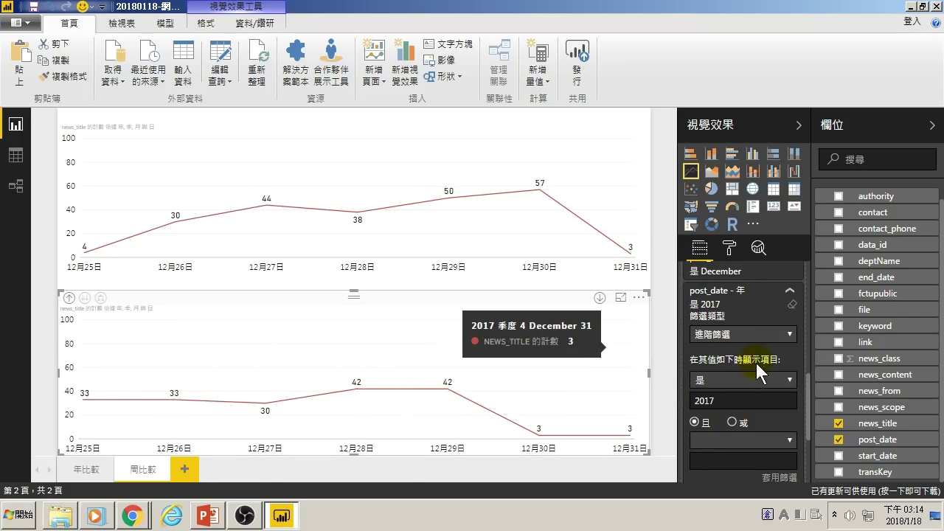
click(715, 400)
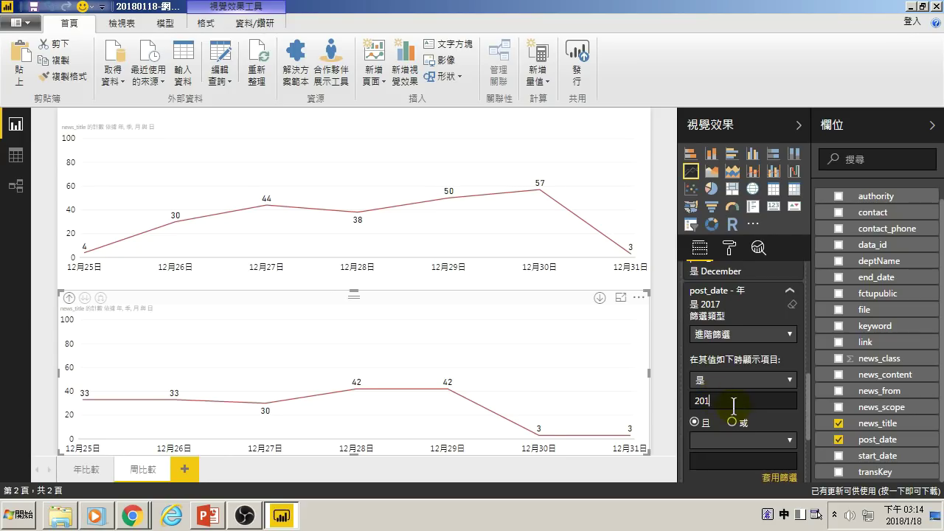
text(8)
key(Return)
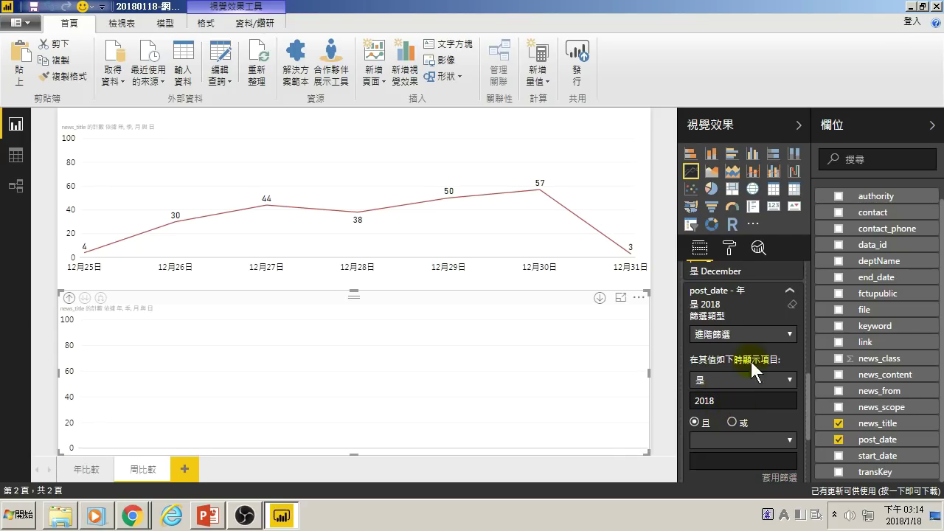
scroll(734, 343, up, 2)
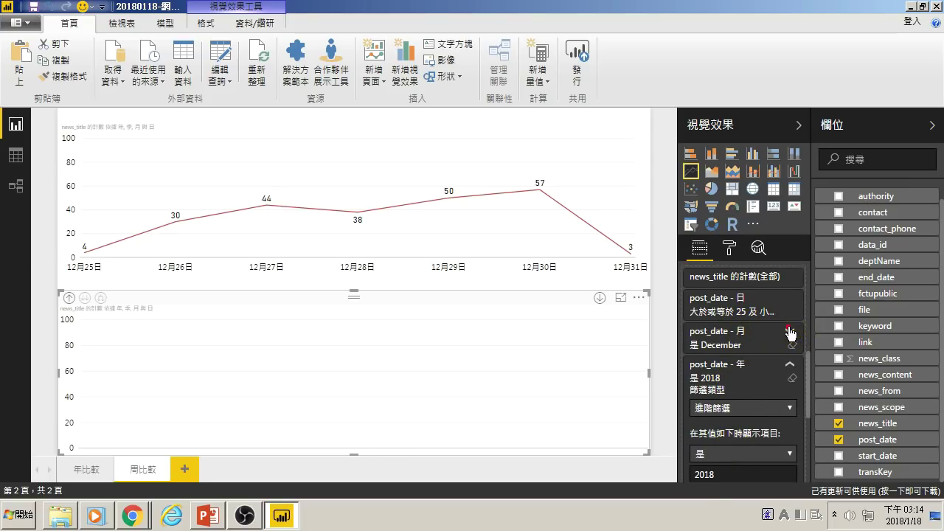
Change the lower chart's filters to January and days 1 through 7
click(790, 331)
scroll(698, 398, down, 2)
scroll(698, 402, up, 2)
scroll(698, 413, down, 5)
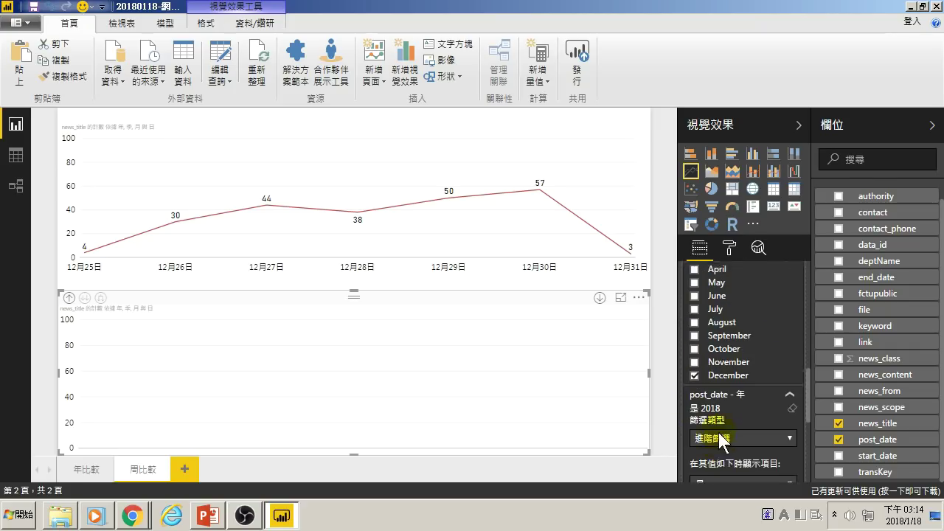
scroll(746, 360, up, 6)
scroll(740, 361, down, 2)
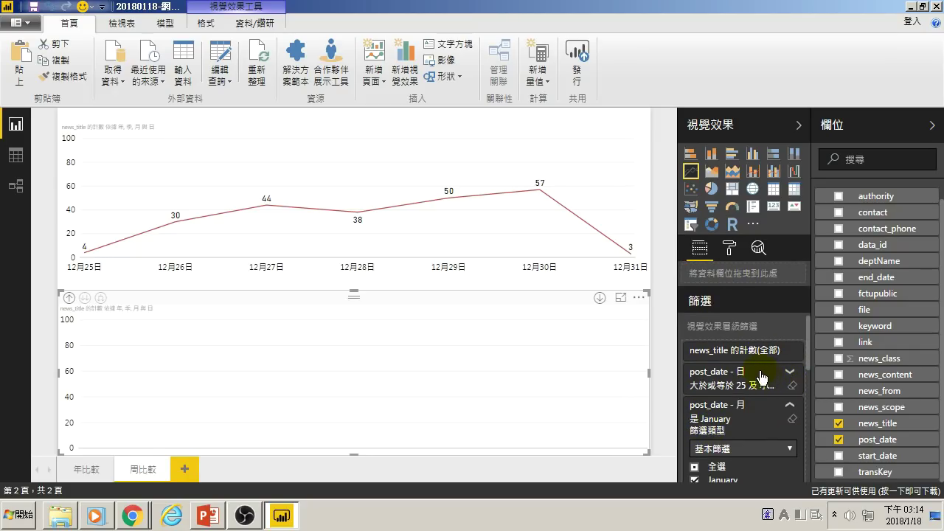
click(762, 375)
scroll(727, 419, down, 4)
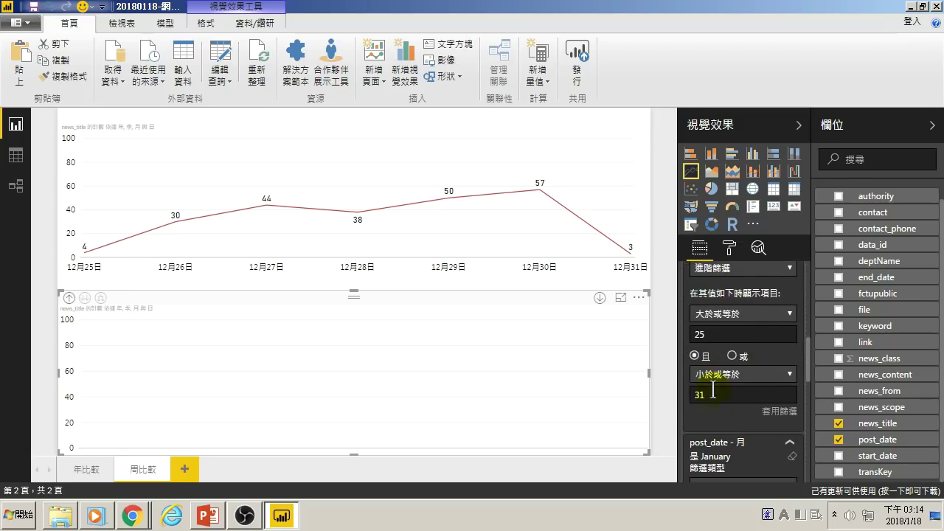
double_click(706, 335)
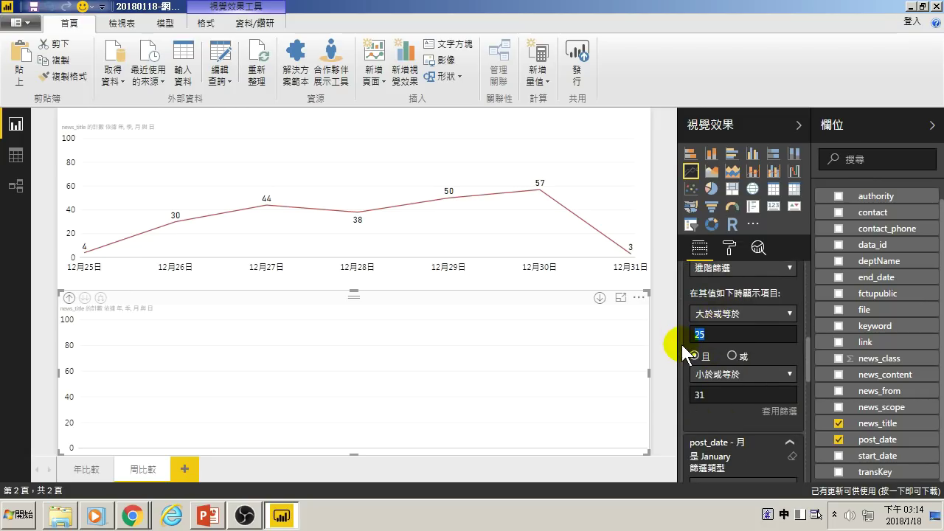
text(1)
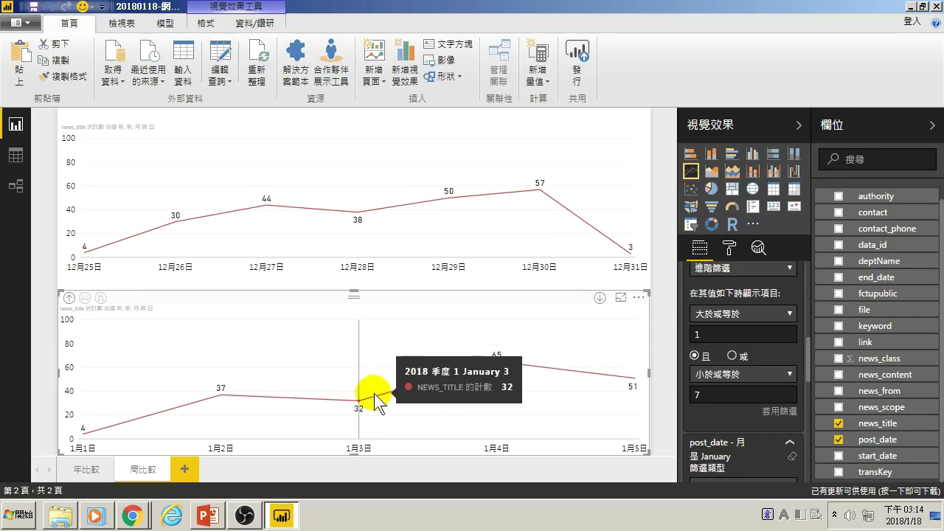
click(728, 248)
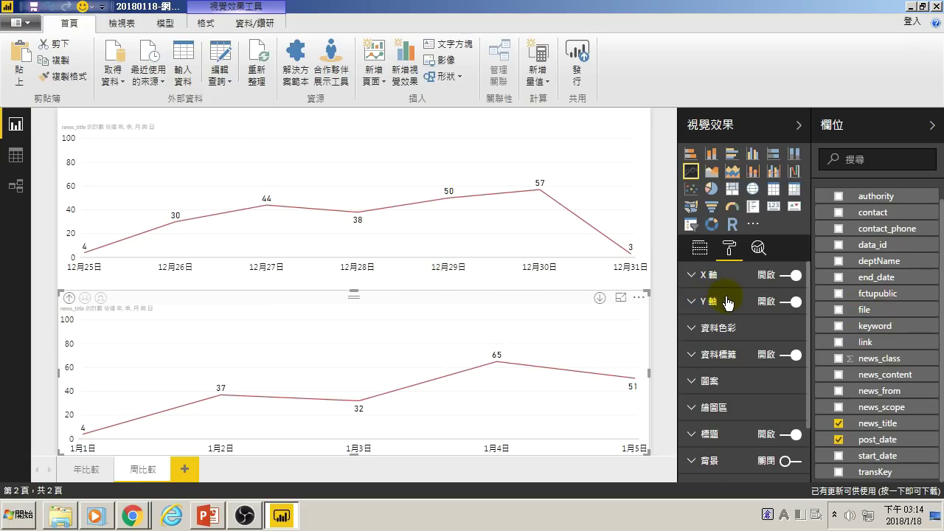
Color the lower chart's news_title line dark green
click(693, 330)
click(786, 356)
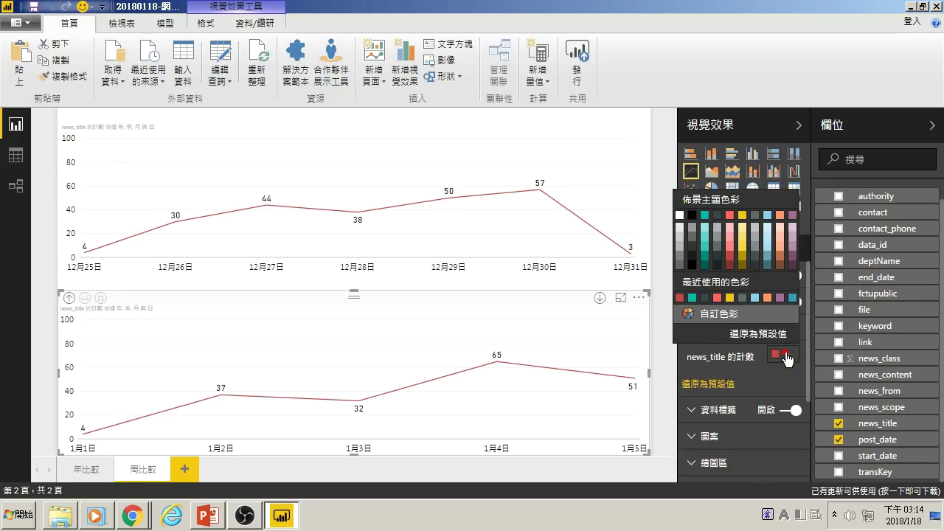
click(708, 270)
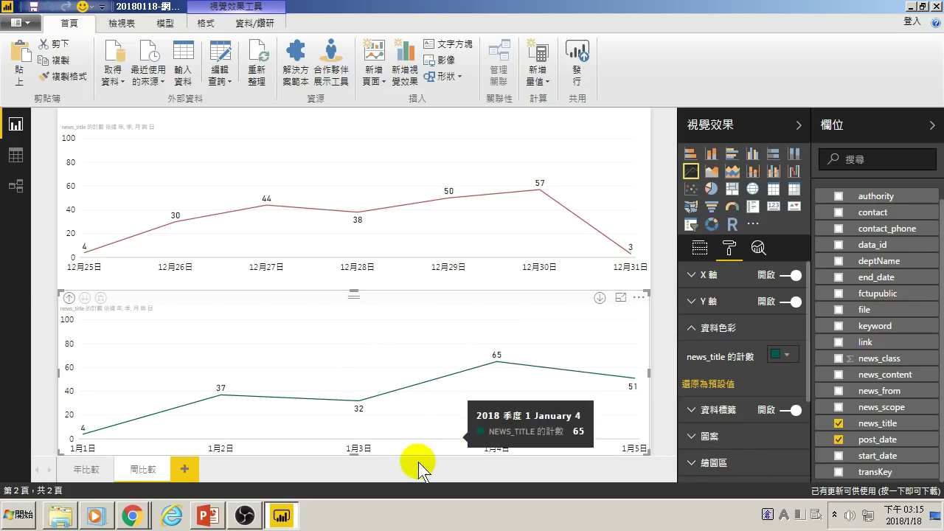
drag(267, 303, 241, 110)
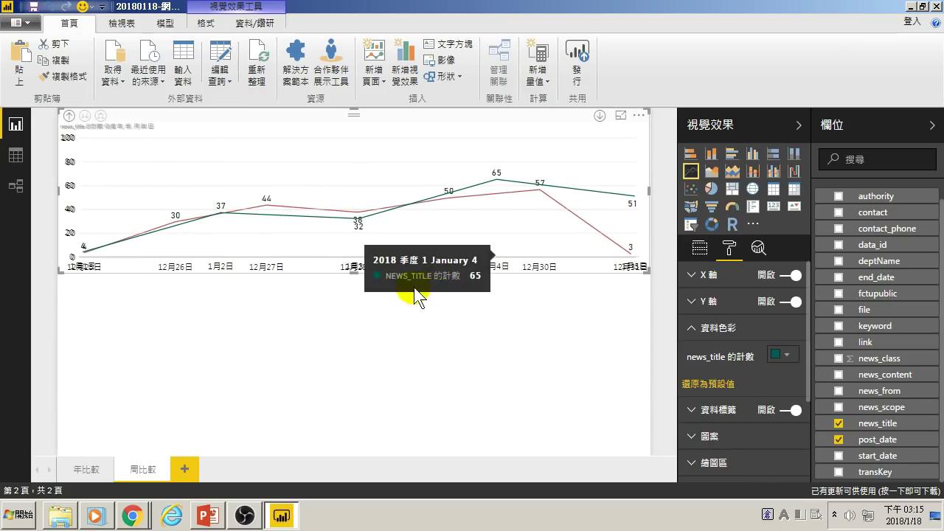
drag(317, 116, 287, 339)
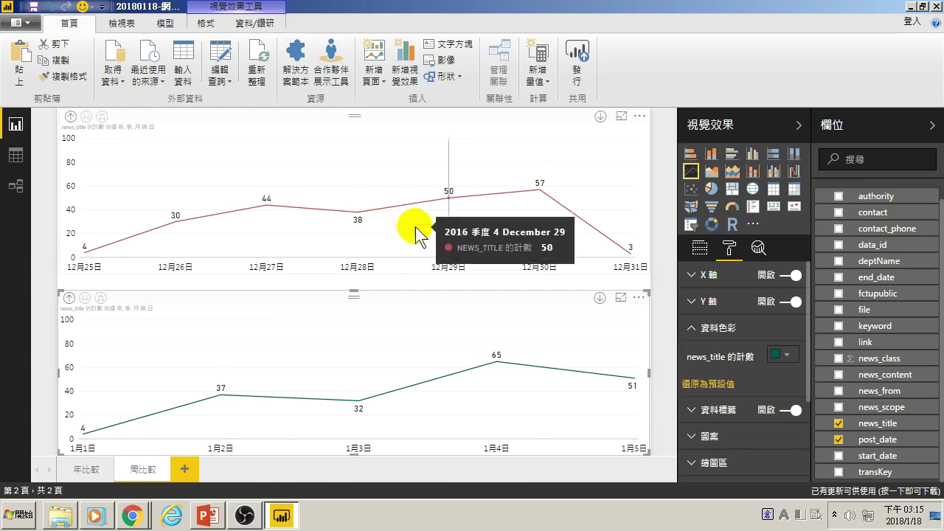
Turn off the X axis on the upper red line chart
click(459, 121)
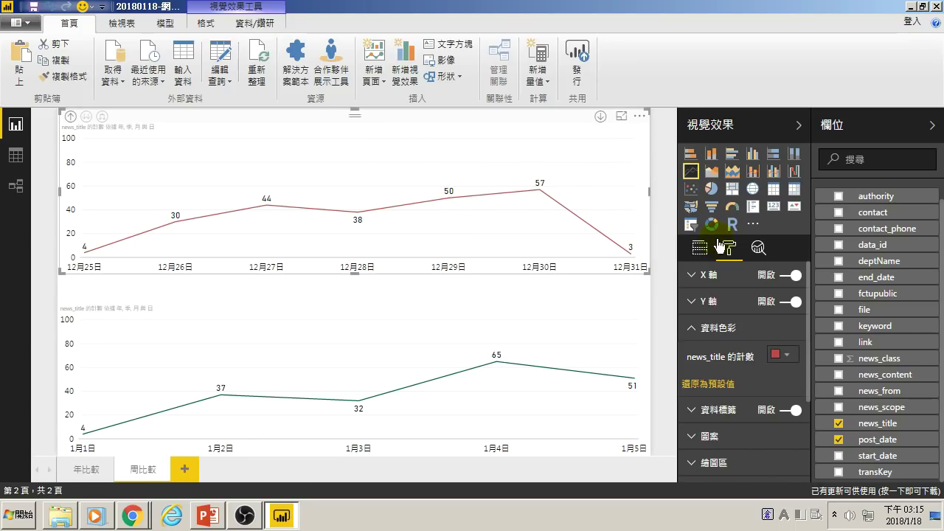
click(787, 276)
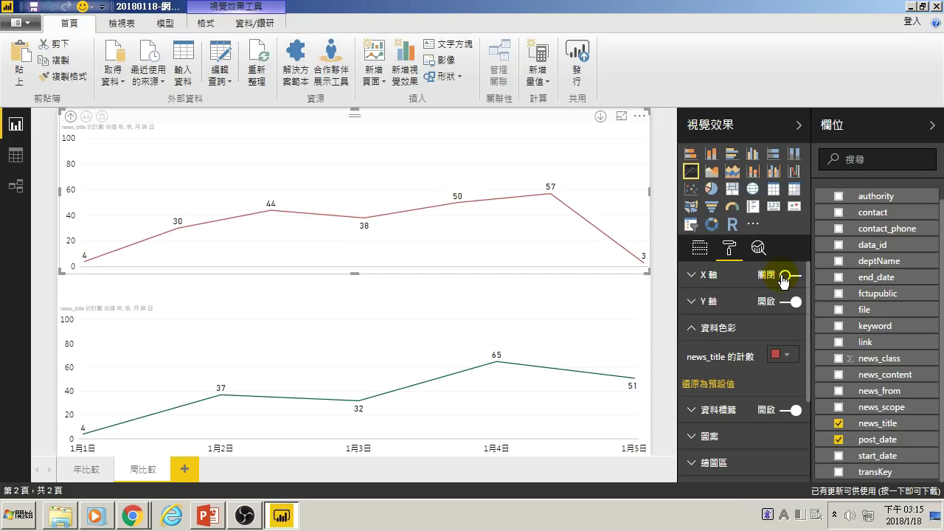
click(302, 278)
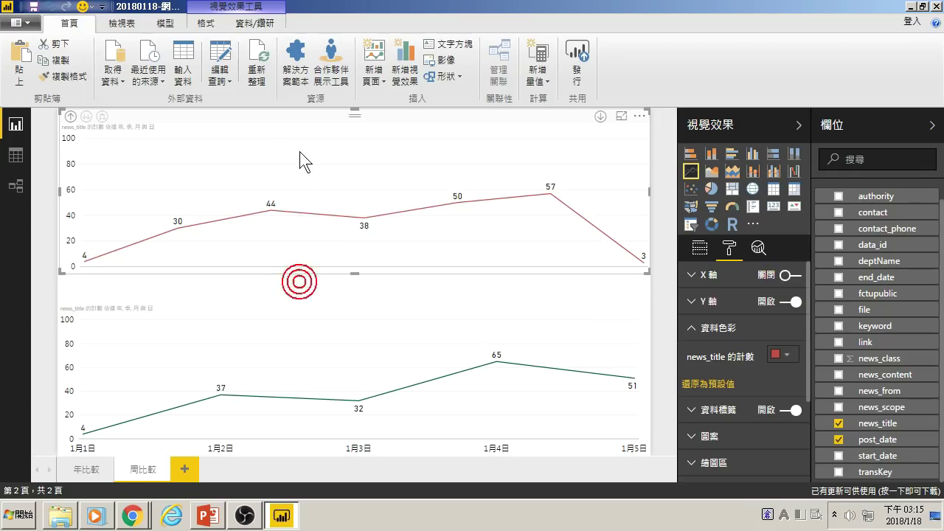
Narrow the green 2018 chart and lay it over the red December chart
click(224, 303)
drag(224, 302, 217, 130)
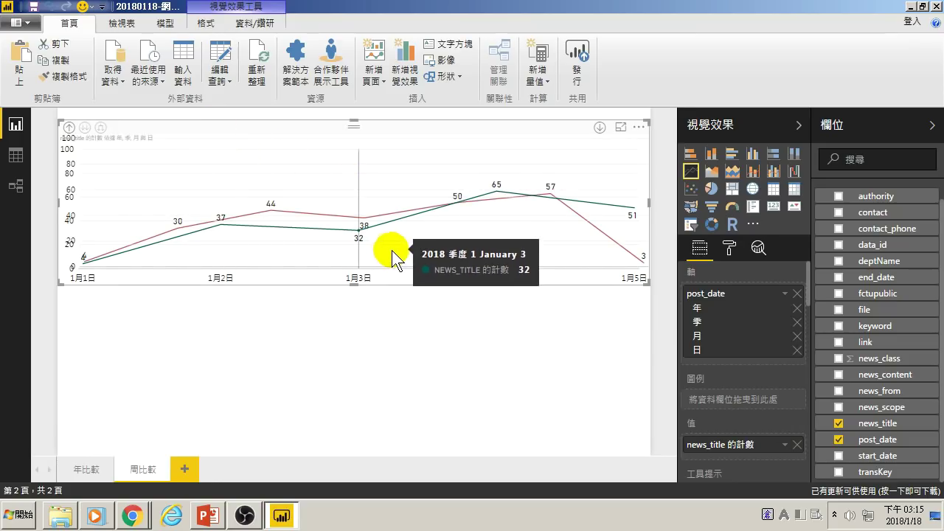
key(ctrl+z)
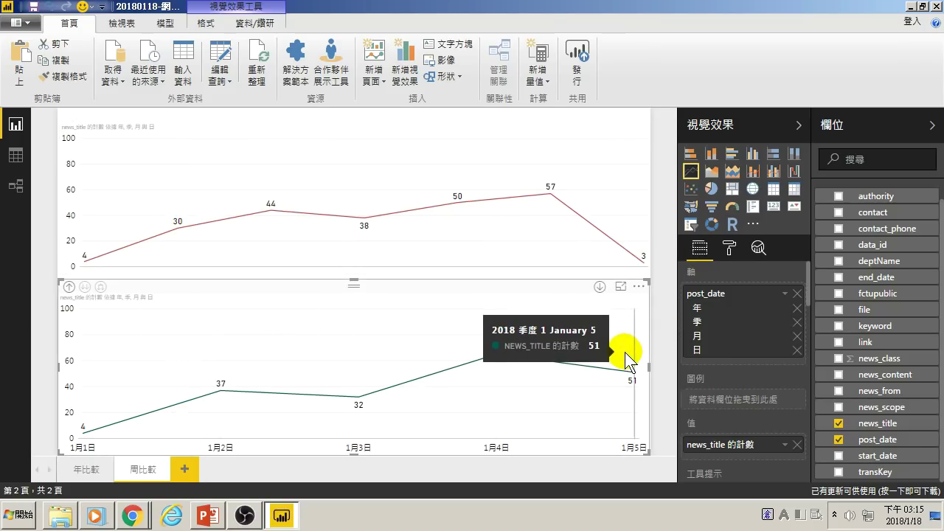
drag(649, 366, 483, 365)
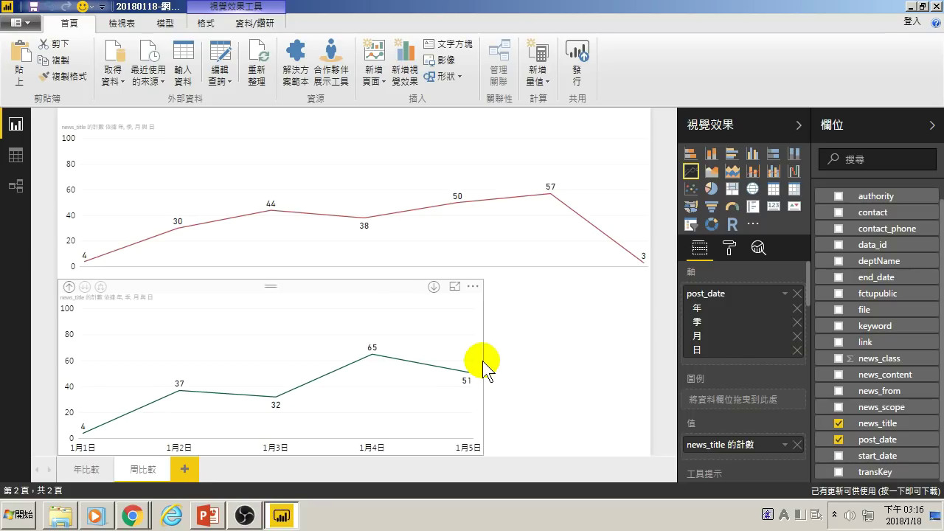
drag(333, 283, 324, 96)
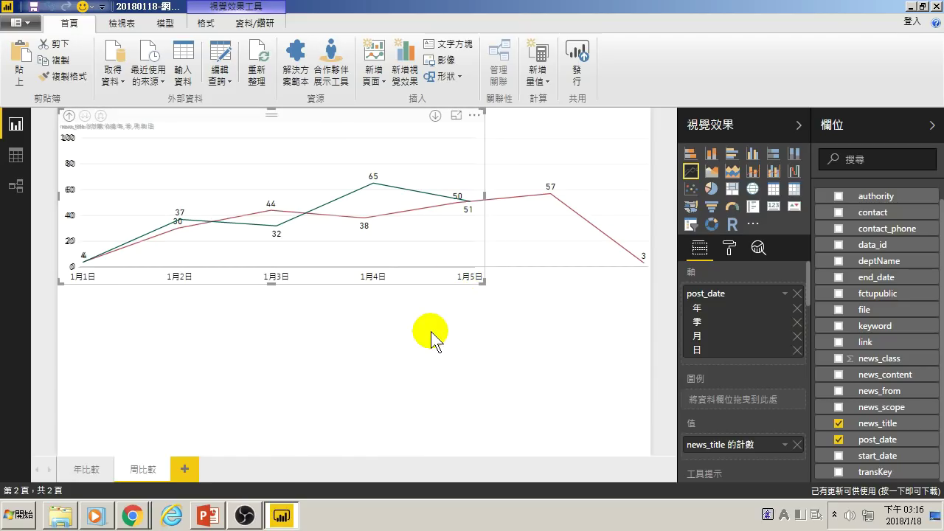
click(165, 118)
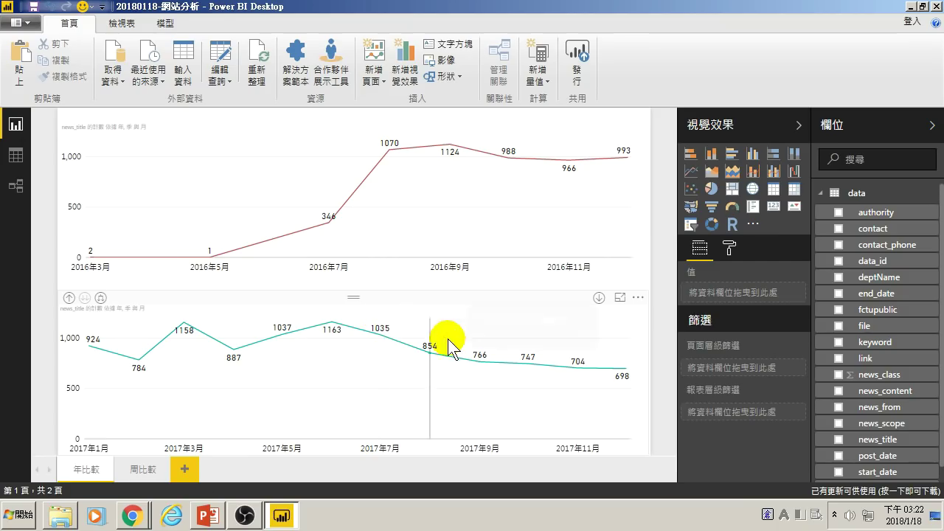
mouse_move(387, 340)
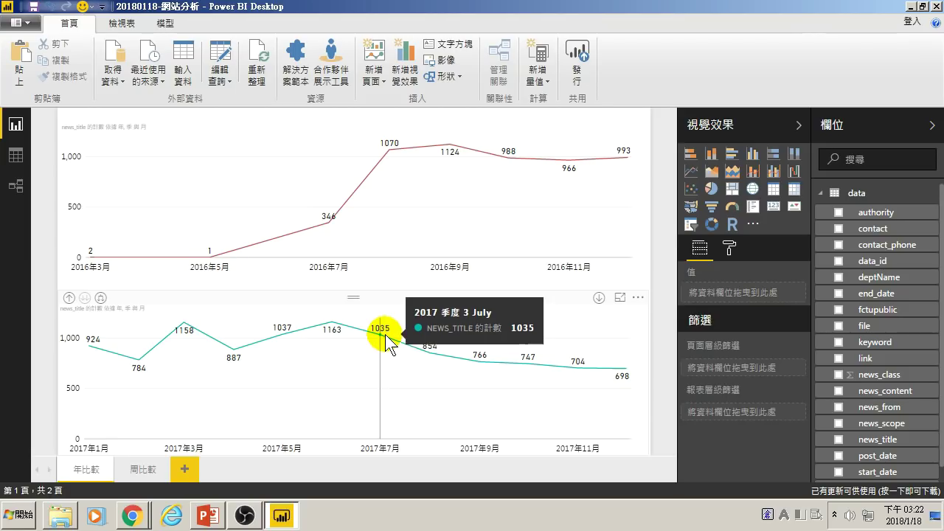
Browse the data table's rows, then return to the report and add blank page 第 1 頁
mouse_move(386, 218)
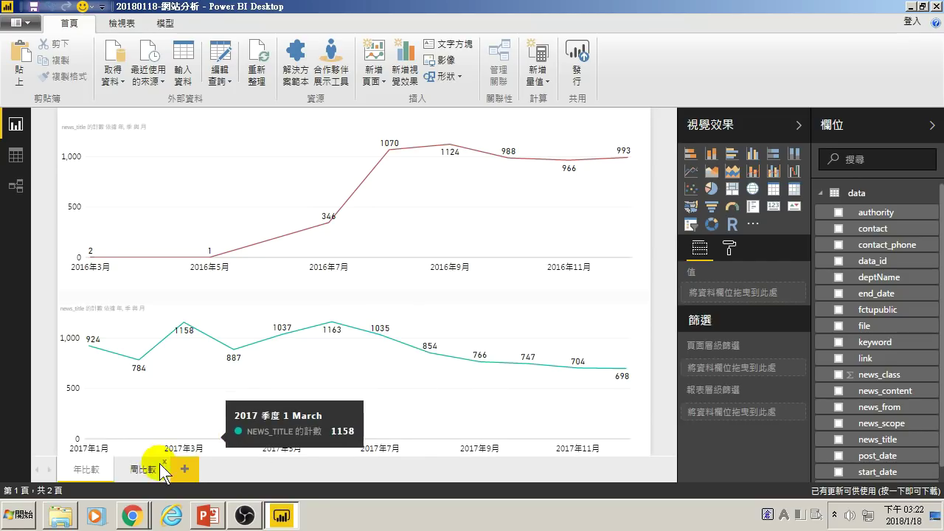
click(16, 155)
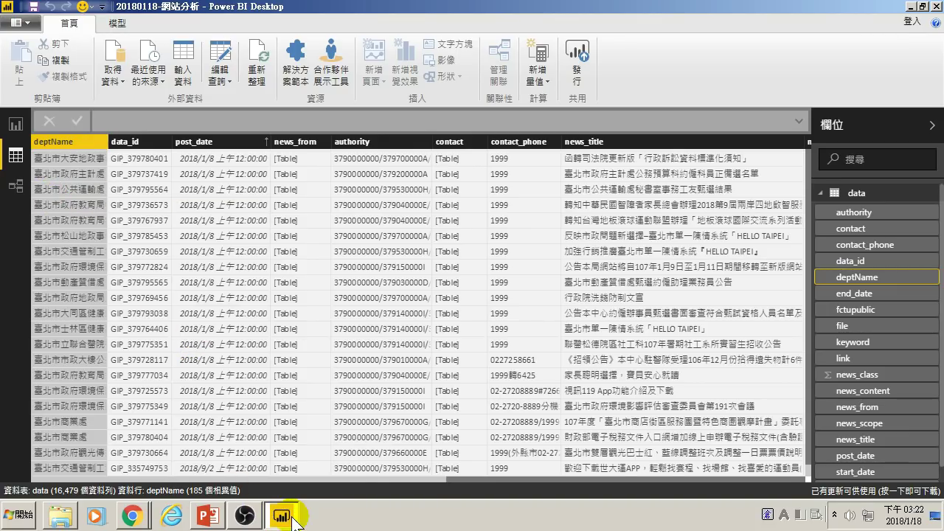
click(24, 118)
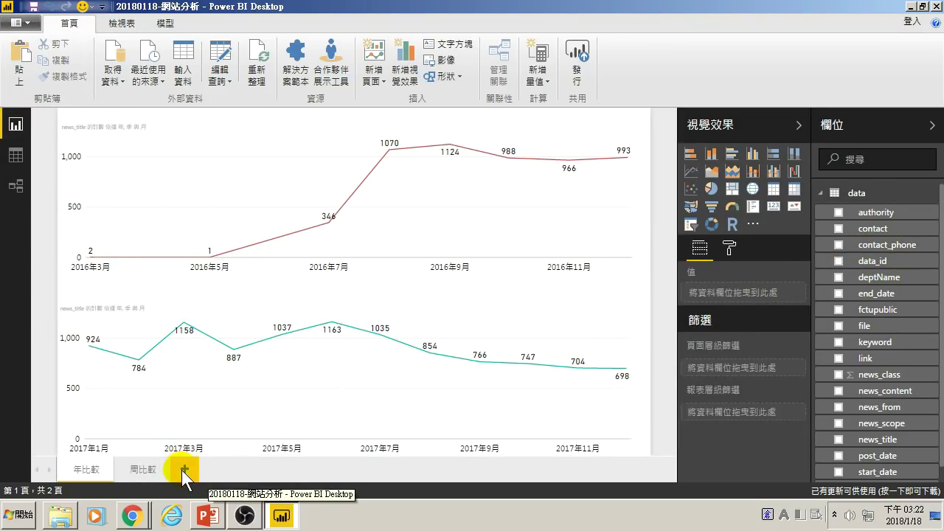
click(144, 470)
Add a page-filling pie chart on 第 1 頁 with deptName as legend and deptName count as values
click(185, 470)
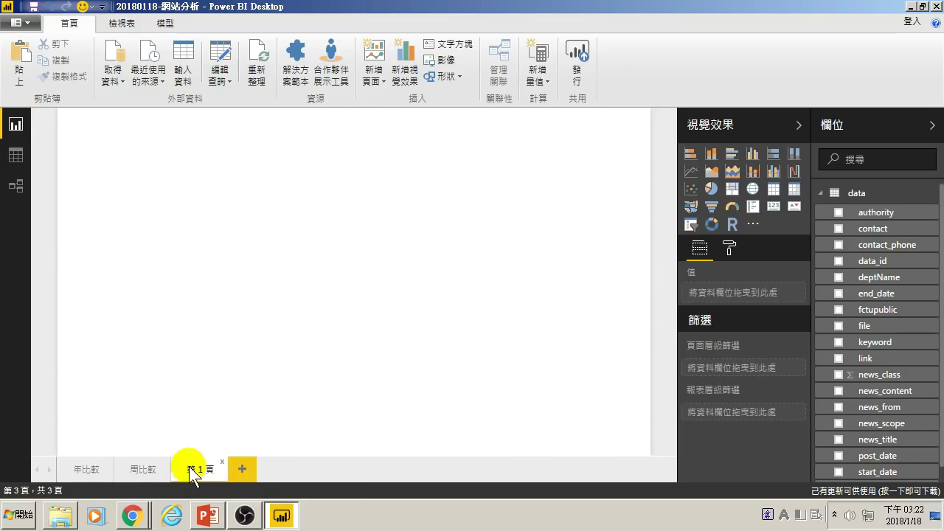
double_click(203, 468)
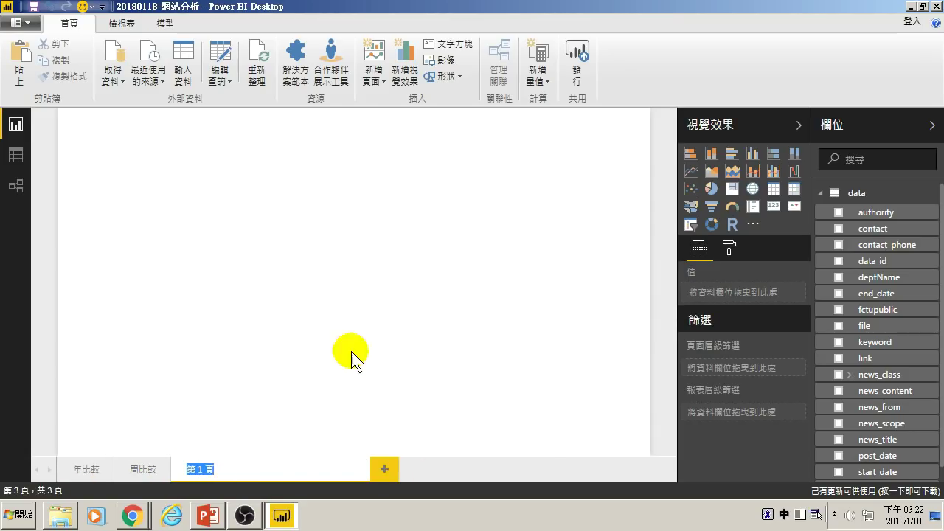
click(347, 347)
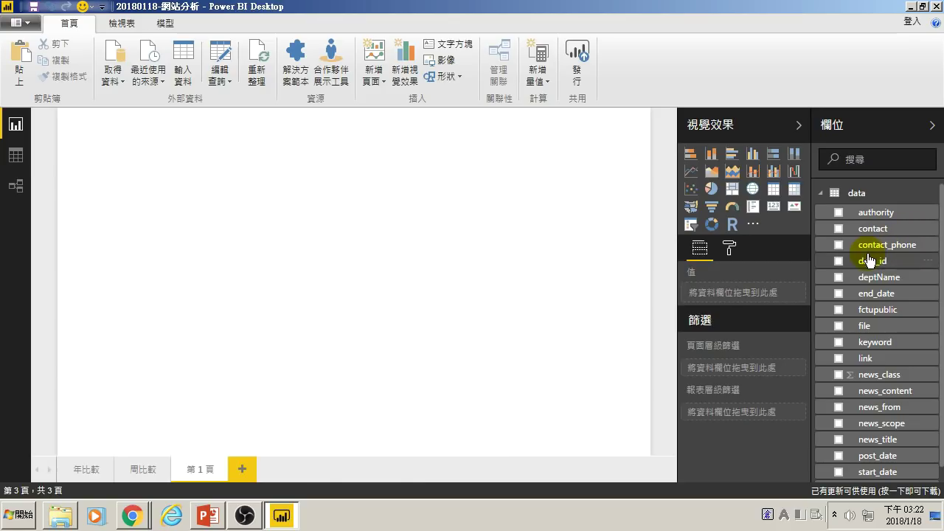
click(837, 261)
click(839, 278)
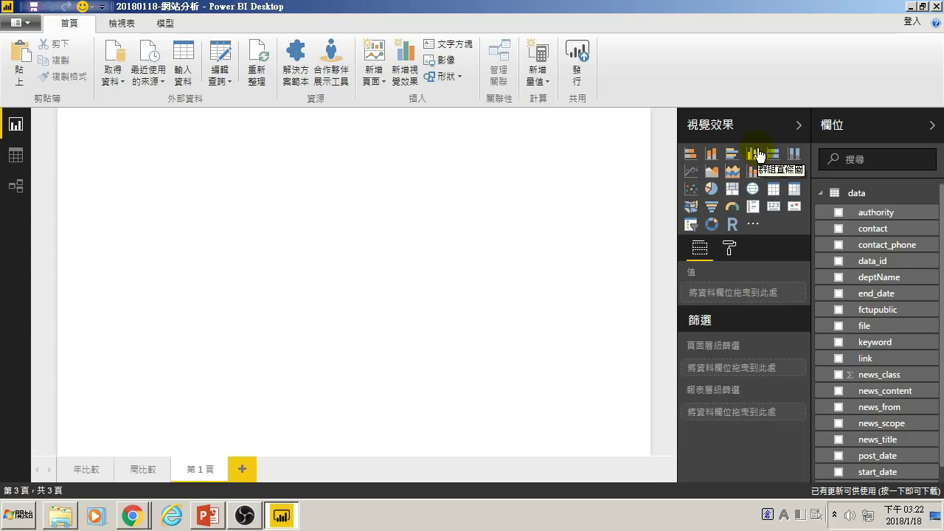
click(711, 189)
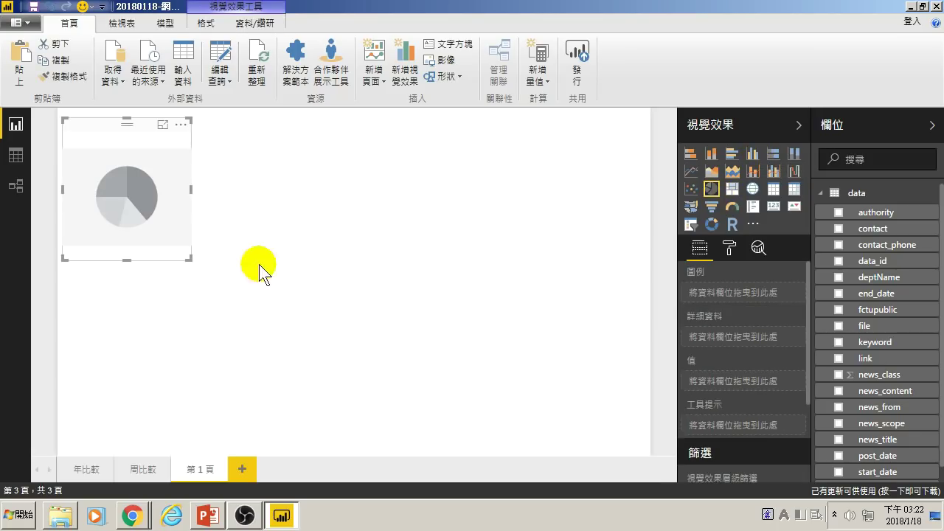
drag(190, 258, 646, 450)
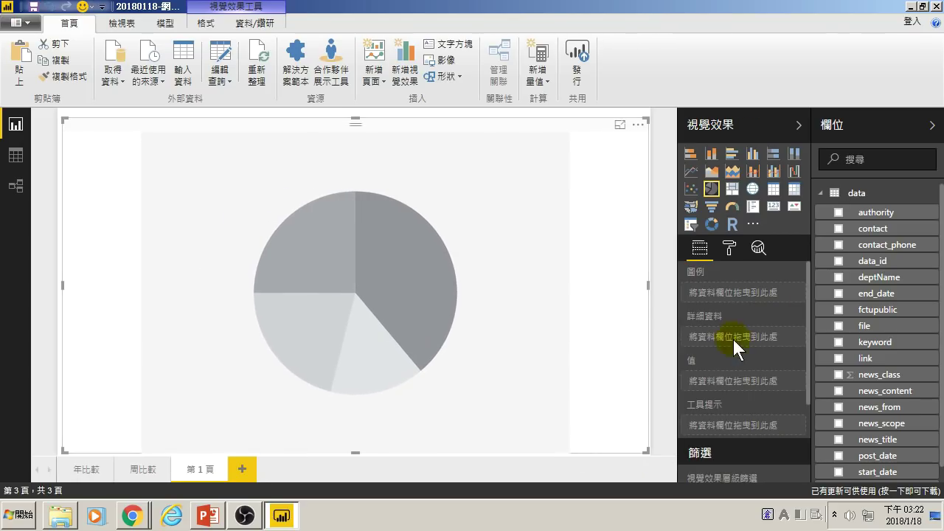
click(838, 277)
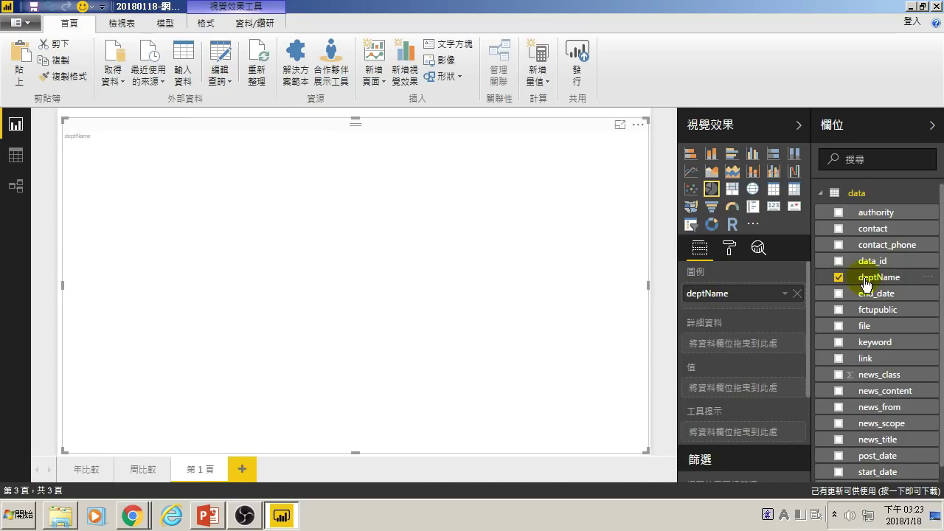
drag(873, 280, 749, 393)
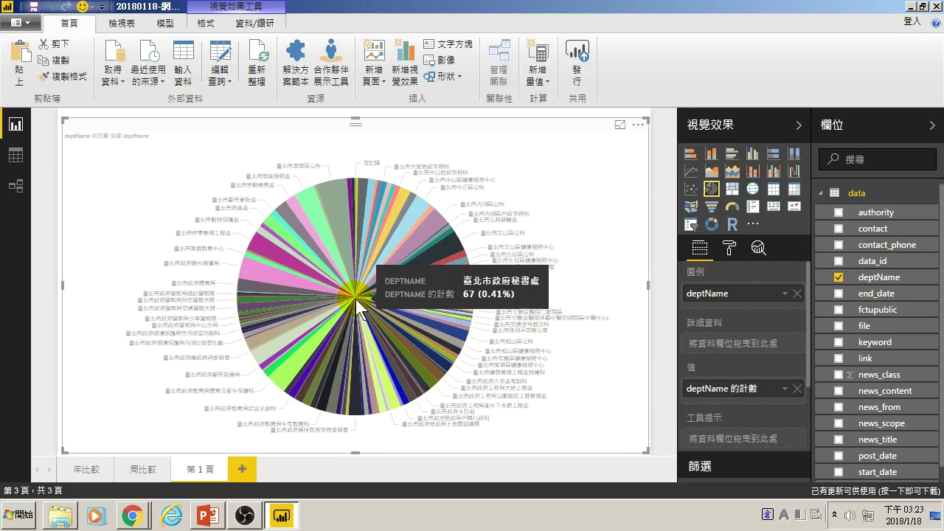
Convert the pie chart to a clustered column chart sorted by deptName 的計數
click(752, 154)
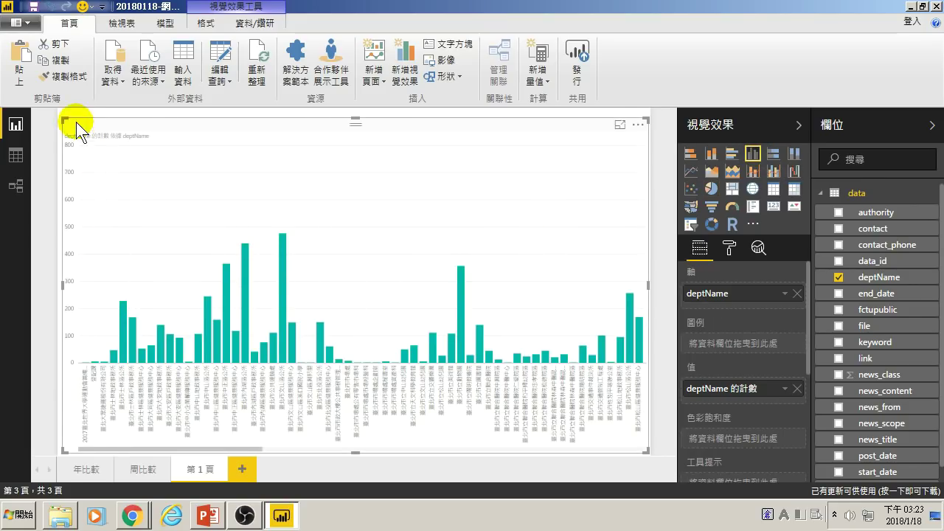
drag(63, 285, 58, 288)
click(57, 288)
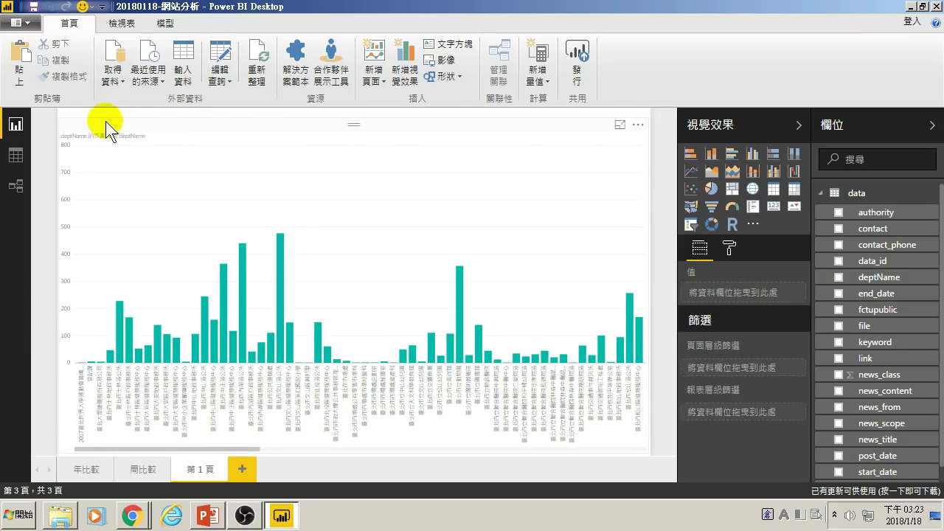
mouse_move(643, 132)
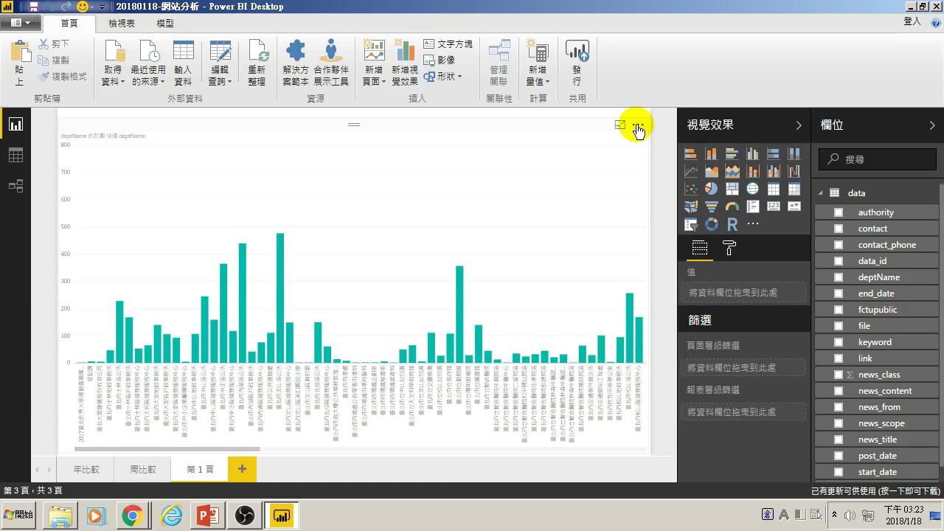
click(639, 125)
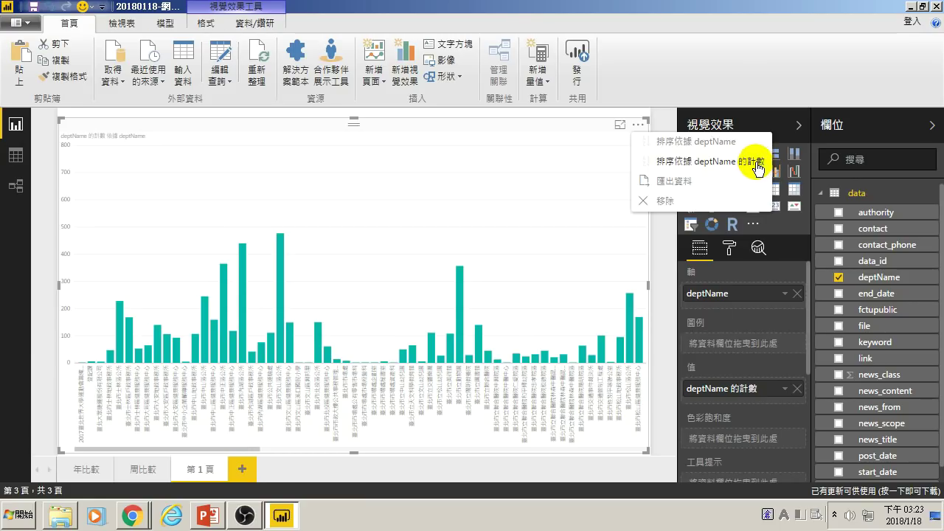
click(694, 162)
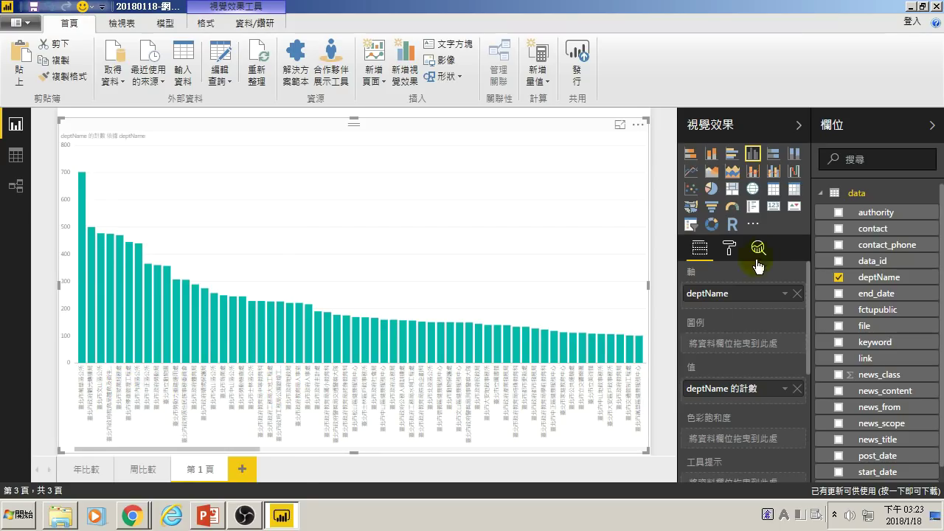
click(730, 249)
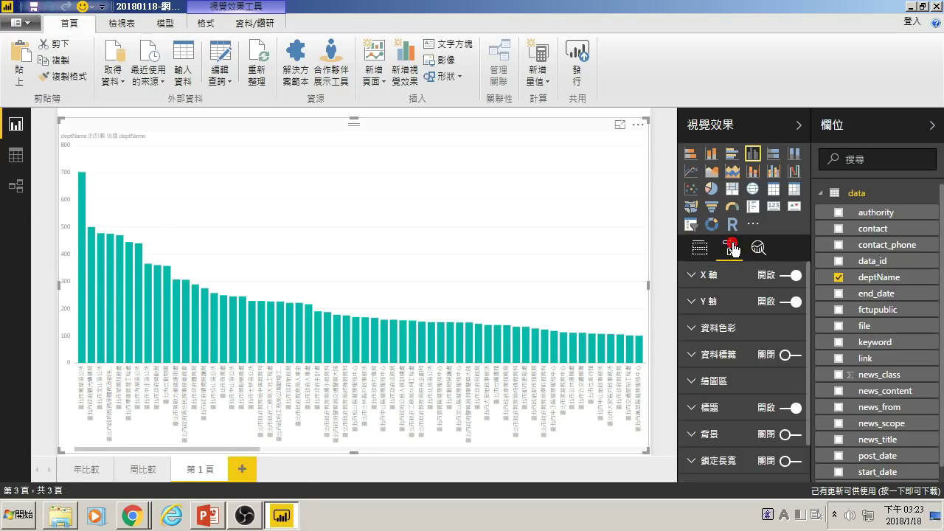
Set the X 軸 labels to black at size 19, then narrow the column chart to the left half
click(693, 274)
click(784, 301)
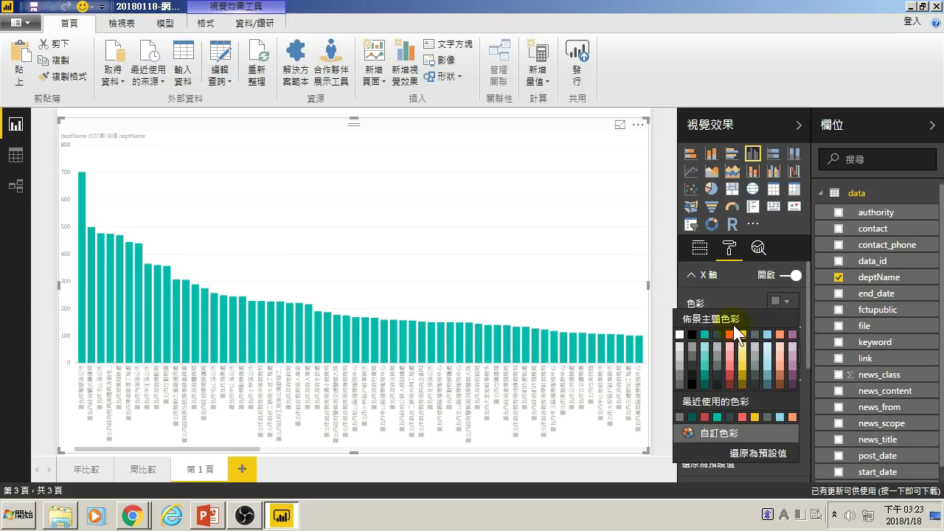
click(692, 335)
click(769, 327)
drag(772, 332, 773, 332)
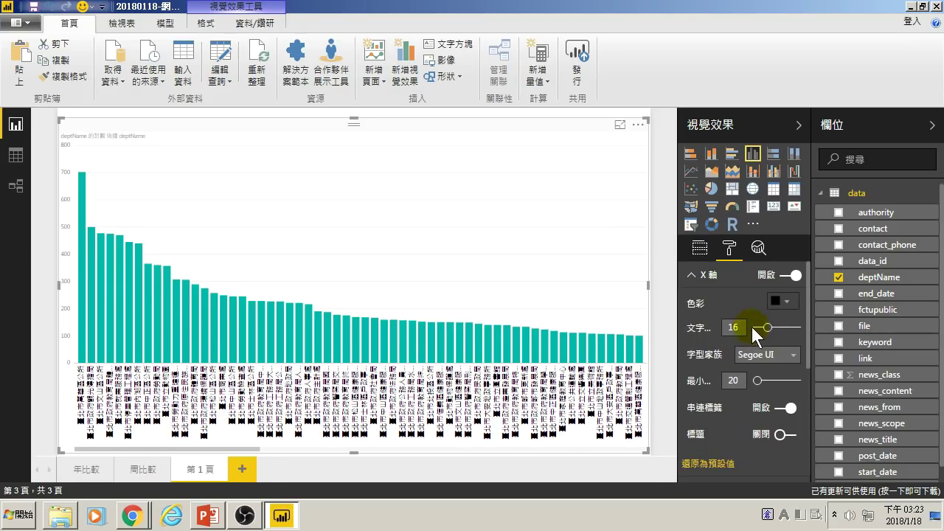
click(768, 334)
drag(768, 332, 771, 331)
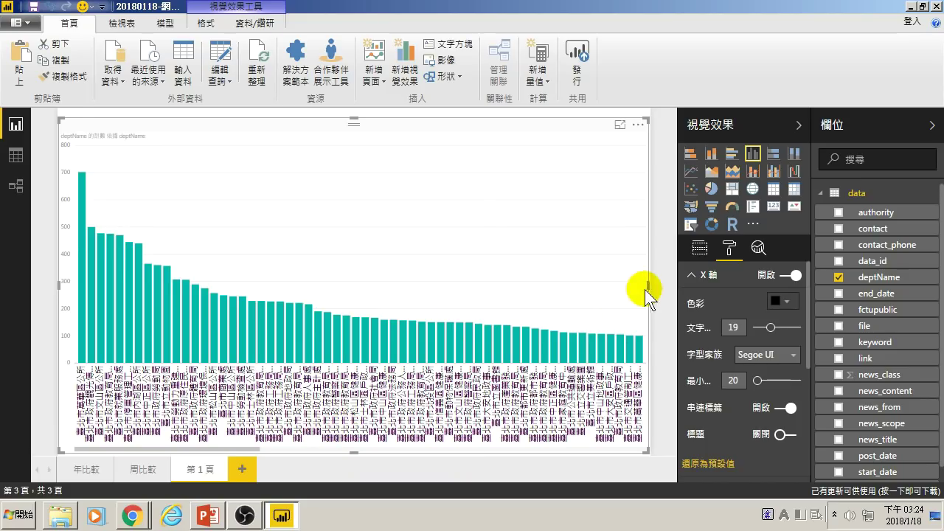
drag(648, 286, 329, 314)
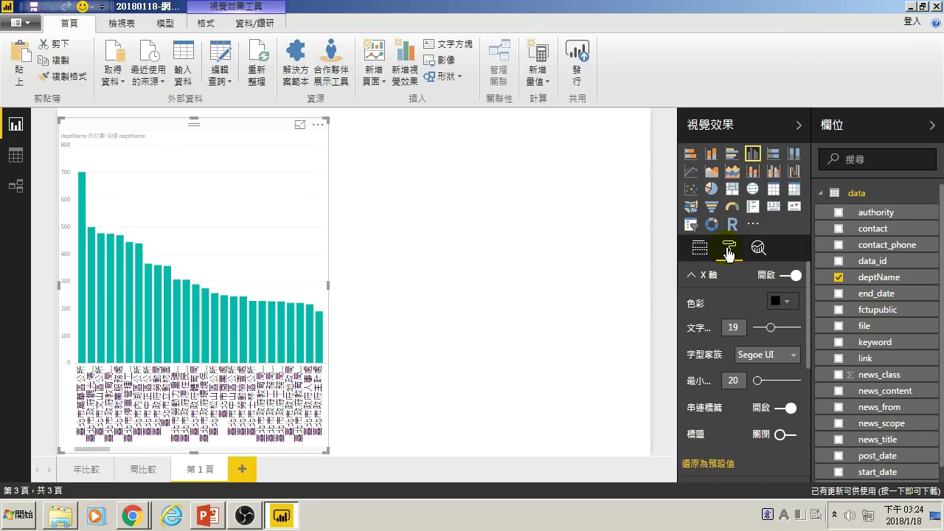
Turn on data labels for the bars and nudge the department chart up slightly
click(697, 276)
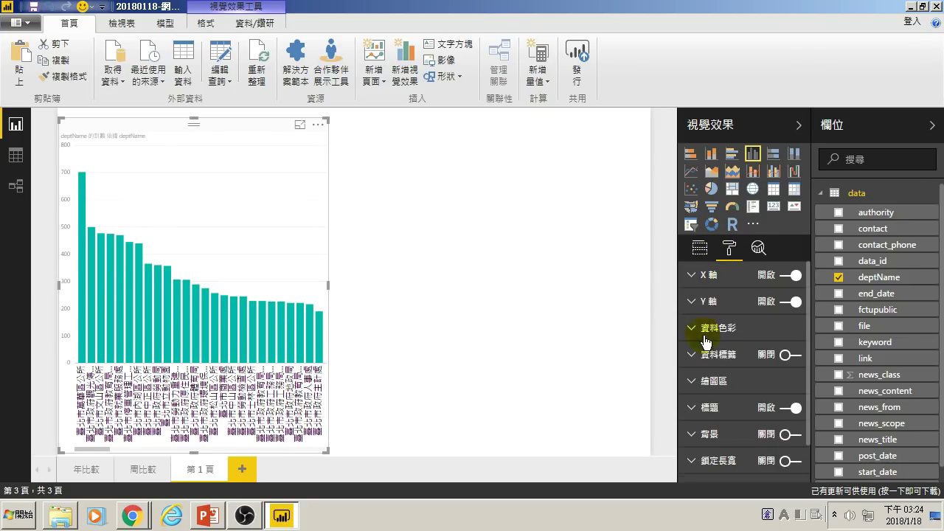
click(789, 355)
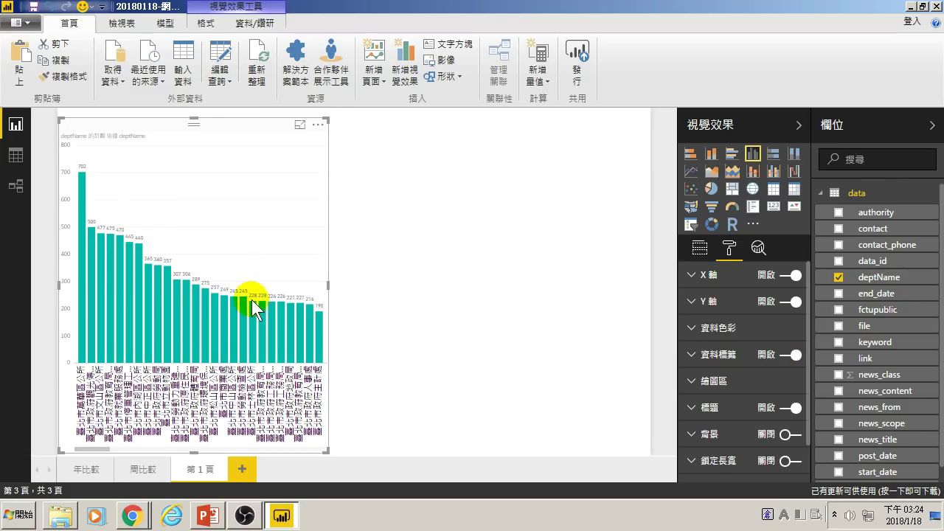
click(100, 448)
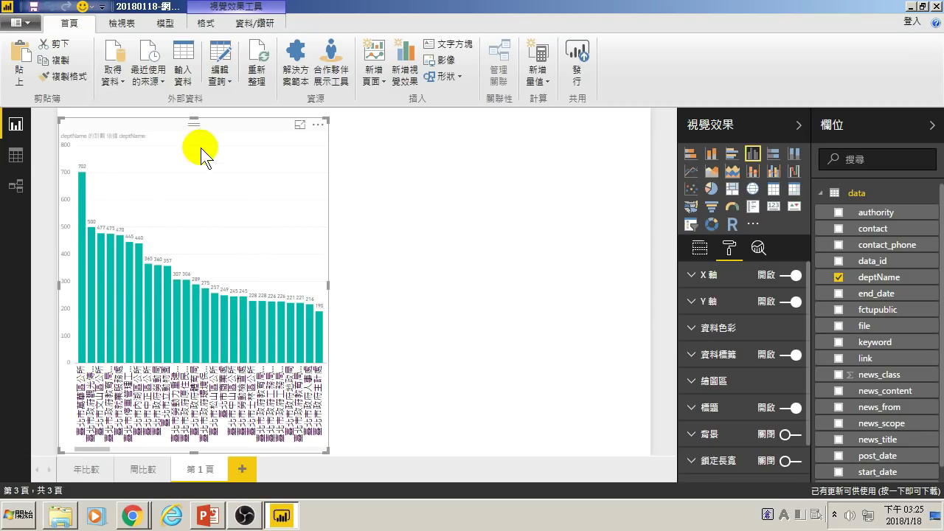
drag(194, 117, 197, 97)
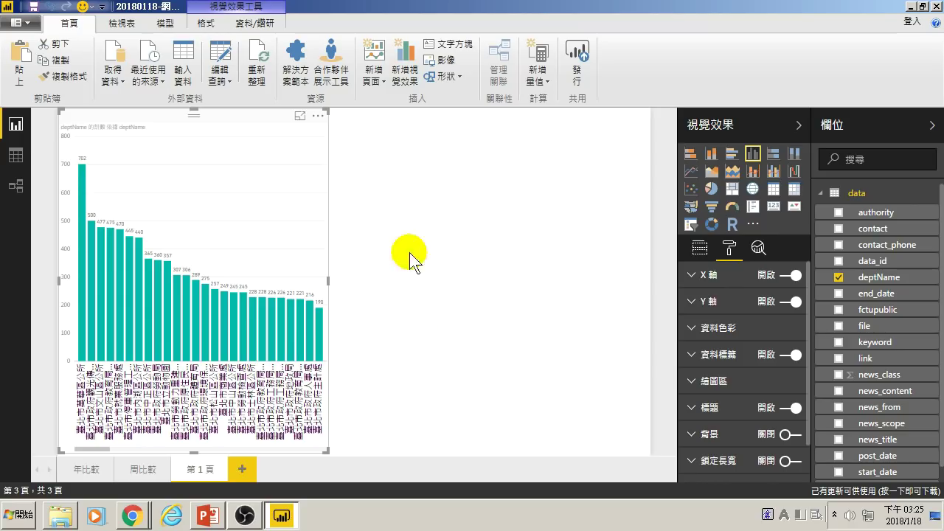
click(523, 263)
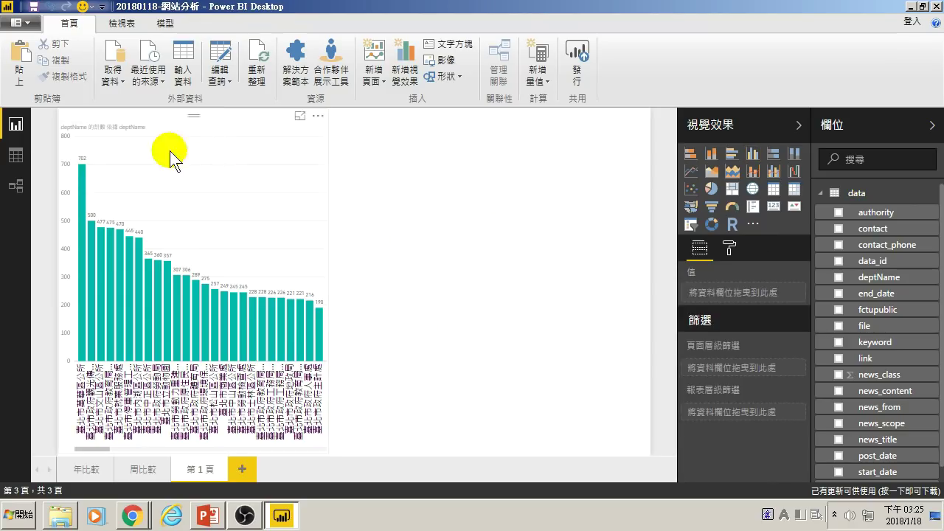
Start a new visual from post_date, stretch it across the right side, and make it a column chart
click(15, 157)
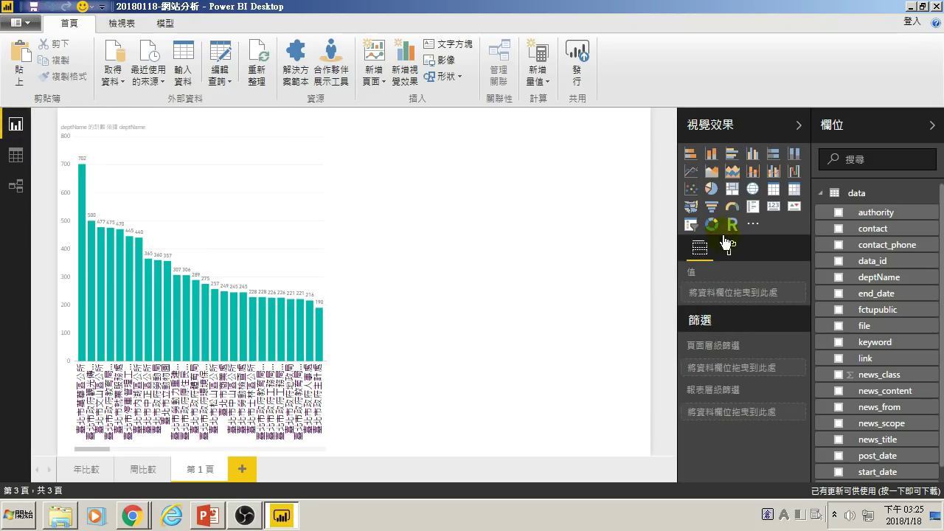
scroll(848, 335, down, 1)
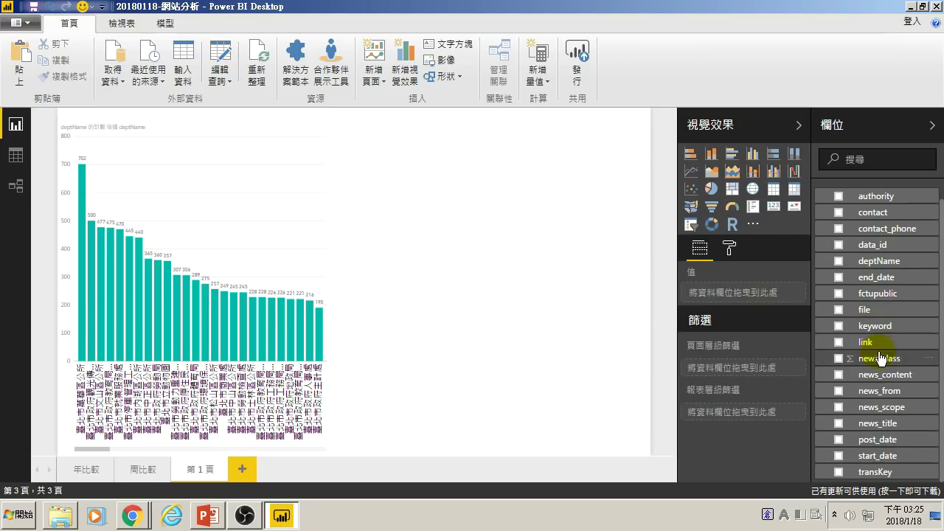
click(837, 440)
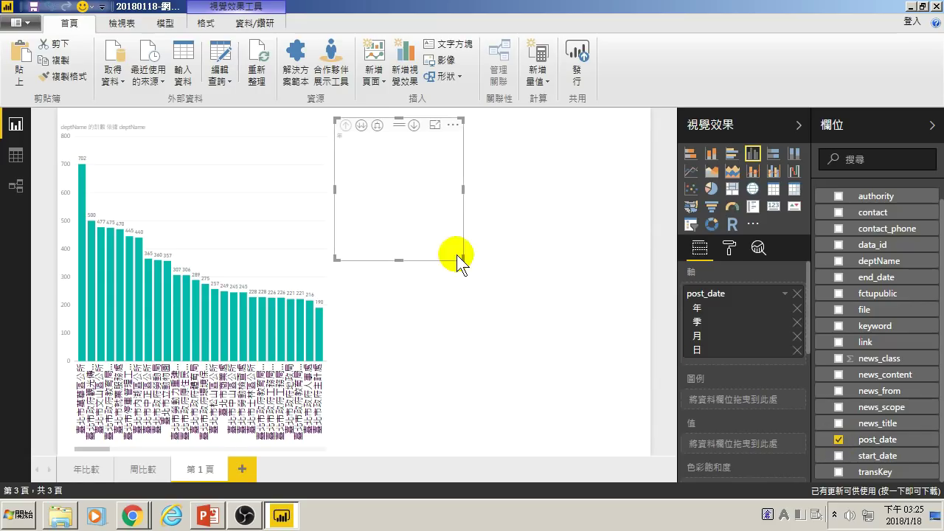
drag(459, 258, 649, 453)
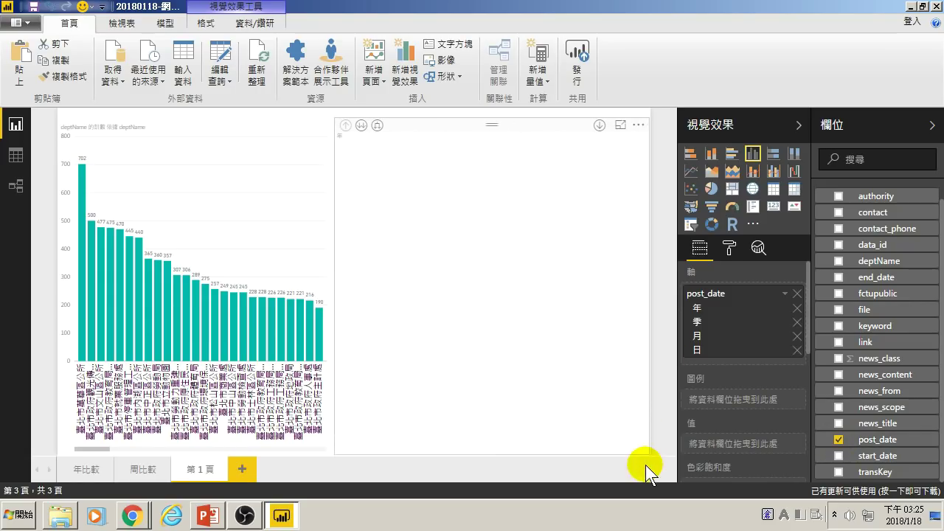
click(753, 153)
Add news_title to the new chart's values to count posts per year
drag(819, 413, 785, 399)
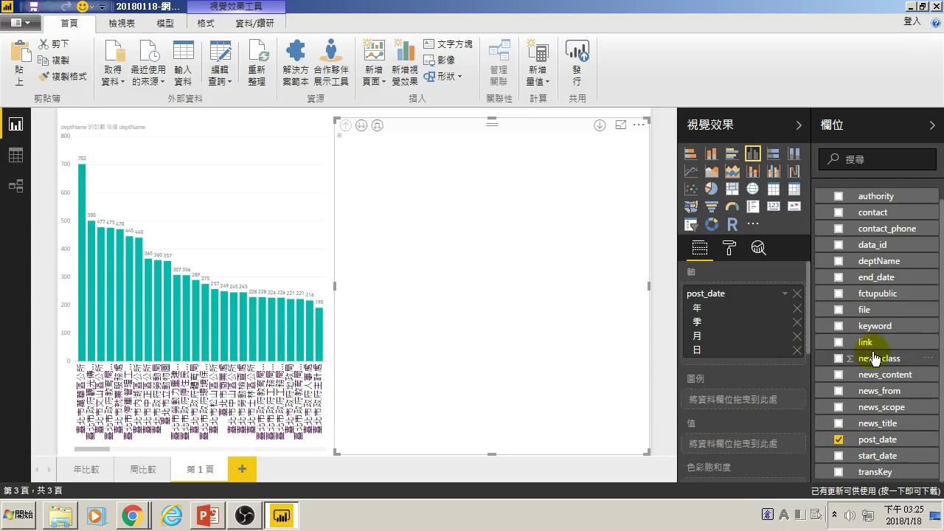
scroll(878, 350, up, 1)
scroll(878, 354, down, 1)
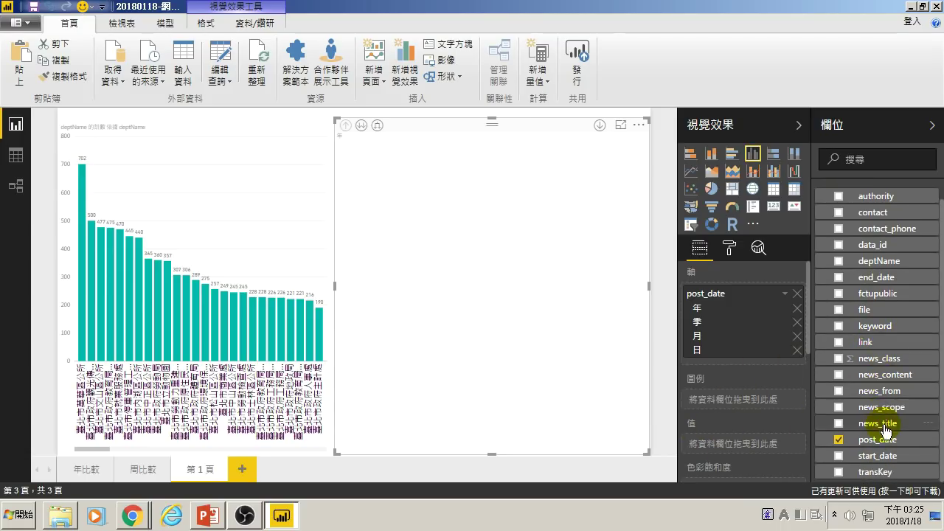
drag(885, 430, 741, 444)
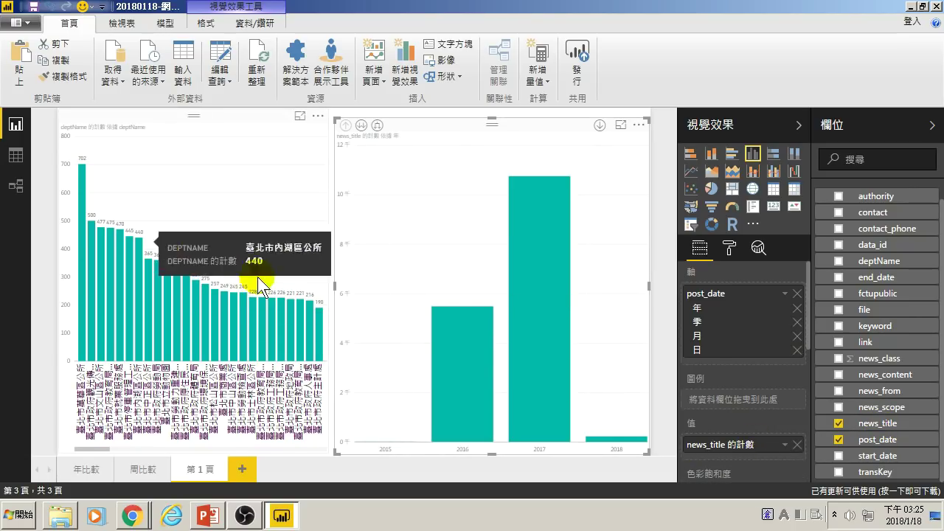
mouse_move(543, 321)
mouse_move(82, 201)
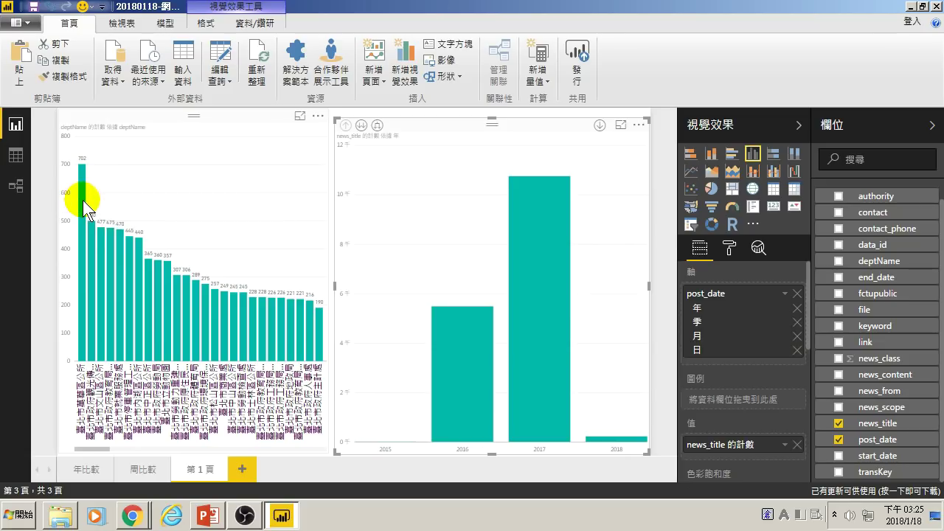
mouse_move(478, 295)
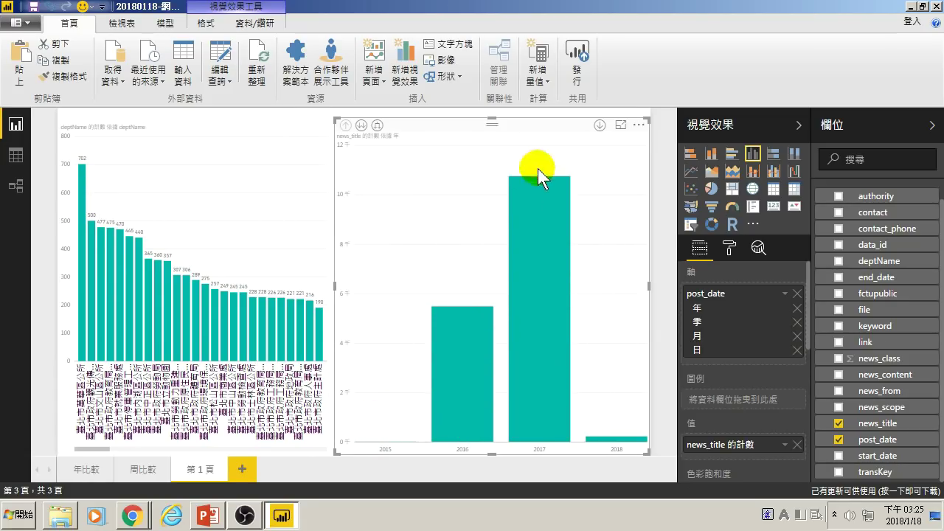
mouse_move(83, 180)
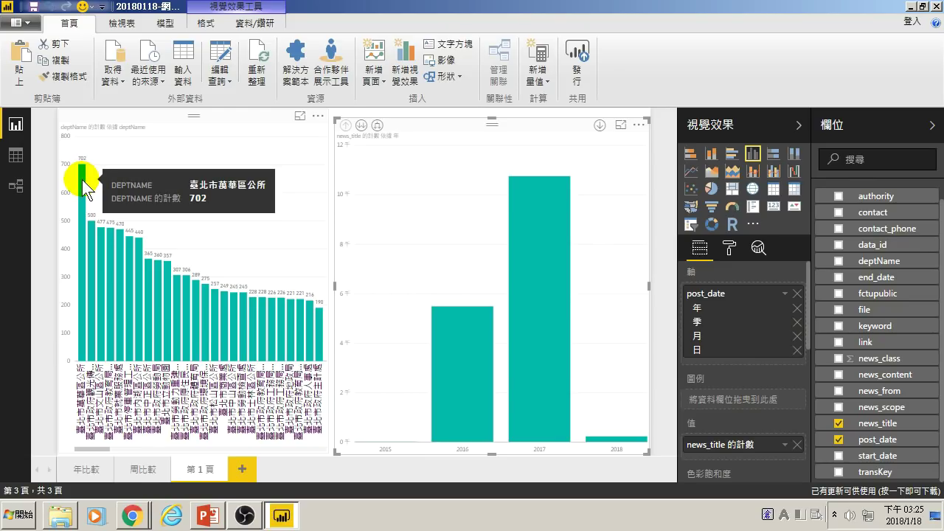
Cross-highlight the yearly chart by departments 702, 500, 477, 475, 470, 445, then 440
click(81, 186)
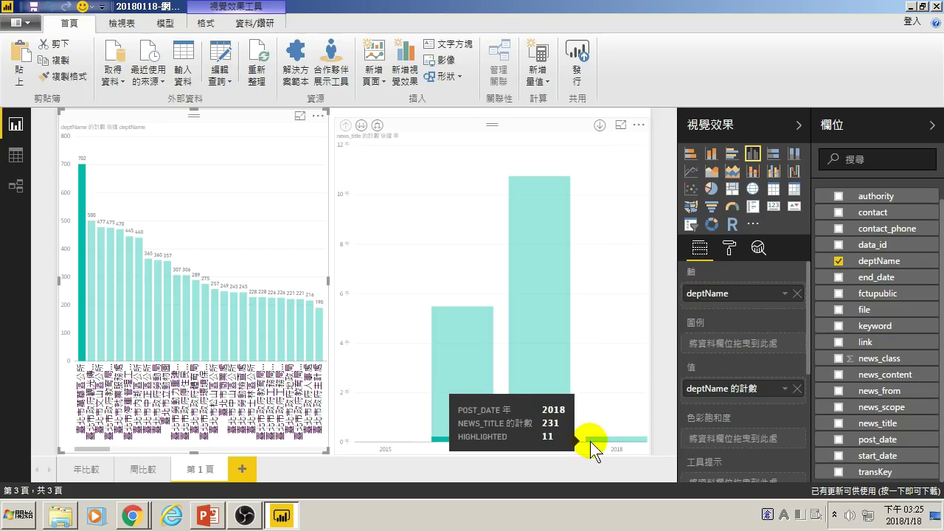
click(94, 239)
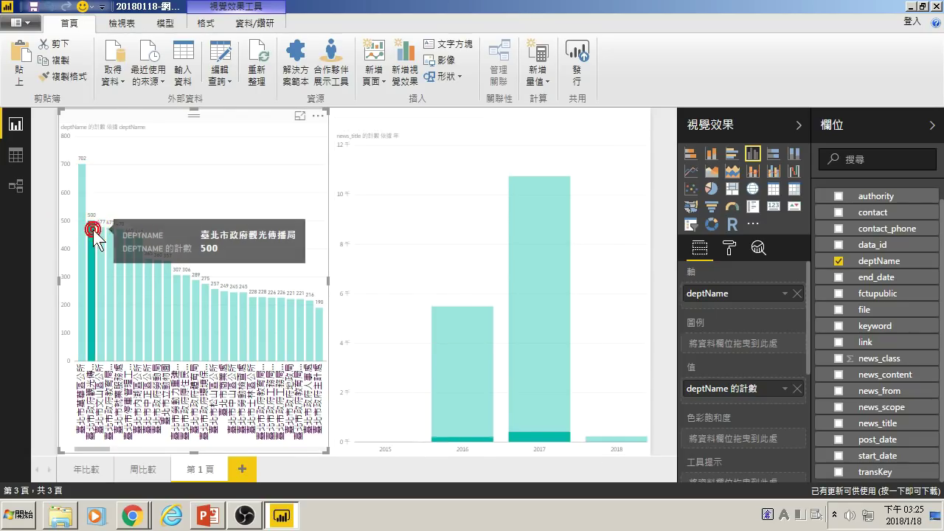
click(101, 236)
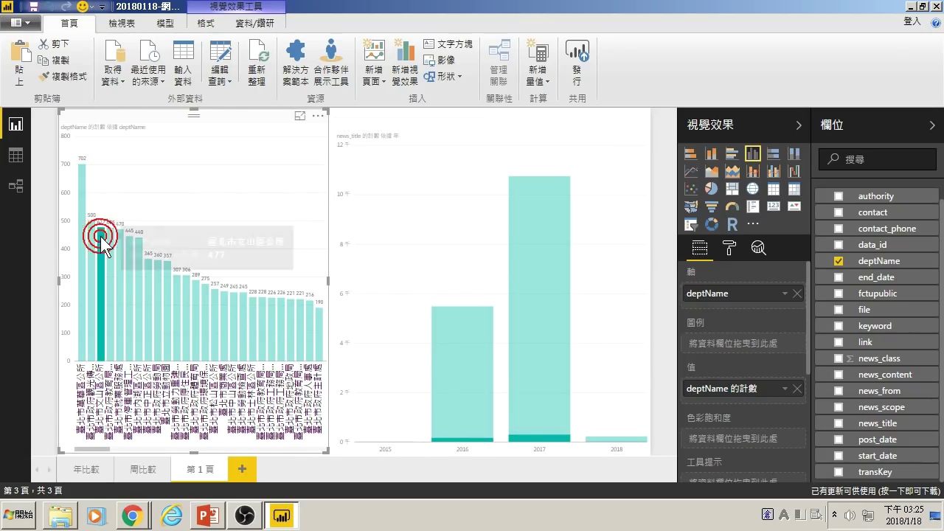
click(111, 242)
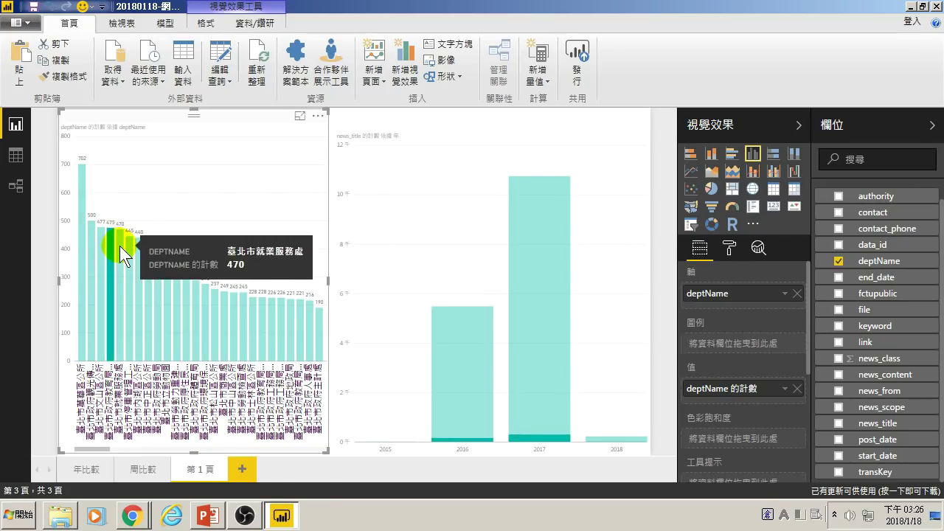
click(119, 247)
click(132, 255)
click(141, 255)
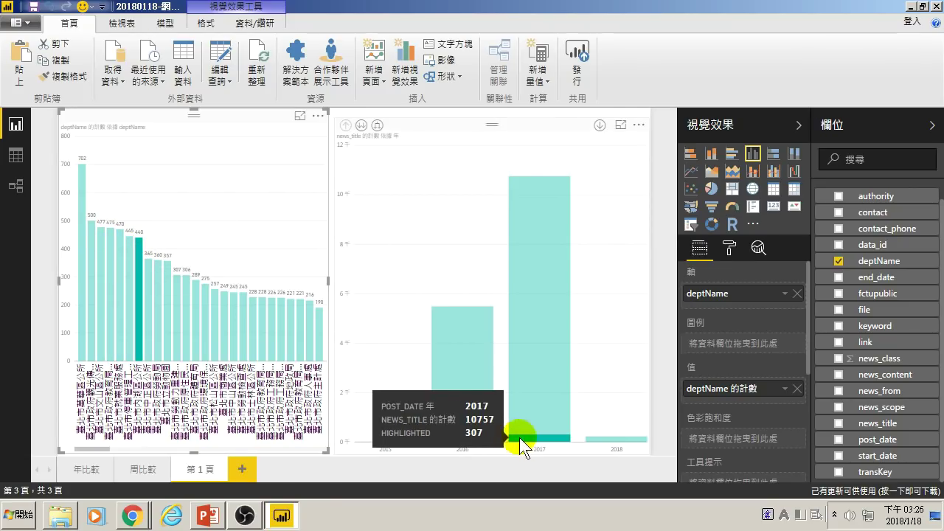
mouse_move(627, 445)
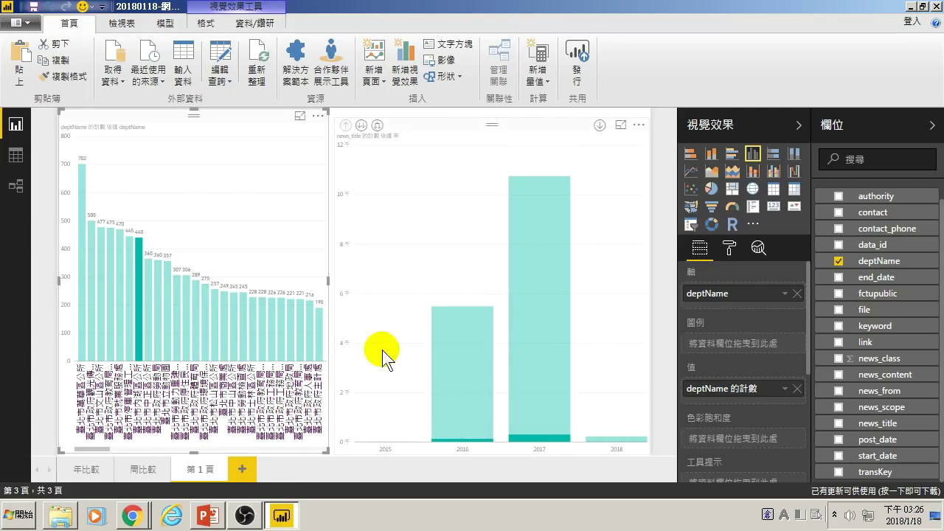
mouse_move(282, 317)
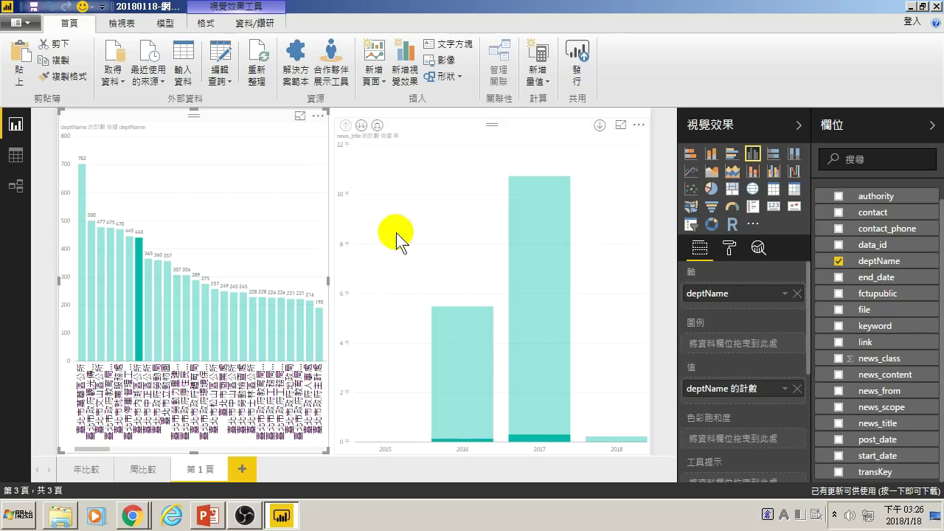
Keep the department chart's X-axis labels black and shrink their text size
click(728, 251)
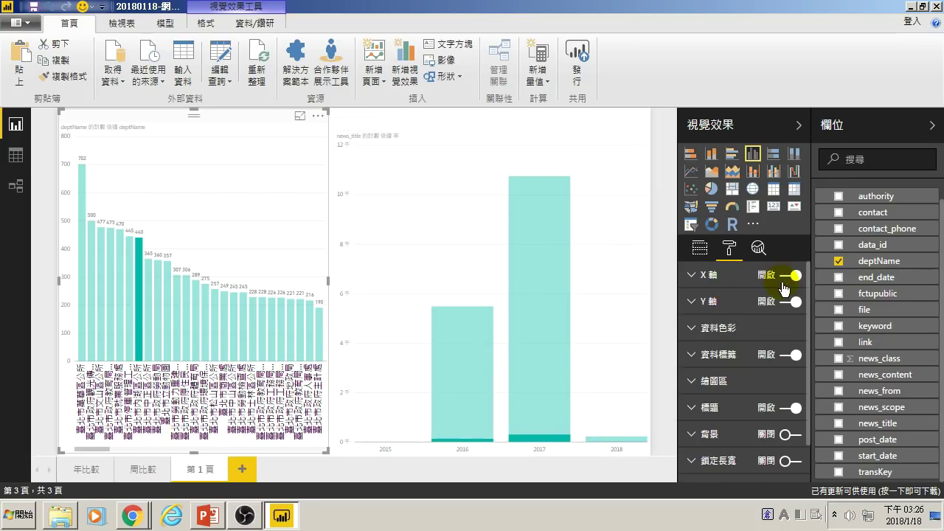
click(693, 277)
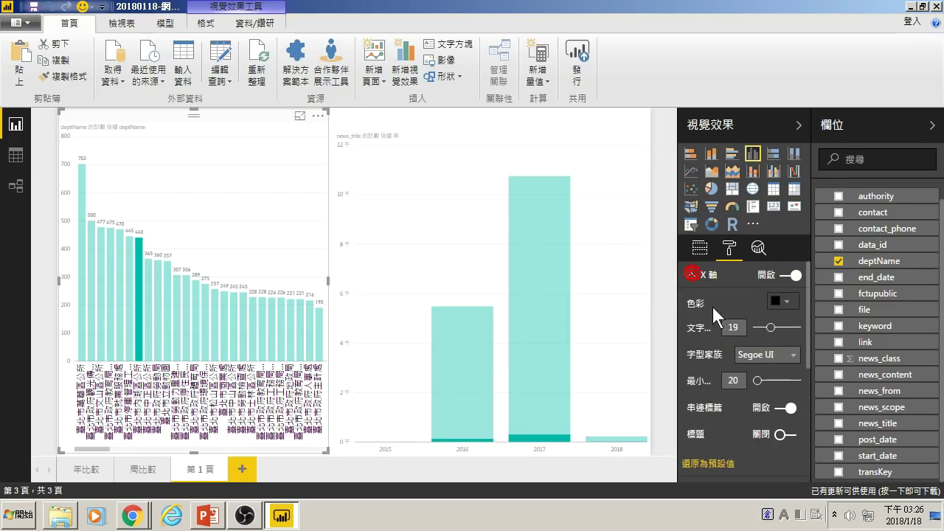
click(787, 303)
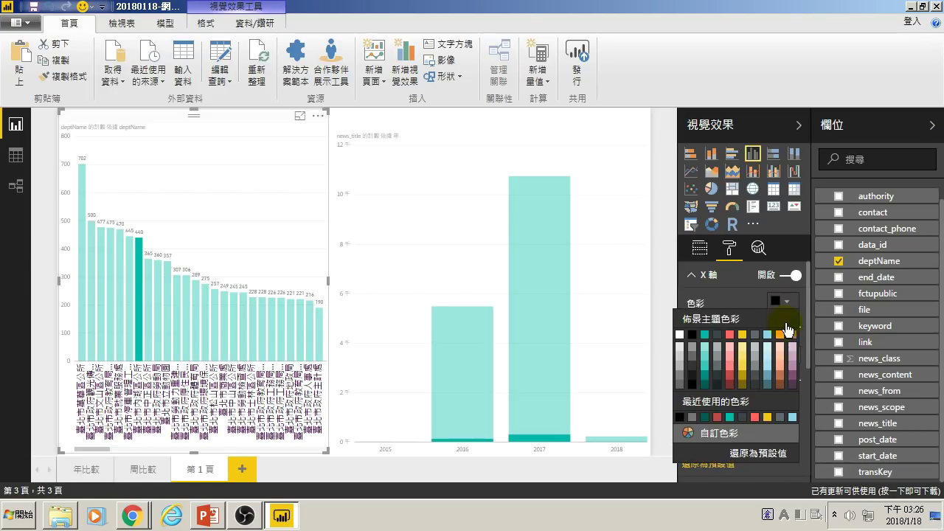
click(697, 335)
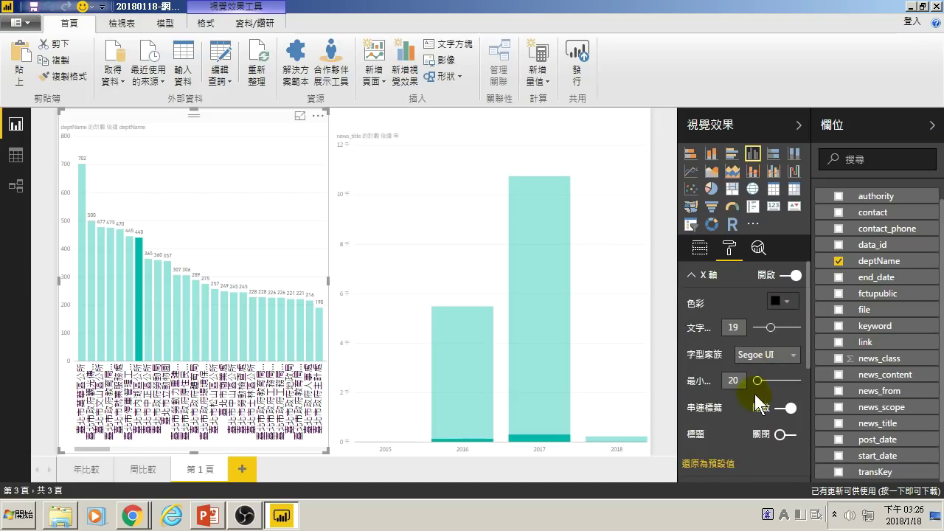
scroll(742, 408, down, 3)
scroll(737, 391, up, 3)
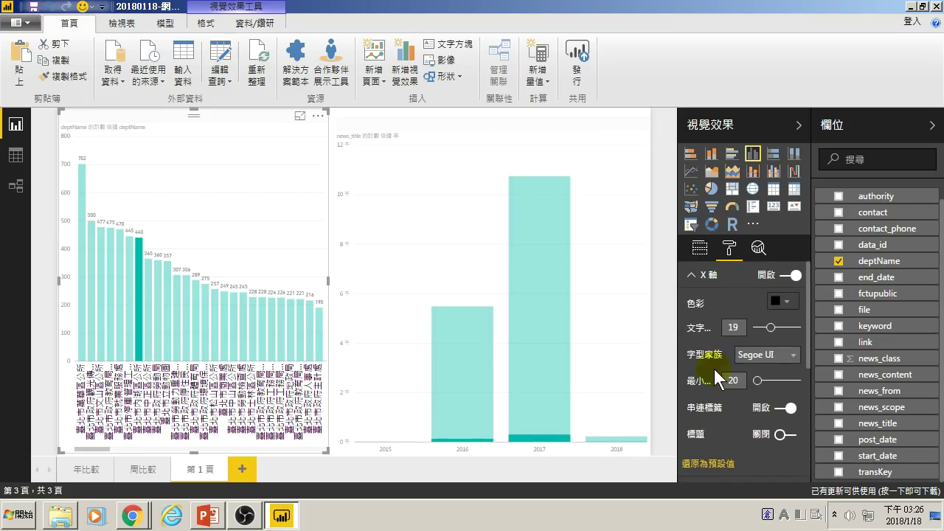
drag(770, 333, 773, 332)
Make the yearly chart's year labels black at text size 20
click(411, 218)
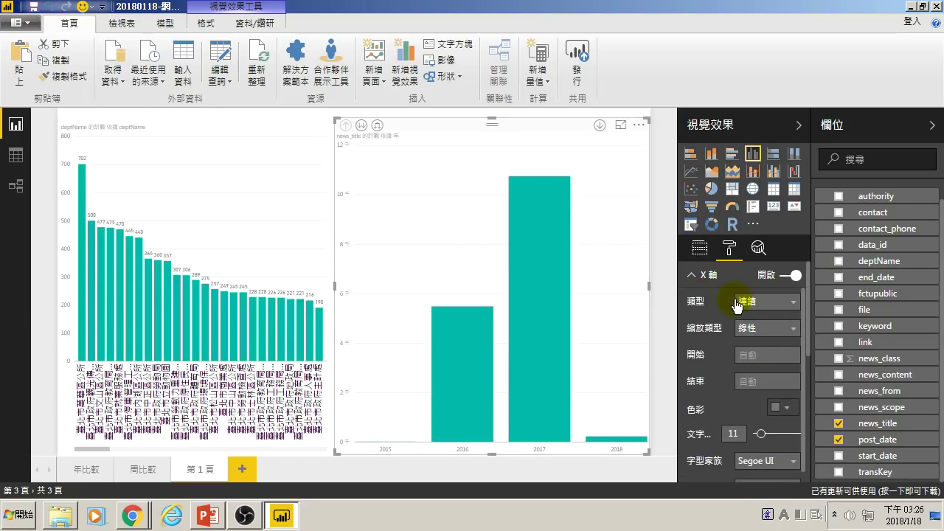
drag(762, 439, 768, 437)
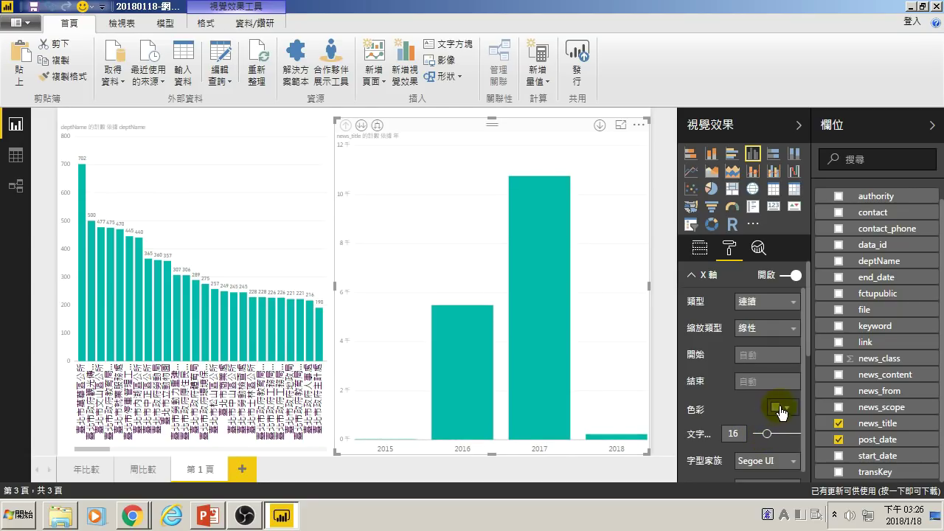
click(779, 408)
click(693, 269)
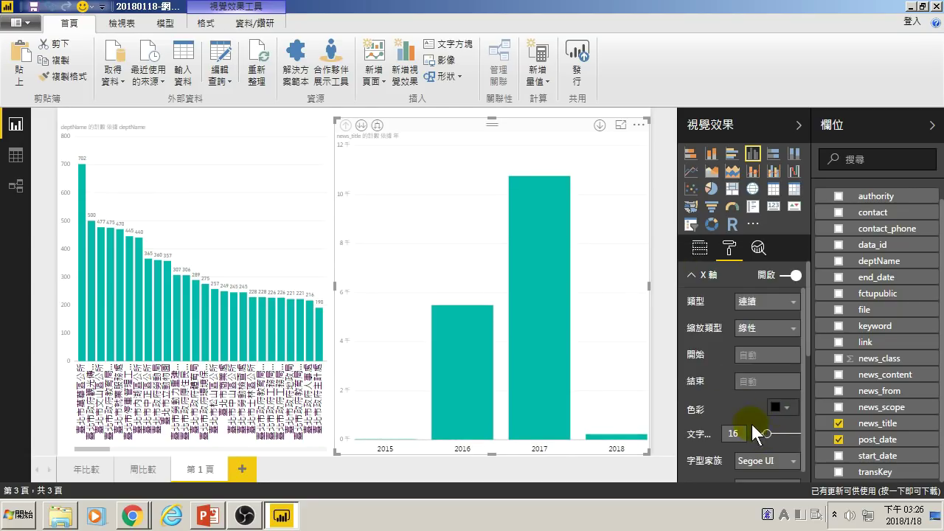
drag(767, 438, 772, 435)
click(467, 411)
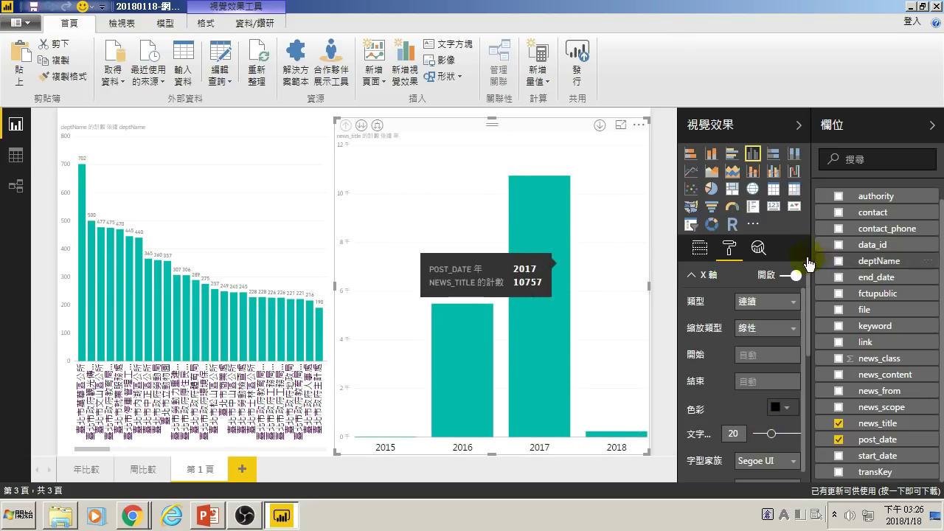
scroll(705, 401, down, 5)
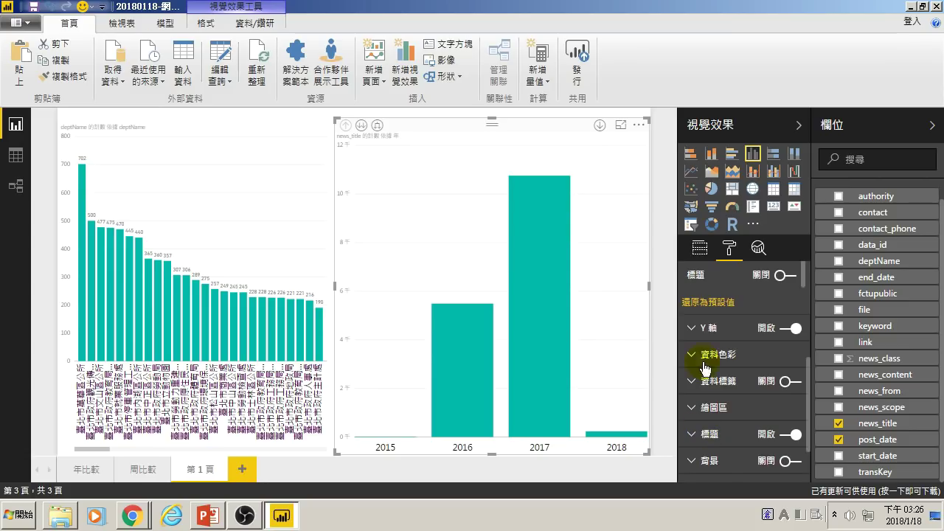
Turn on data labels for the year bars and select 2016 to highlight department counts
click(790, 383)
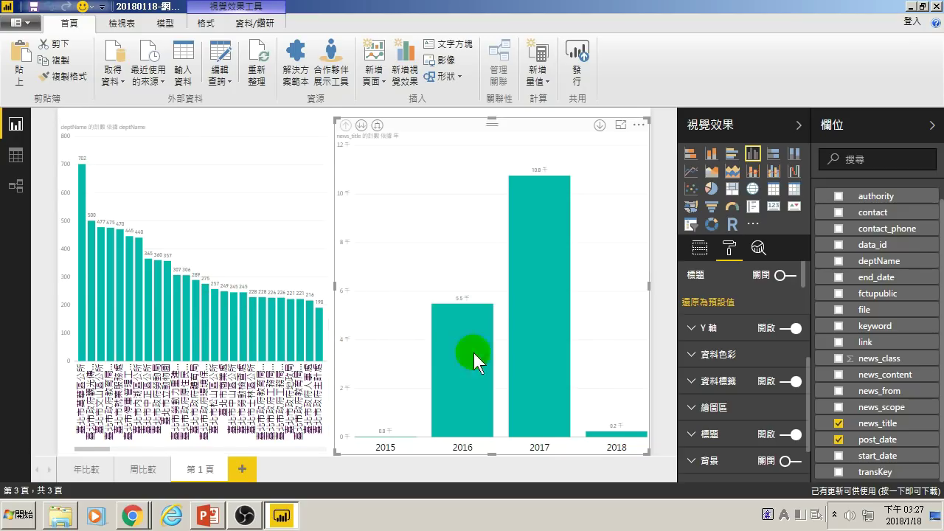
click(541, 340)
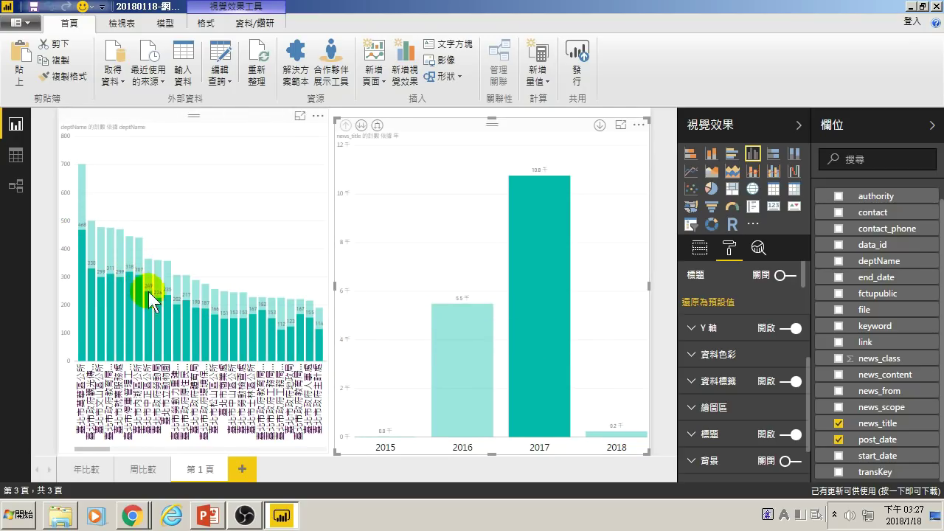
click(458, 365)
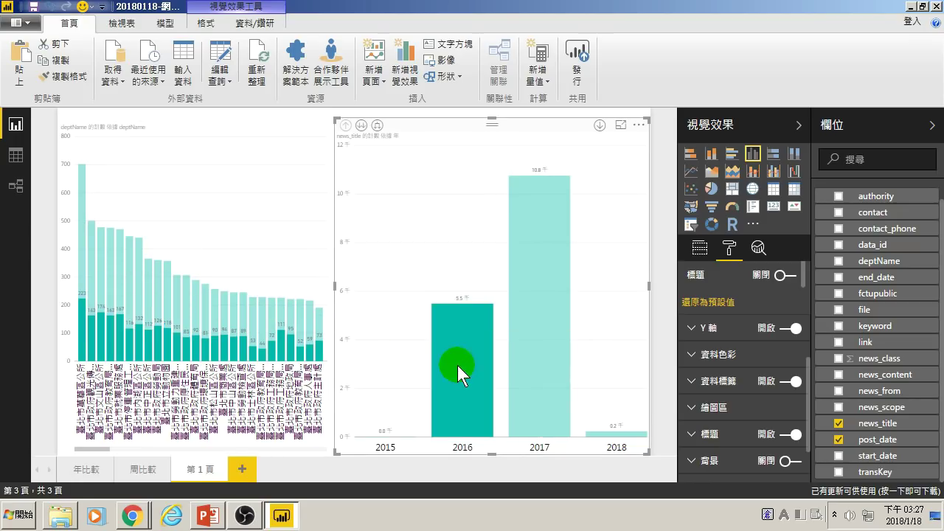
click(537, 352)
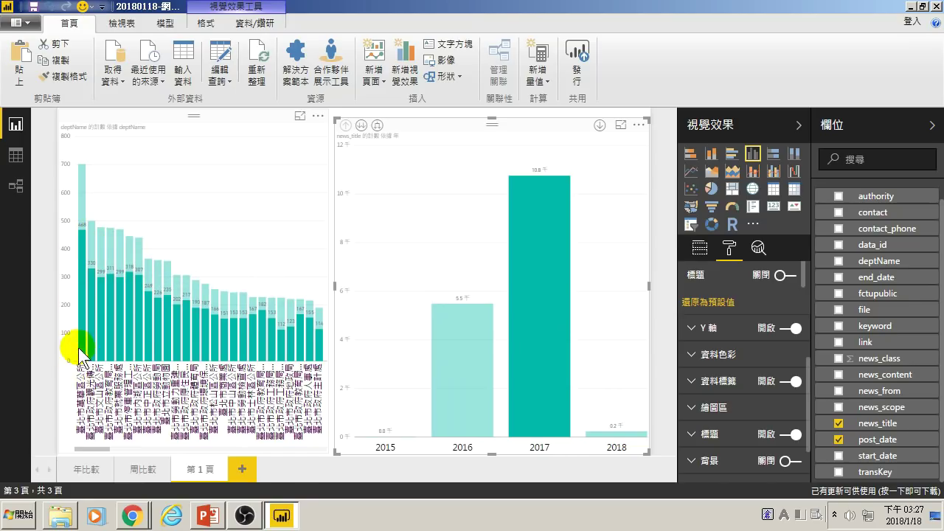
click(459, 359)
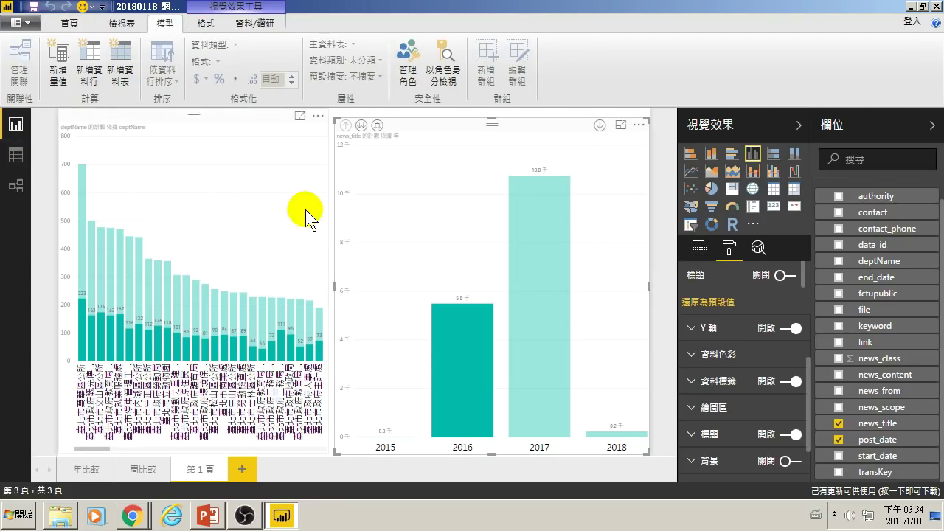
Highlight the department chart for 2017, then 2016
double_click(198, 469)
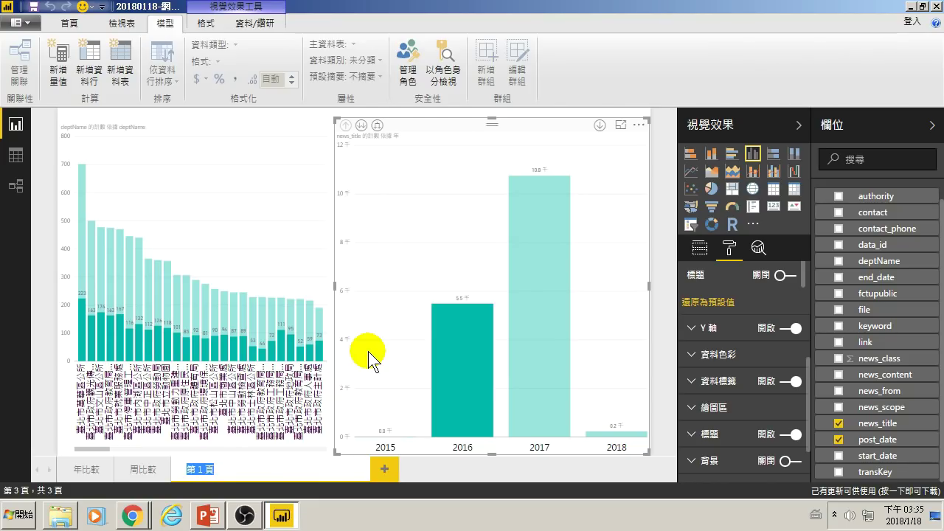
click(530, 355)
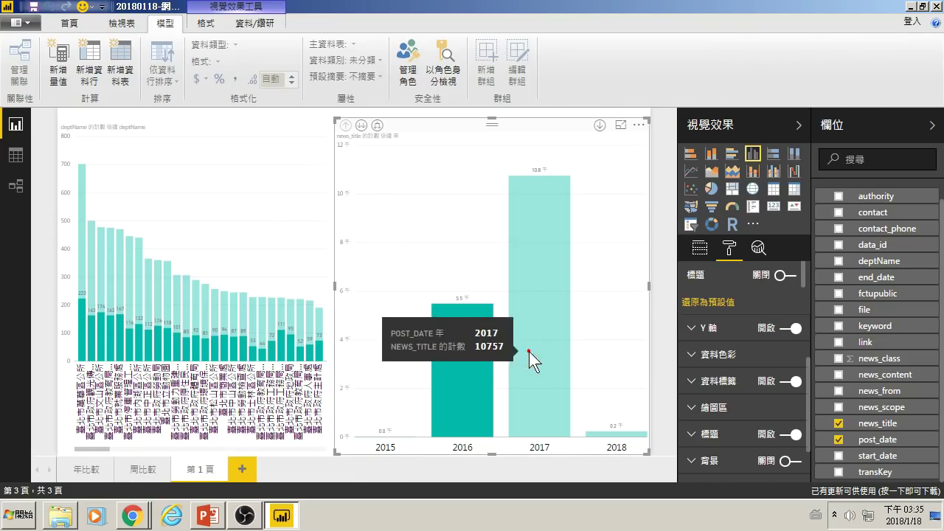
click(529, 352)
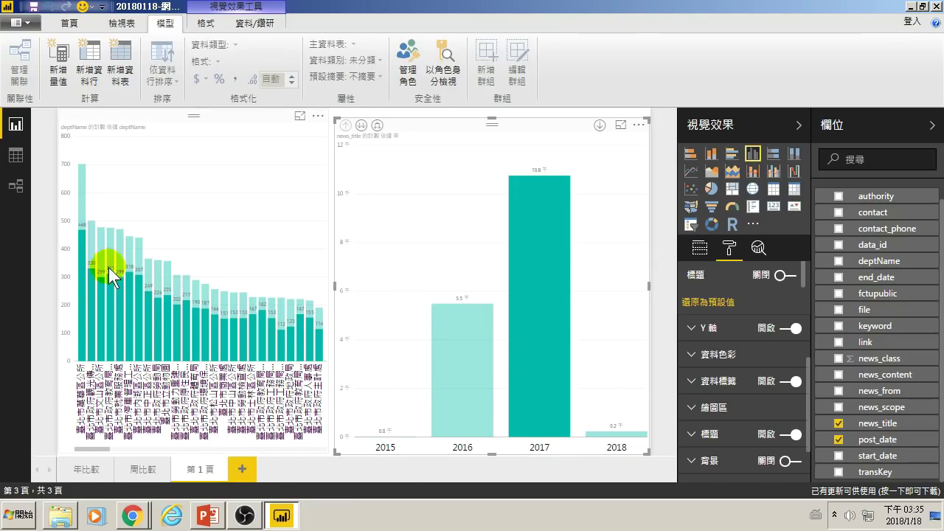
click(468, 317)
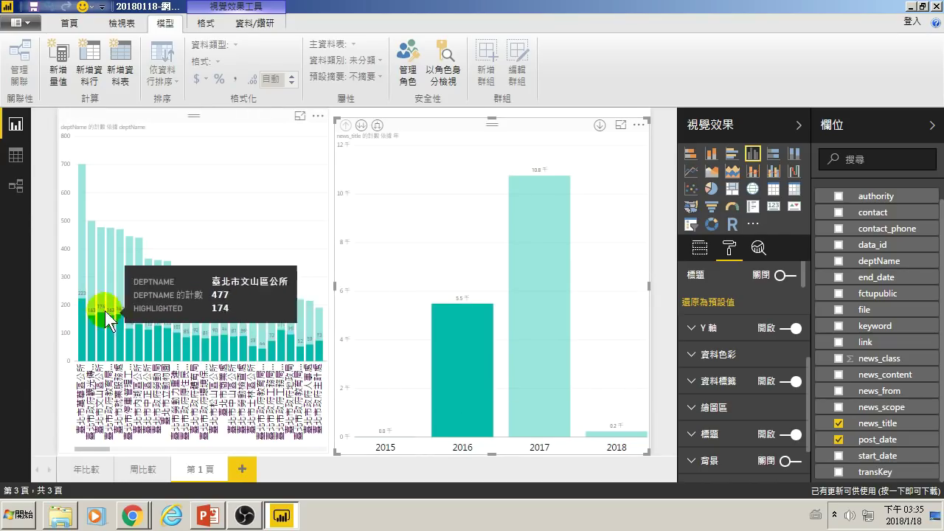
Rename the page to 各年各單位張貼新聞比較 and switch to the Data view
double_click(199, 472)
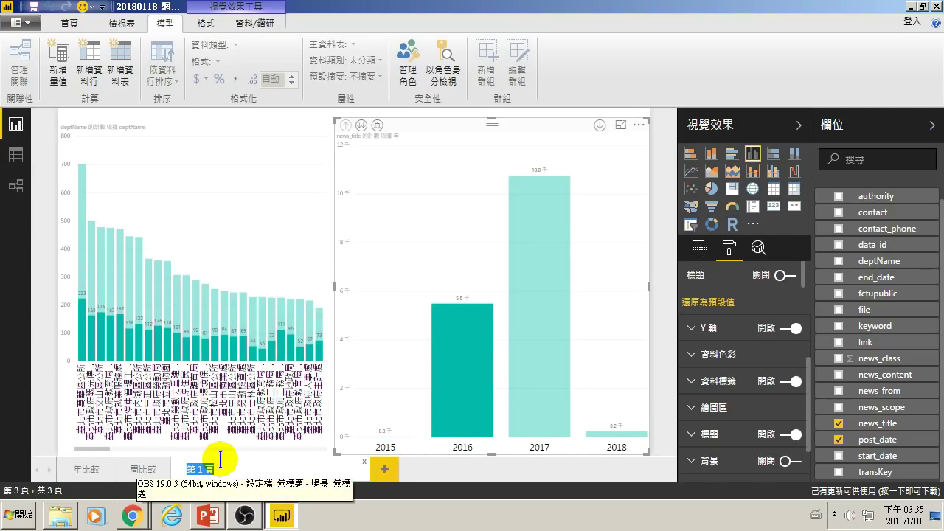
text(he)
key(ctrl+space)
text(各年)
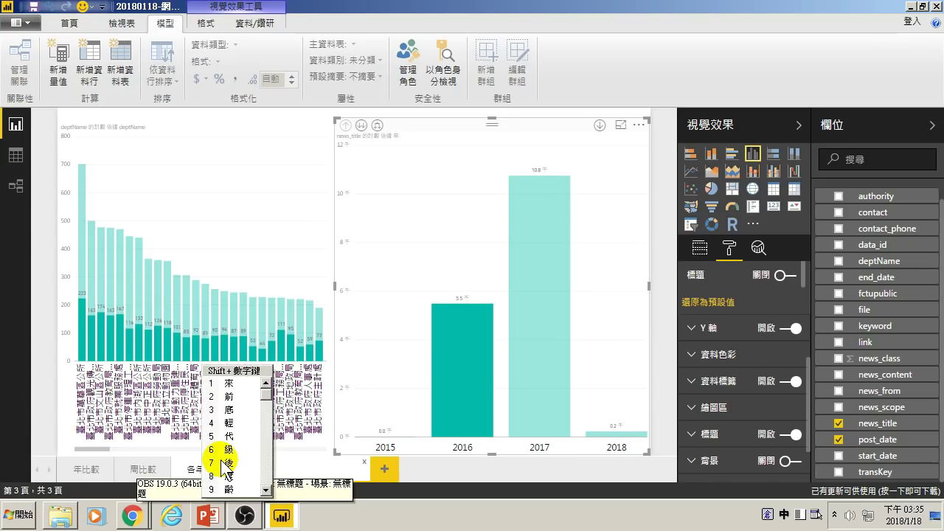
text(各單)
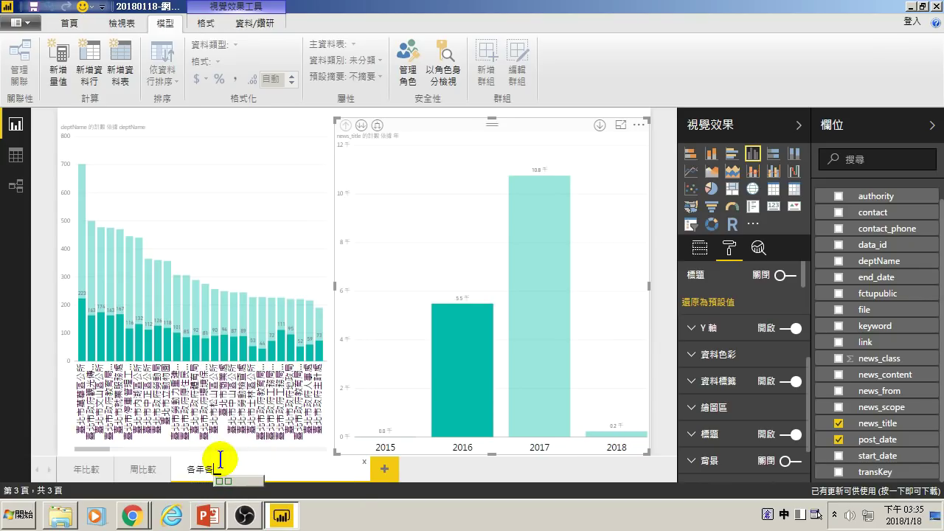
text(位)
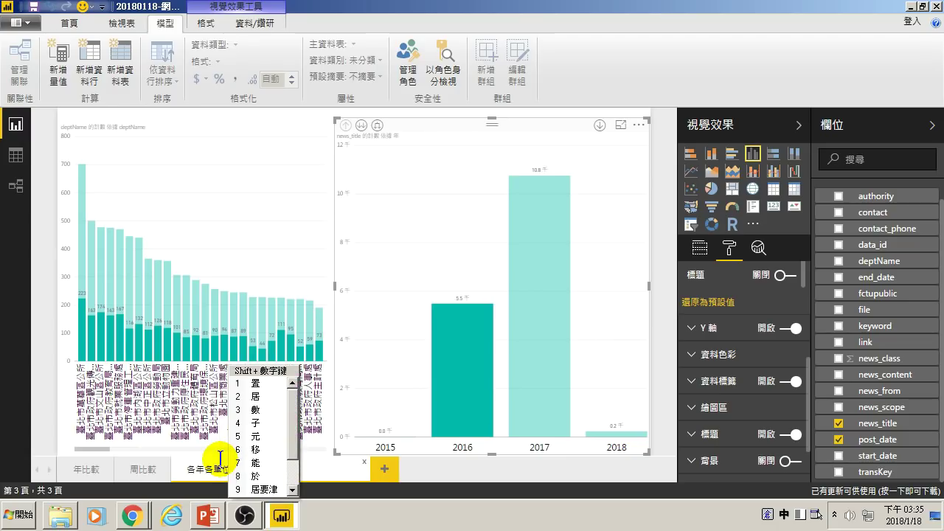
text(了口)
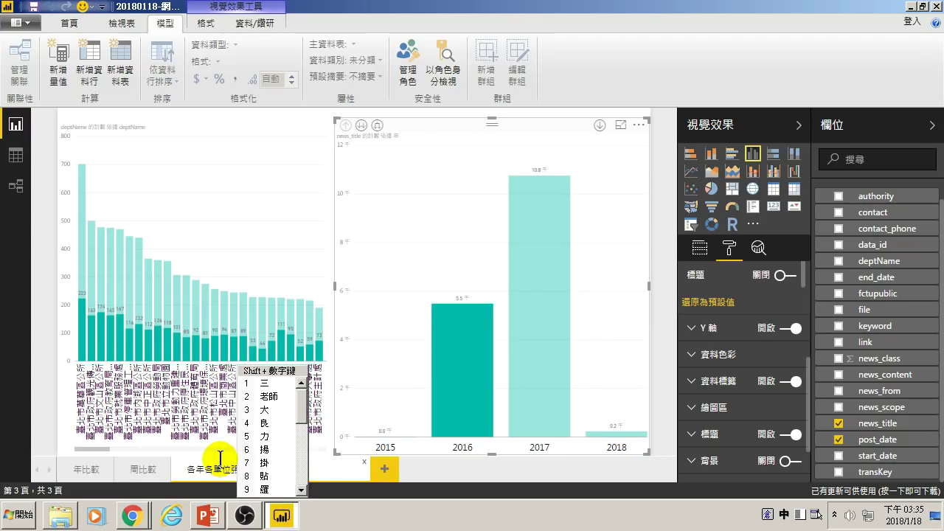
text(張貼新聞比較)
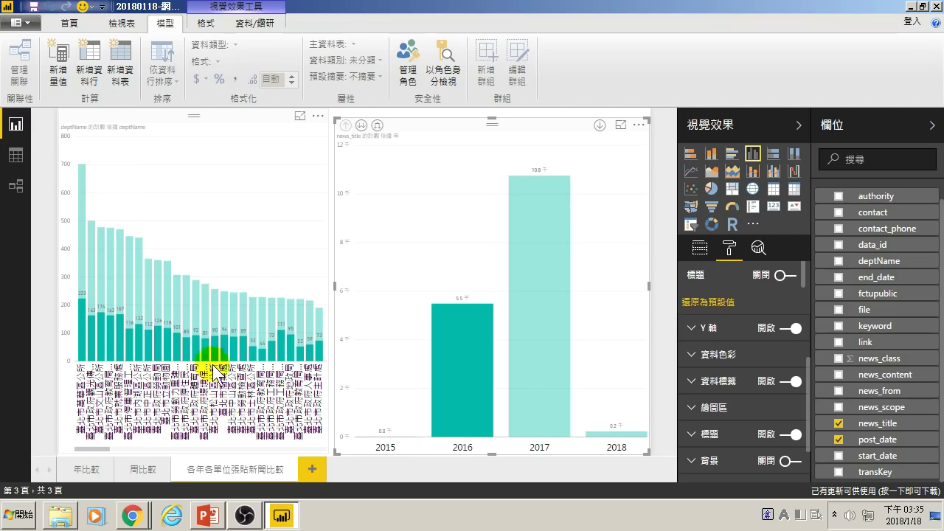
click(18, 156)
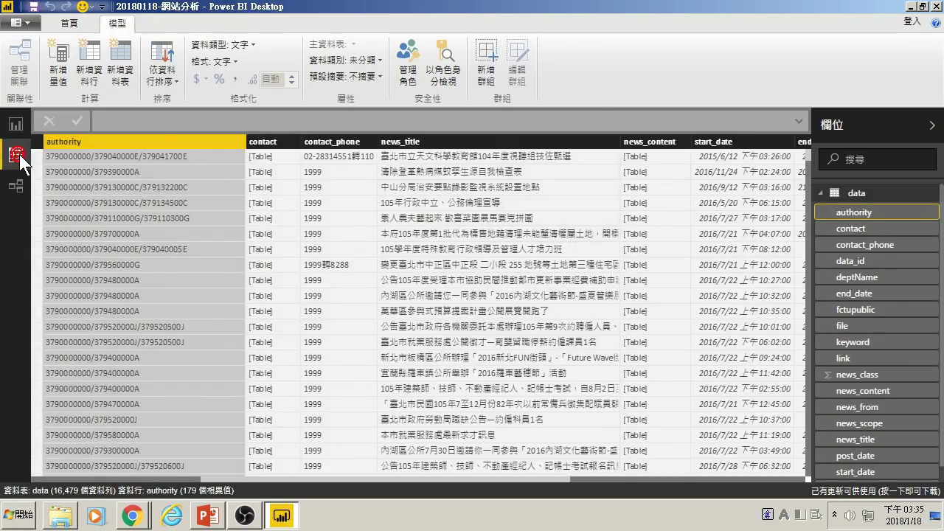
Scroll the data table horizontally to show the start_date and end_date columns
drag(545, 483, 341, 492)
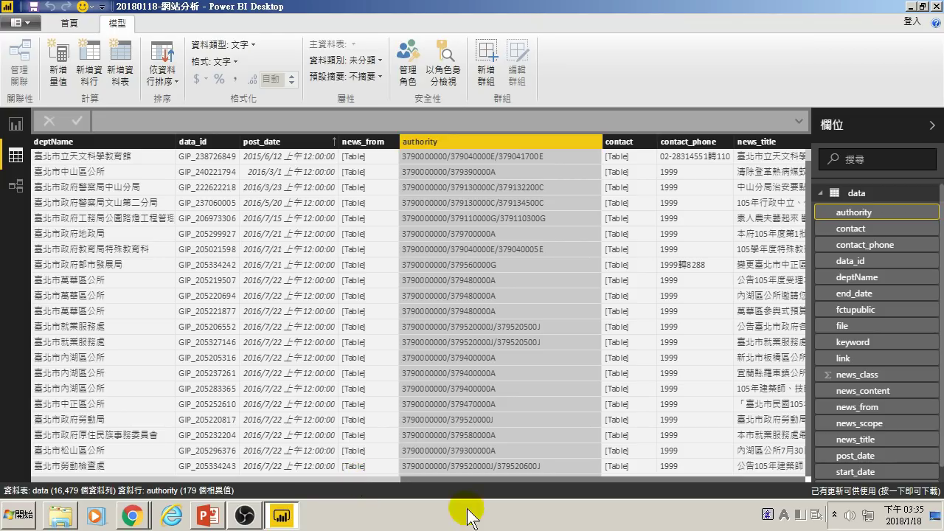
drag(368, 484, 674, 475)
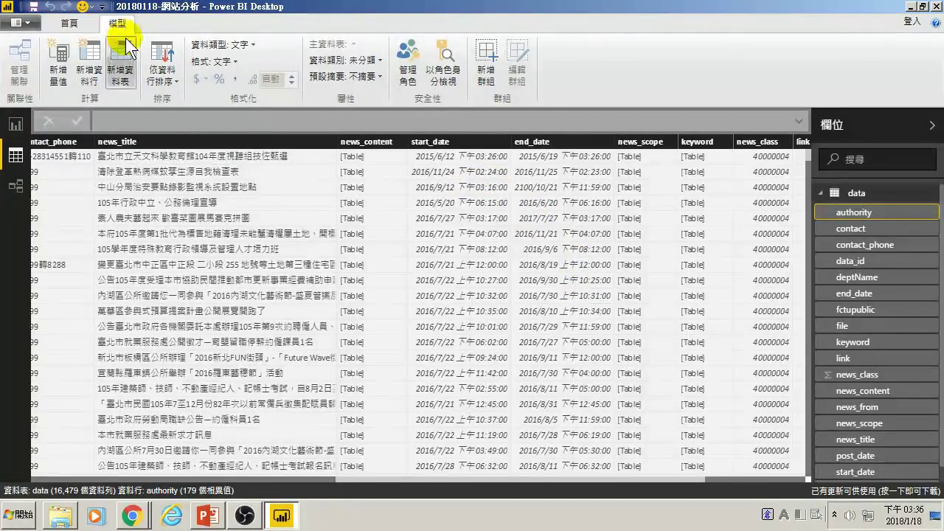
click(71, 23)
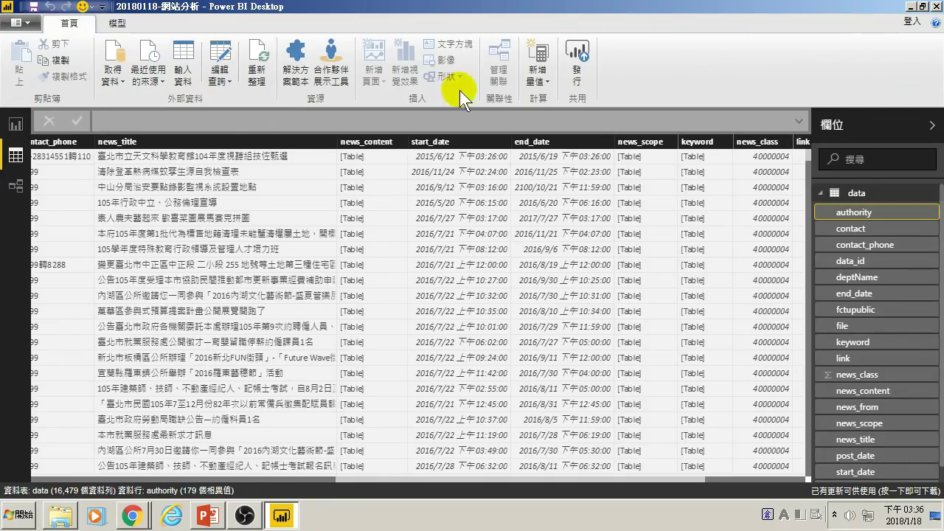
Add a new calculated column named 新聞公告期 to the data table
click(540, 78)
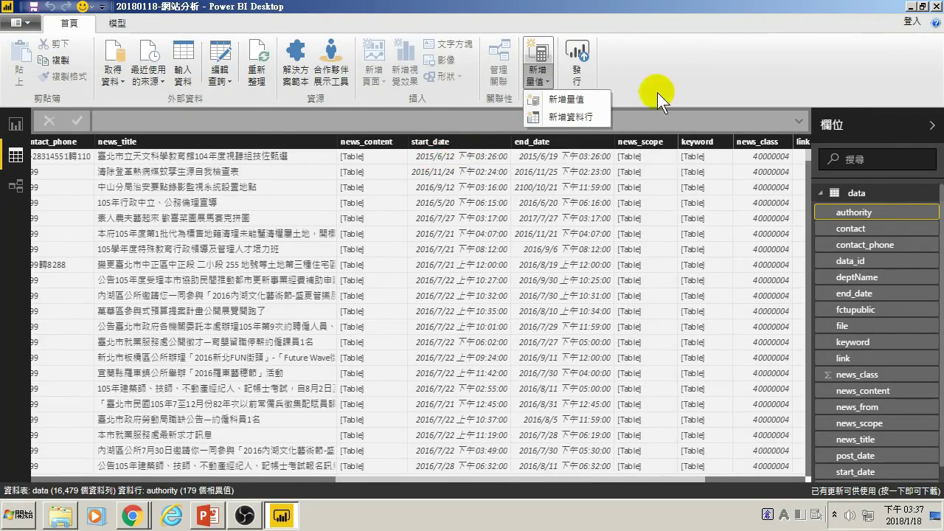
click(585, 122)
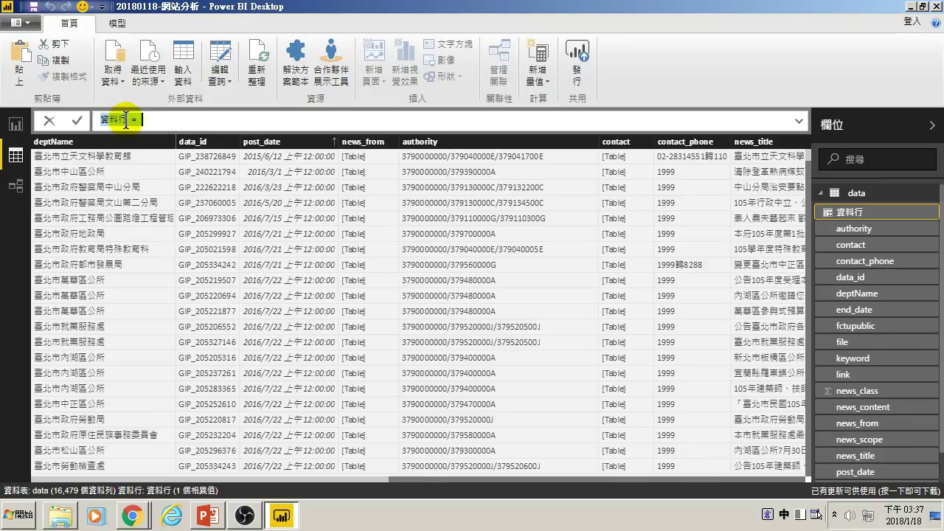
double_click(115, 120)
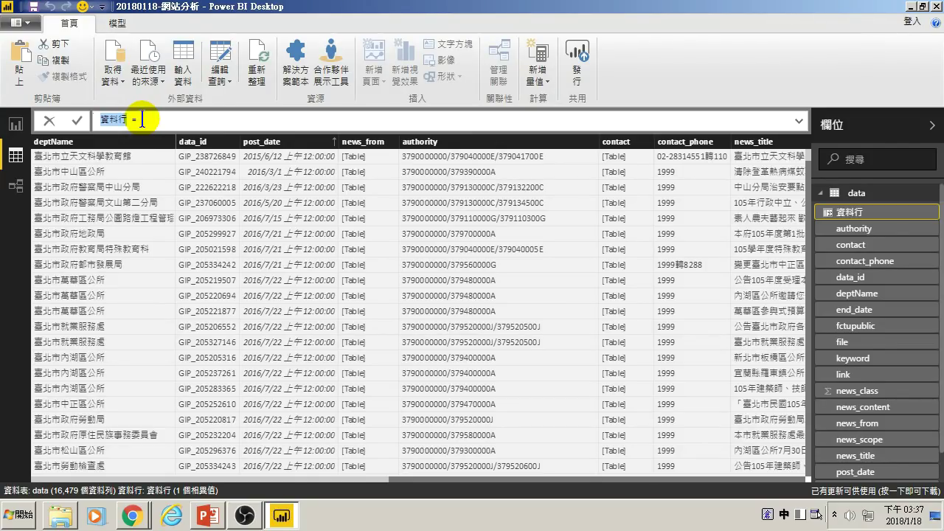
text(新)
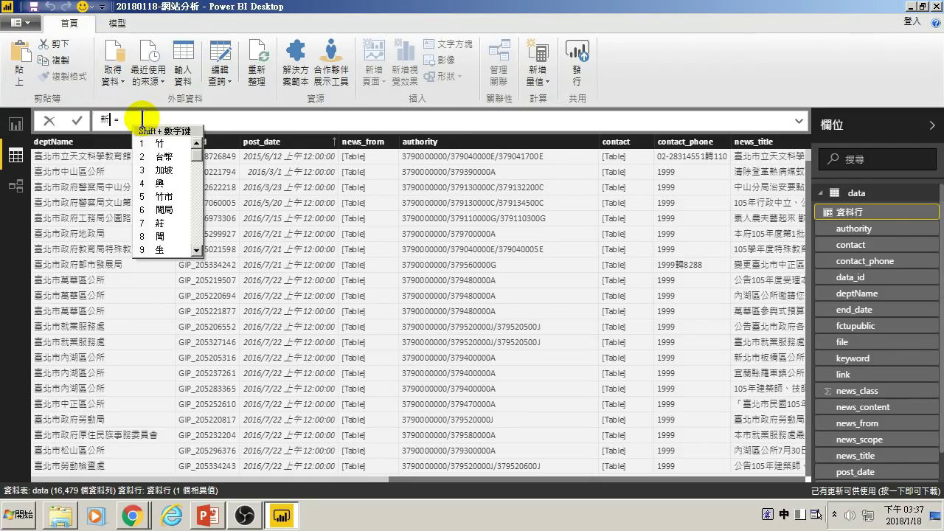
text(s)
text(聞)
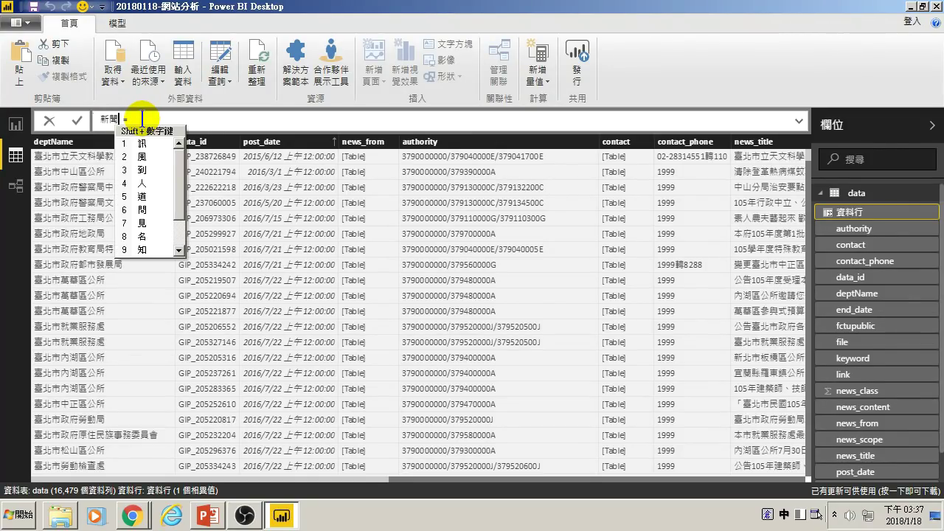
text(公告期)
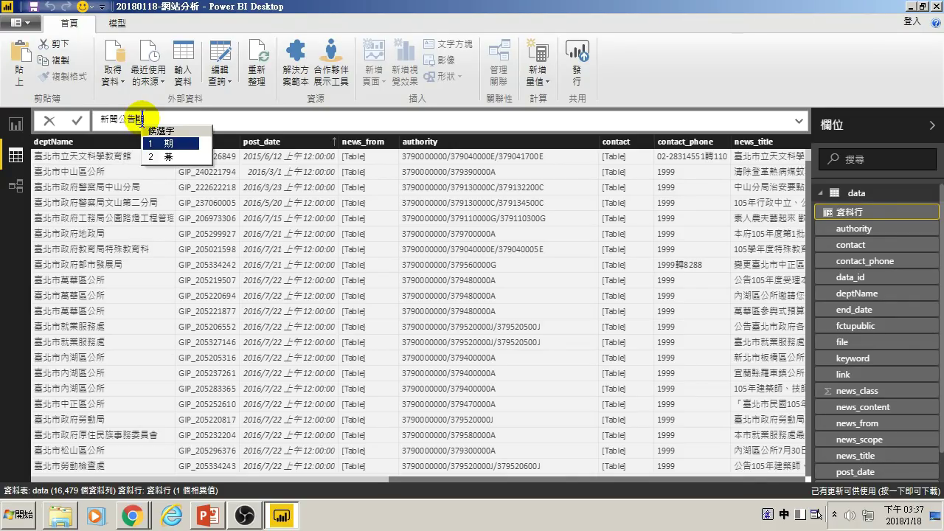
key(ctrl+space)
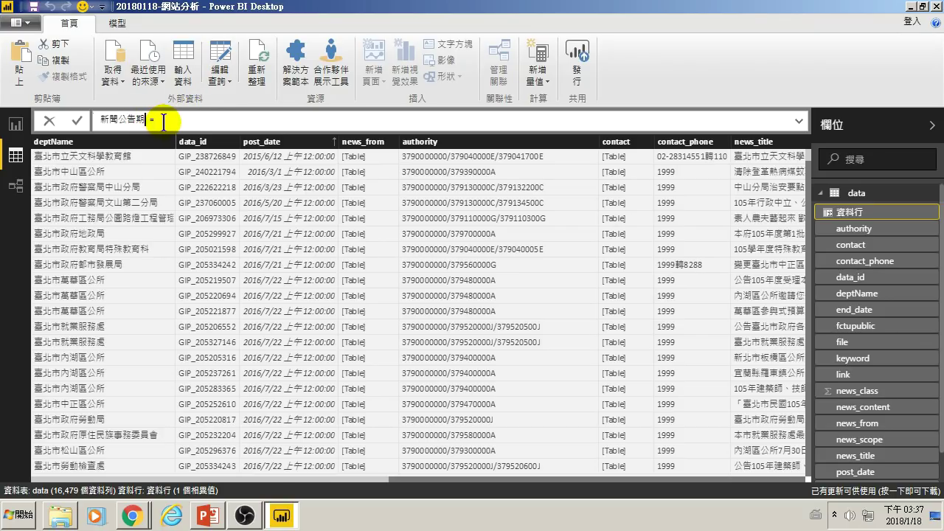
click(171, 121)
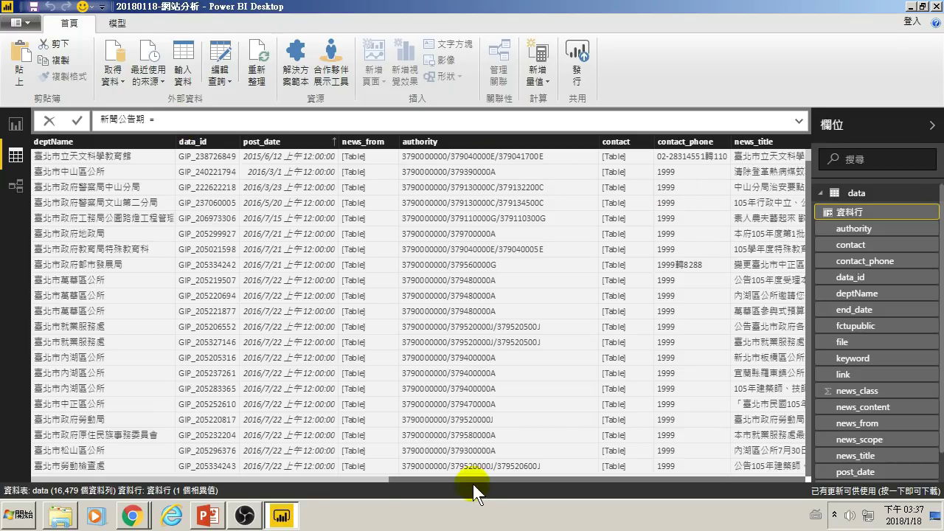
drag(343, 479, 568, 478)
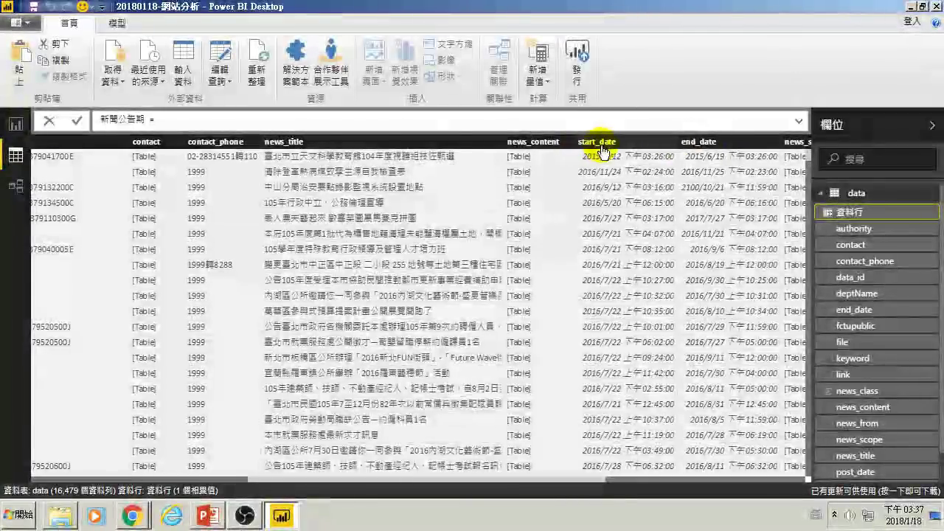
click(168, 118)
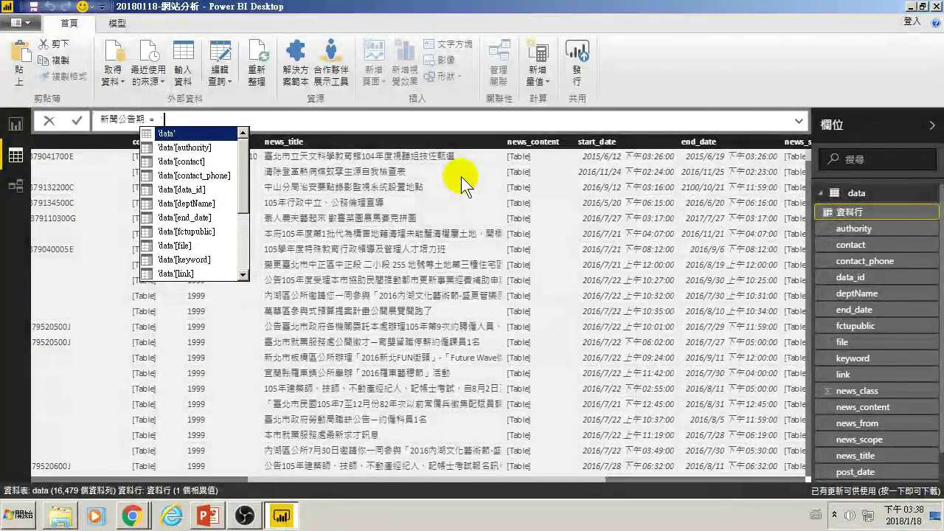
key(BackSpace)
text([)
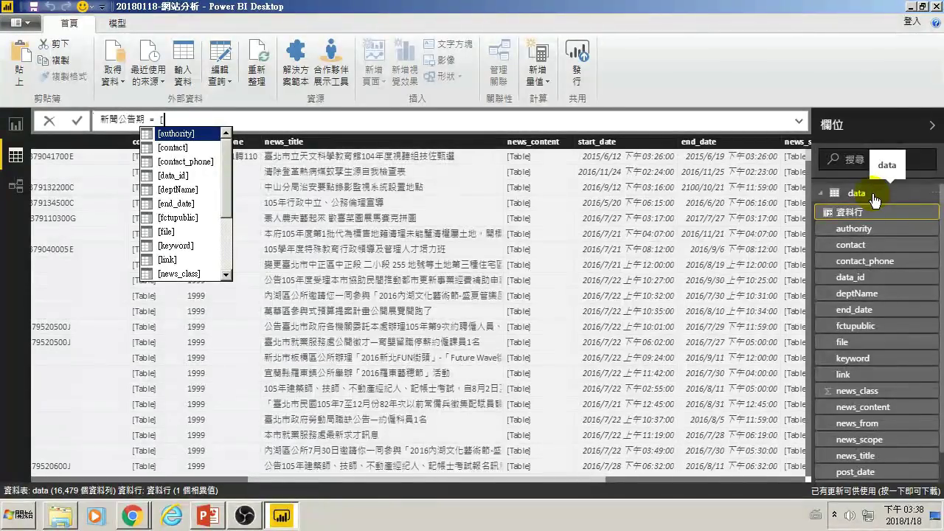
key(BackSpace)
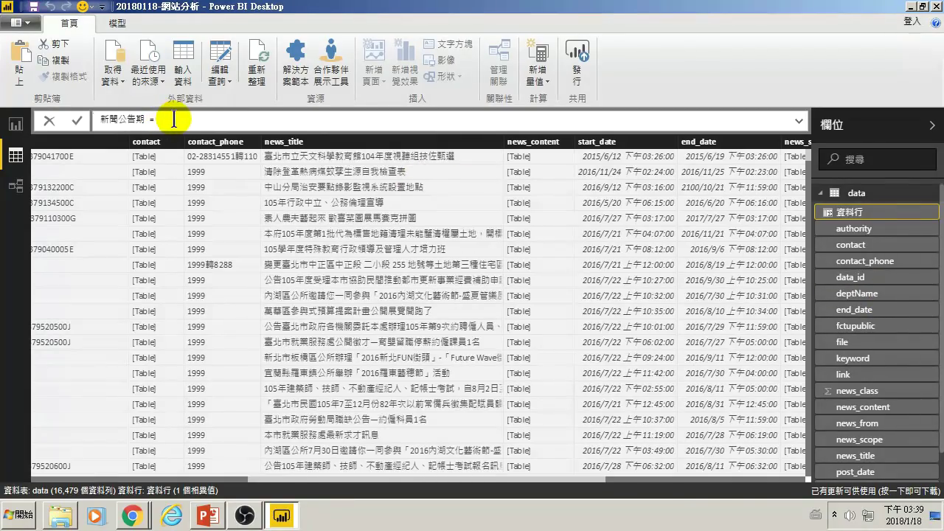
Begin the 新聞公告期 formula with the 'data'[end_date] column reference
text([)
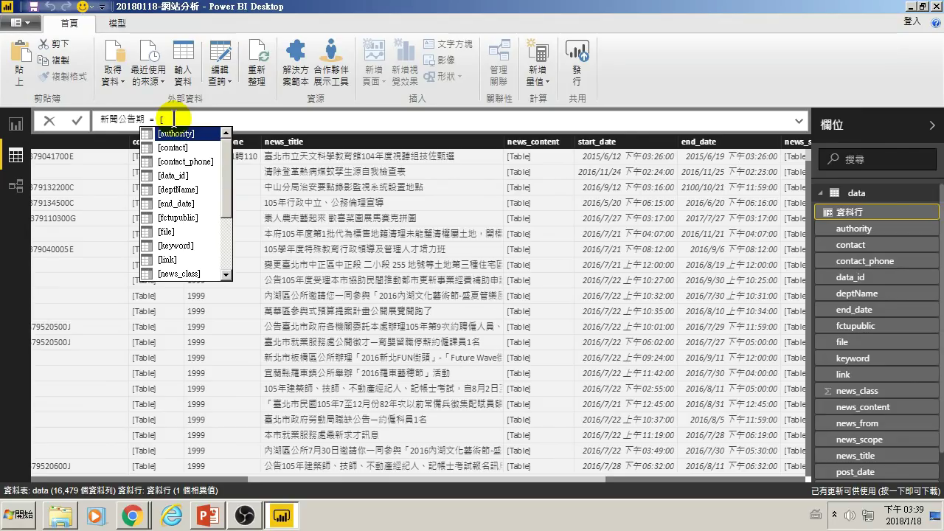
key(BackSpace)
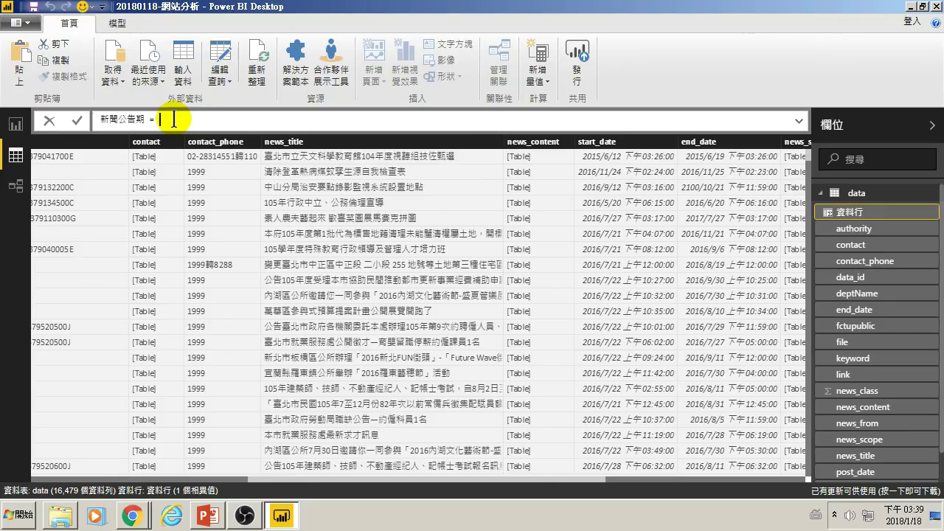
text([)
text(')
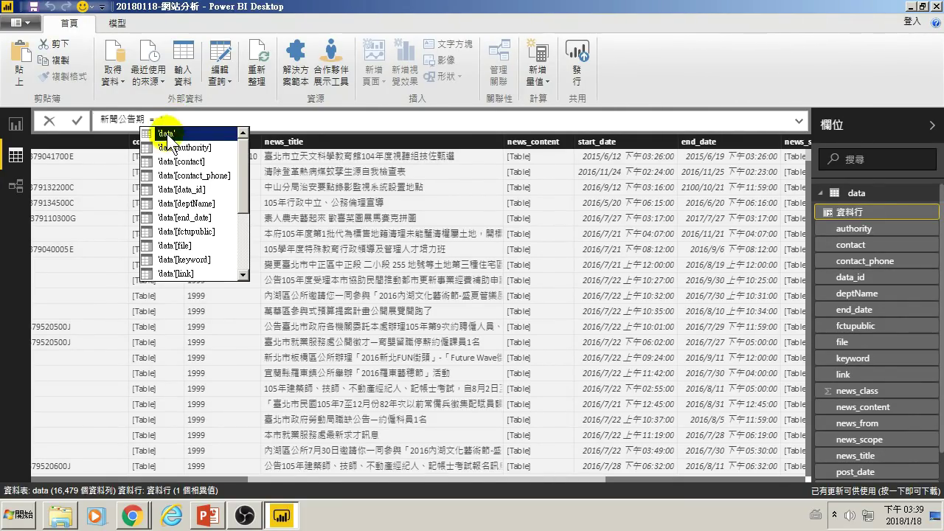
mouse_move(241, 170)
mouse_down()
mouse_move(243, 191)
mouse_move(244, 173)
mouse_up()
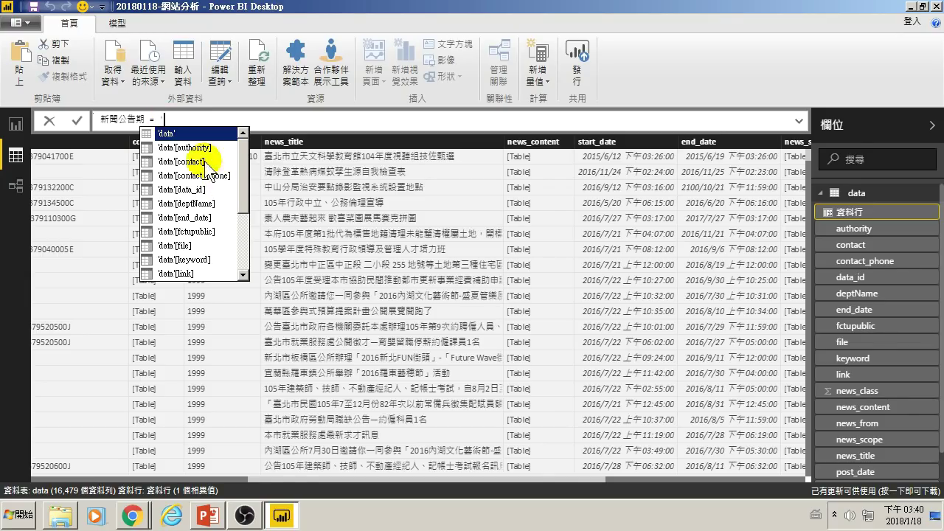
mouse_move(244, 172)
mouse_down()
mouse_move(244, 192)
mouse_move(244, 177)
mouse_move(240, 185)
mouse_up()
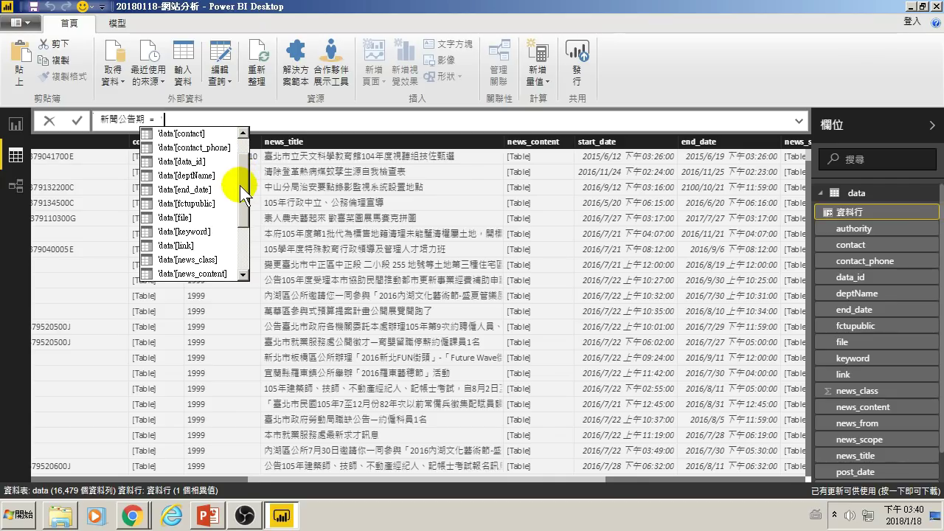
click(184, 190)
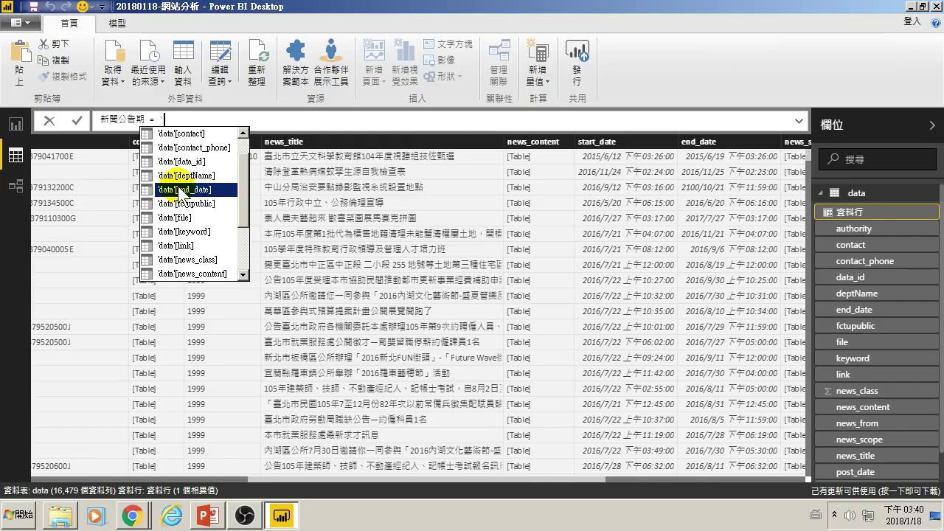
double_click(179, 190)
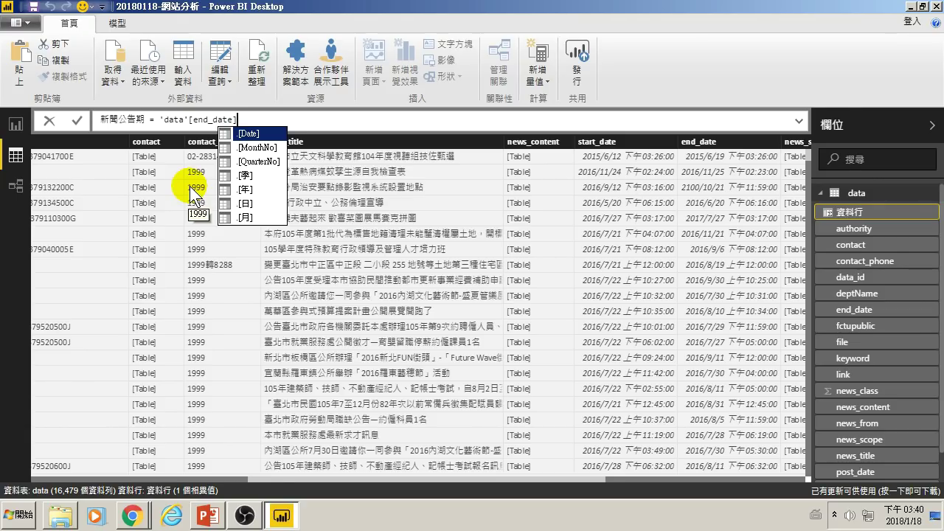
Subtract 'data'[start_date] from end_date in the 新聞公告期 formula
text(-)
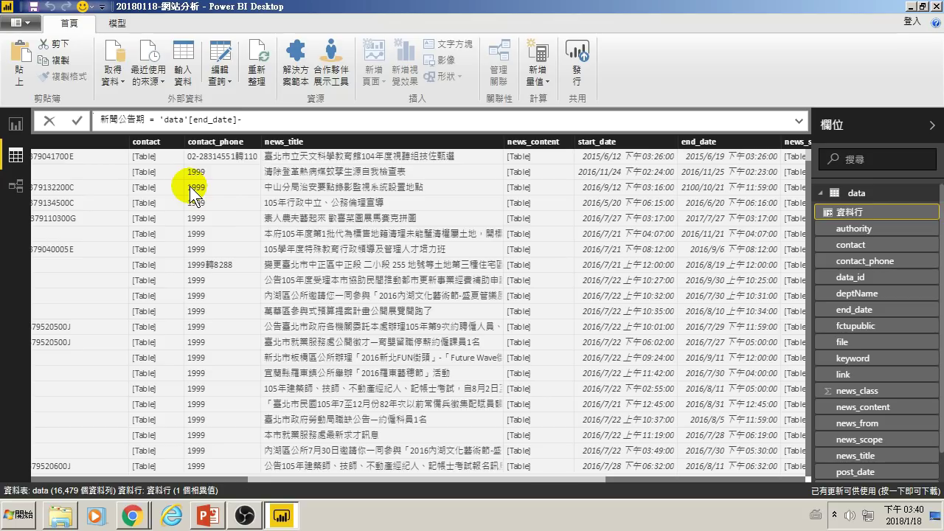
text(')
key(Down)
key(Down)
key(Down)
key(Down)
key(Down)
key(Down)
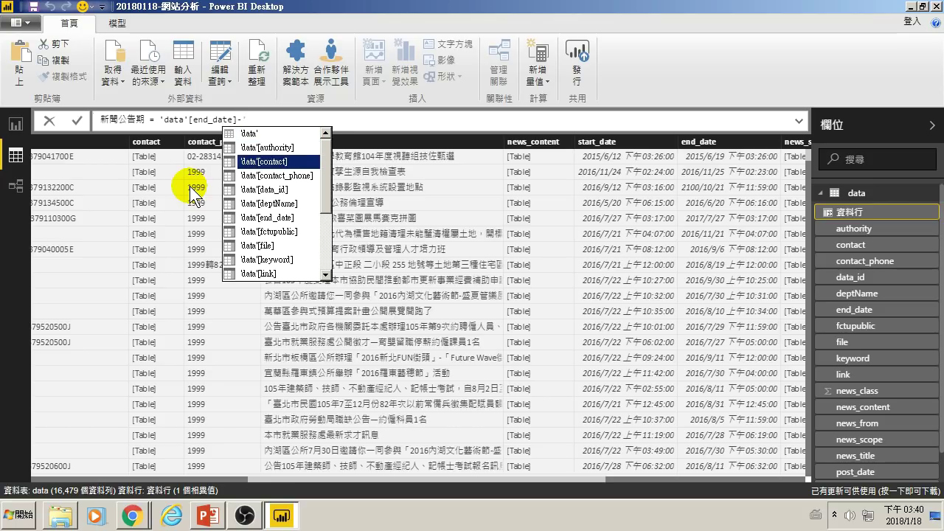
key(Up)
key(Down)
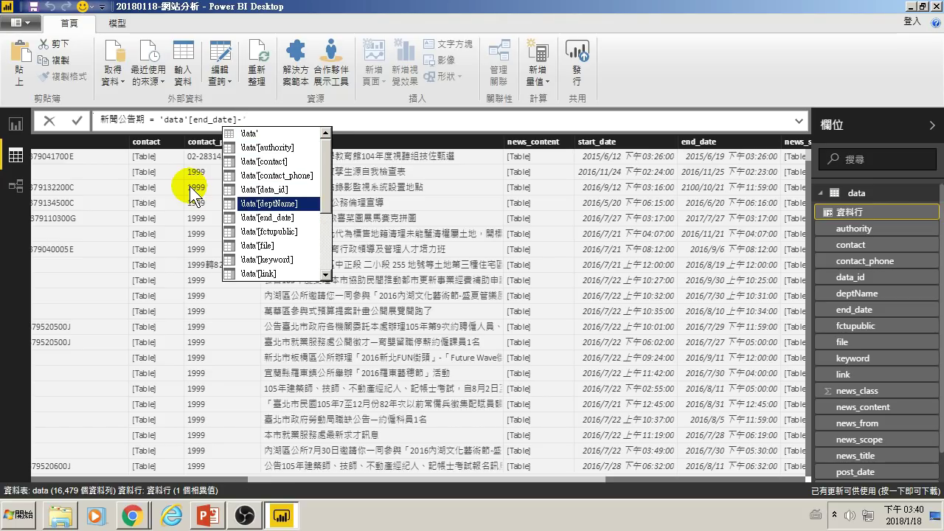
key(Down)
key(Down)
key(Down)
key(Down)
key(Down)
key(Down)
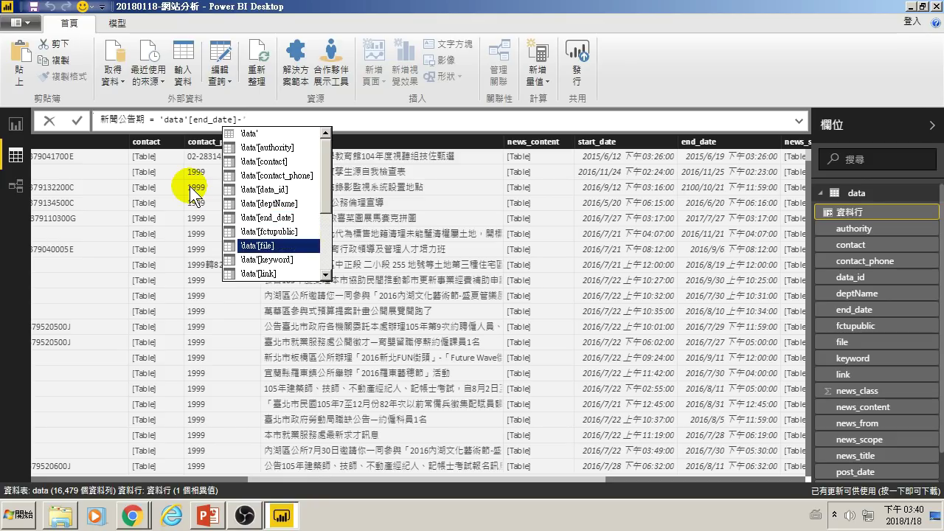
key(Down)
key(Down)
key(Down)
key(Down)
key(Down)
key(Down)
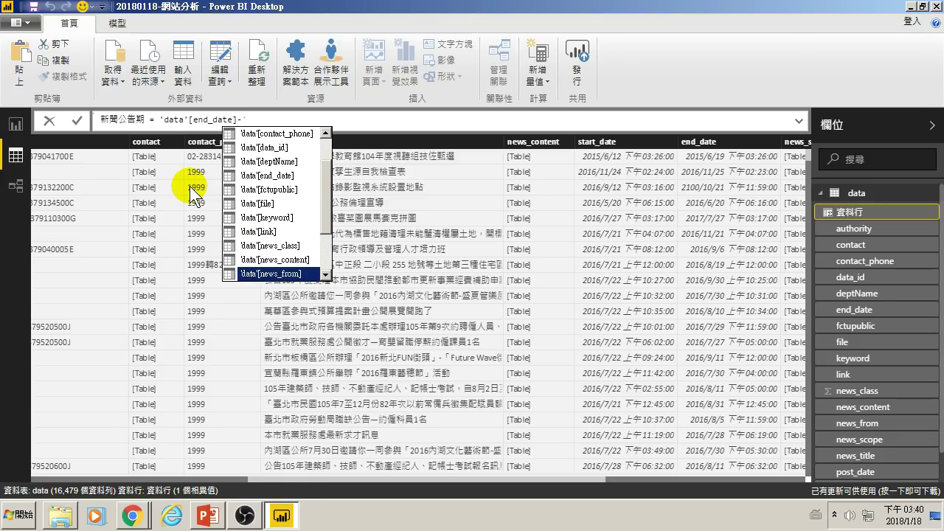
key(Up)
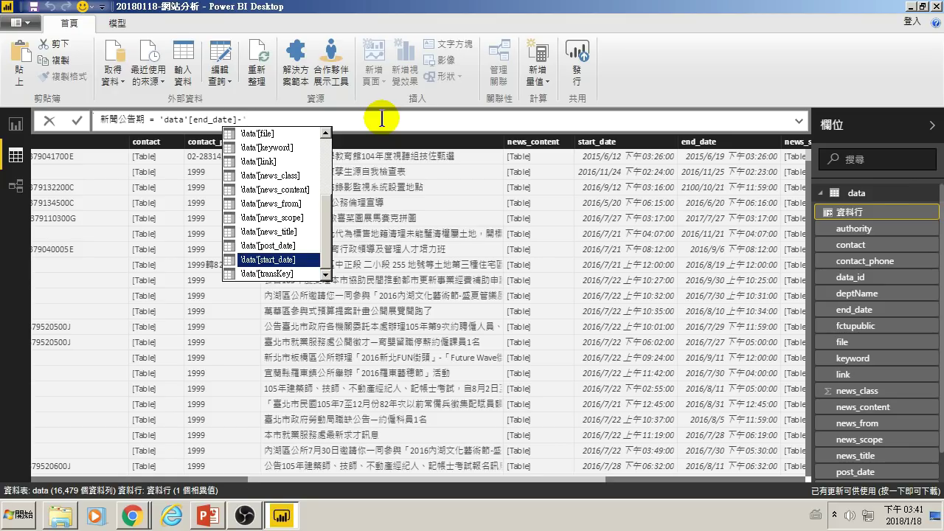
key(Tab)
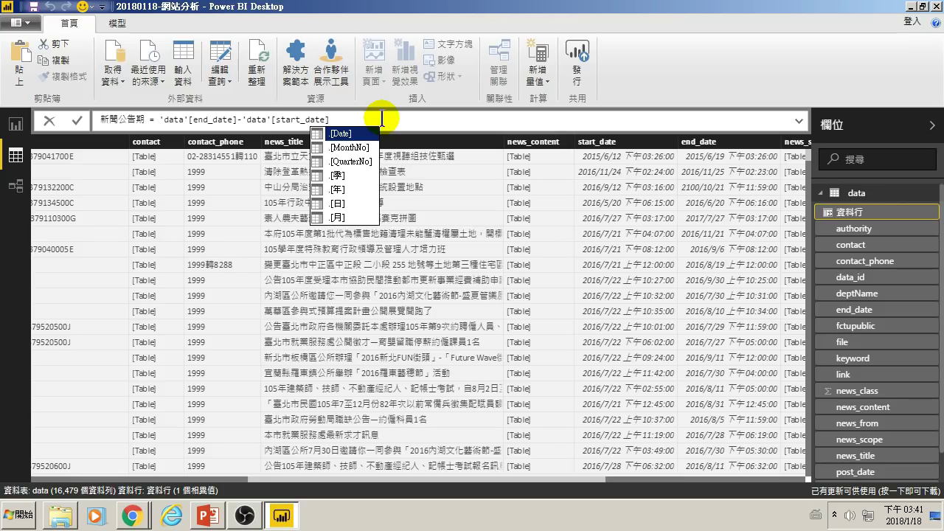
Commit the formula and scroll the table to the new 新聞公告期 column
text(.[Date)
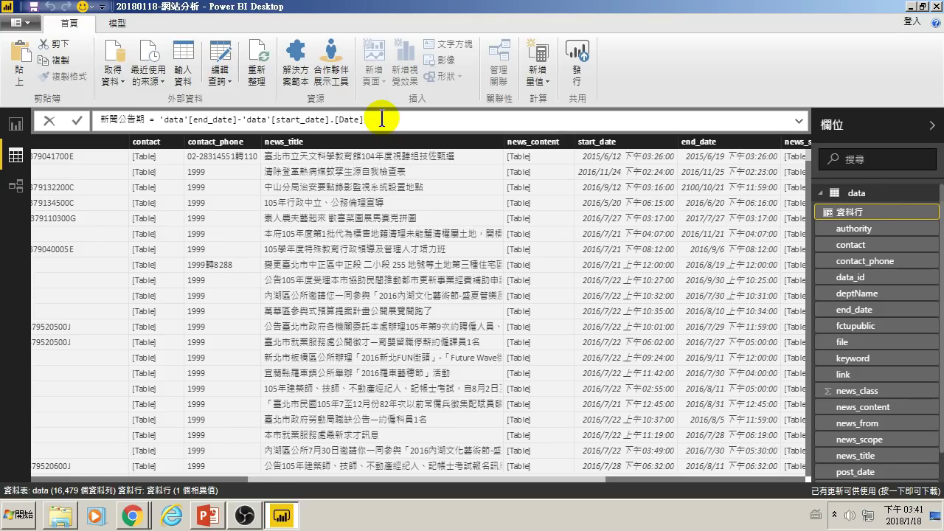
key(BackSpace)
key(BackSpace)
key(BackSpace)
key(BackSpace)
key(BackSpace)
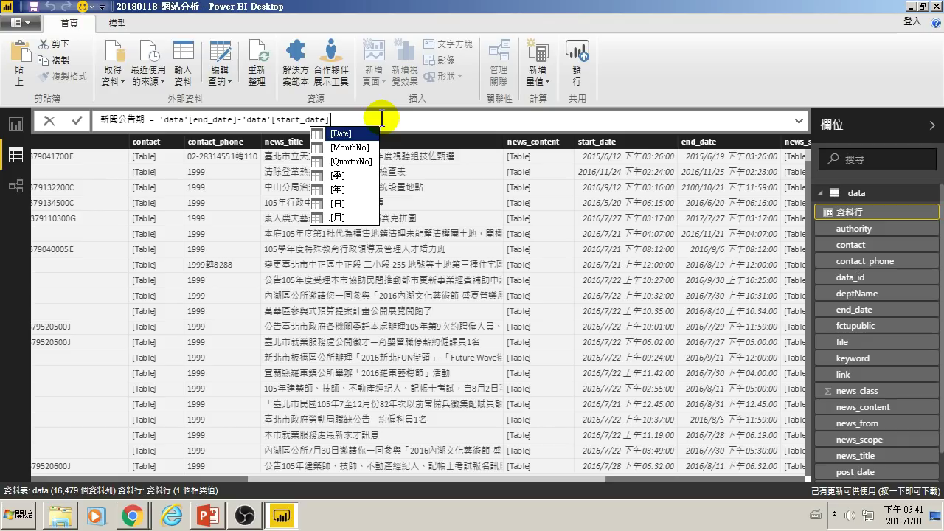
key(Escape)
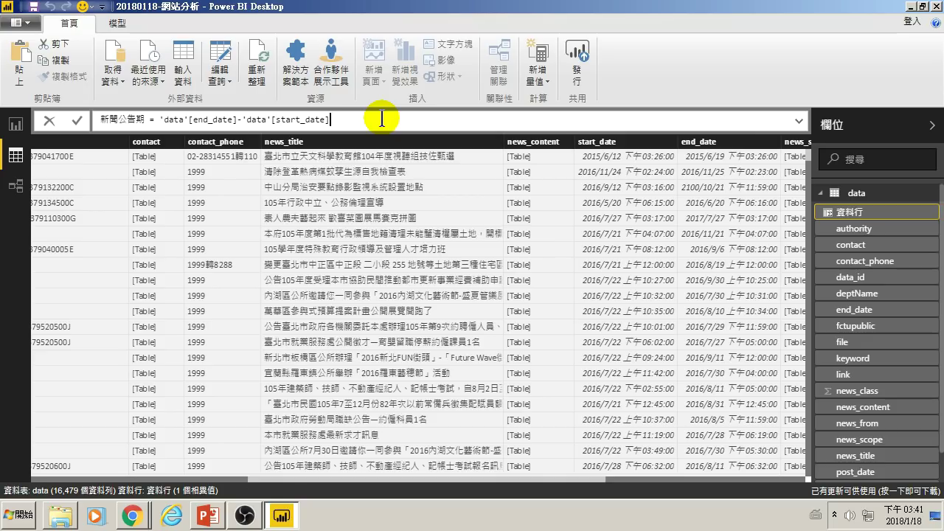
key(Return)
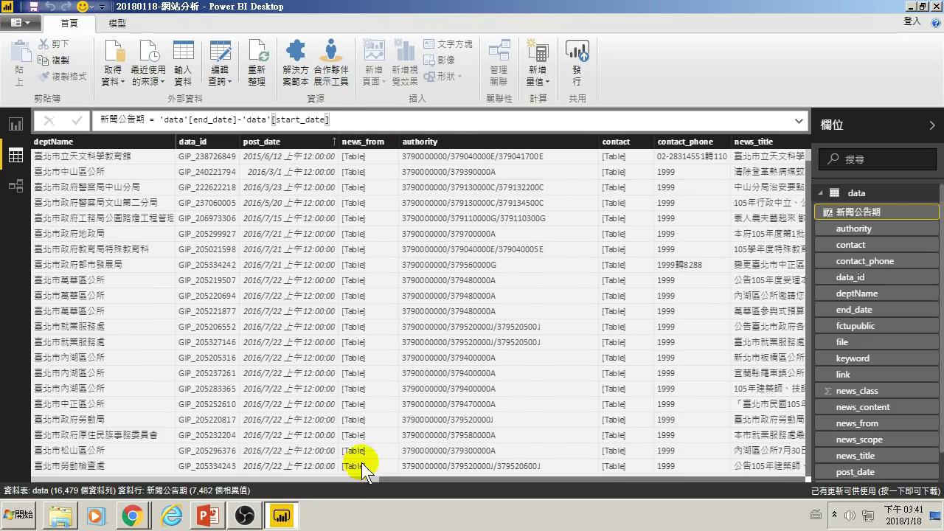
drag(338, 479, 784, 473)
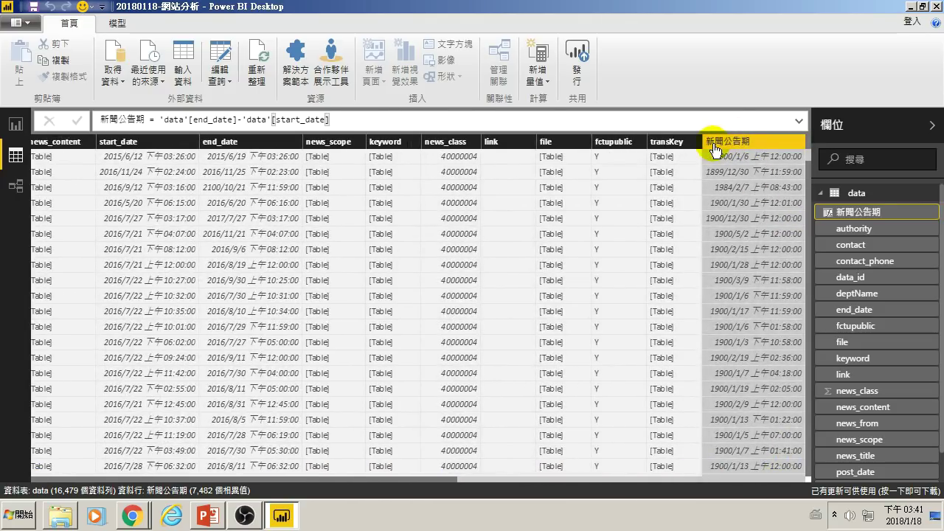
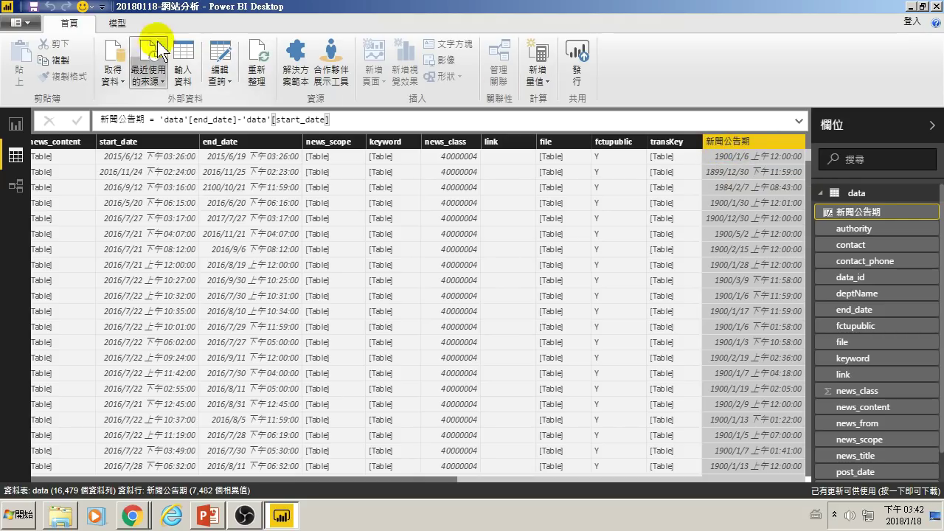
Change the 新聞公告期 column's data type to Whole Number (整數) and confirm the conversion
click(118, 25)
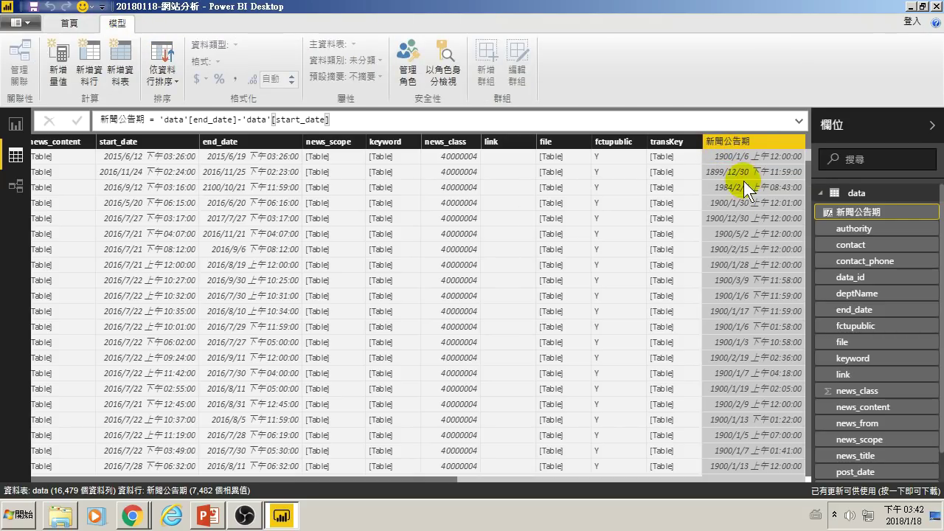
click(663, 159)
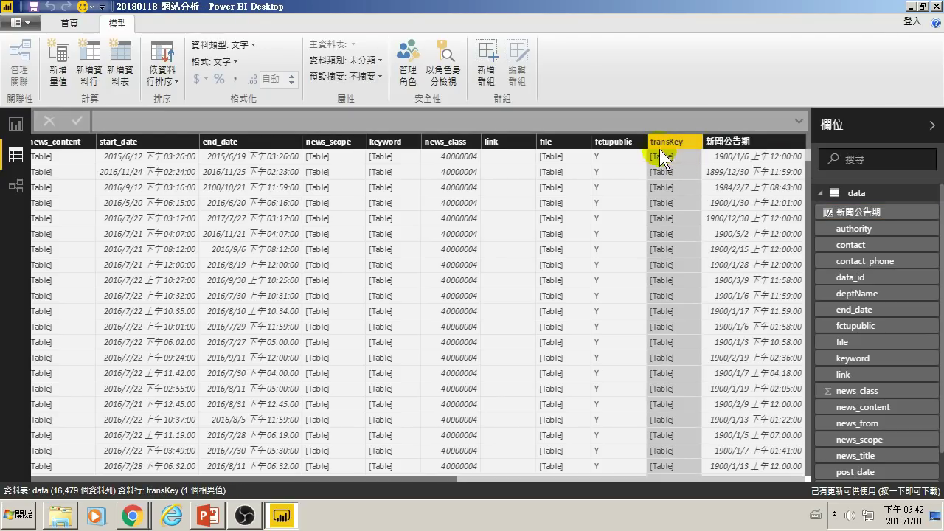
click(745, 147)
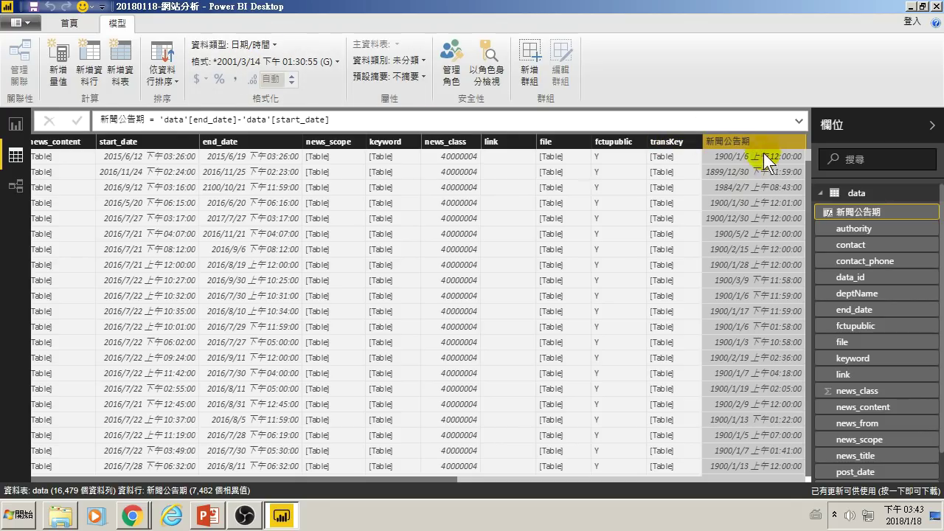
click(673, 156)
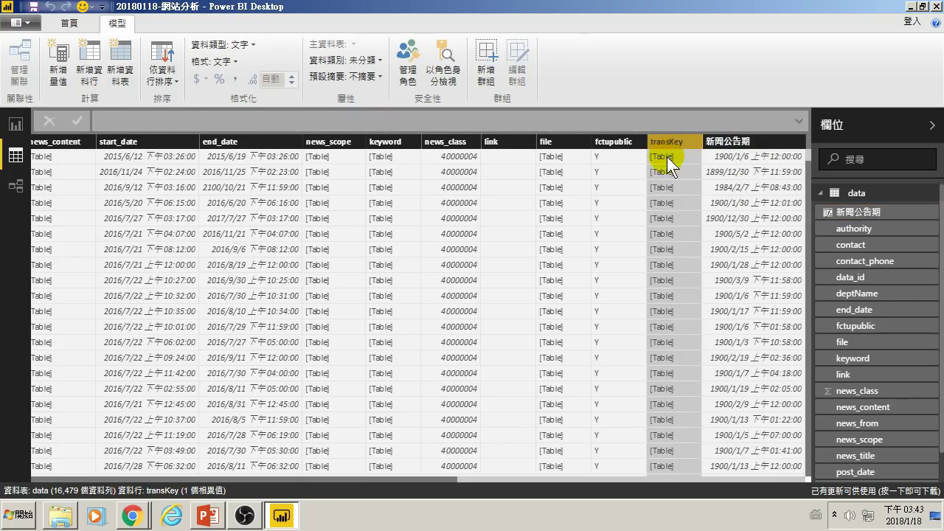
click(730, 142)
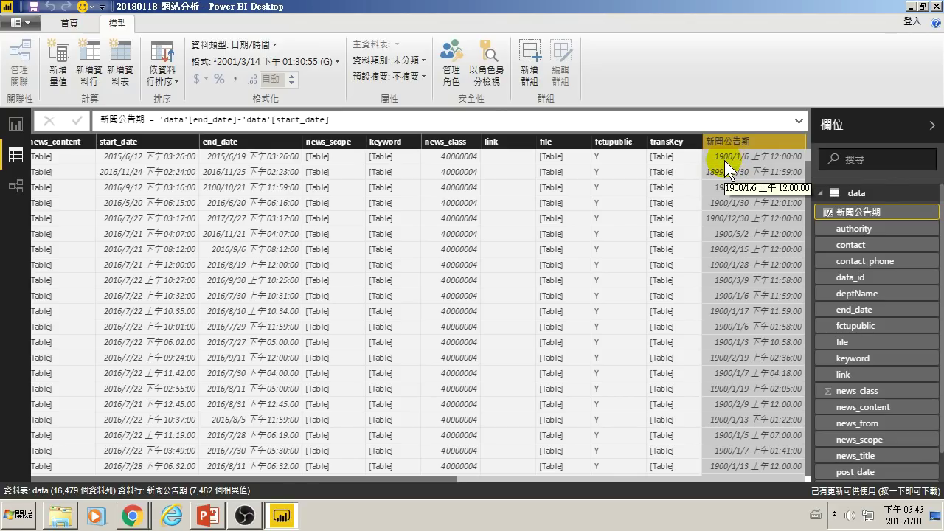
click(271, 44)
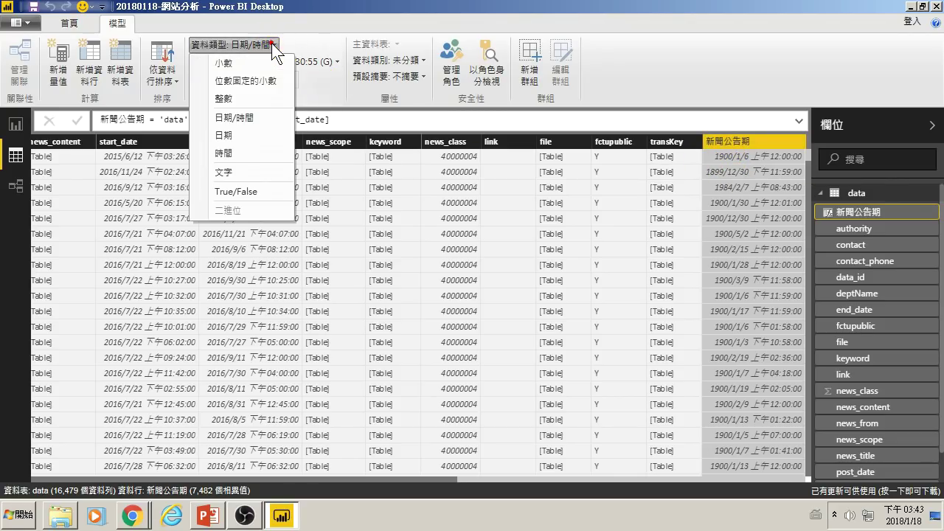
click(226, 98)
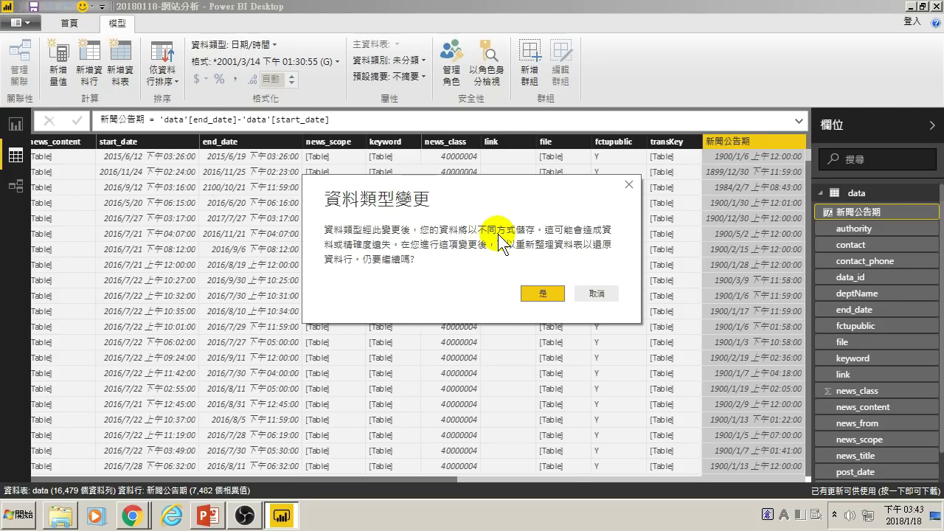
click(546, 295)
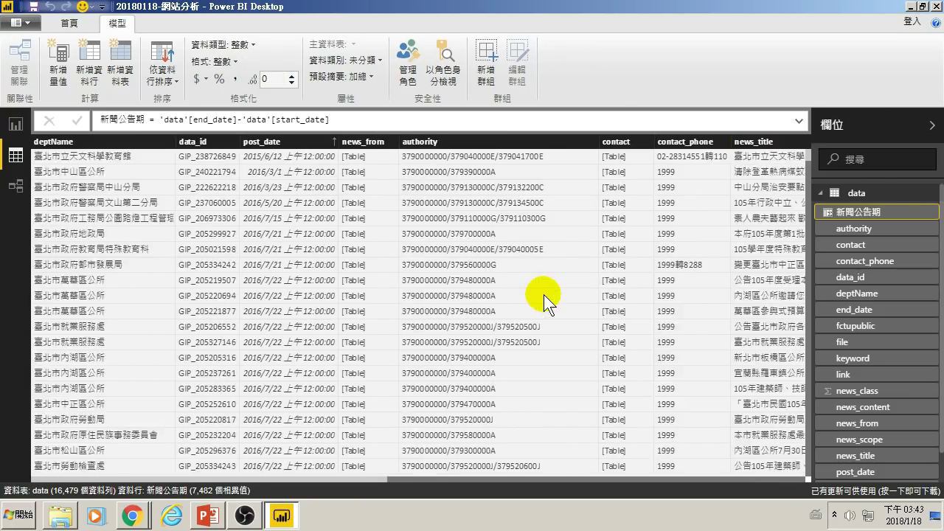
drag(358, 477, 790, 478)
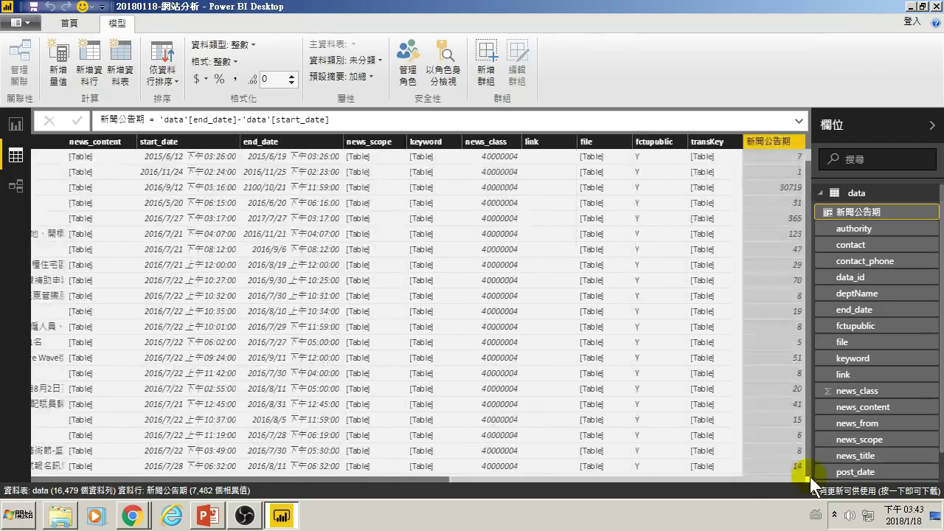
Switch the ribbon to Home (首頁) to reach the measure and visual commands
click(68, 23)
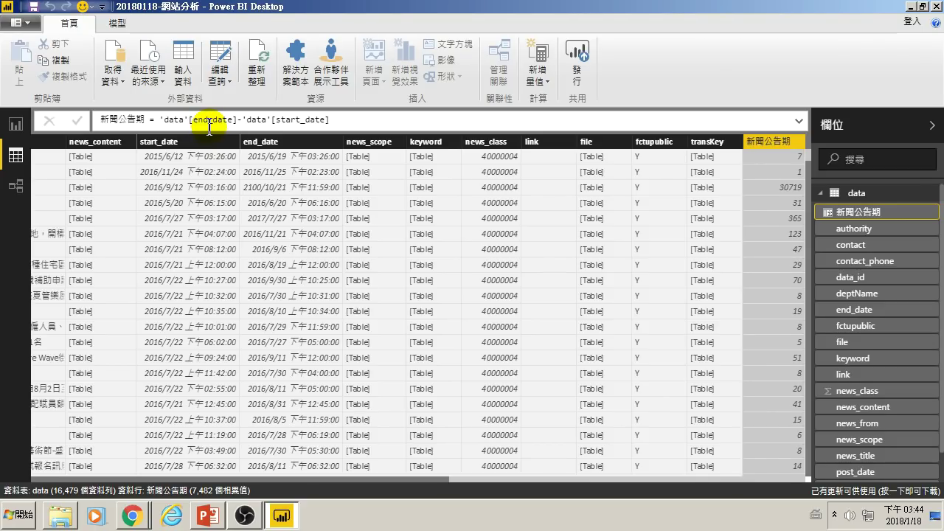
Show the New Measure (新增量值) dropdown with its New Measure and New Column choices
click(538, 75)
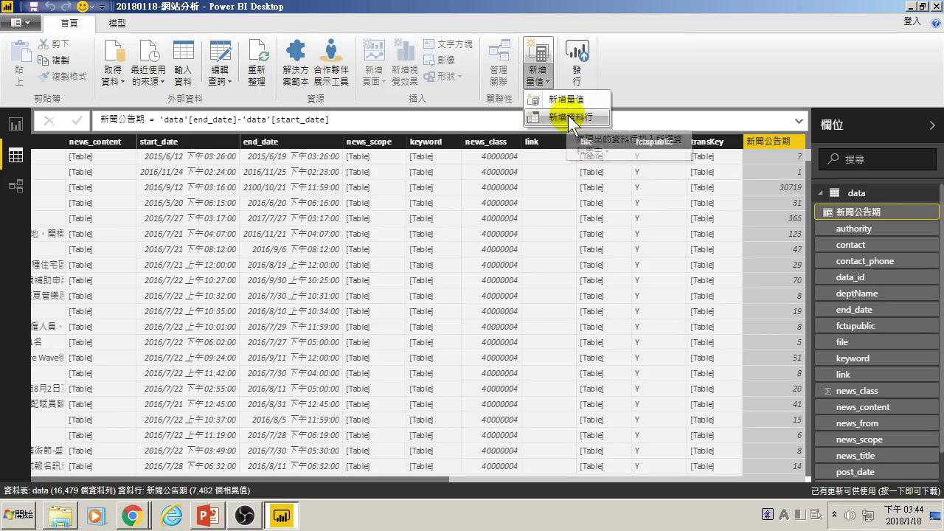
click(677, 26)
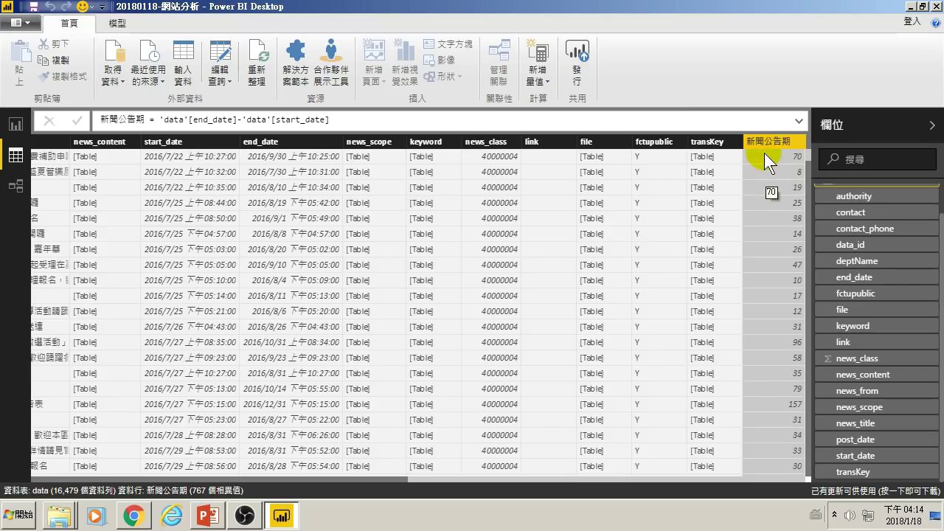
scroll(859, 233, up, 2)
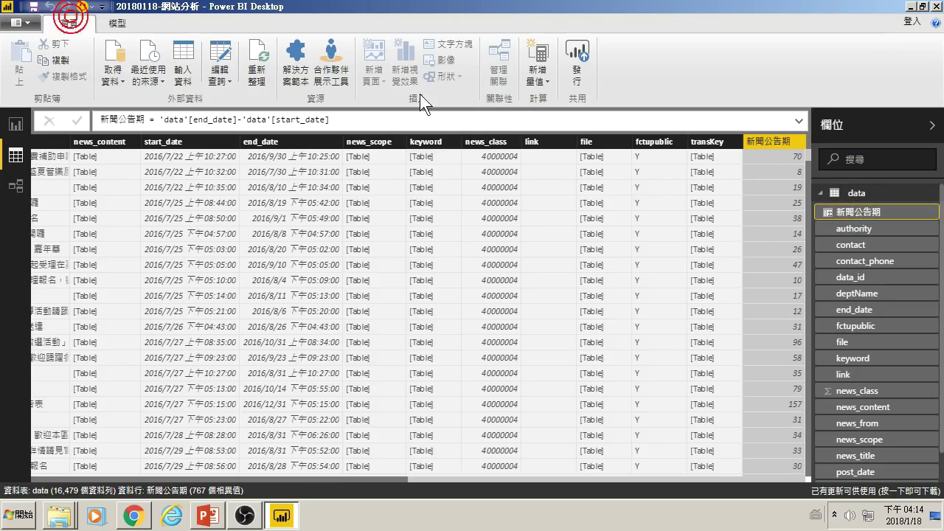
click(542, 79)
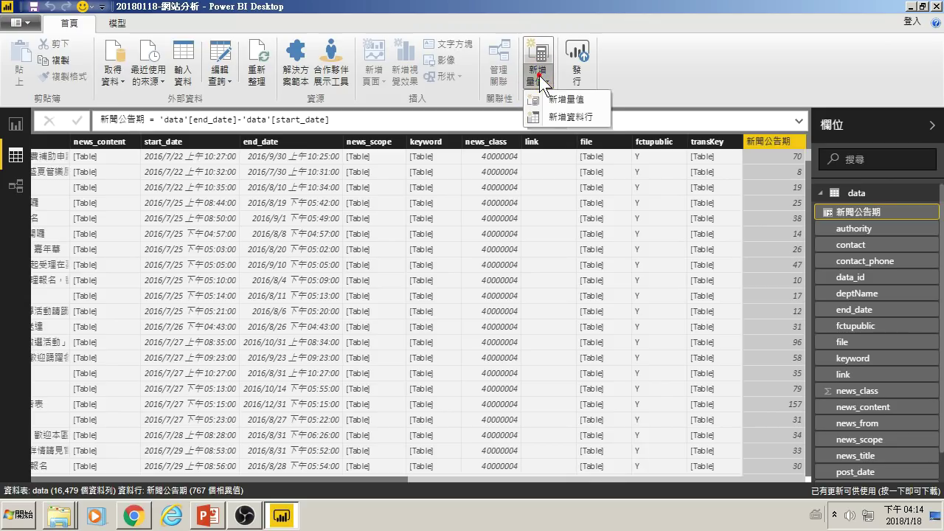
Create a new measure in the data table and name it AVG新聞公告期
click(568, 99)
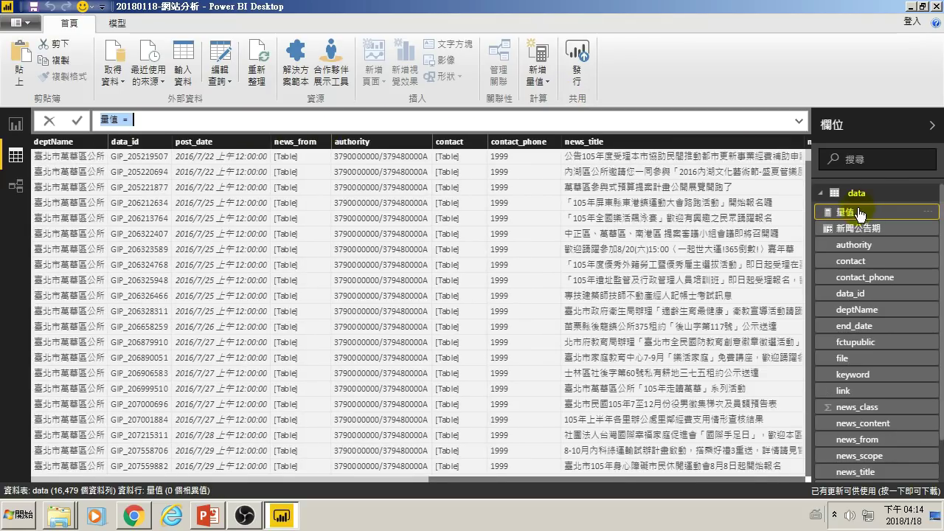
click(99, 120)
text(AVG)
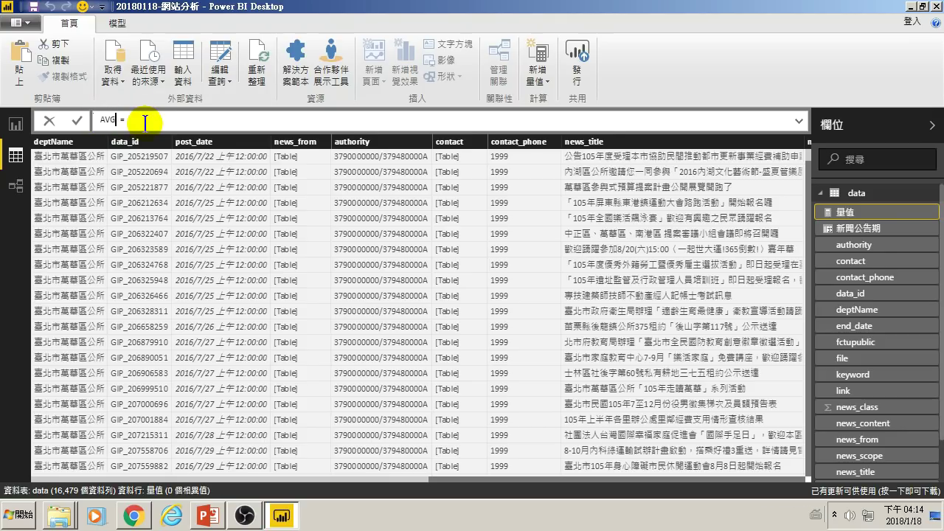
key(ctrl+space)
text(新)
text(an)
text(聞公告)
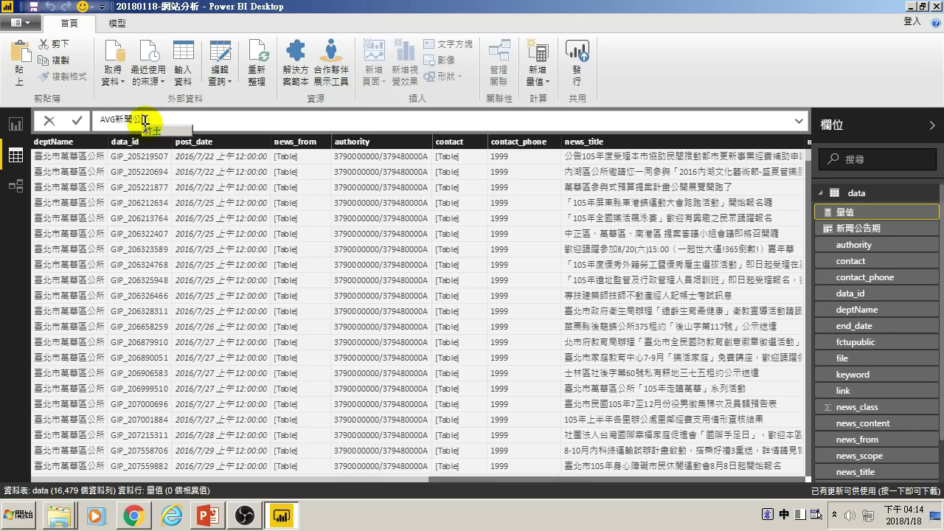
text(期 =)
key(ctrl+space)
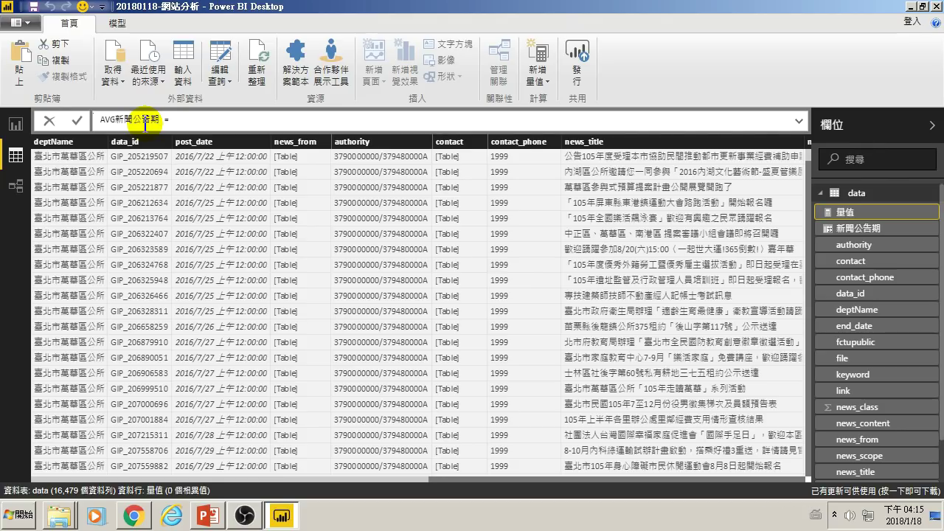
Define the measure as AVERAGE('data'[新聞公告期]) and commit it
text(av)
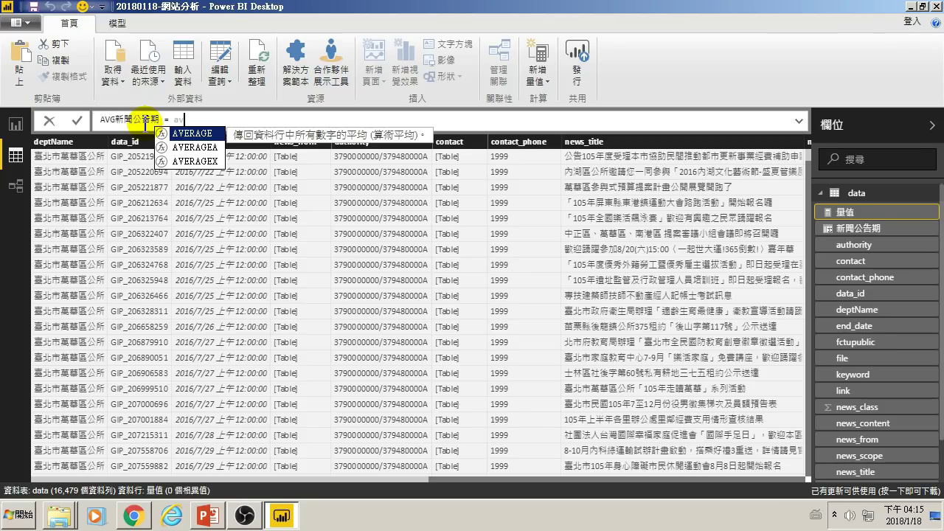
key(Tab)
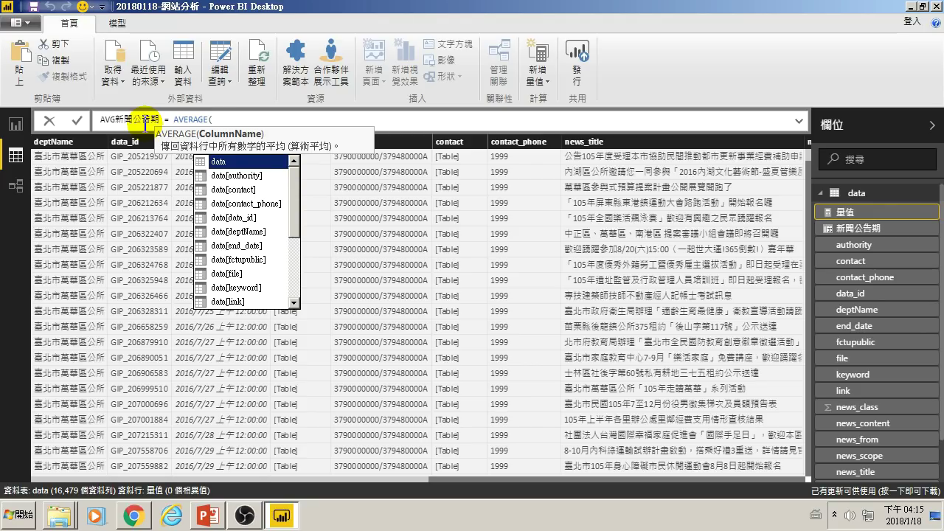
text(')
key(Down)
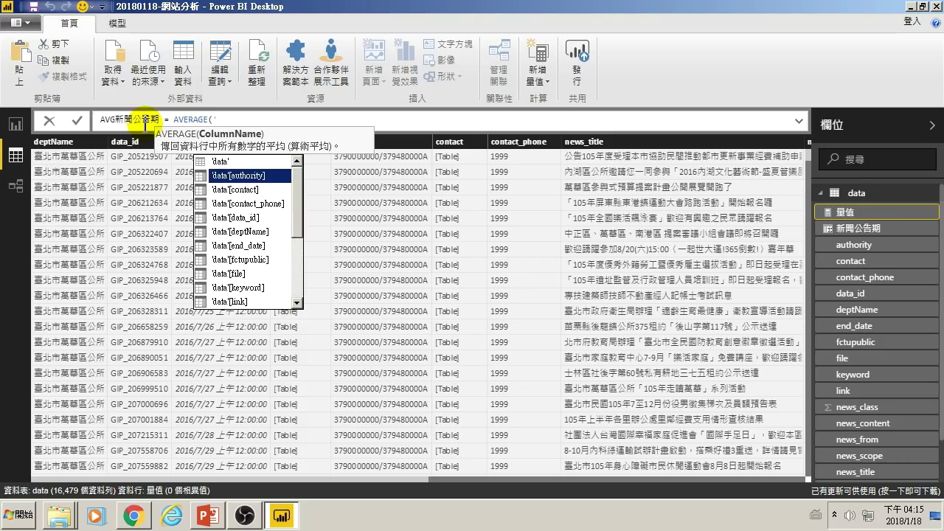
key(Down)
key(Down)
key(Down)
key(Down)
key(Down)
key(Down)
key(Down)
key(Down)
key(Down)
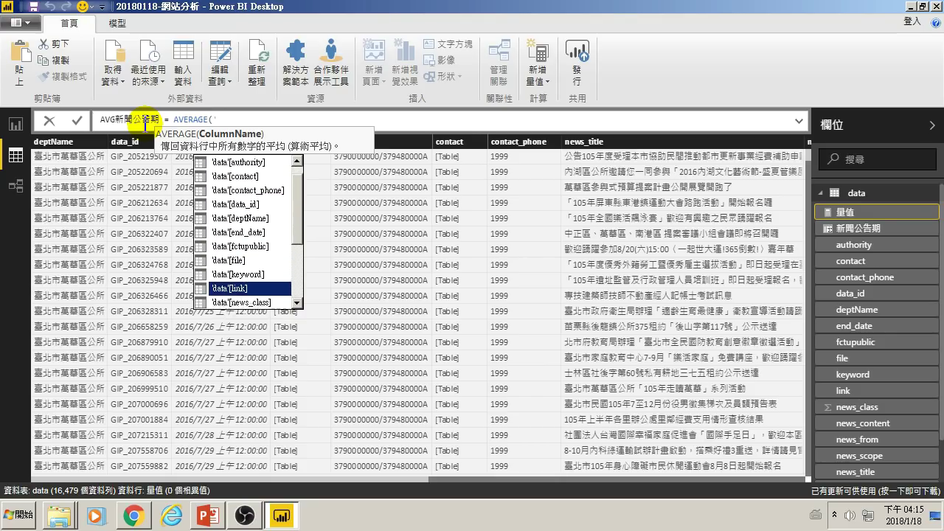
key(Down)
key(Down)
key(Down)
key(Down)
key(Down)
key(Down)
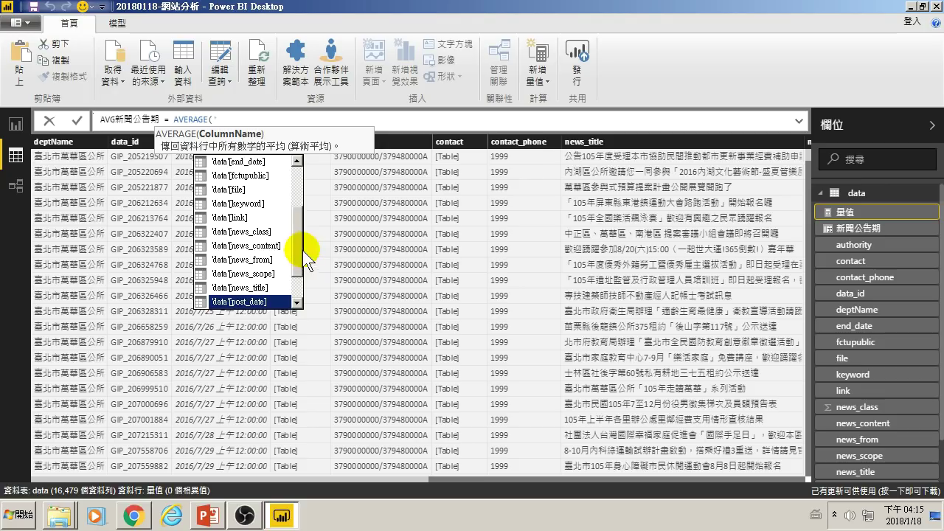
scroll(309, 262, down, 1)
click(250, 303)
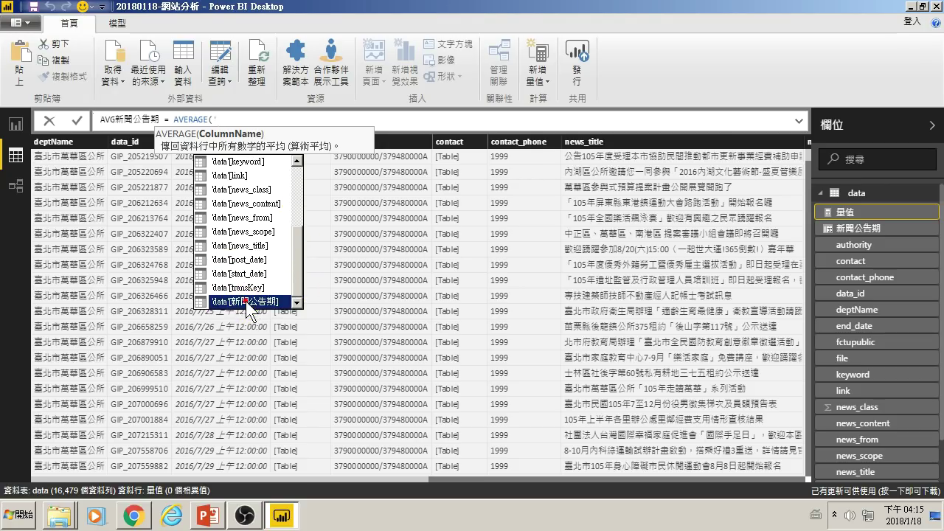
double_click(264, 298)
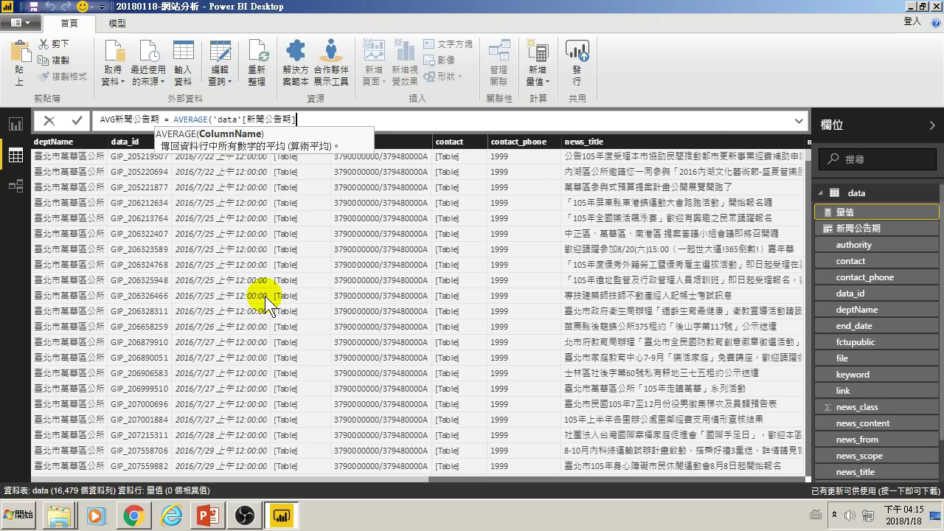
text())
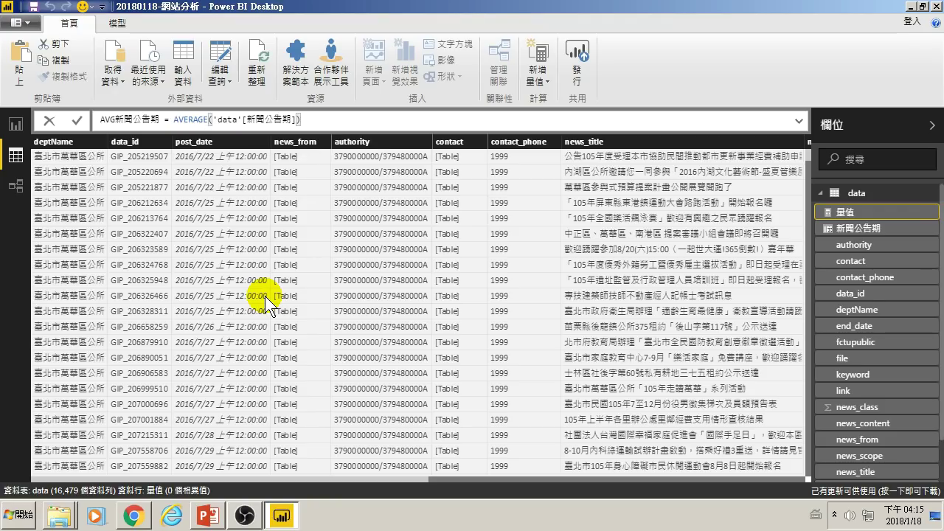
key(Return)
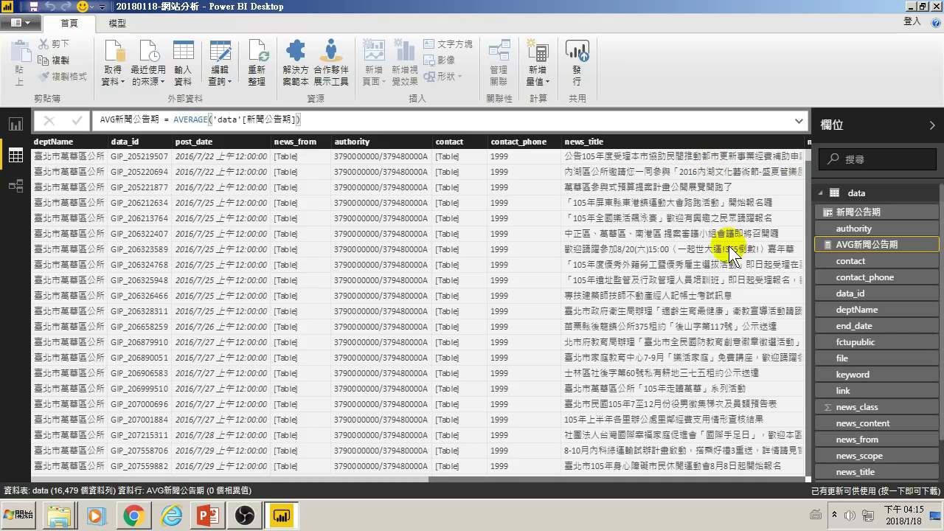
Switch from Data view to Report view, showing the 各年各單位張貼新聞比較 page
drag(404, 478, 782, 480)
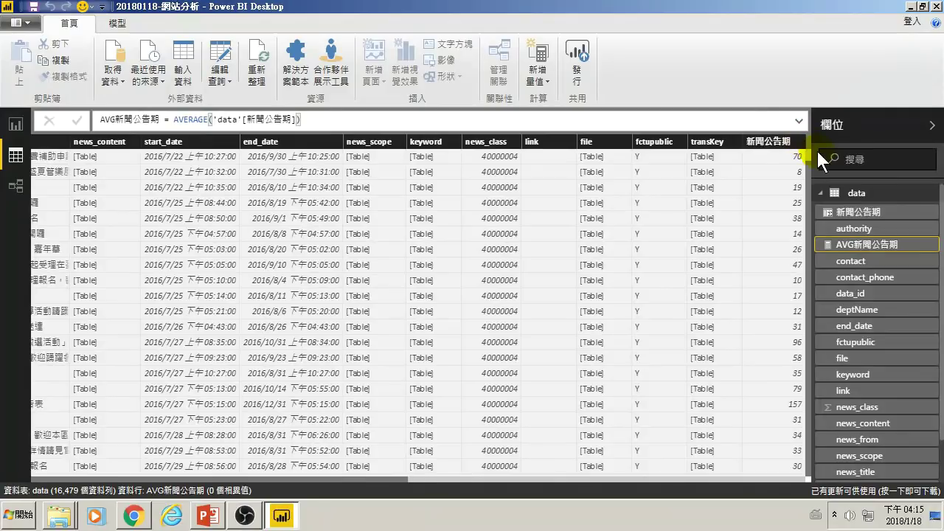
click(538, 75)
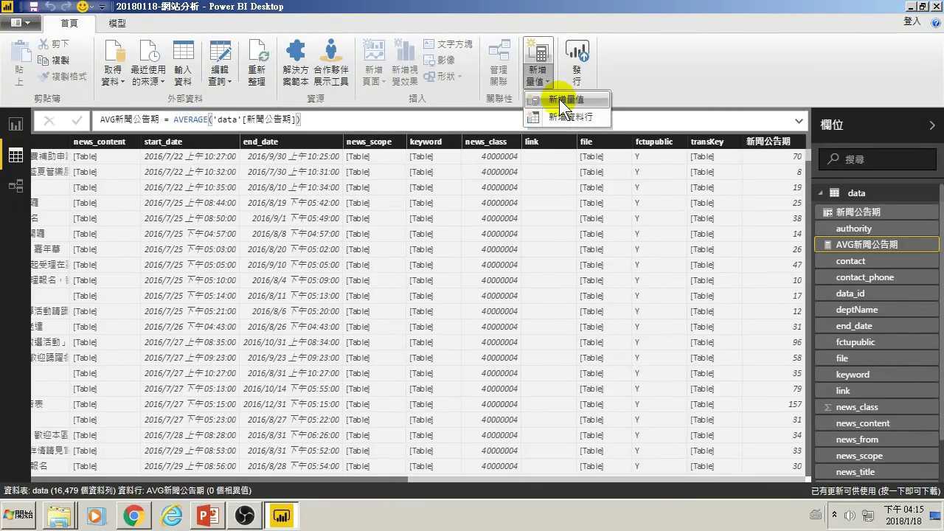
click(316, 185)
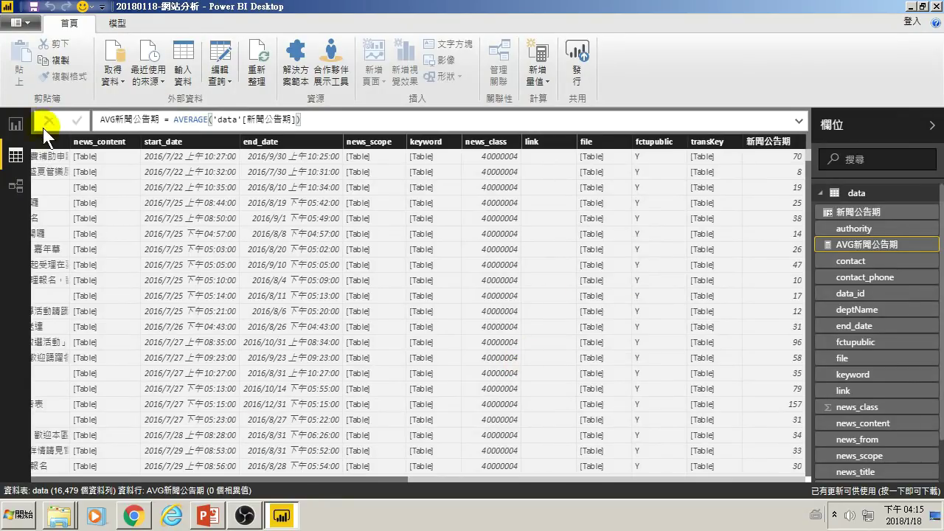
click(14, 125)
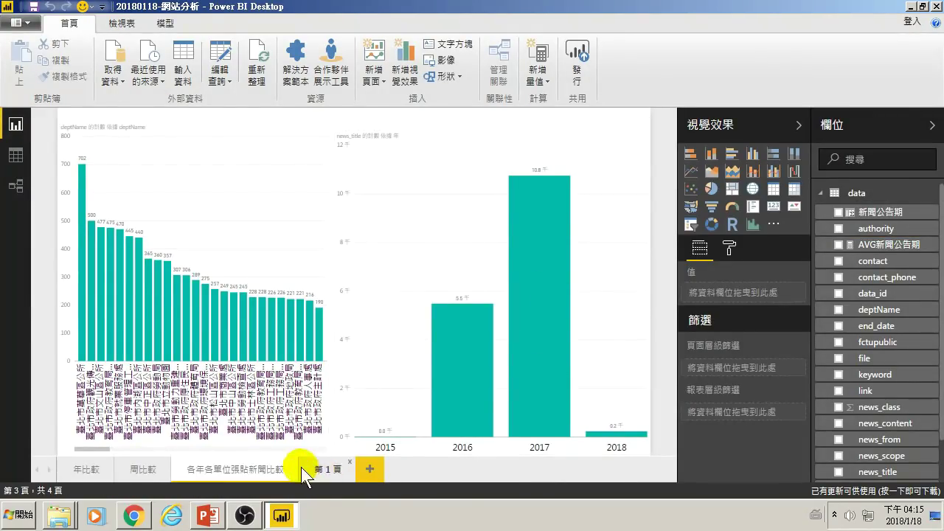
Delete the empty visual on the 第 1 頁 report page
click(328, 470)
click(236, 244)
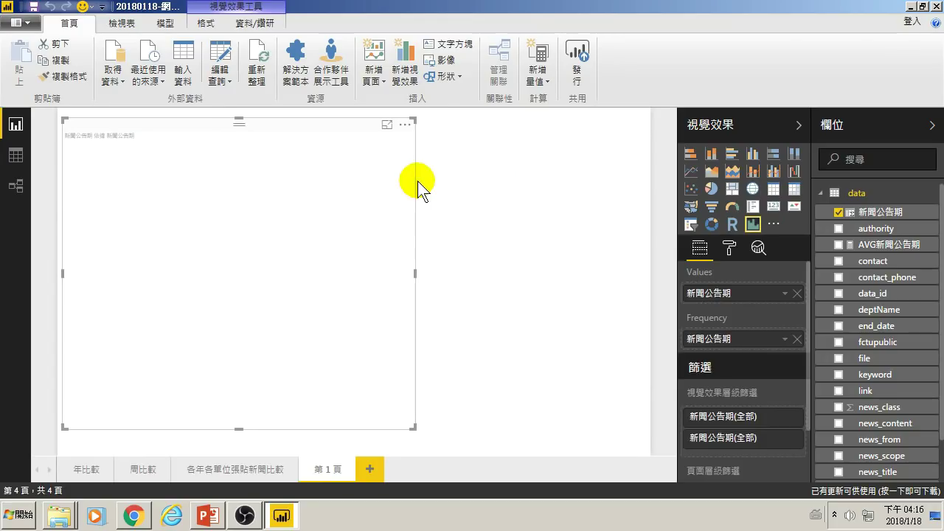
click(289, 119)
key(Delete)
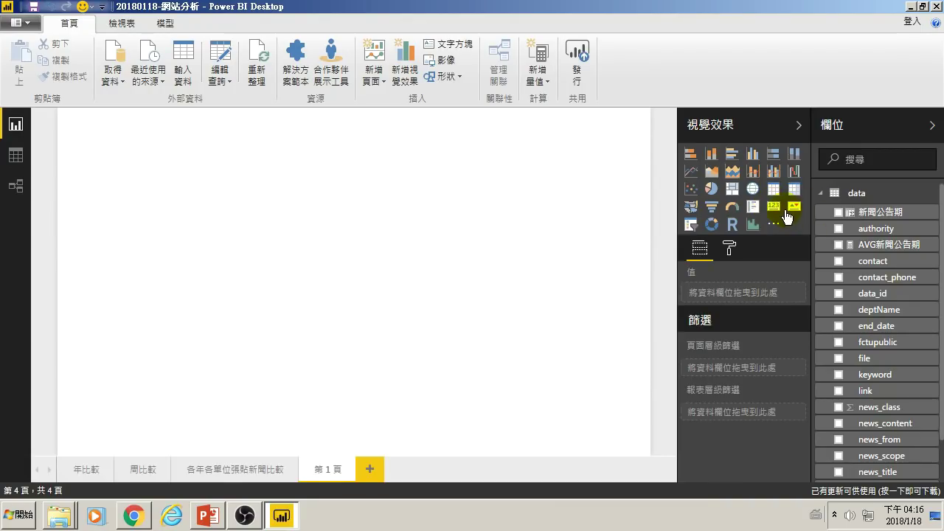
Add a Card showing AVG新聞公告期 (203.28), then return to the 各年各單位張貼新聞比較 page
click(773, 210)
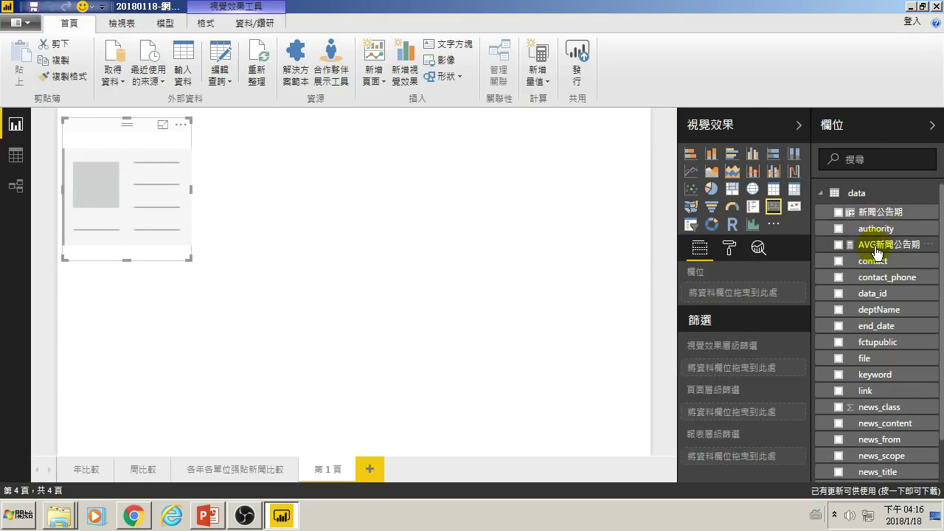
click(839, 246)
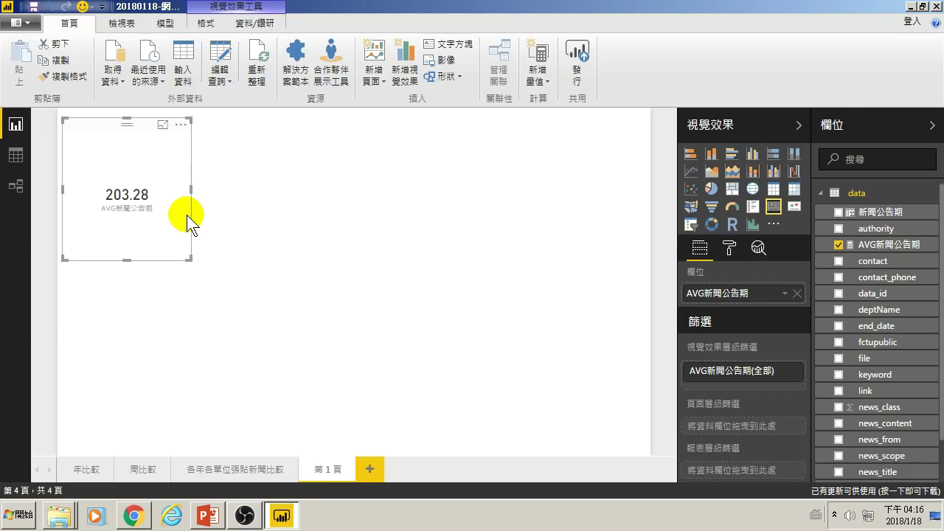
click(221, 469)
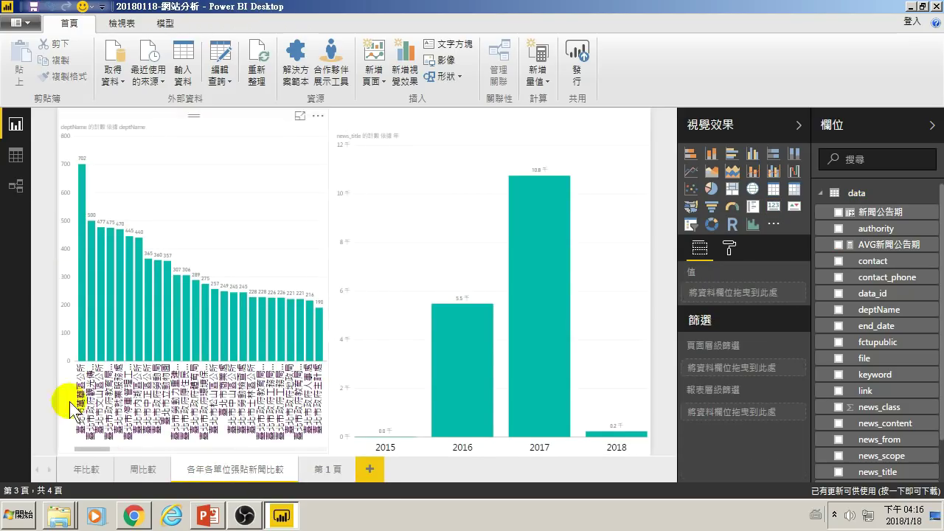
In Data view, create a new measure named total新聞公告期
click(16, 156)
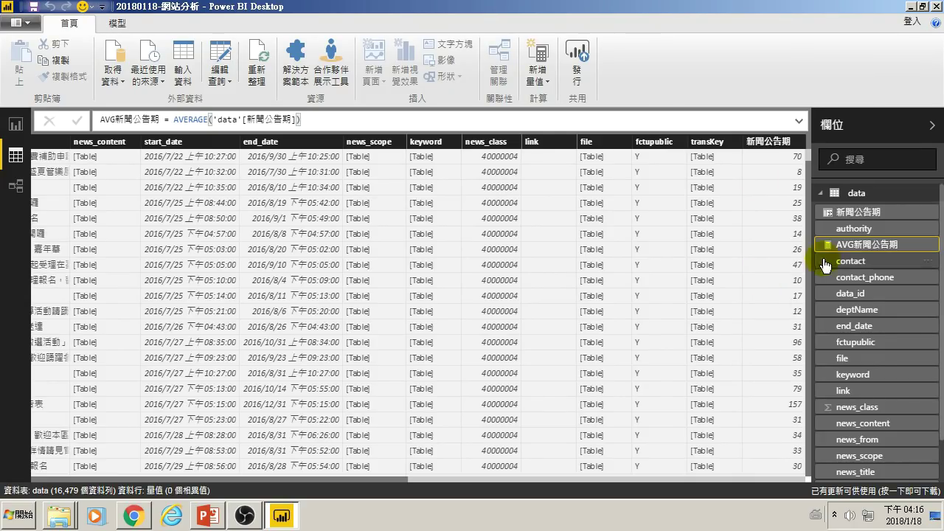
click(537, 75)
click(560, 100)
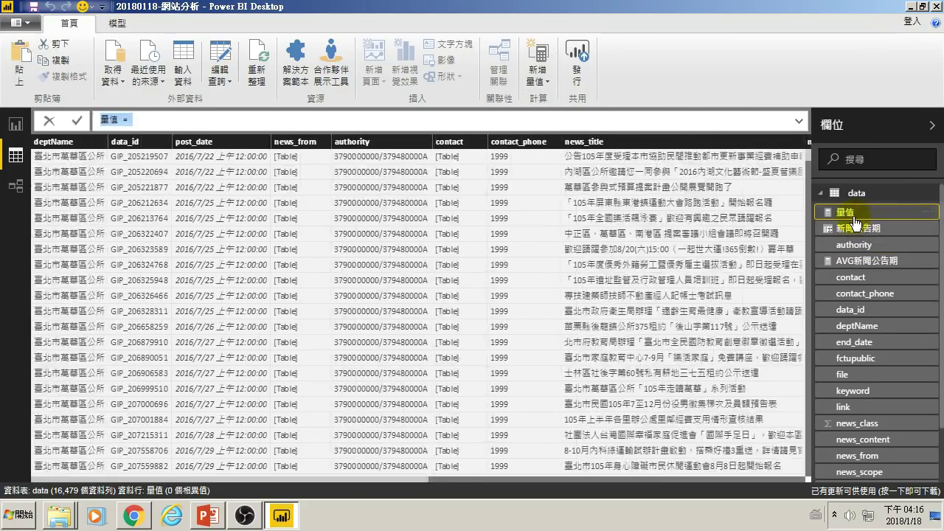
double_click(111, 119)
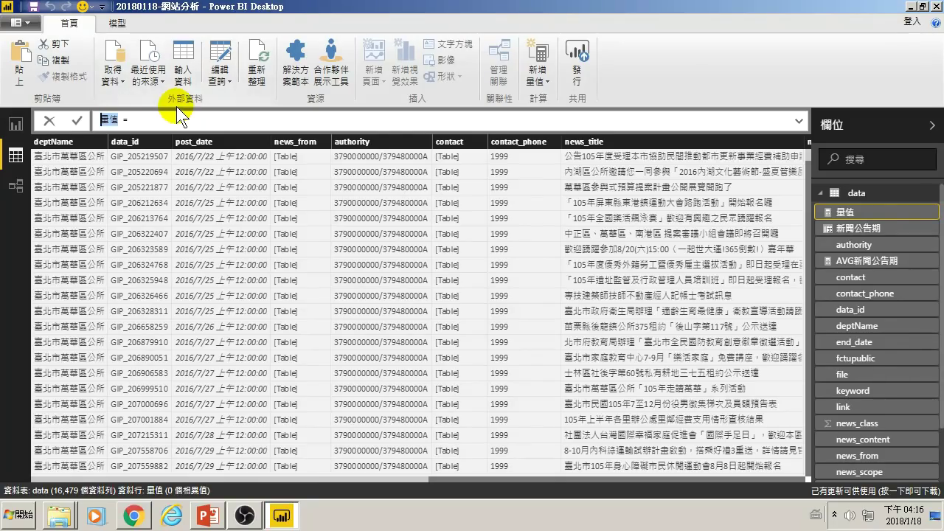
text(total)
key(ctrl+space)
text(ydhml)
key(space)
text(ansj)
key(space)
text(ci)
key(space)
text(hgr)
key(space)
text(tcb)
key(space)
key(ctrl+space)
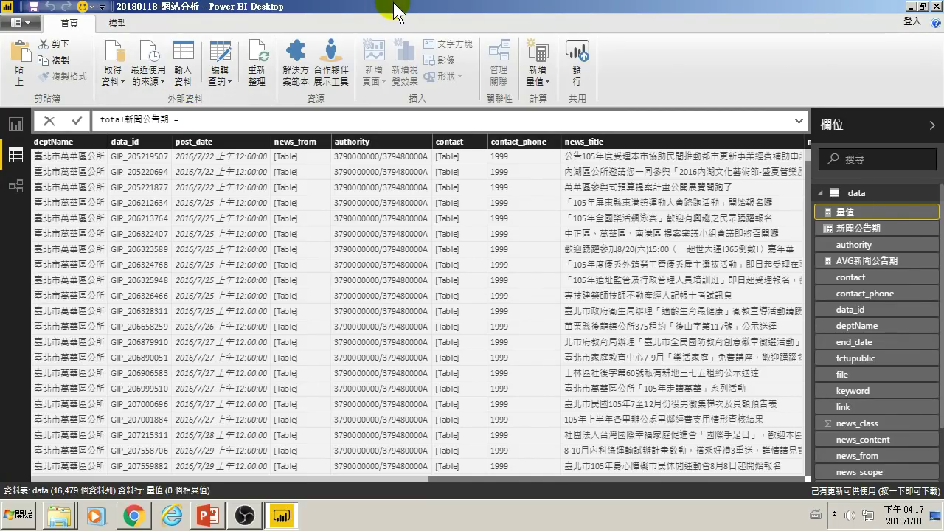
Define it as SUM(data[新聞公告期]), commit it, and return to Report view
text(sum)
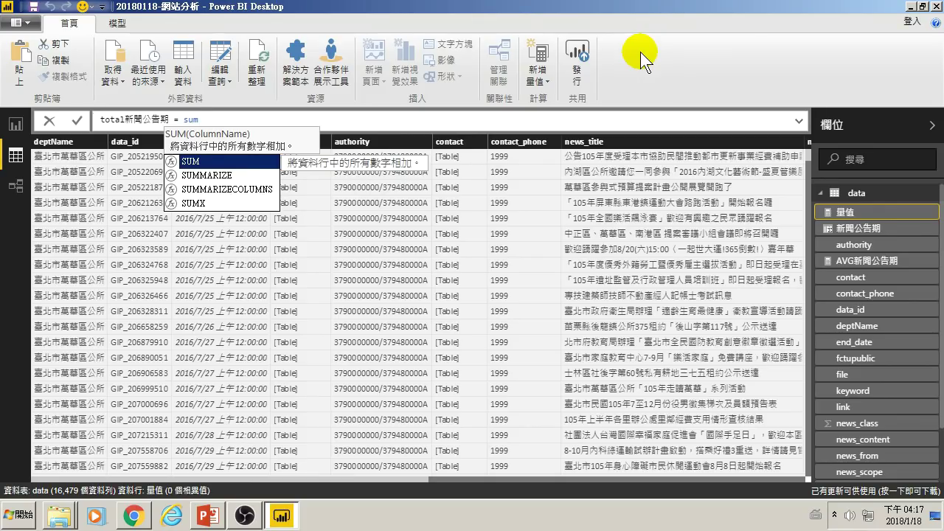
key(Tab)
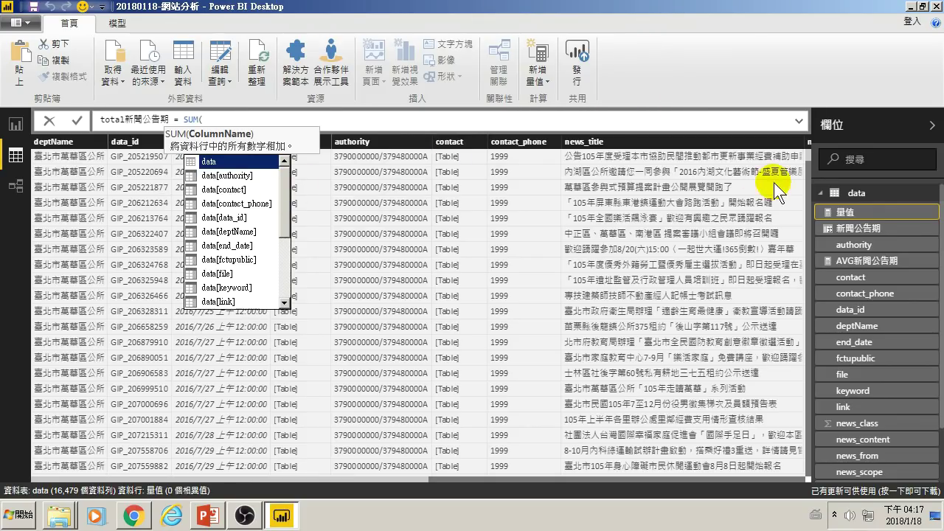
scroll(281, 214, down, 4)
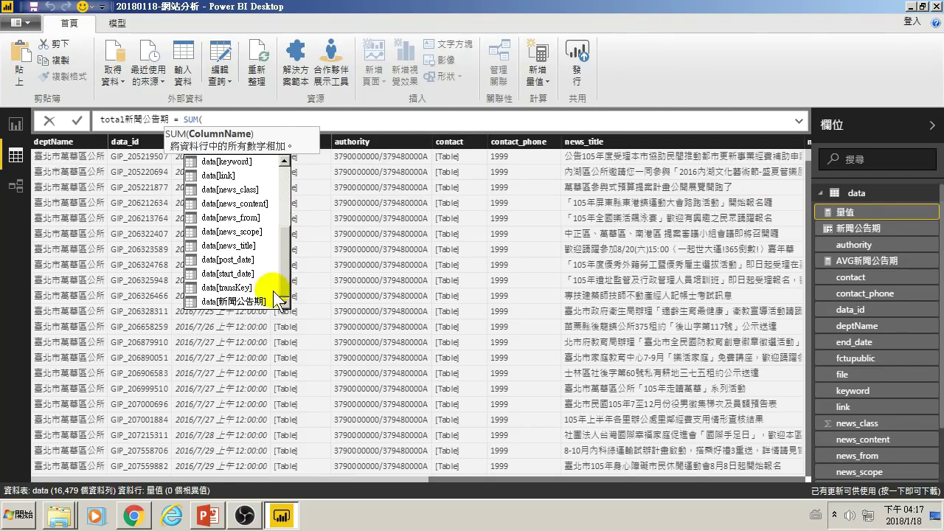
click(240, 301)
key(Tab)
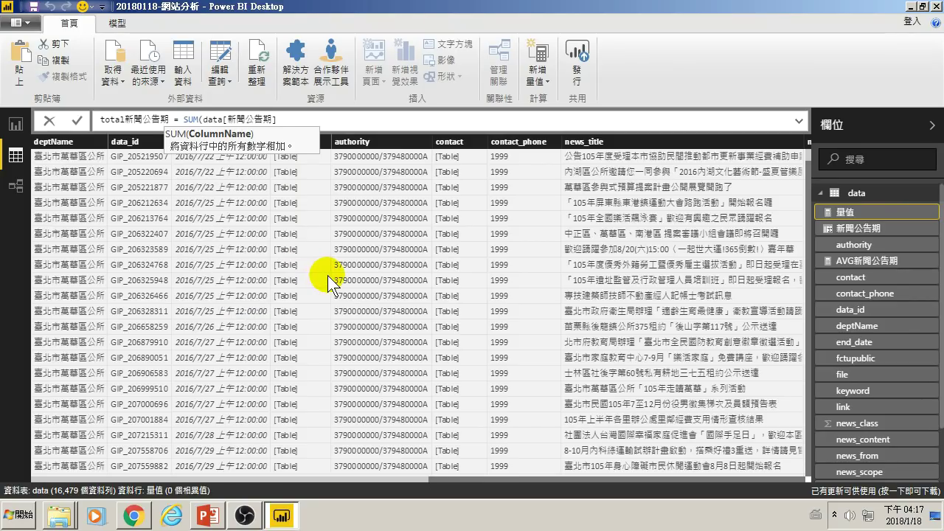
text())
key(Return)
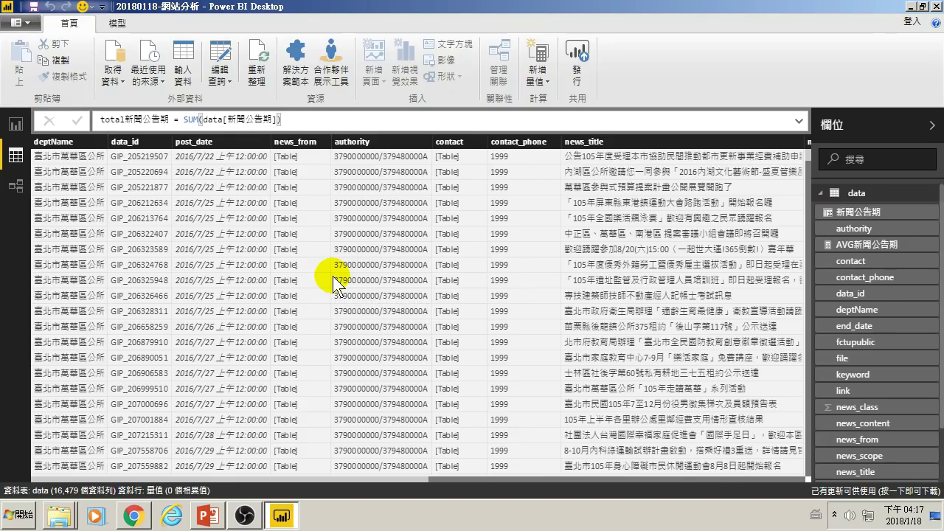
click(15, 126)
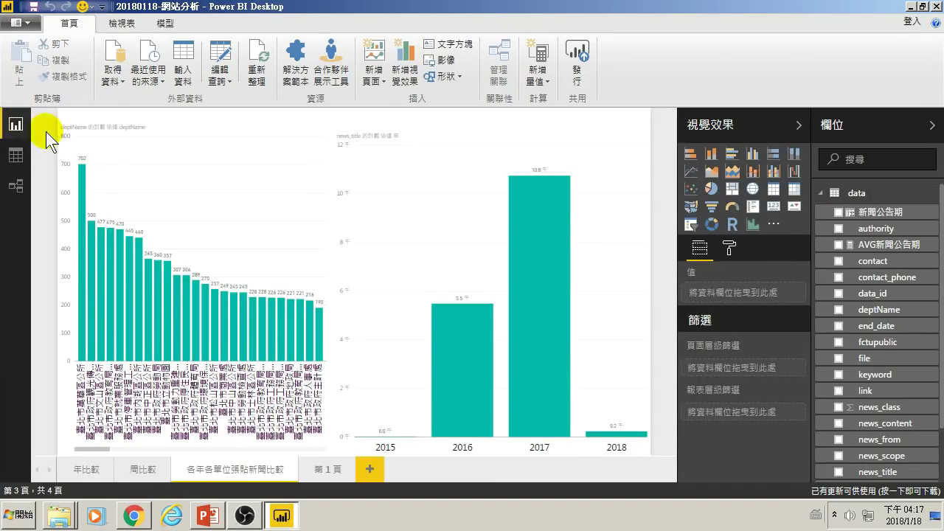
On 第 1 頁, add a second Card showing total新聞公告期 (3 百萬)
click(316, 469)
click(141, 203)
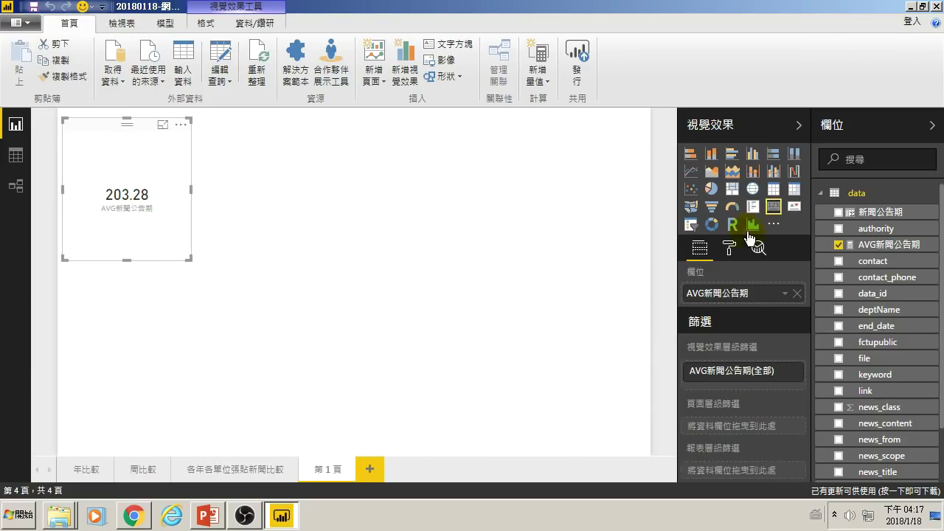
click(227, 341)
click(773, 206)
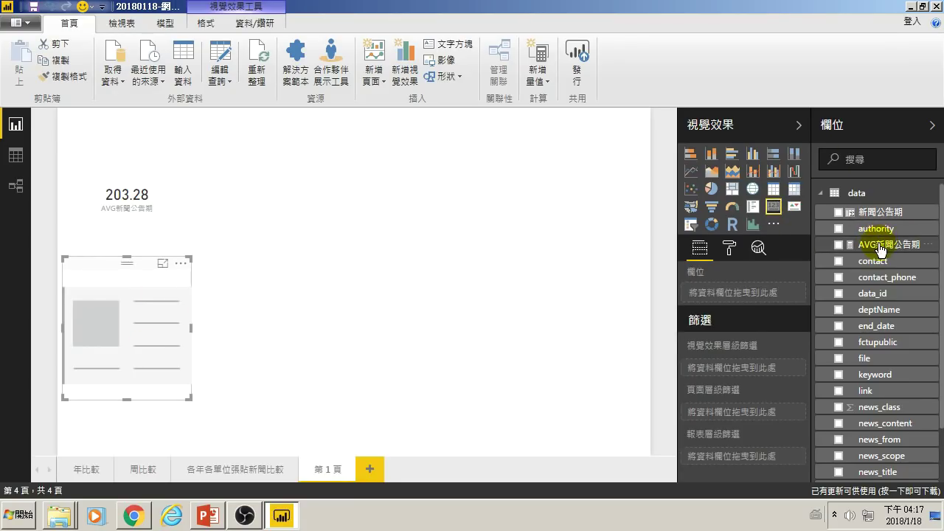
scroll(893, 287, down, 2)
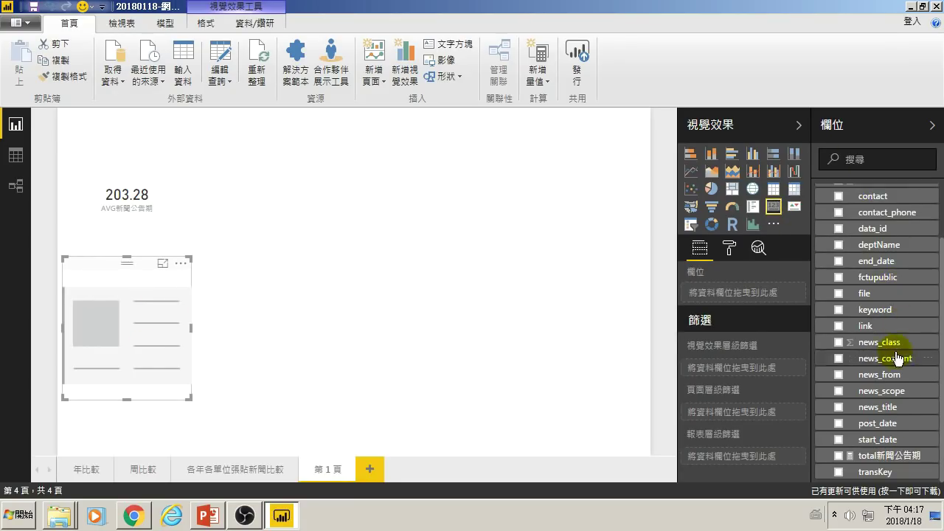
click(838, 455)
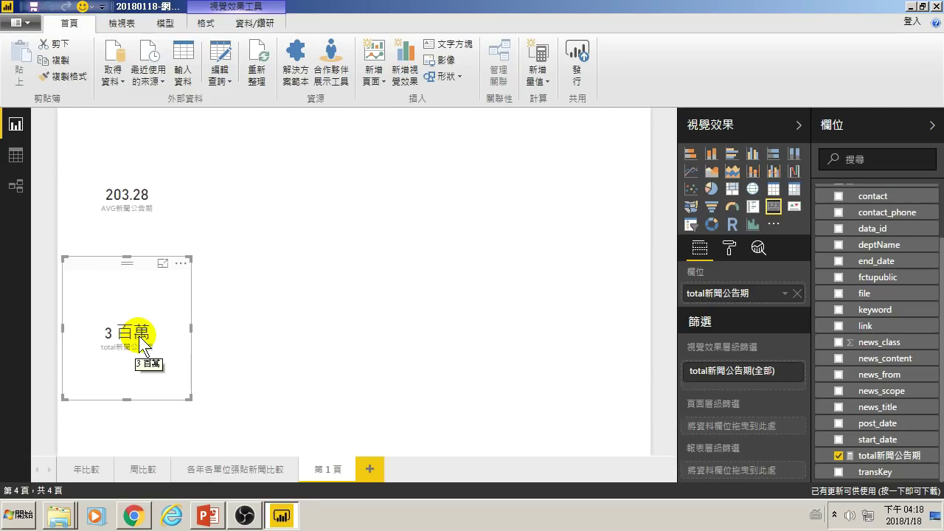
Shorten both cards and stack the total card just below the 203.28 average card
click(135, 152)
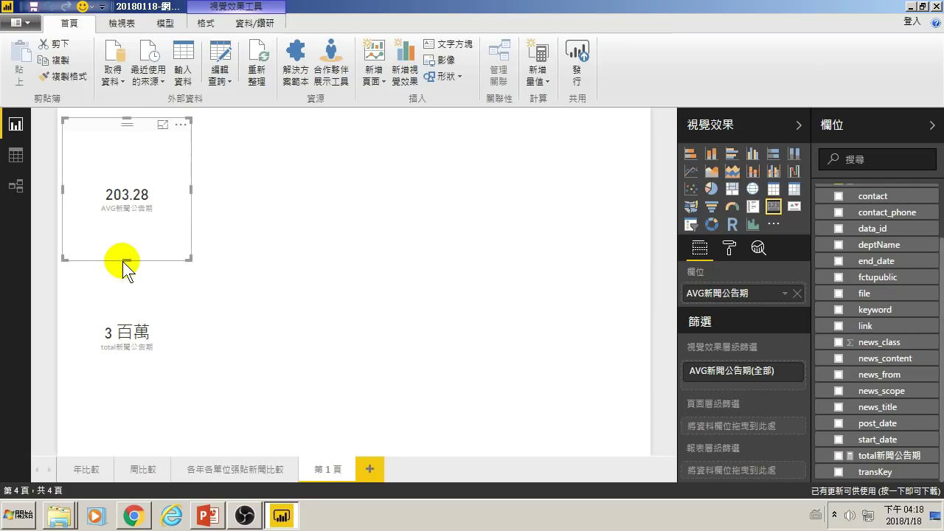
drag(127, 259, 131, 168)
click(130, 319)
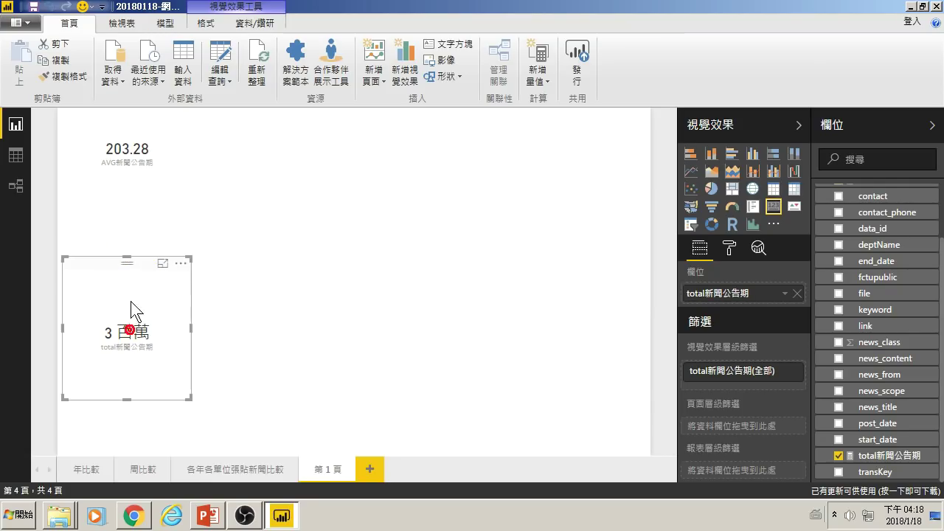
drag(136, 262, 135, 181)
drag(124, 314, 126, 222)
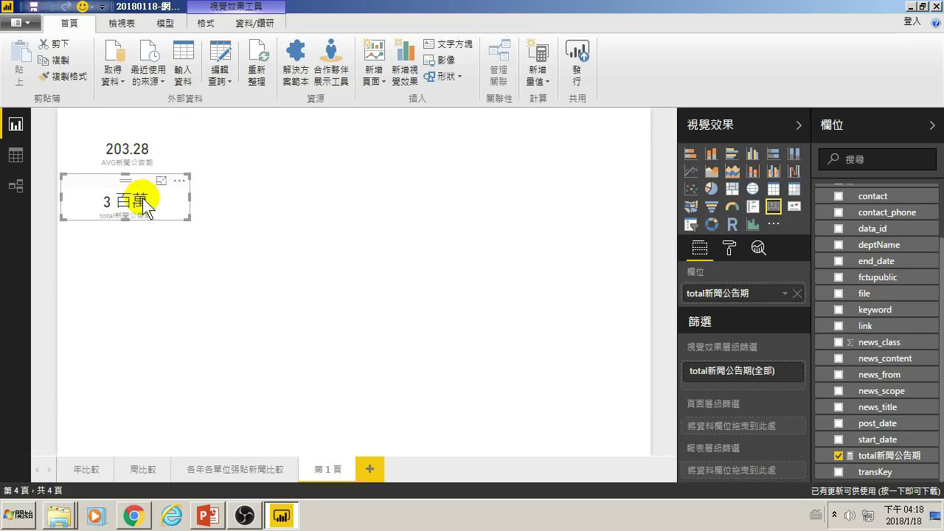
click(531, 79)
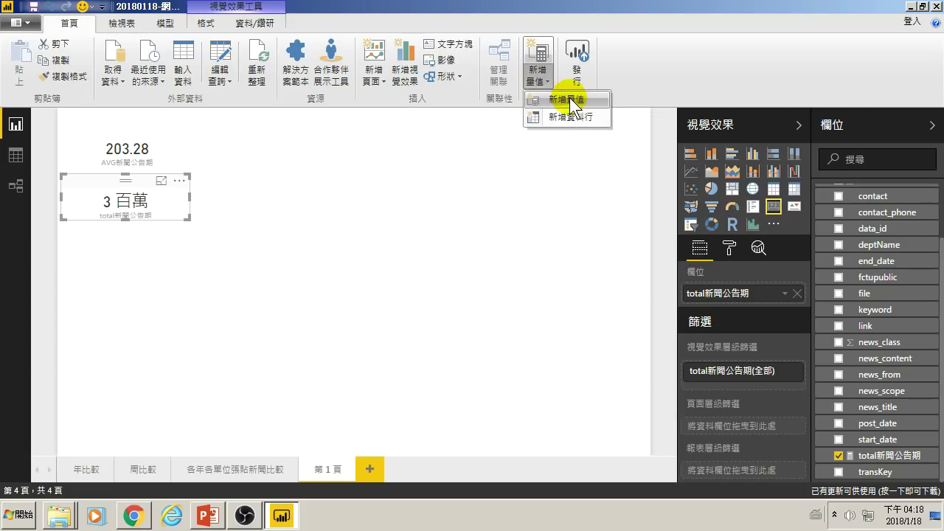
click(165, 257)
click(129, 150)
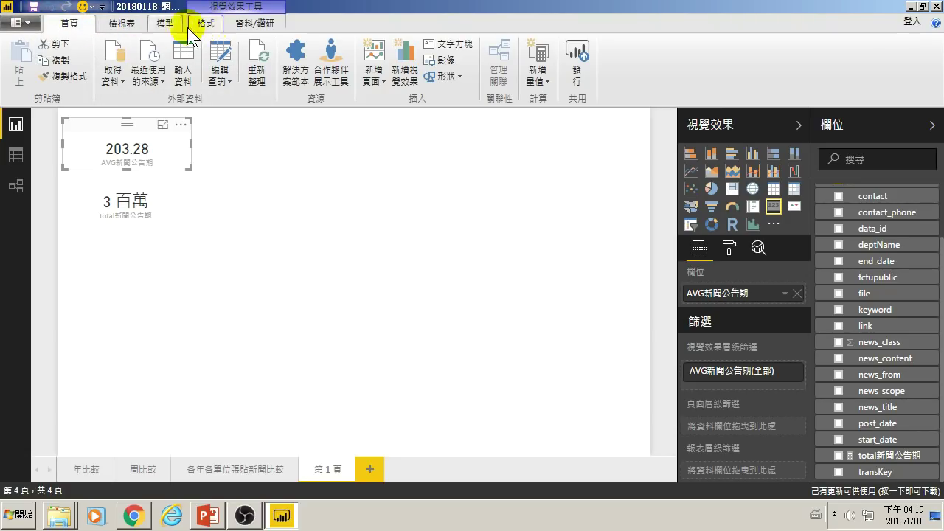
Save the report over 20180118-網站分析.pbix in D:\20180118, confirming the overwrite
click(22, 22)
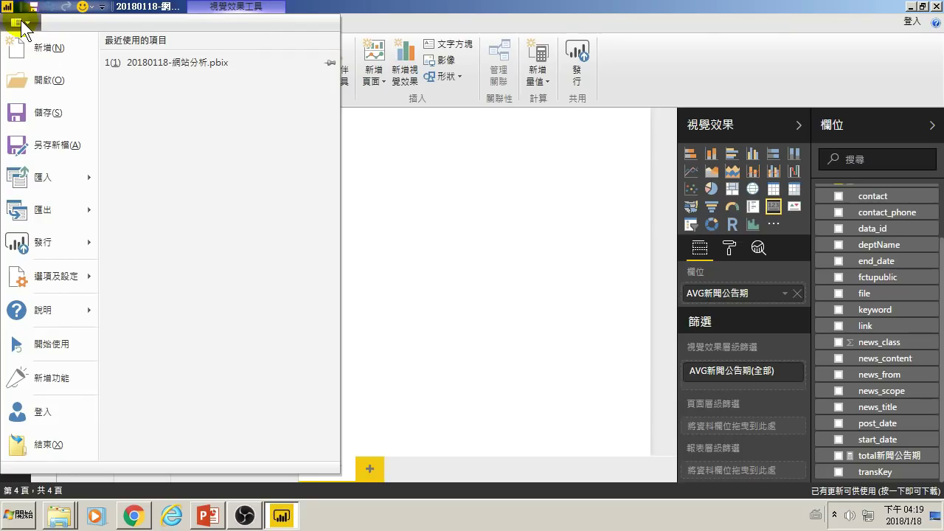
click(47, 145)
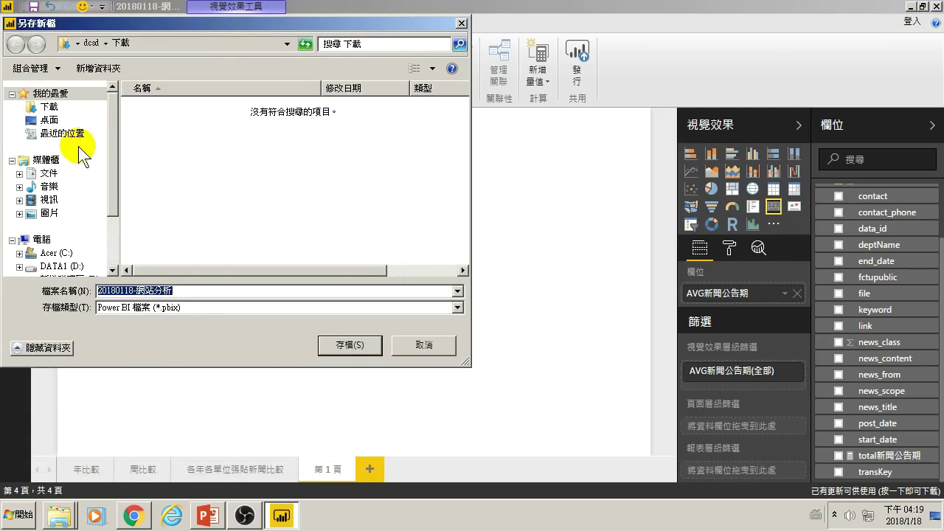
scroll(111, 194, down, 2)
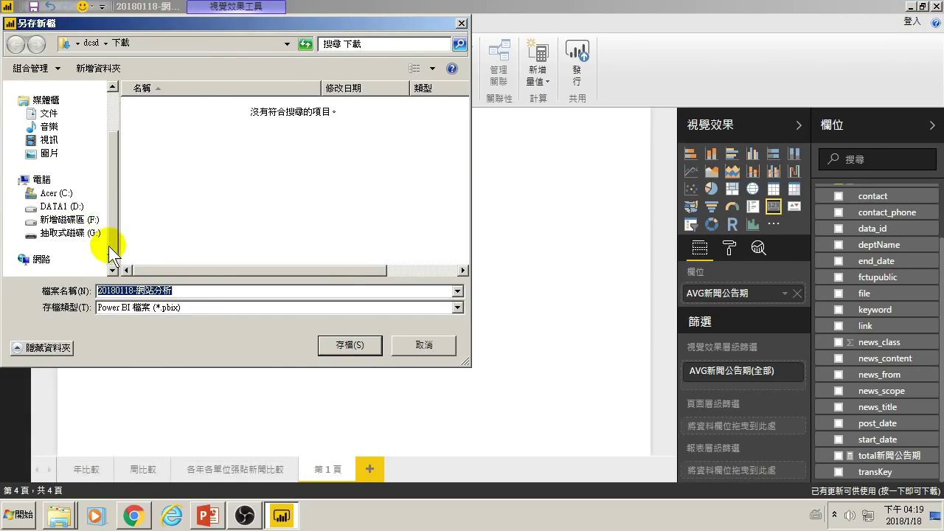
click(74, 208)
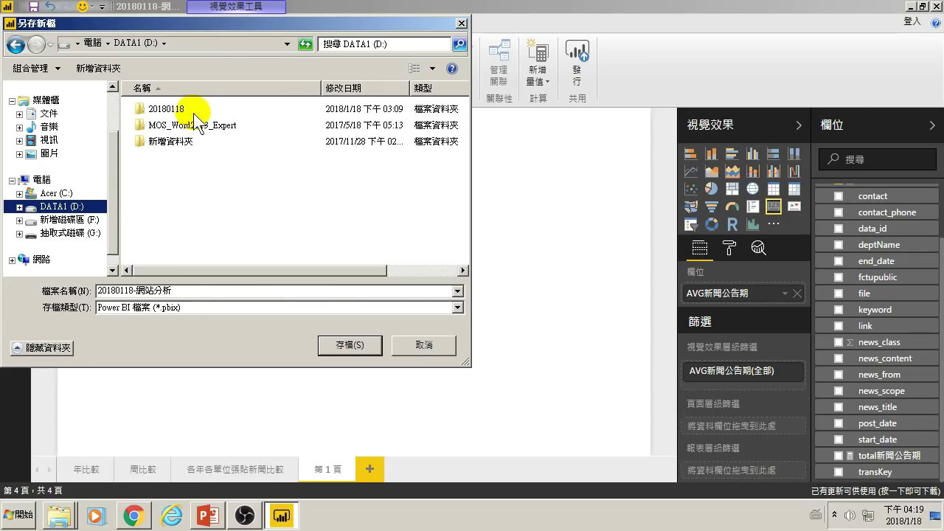
double_click(164, 110)
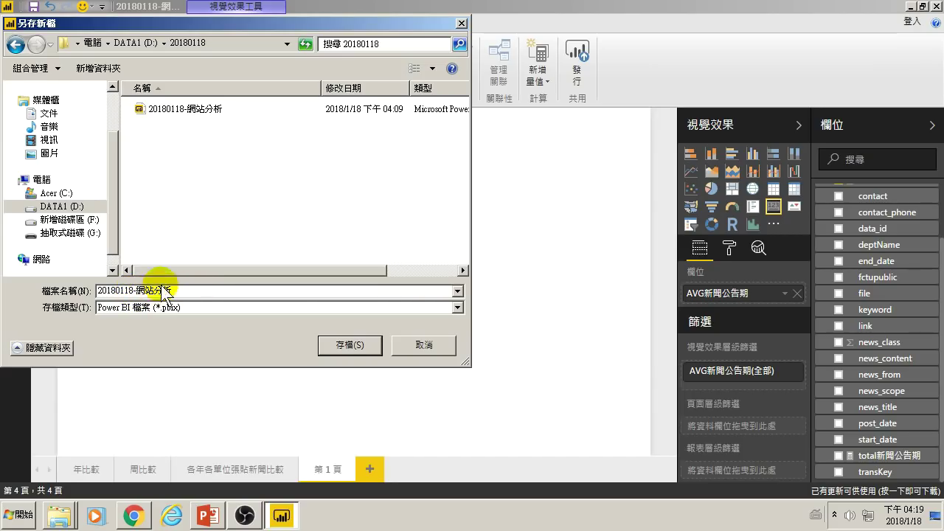
click(344, 343)
click(524, 261)
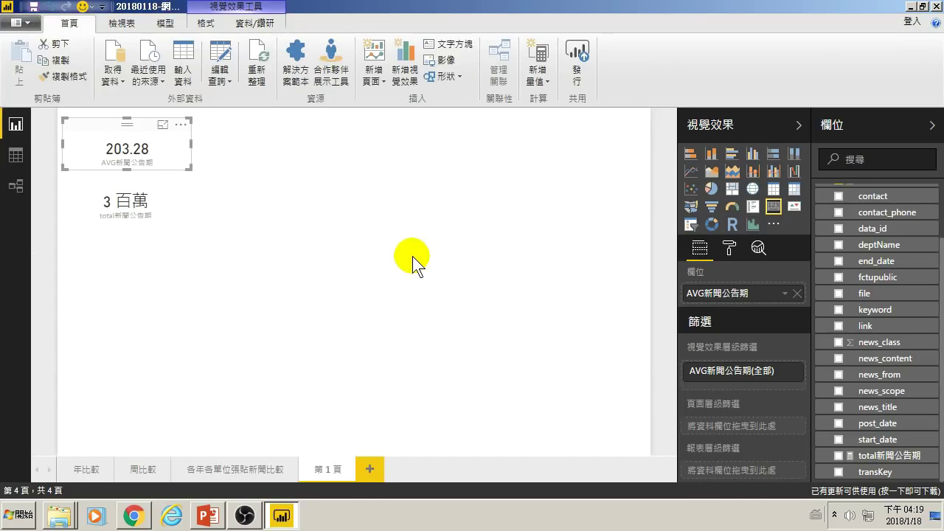
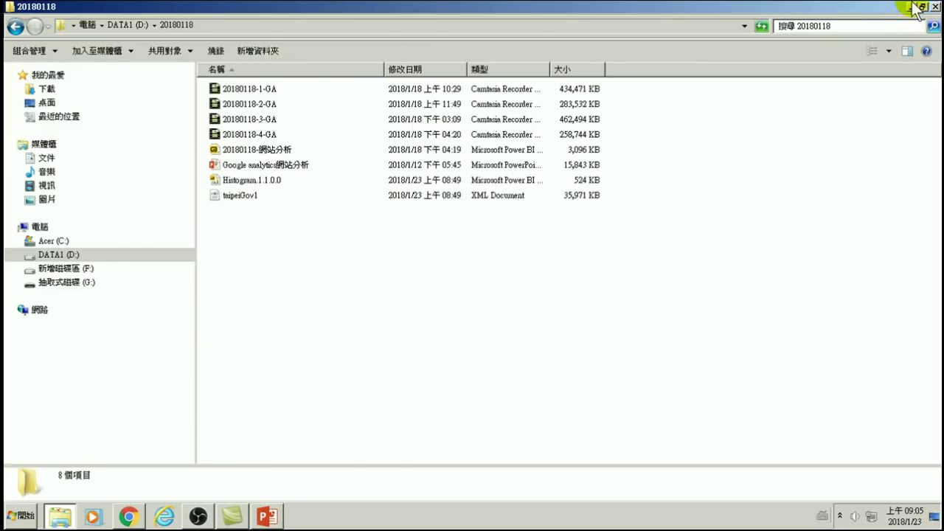
Close the Taipei open-data tab and bring back Chrome showing the course listing page
click(911, 7)
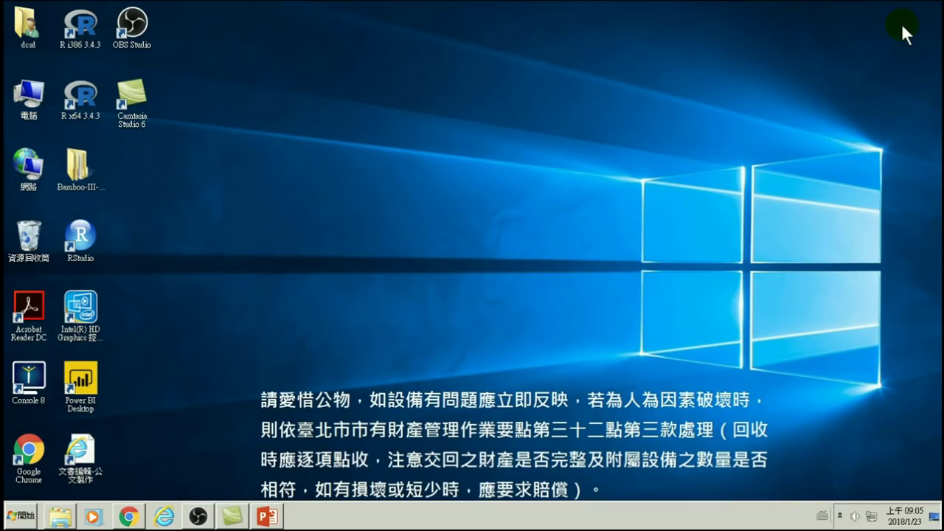
click(129, 519)
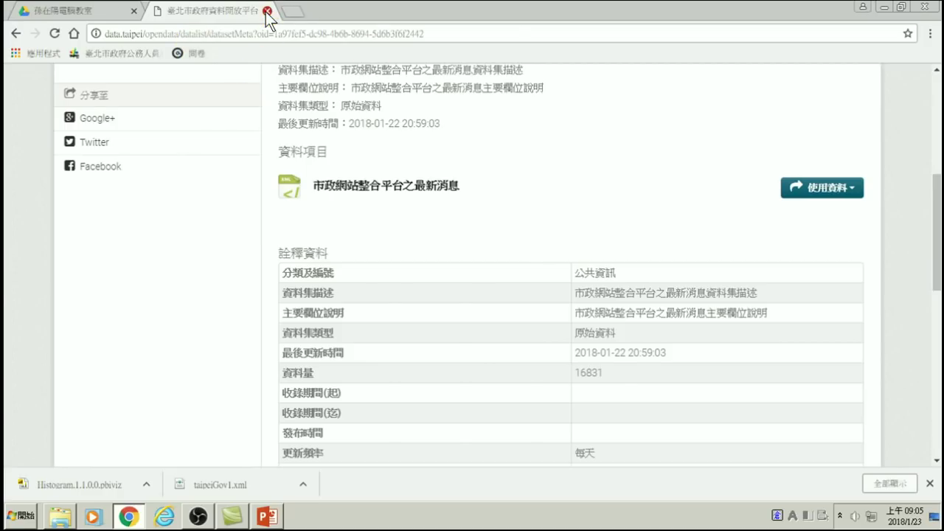
click(267, 11)
click(882, 6)
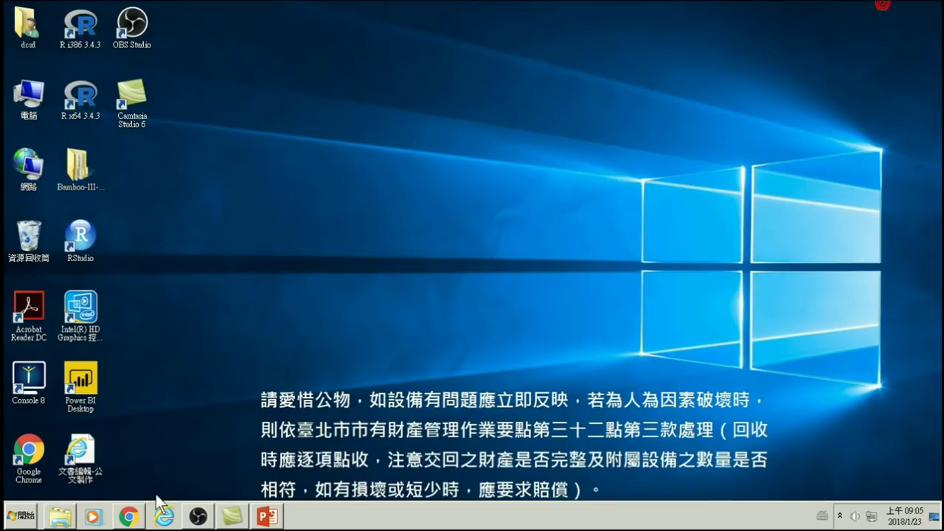
click(143, 512)
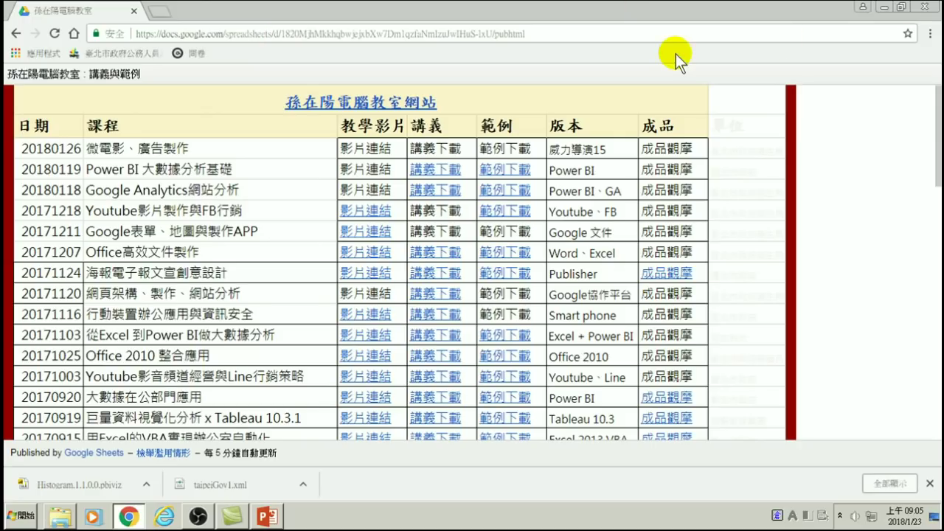
click(421, 37)
text(www.google.com.tw)
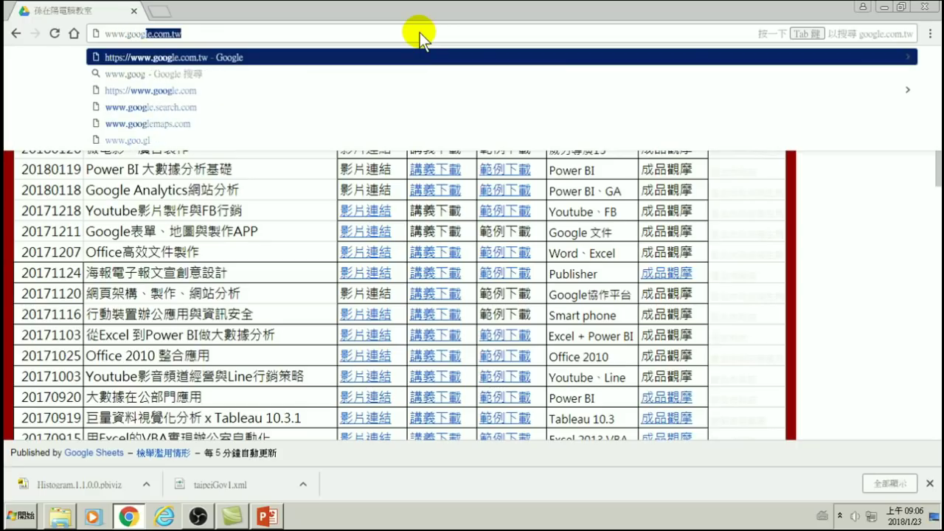
key(Return)
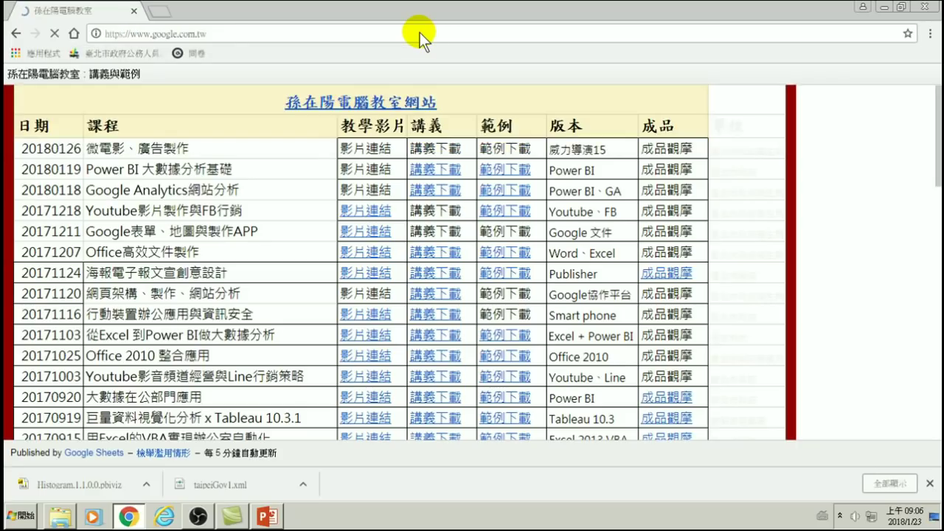
text(g)
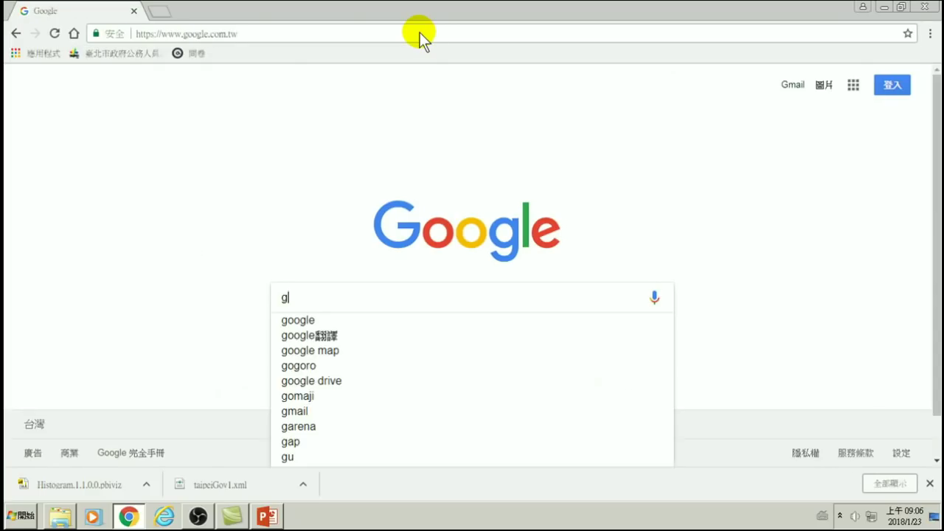
text(oogle)
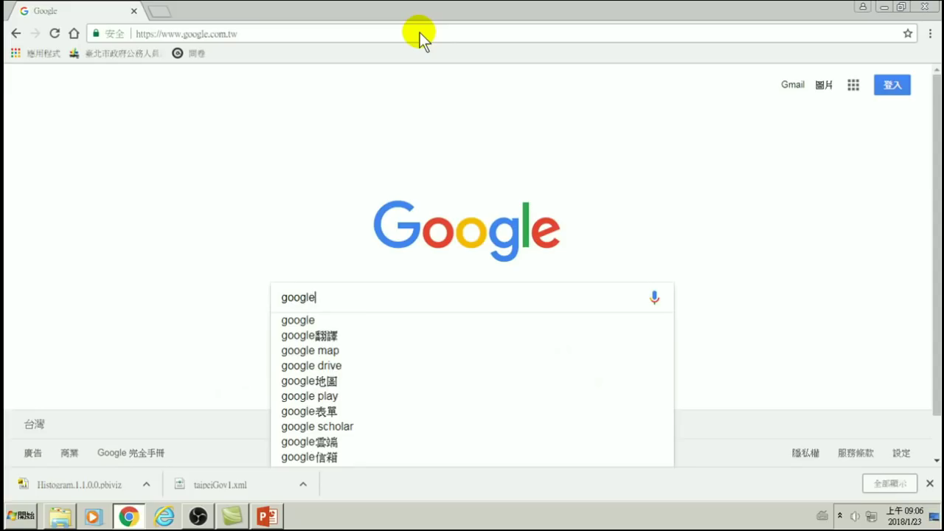
text( analytics)
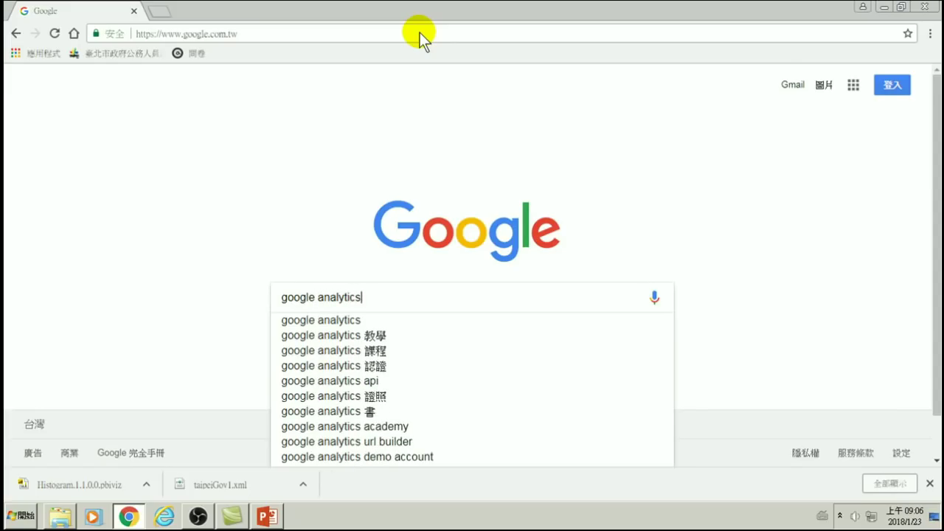
key(Return)
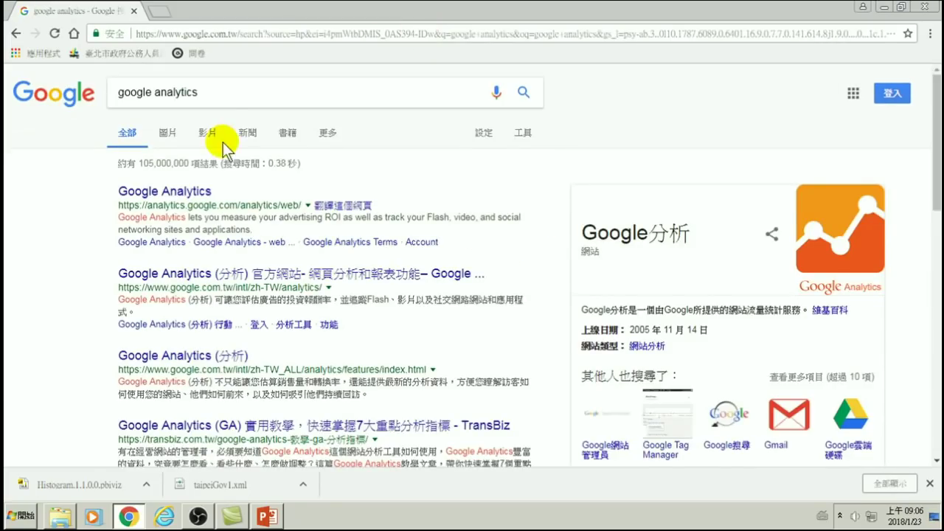
click(154, 197)
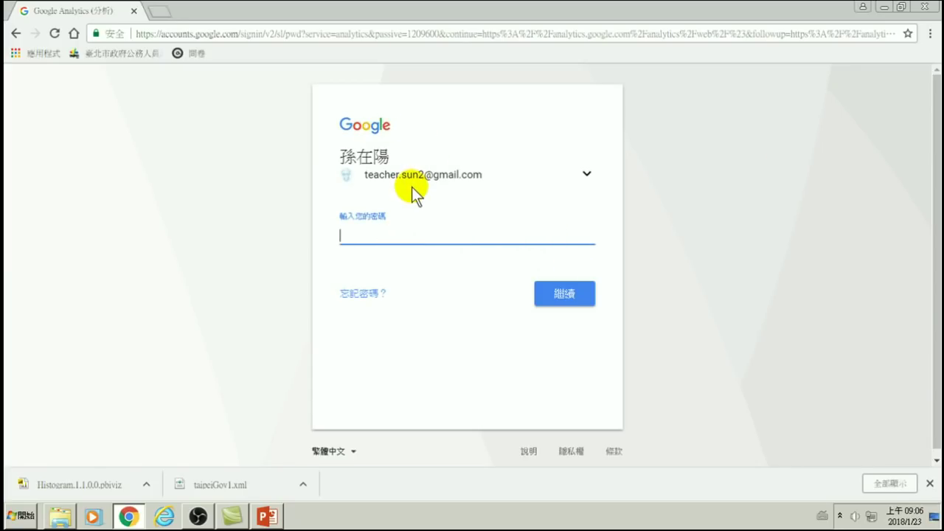
Enter the account password and submit it to sign in to Google Analytics
text(••)
click(569, 293)
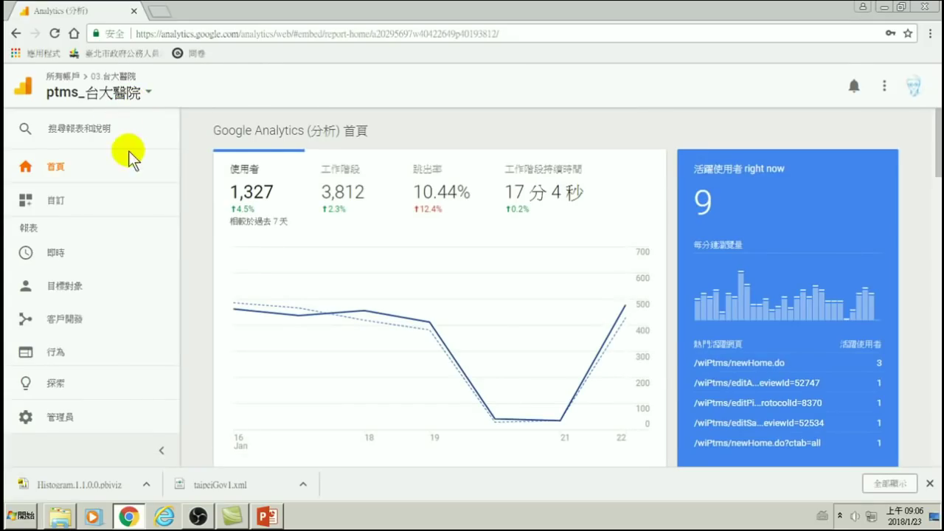
Switch to the second account's computer-class property and its 所有網站資料 view
click(121, 88)
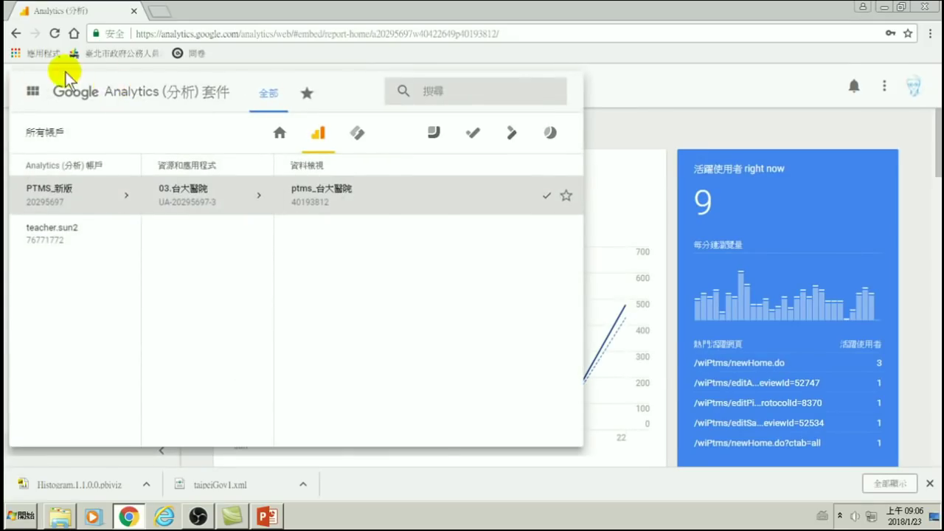
click(67, 236)
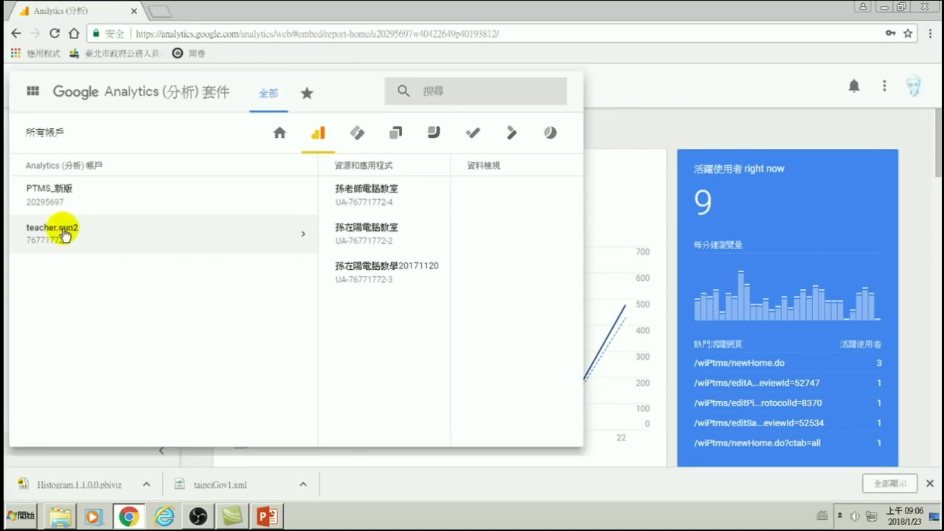
click(213, 233)
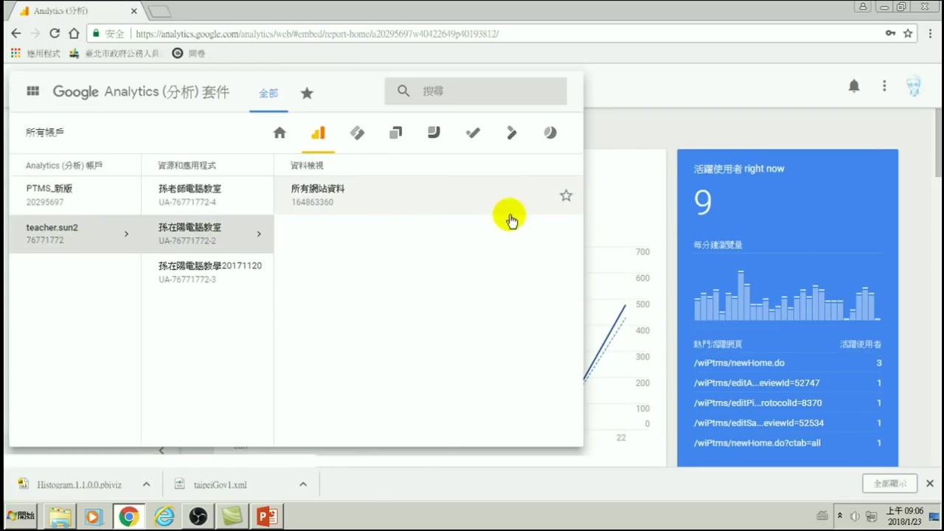
click(331, 194)
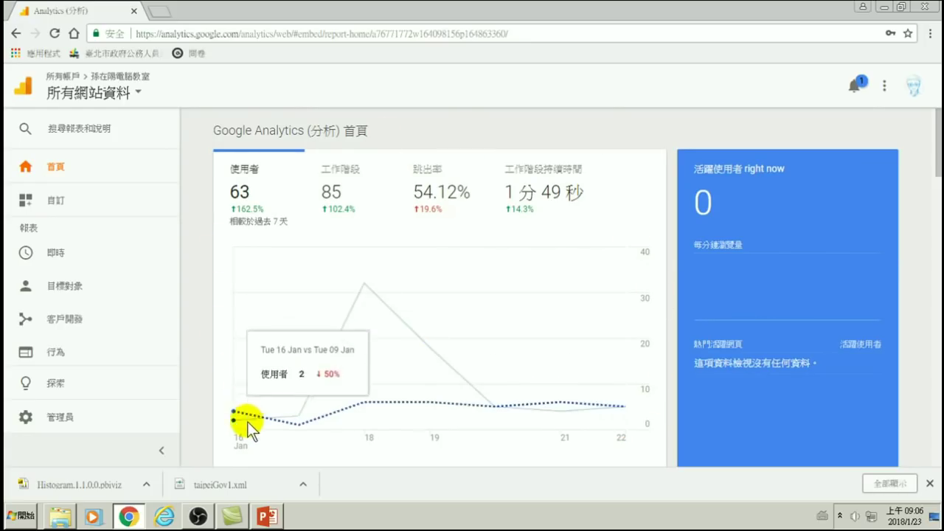
mouse_move(233, 414)
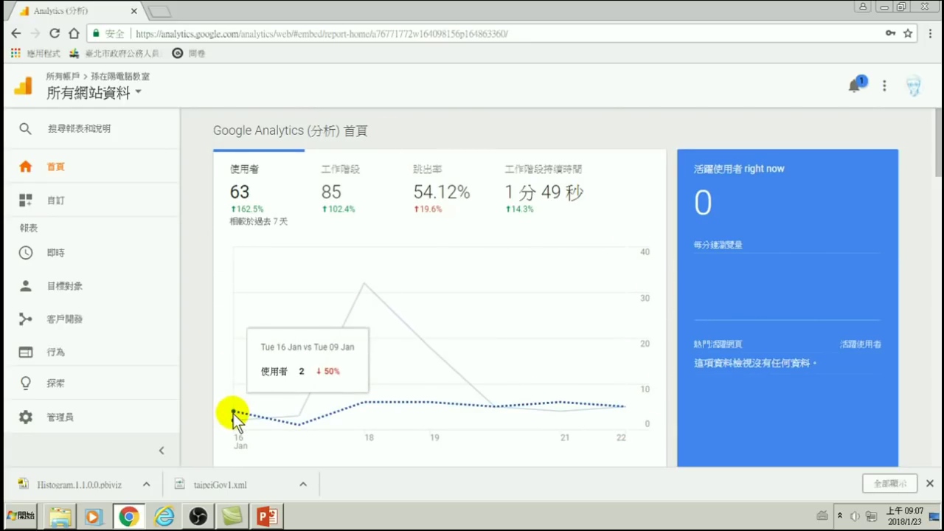
mouse_move(624, 412)
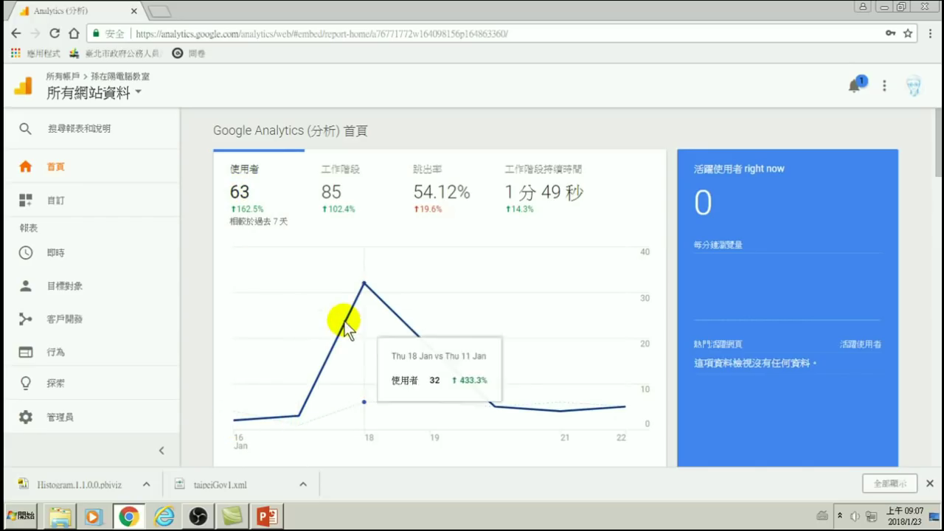
mouse_move(429, 338)
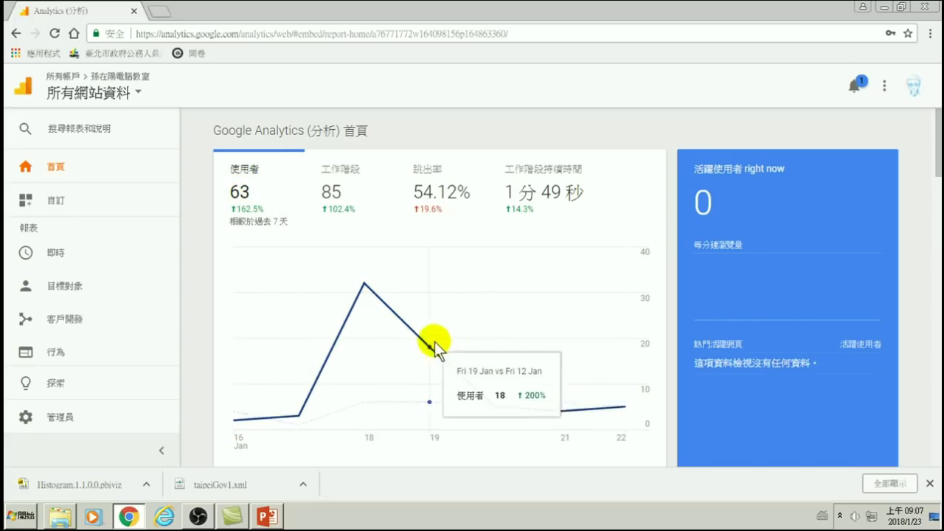
mouse_move(336, 321)
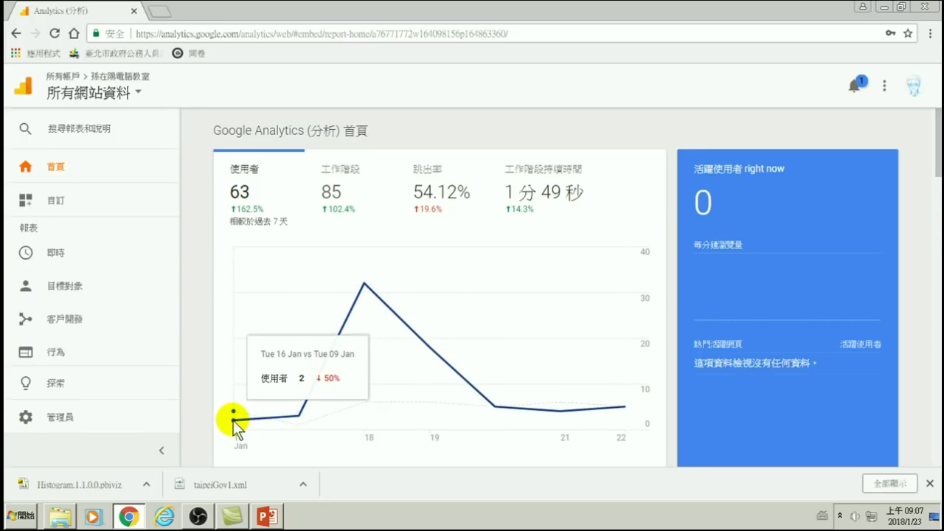
mouse_move(289, 422)
mouse_move(509, 299)
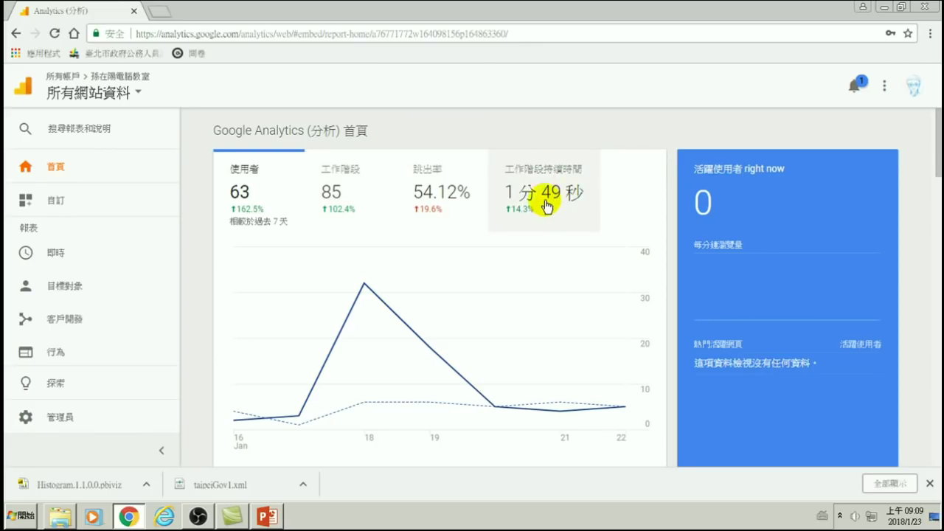
scroll(549, 188, down, 2)
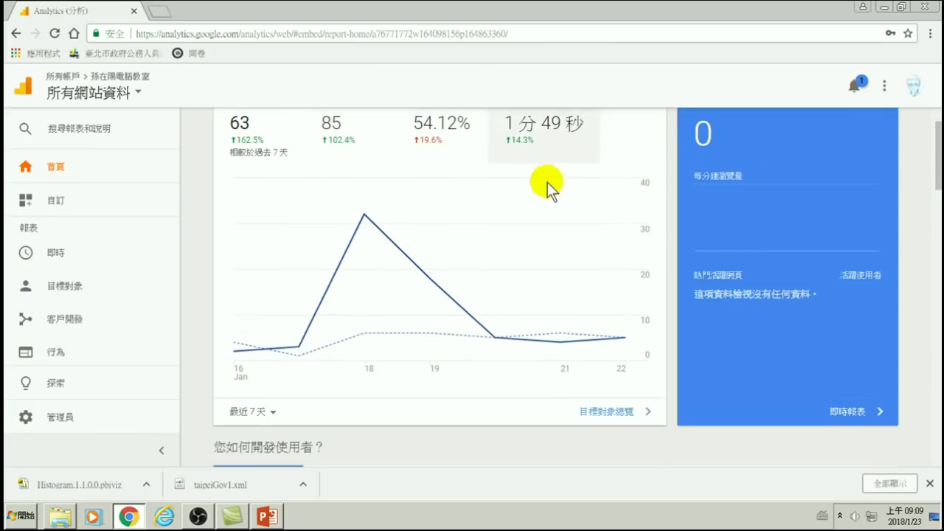
scroll(502, 275, down, 4)
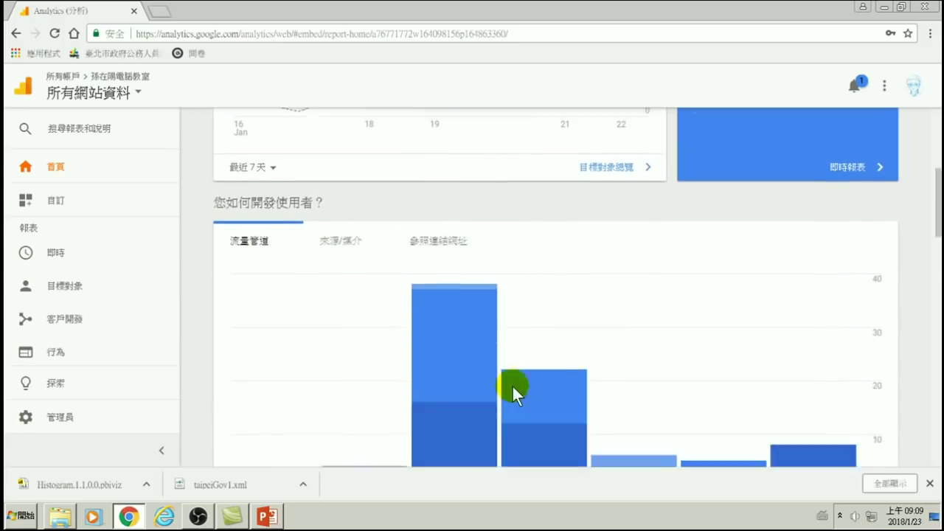
scroll(493, 278, up, 6)
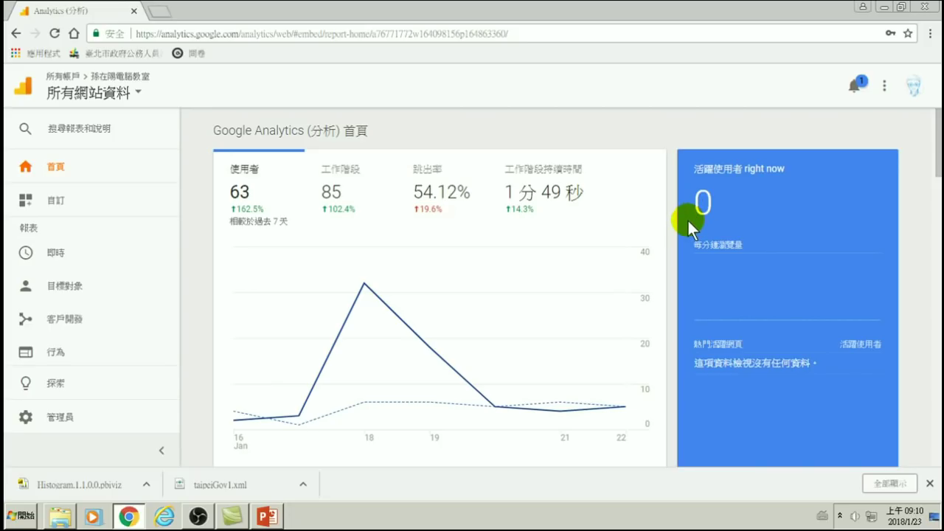
scroll(690, 318, down, 2)
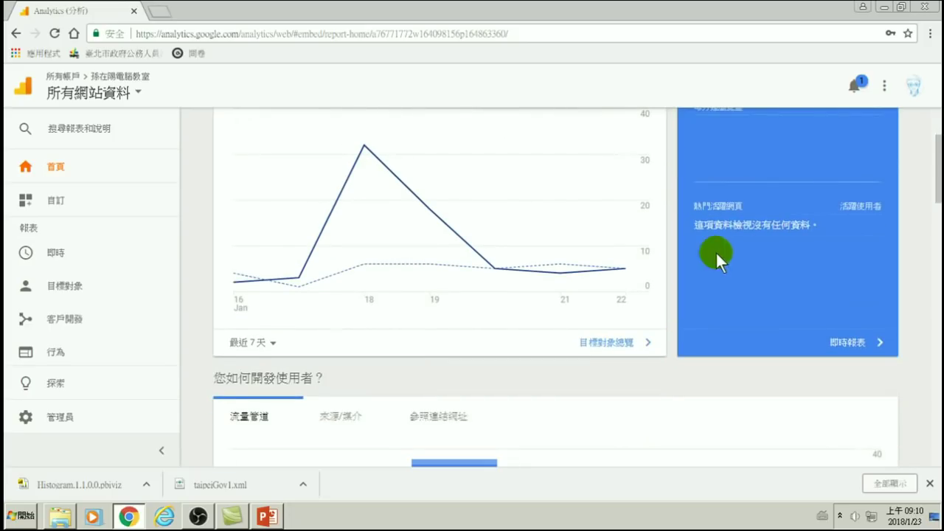
scroll(550, 309, down, 4)
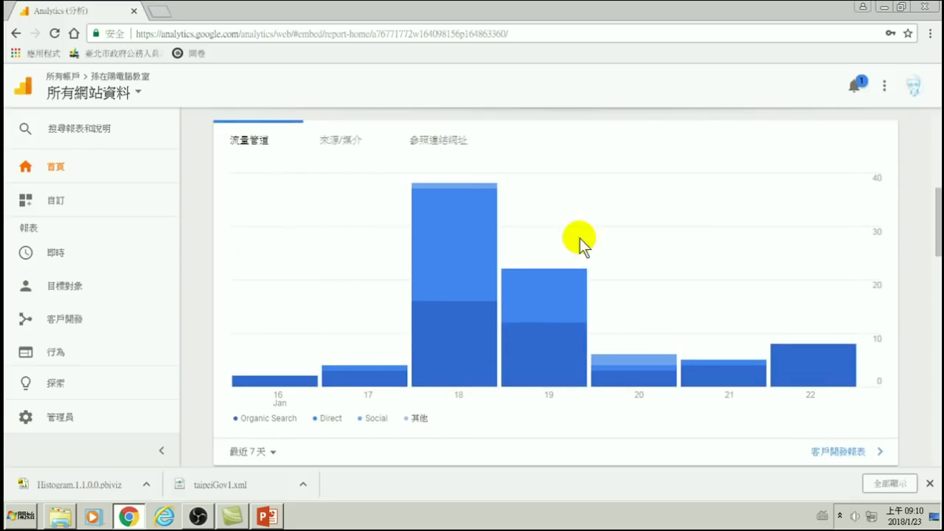
scroll(638, 317, up, 6)
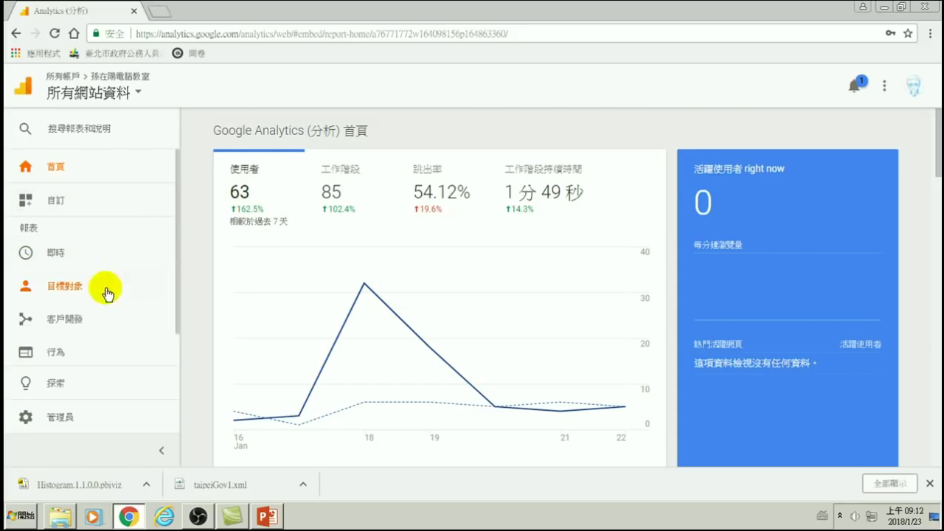
Open Audience > 活躍使用者 and scroll down to the New Visitor row of the table
click(64, 287)
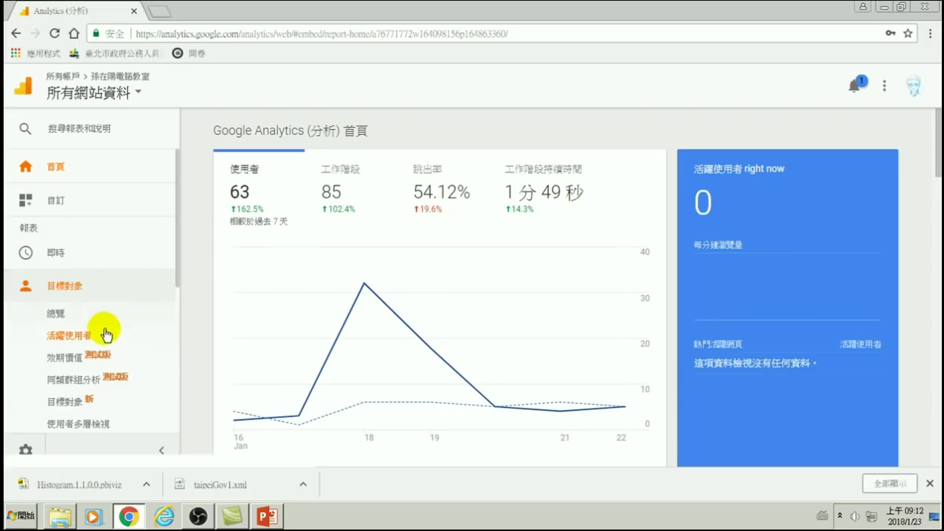
click(79, 337)
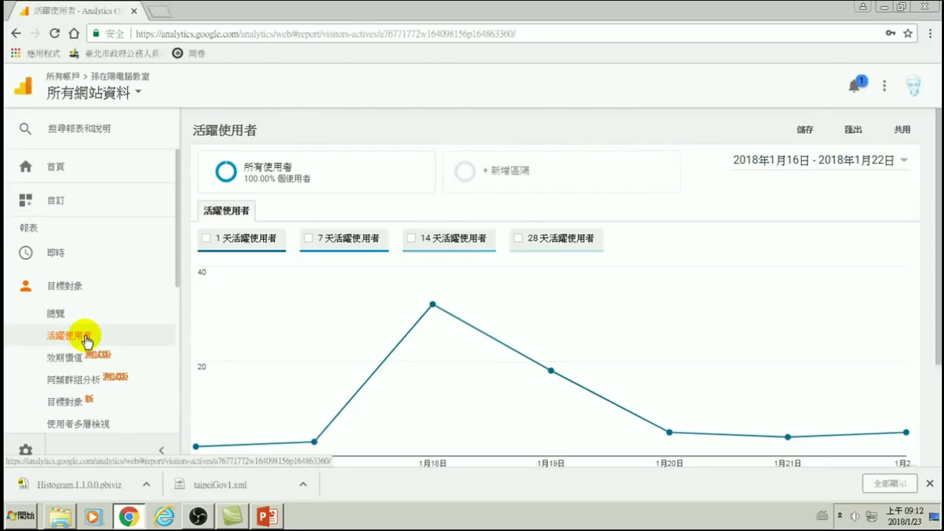
scroll(244, 346, down, 3)
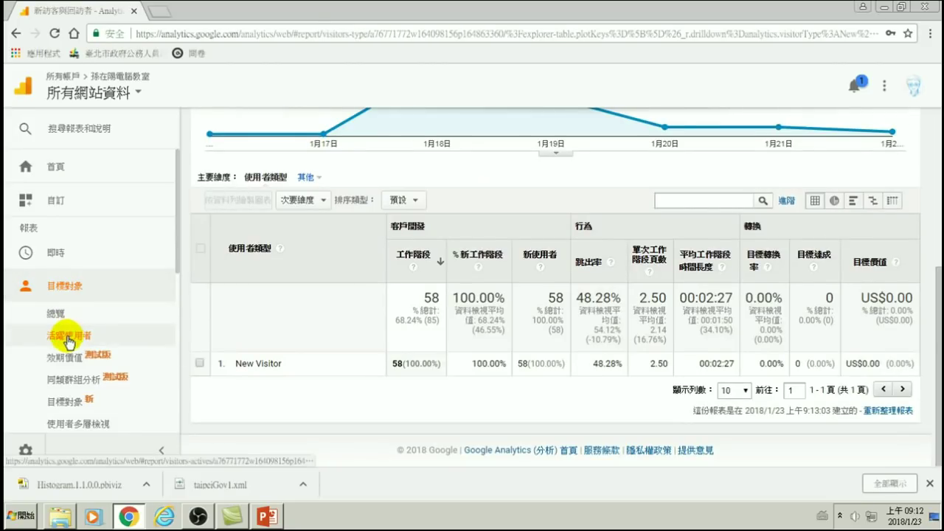
scroll(65, 339, down, 1)
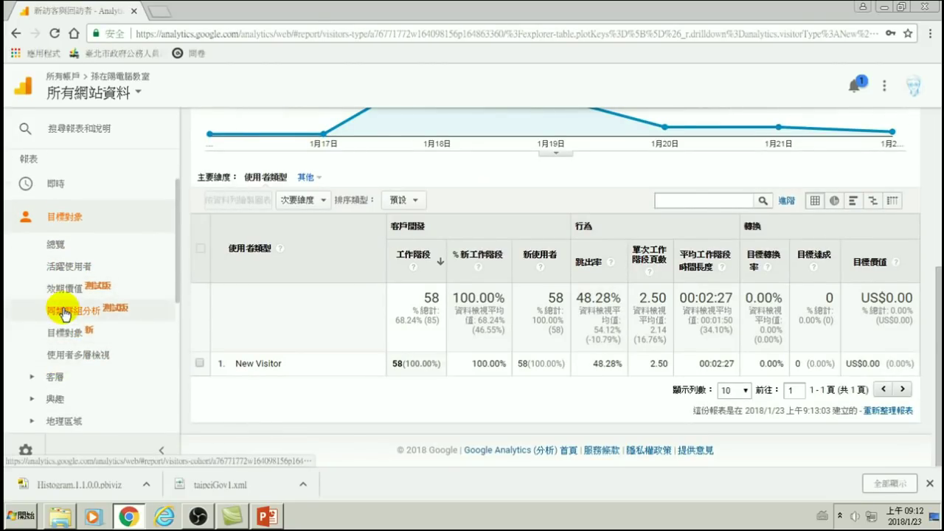
Open 使用者多層檢視 and drill into the first client ID's session history
click(63, 359)
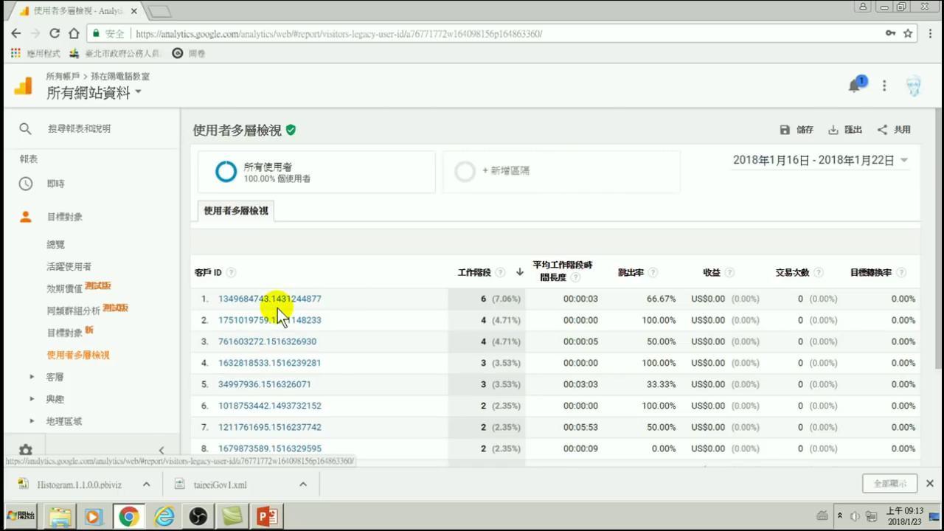
click(258, 299)
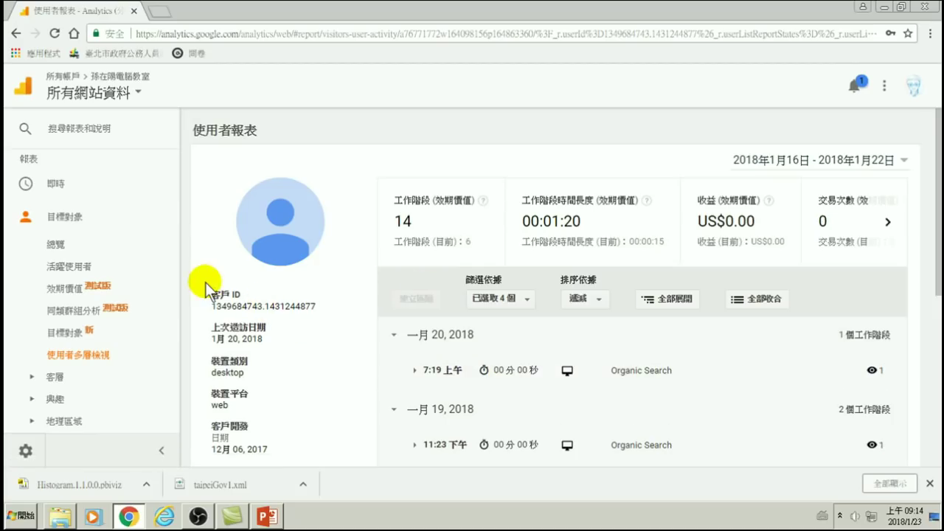
scroll(74, 253, up, 1)
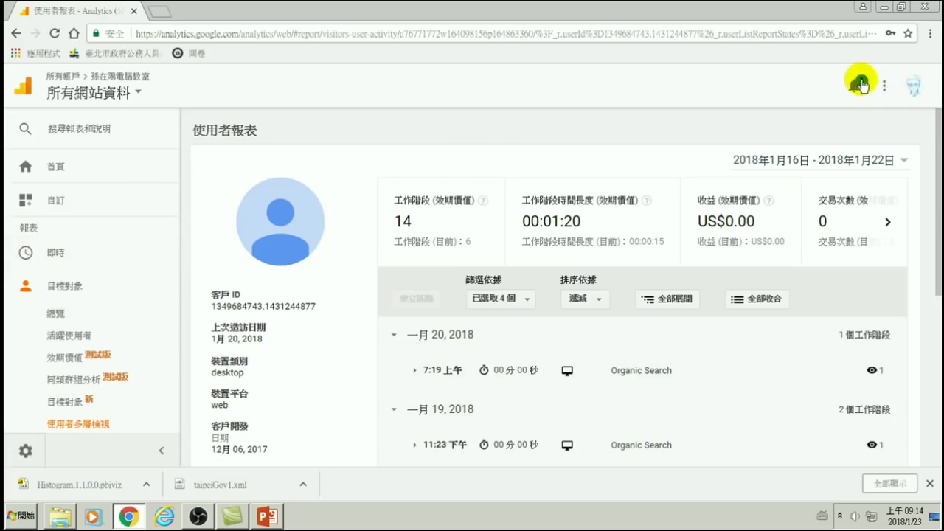
Go back to the 首頁 overview showing 63 users and 85 sessions
click(54, 166)
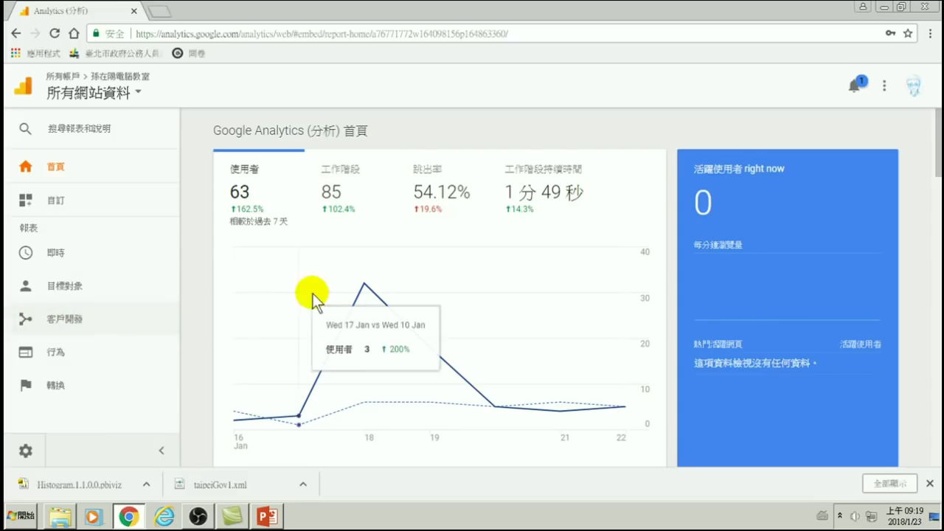
click(56, 256)
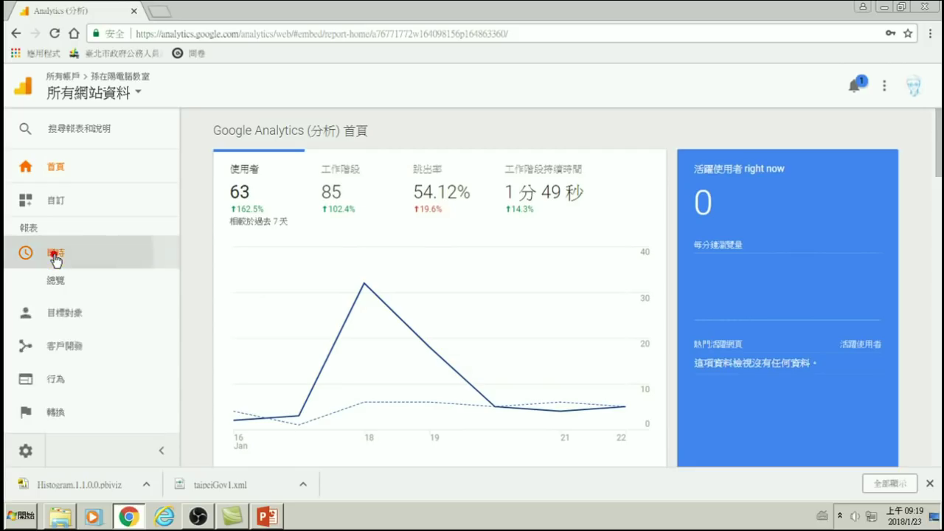
click(56, 280)
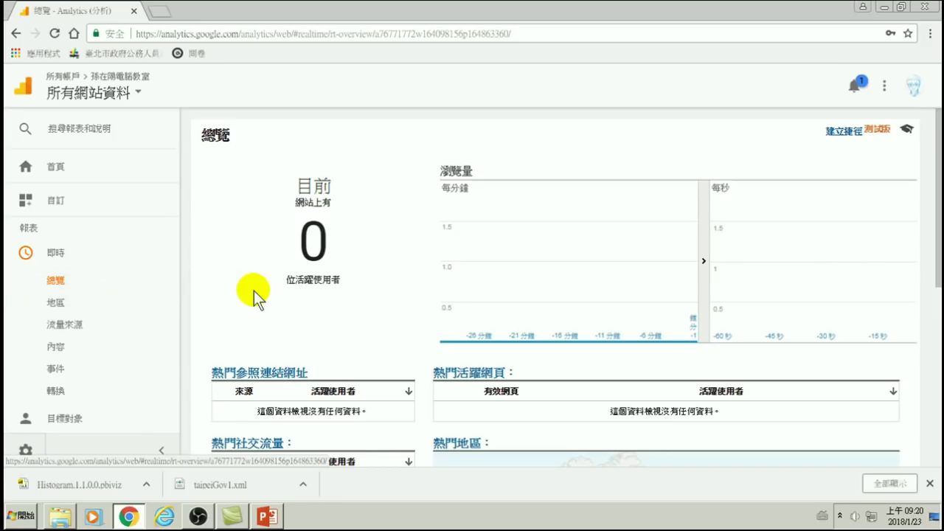
mouse_move(544, 330)
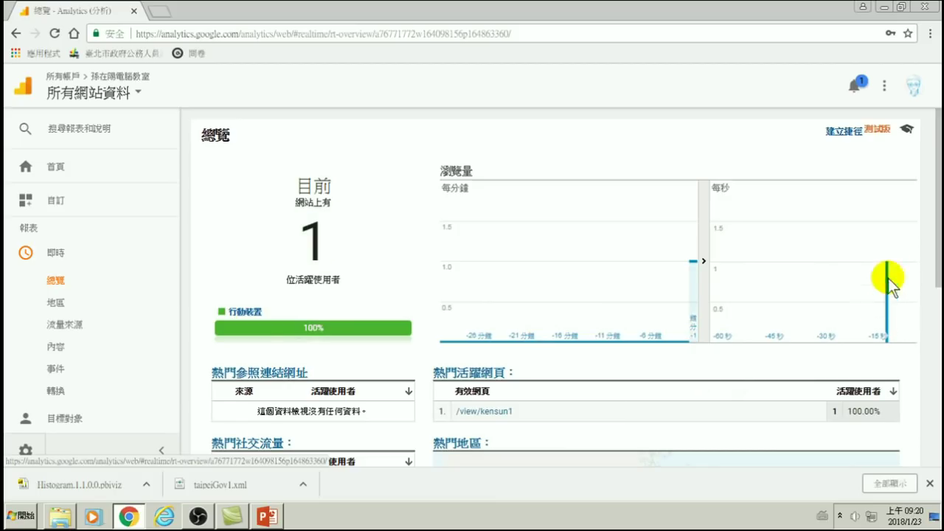
scroll(811, 347, down, 1)
scroll(807, 346, down, 3)
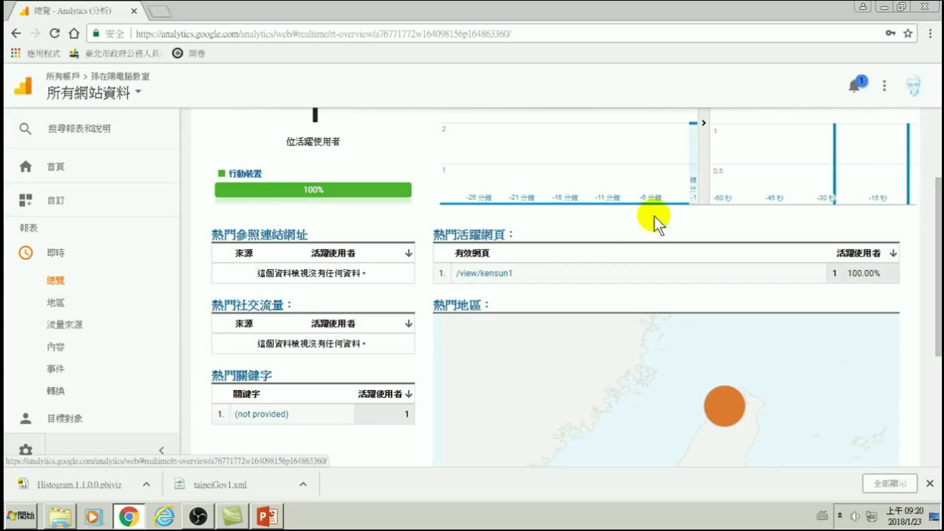
scroll(918, 250, up, 2)
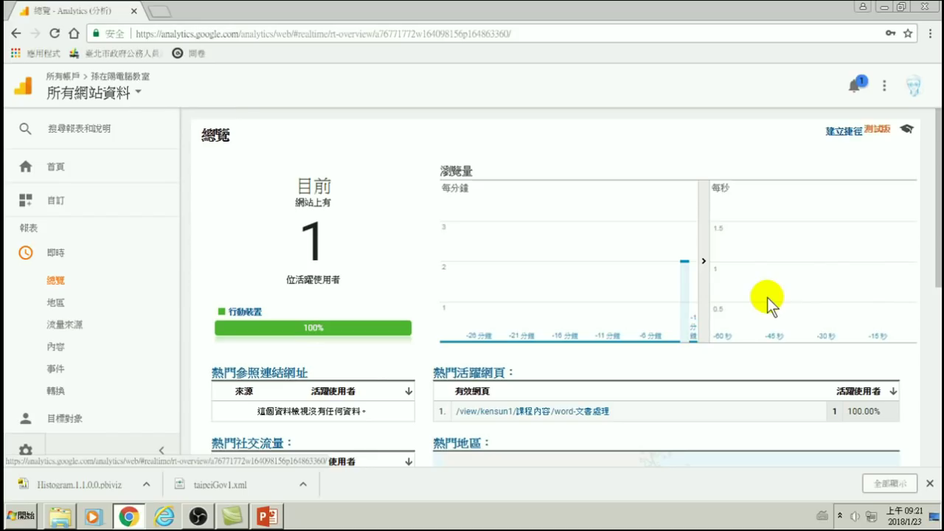
mouse_move(661, 261)
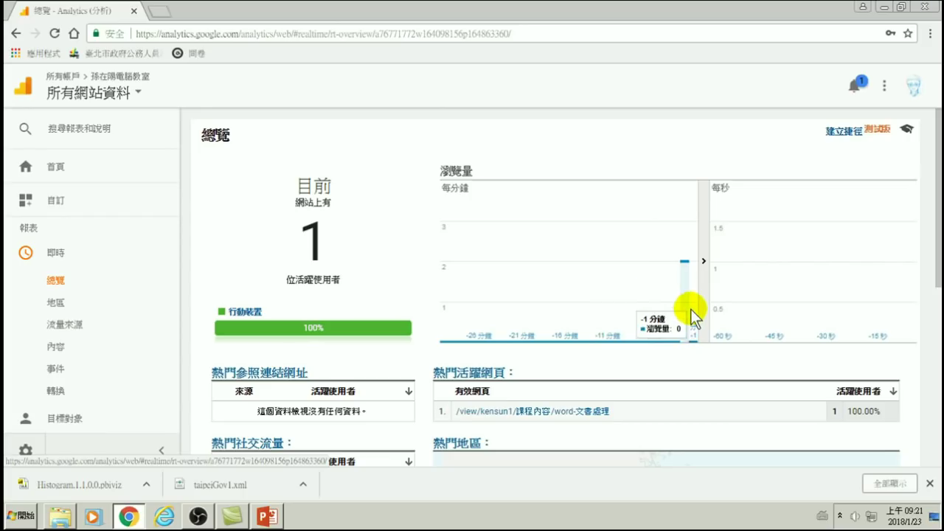
scroll(566, 372, down, 2)
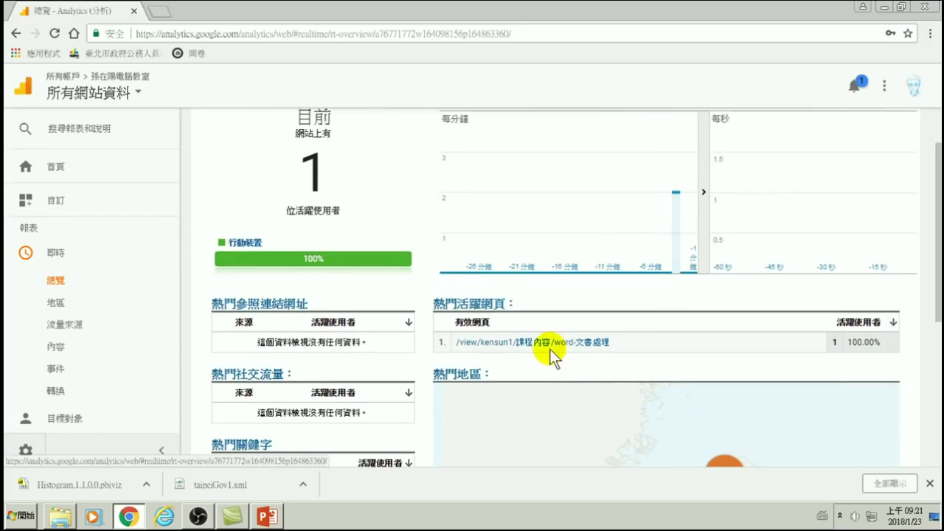
scroll(573, 346, down, 1)
mouse_move(730, 335)
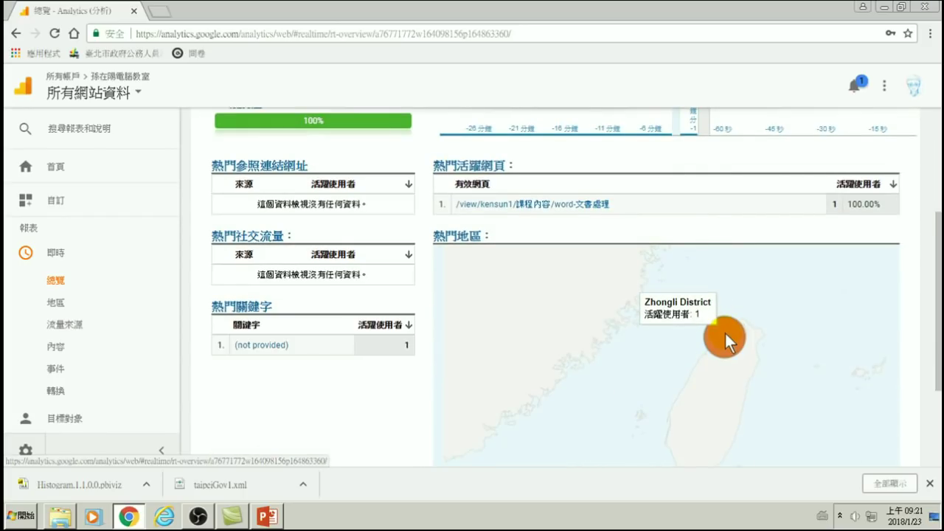
scroll(666, 321, up, 2)
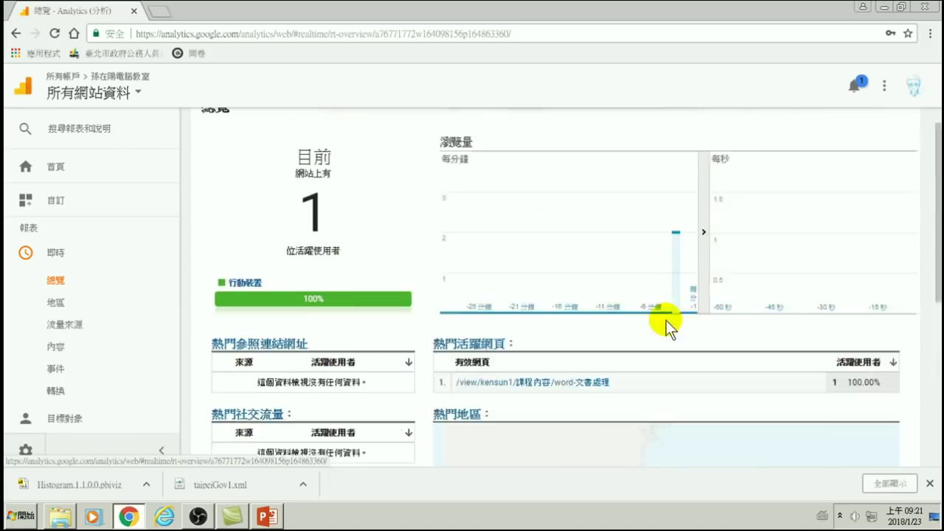
scroll(665, 321, down, 1)
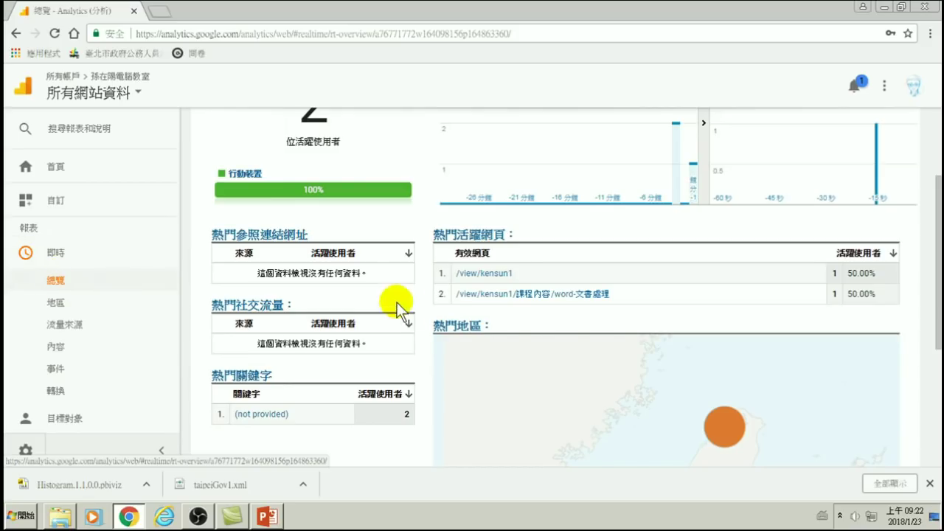
scroll(563, 305, up, 2)
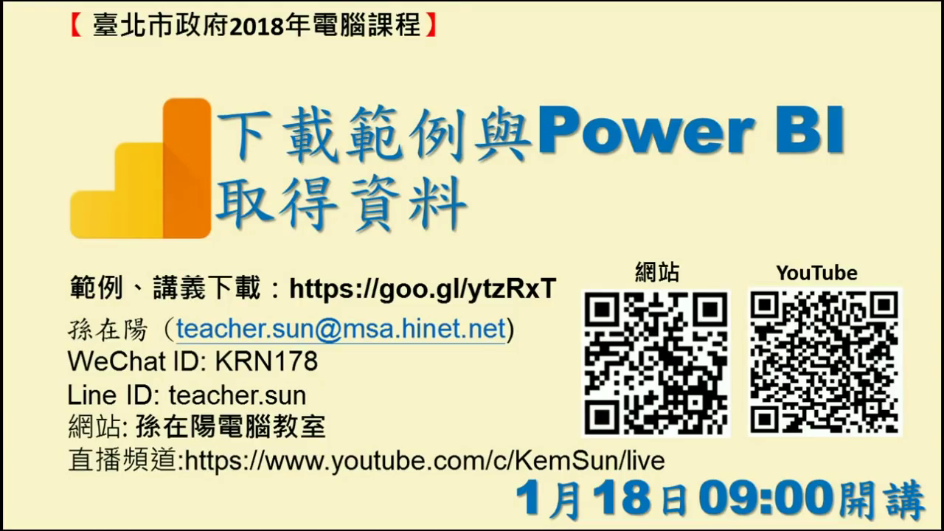
click(276, 30)
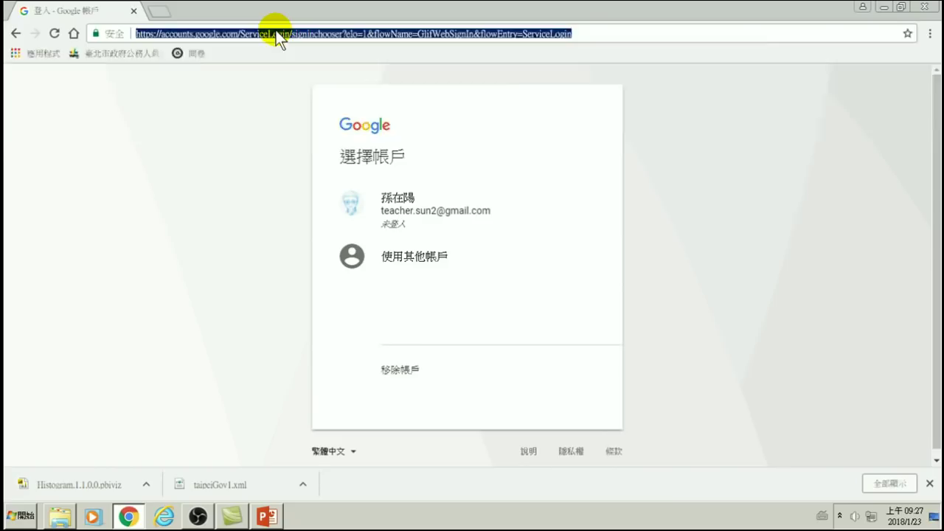
text(w)
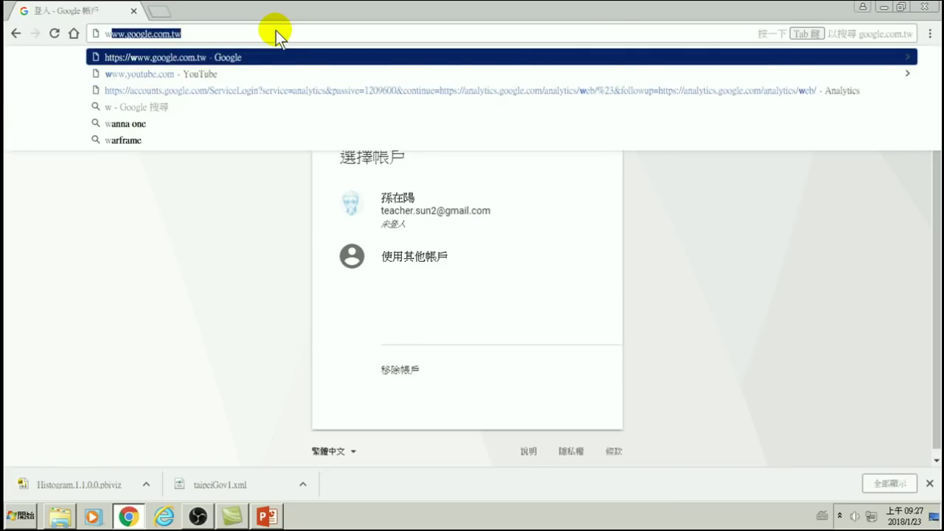
key(BackSpace)
key(BackSpace)
text(https://)
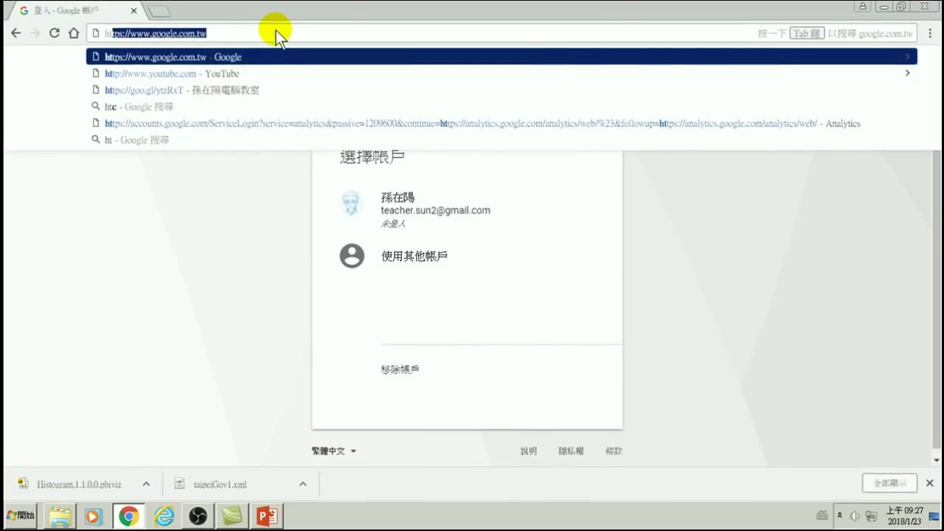
click(267, 516)
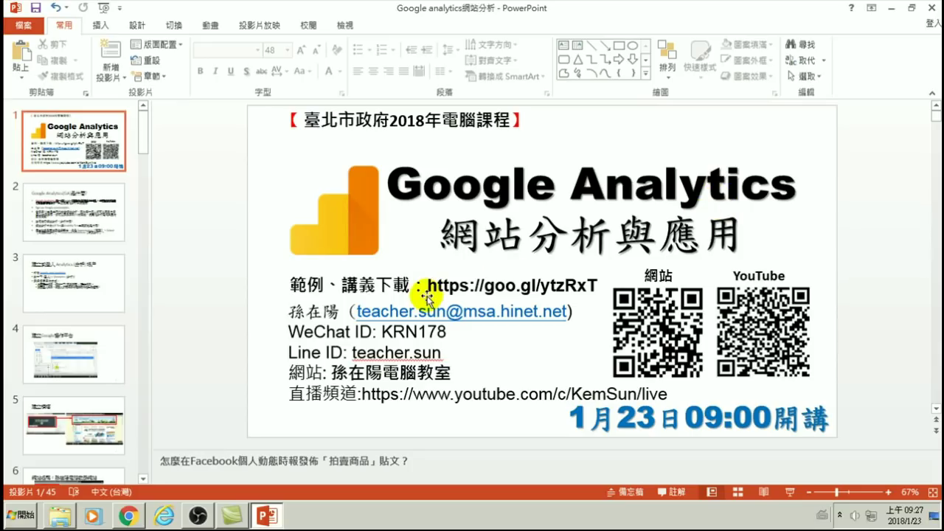
drag(430, 284, 604, 285)
key(ctrl+c)
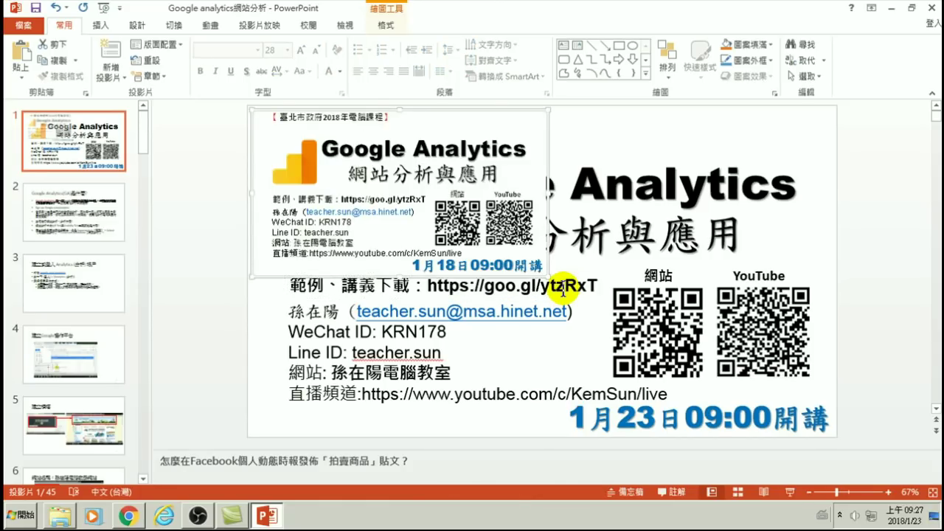
key(ctrl+z)
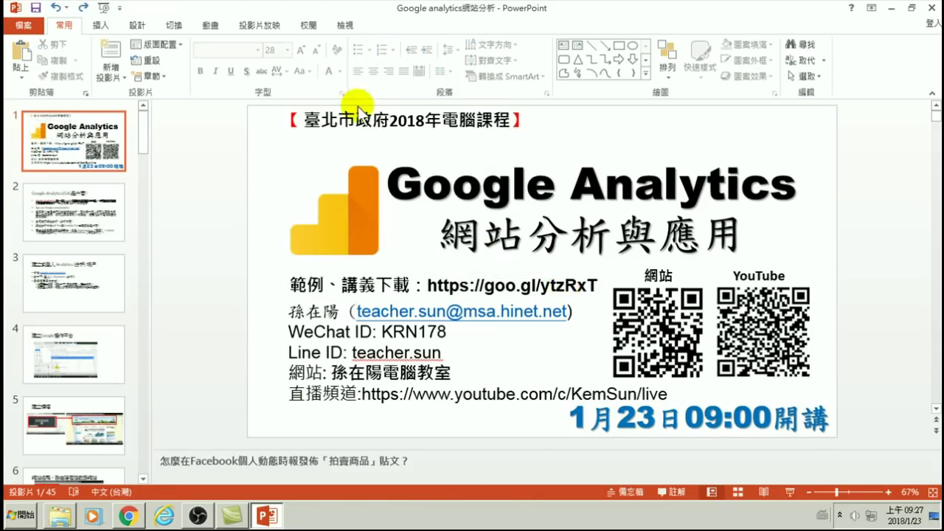
drag(427, 286, 597, 299)
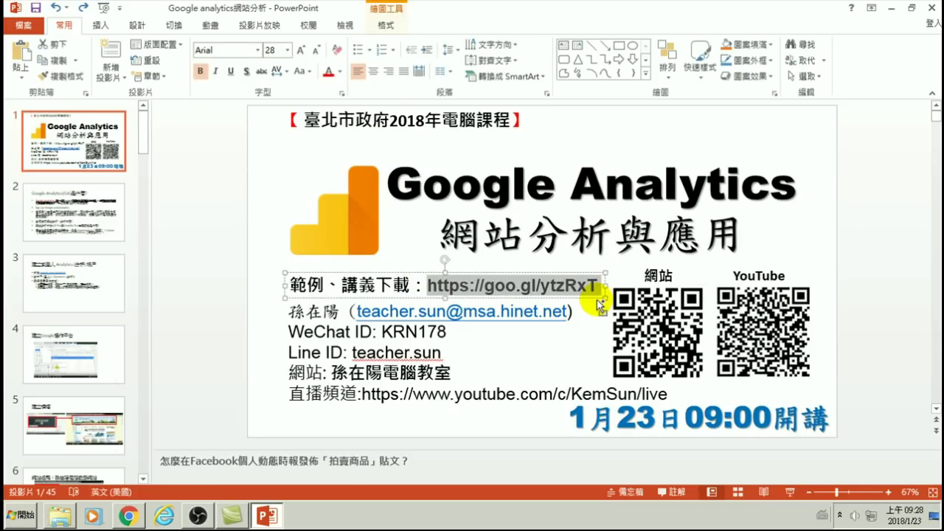
click(892, 7)
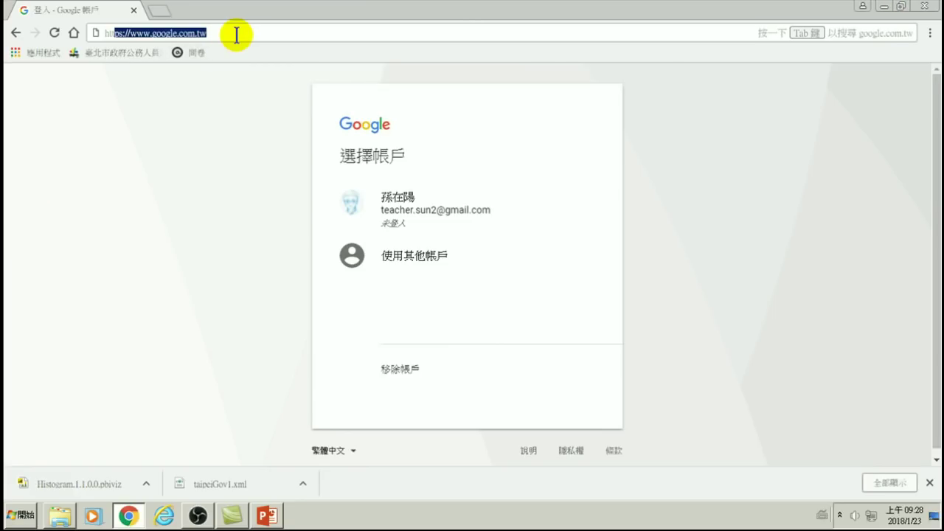
key(ctrl+v)
key(Return)
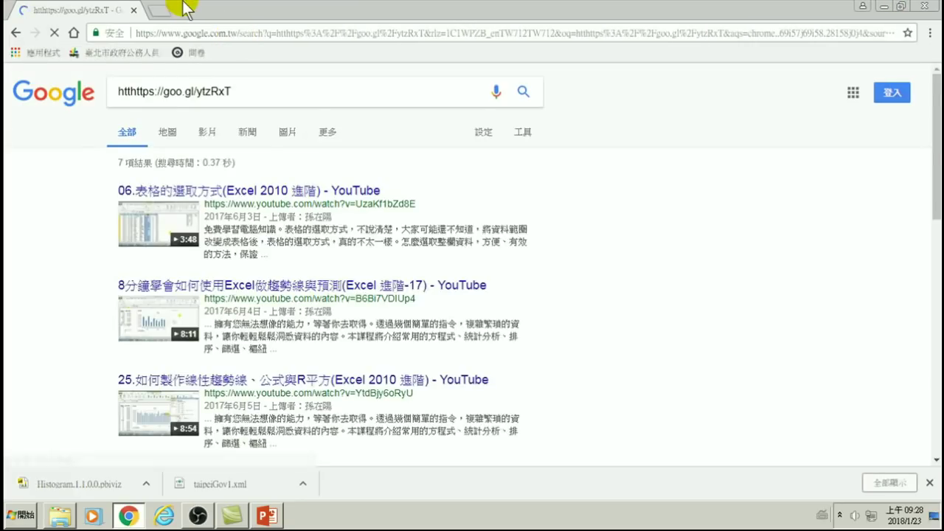
click(259, 33)
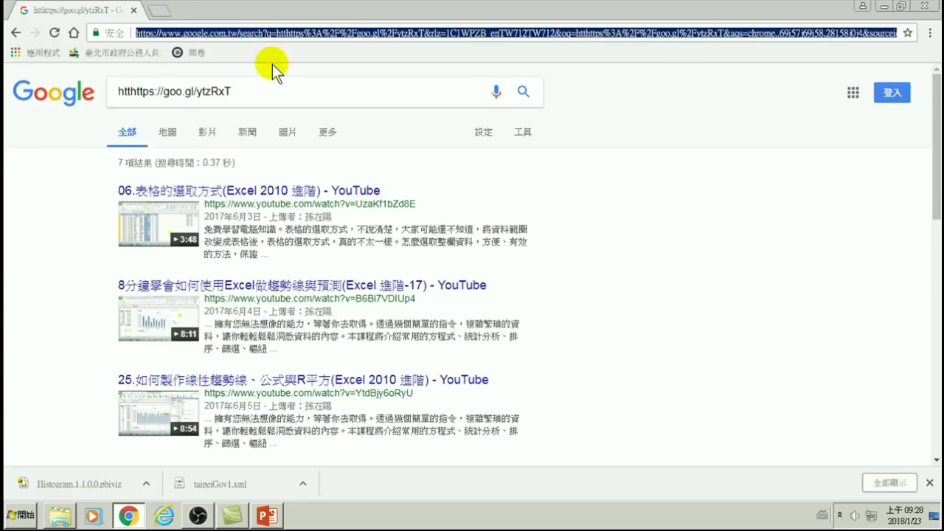
key(ctrl+v)
key(BackSpace)
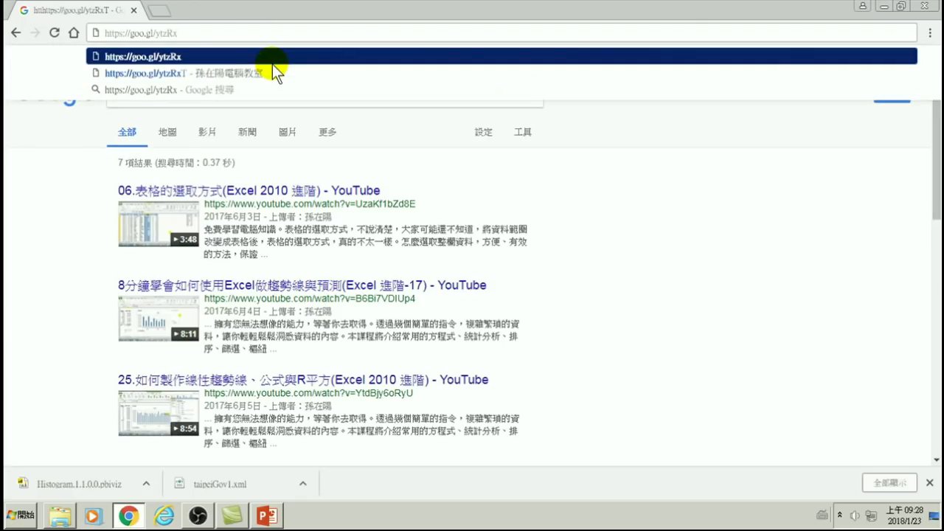
text(T)
key(Return)
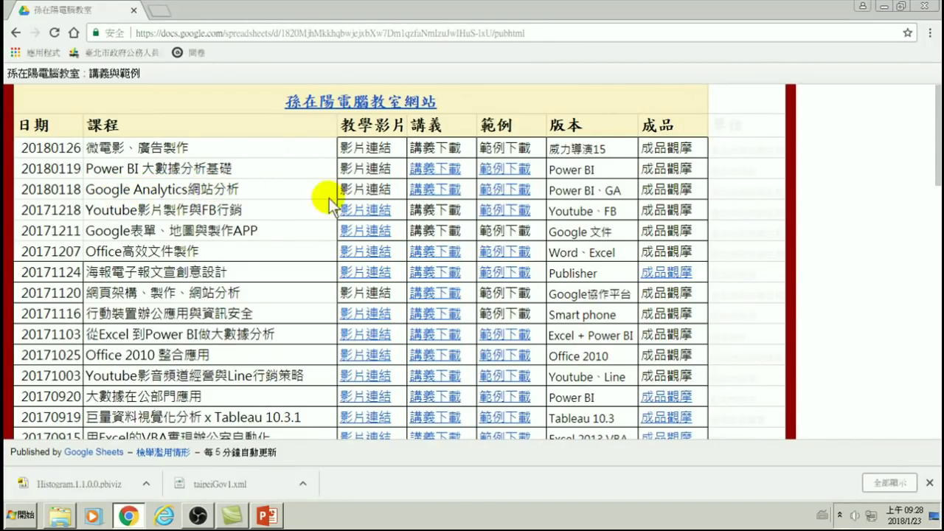
Open the 20180118 course's 範例下載 Drive folder and dismiss the welcome notice
click(499, 187)
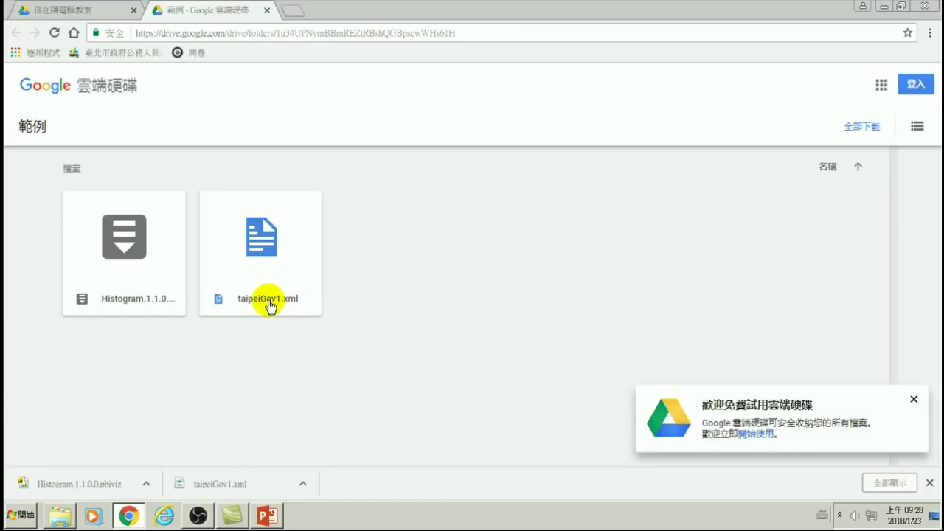
mouse_move(249, 236)
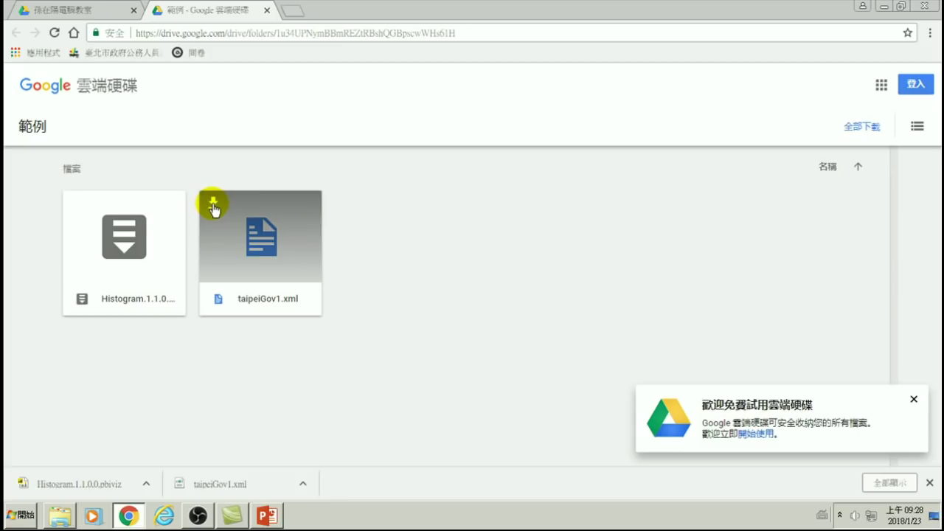
click(914, 400)
In Explorer, browse from Downloads to D:\20180118 and confirm taipeiGov1 is there
click(60, 515)
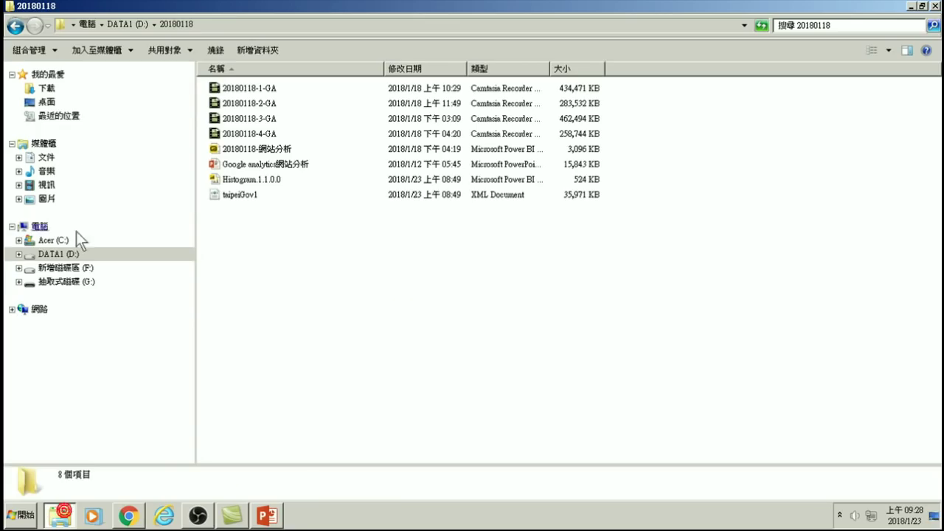
click(46, 87)
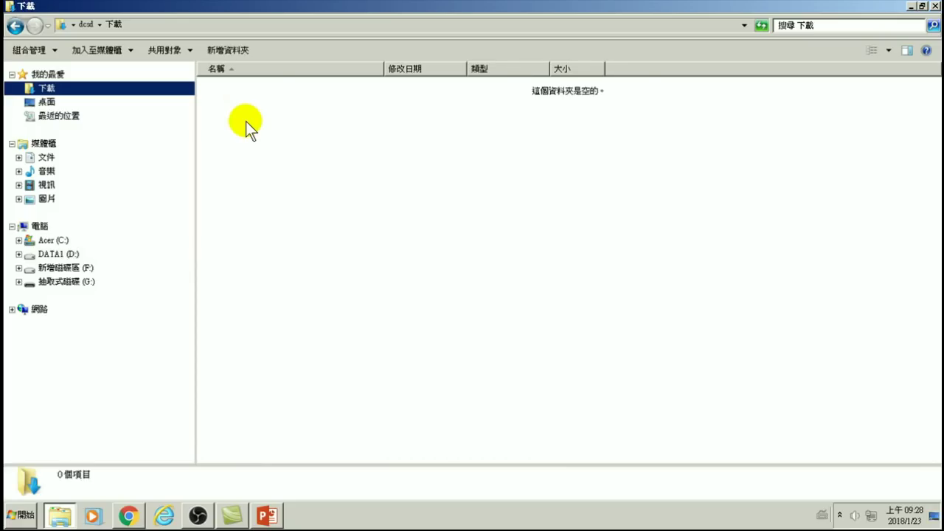
click(59, 254)
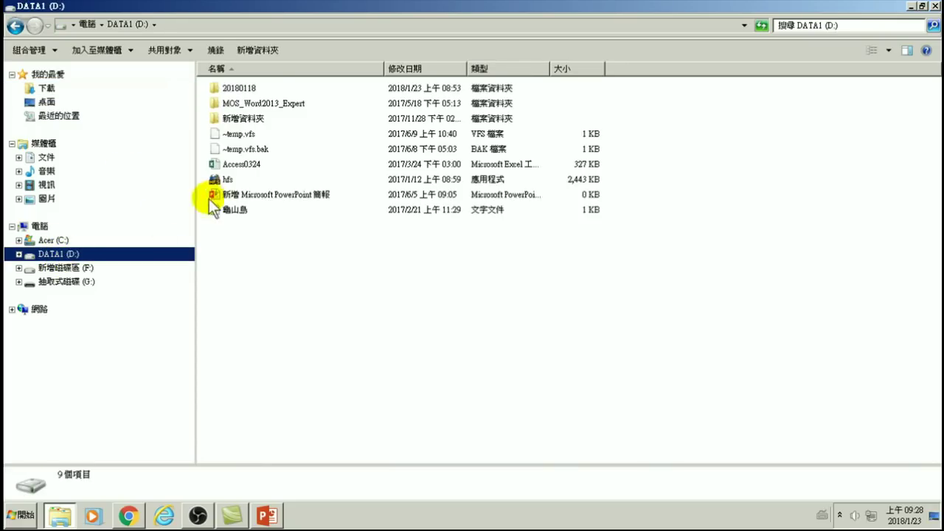
click(240, 87)
double_click(229, 89)
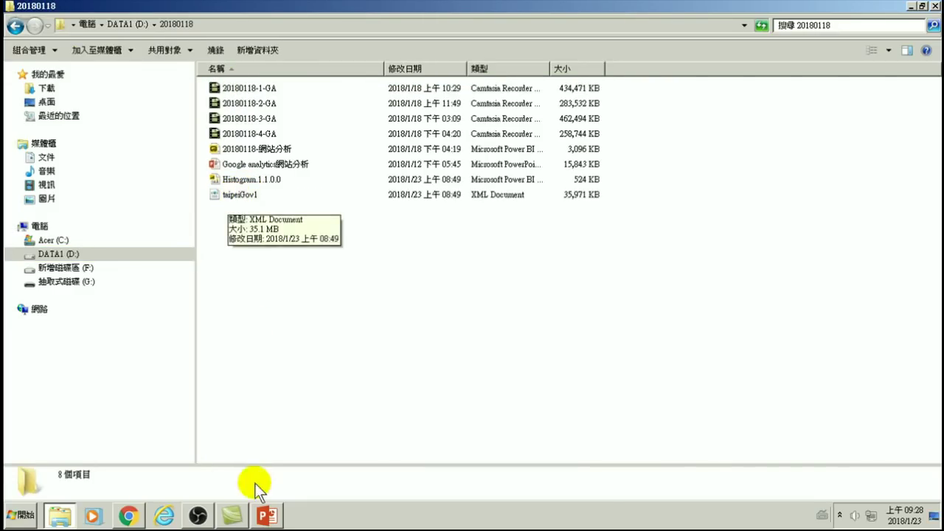
Minimize Explorer and Chrome to reveal the desktop, clearing the icon selection
click(913, 6)
click(883, 6)
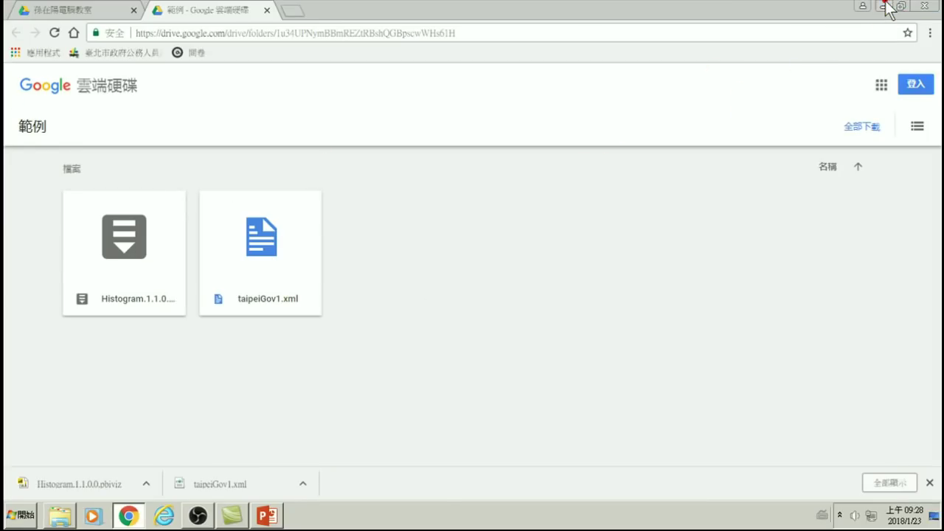
click(299, 231)
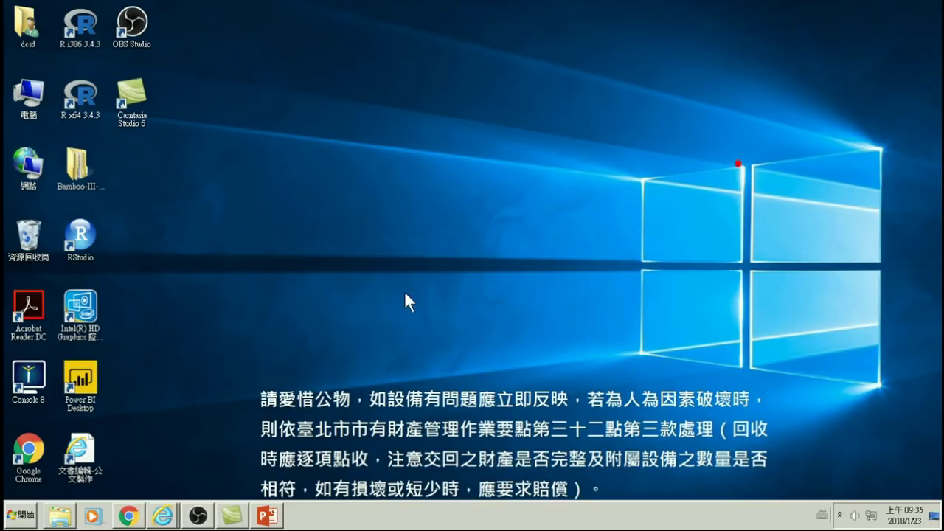
Launch Power BI Desktop from its desktop shortcut
click(288, 310)
double_click(83, 382)
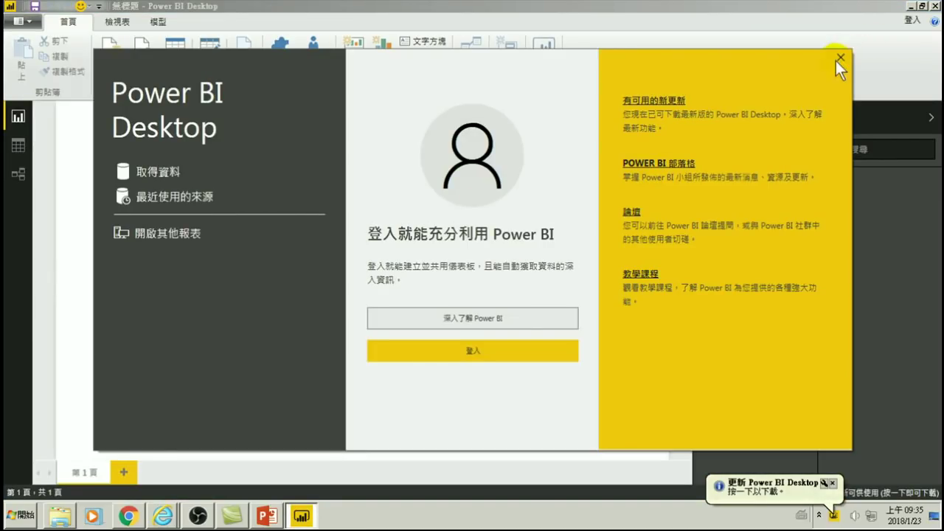
Close the welcome screen, try the Web source and cancel, then open Get Data > More…
click(839, 57)
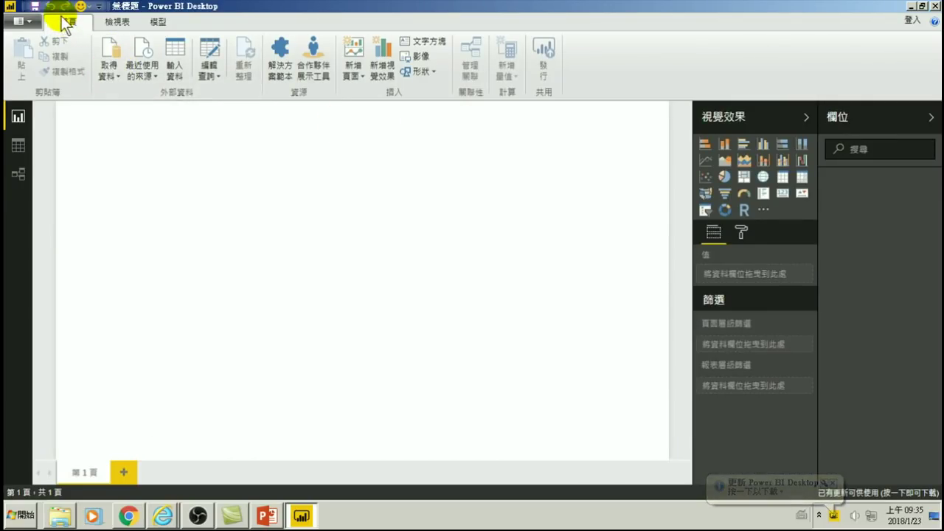
click(108, 71)
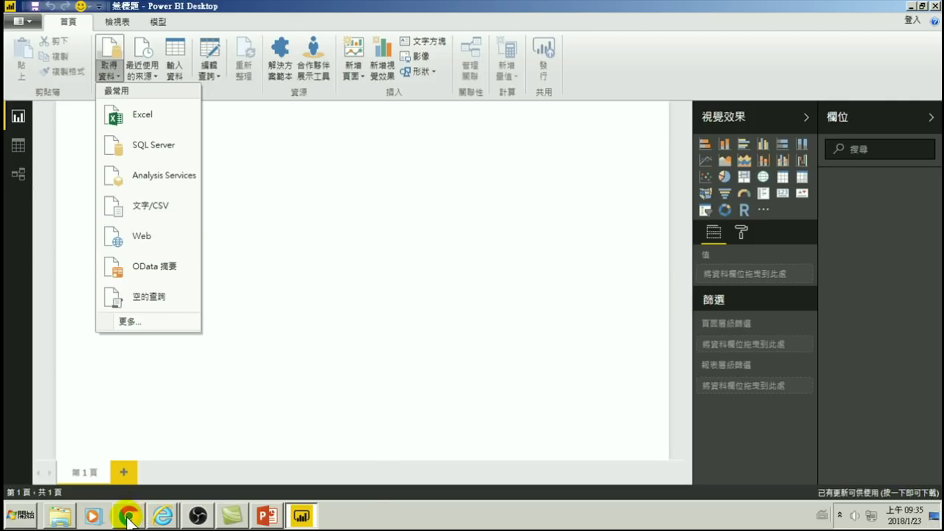
mouse_move(130, 521)
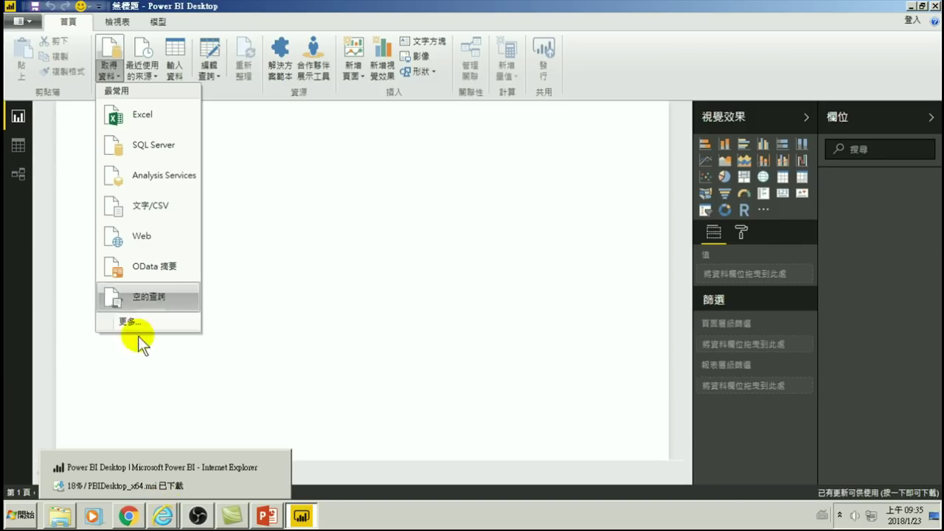
click(137, 233)
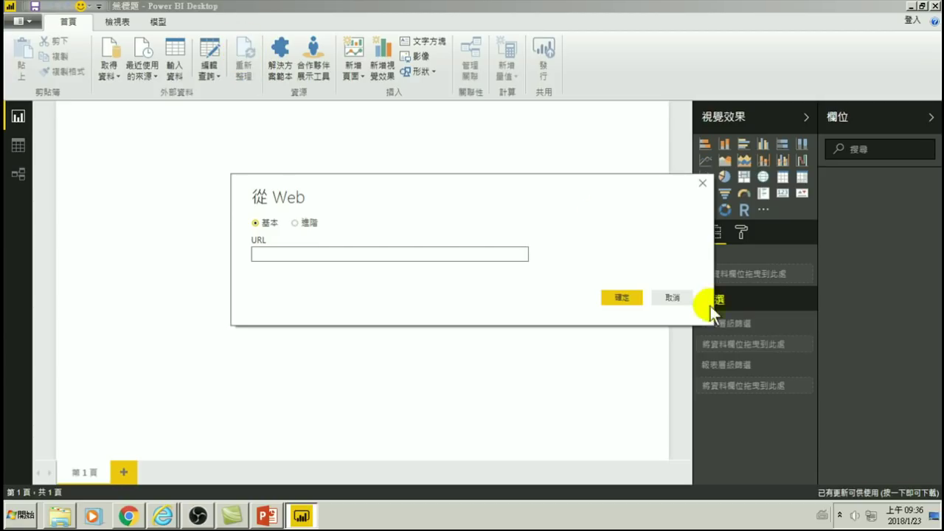
click(673, 298)
click(107, 65)
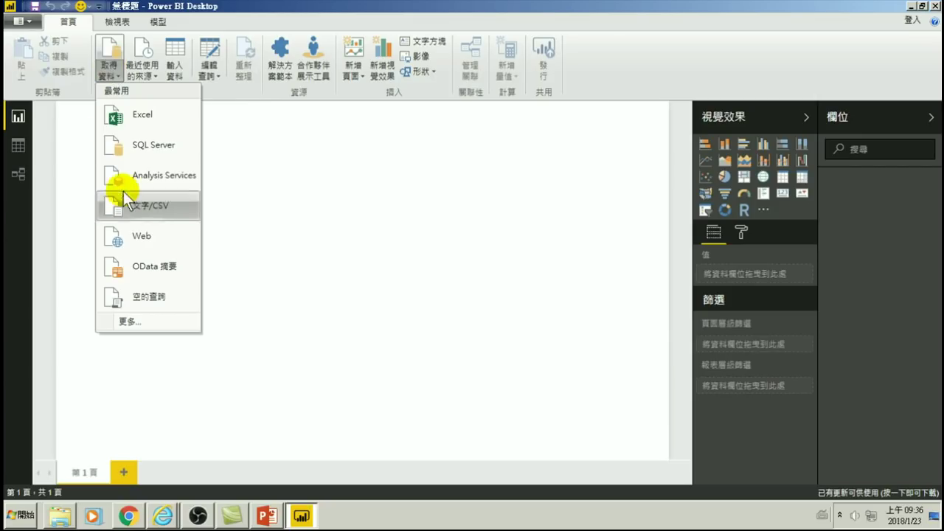
click(130, 319)
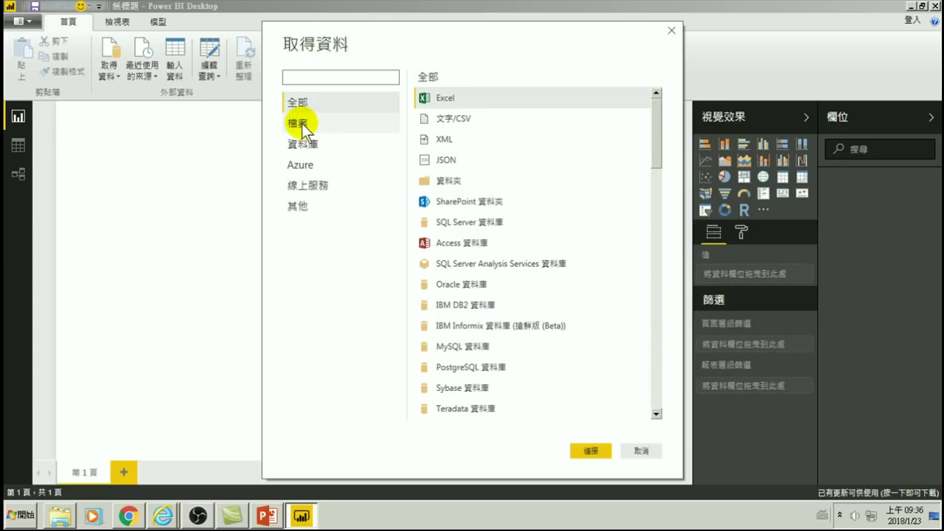
In the Get Data dialog, choose the File category's XML connector and connect
click(301, 123)
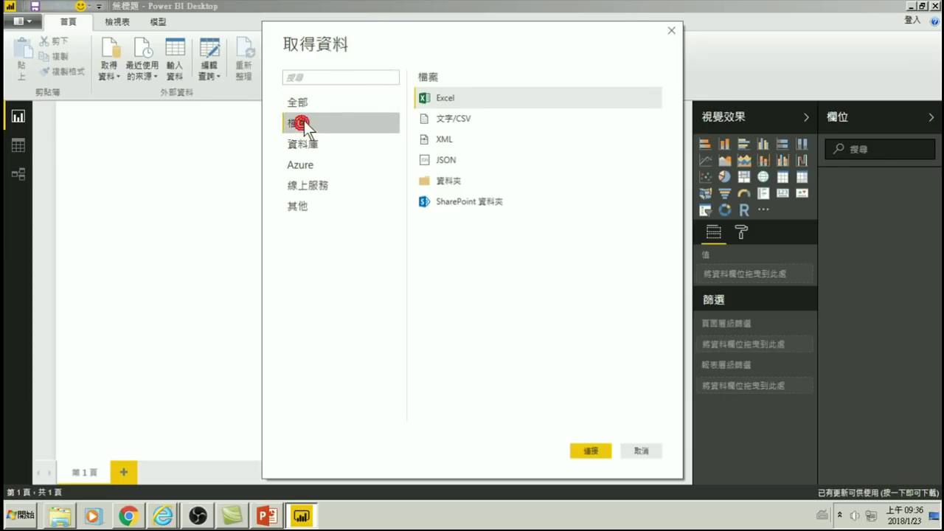
click(449, 139)
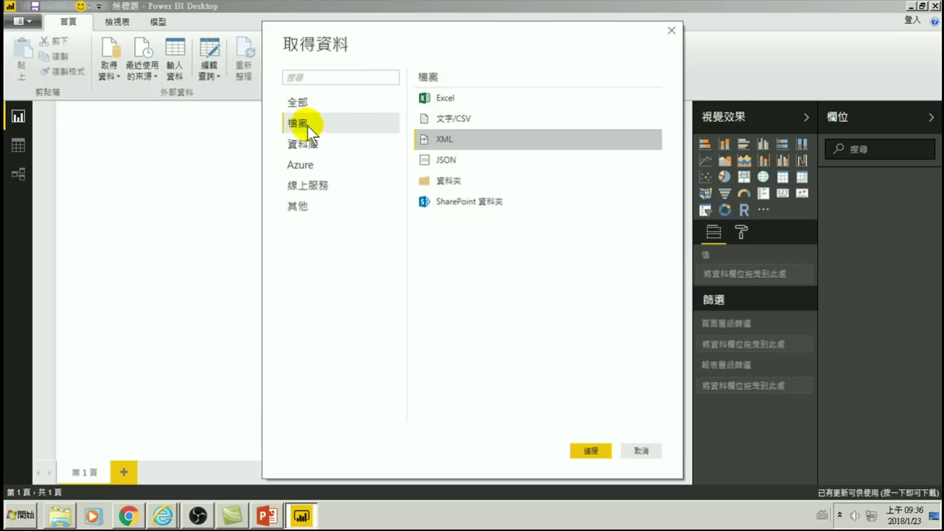
click(439, 137)
click(592, 451)
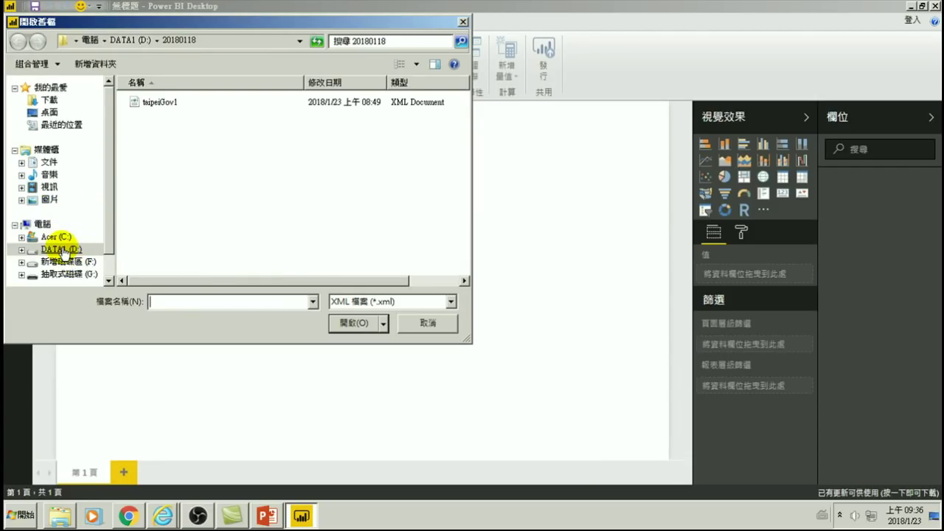
Open taipeiGov1 from the D:\20180118 folder as the data source
click(67, 253)
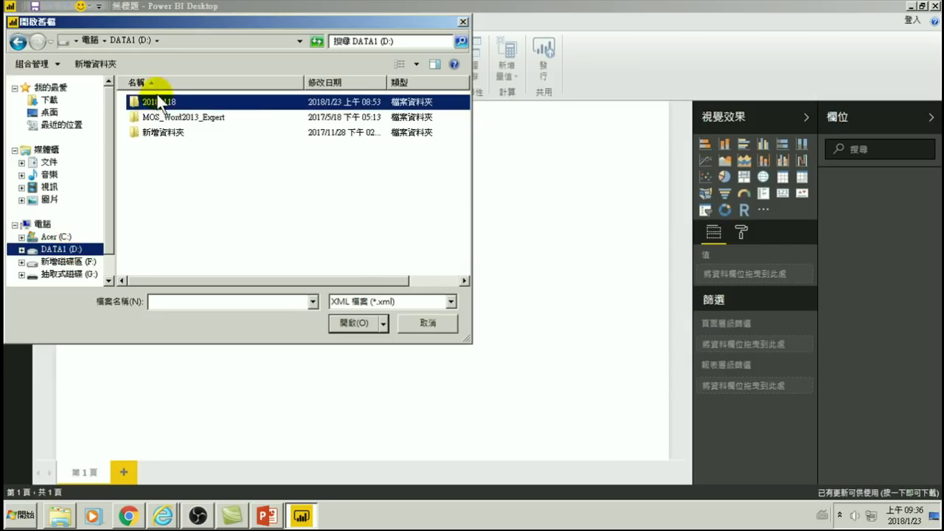
double_click(153, 102)
click(163, 103)
click(348, 325)
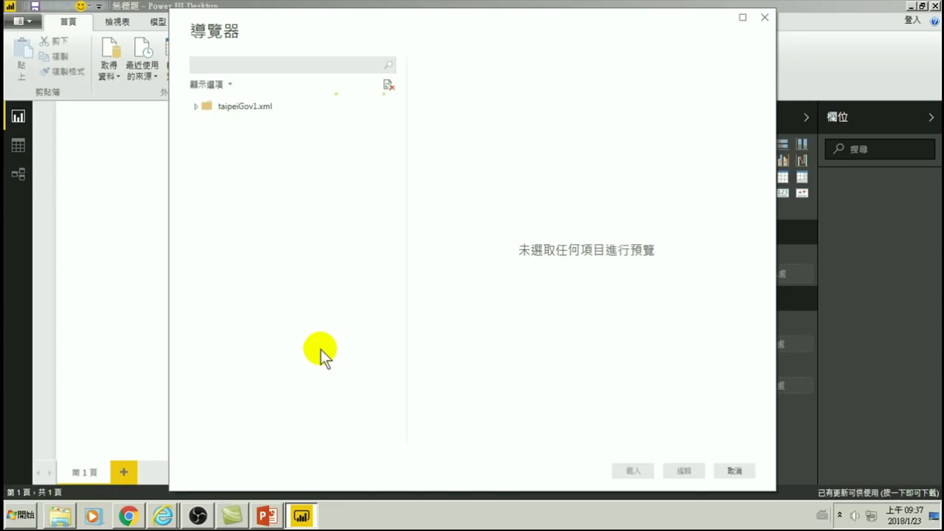
Expand taipeiGov1.xml in the Navigator, select datas, and tick its nested data table
click(195, 107)
click(196, 109)
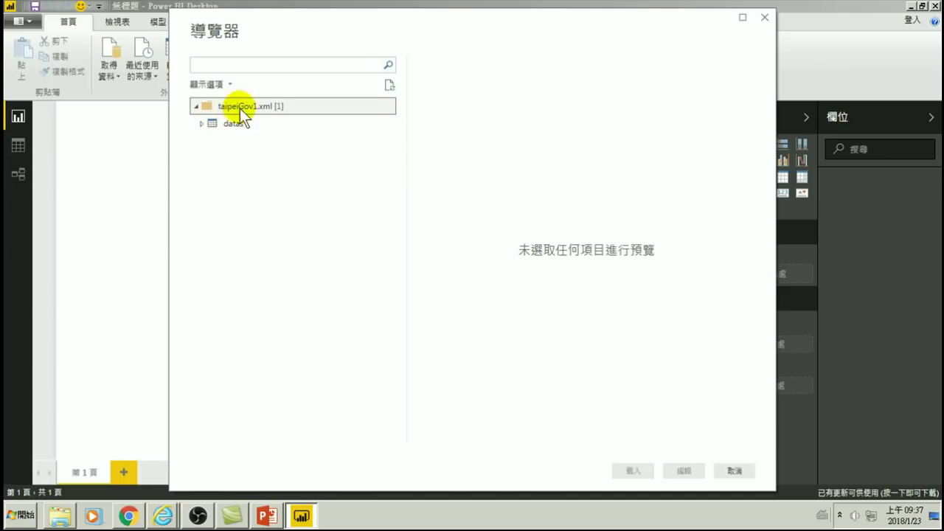
click(200, 124)
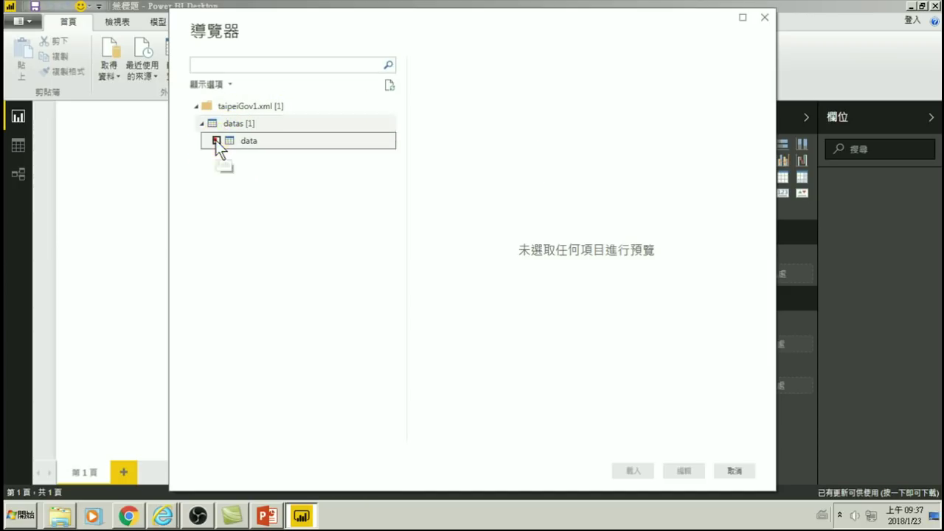
click(217, 140)
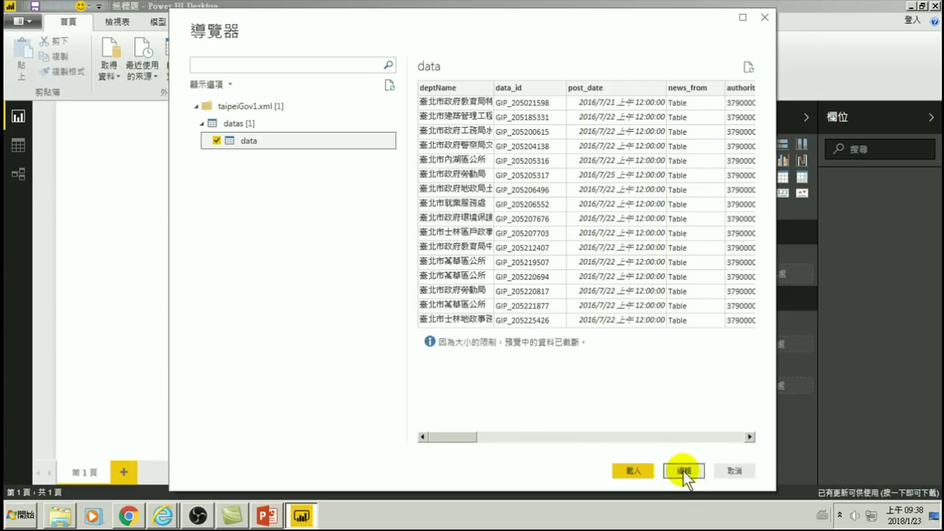
Load the data table from the Navigator, then open the Home ribbon's Get Data dropdown
click(631, 470)
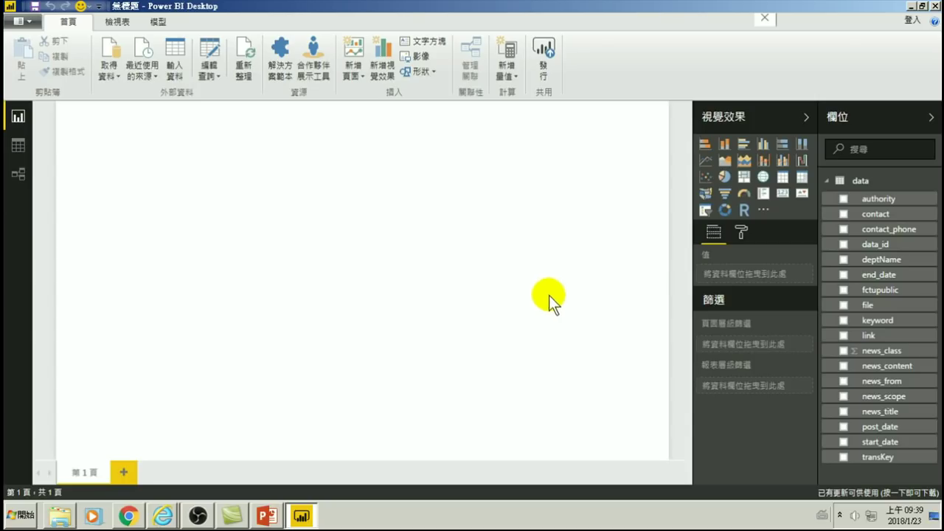
click(115, 74)
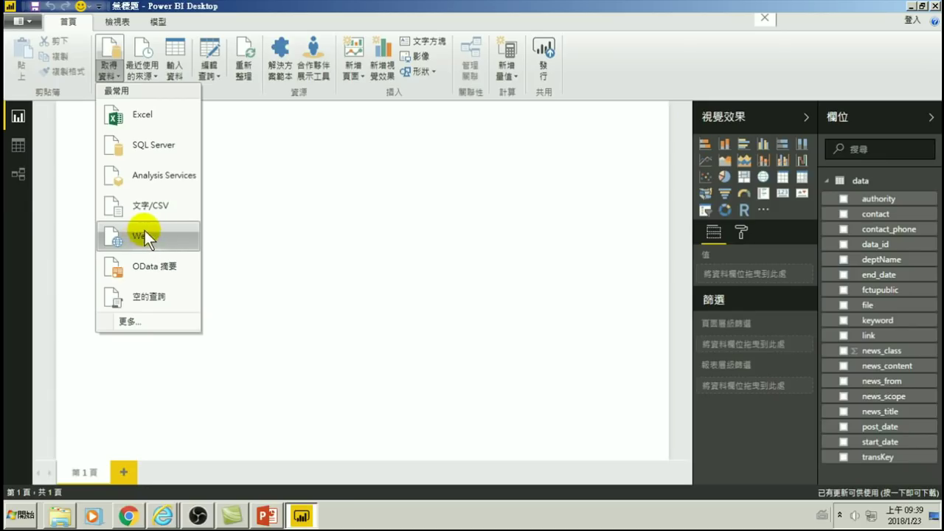
click(357, 345)
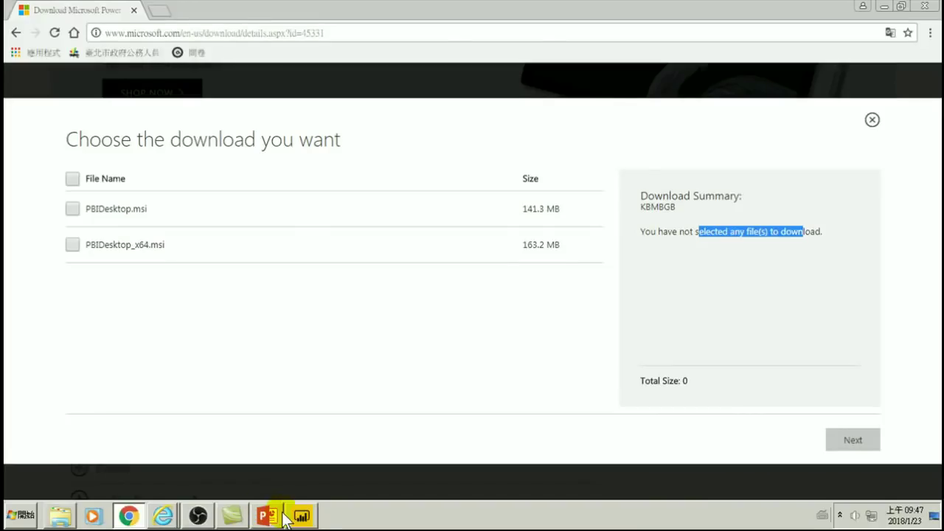
Switch from the PowerPoint slide back to Power BI Desktop via the taskbar
click(301, 516)
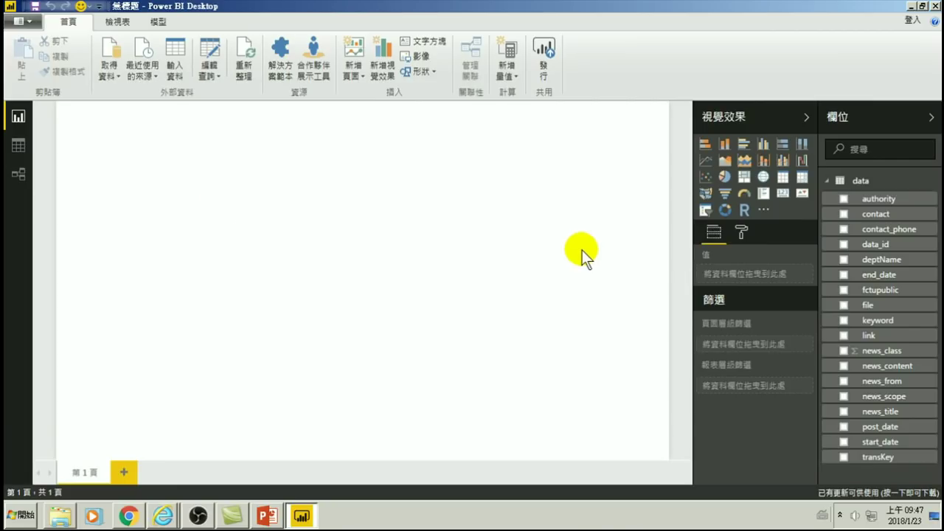
Switch to Data view to see the table's 16,479 rows and columns
click(21, 144)
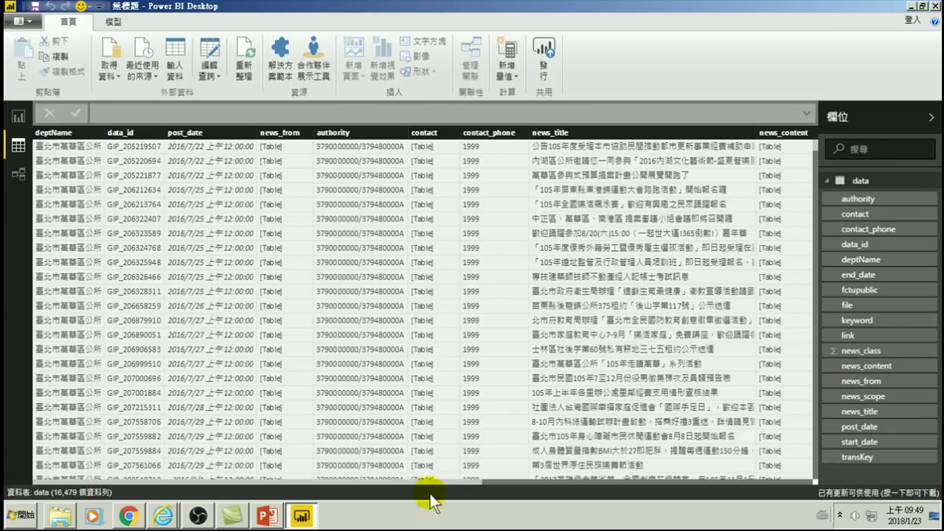
drag(433, 481, 688, 475)
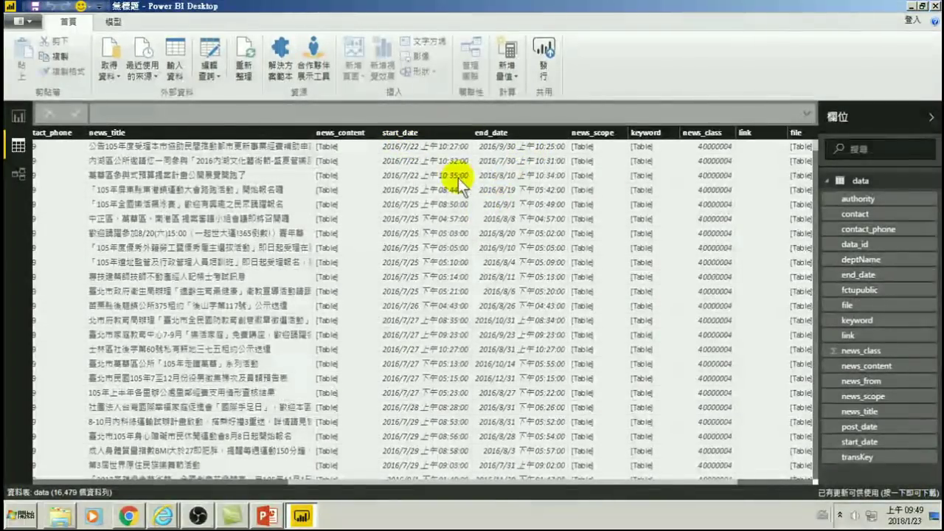
drag(585, 482, 328, 480)
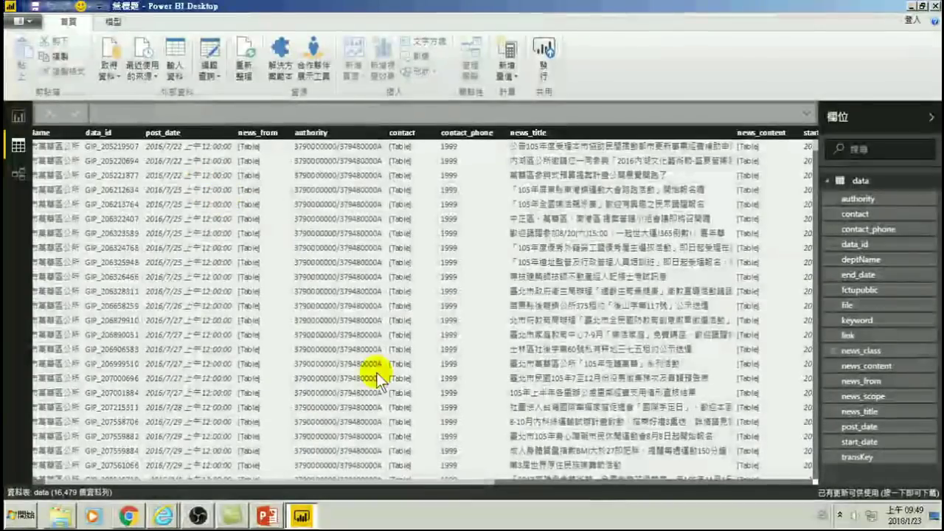
drag(401, 482, 737, 435)
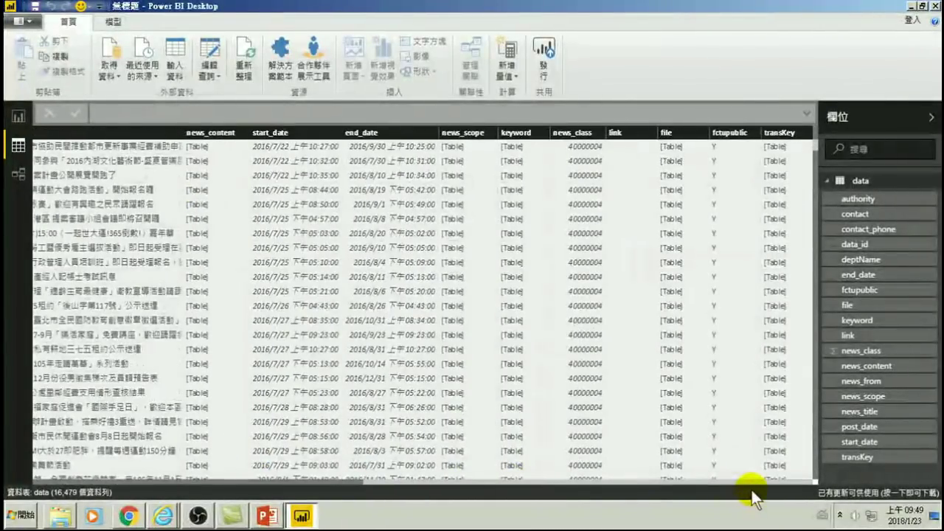
click(383, 132)
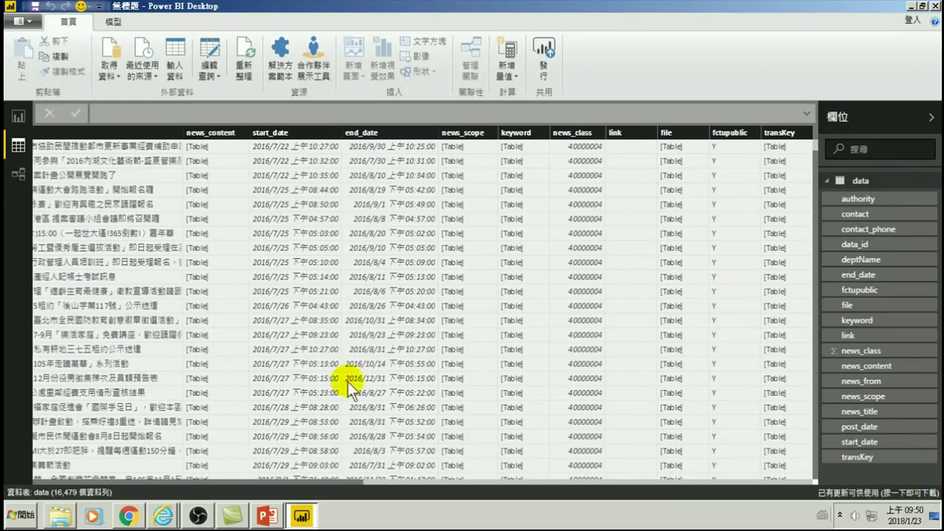
drag(385, 480, 58, 484)
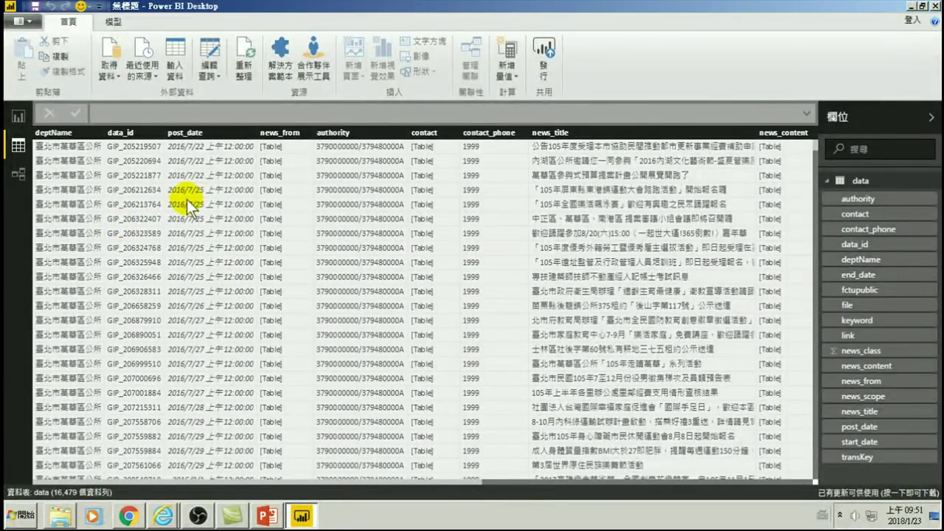
mouse_move(129, 515)
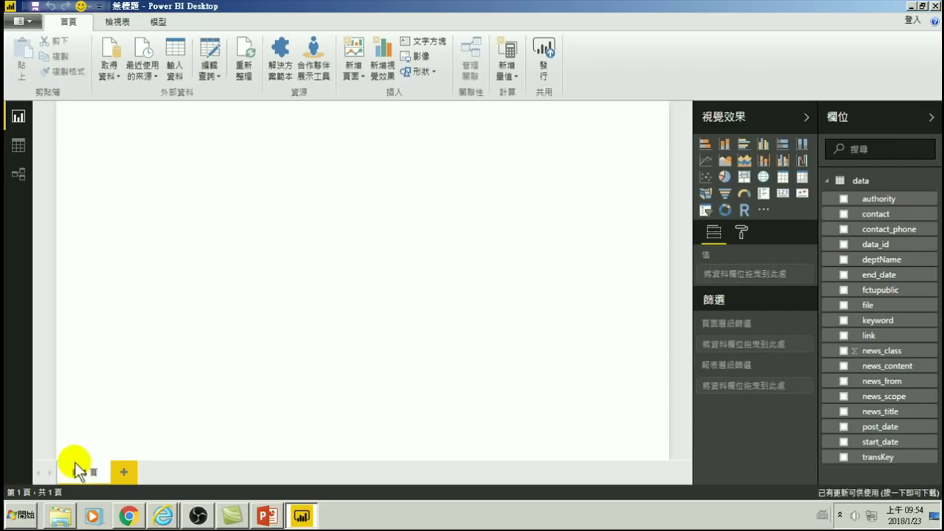
click(16, 146)
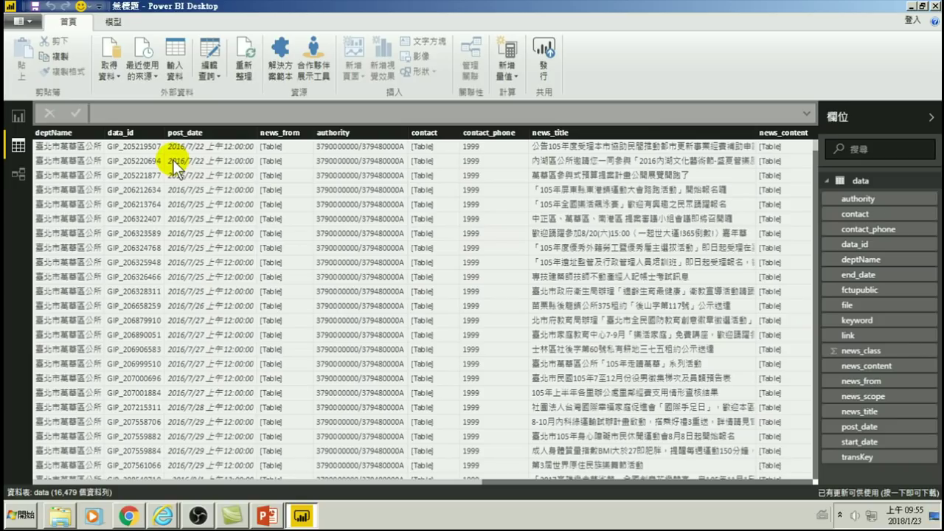
click(16, 110)
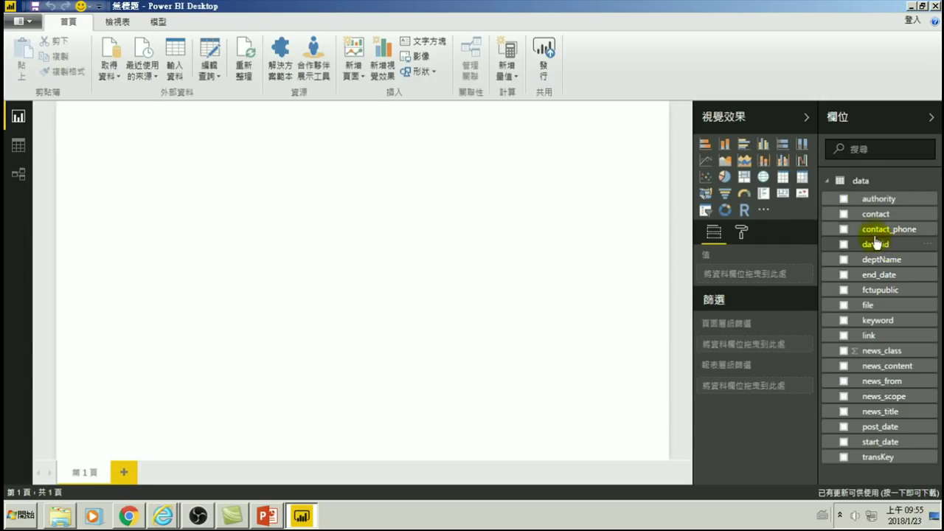
Create a post_date column chart, enlarge it, and drag news_title into Values as a count
click(844, 427)
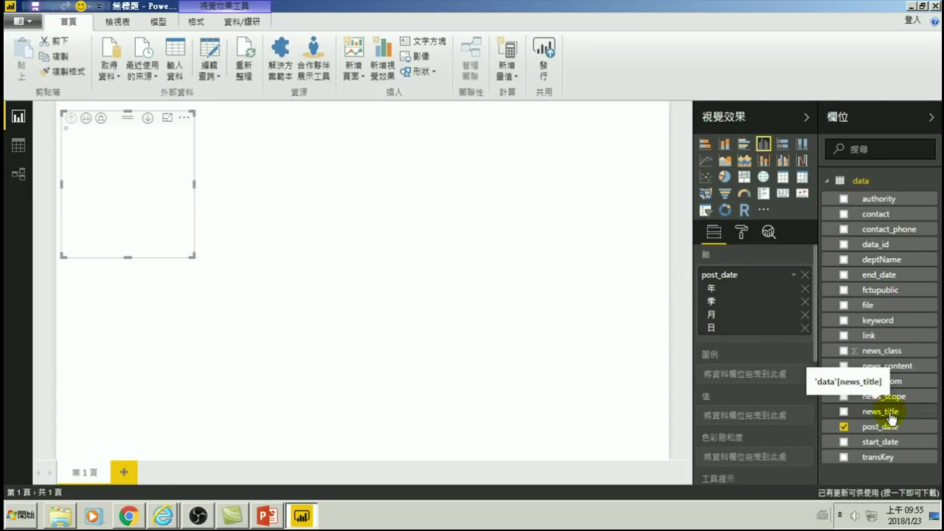
click(843, 412)
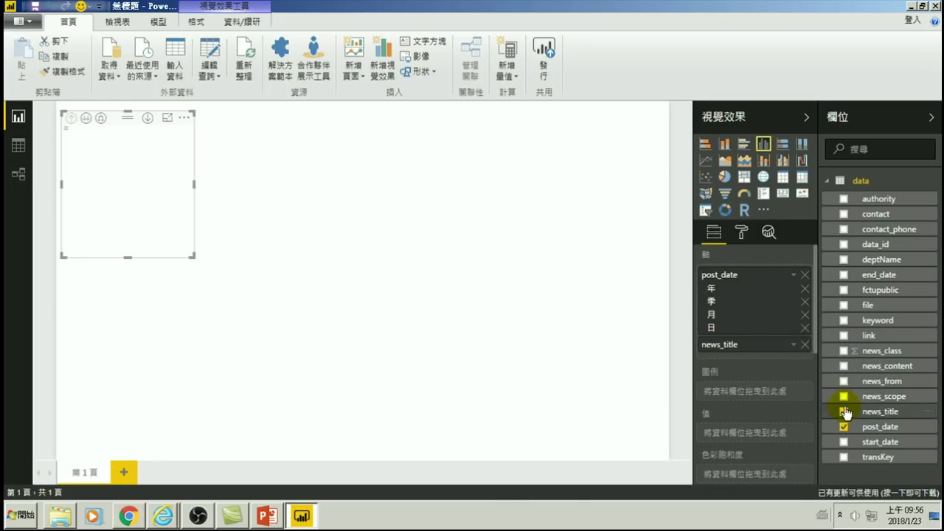
drag(193, 257, 442, 430)
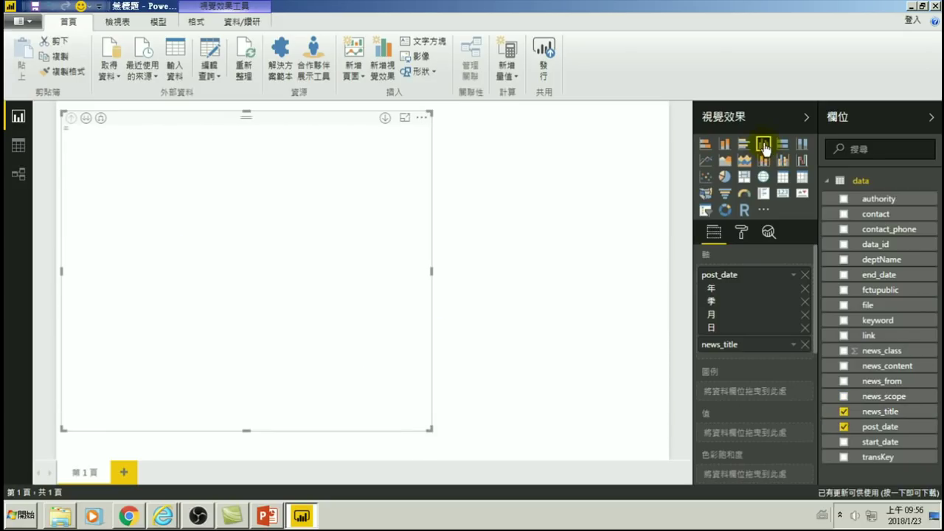
click(844, 412)
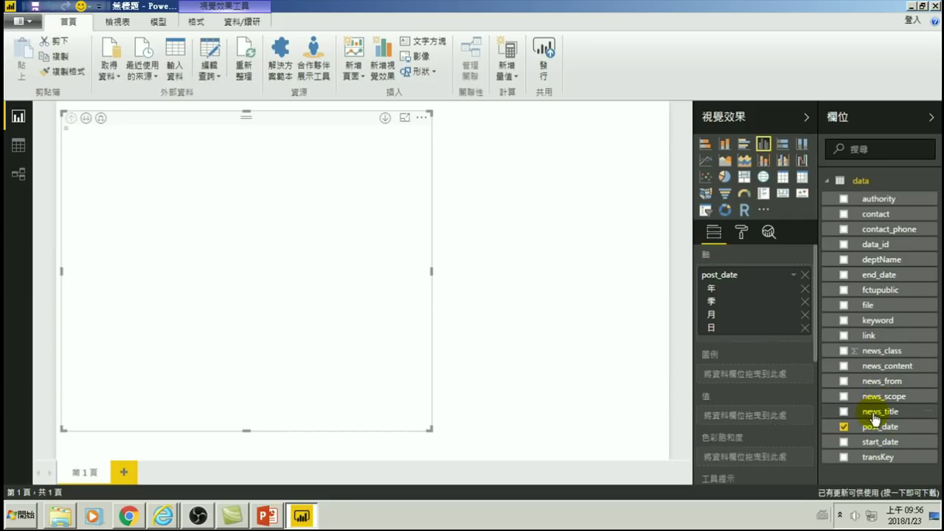
drag(875, 418, 763, 422)
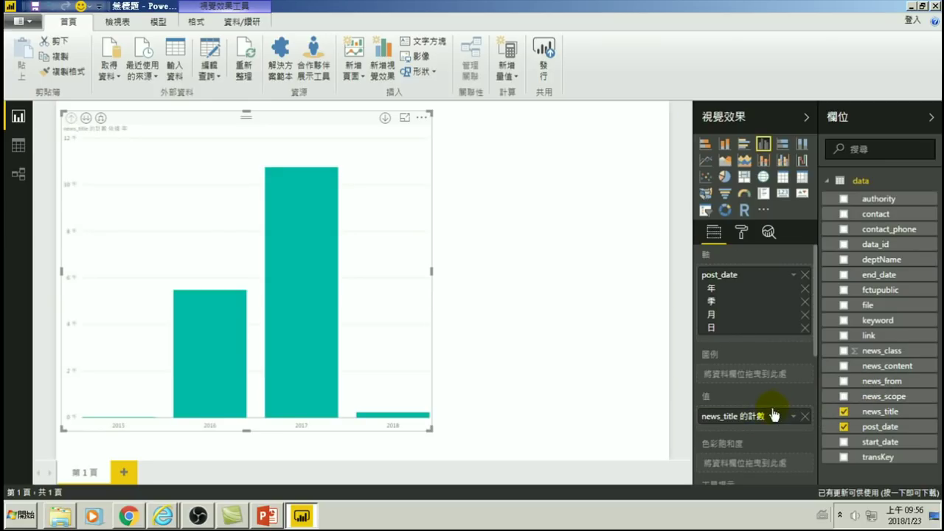
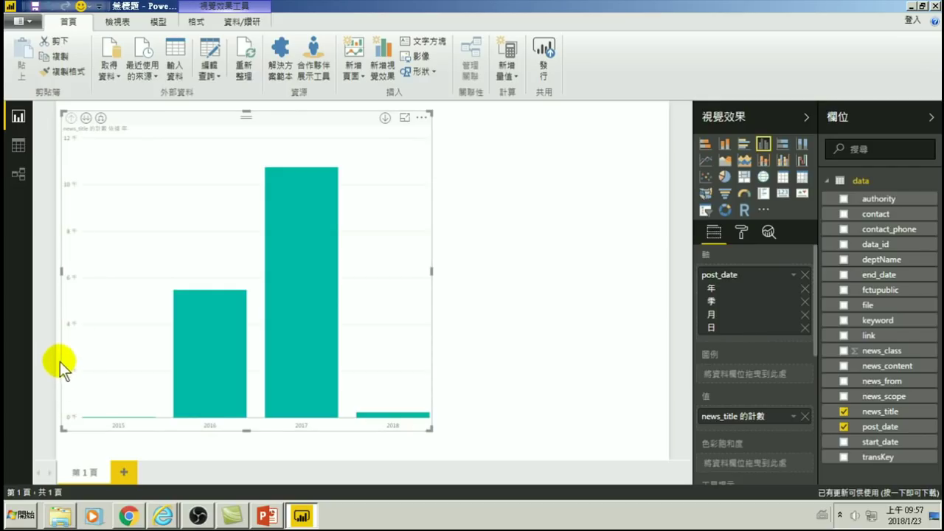
Turn on data labels and make the X axis labels black at text size 16
mouse_move(204, 382)
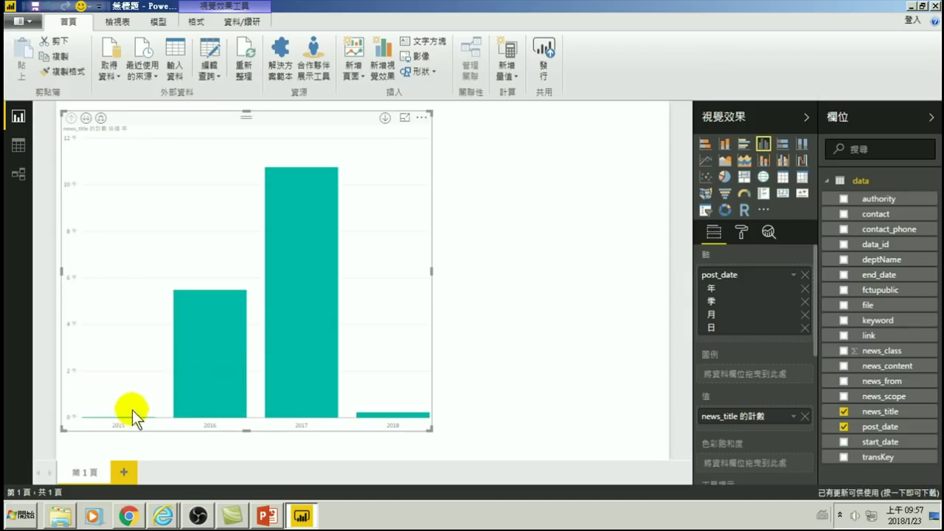
mouse_move(306, 401)
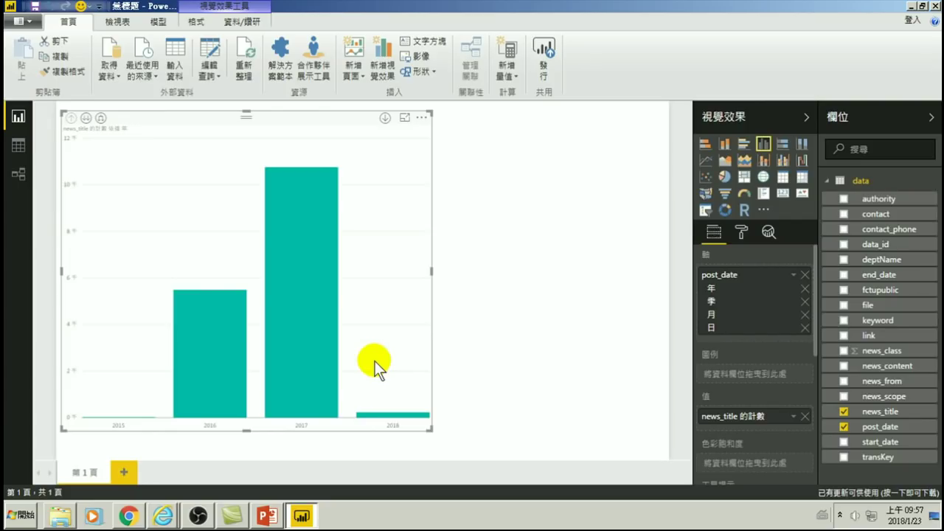
click(742, 233)
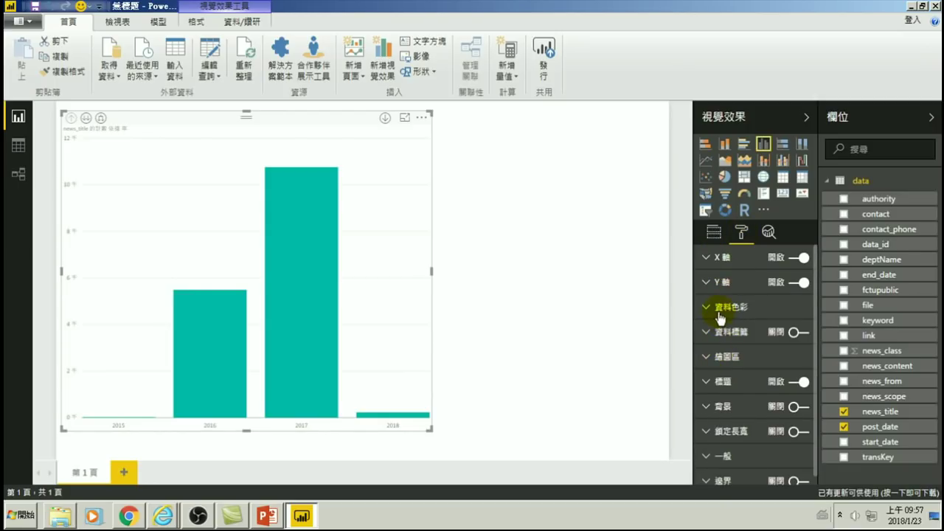
click(797, 333)
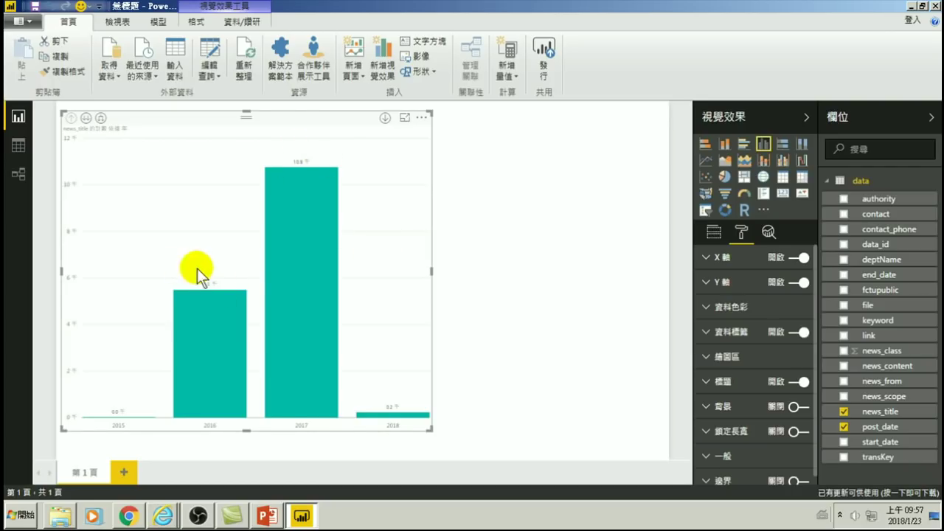
click(707, 258)
click(783, 384)
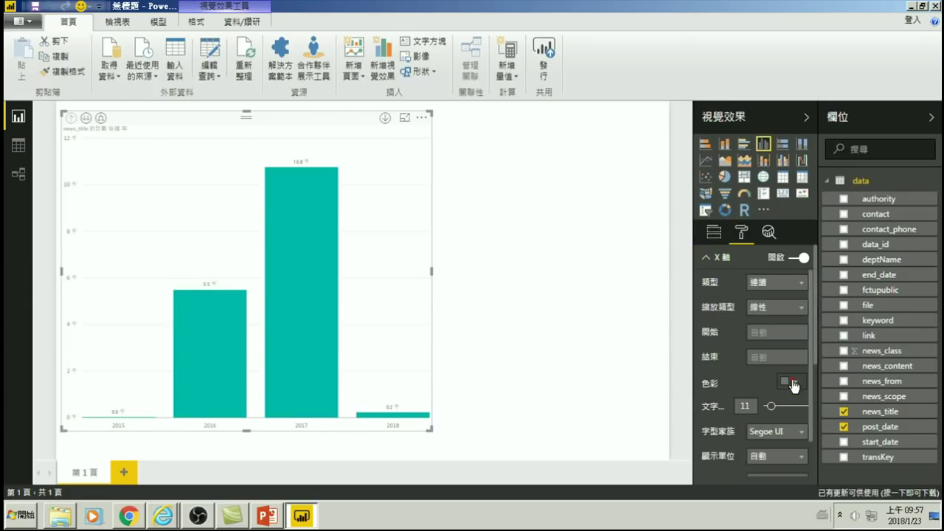
click(706, 414)
drag(773, 410, 778, 410)
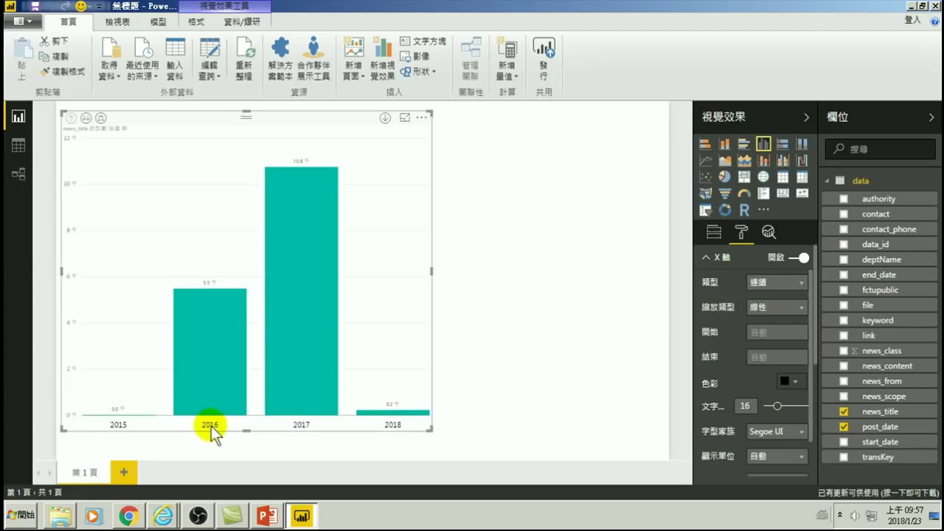
click(73, 299)
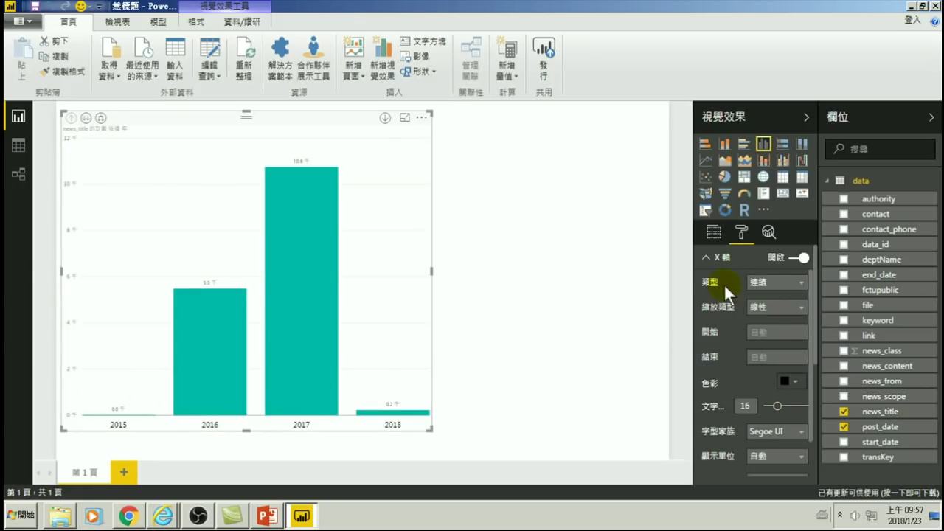
click(707, 257)
Make the Y axis labels black at text size 18
click(710, 284)
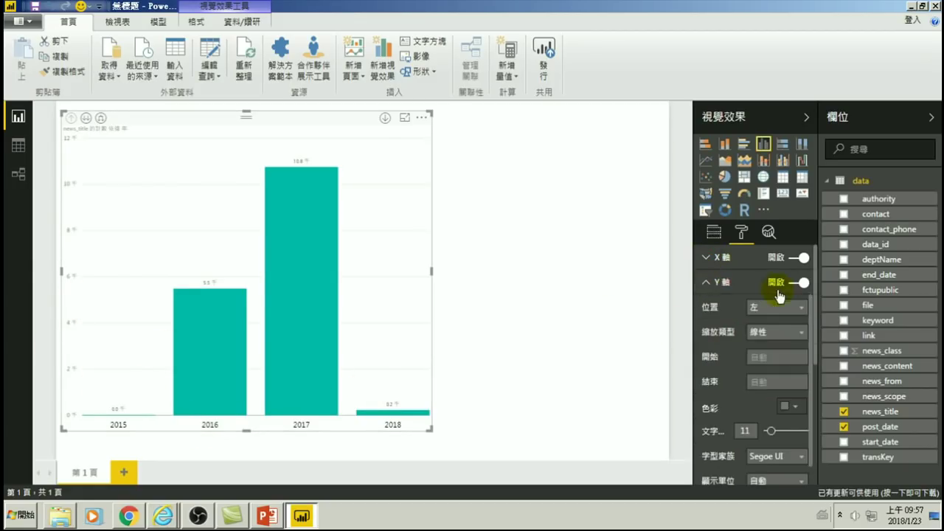
drag(770, 431, 780, 435)
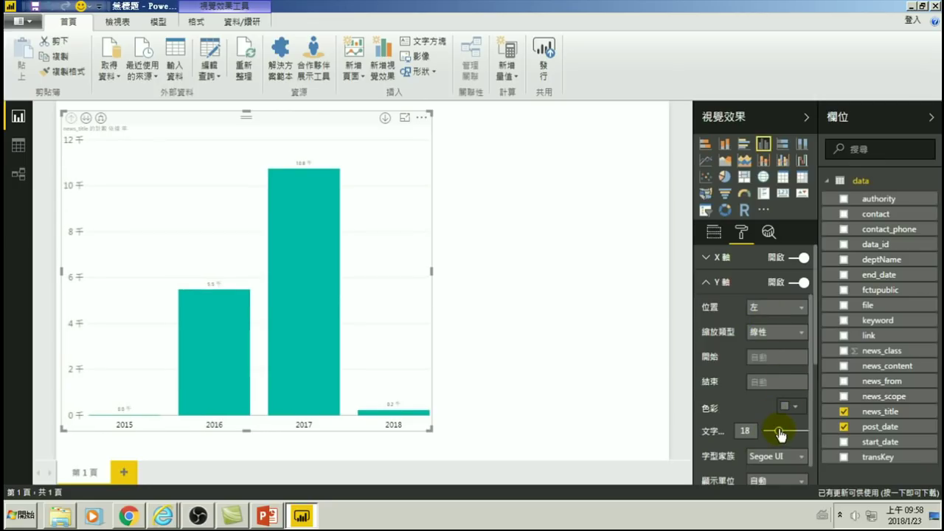
click(791, 407)
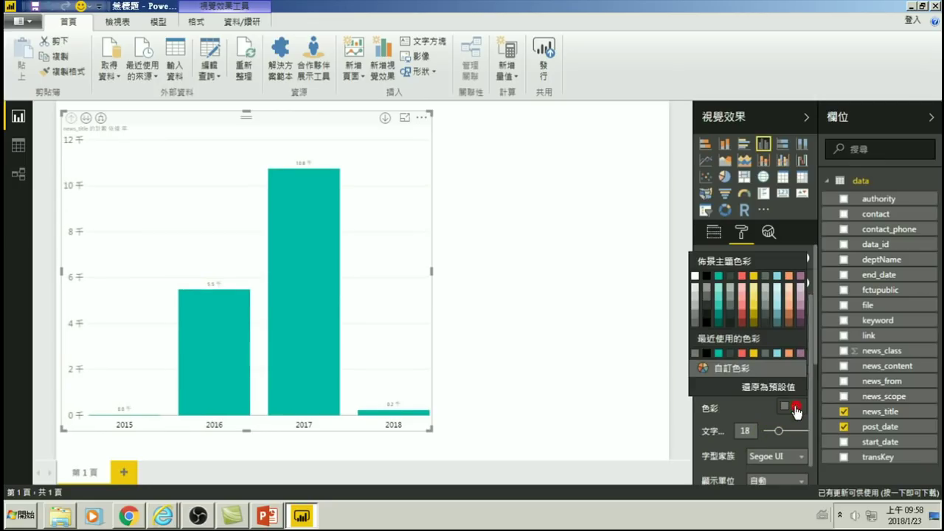
click(707, 275)
mouse_move(246, 294)
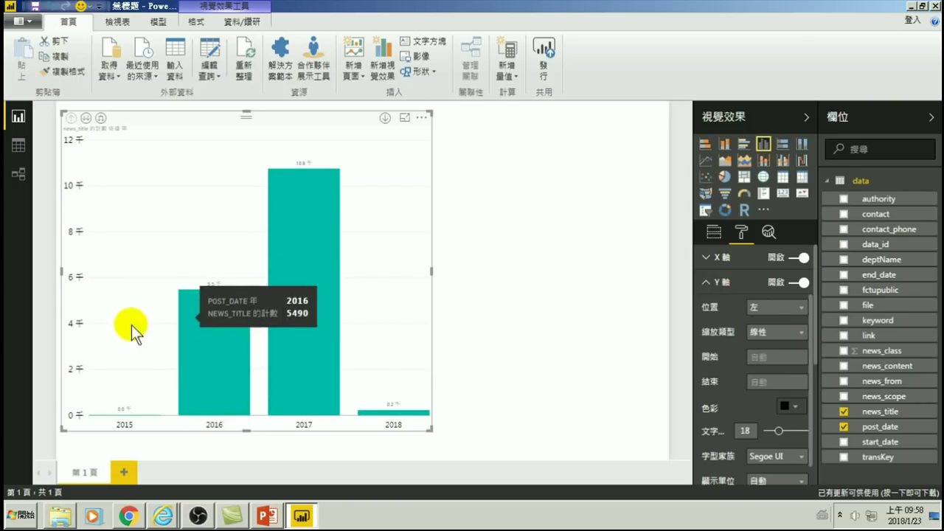
Drag the column chart's corner outward so it fills most of the page
drag(428, 430, 664, 452)
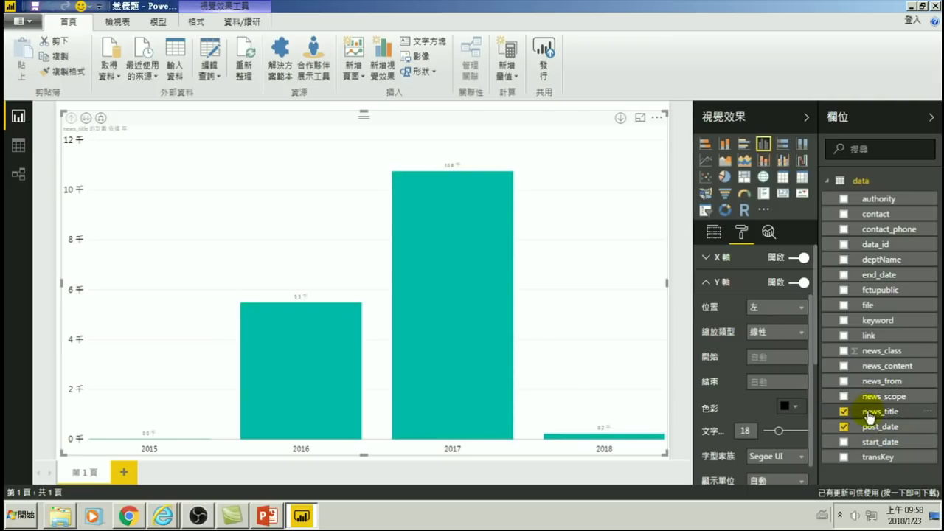
click(713, 232)
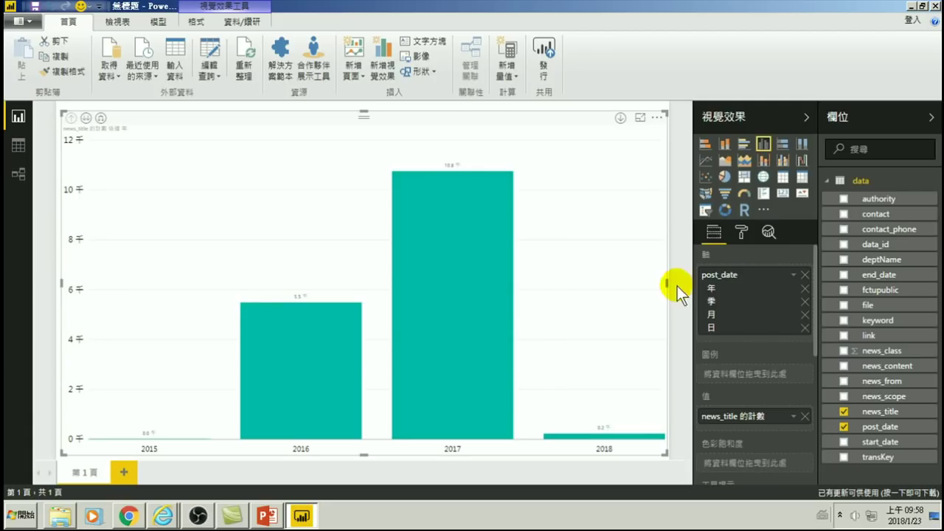
click(741, 233)
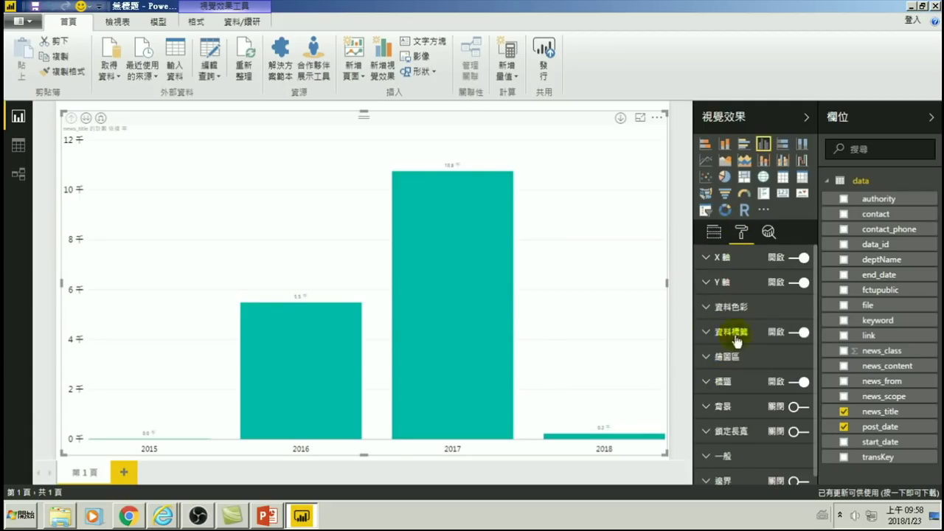
Set the data labels to text size 14 with Display units set to None
click(709, 335)
scroll(732, 385, down, 1)
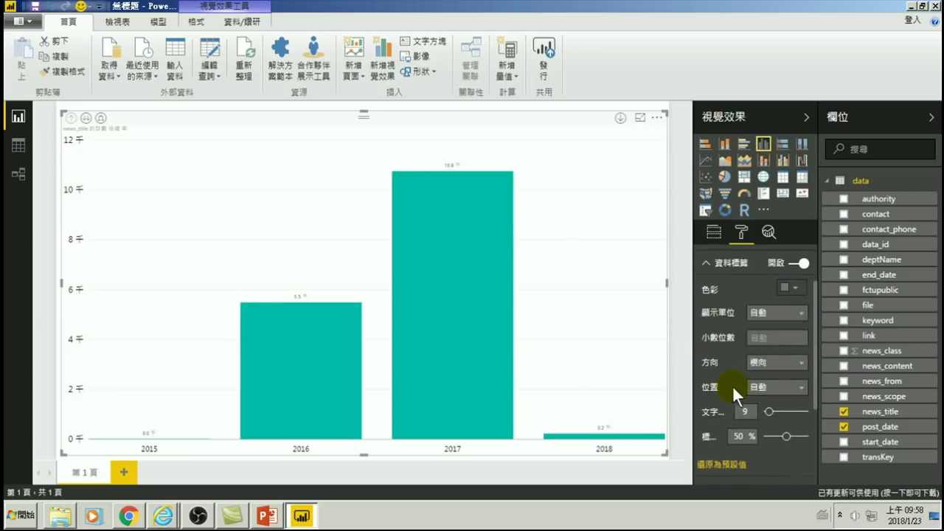
drag(768, 412, 774, 411)
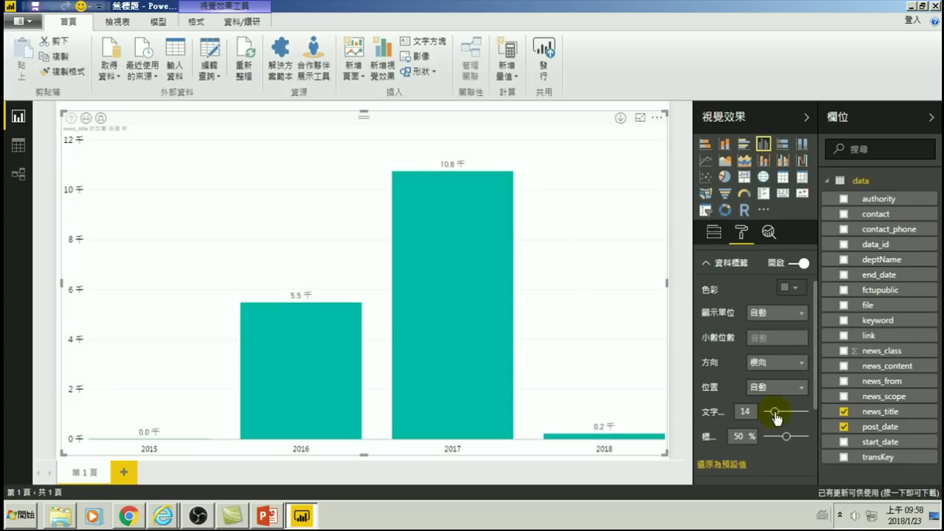
click(776, 314)
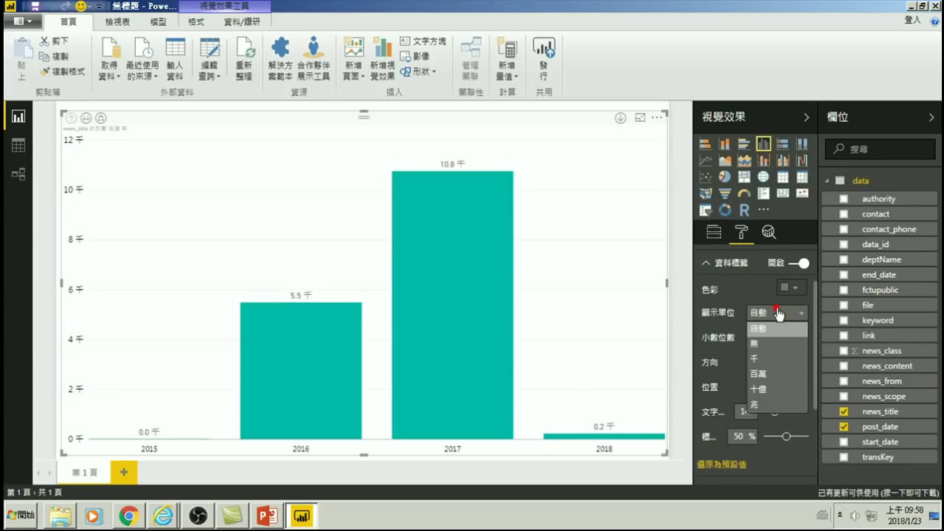
click(759, 344)
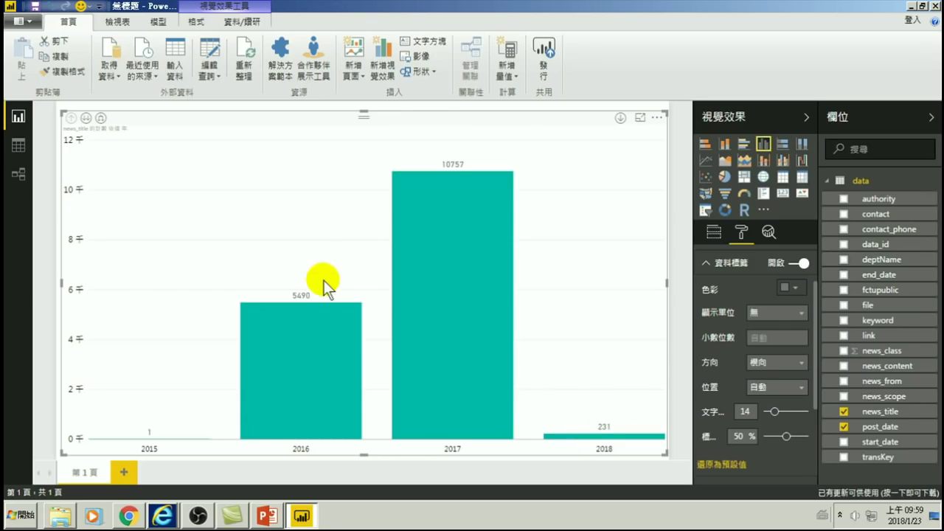
click(713, 233)
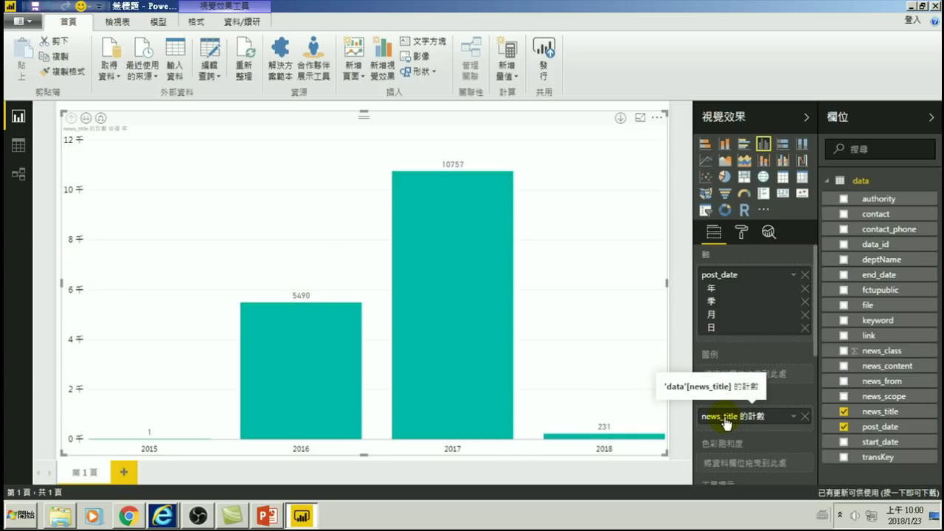
mouse_move(330, 332)
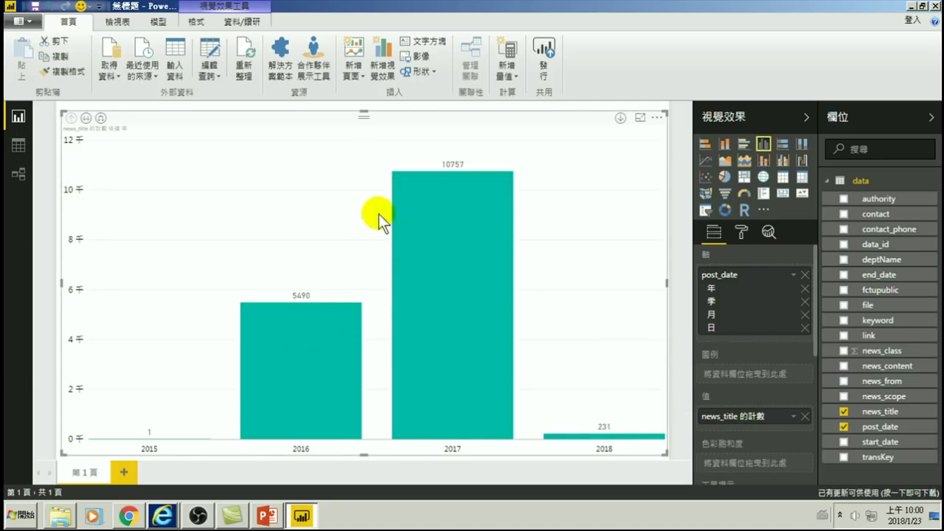
Expand the post_date axis down one level so columns show year and quarter
mouse_move(256, 375)
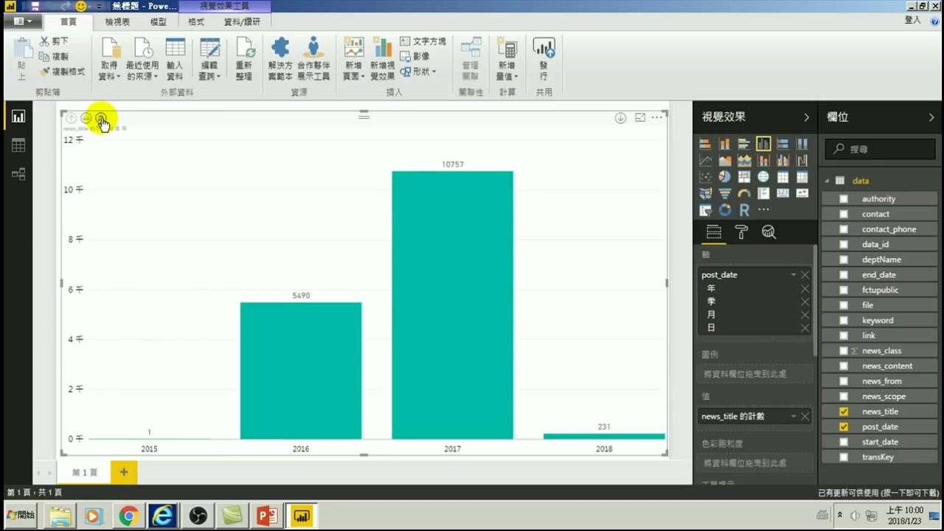
click(101, 119)
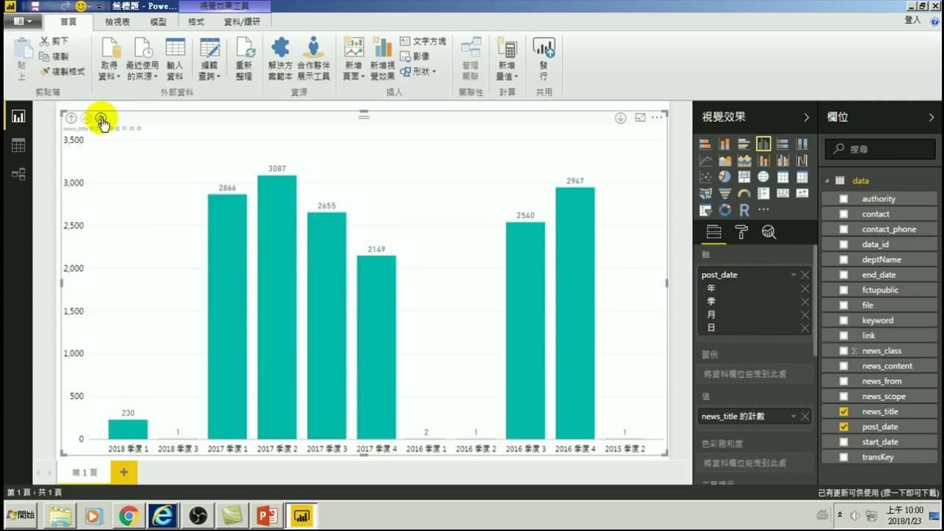
mouse_move(145, 437)
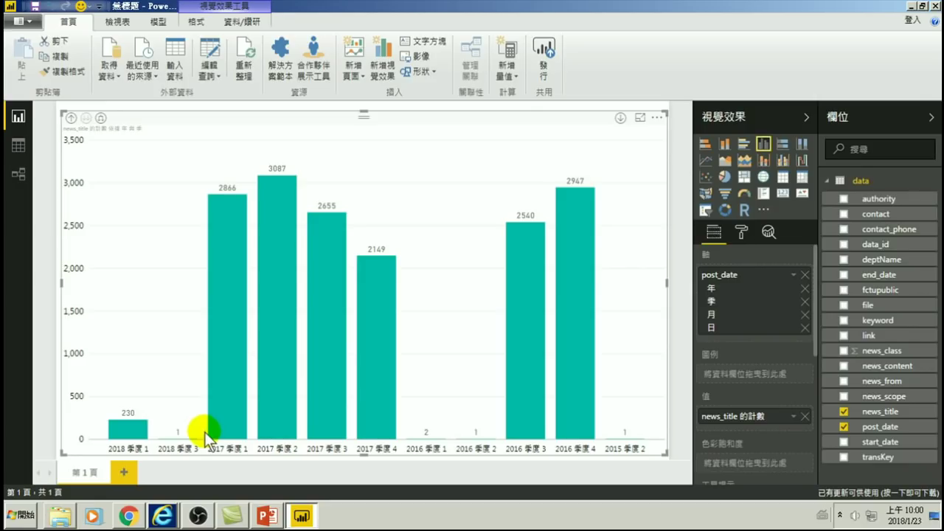
mouse_move(116, 437)
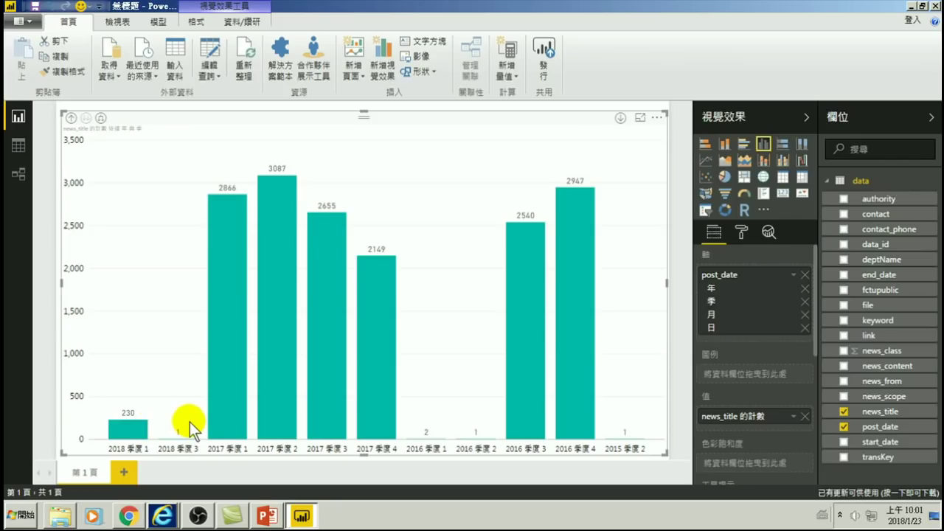
drag(365, 111, 389, 385)
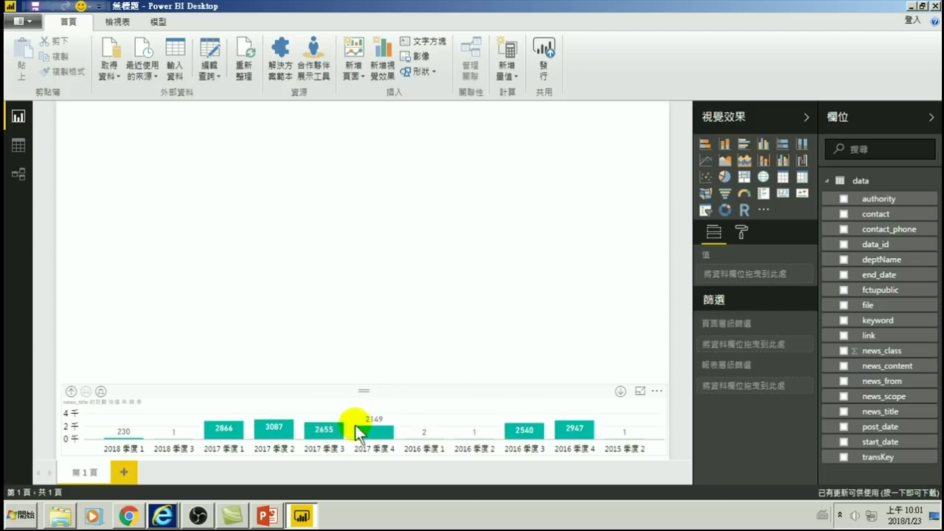
mouse_move(364, 432)
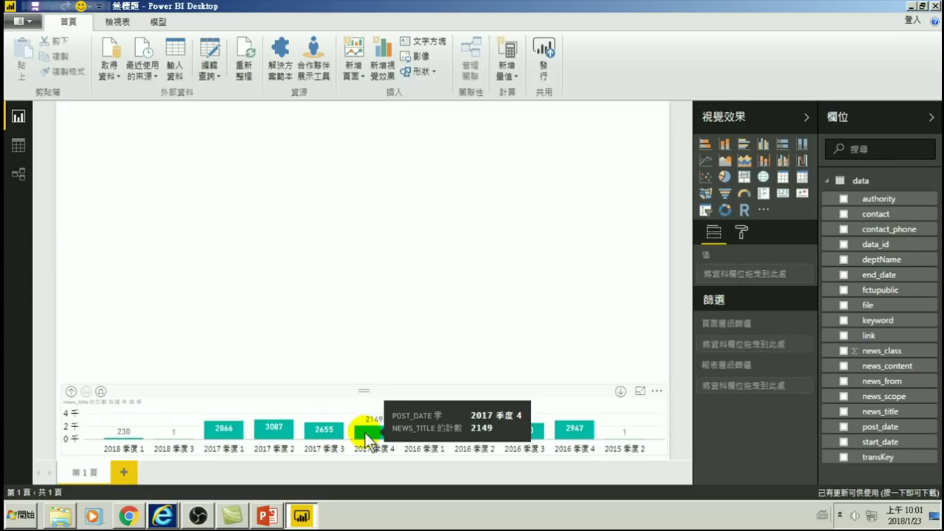
click(386, 392)
drag(367, 385, 378, 111)
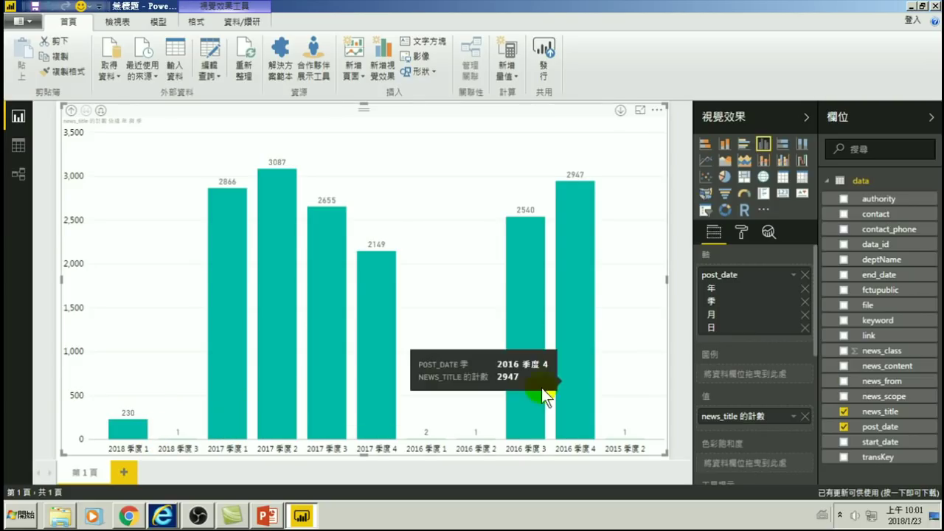
Enable 'Show items with no data' on post_date, then open the visual's More options menu
click(794, 278)
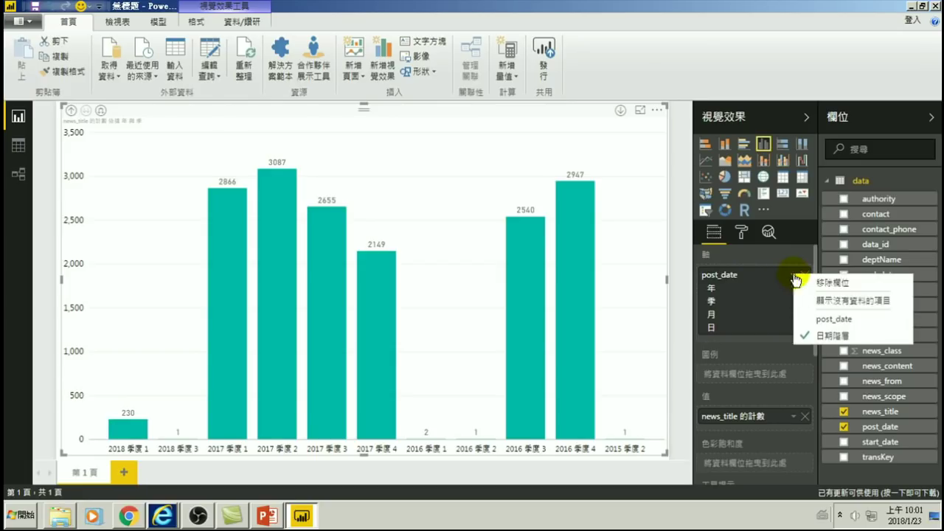
click(843, 303)
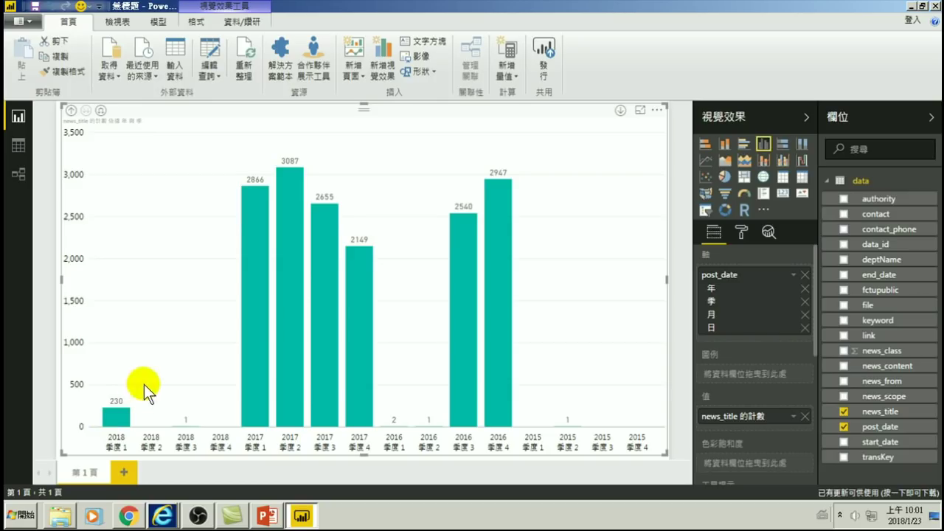
mouse_move(279, 239)
click(657, 111)
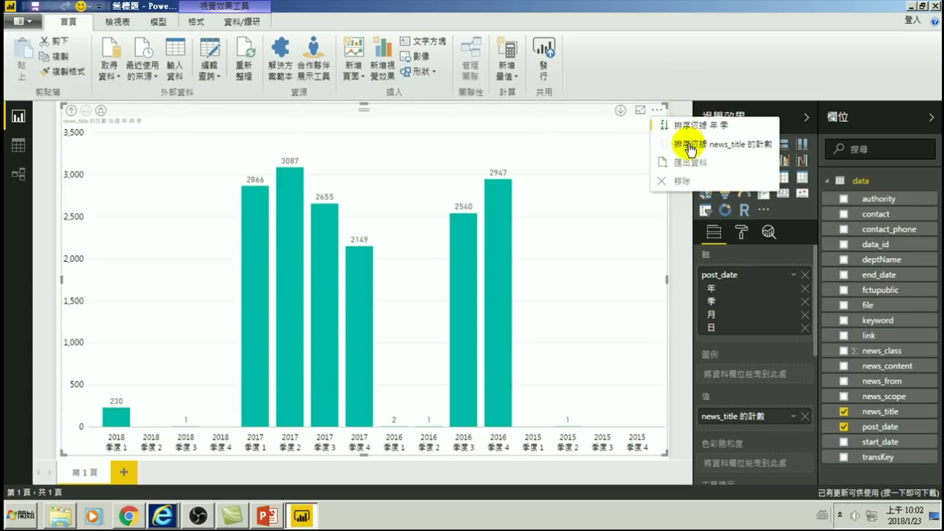